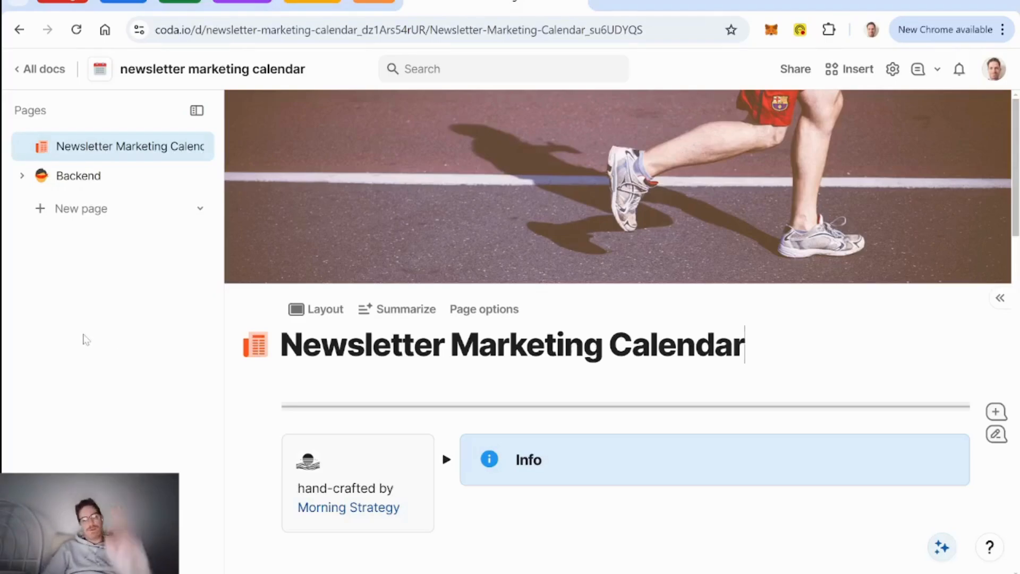
# Step: Scroll down the calendar page and open the Backend page listing the DB tables
pyautogui.scroll(-5, 585, 342)
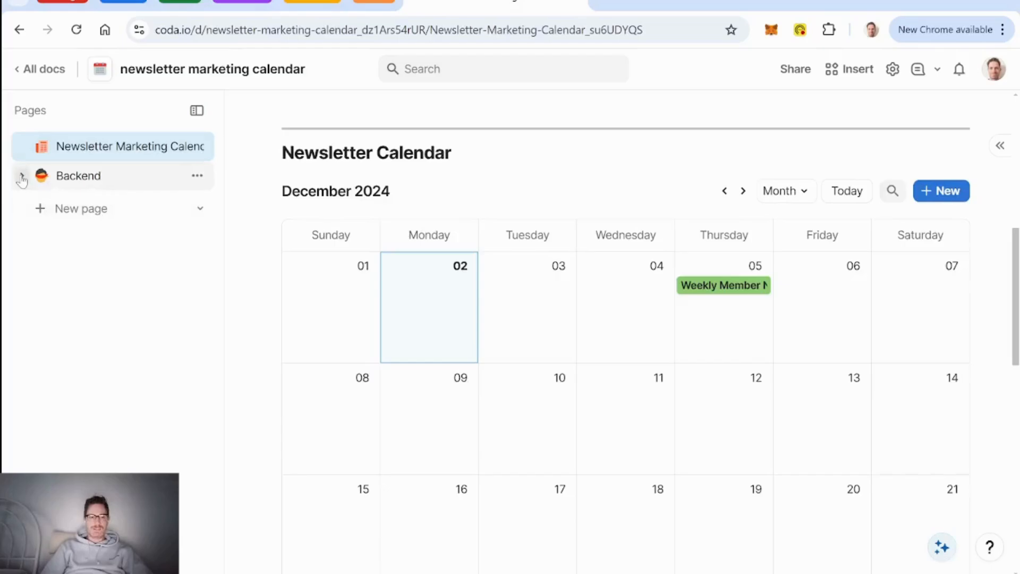
pyautogui.click(73, 177)
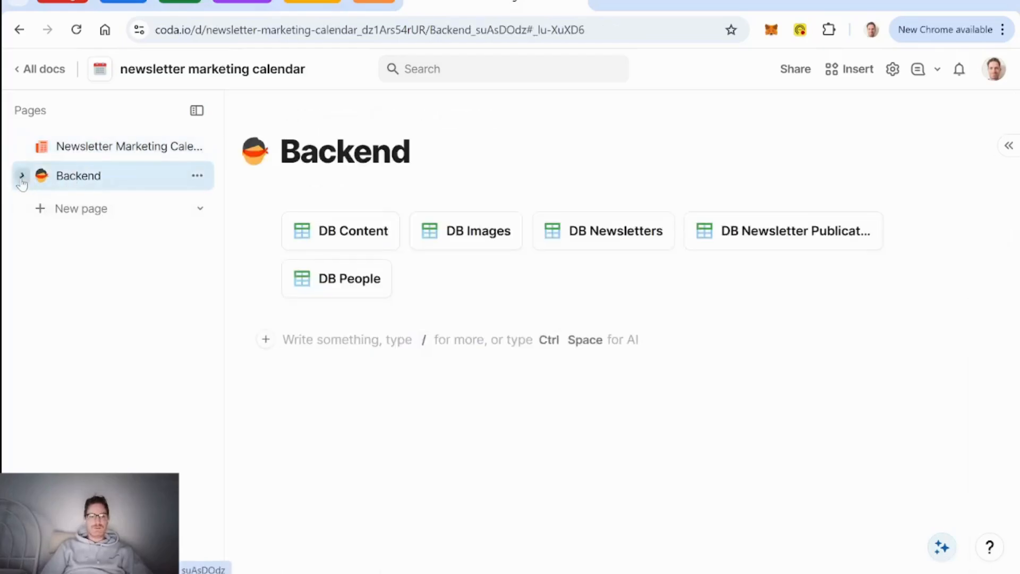
# Step: Open DB Newsletters and add a select-list column with Email and YouTube options
pyautogui.click(22, 176)
pyautogui.click(129, 266)
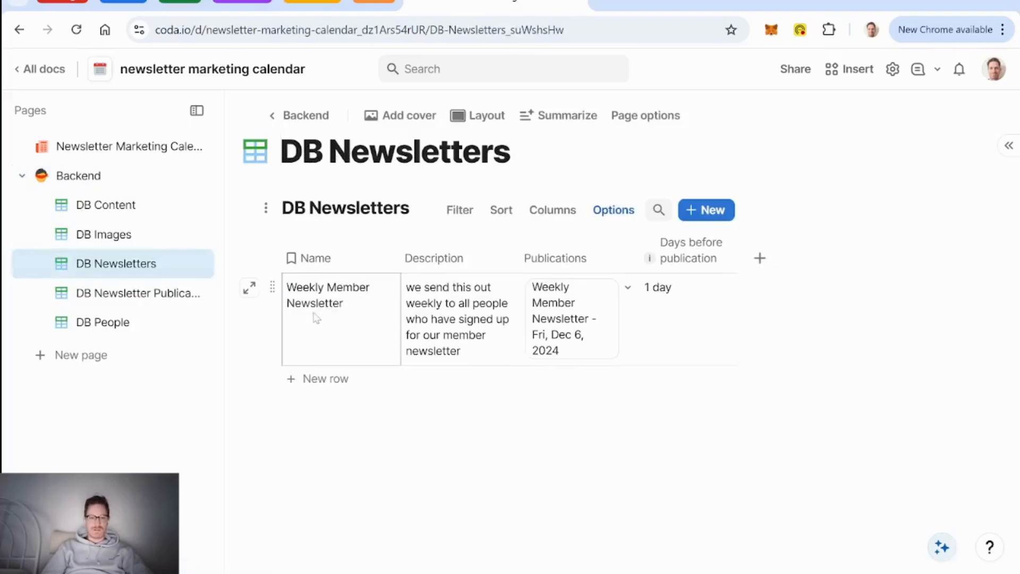
pyautogui.click(760, 259)
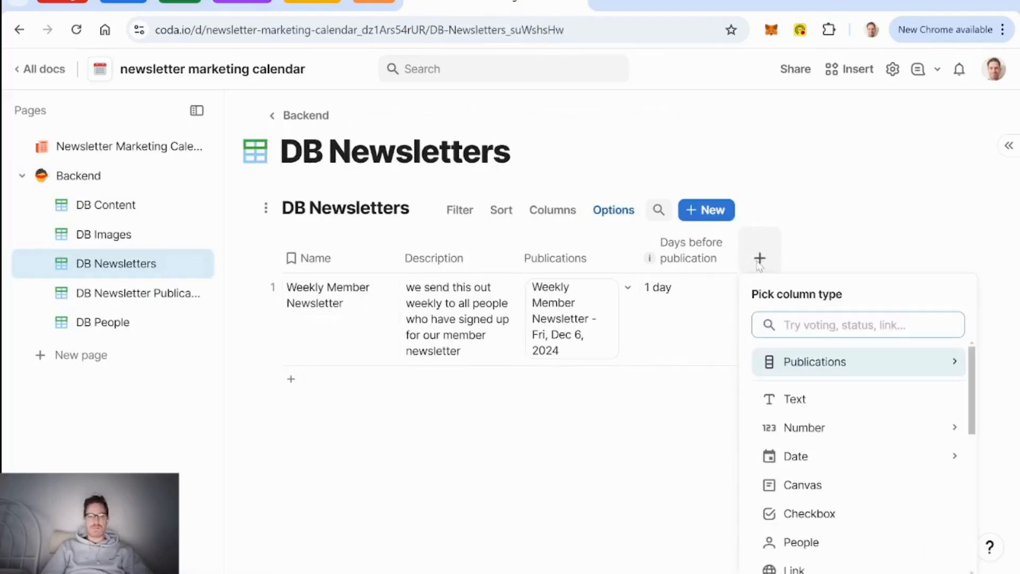
pyautogui.write('sele')
pyautogui.press('Return')
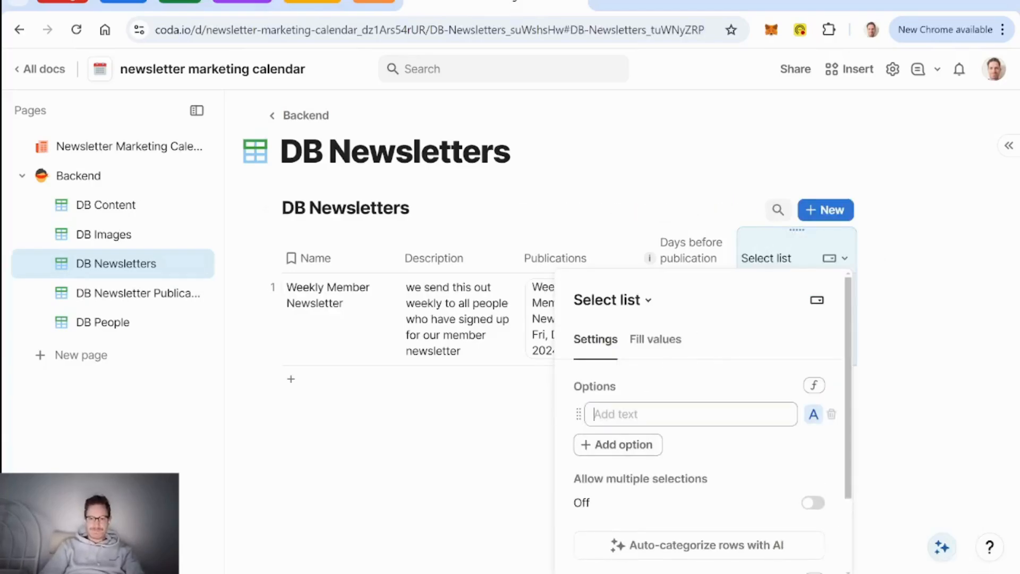
pyautogui.write('Email')
pyautogui.press('Return')
pyautogui.write('YouTube')
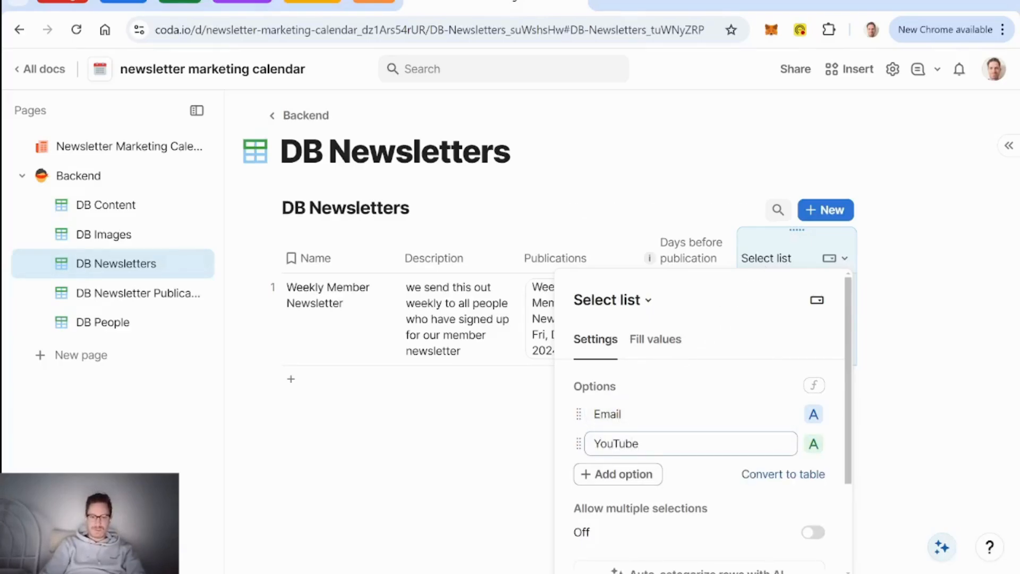
# Step: Name the new column Channel and set the newsletter's channel to Email
pyautogui.doubleClick(766, 259)
pyautogui.write('Channel')
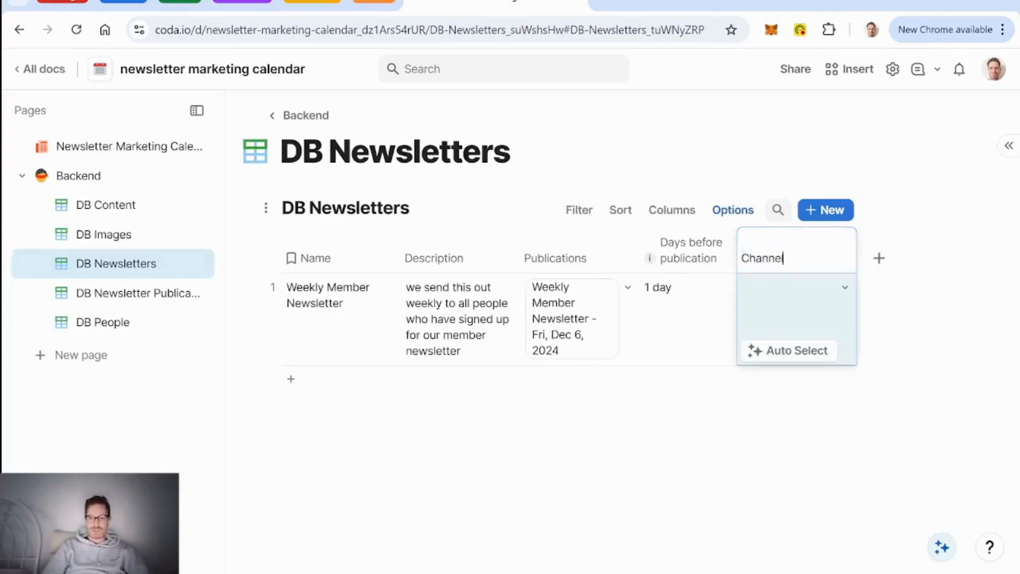
pyautogui.press('Return')
pyautogui.click(847, 289)
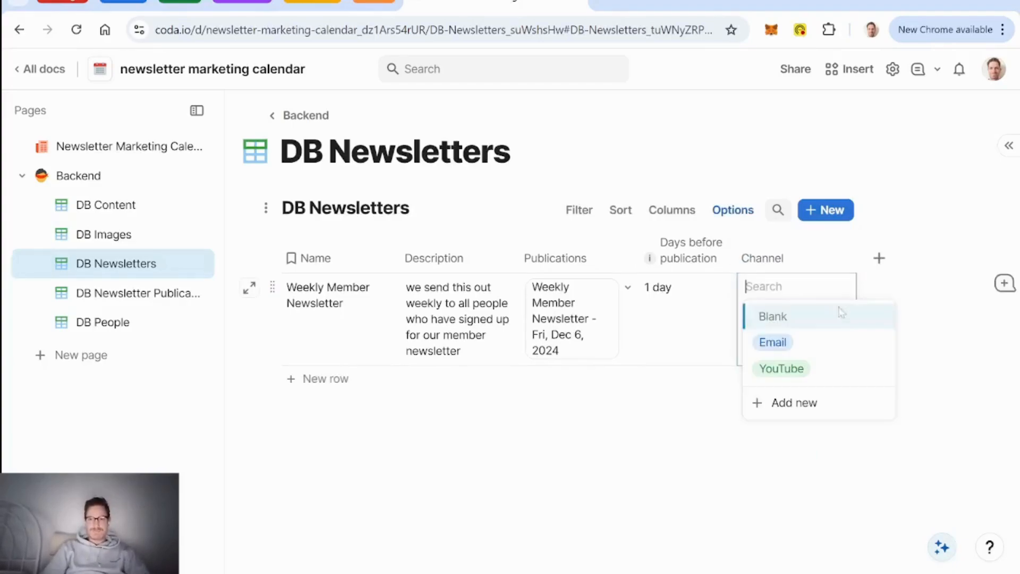
pyautogui.click(814, 346)
# Step: Place Channel right after Description, then open DB Newsletter Publications
pyautogui.moveTo(797, 230); pyautogui.dragTo(441, 286)
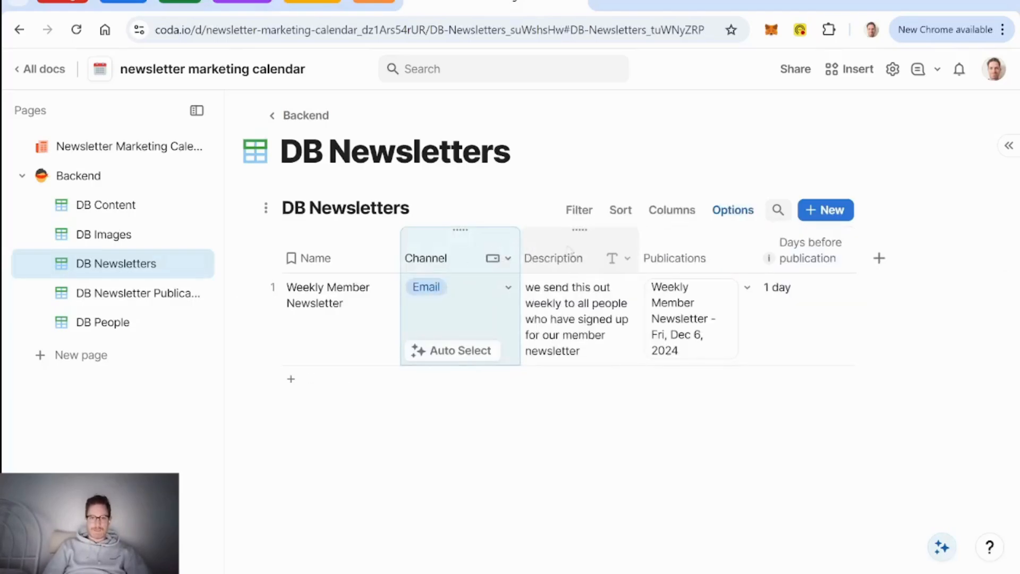
pyautogui.moveTo(577, 230); pyautogui.dragTo(420, 234)
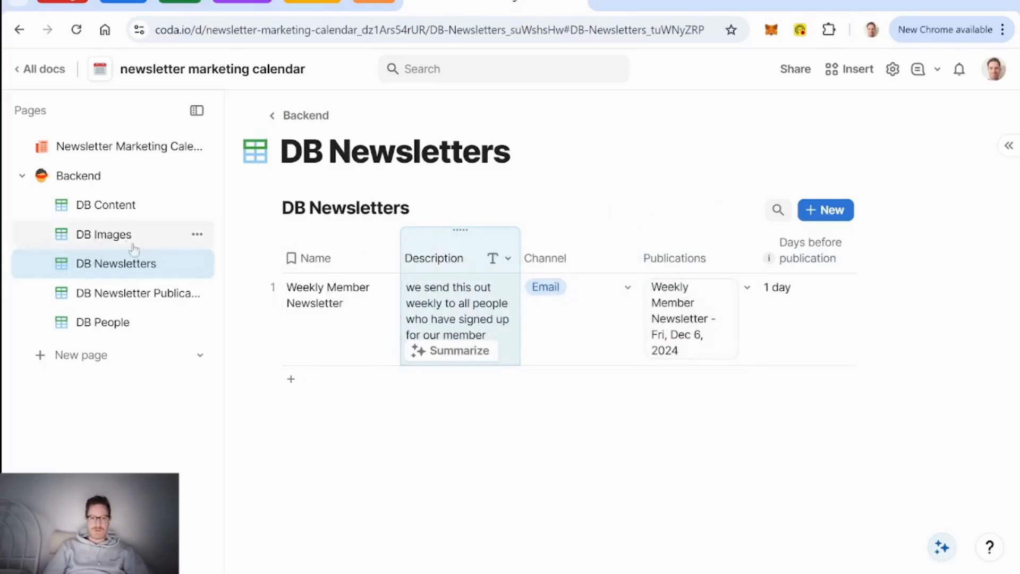
pyautogui.click(122, 302)
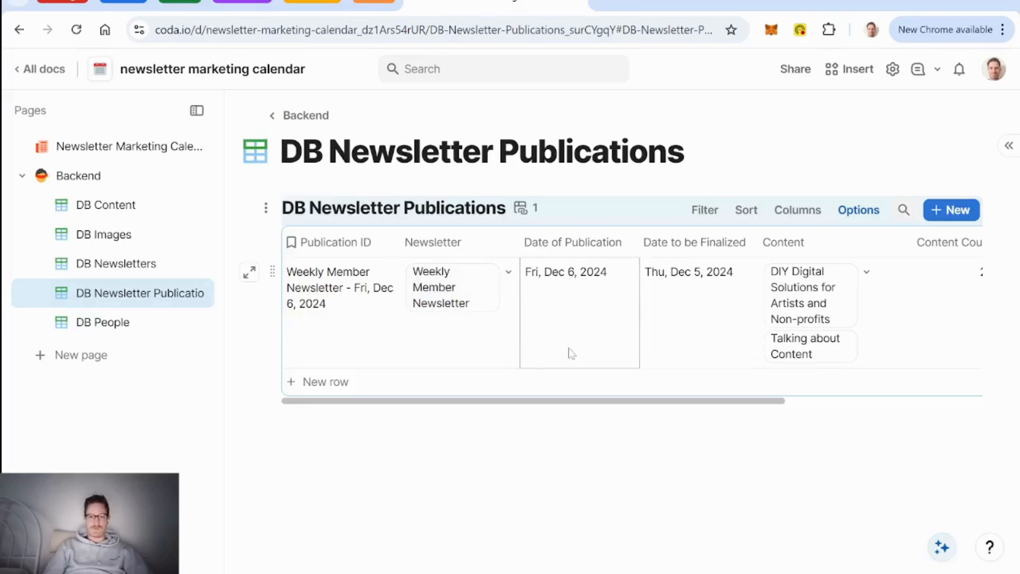
# Step: Look over the DB Content table, then go back to the Newsletter Marketing Calendar page
pyautogui.hscroll(5, 571, 353)
pyautogui.hscroll(-5, 572, 353)
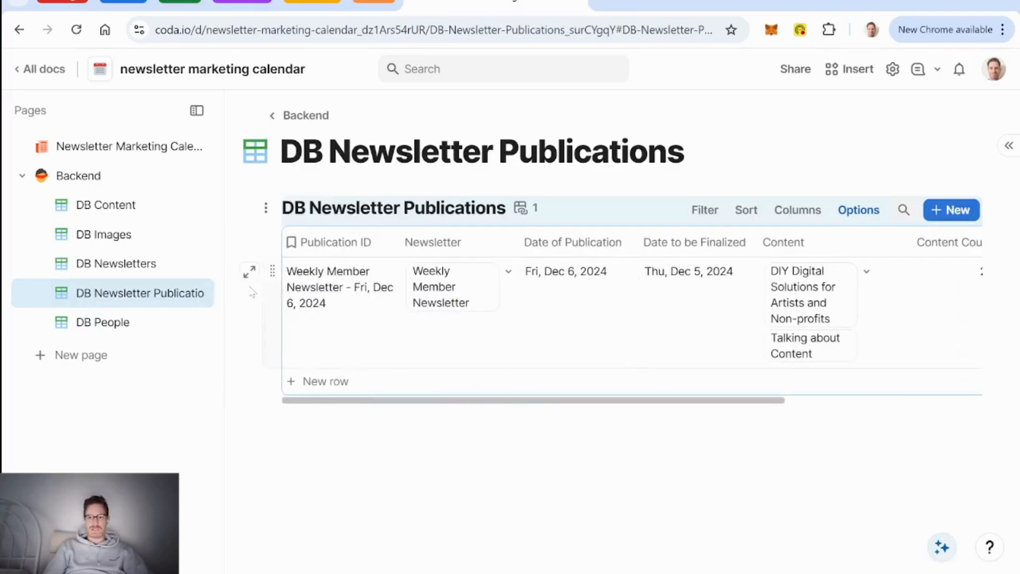
pyautogui.click(114, 202)
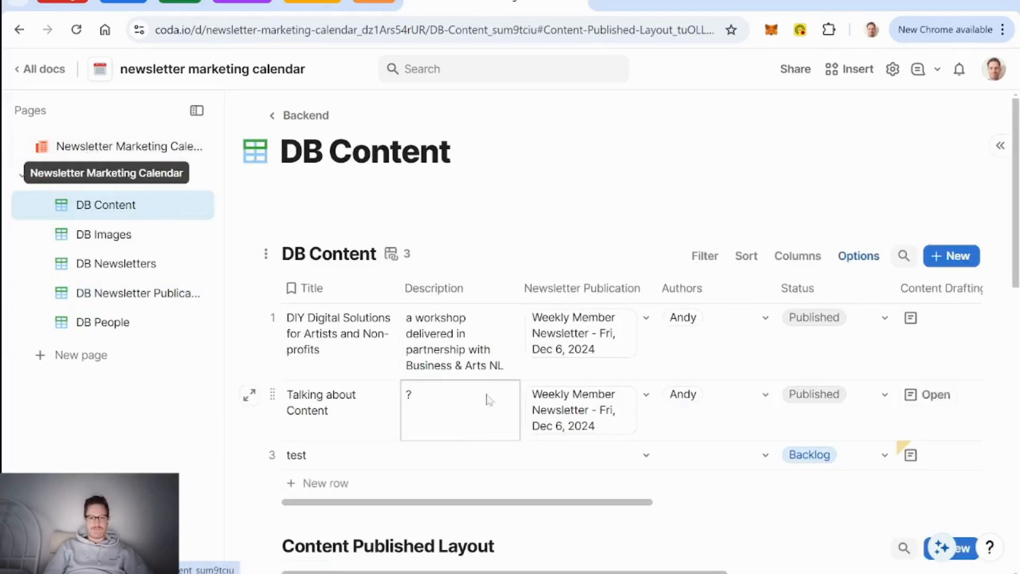
pyautogui.click(137, 153)
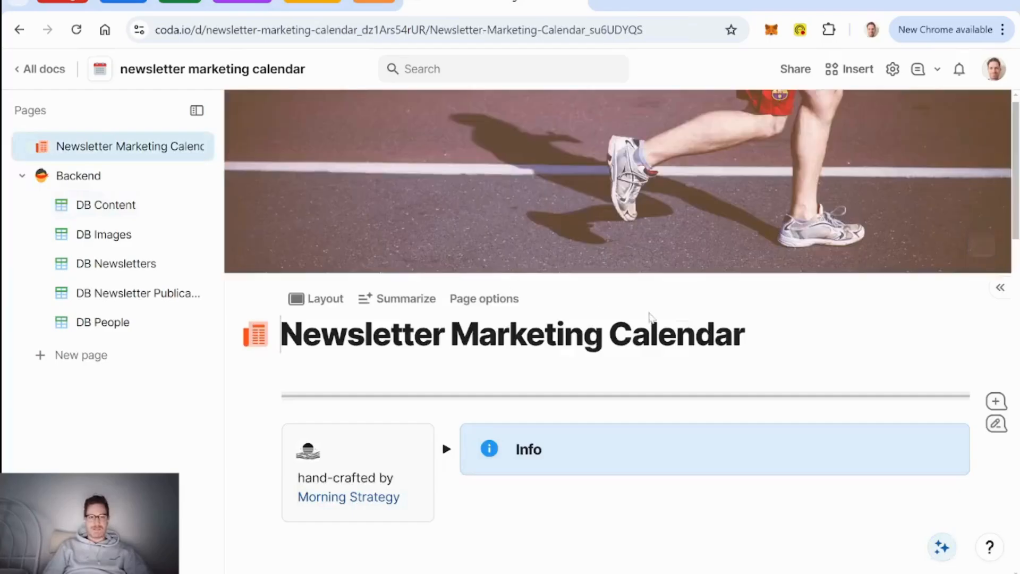
# Step: Open the test card's full DB Content row details from the Content Board
pyautogui.scroll(-10, 649, 318)
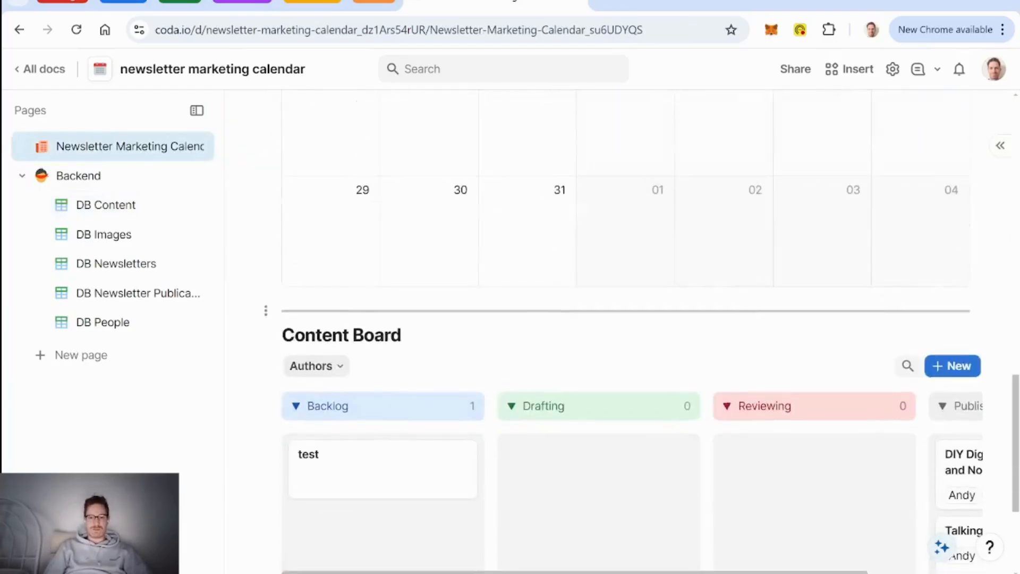
pyautogui.scroll(-4, 649, 317)
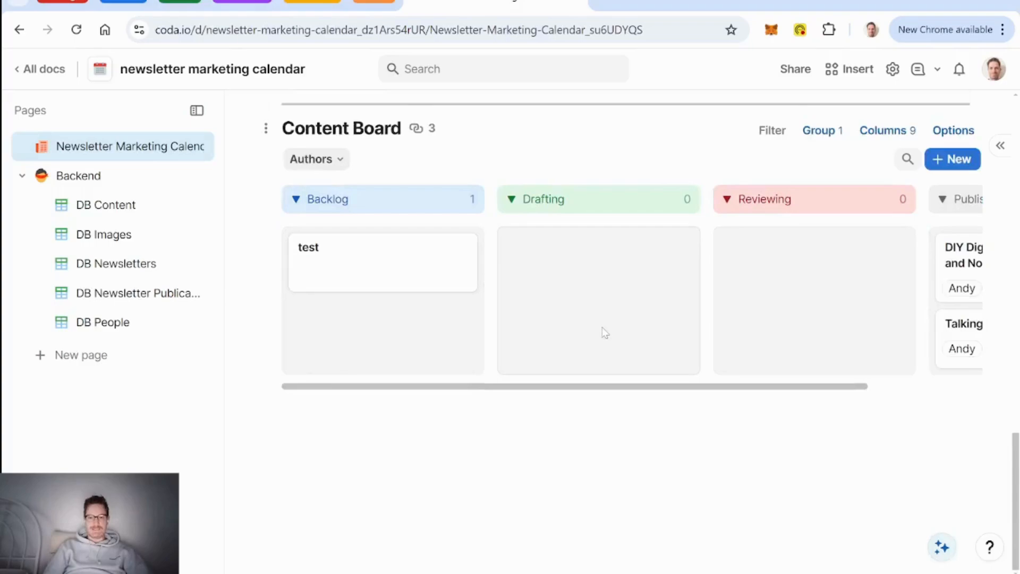
pyautogui.hscroll(3, 604, 332)
pyautogui.hscroll(-3, 604, 333)
pyautogui.hscroll(3, 601, 310)
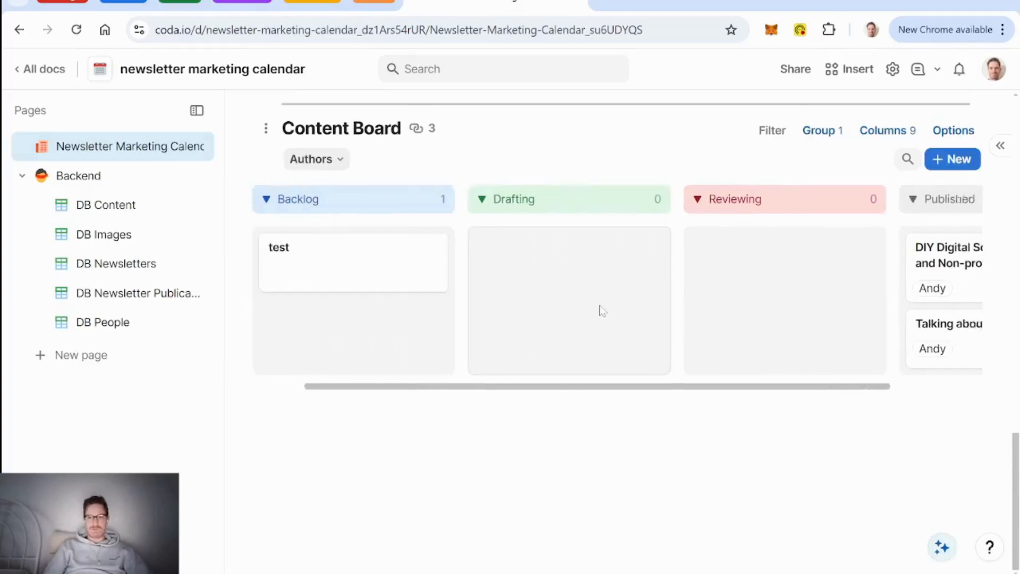
pyautogui.hscroll(-3, 601, 310)
pyautogui.click(376, 268)
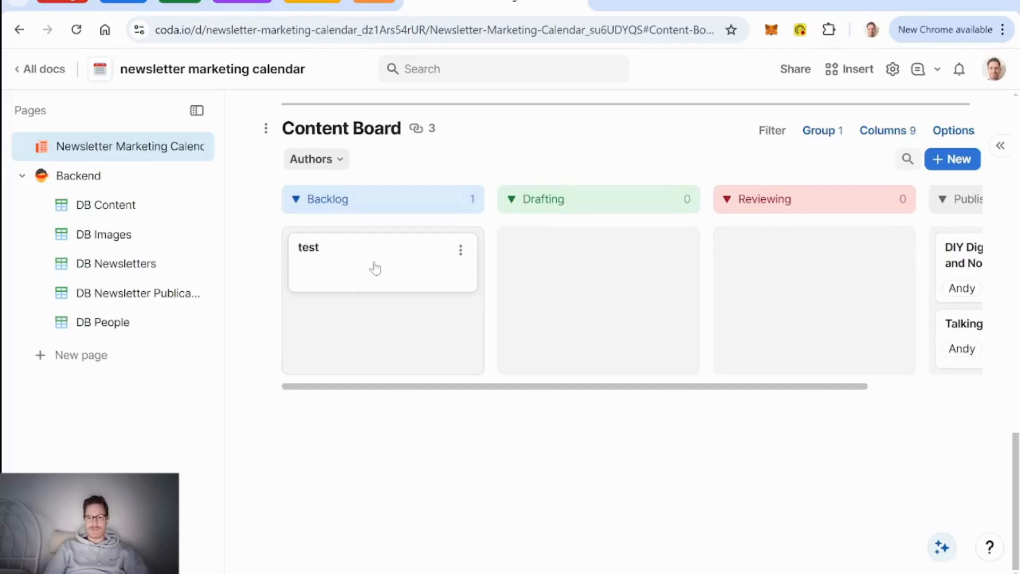
pyautogui.scroll(-2, 737, 324)
pyautogui.scroll(2, 737, 324)
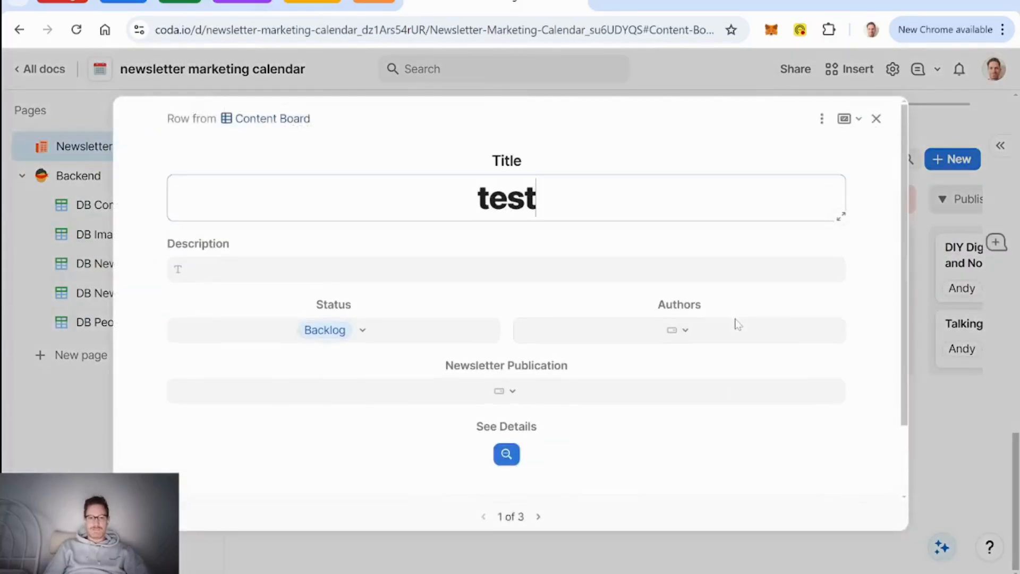
pyautogui.scroll(-2, 659, 356)
pyautogui.click(499, 393)
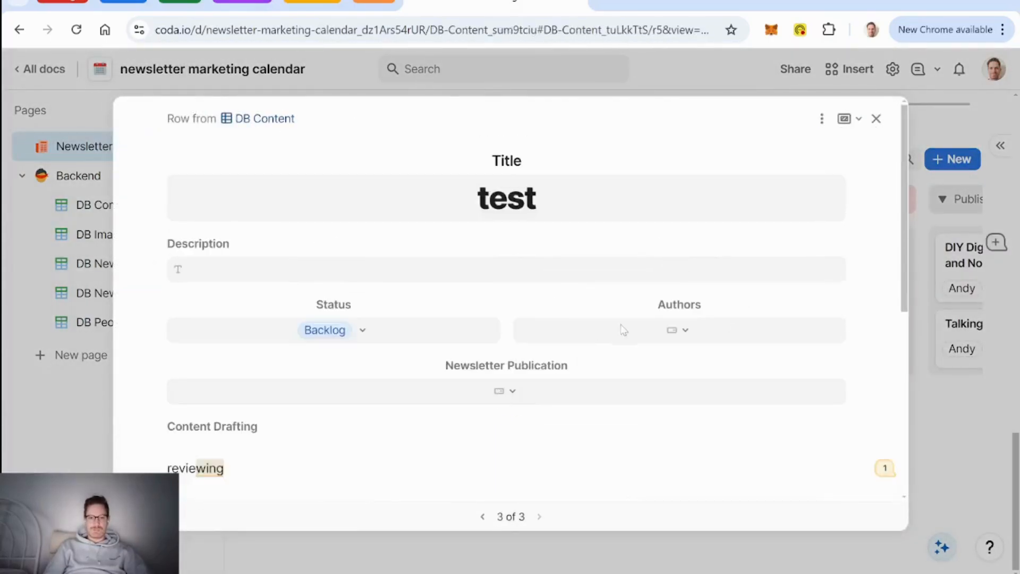
# Step: Set test's status to Reviewing and link the Weekly Member Newsletter – Fri, Dec 6, 2024 publication
pyautogui.scroll(-3, 623, 326)
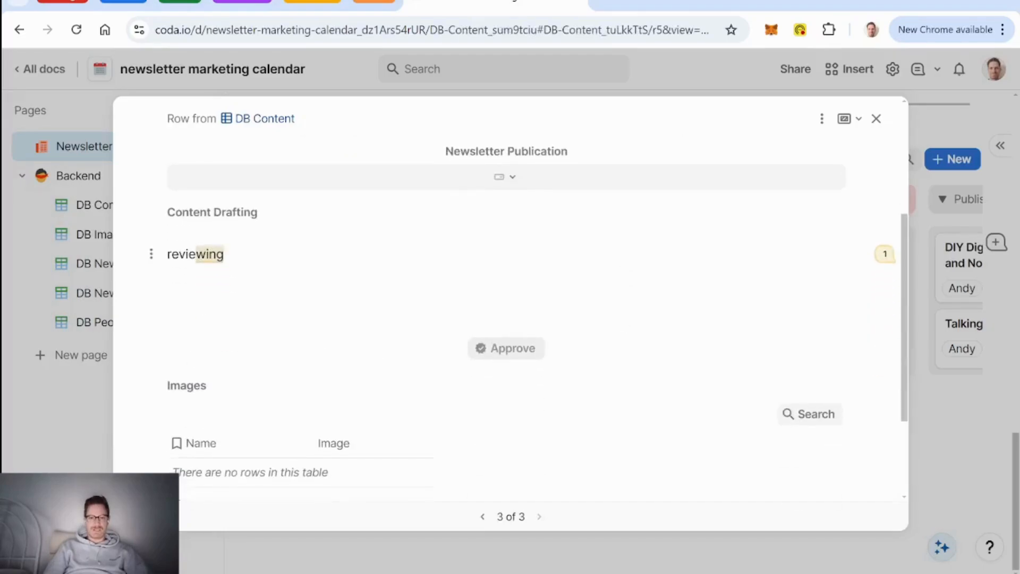
pyautogui.scroll(3, 507, 319)
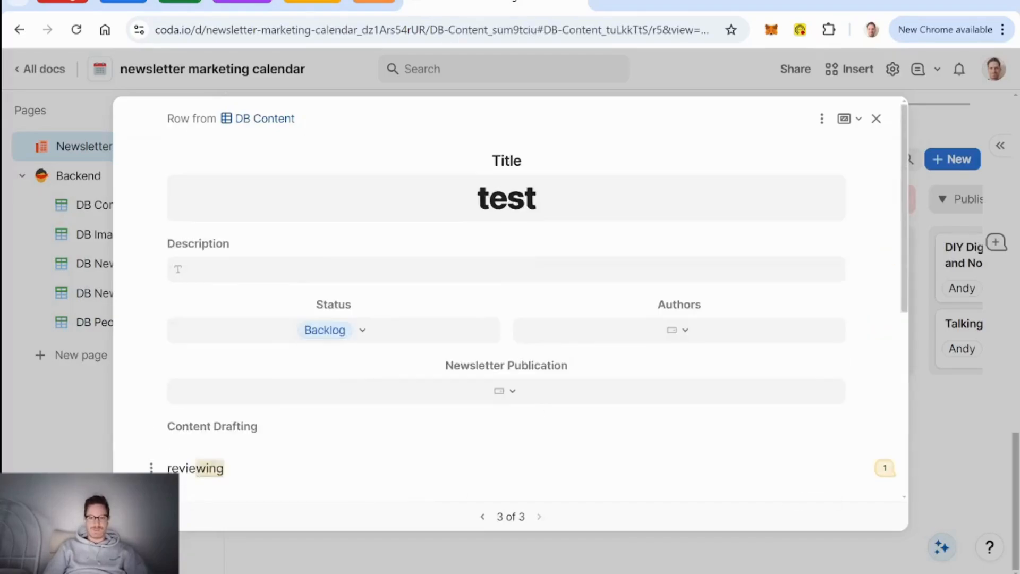
pyautogui.click(382, 333)
pyautogui.click(297, 444)
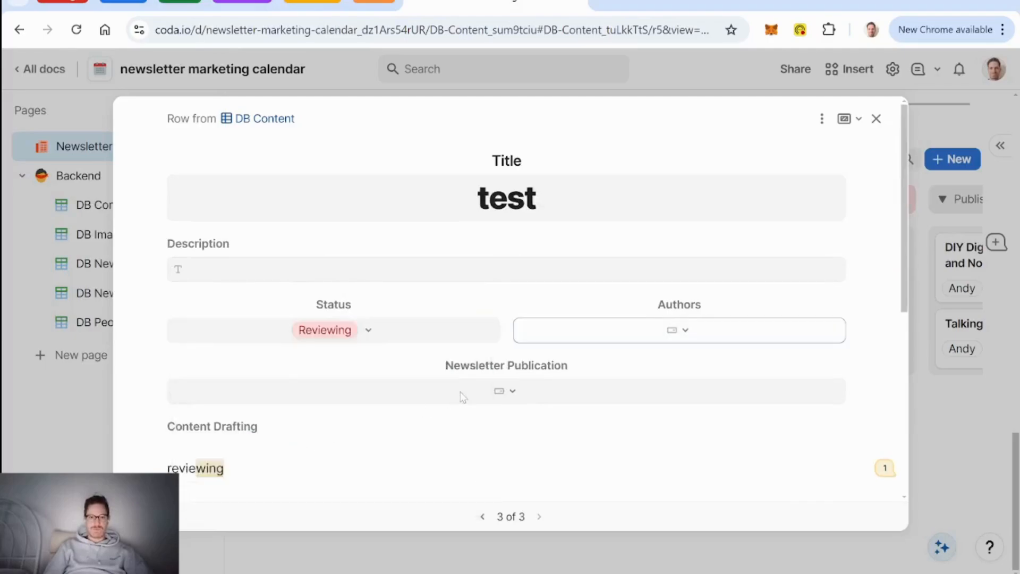
pyautogui.scroll(-3, 239, 340)
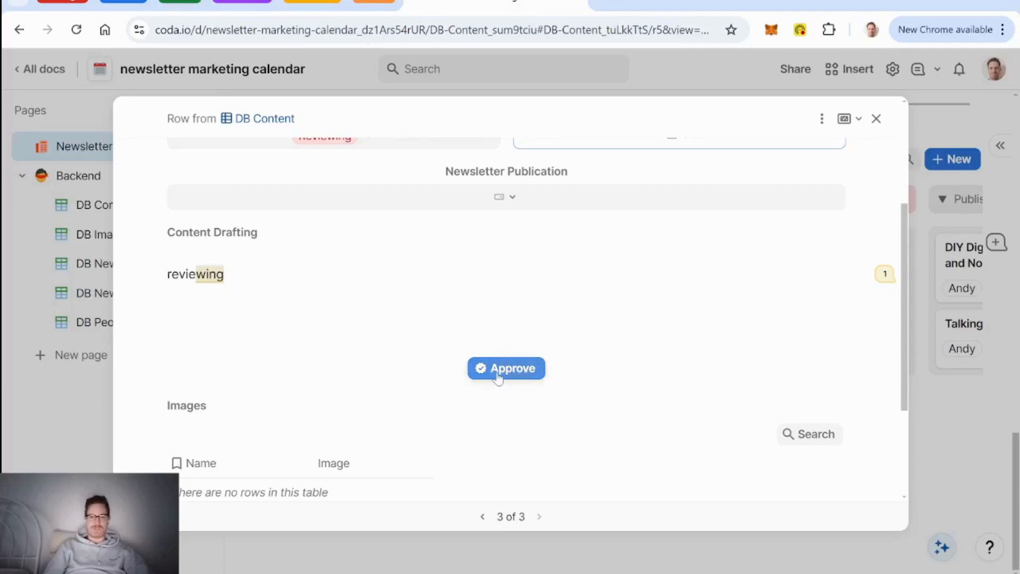
pyautogui.click(526, 195)
pyautogui.click(367, 228)
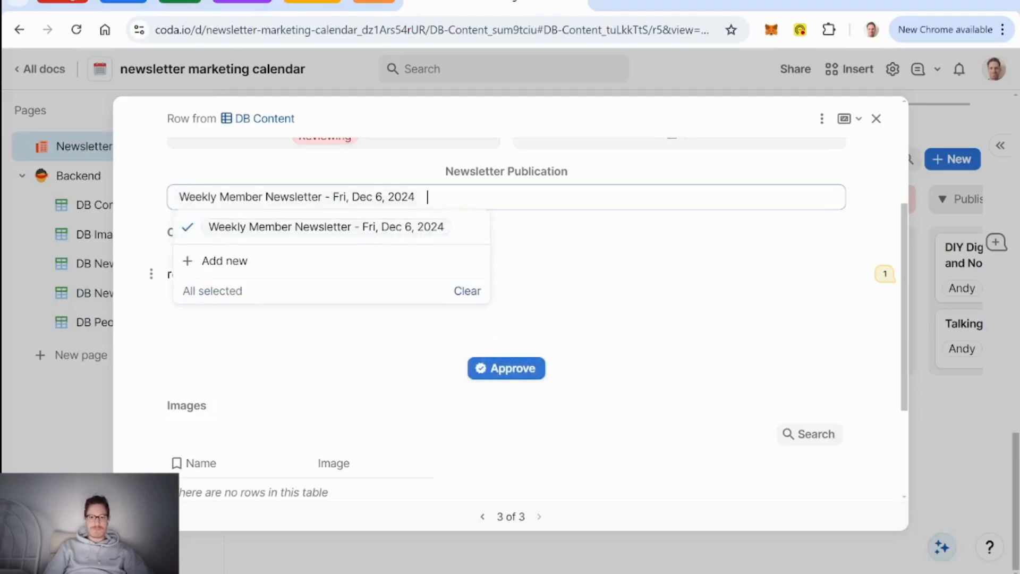
pyautogui.press('Escape')
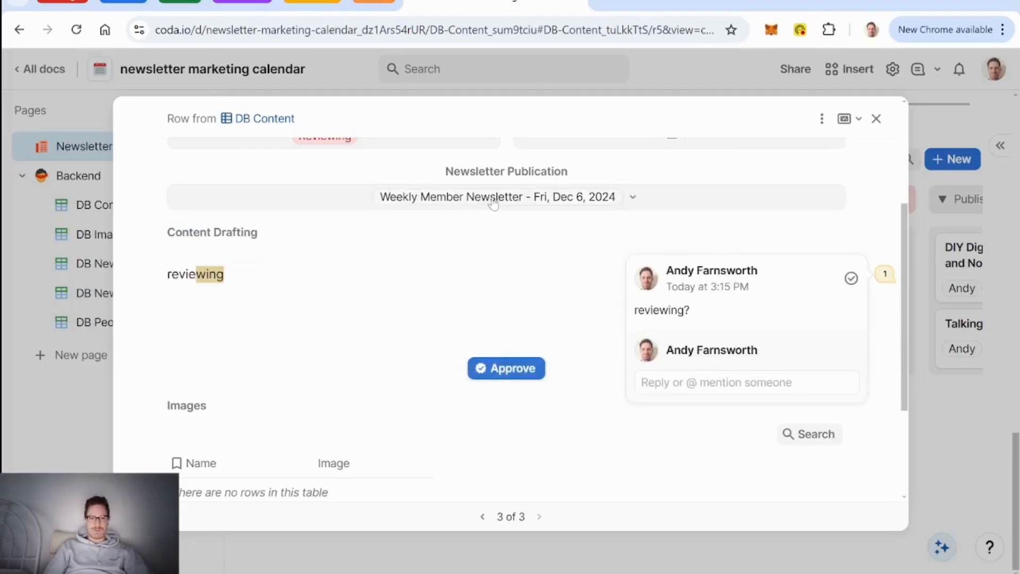
pyautogui.click(876, 119)
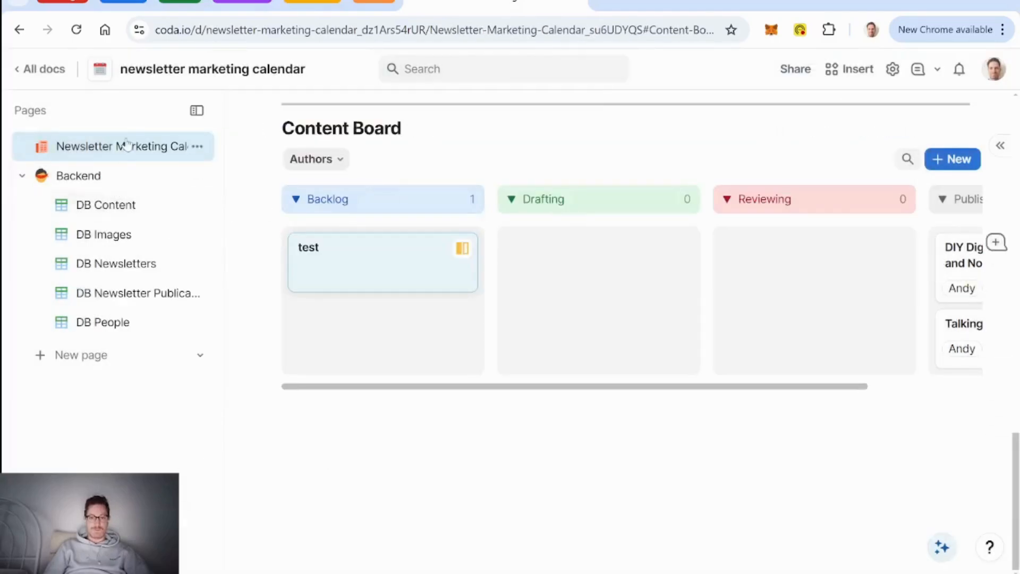
# Step: Check the Weekly Member Newsletter calendar entry's details, close them, and scroll to the page top
pyautogui.scroll(10, 640, 382)
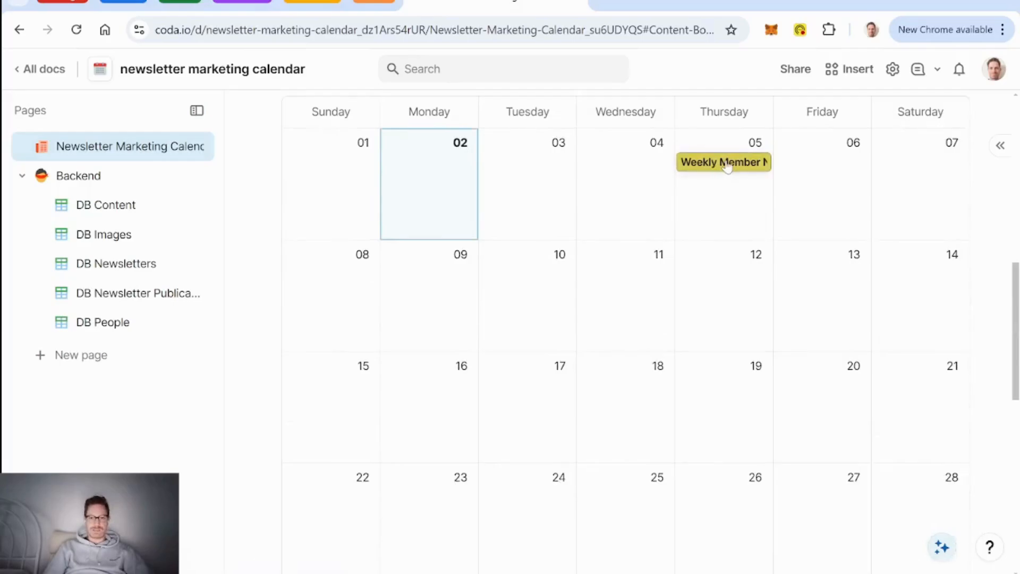
pyautogui.click(726, 164)
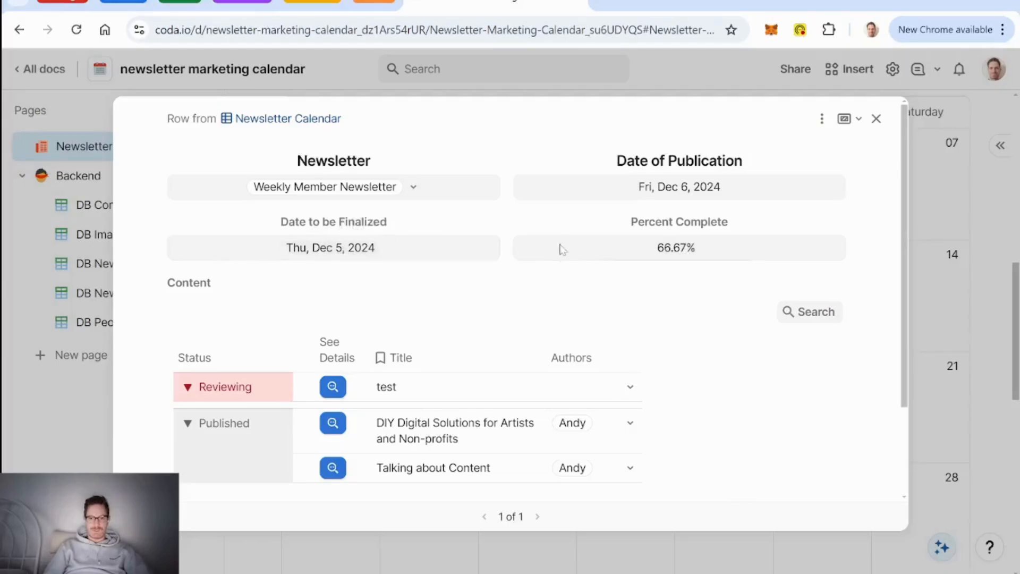
pyautogui.scroll(-2, 503, 315)
pyautogui.scroll(-1, 503, 315)
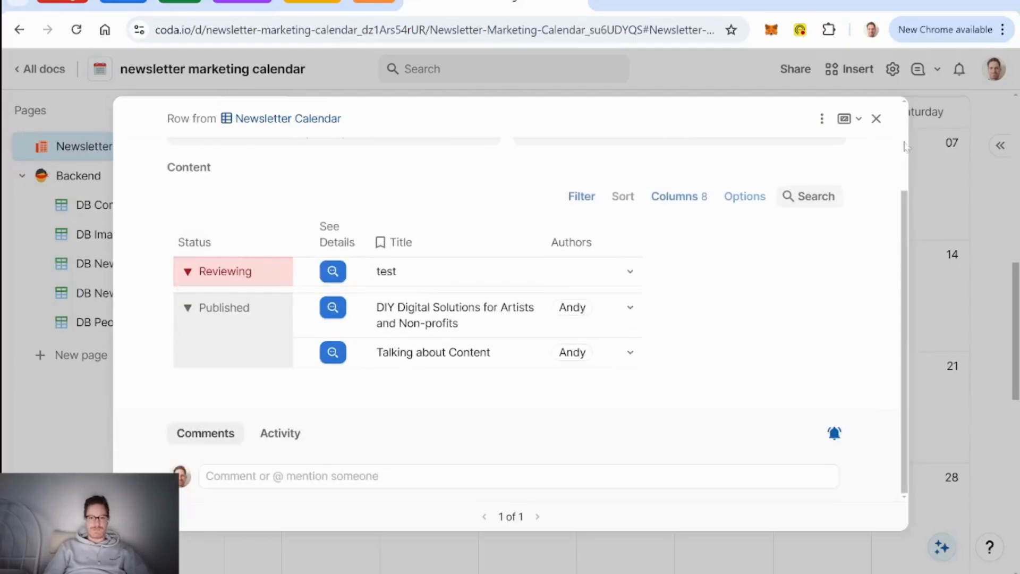
pyautogui.click(876, 119)
pyautogui.scroll(3, 567, 312)
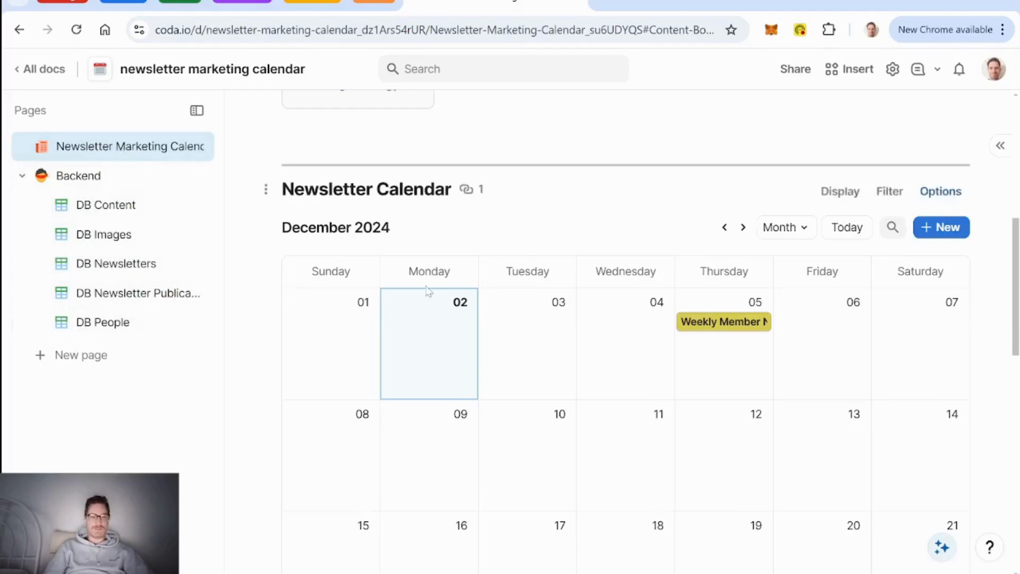
pyautogui.scroll(6, 429, 289)
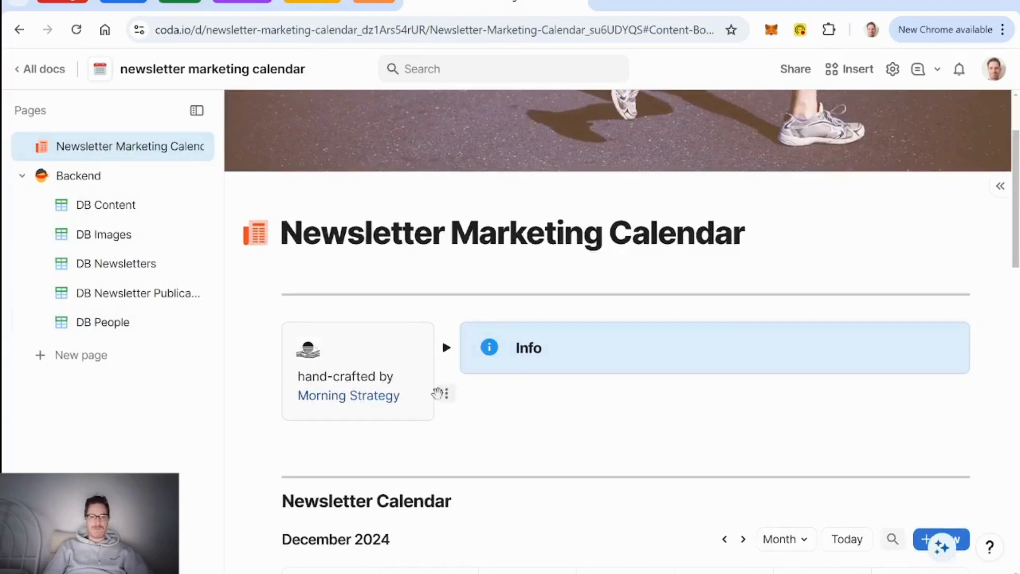
# Step: Open the test item's details and read the comment on the reviewing text
pyautogui.scroll(-15, 638, 406)
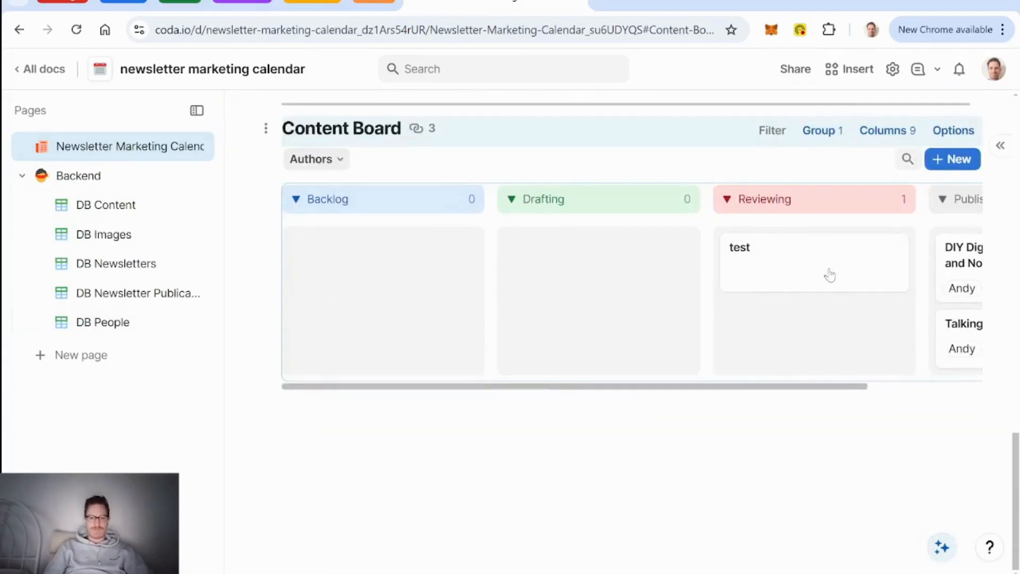
pyautogui.click(839, 268)
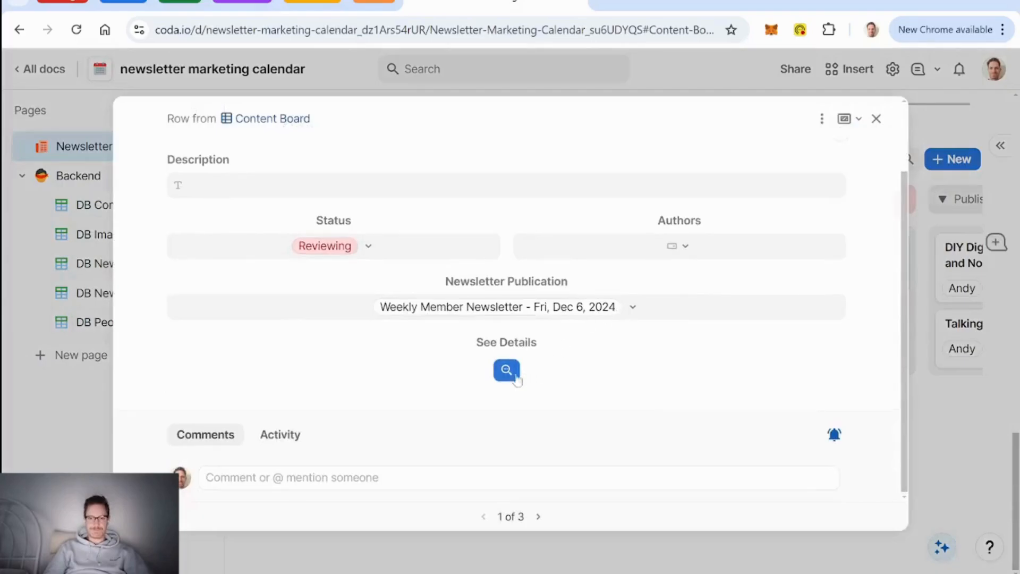
pyautogui.scroll(-5, 532, 362)
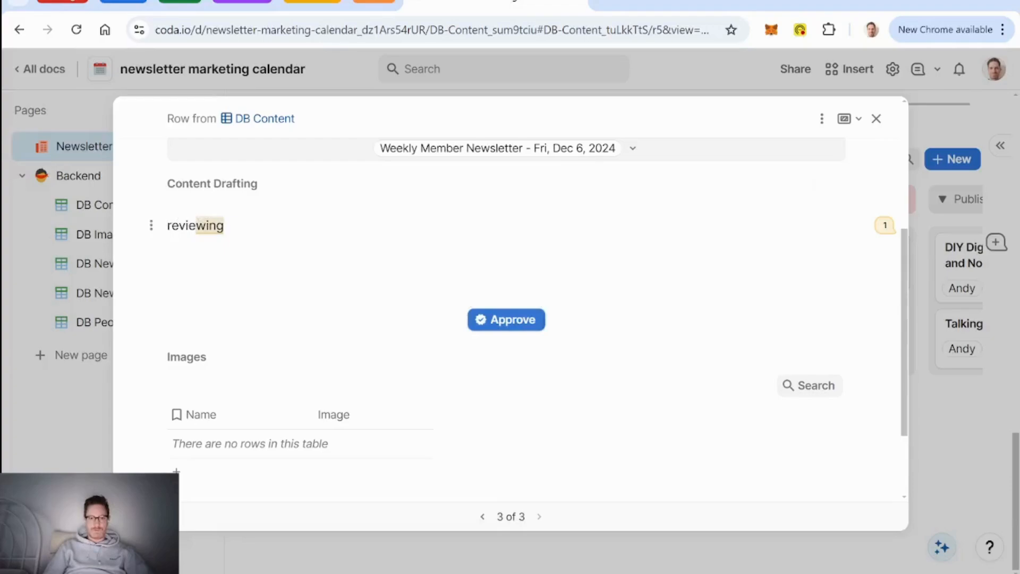
pyautogui.click(210, 225)
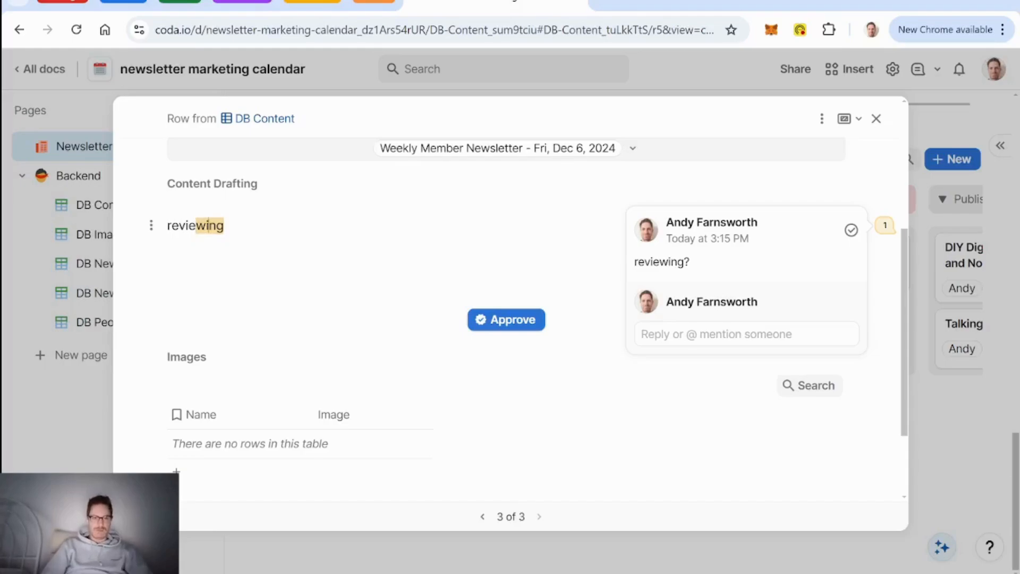
pyautogui.click(168, 254)
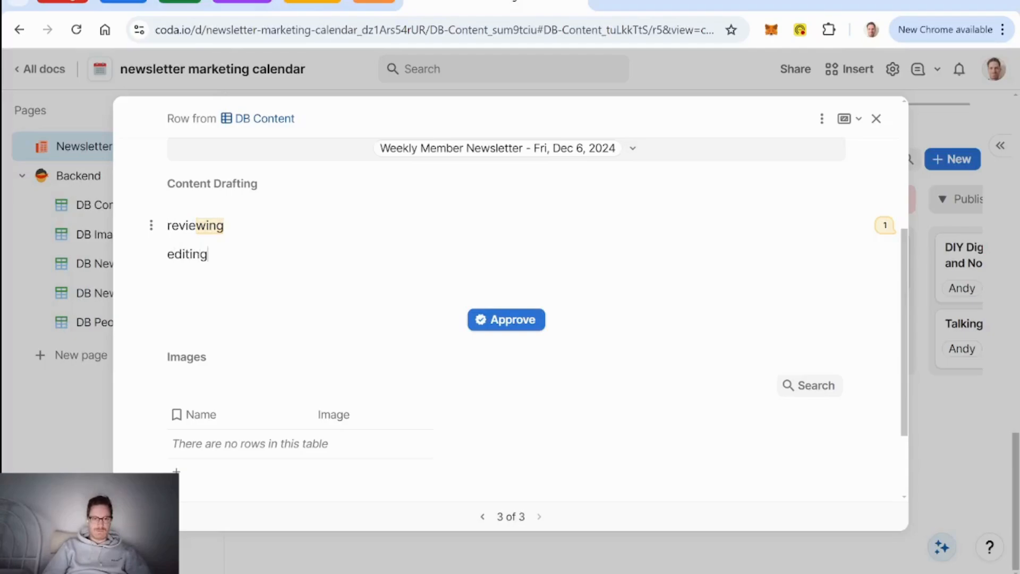
pyautogui.write('editing')
pyautogui.press('Return')
pyautogui.press('Return')
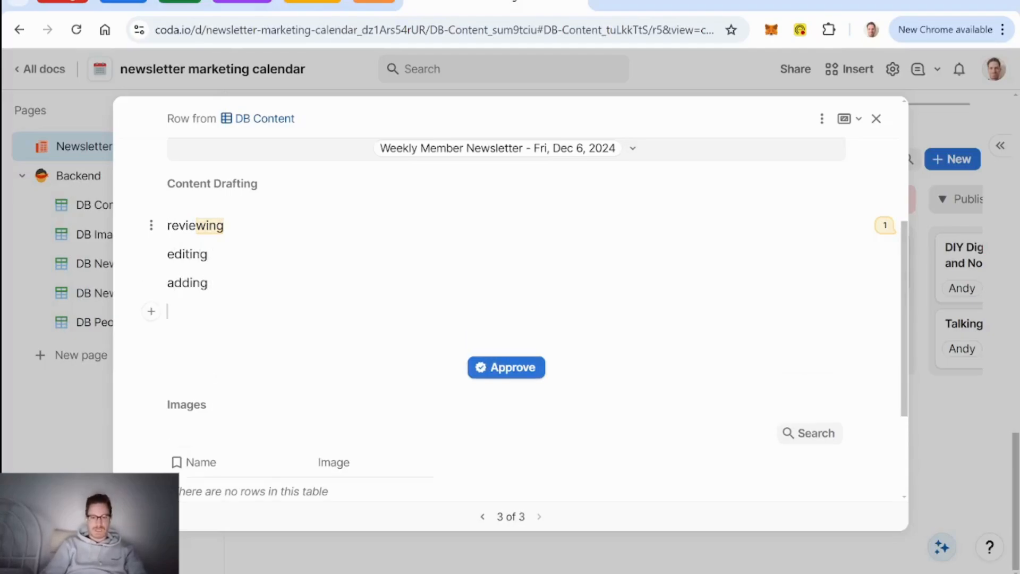
pyautogui.write('@')
pyautogui.press('BackSpace')
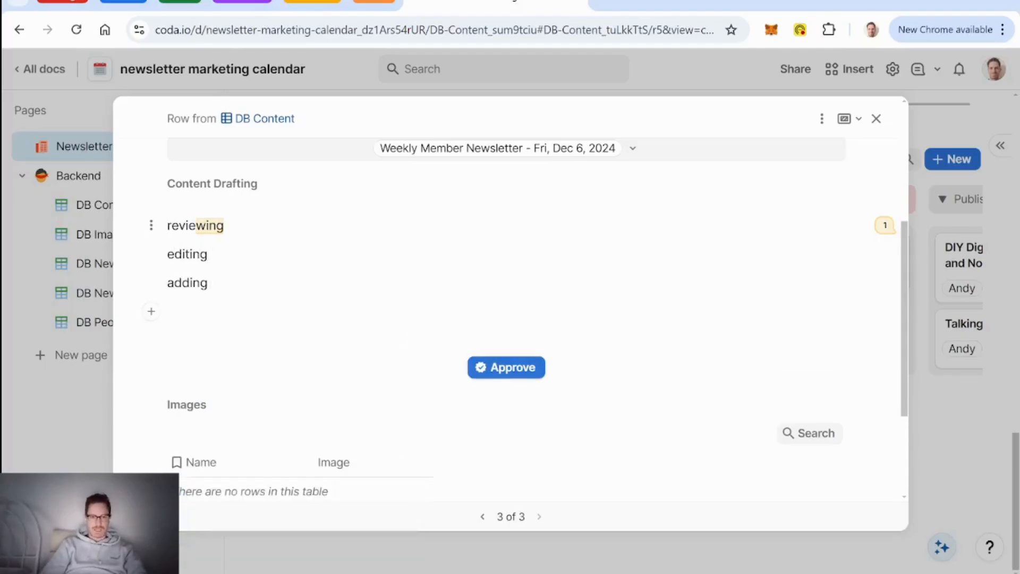
pyautogui.write('= @')
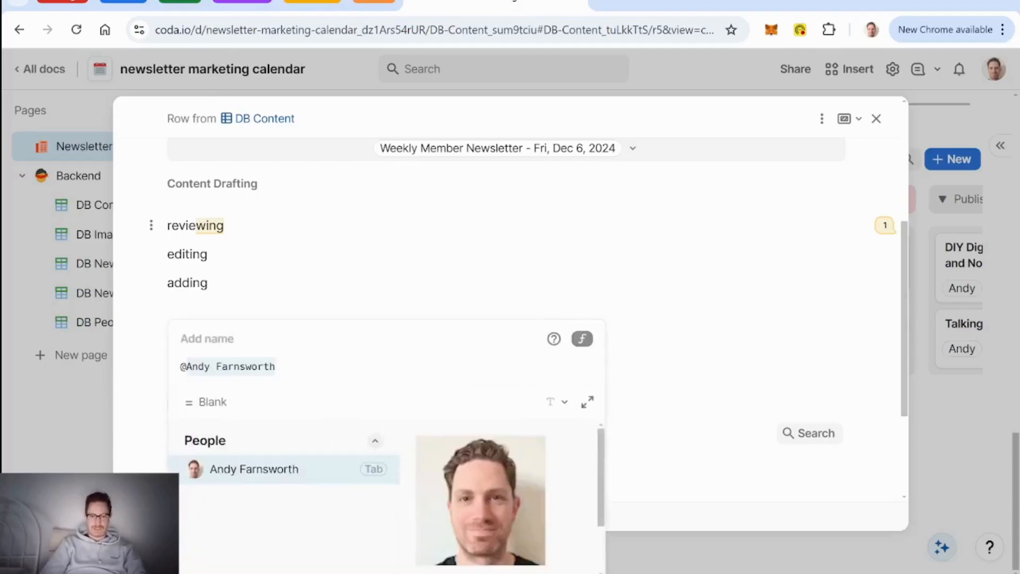
pyautogui.write('glass')
pyautogui.press('Tab')
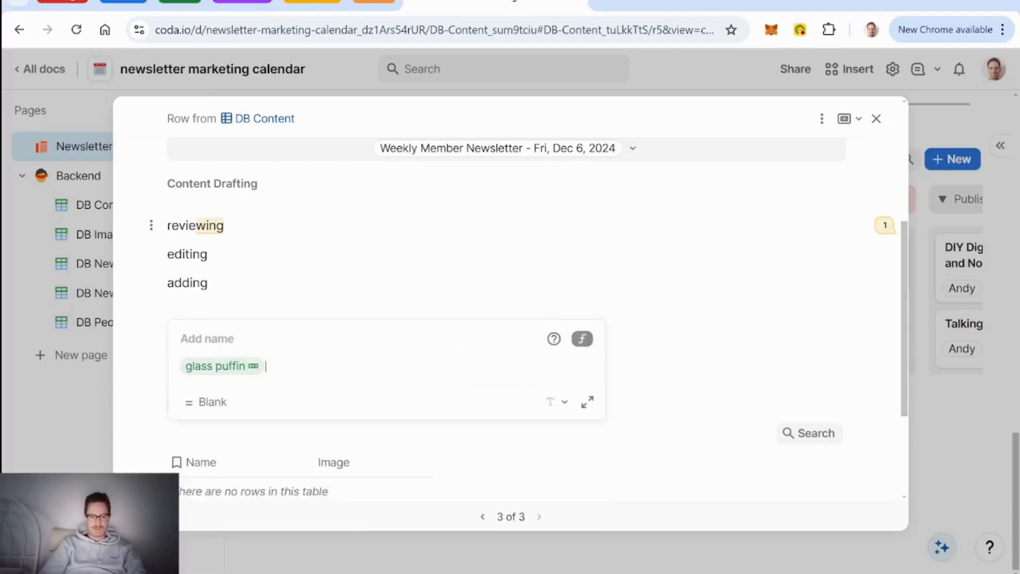
pyautogui.write('.image')
pyautogui.press('Down')
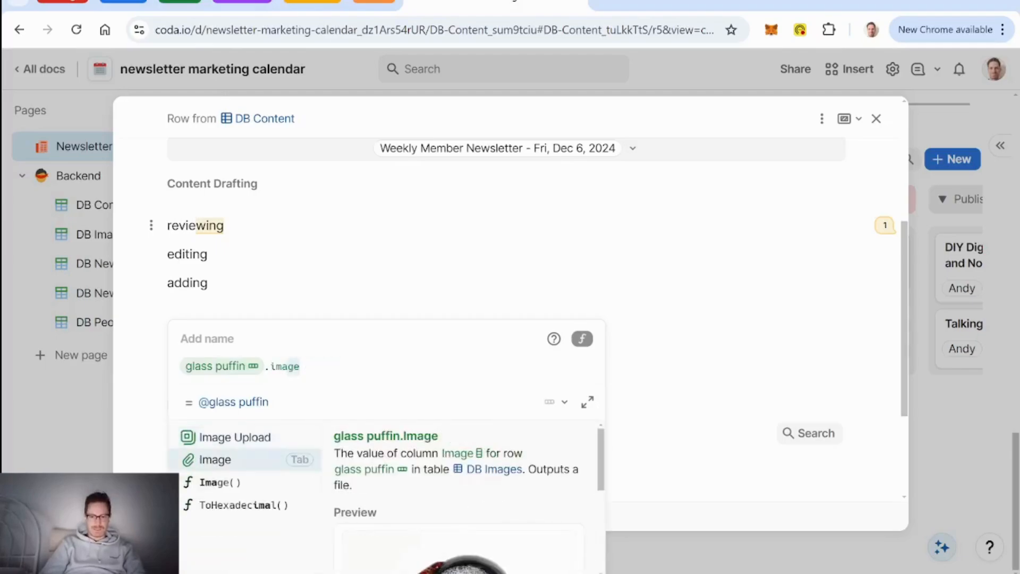
pyautogui.press('Tab')
pyautogui.press('Return')
# Step: Approve the test item, dismiss the row-modified notice, and close its details
pyautogui.scroll(-2, 506, 319)
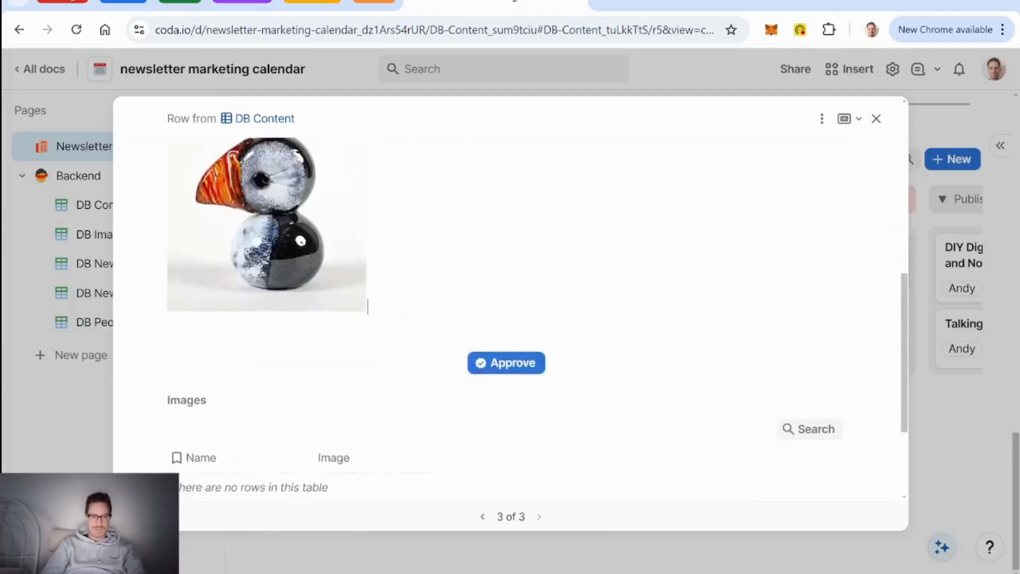
pyautogui.scroll(1, 507, 319)
pyautogui.scroll(-1, 507, 404)
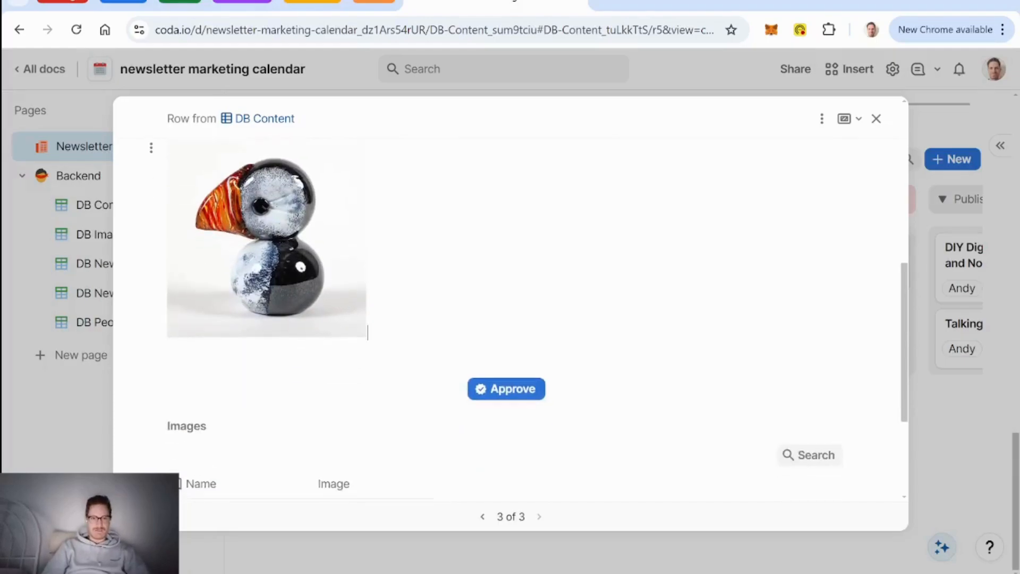
pyautogui.click(508, 390)
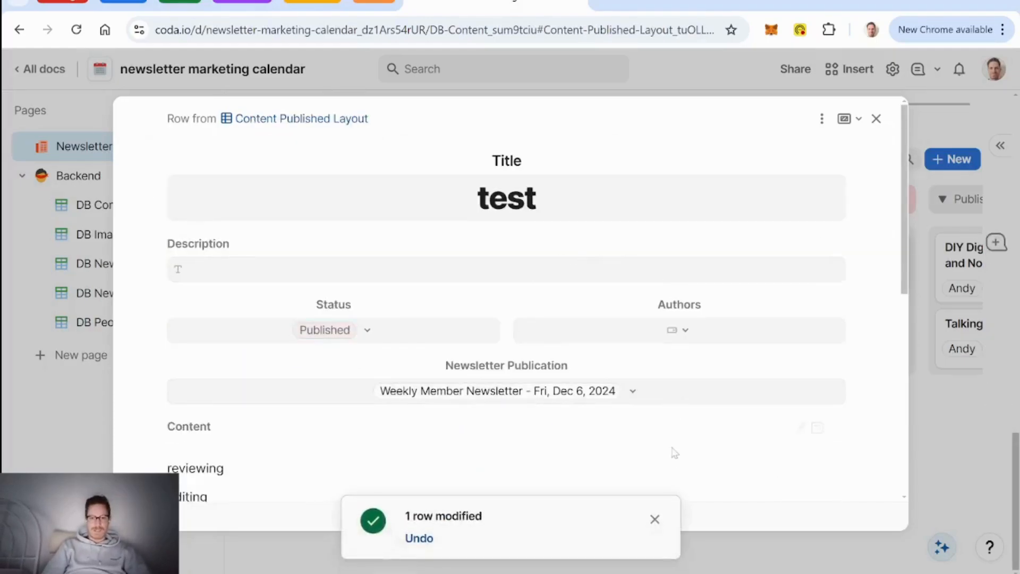
pyautogui.click(655, 519)
pyautogui.scroll(-4, 512, 357)
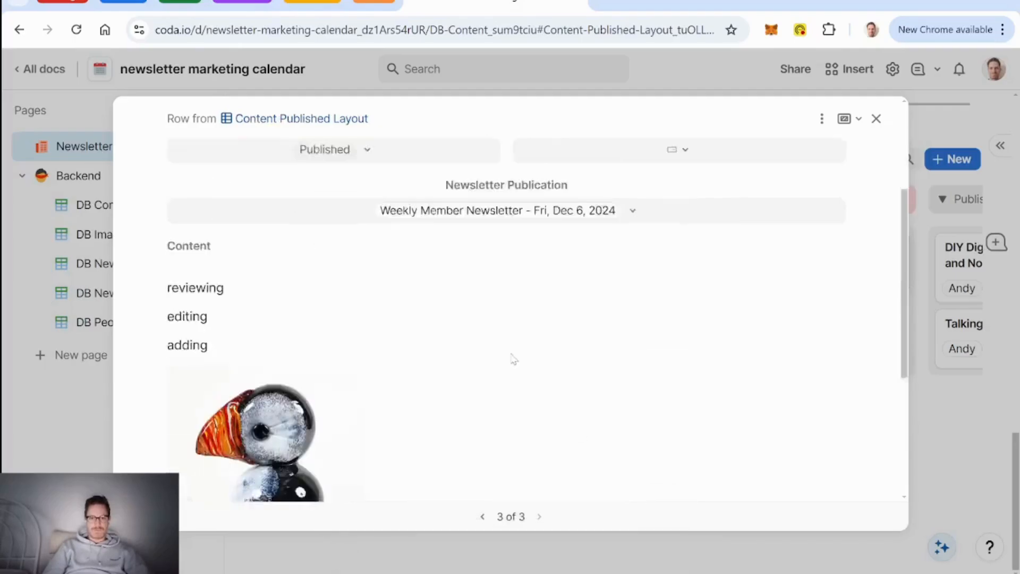
pyautogui.scroll(2, 222, 314)
pyautogui.click(299, 368)
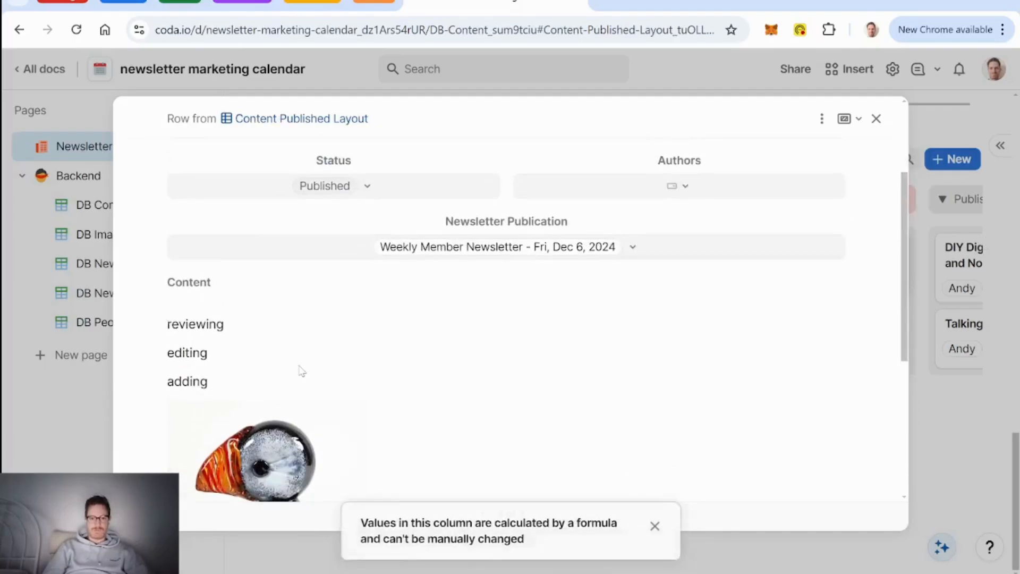
pyautogui.scroll(-4, 461, 333)
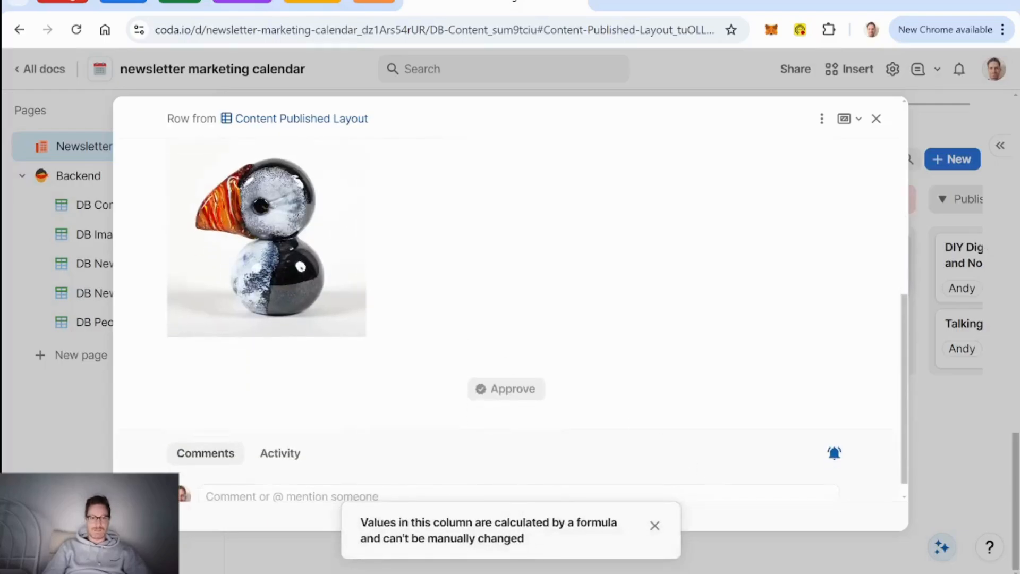
pyautogui.scroll(4, 389, 298)
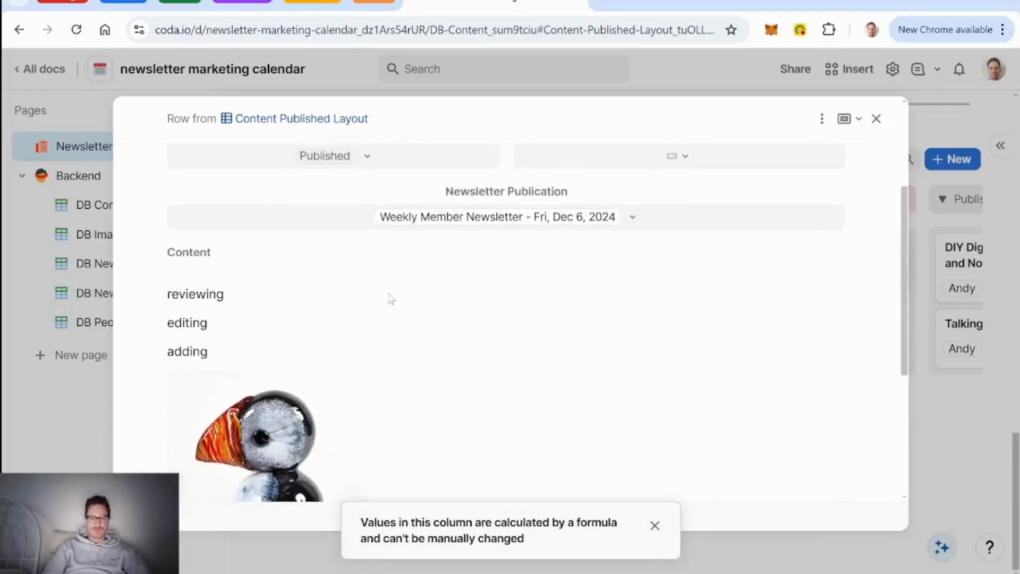
pyautogui.click(877, 119)
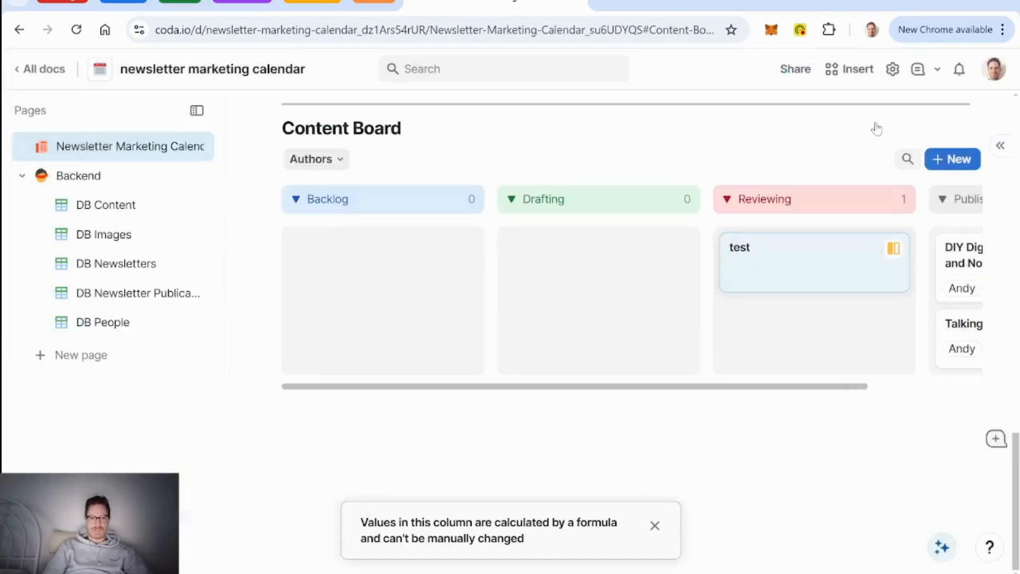
# Step: Open and close the Weekly Member Newsletter's details on the calendar
pyautogui.scroll(5, 434, 332)
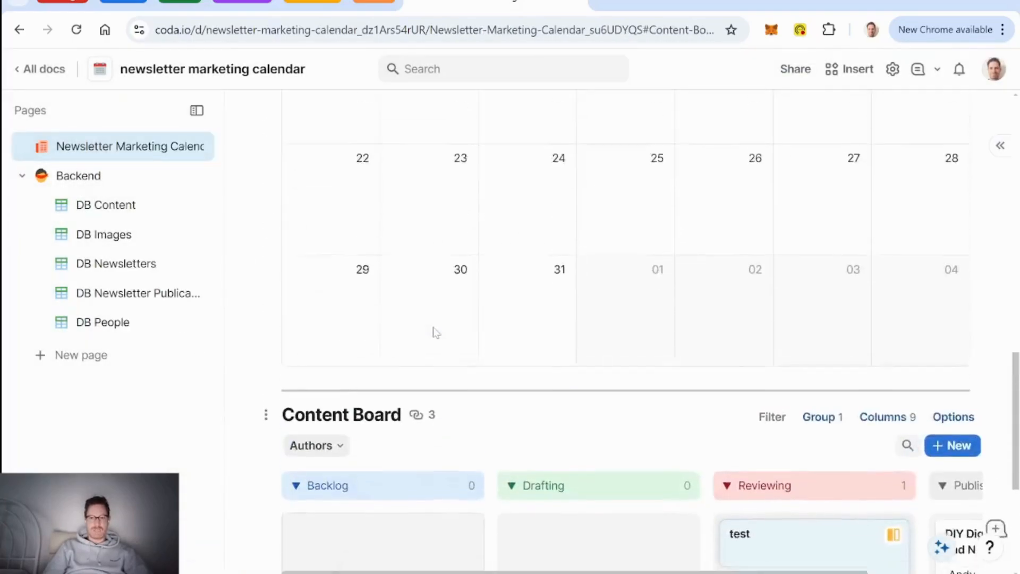
pyautogui.scroll(5, 627, 361)
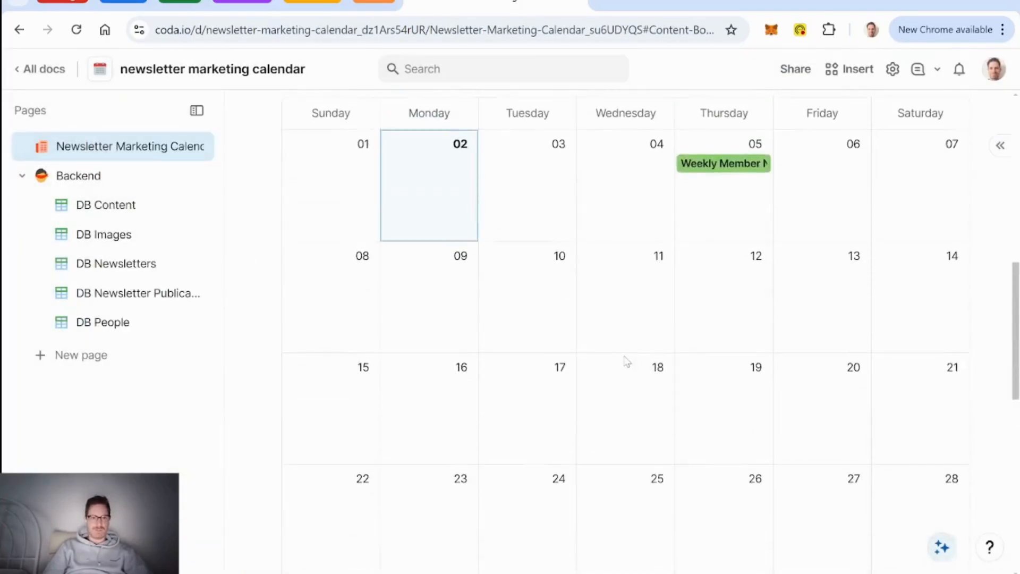
pyautogui.click(733, 165)
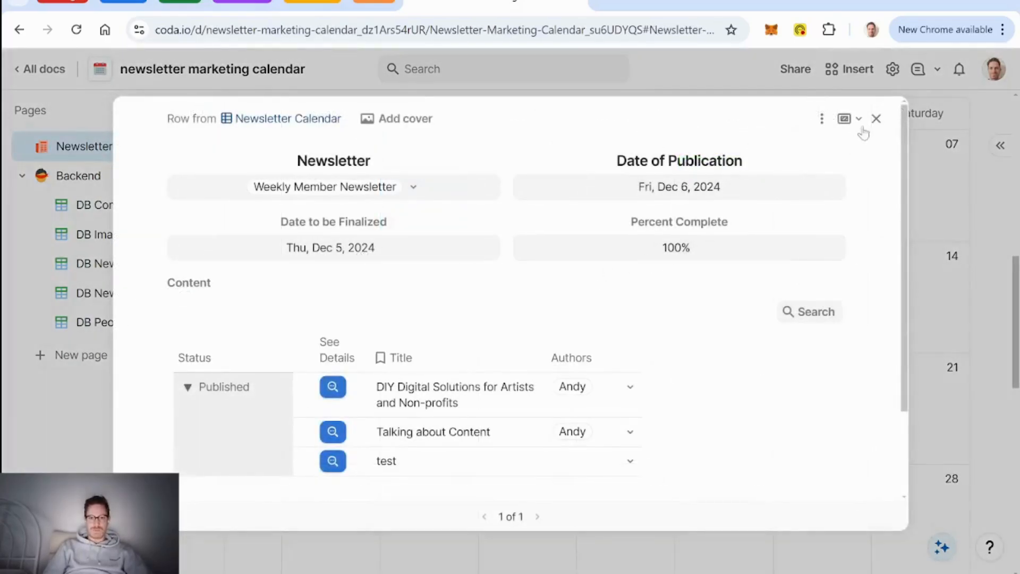
pyautogui.click(876, 119)
# Step: Collapse Backend's DB sub-pages in the Pages sidebar
pyautogui.scroll(8, 444, 230)
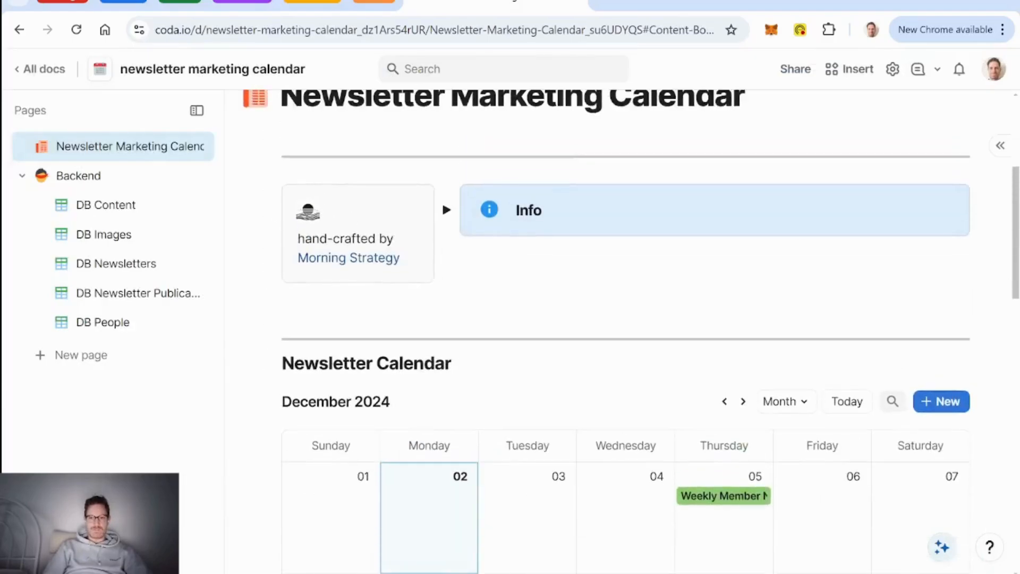
pyautogui.scroll(-9, 442, 200)
pyautogui.scroll(6, 744, 287)
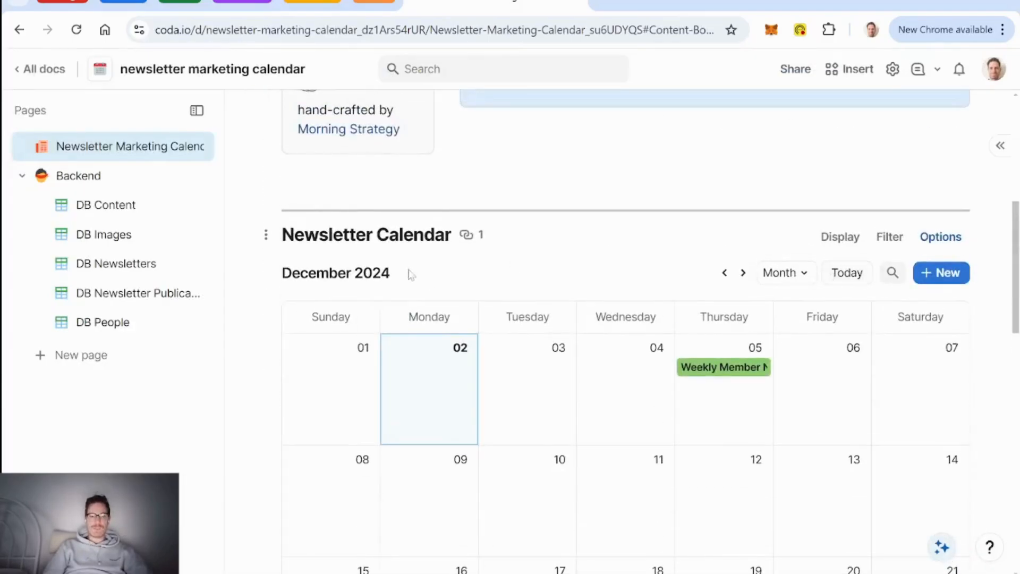
pyautogui.scroll(-10, 553, 291)
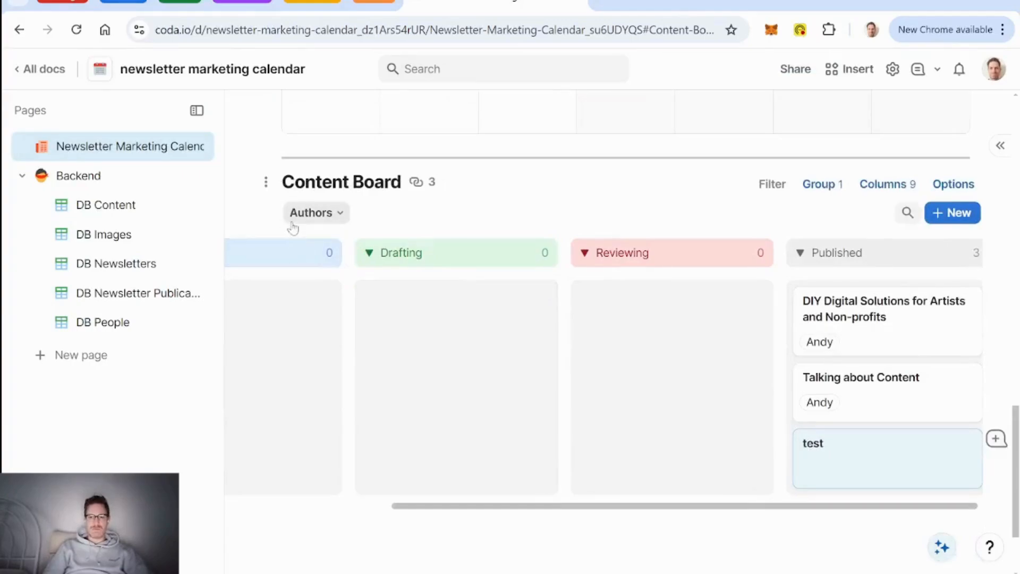
pyautogui.hscroll(-3, 512, 349)
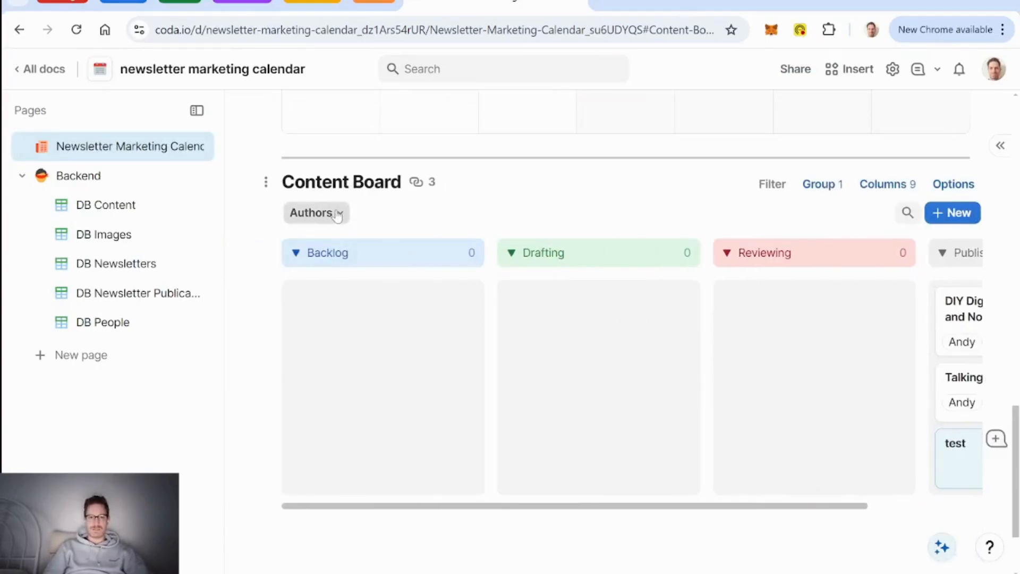
pyautogui.hscroll(3, 616, 435)
pyautogui.hscroll(-3, 463, 418)
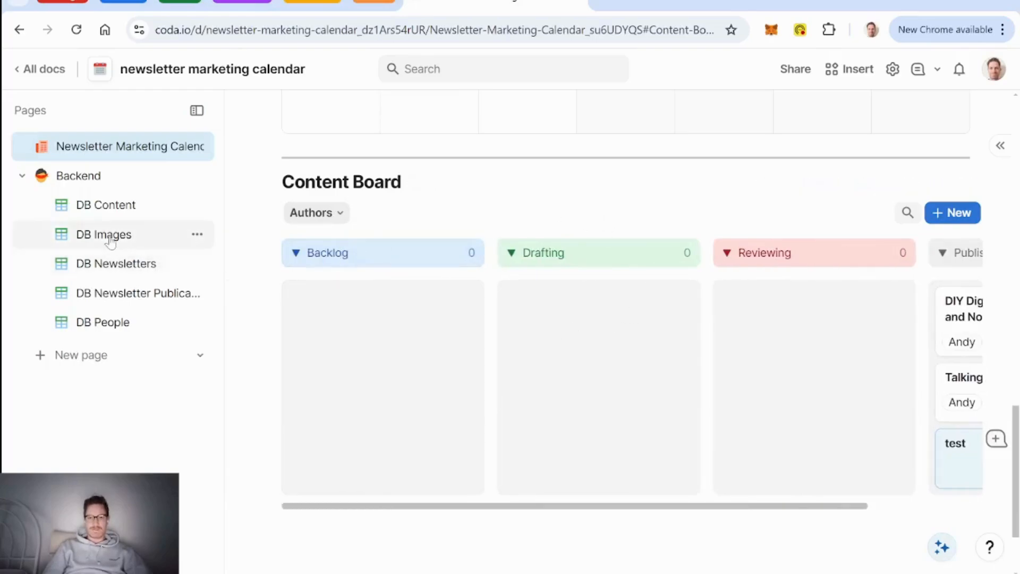
pyautogui.click(87, 184)
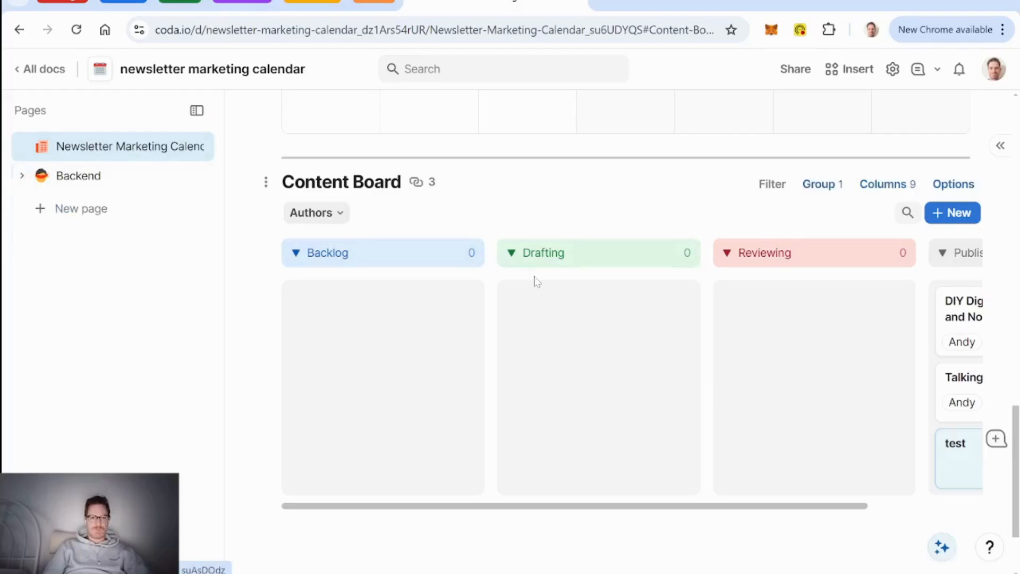
# Step: Scroll up the page before starting the OBS recording
pyautogui.scroll(10, 611, 214)
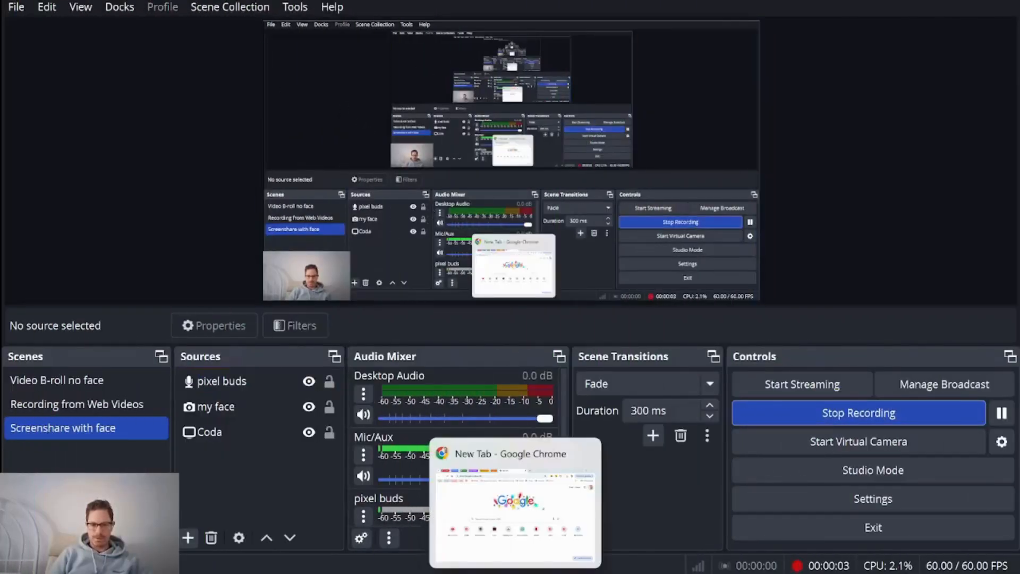
# Step: Start a doc via coda.new, name it 'newsletter marketing calendar' and give it a red calendar icon
pyautogui.click(515, 573)
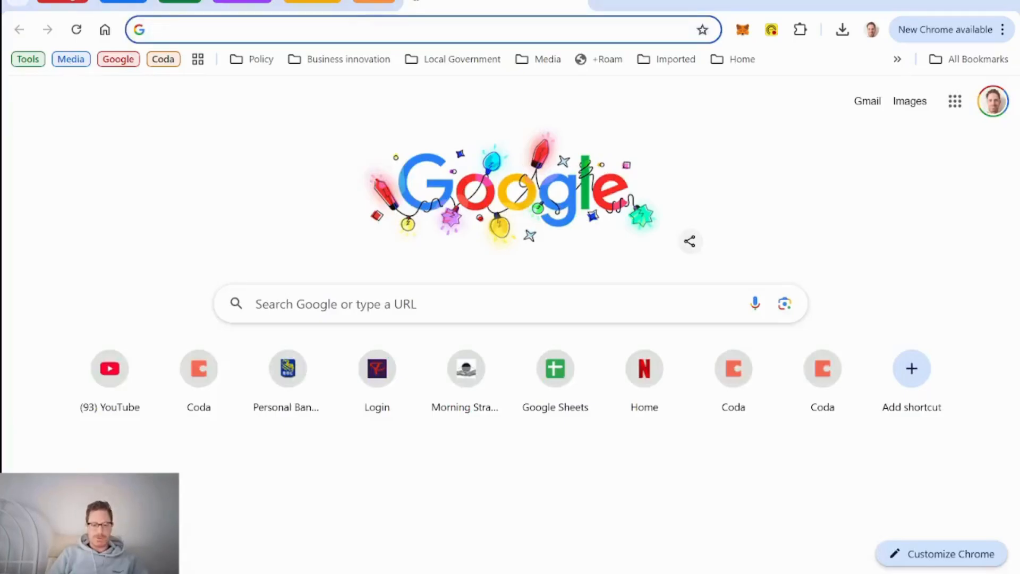
pyautogui.write('coda.new')
pyautogui.press('Return')
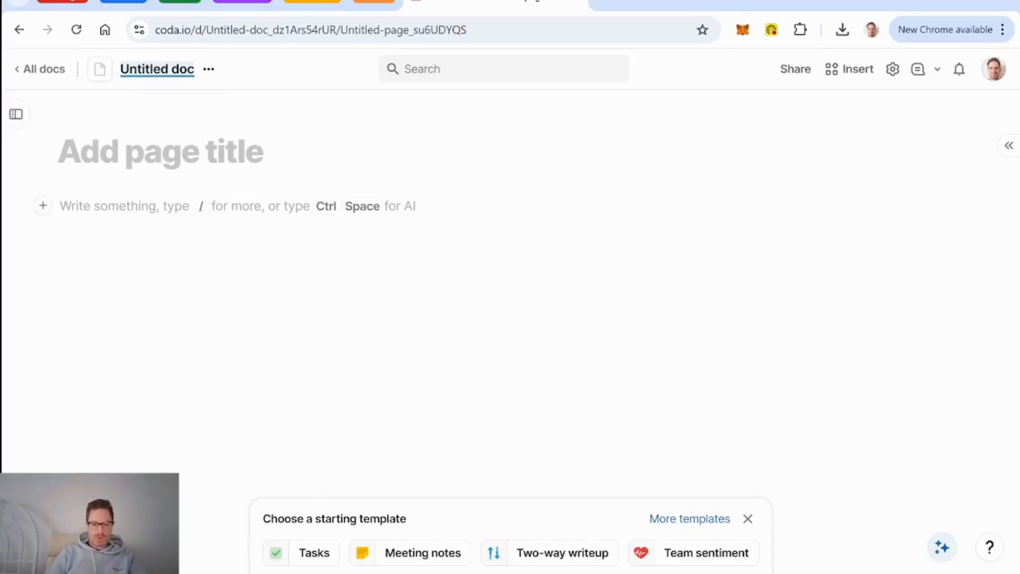
pyautogui.write('news')
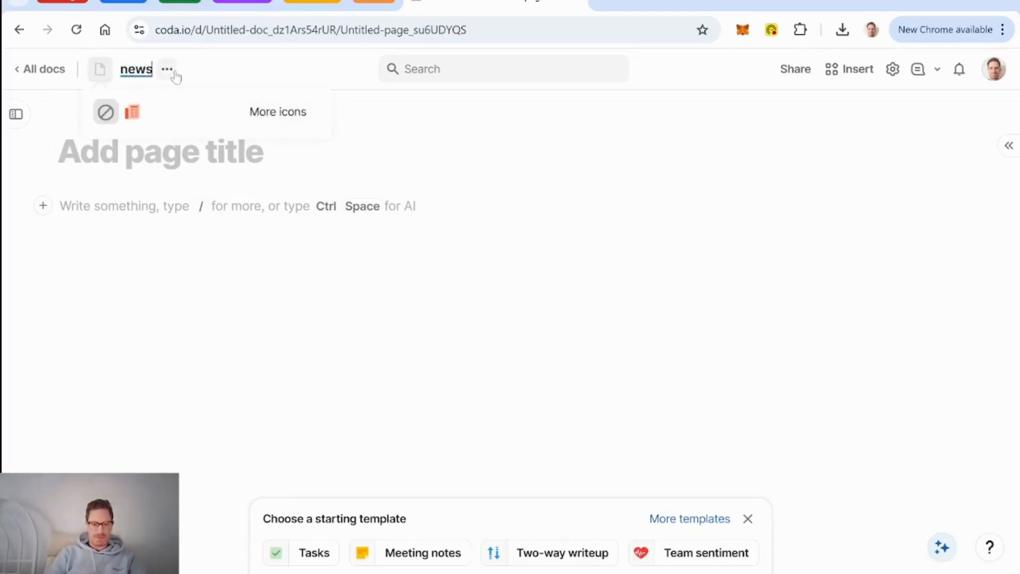
pyautogui.write('letter marketing')
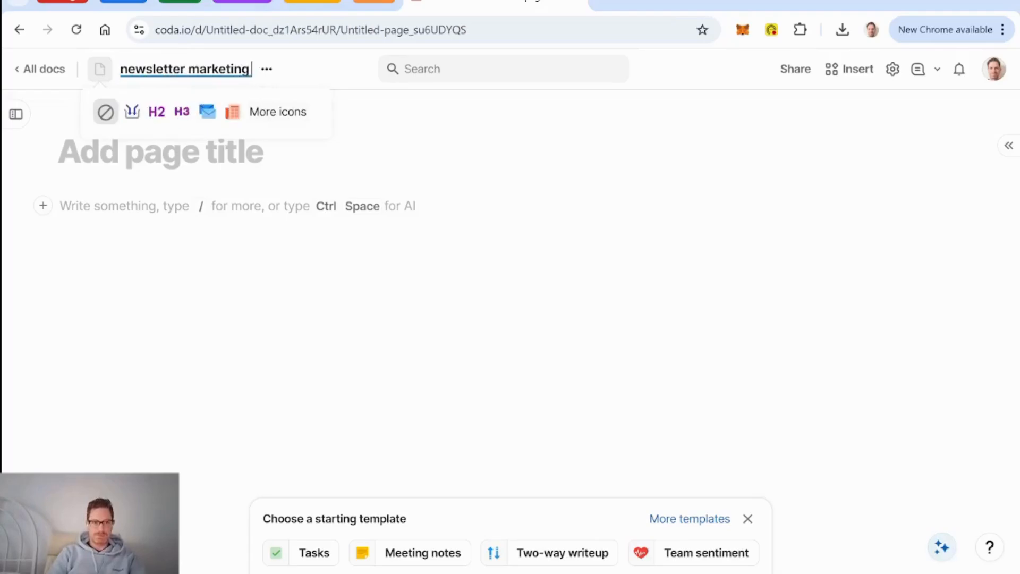
pyautogui.write(' calendar')
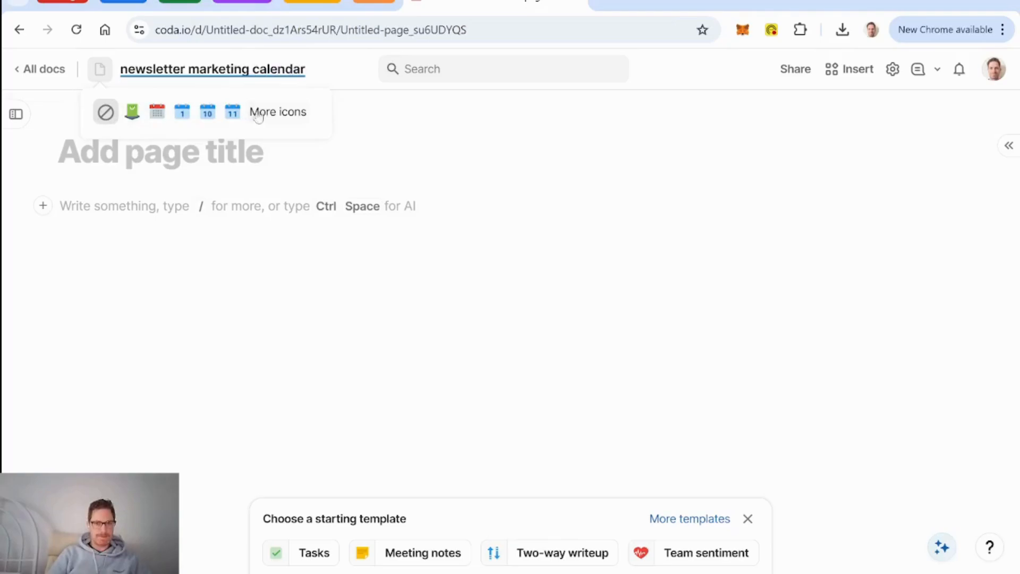
pyautogui.click(157, 112)
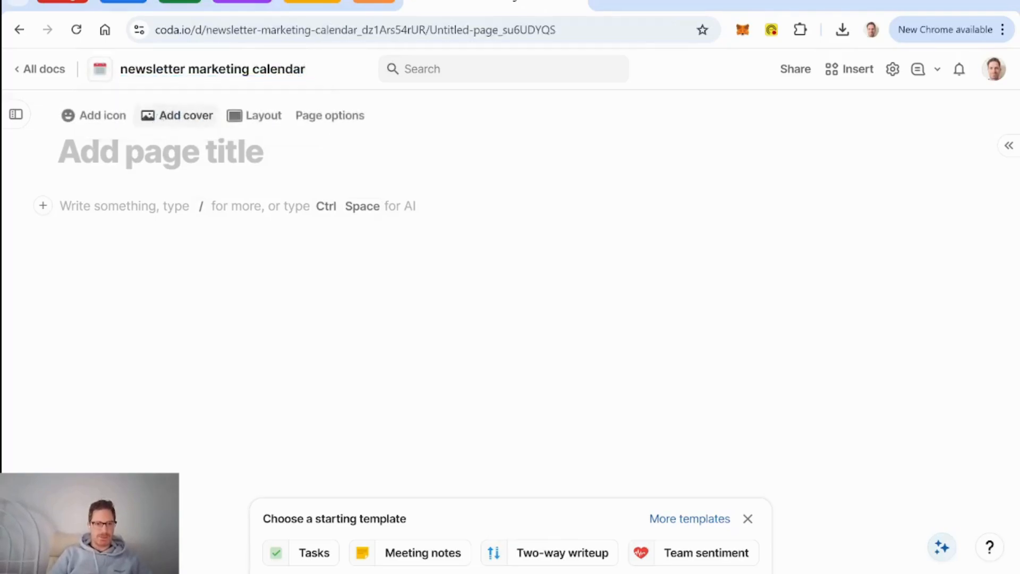
# Step: Title the first page 'Newsletter Marketing Calendar'
pyautogui.click(16, 114)
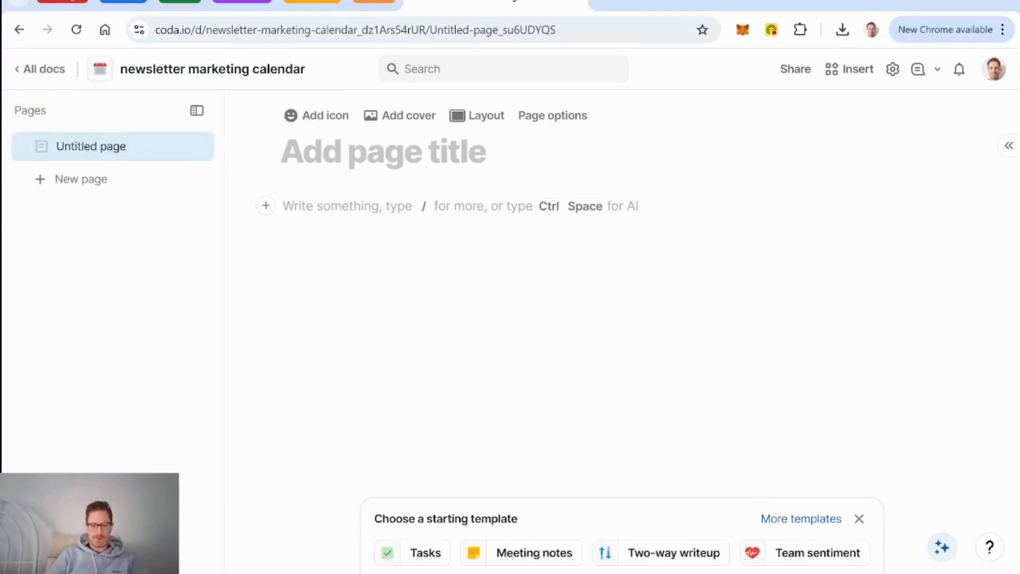
pyautogui.write('Newsletter Mark')
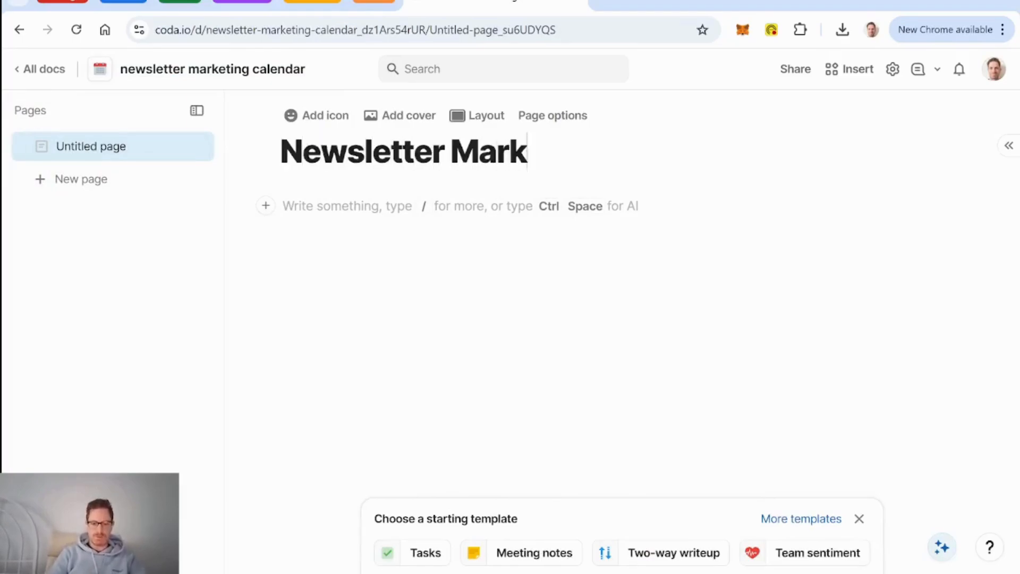
pyautogui.write('eting Caled')
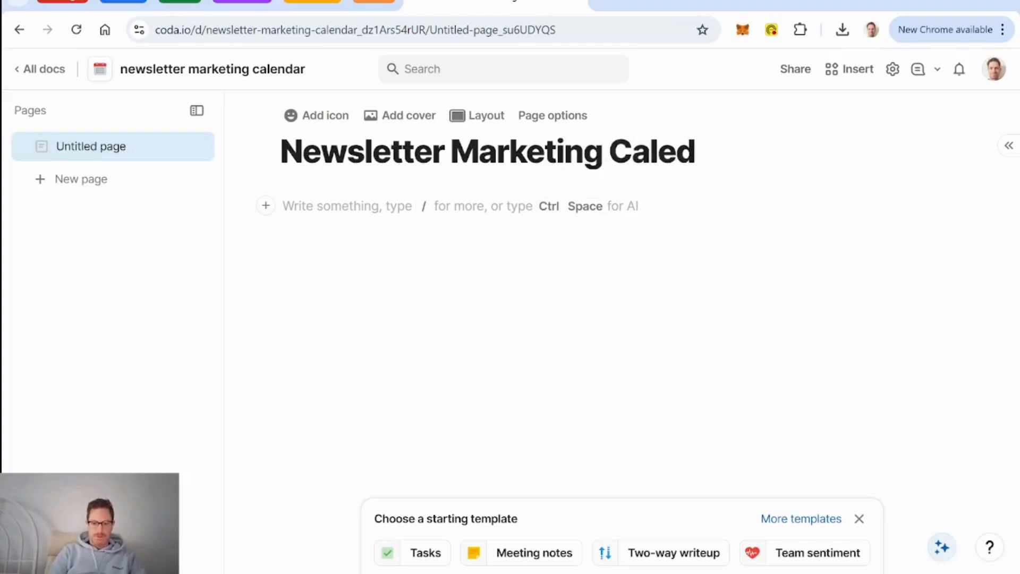
pyautogui.press('BackSpace')
pyautogui.write('ndar')
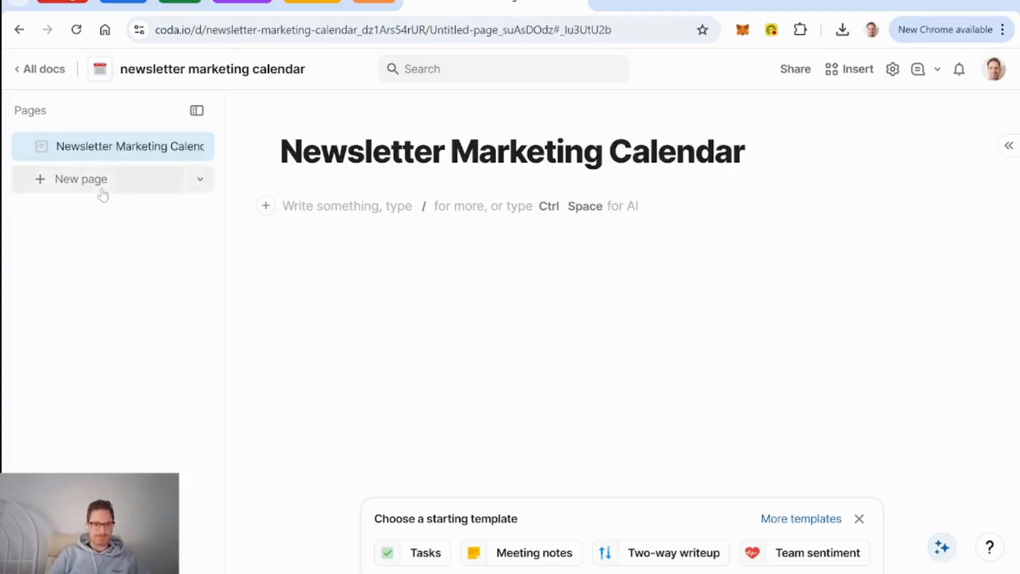
# Step: Add a second page named 'Backend', then return to the first page
pyautogui.click(103, 181)
pyautogui.write('Backed')
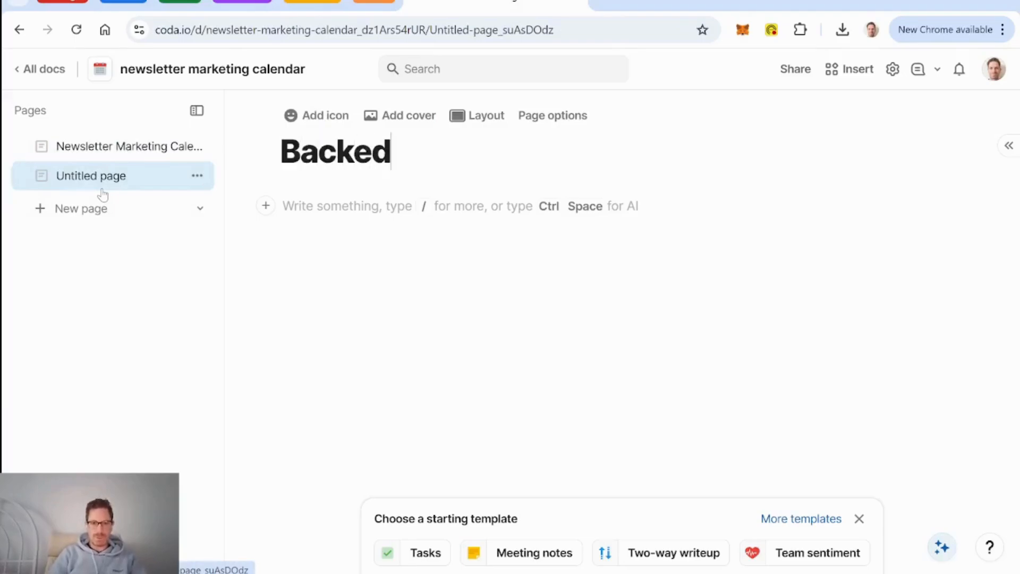
pyautogui.press('BackSpace')
pyautogui.write('nd')
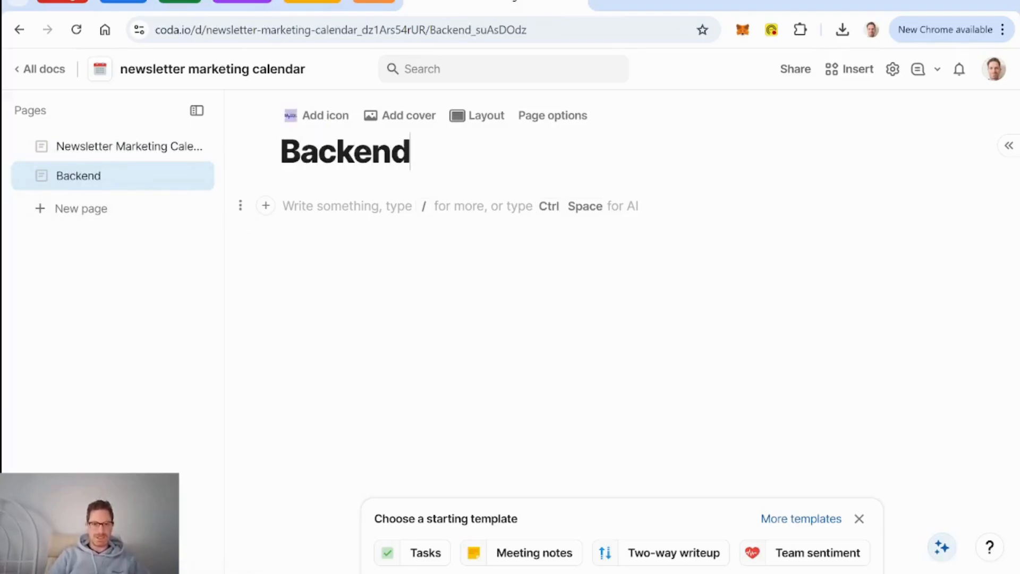
pyautogui.click(111, 150)
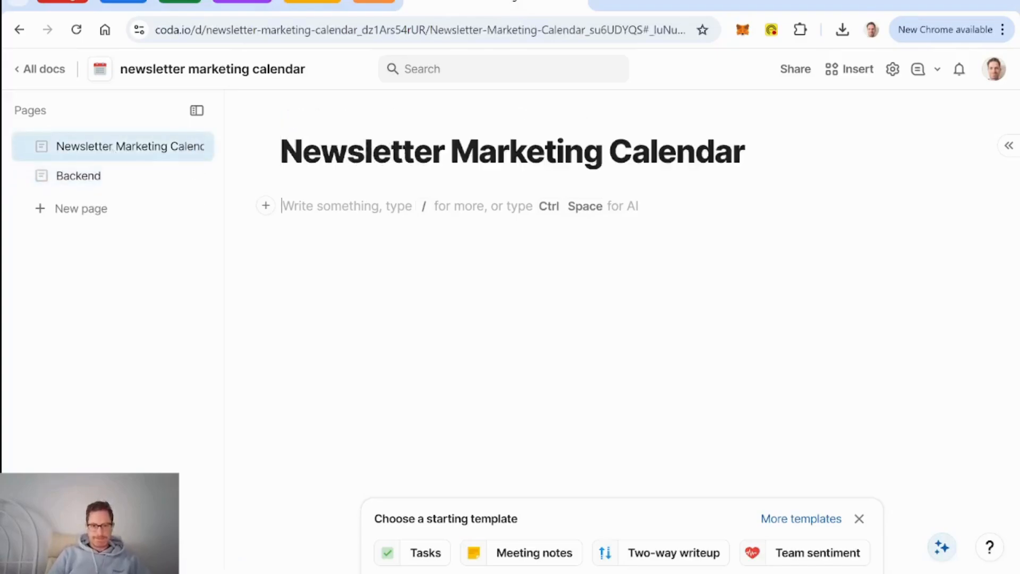
# Step: Add bullets: organize newsletters, draft and assign content to newsletters, collaborate in drafting content, image repository
pyautogui.write('- ')
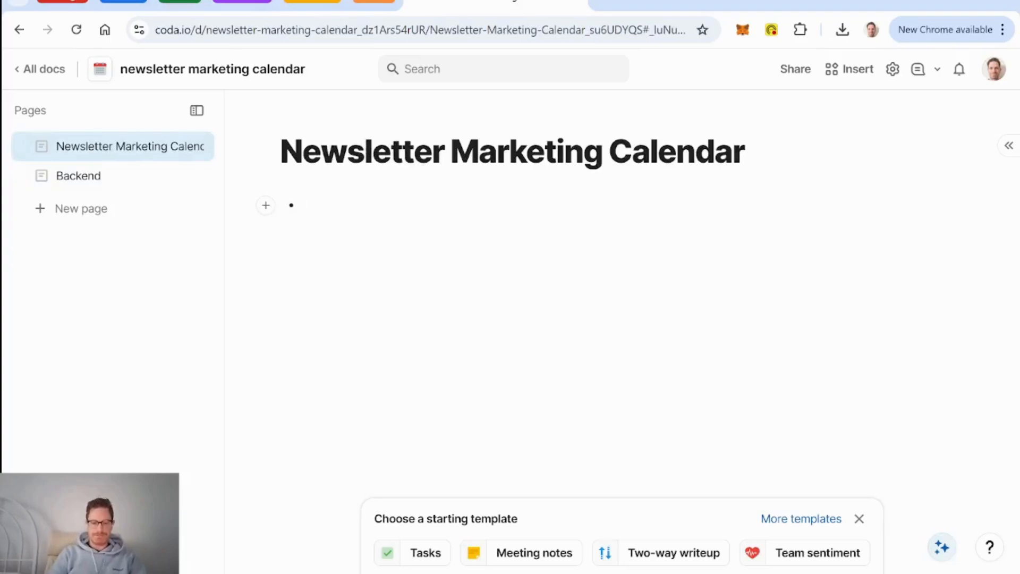
pyautogui.write('organ')
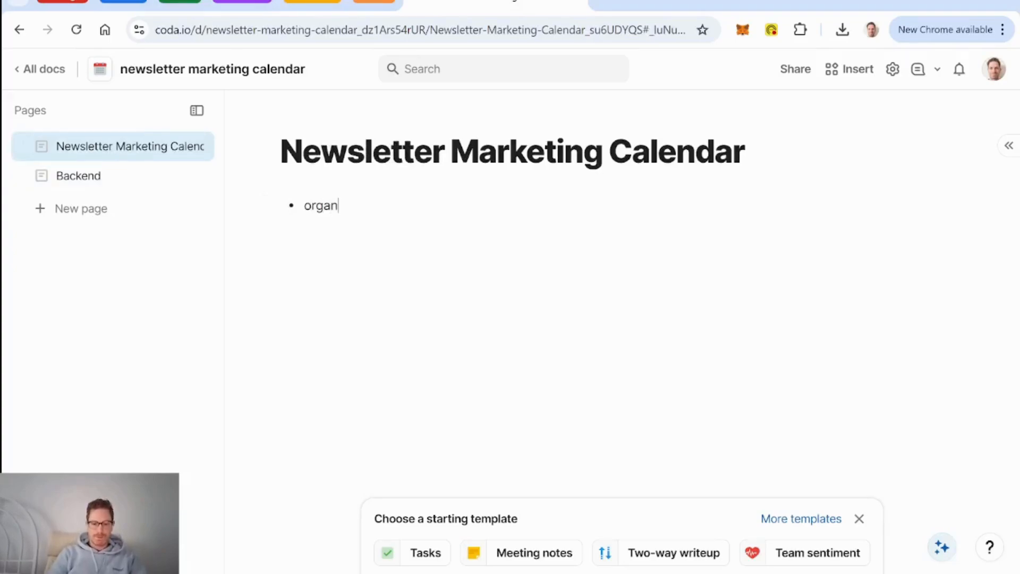
pyautogui.write('ize newsletter')
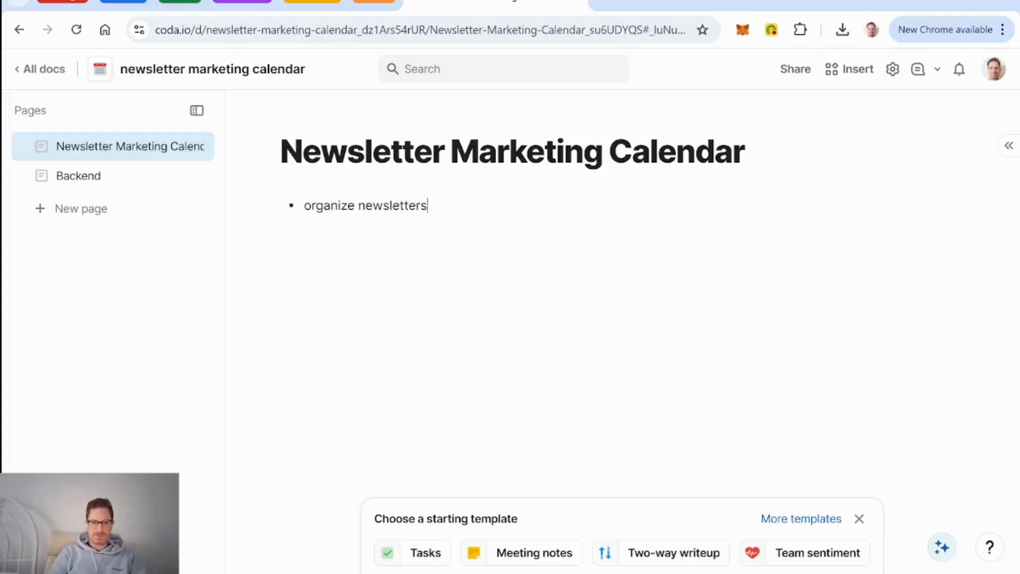
pyautogui.write('s')
pyautogui.press('Return')
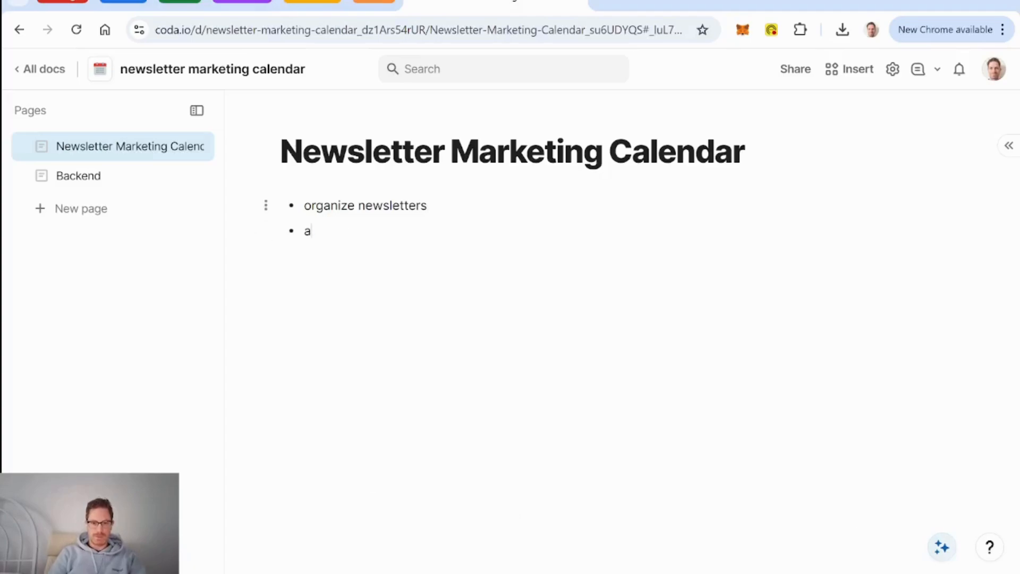
pyautogui.write('draft')
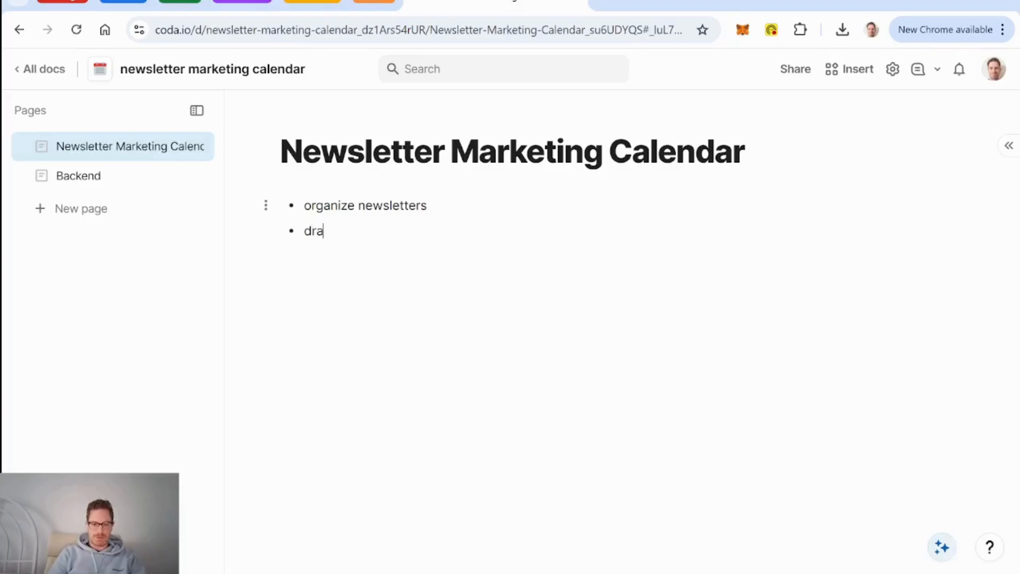
pyautogui.write(' and assign')
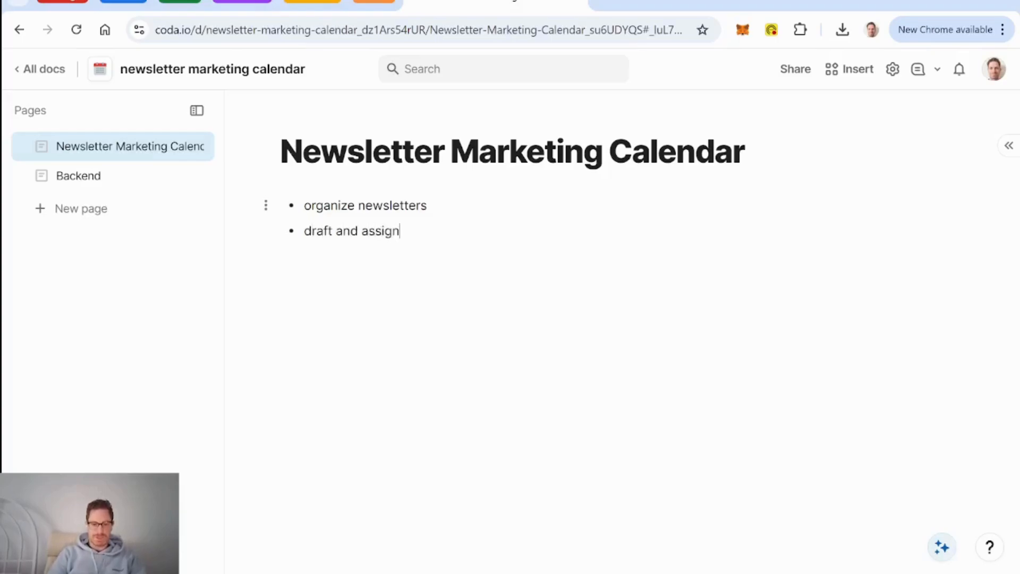
pyautogui.write(' content to newsletters')
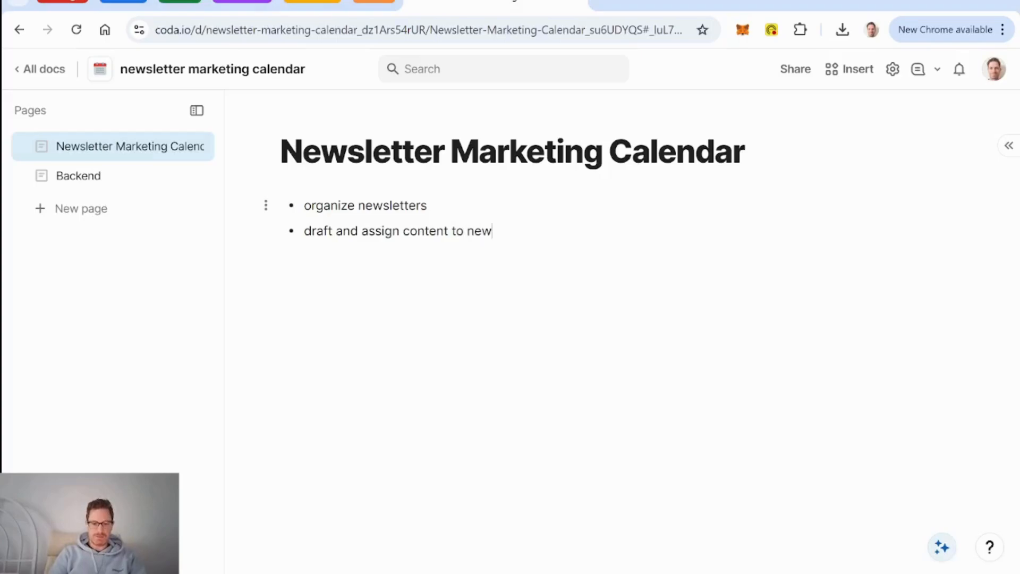
pyautogui.press('Return')
pyautogui.write('c')
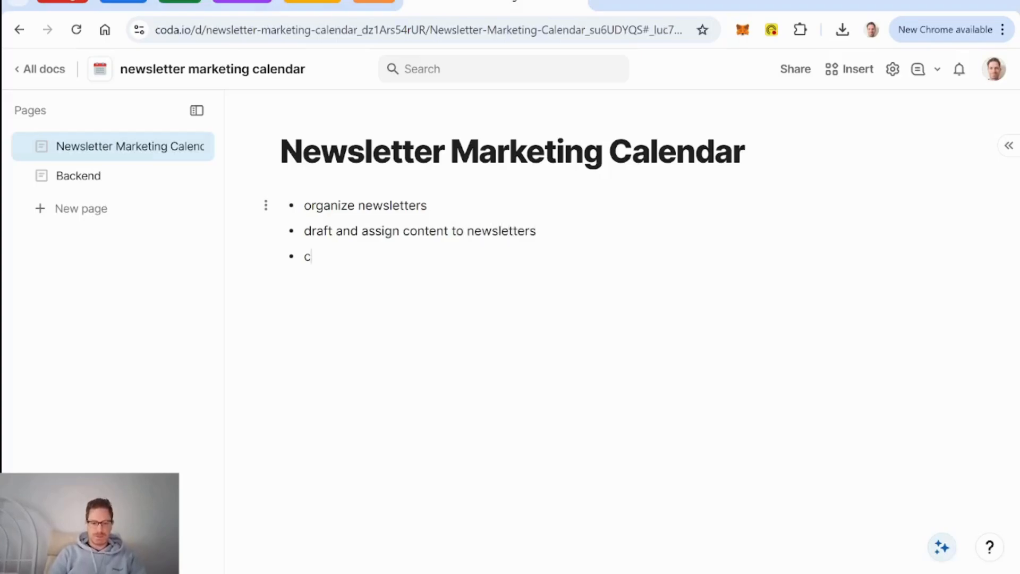
pyautogui.write('ollaborate')
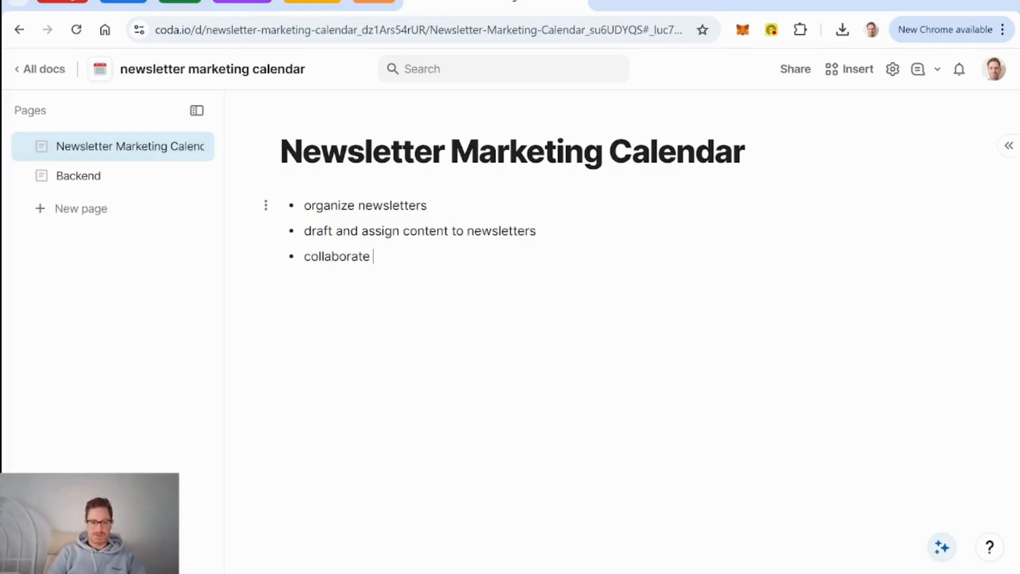
pyautogui.write(' in draftin')
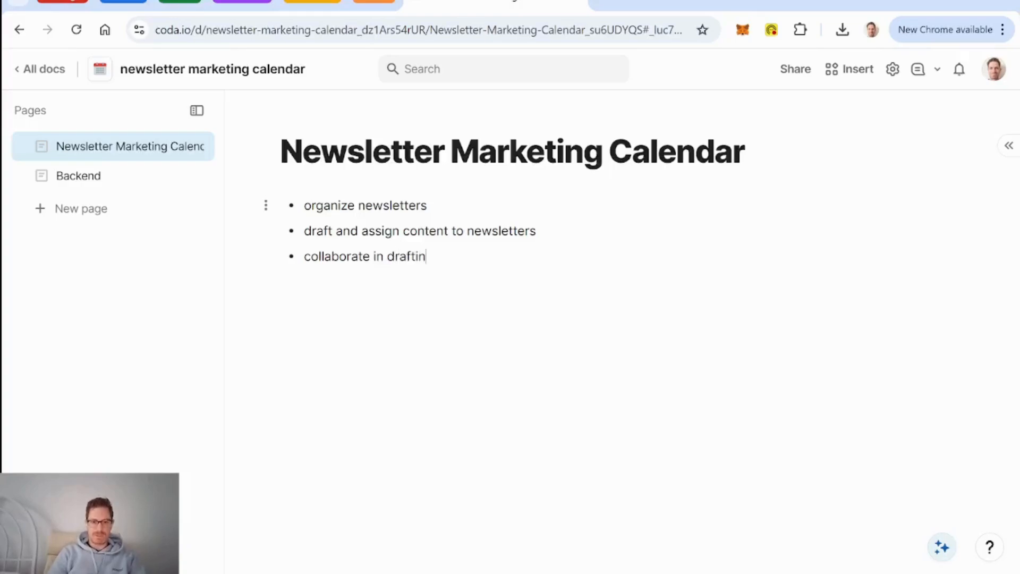
pyautogui.write('g content')
pyautogui.press('Return')
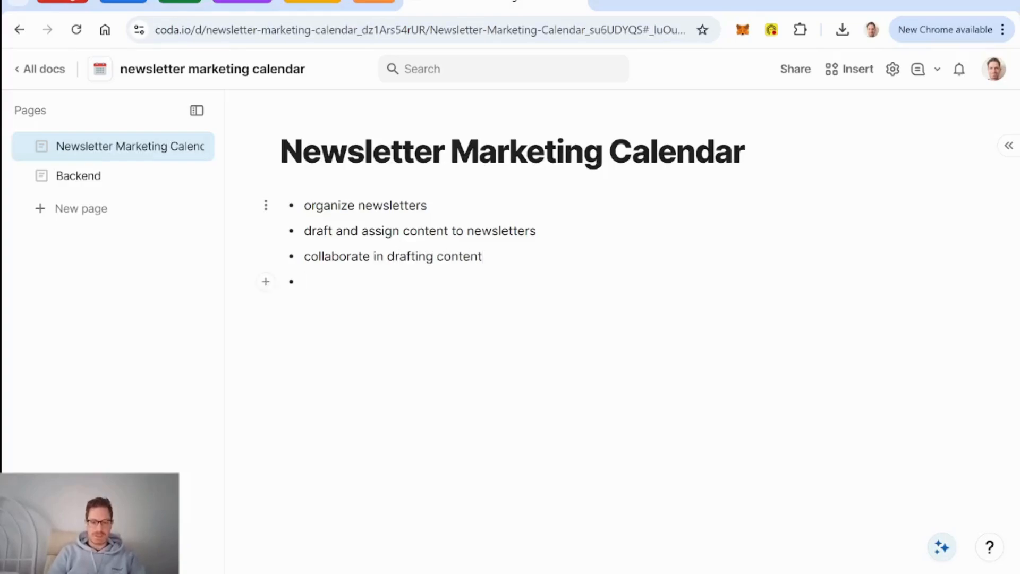
pyautogui.write('image repository')
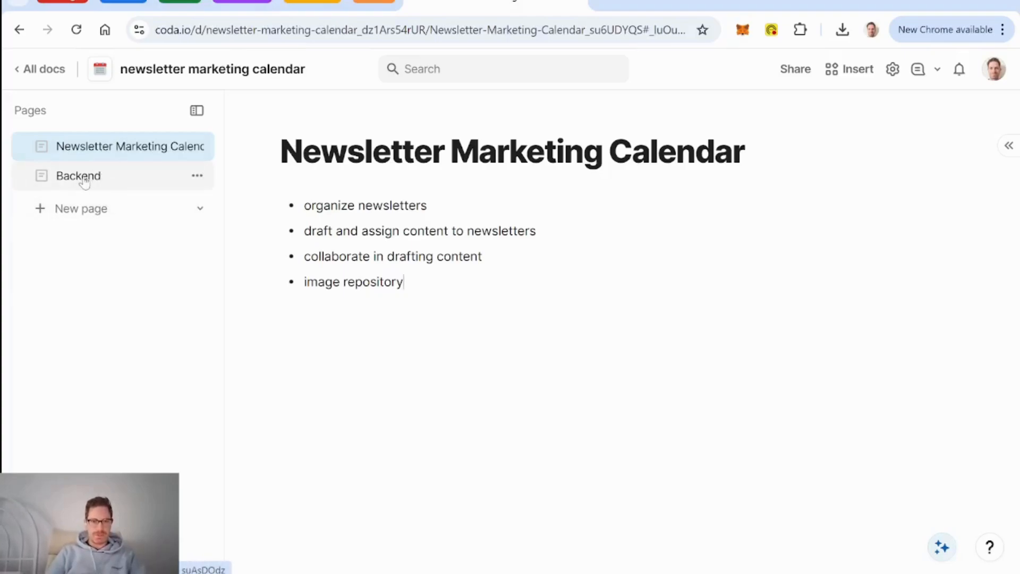
# Step: On the Backend page, insert a table with /table and title it DB Newsletters
pyautogui.click(101, 177)
pyautogui.click(284, 206)
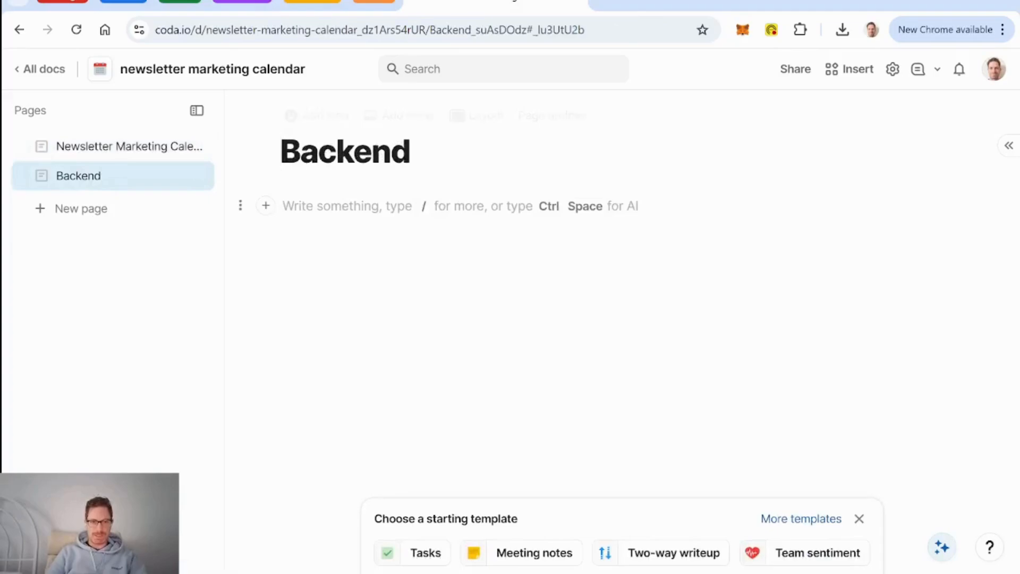
pyautogui.write('/tab')
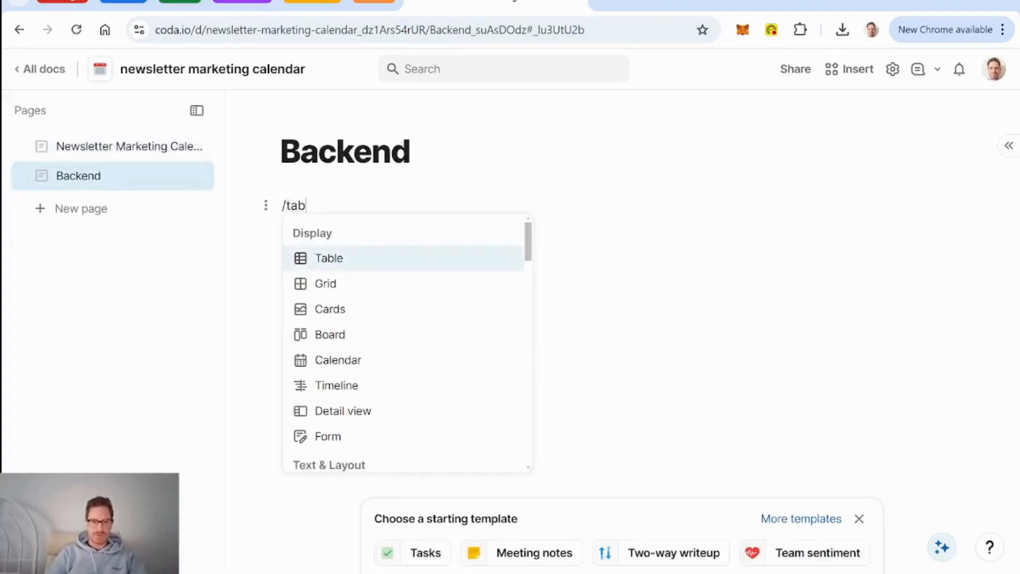
pyautogui.press('Return')
pyautogui.press('BackSpace')
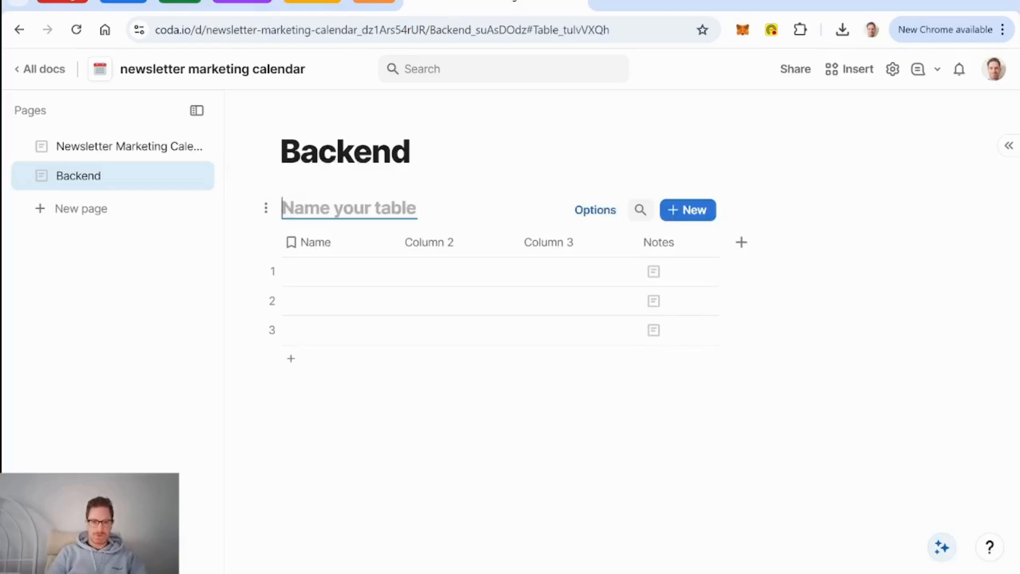
pyautogui.write('DB News')
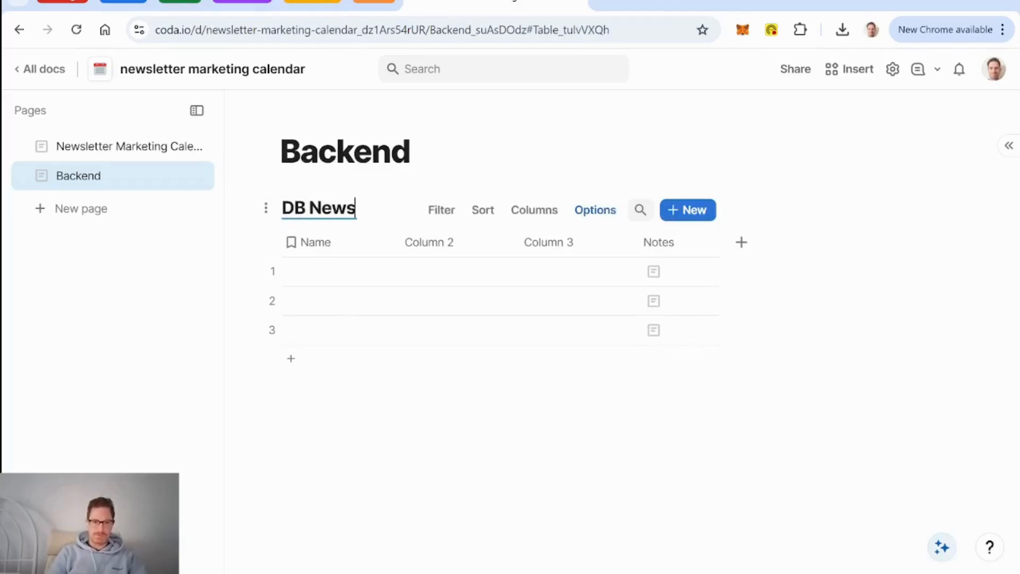
pyautogui.write('letters')
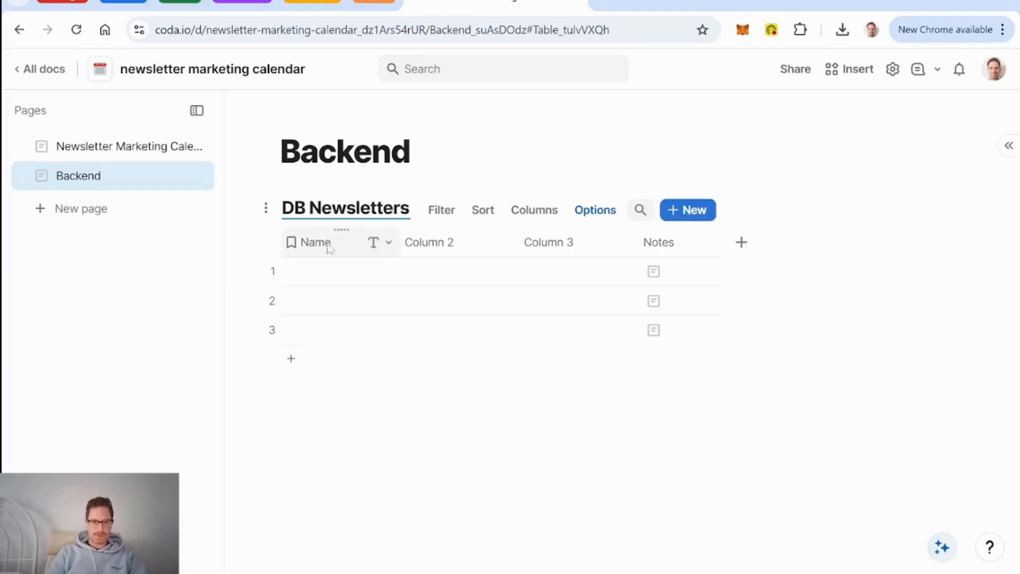
pyautogui.click(325, 246)
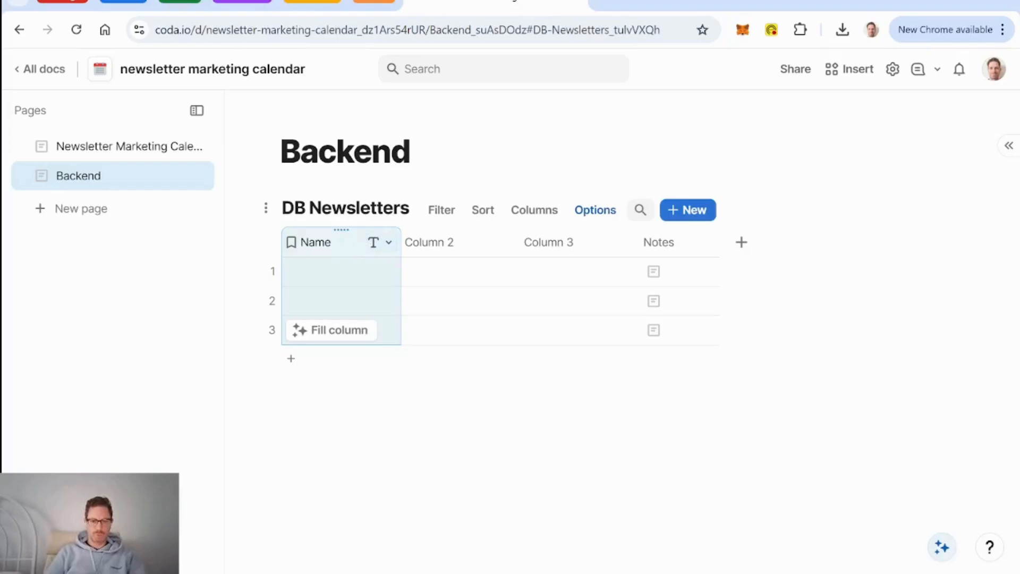
# Step: Delete Column 2, Column 3 and Notes, then add a Date column named Date of Publication
pyautogui.click(456, 246)
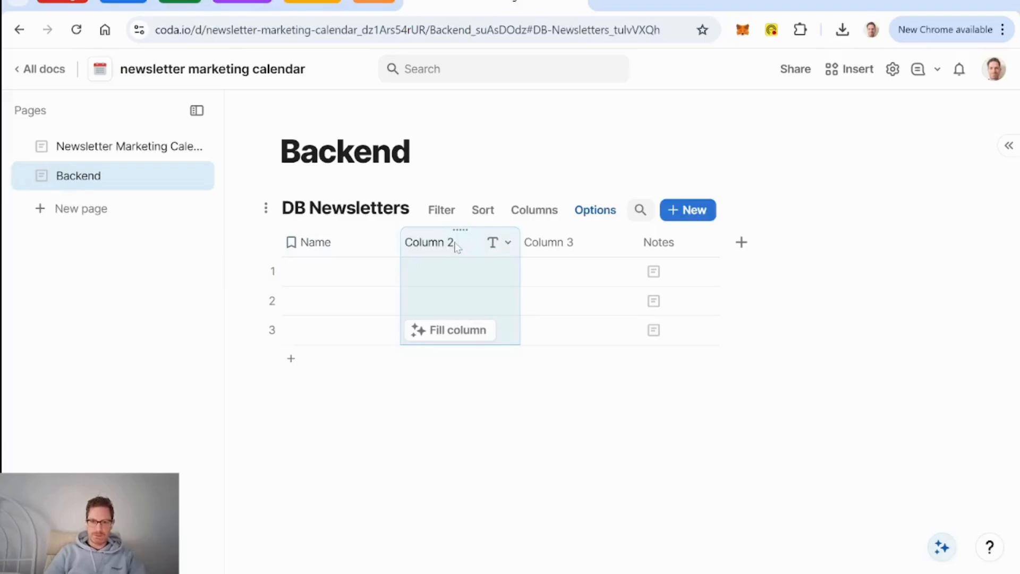
pyautogui.press('Delete')
pyautogui.press('Delete')
pyautogui.press('Delete')
pyautogui.click(431, 244)
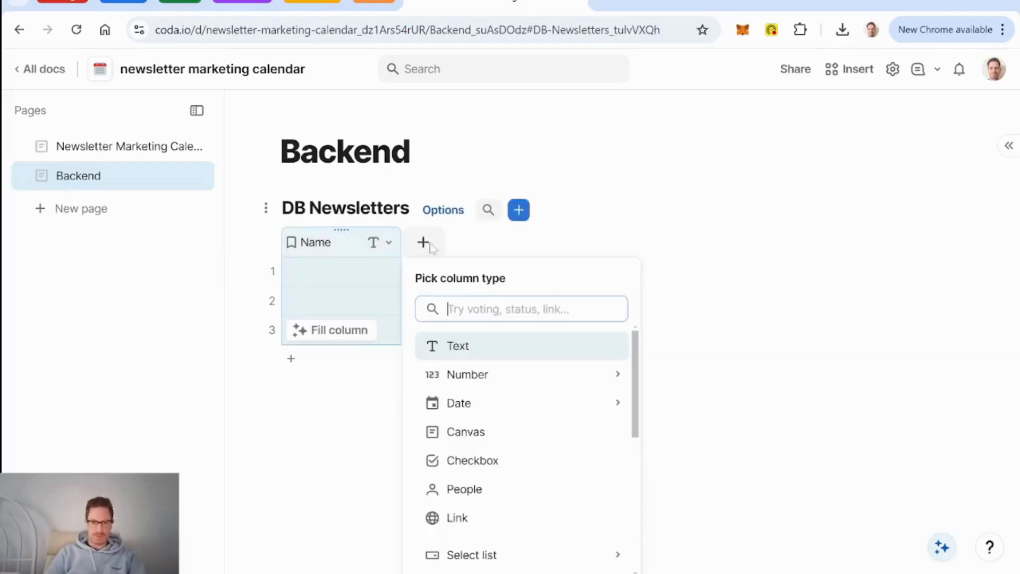
pyautogui.moveTo(485, 401)
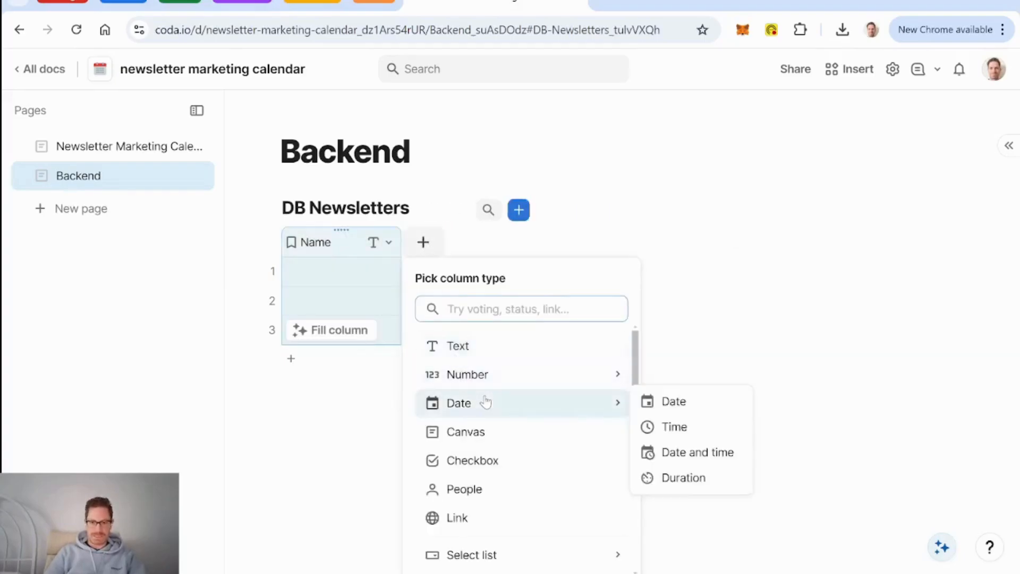
pyautogui.click(680, 405)
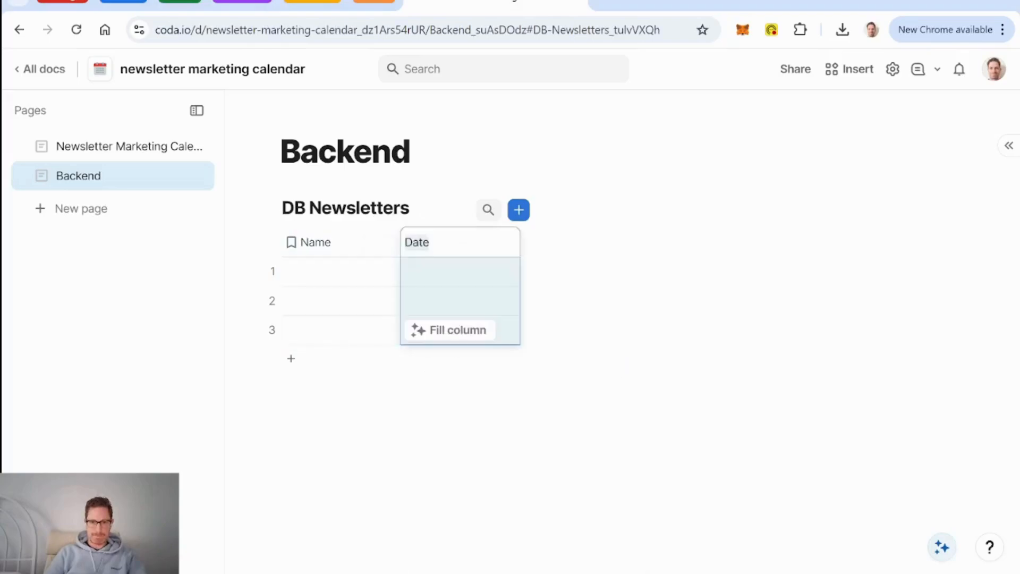
pyautogui.write('Publication')
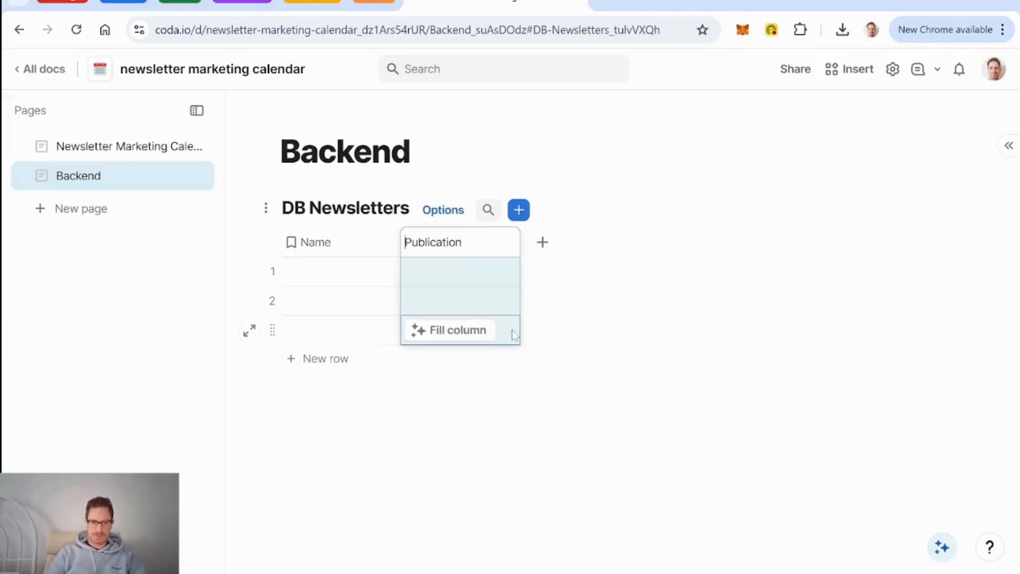
pyautogui.write('Date of')
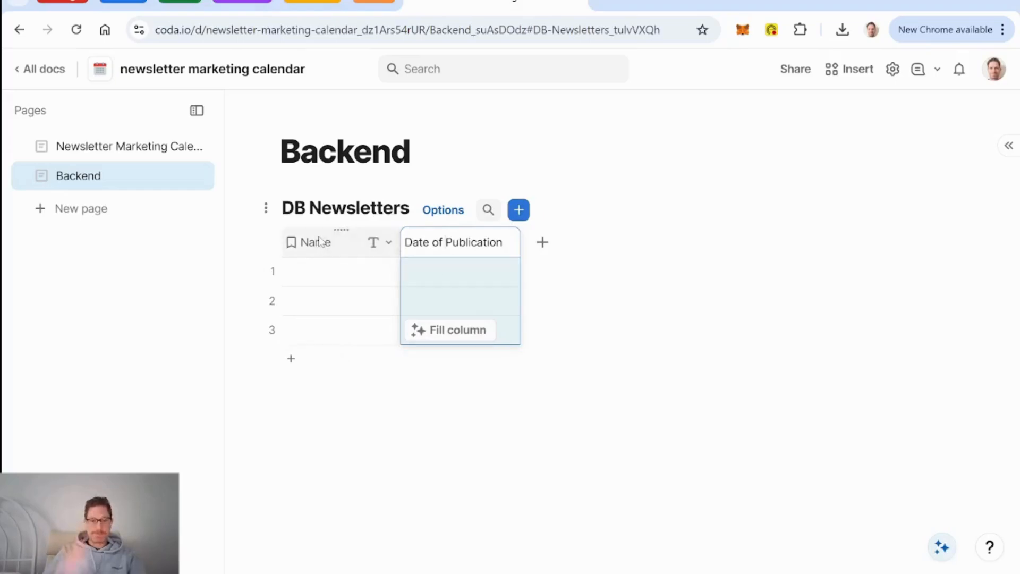
pyautogui.click(458, 276)
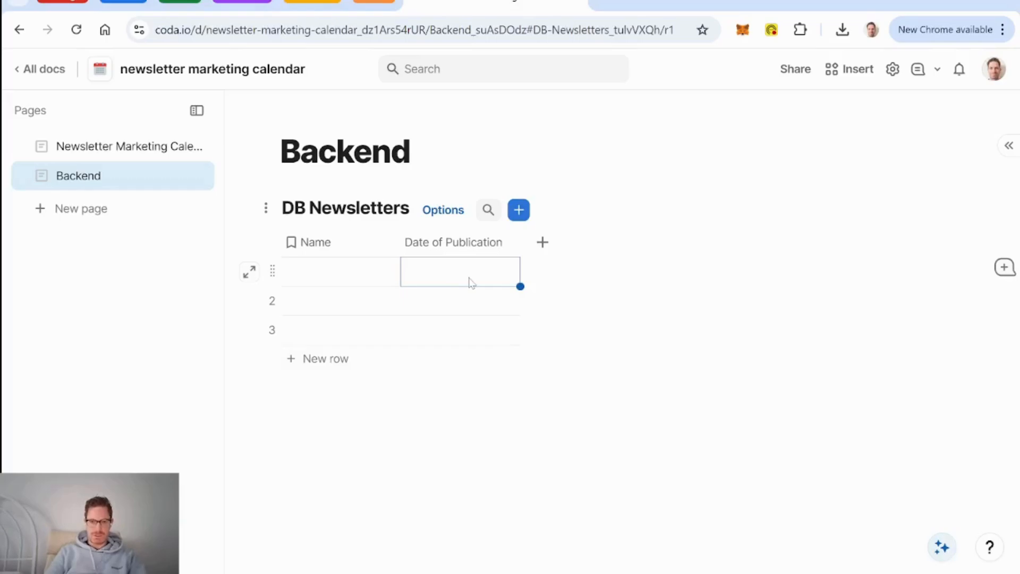
# Step: Set row 1's date to December 6, 2024 and format the column like Fri, Dec 6, 2024
pyautogui.click(470, 282)
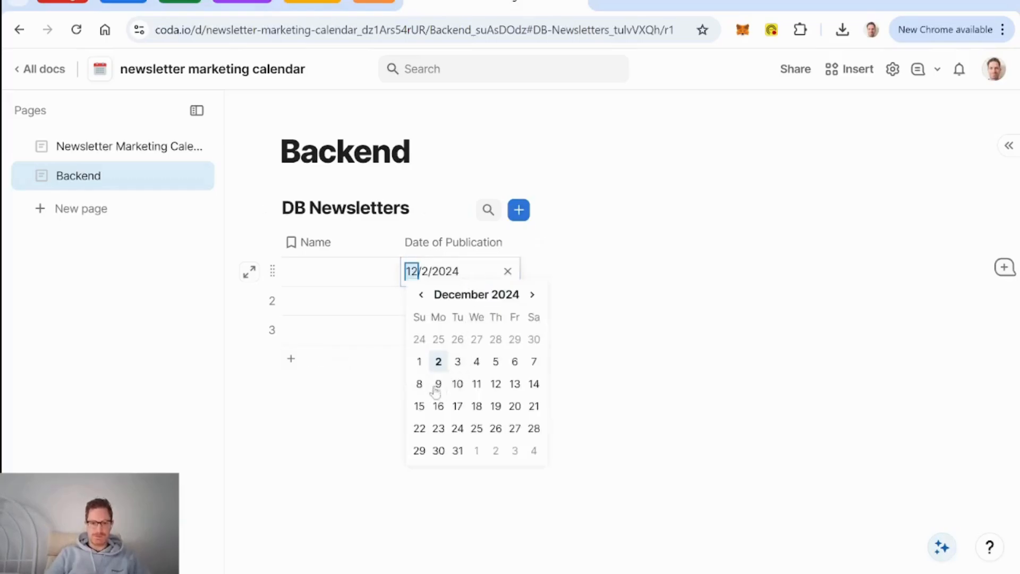
pyautogui.click(514, 363)
pyautogui.click(507, 243)
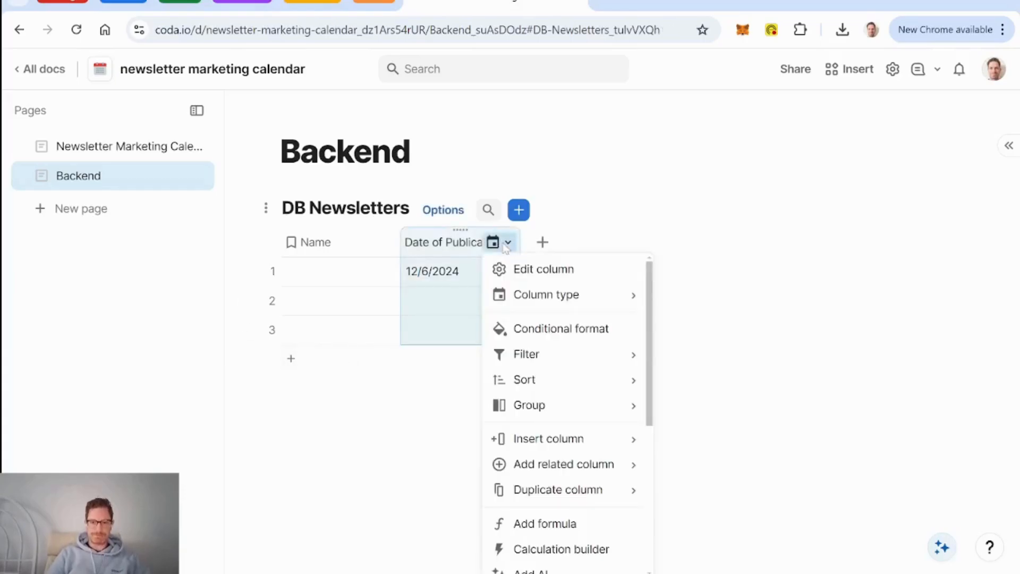
pyautogui.click(562, 278)
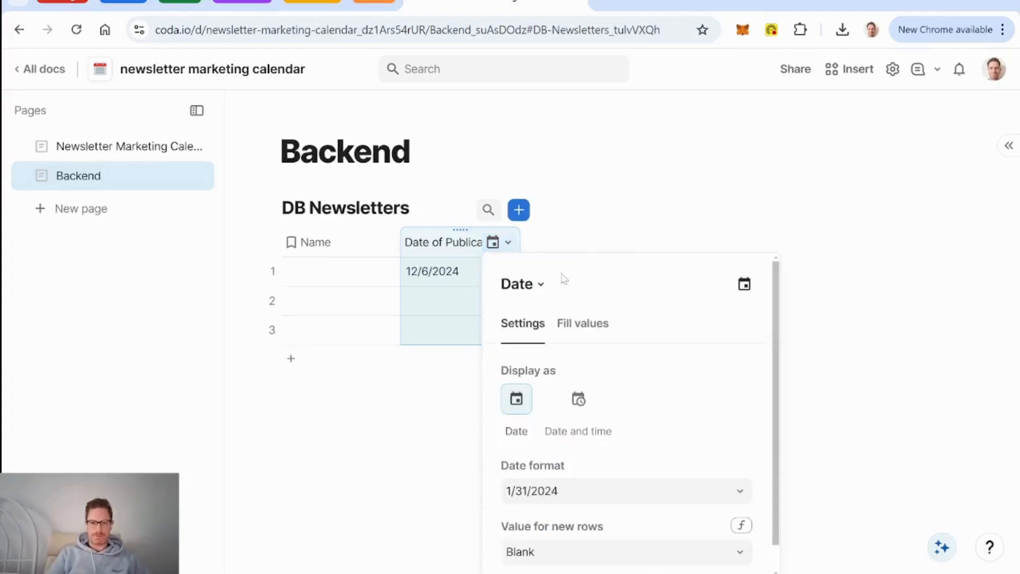
pyautogui.click(636, 491)
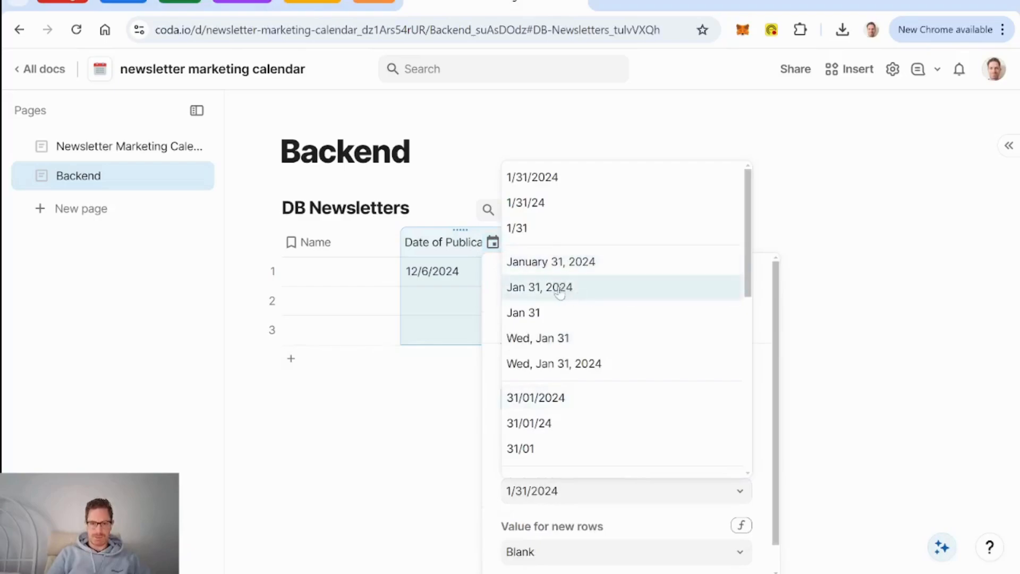
pyautogui.click(580, 367)
pyautogui.click(544, 257)
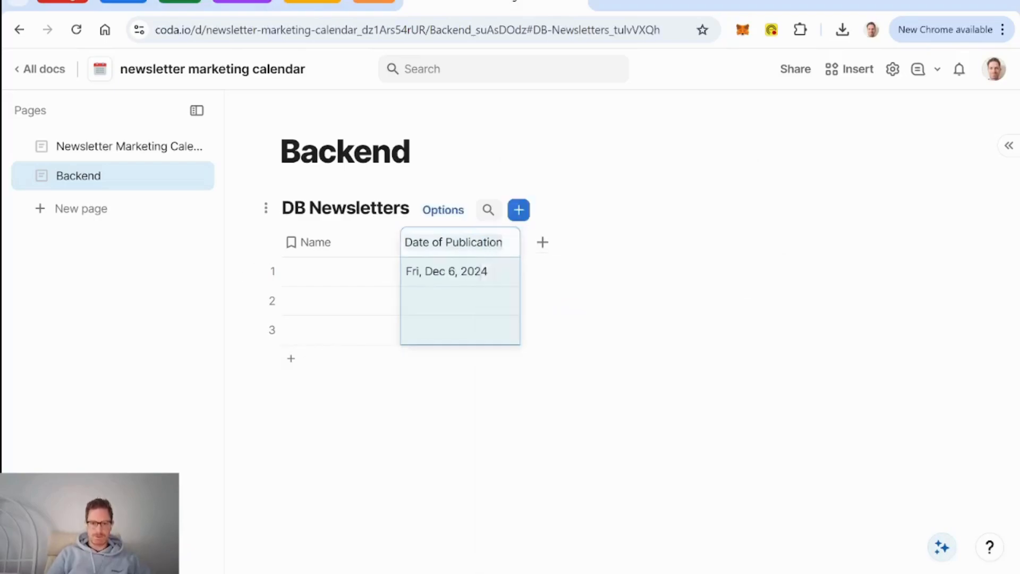
pyautogui.click(337, 242)
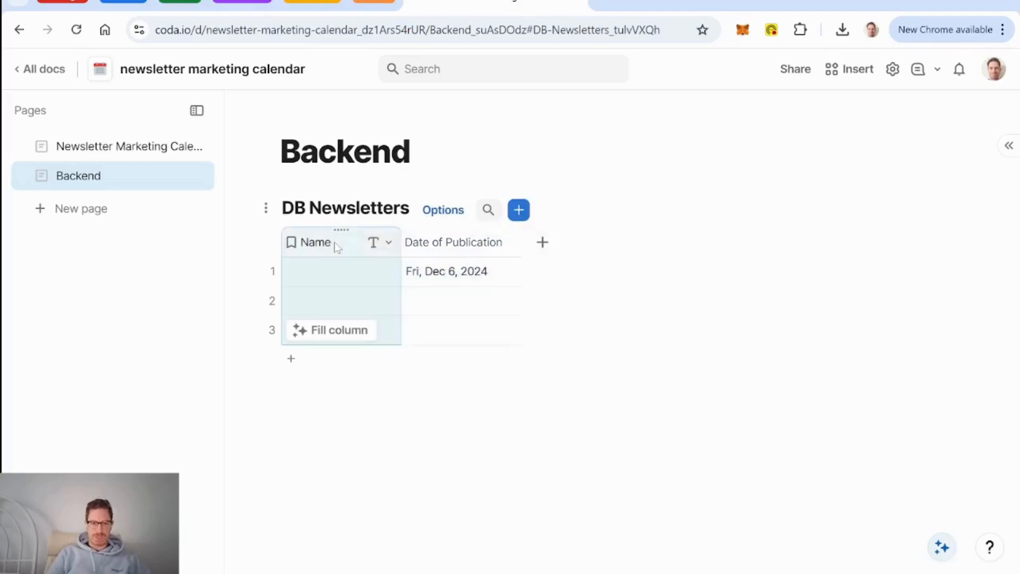
# Step: Enter 'Weekly Member Newsletter' as row 1's Name
pyautogui.click(333, 272)
pyautogui.click(333, 272)
pyautogui.write('W')
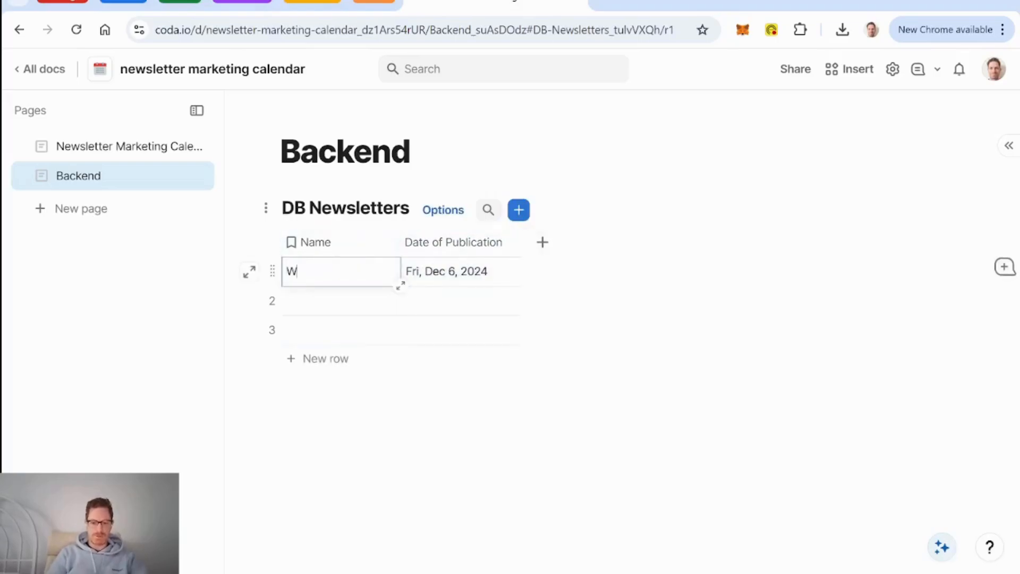
pyautogui.write('eekly Member')
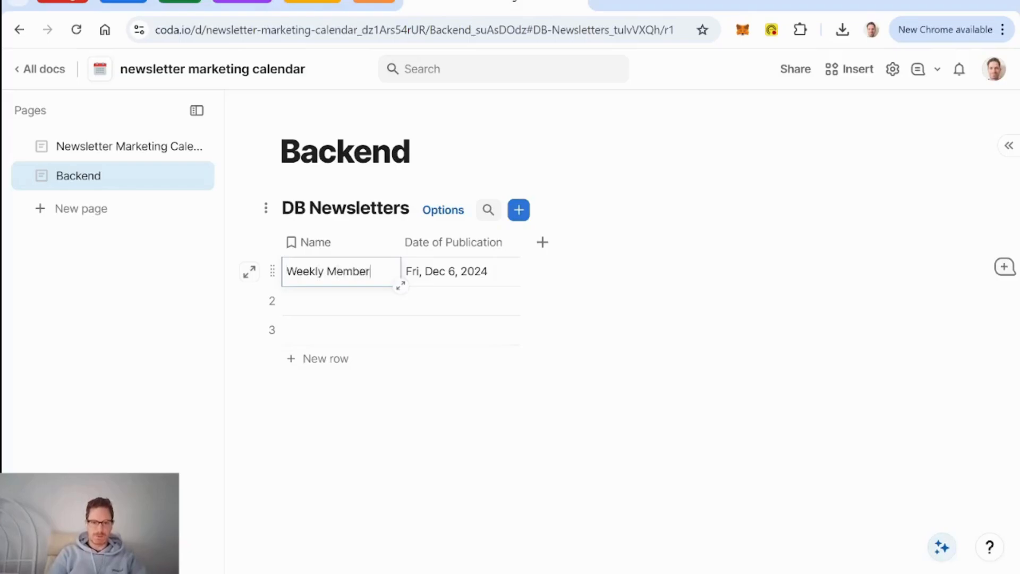
pyautogui.write(' Newsletter')
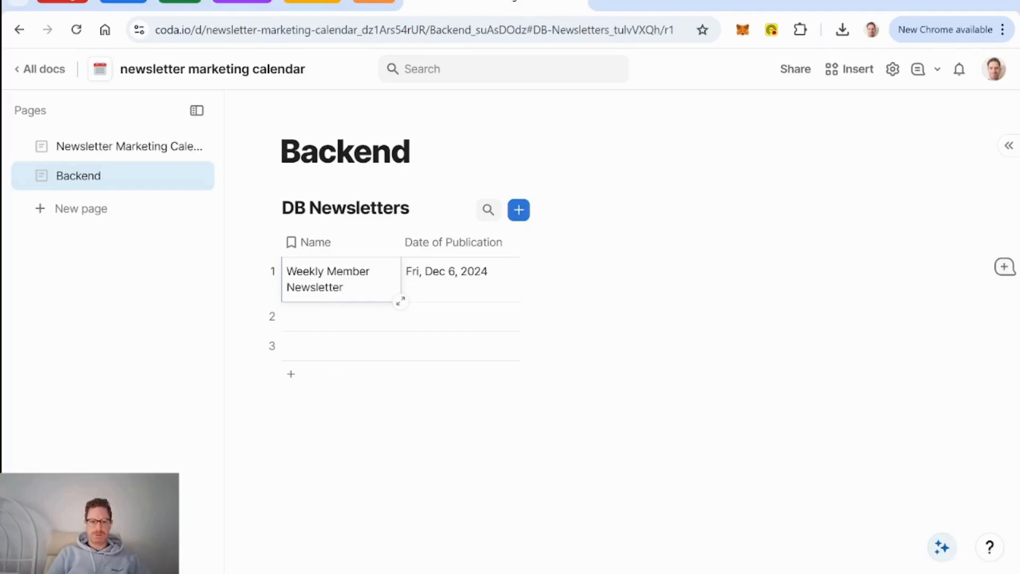
pyautogui.click(283, 417)
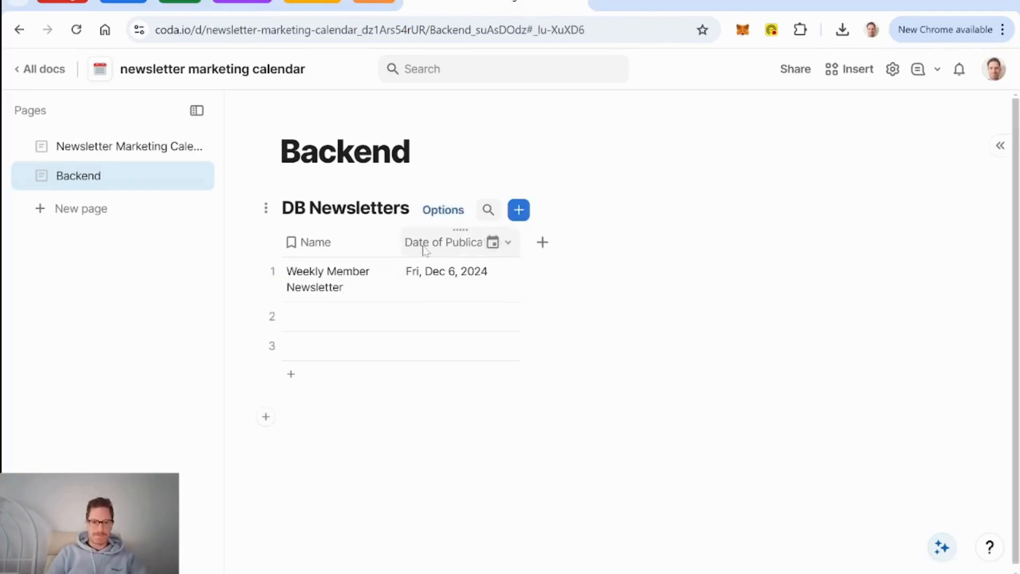
# Step: Open and close the DB Newsletters table settings
pyautogui.click(428, 211)
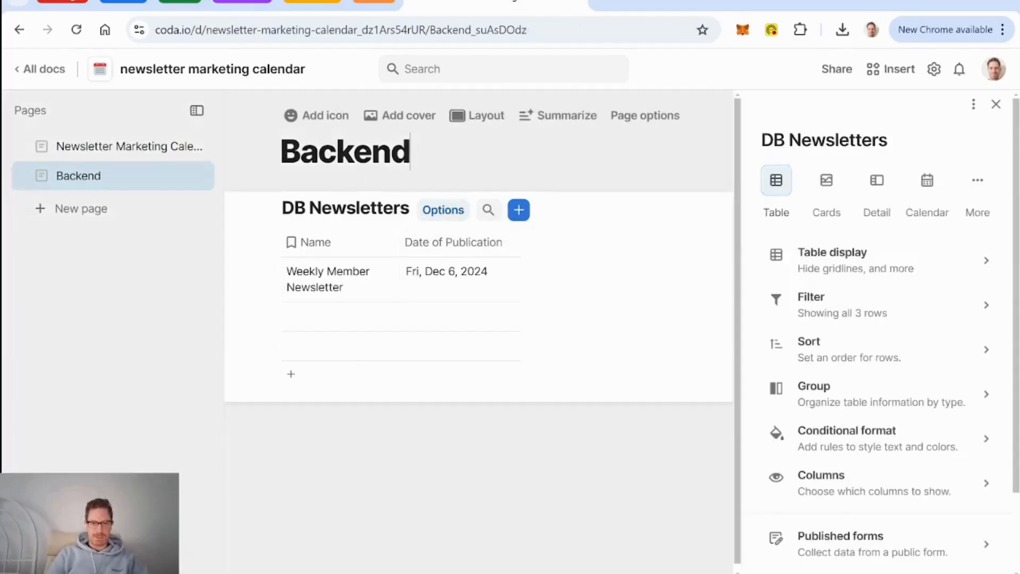
pyautogui.click(351, 186)
pyautogui.click(350, 254)
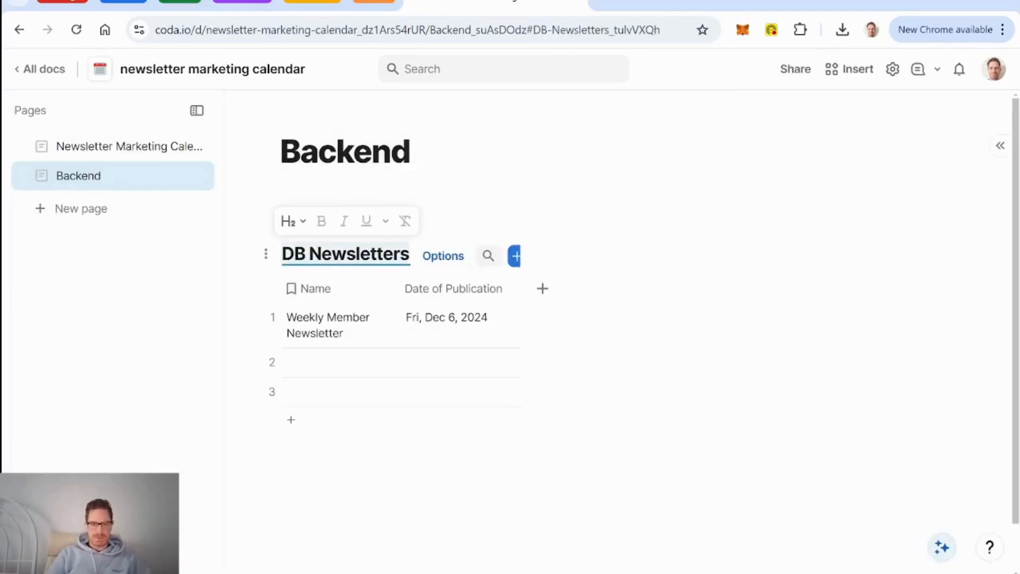
pyautogui.click(408, 254)
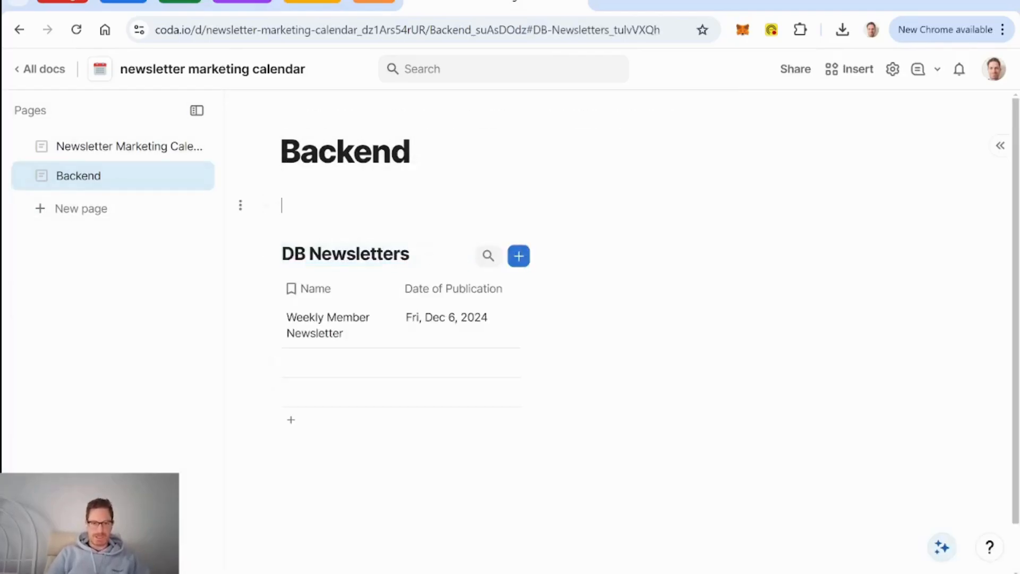
pyautogui.click(420, 258)
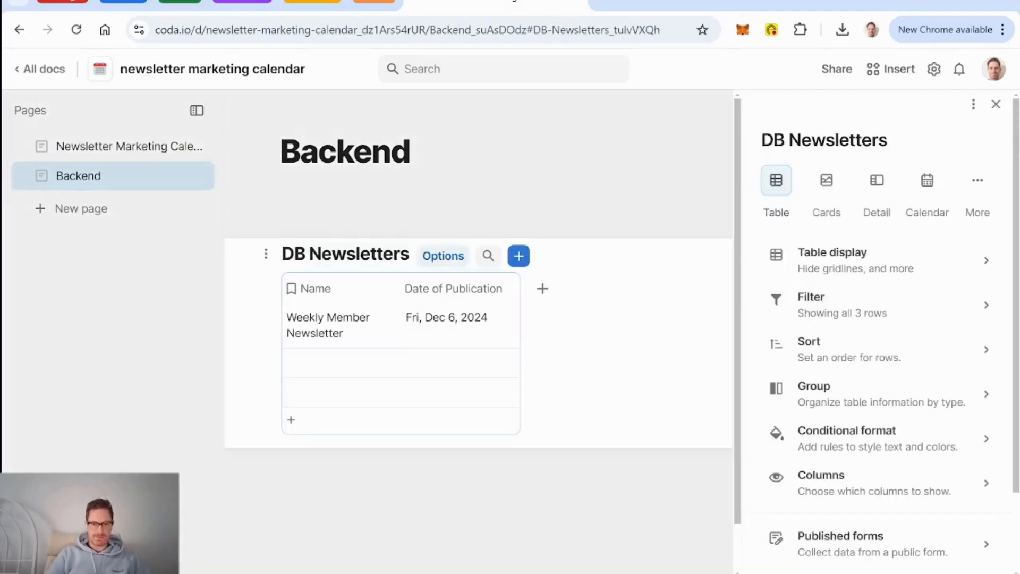
pyautogui.click(415, 258)
pyautogui.click(417, 194)
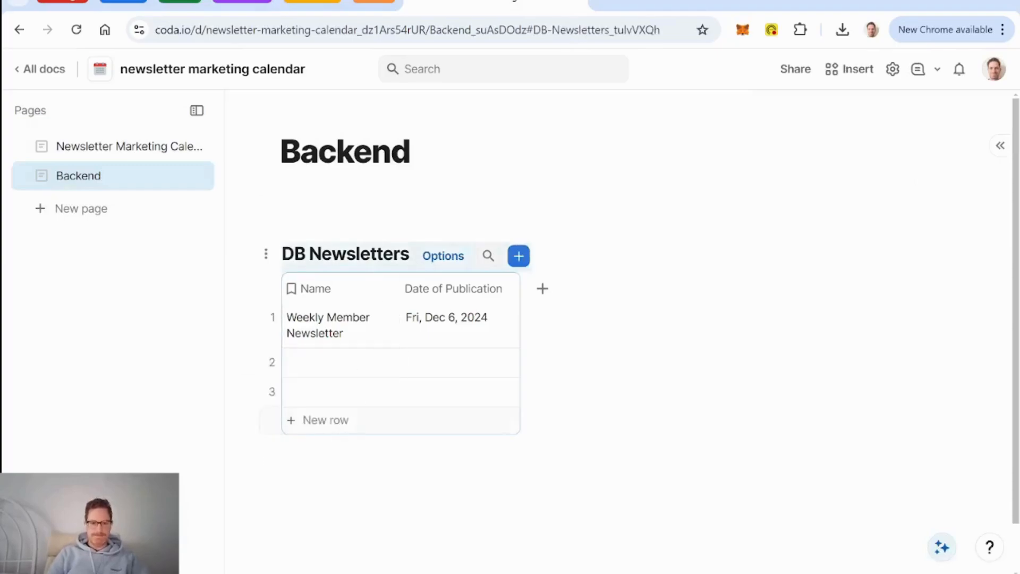
# Step: Paste an independent duplicate of DB Newsletters and delete its Date of Publication column
pyautogui.click(340, 463)
pyautogui.hotkey('ctrl', 'v')
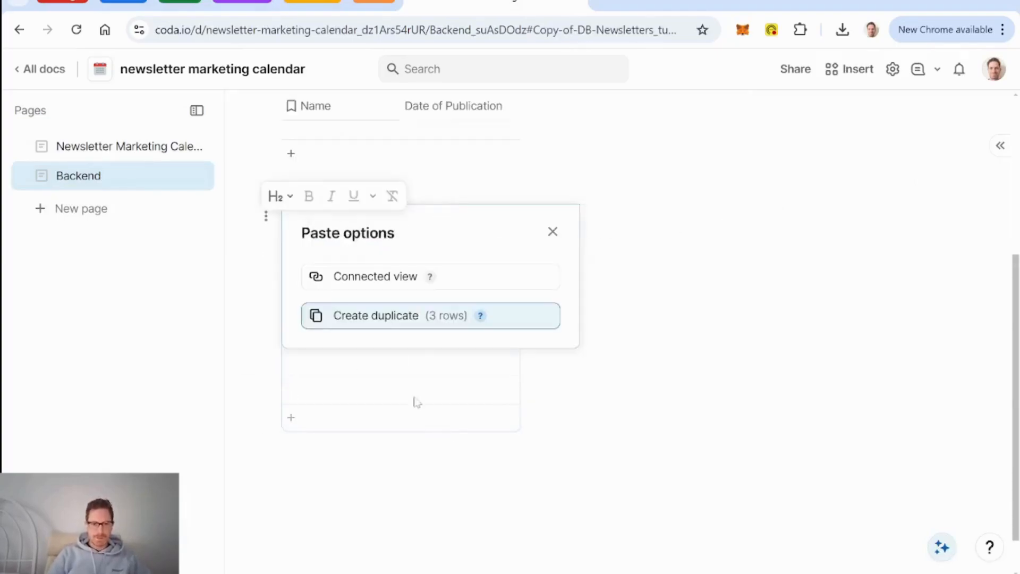
pyautogui.click(406, 319)
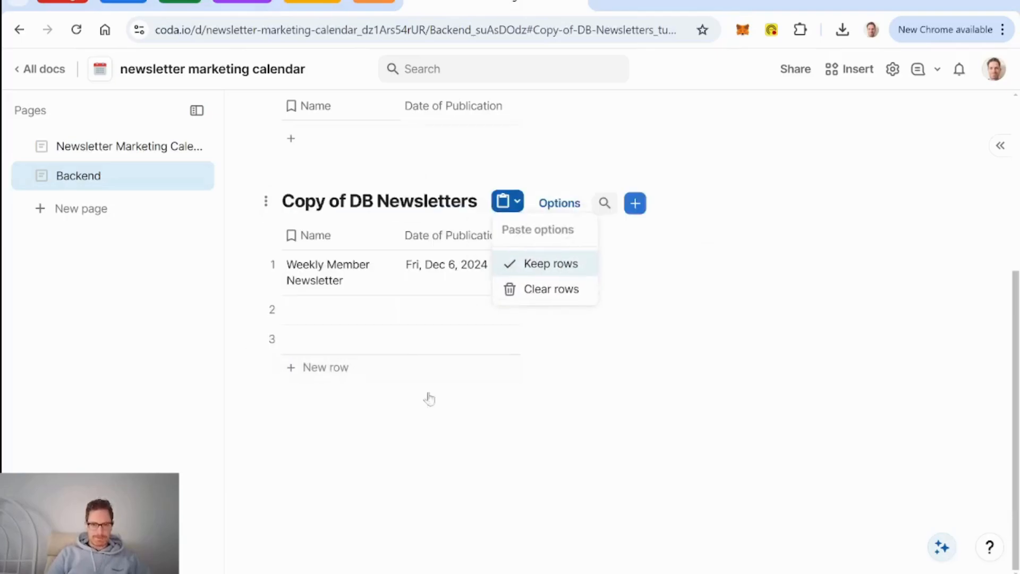
pyautogui.click(451, 234)
pyautogui.press('Delete')
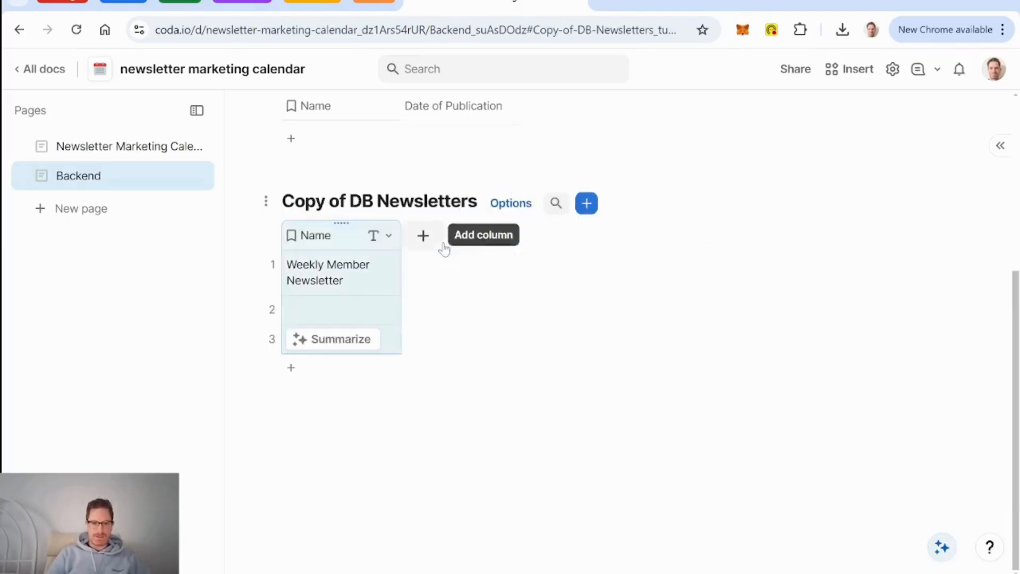
# Step: Rename the original table to DB Newsletter Publication
pyautogui.scroll(4, 376, 218)
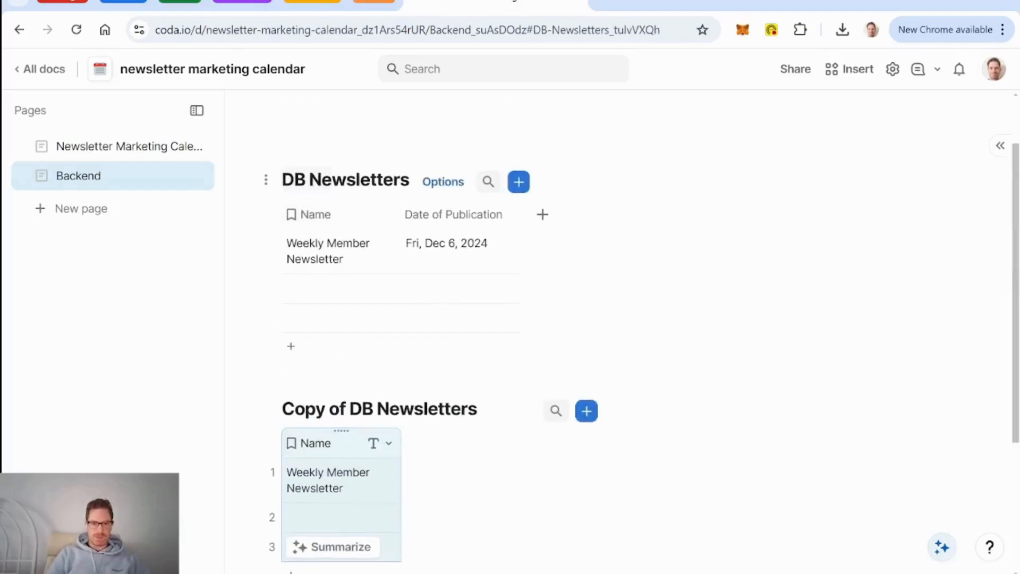
pyautogui.click(340, 180)
pyautogui.click(284, 180)
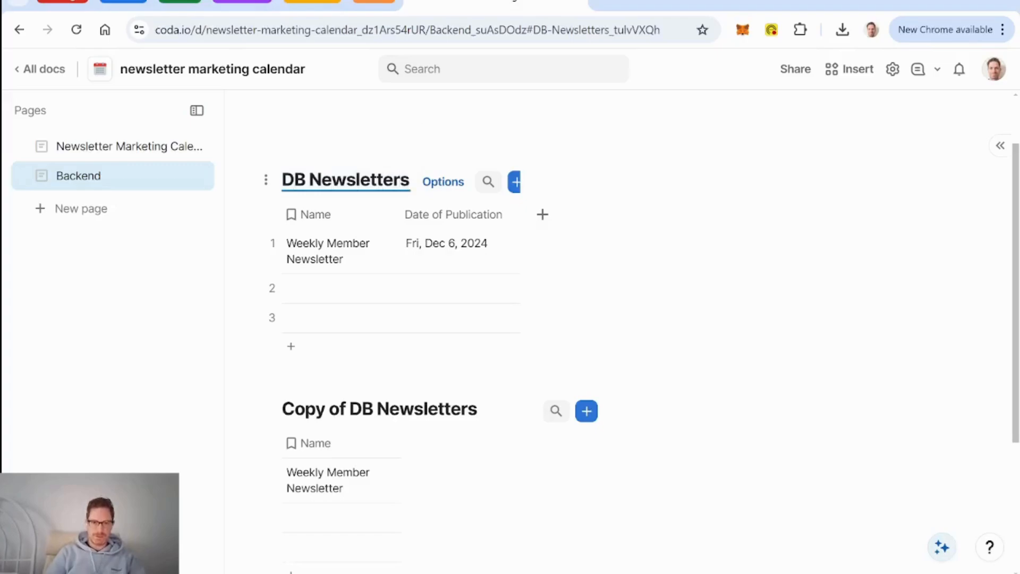
pyautogui.press('BackSpace')
pyautogui.write('Publish')
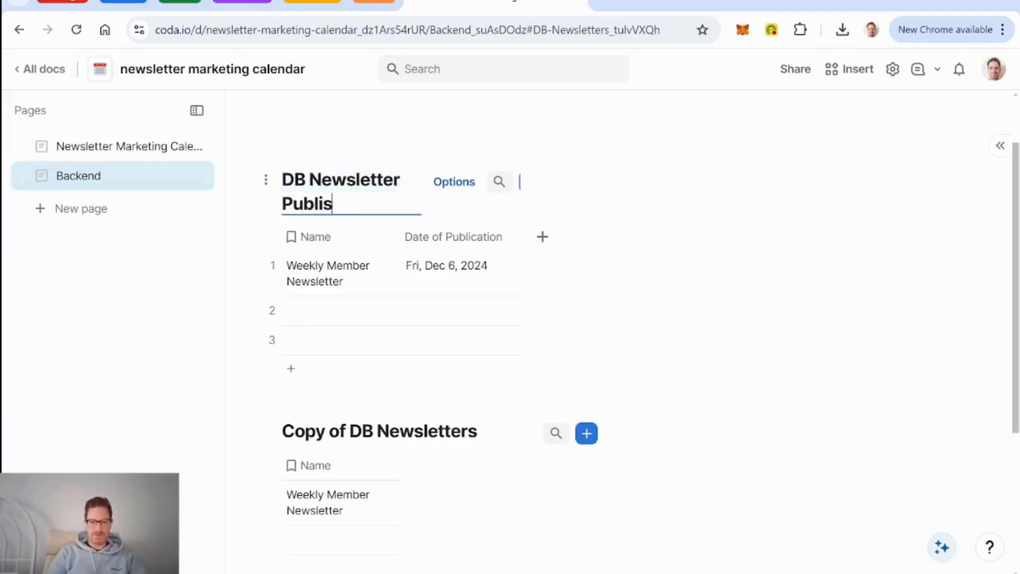
pyautogui.press('BackSpace')
pyautogui.press('BackSpace')
pyautogui.write('cation')
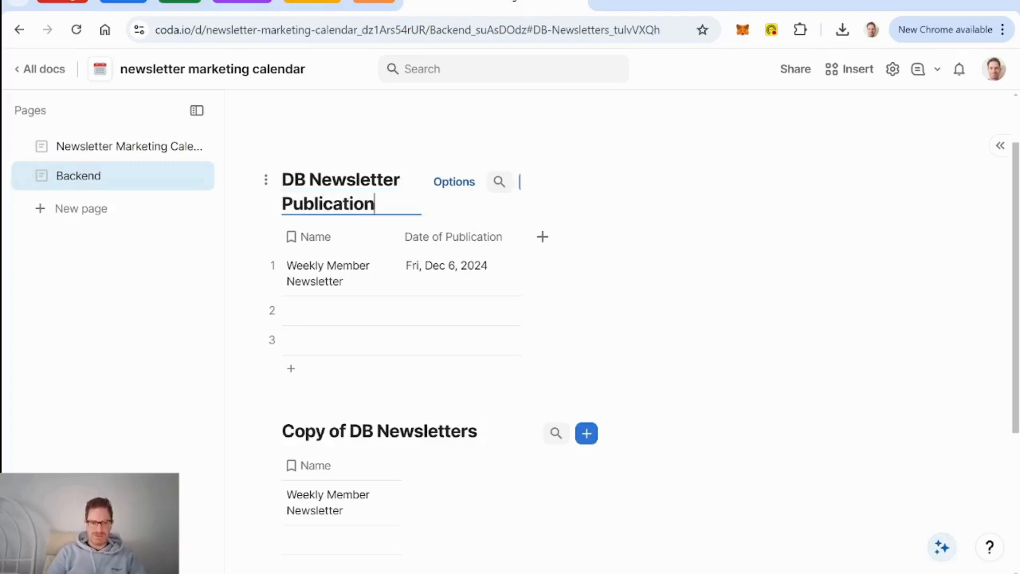
# Step: Remove 'Copy of' so the duplicate is titled DB Newsletters
pyautogui.click(380, 431)
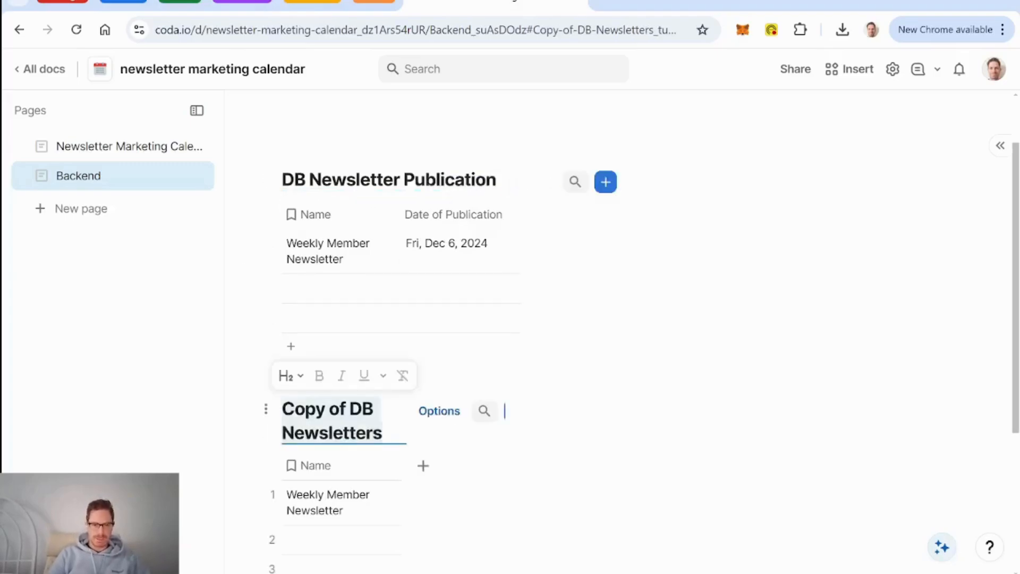
pyautogui.click(350, 409)
pyautogui.press('BackSpace')
pyautogui.press('BackSpace')
pyautogui.press('BackSpace')
pyautogui.press('BackSpace')
pyautogui.press('BackSpace')
pyautogui.press('BackSpace')
pyautogui.press('BackSpace')
pyautogui.press('BackSpace')
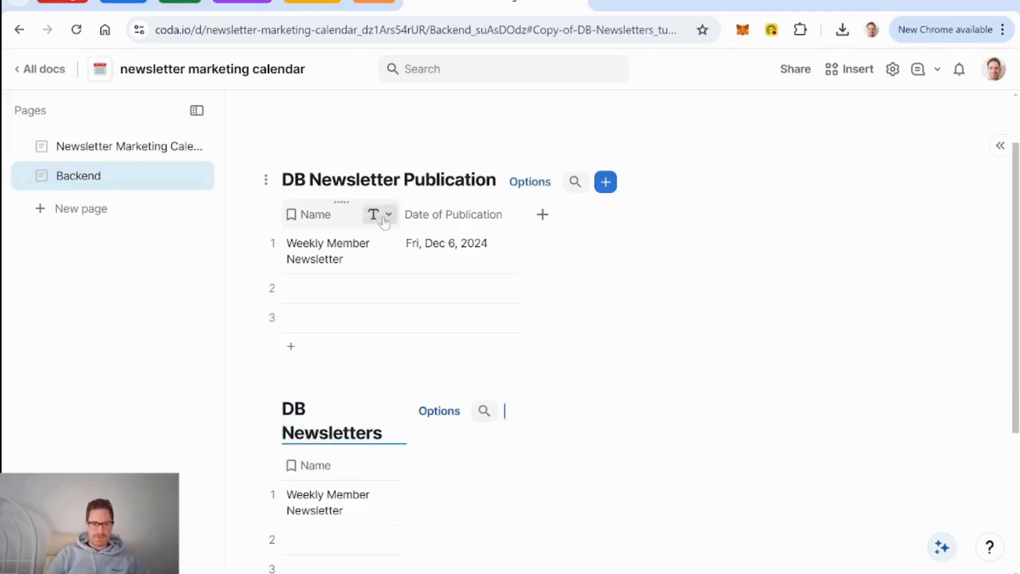
# Step: Change the publication table's Name column into a relation to DB Newsletters
pyautogui.click(386, 222)
pyautogui.click(386, 222)
pyautogui.moveTo(451, 275)
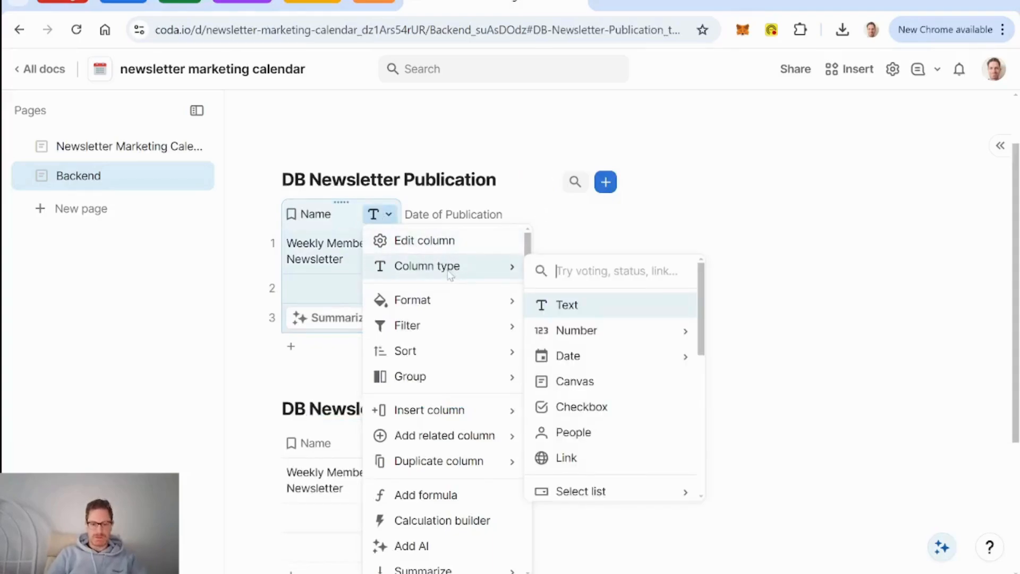
pyautogui.write('news')
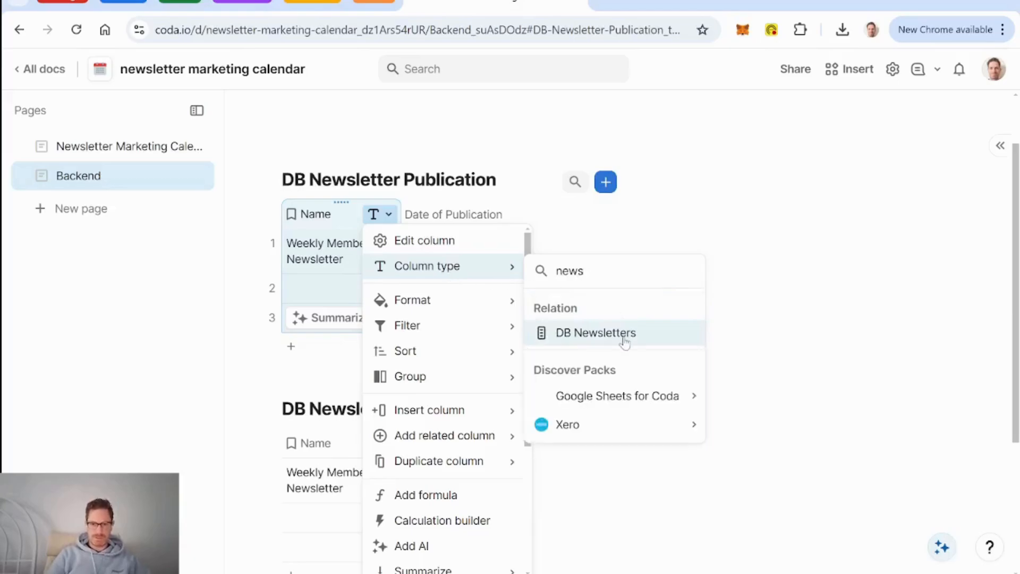
pyautogui.click(624, 335)
pyautogui.click(351, 220)
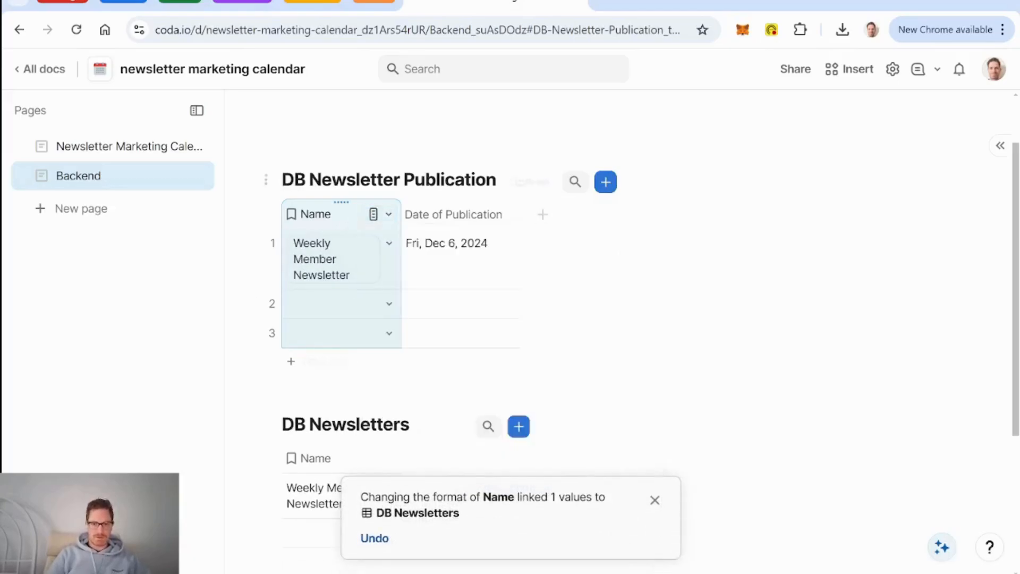
pyautogui.click(657, 502)
# Step: Add a text column named Description to DB Newsletters
pyautogui.scroll(-2, 720, 442)
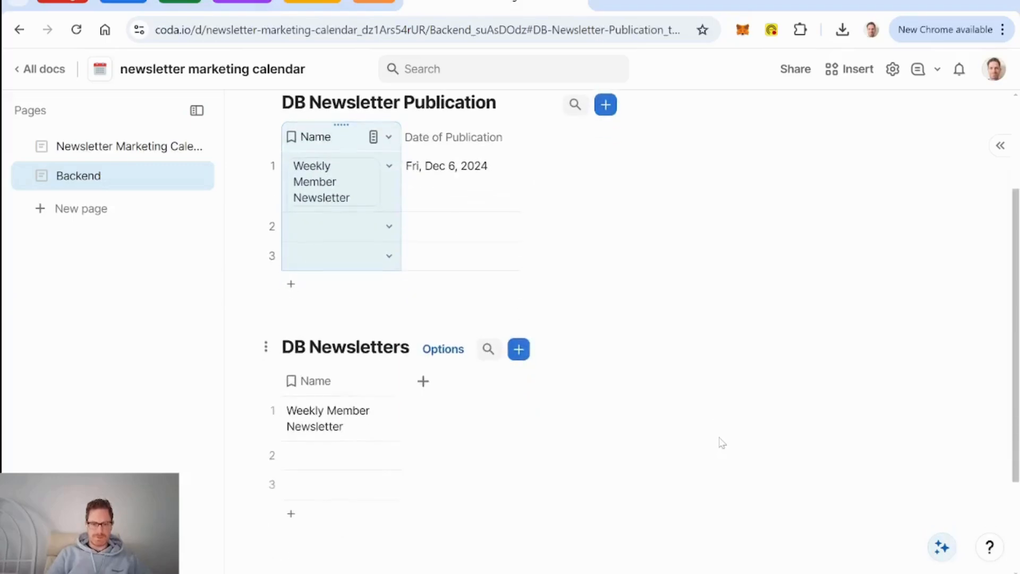
pyautogui.click(423, 382)
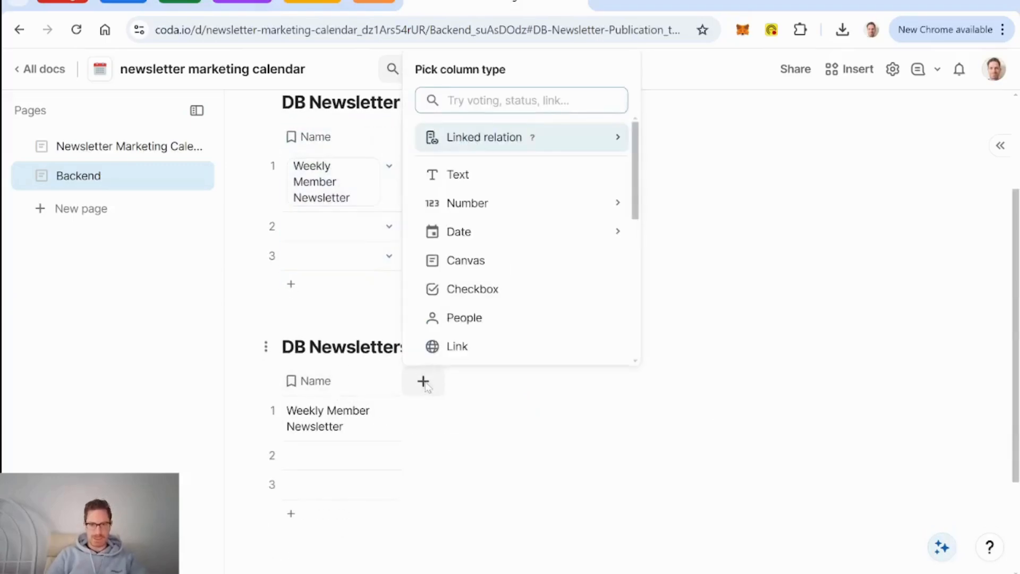
pyautogui.click(480, 176)
pyautogui.write('Description')
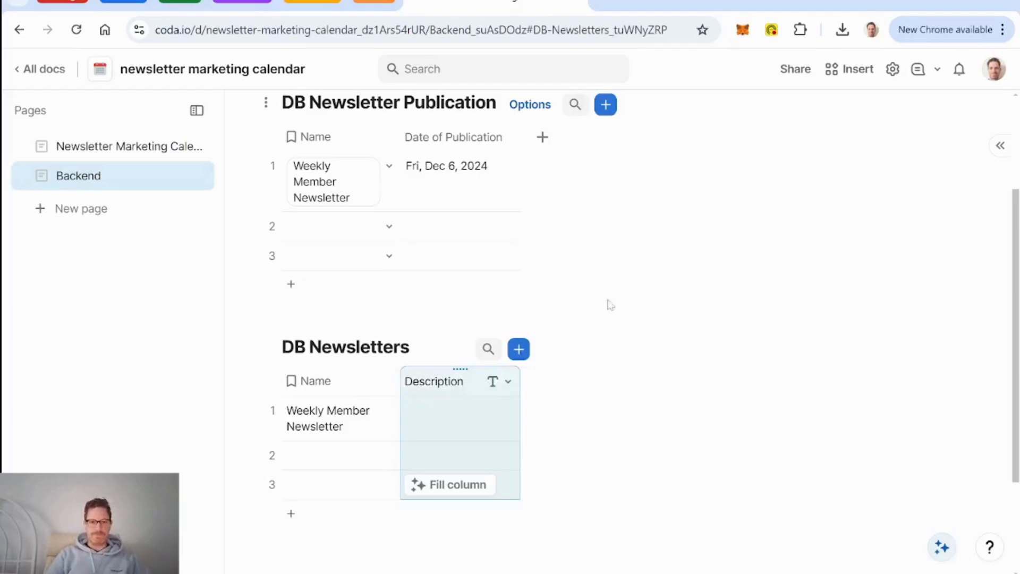
# Step: Create a linked back-reference column in DB Newsletters from the Name relation, named Publications
pyautogui.click(389, 138)
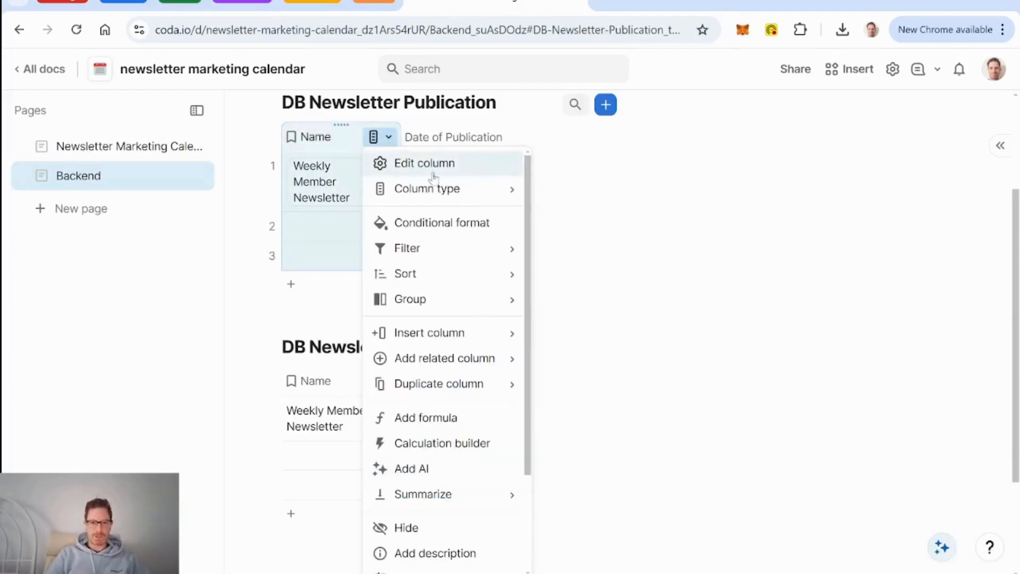
pyautogui.moveTo(456, 197)
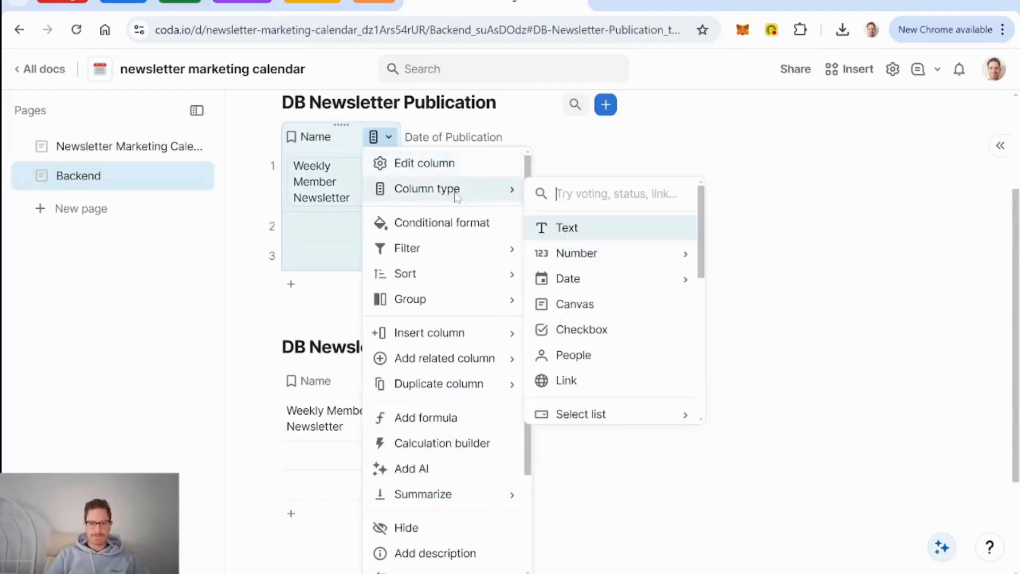
pyautogui.click(438, 165)
pyautogui.click(531, 416)
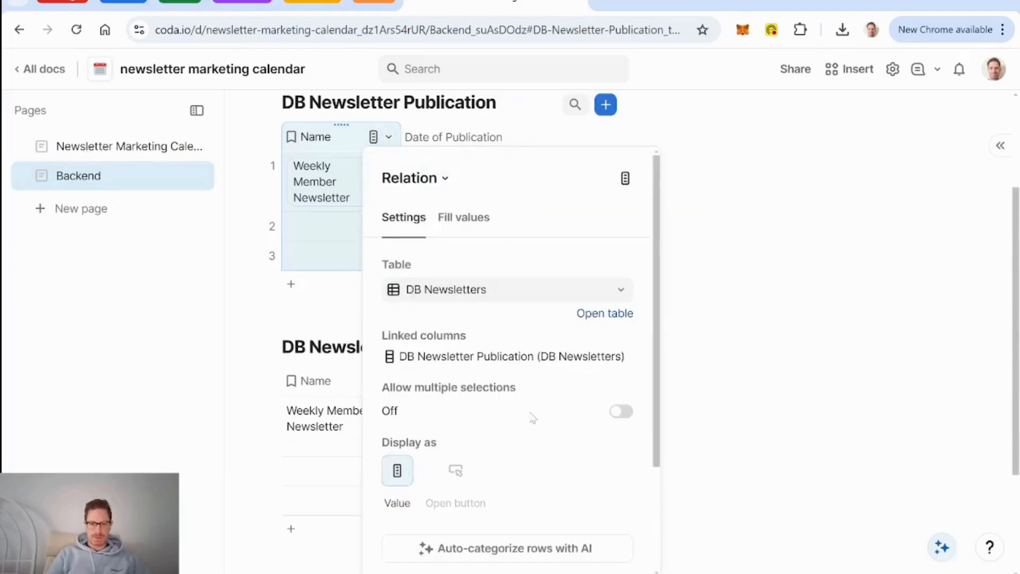
pyautogui.click(664, 381)
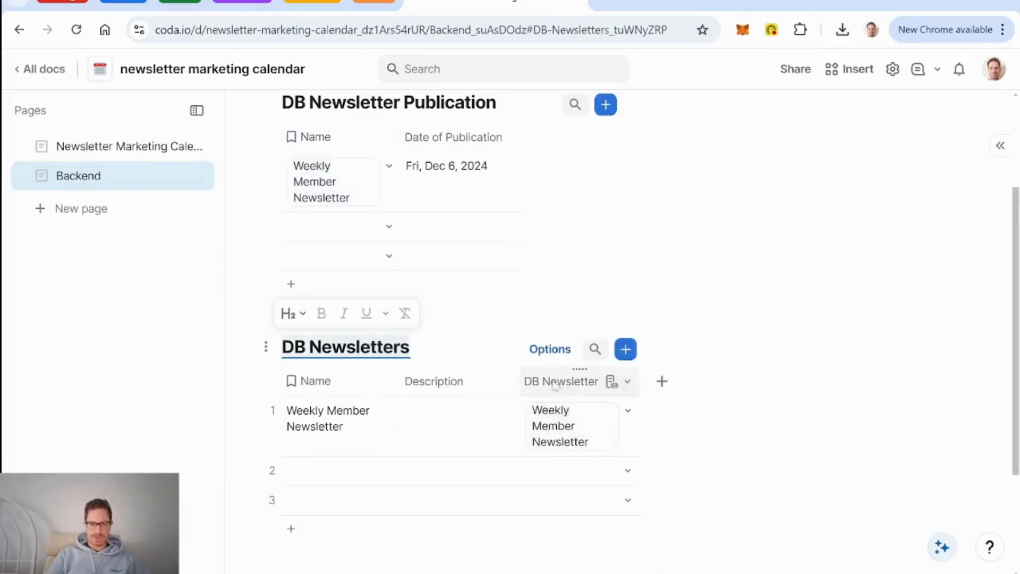
pyautogui.doubleClick(556, 382)
pyautogui.write('Fub')
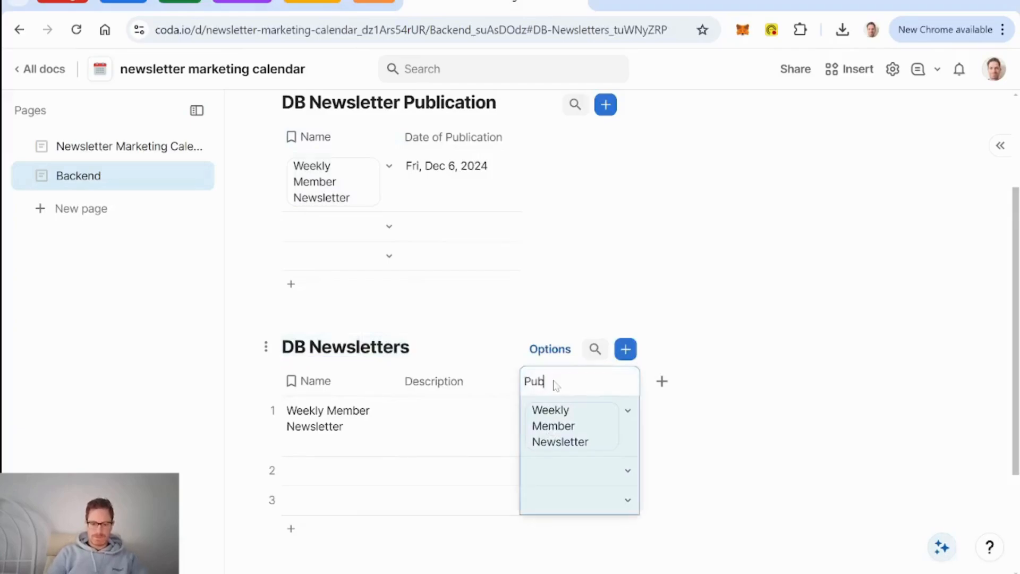
pyautogui.write('lications')
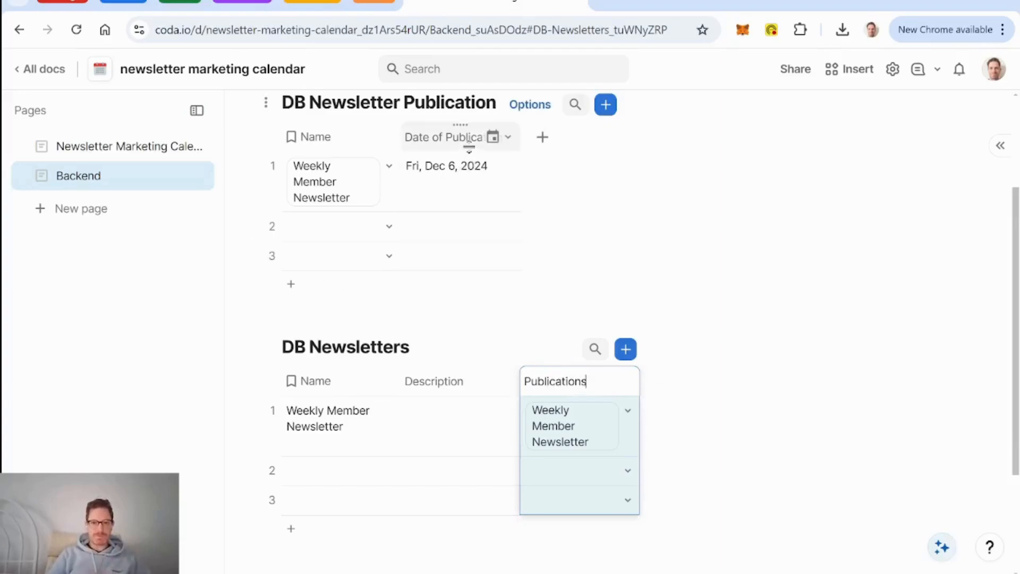
pyautogui.click(508, 138)
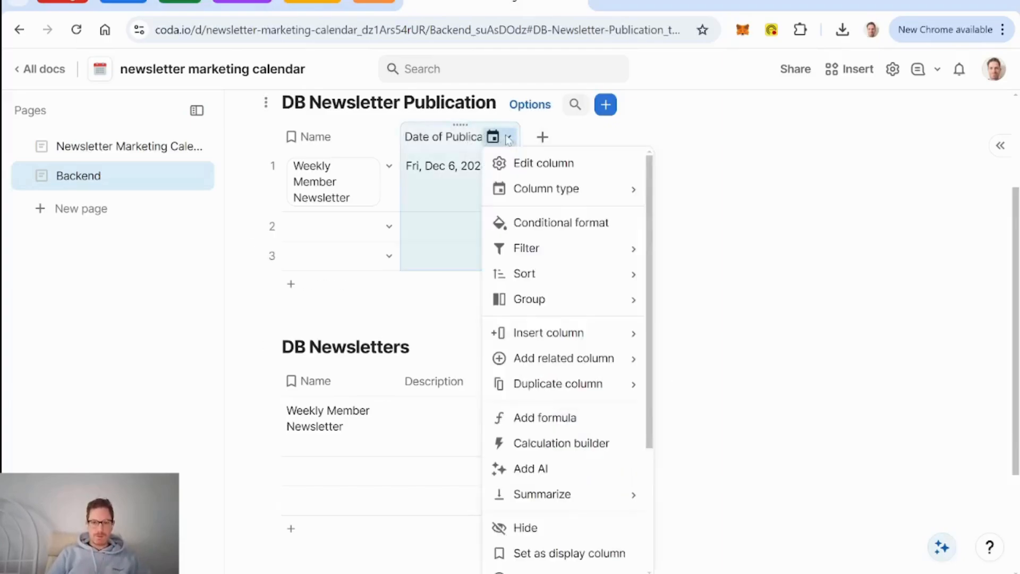
# Step: Add a text column named Publication ID to the publication table
pyautogui.click(543, 138)
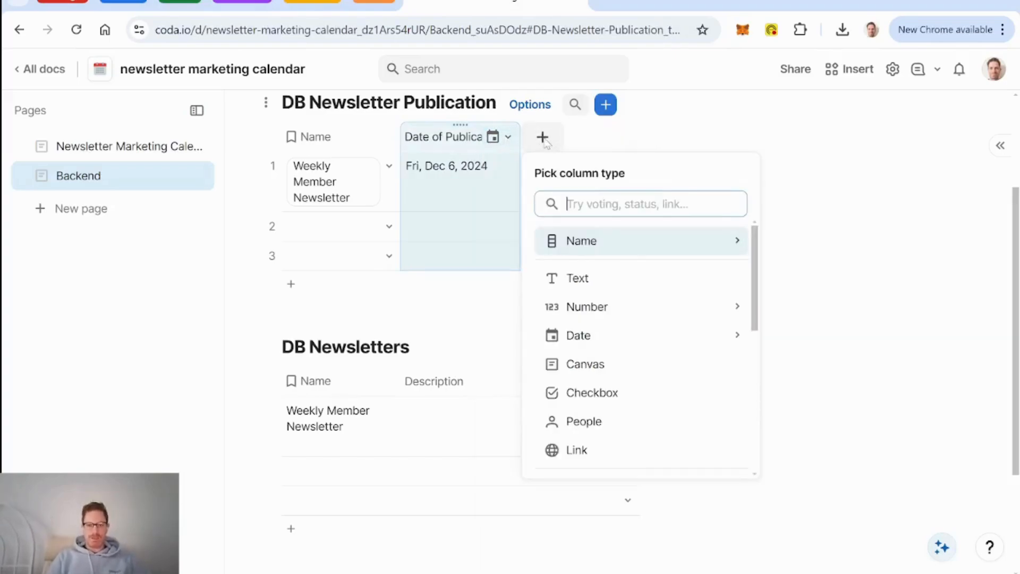
pyautogui.click(579, 279)
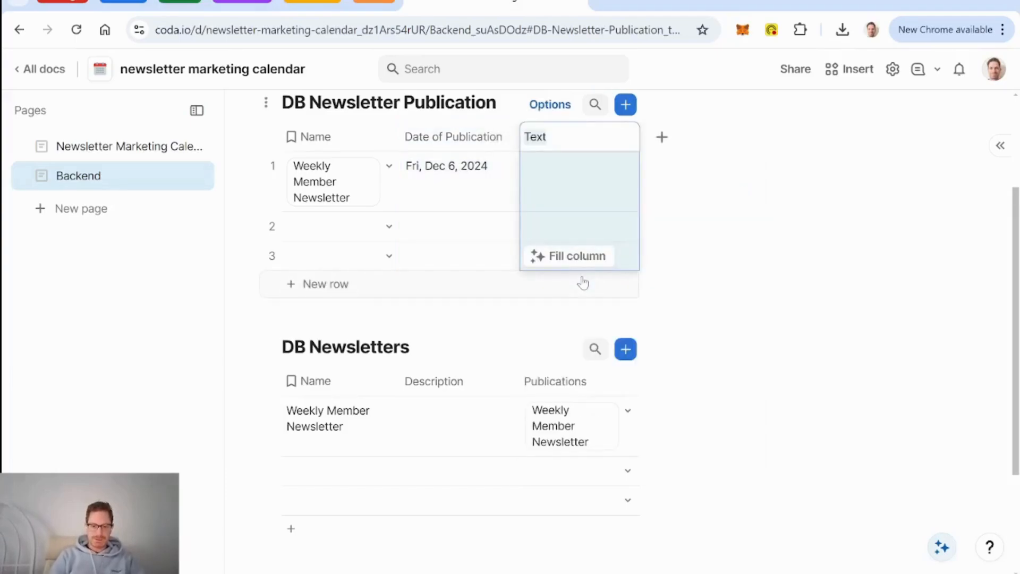
pyautogui.write('Publication')
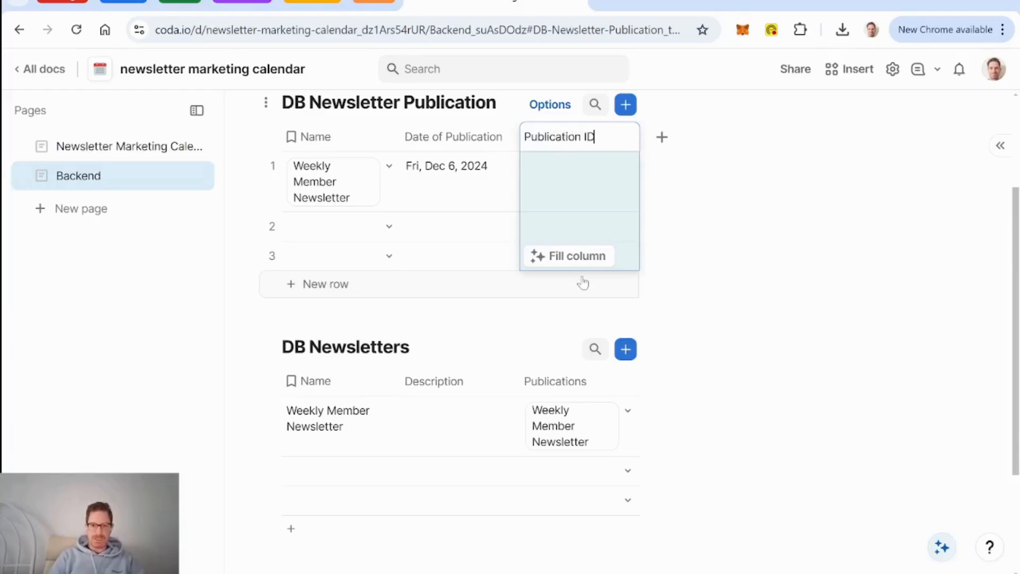
pyautogui.write(' ID')
pyautogui.press('Return')
# Step: Make Publication ID the table's display column
pyautogui.click(619, 141)
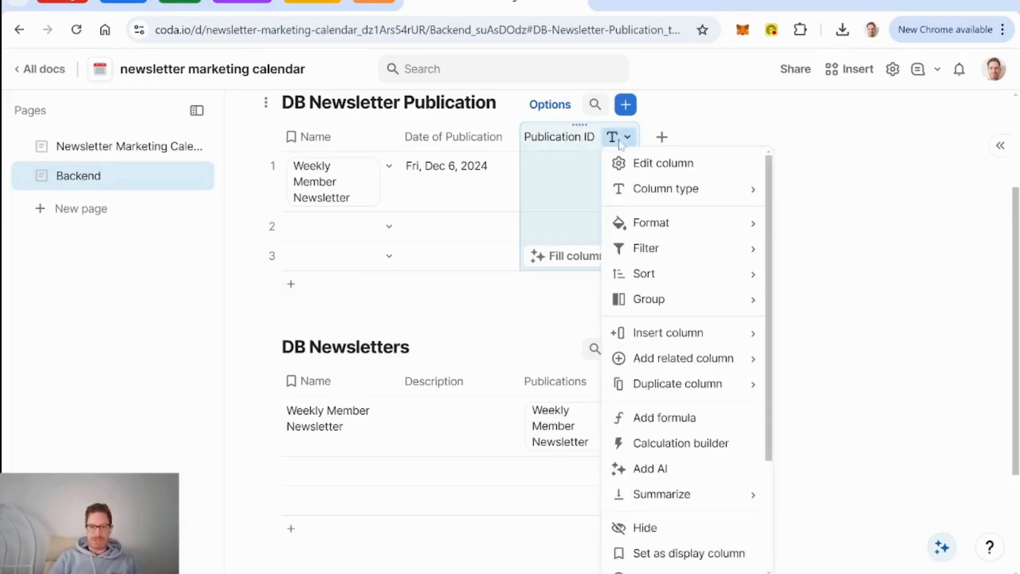
pyautogui.moveTo(704, 385)
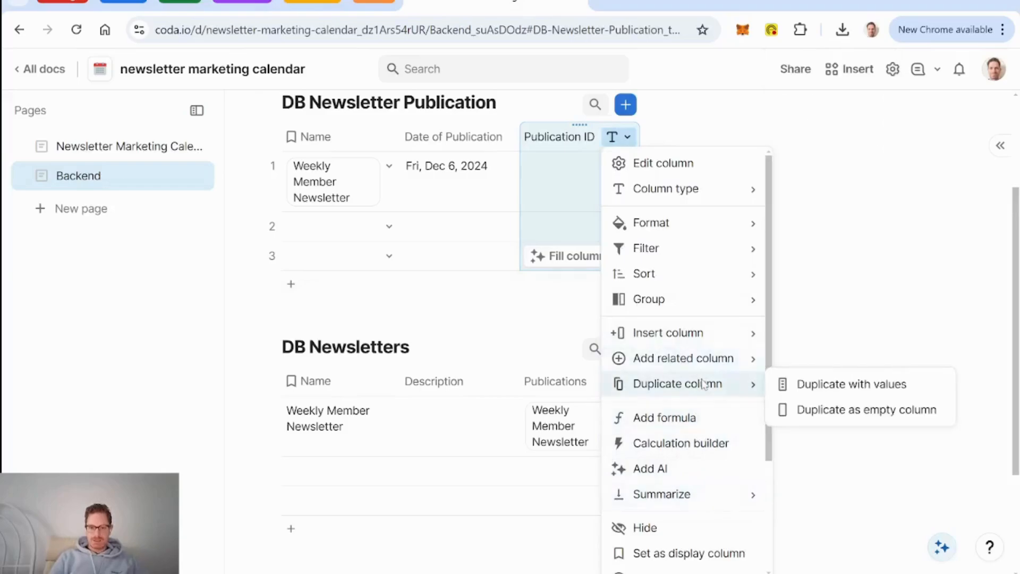
pyautogui.scroll(-2, 688, 425)
pyautogui.click(686, 451)
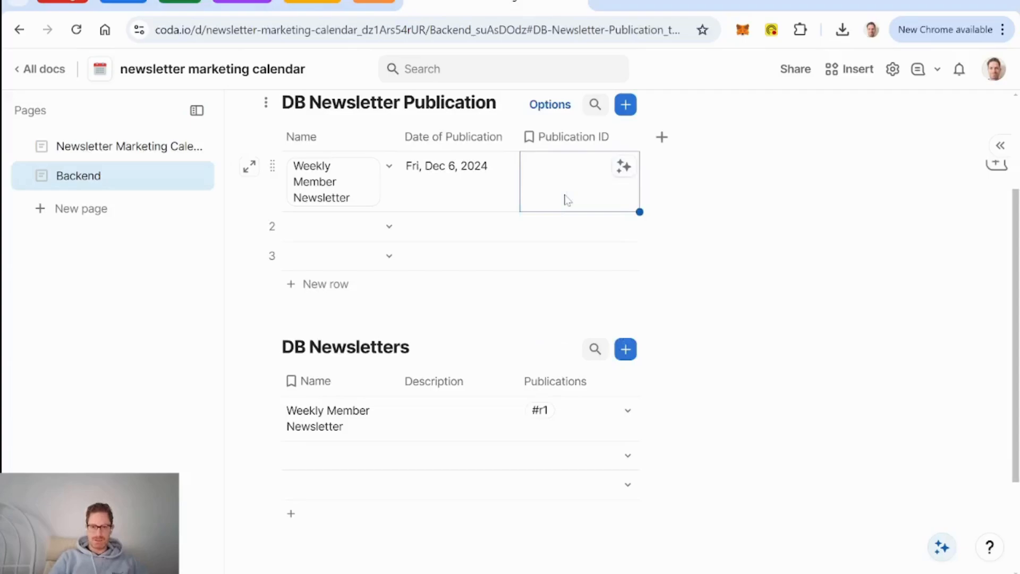
# Step: Change Publication ID into a Compose column
pyautogui.click(613, 137)
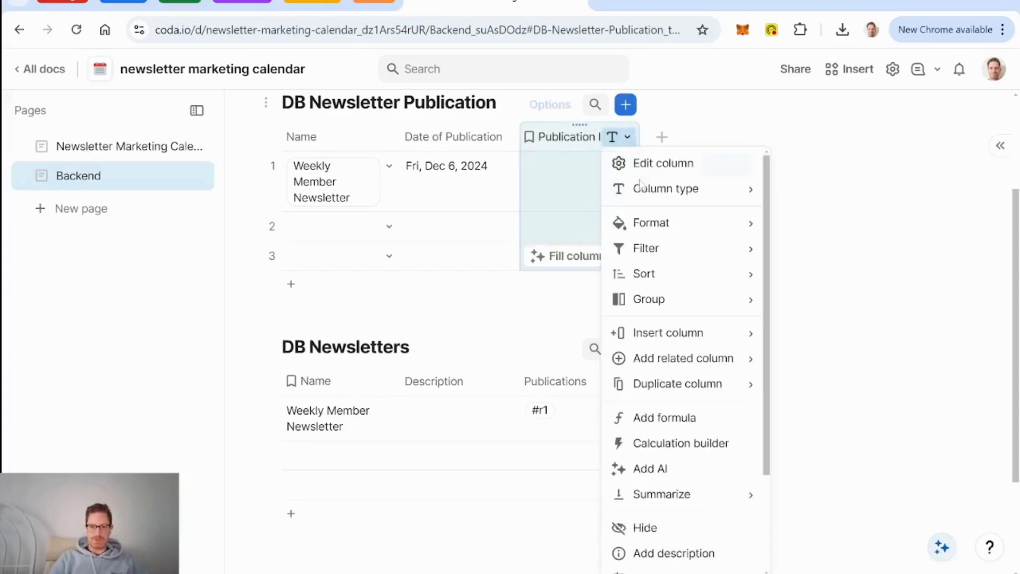
pyautogui.moveTo(666, 205)
pyautogui.write('compo')
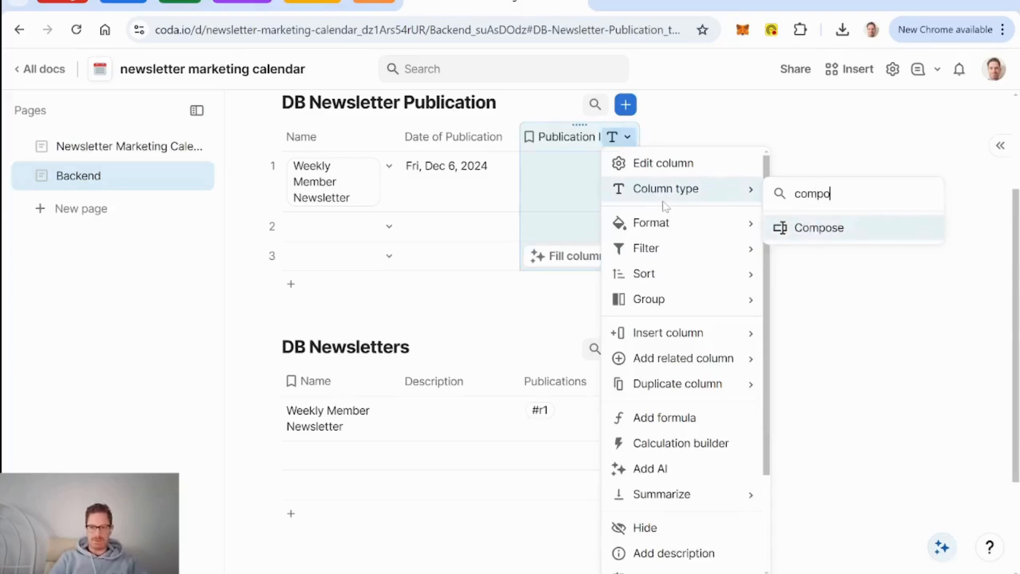
pyautogui.press('Return')
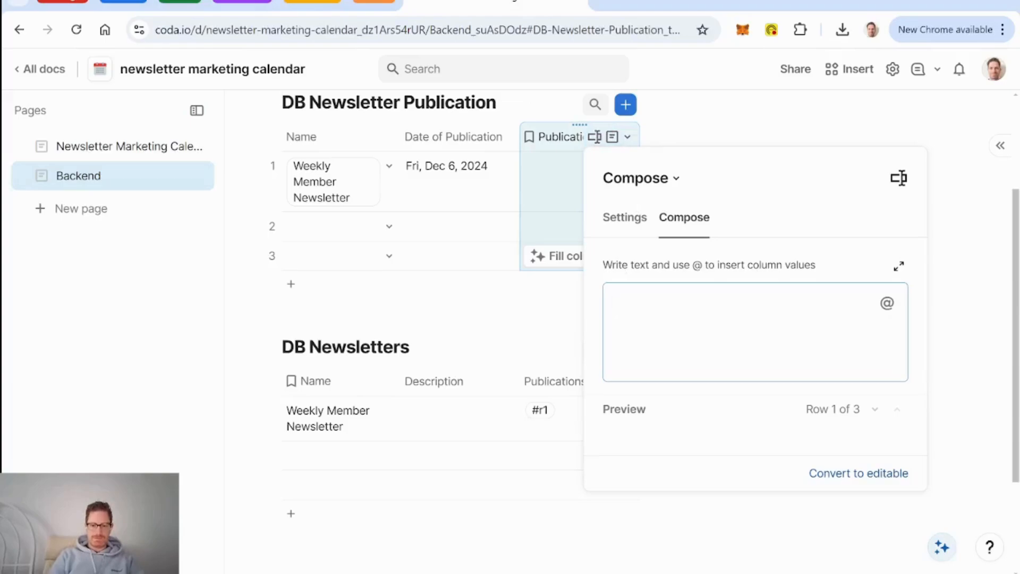
# Step: Compose Publication ID as Name.Name, ' - ', then Date of Publication
pyautogui.write('@')
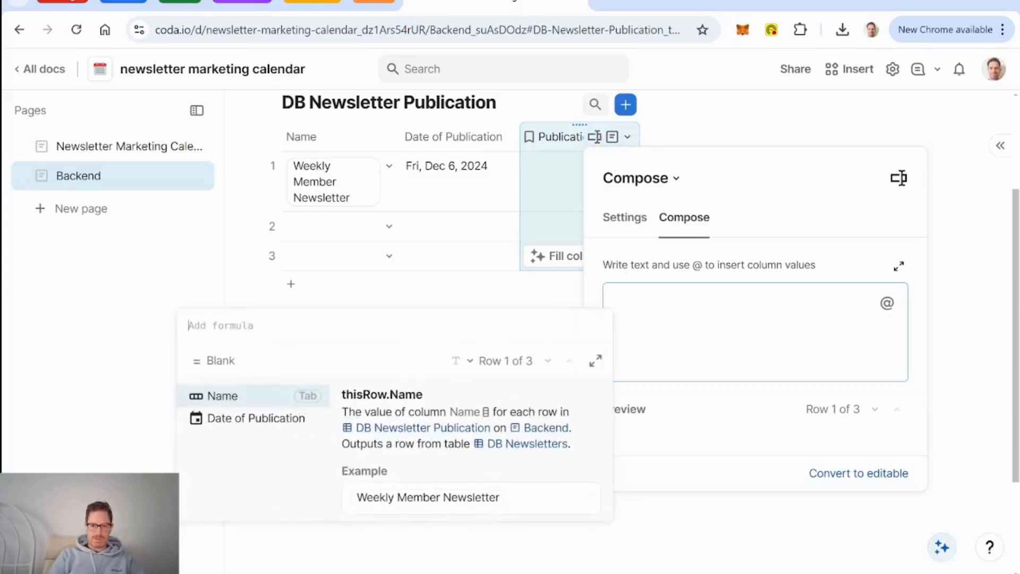
pyautogui.press('Tab')
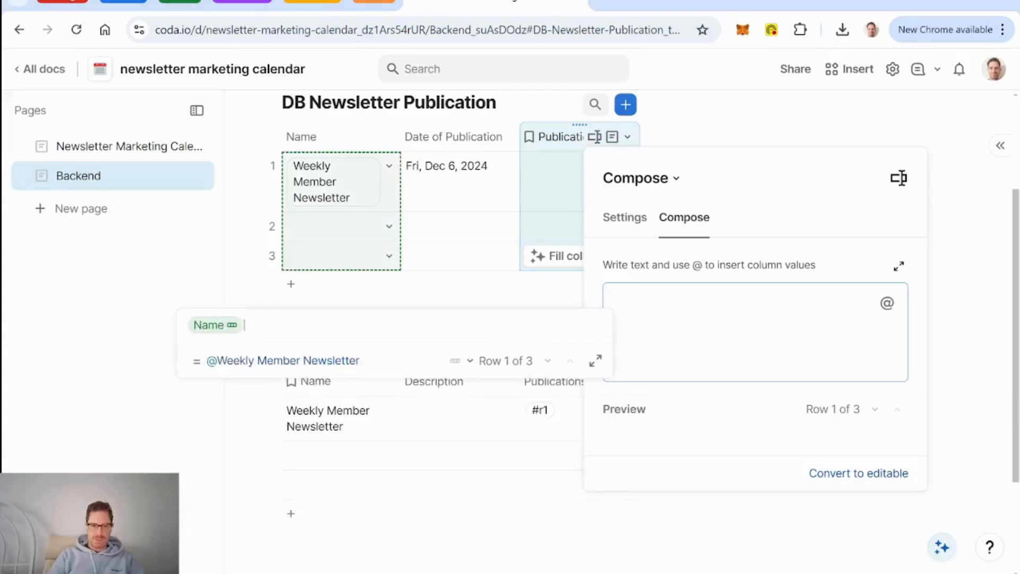
pyautogui.write('.Name')
pyautogui.press('Tab')
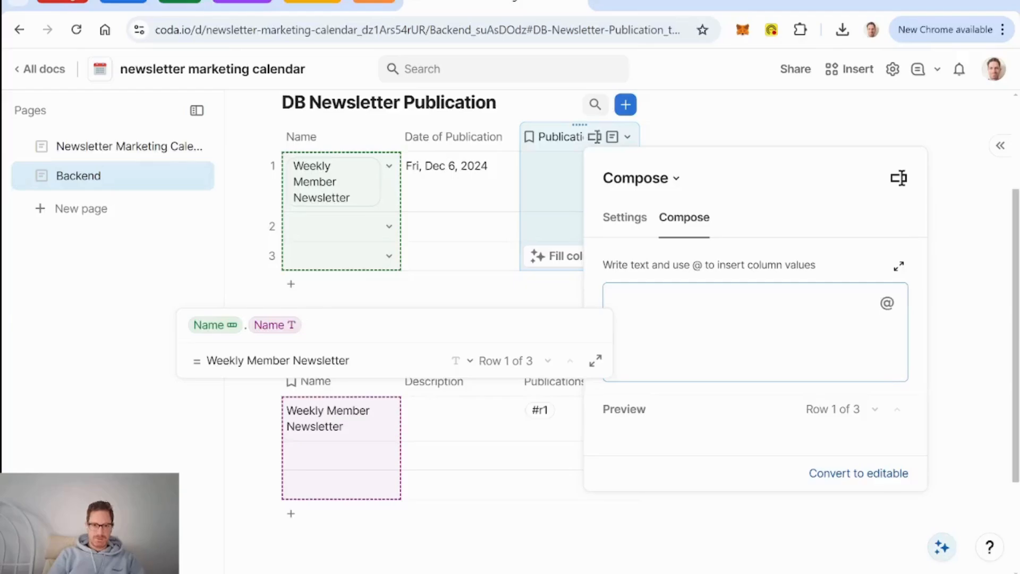
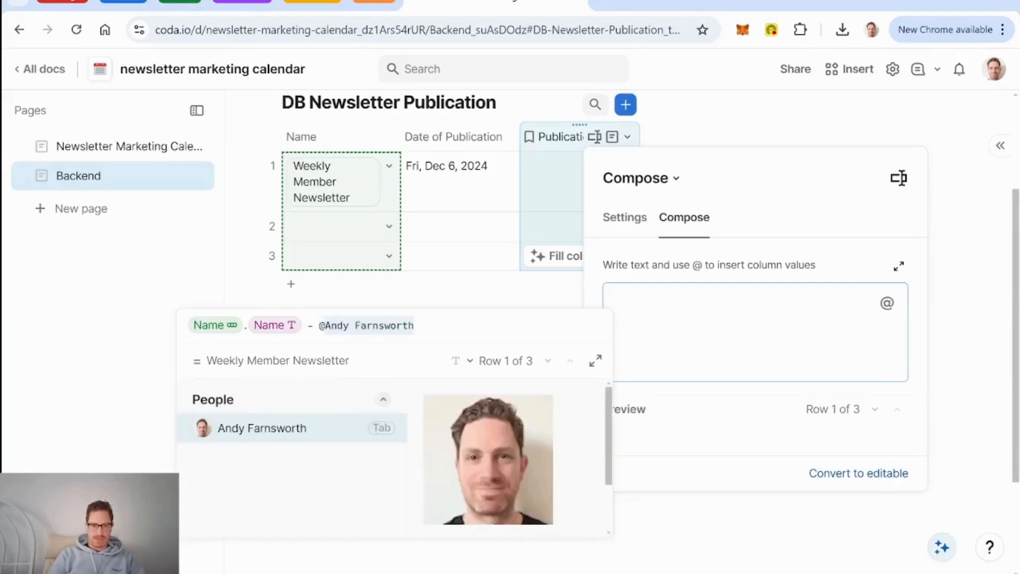
pyautogui.press('Return')
pyautogui.press('Right')
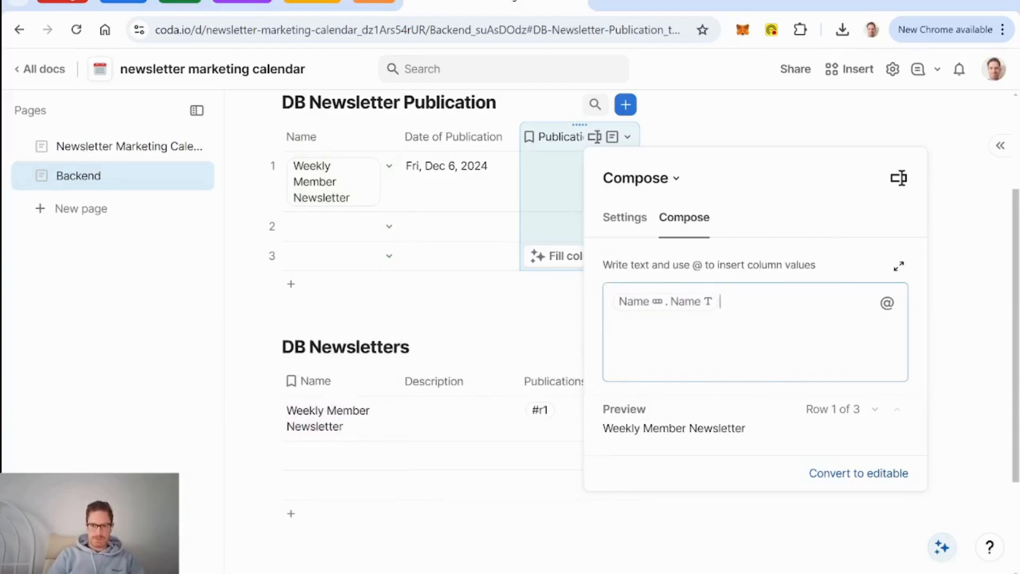
pyautogui.write('- @')
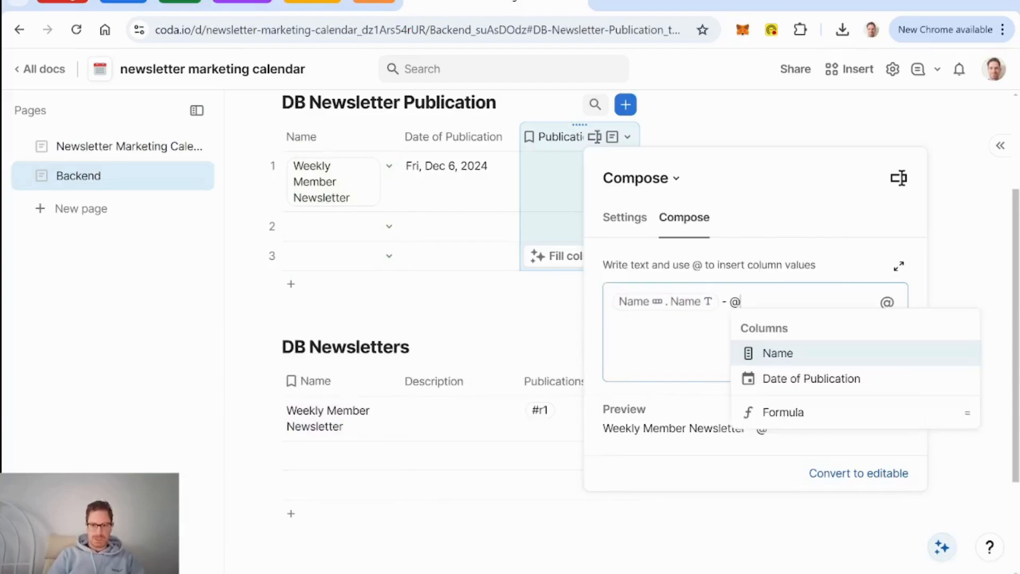
pyautogui.write('da')
pyautogui.press('Return')
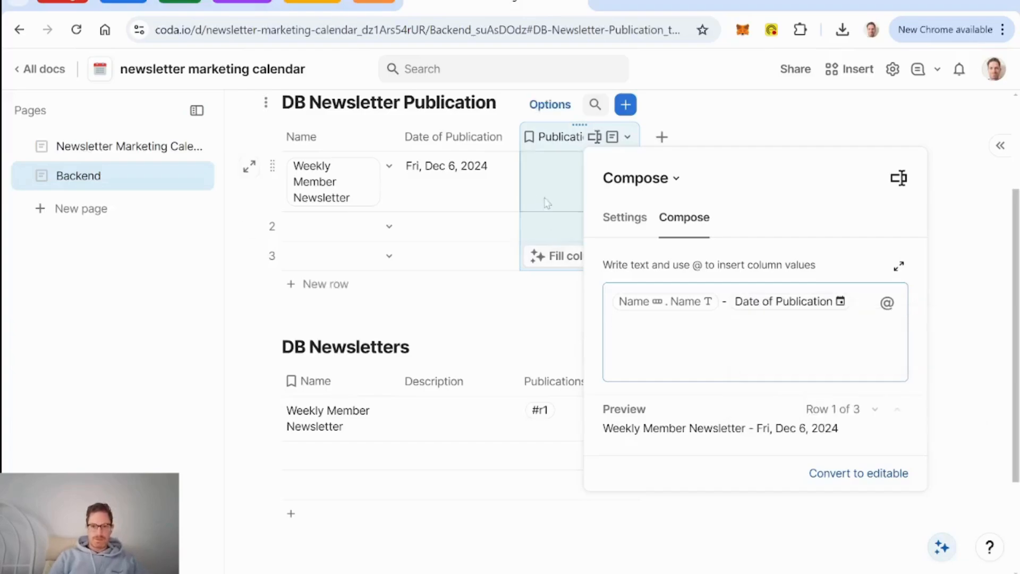
pyautogui.click(473, 198)
# Step: Move Publication ID to the first column and rename Name to Newsletter
pyautogui.moveTo(577, 121); pyautogui.dragTo(319, 138)
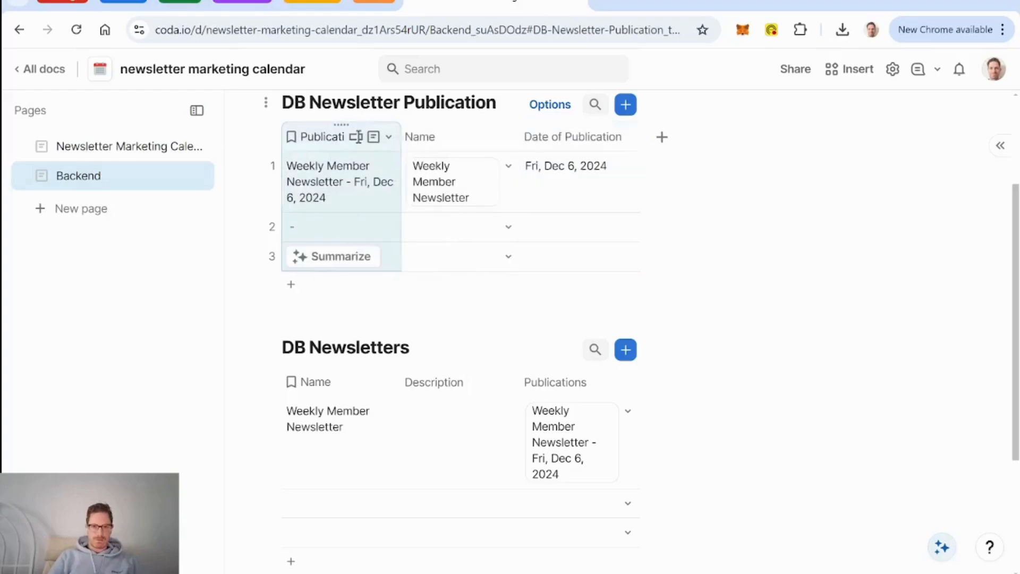
pyautogui.click(420, 137)
pyautogui.click(420, 137)
pyautogui.write('Newsl')
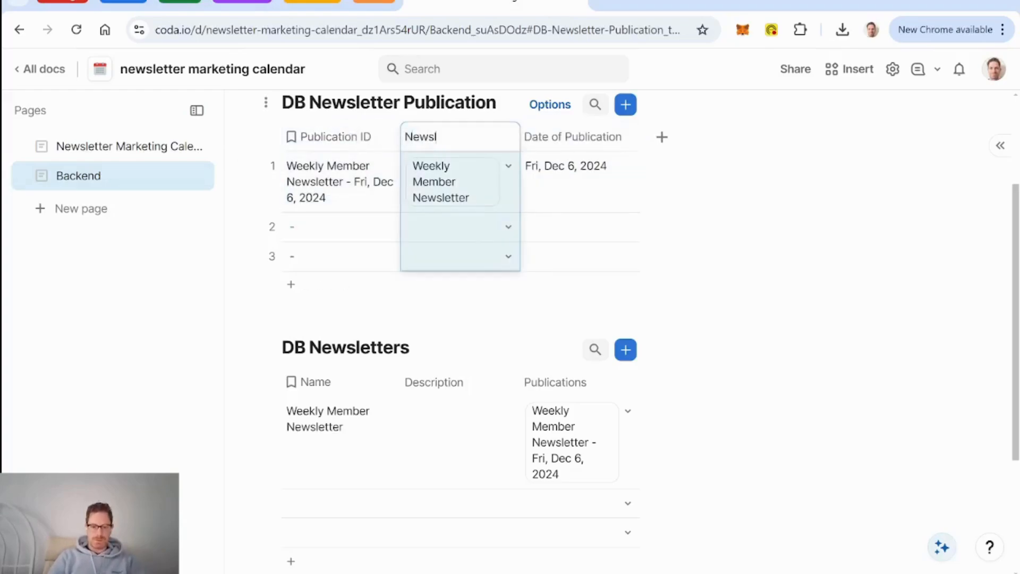
pyautogui.write('etter')
pyautogui.click(321, 235)
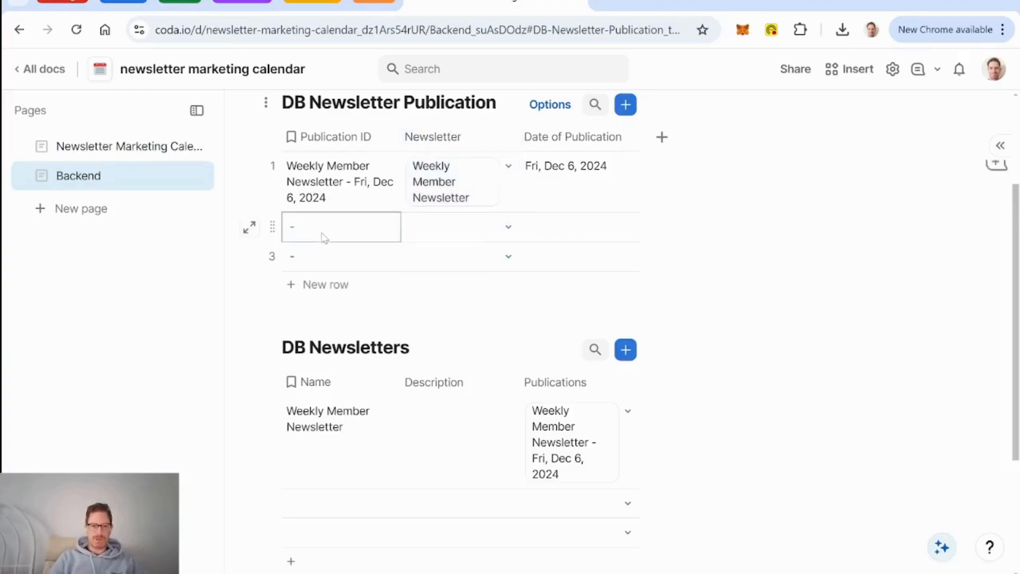
# Step: Delete empty rows 2 and 3 from both DB Newsletter Publication and DB Newsletters
pyautogui.click(273, 228)
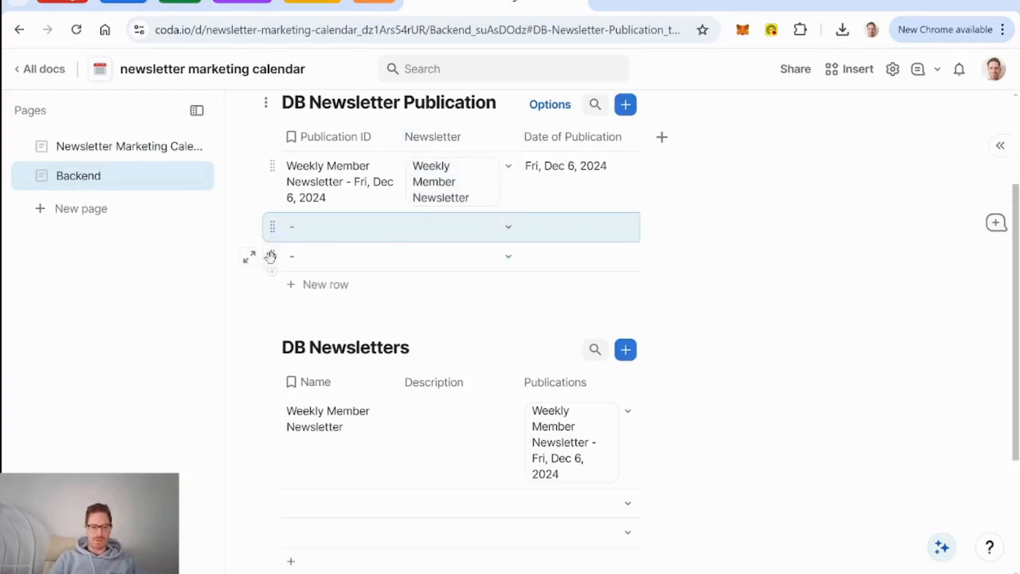
pyautogui.keyDown('shift'); pyautogui.click(270, 257); pyautogui.keyUp('shift')
pyautogui.press('Delete')
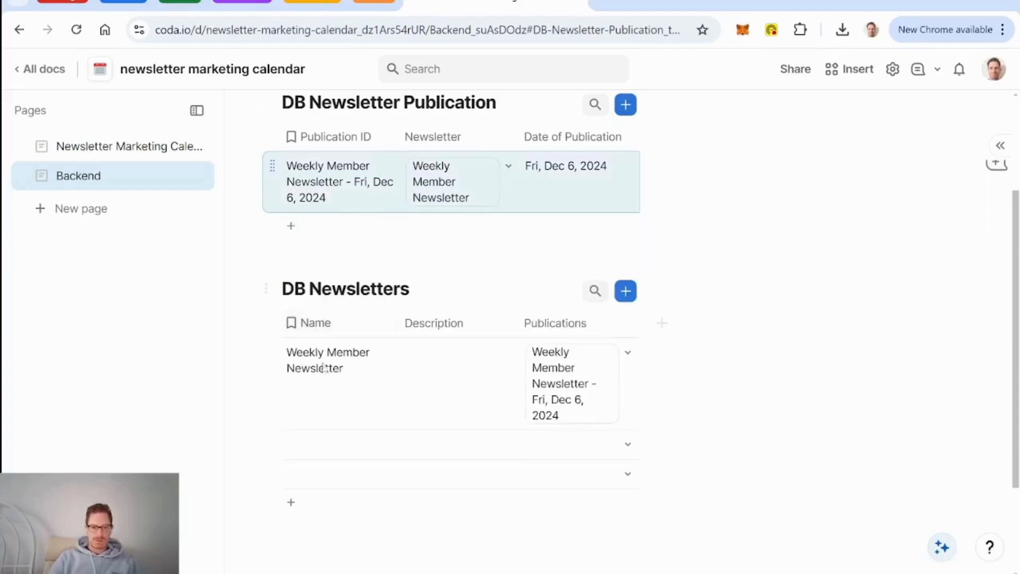
pyautogui.click(272, 442)
pyautogui.keyDown('shift'); pyautogui.click(271, 472); pyautogui.keyUp('shift')
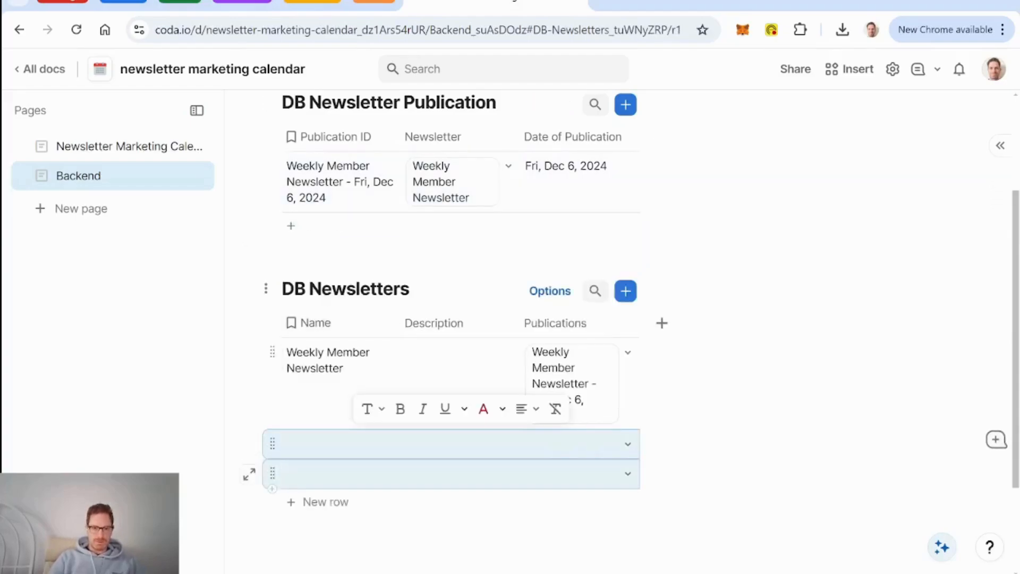
pyautogui.press('Delete')
# Step: Describe Weekly Member Newsletter: 'we send this out weekly to all people who have signed up for our member newsletter'
pyautogui.click(462, 381)
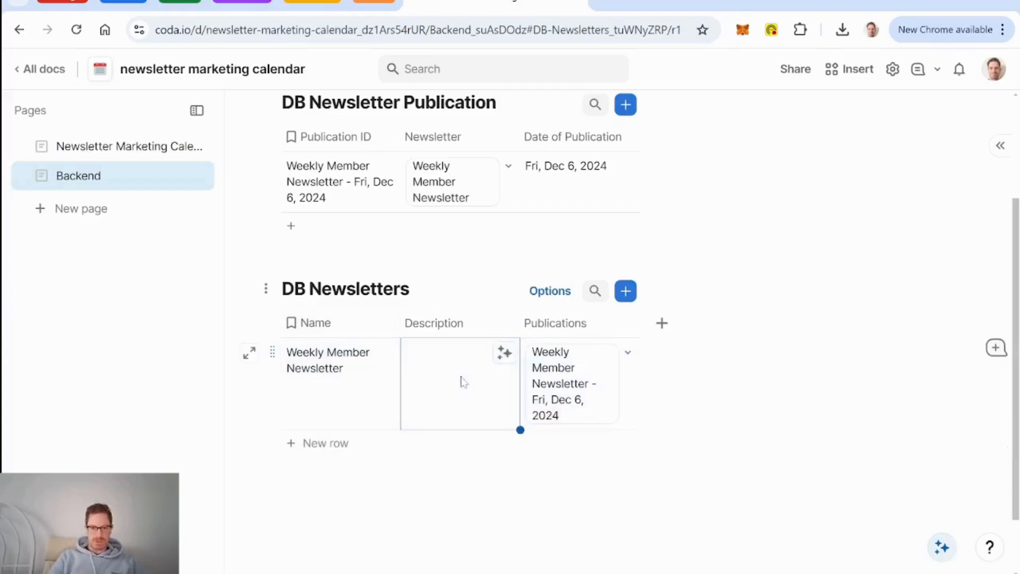
pyautogui.write('we send')
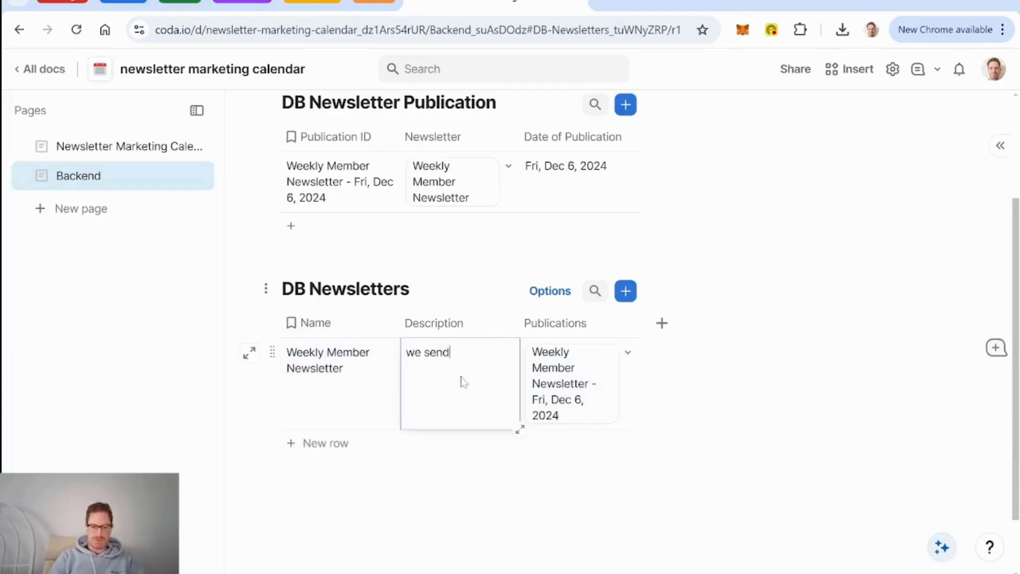
pyautogui.write(' this out weekly to all ')
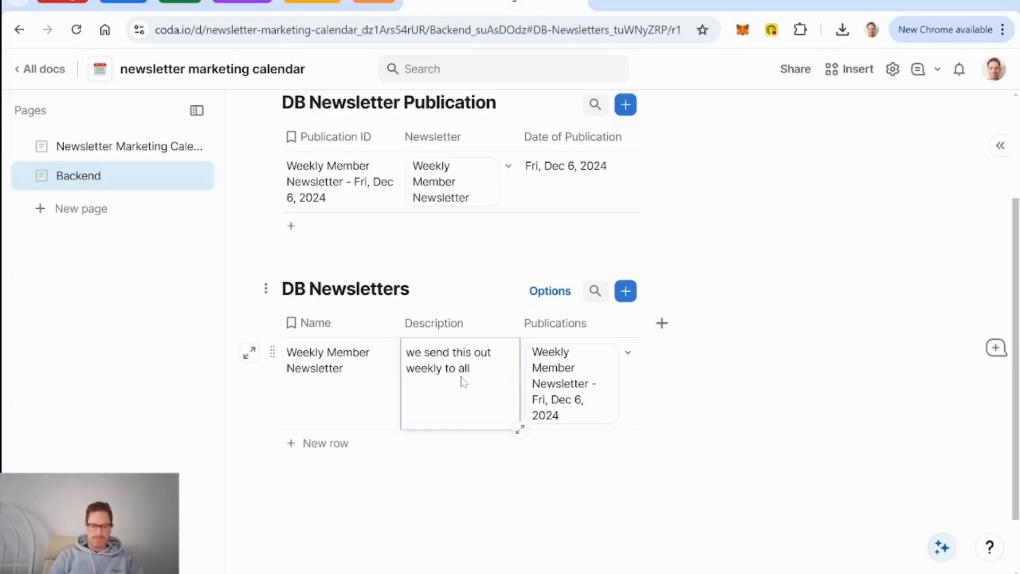
pyautogui.write('people who have signed up')
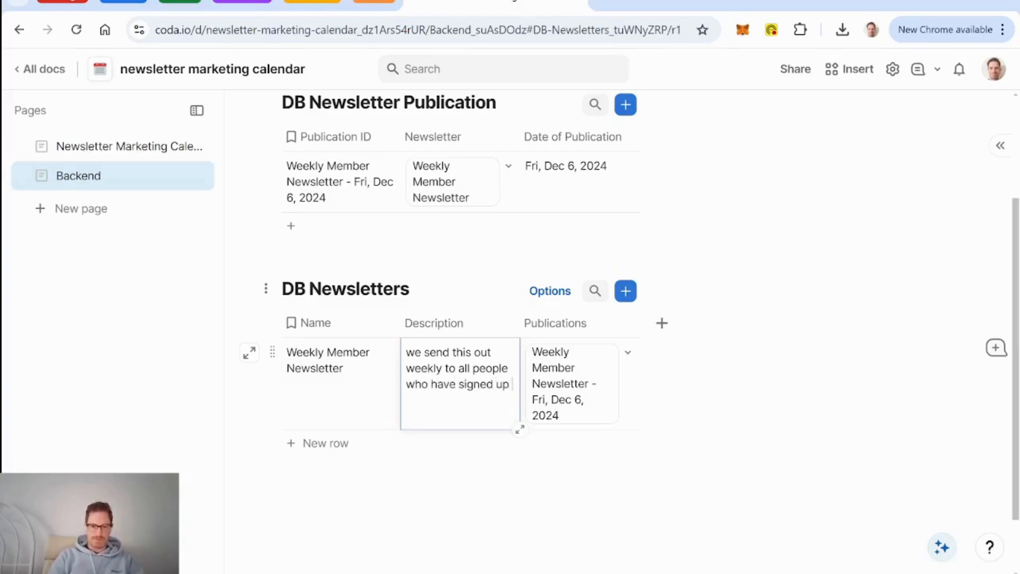
pyautogui.write(' for our member newse')
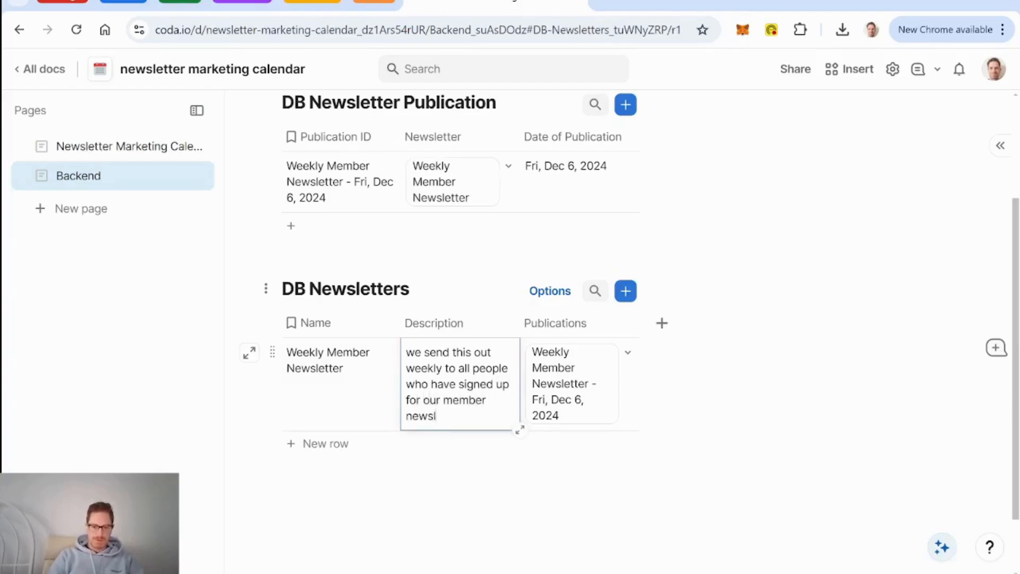
pyautogui.click(349, 405)
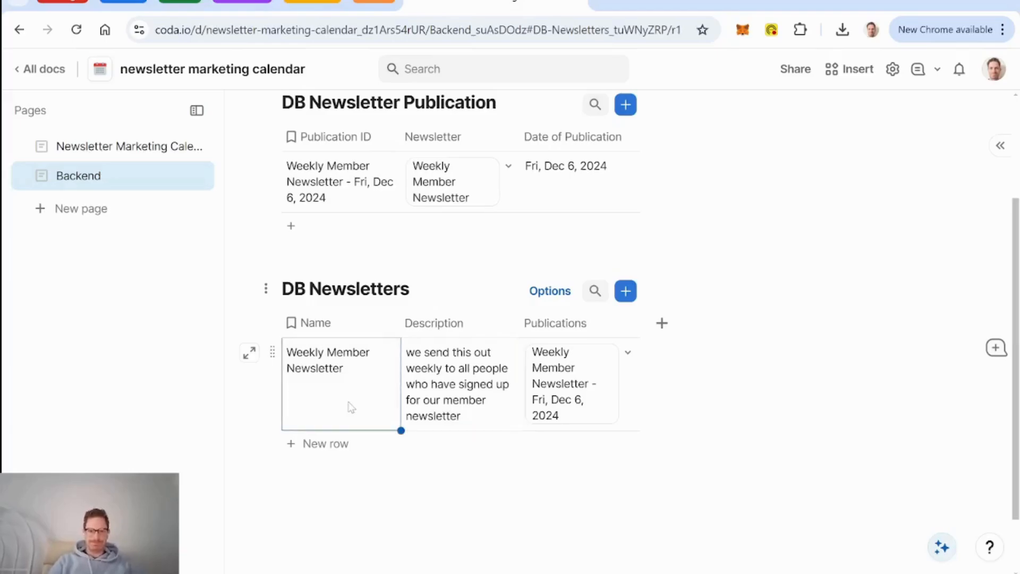
# Step: Insert a new blank table with /table on a new line above the existing tables
pyautogui.scroll(3, 372, 393)
pyautogui.click(622, 349)
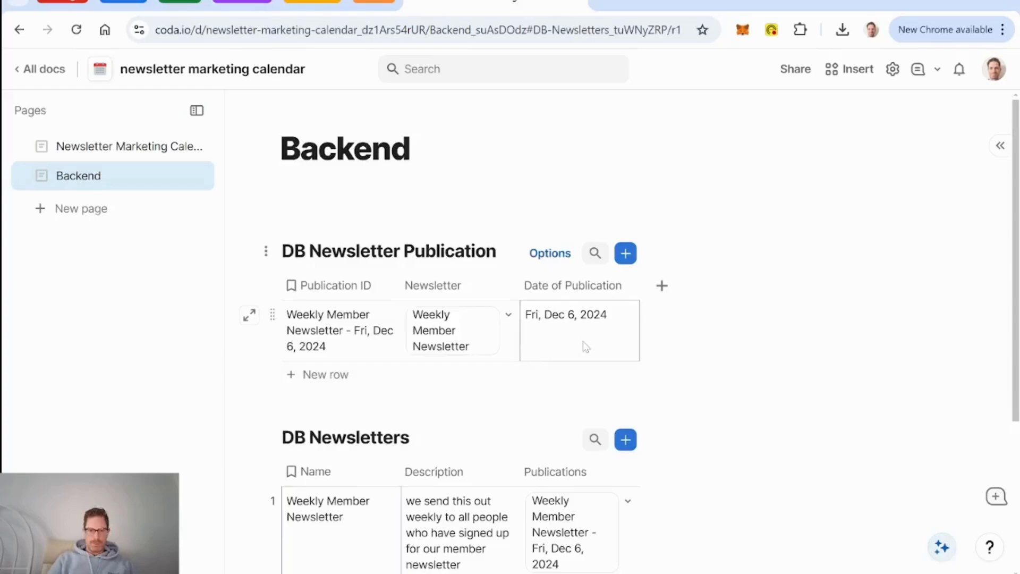
pyautogui.click(282, 203)
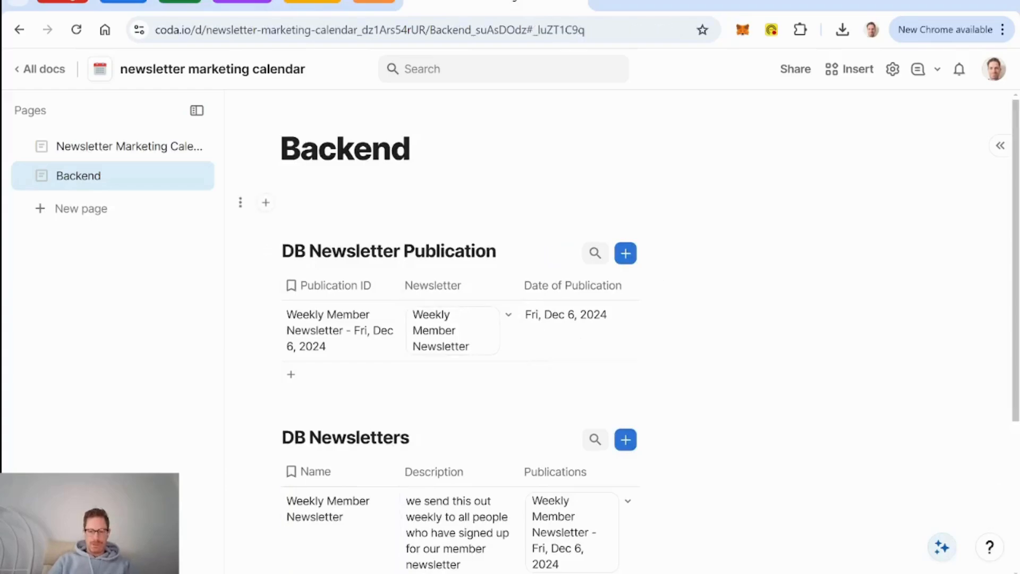
pyautogui.press('Return')
pyautogui.write('/db')
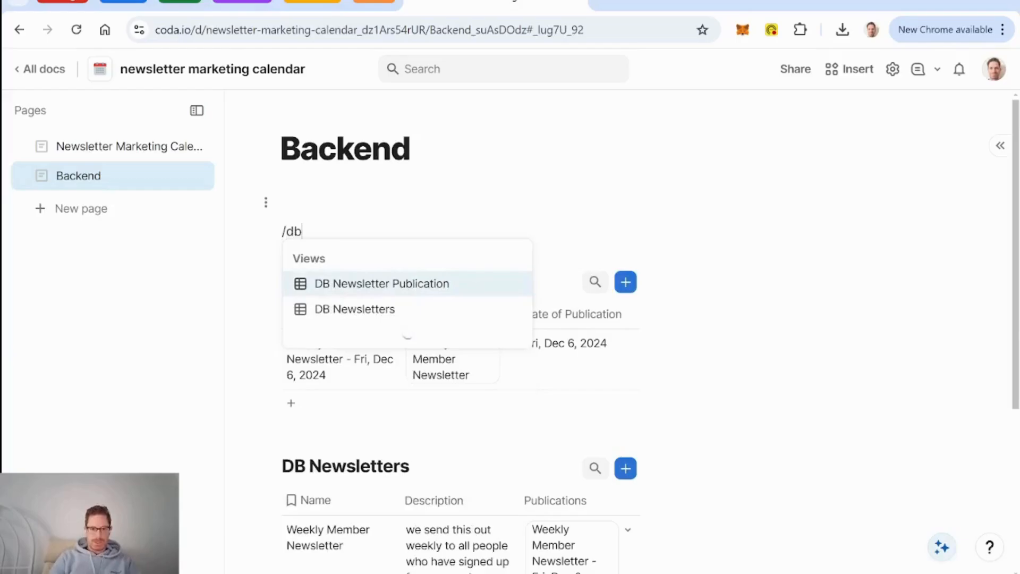
pyautogui.press('BackSpace')
pyautogui.press('BackSpace')
pyautogui.write('tabl')
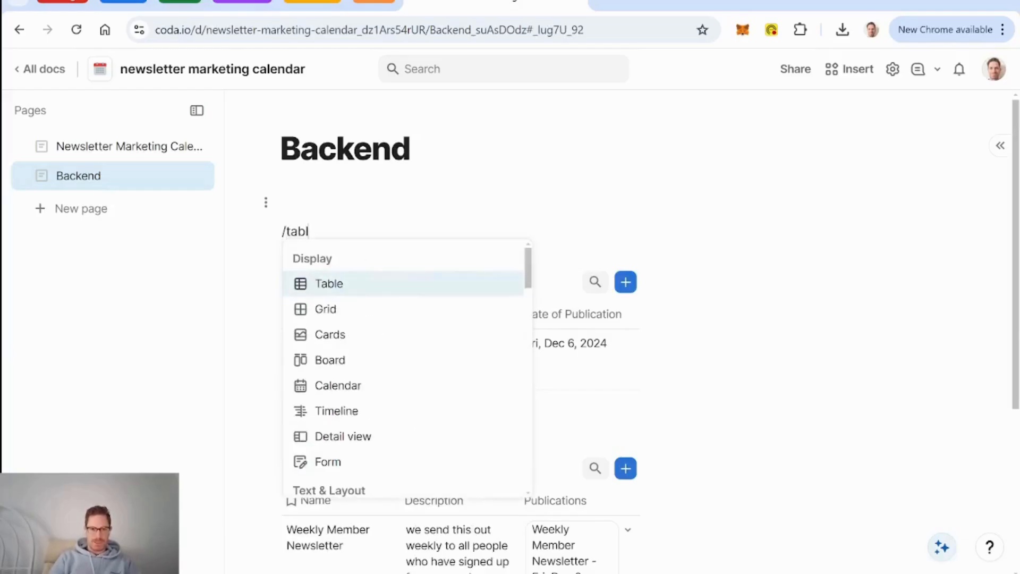
pyautogui.press('Return')
pyautogui.press('Return')
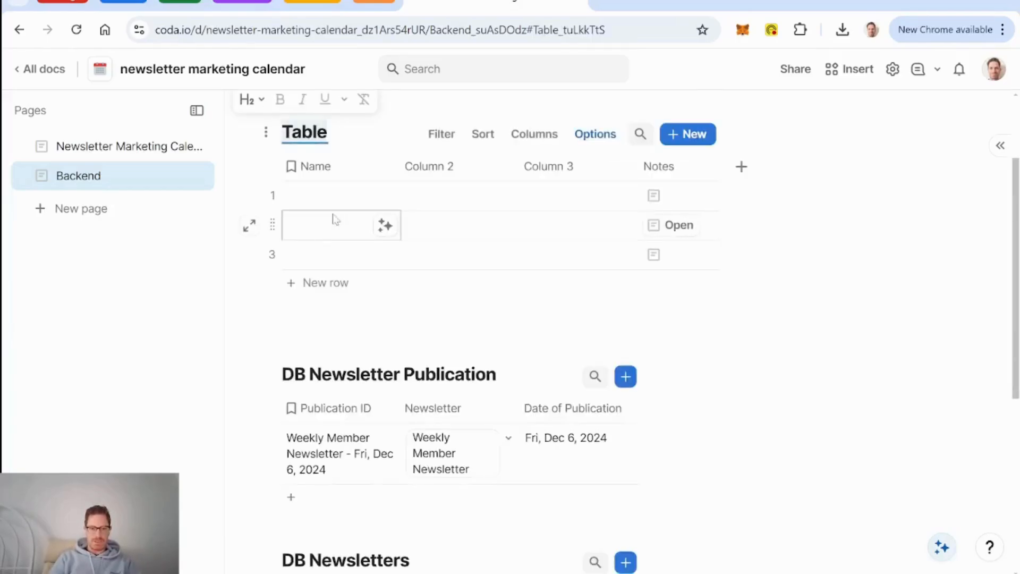
# Step: Title the table DB Content and delete Column 2, Column 3 and Notes, keeping Name
pyautogui.write('DB Content')
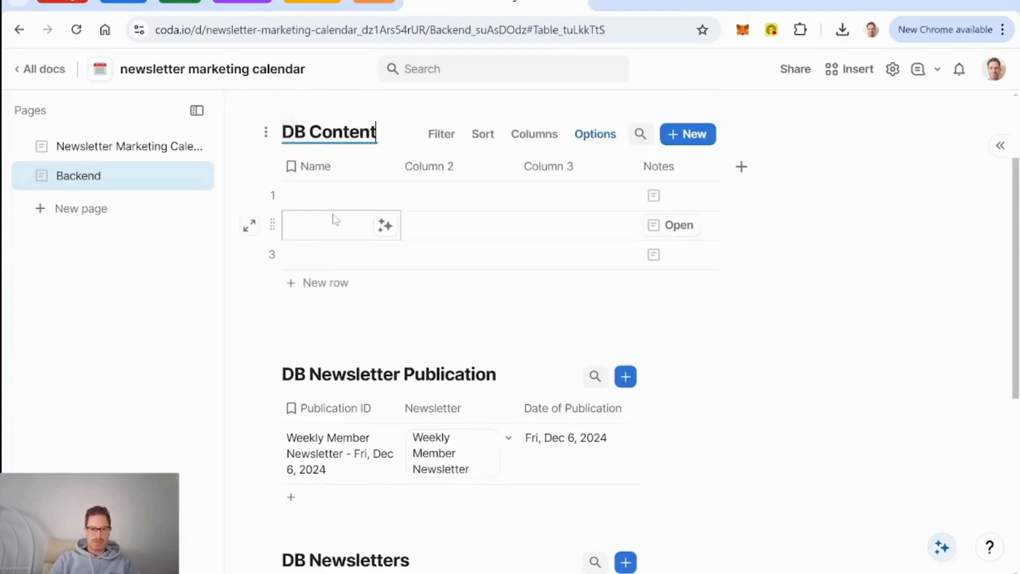
pyautogui.click(326, 170)
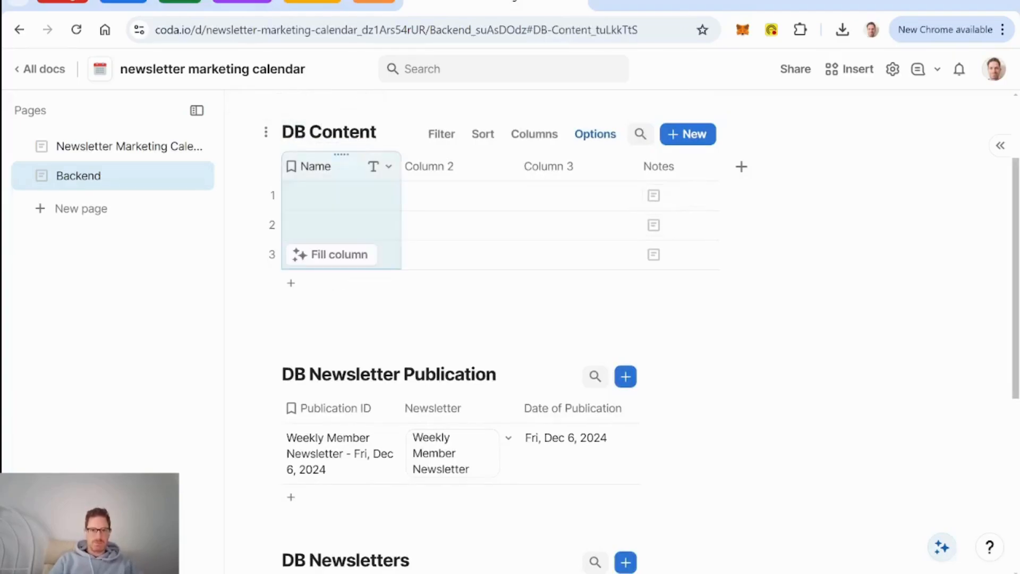
pyautogui.click(429, 167)
pyautogui.press('Delete')
pyautogui.press('Delete')
pyautogui.press('Delete')
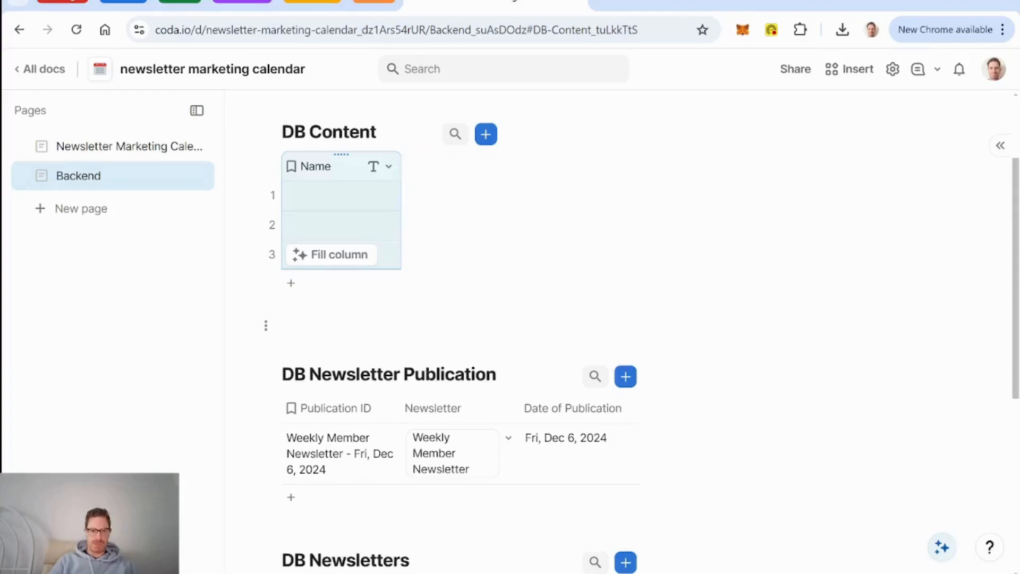
# Step: Insert a table named DB People below DB Content and delete its extra columns
pyautogui.click(283, 325)
pyautogui.write('/ta')
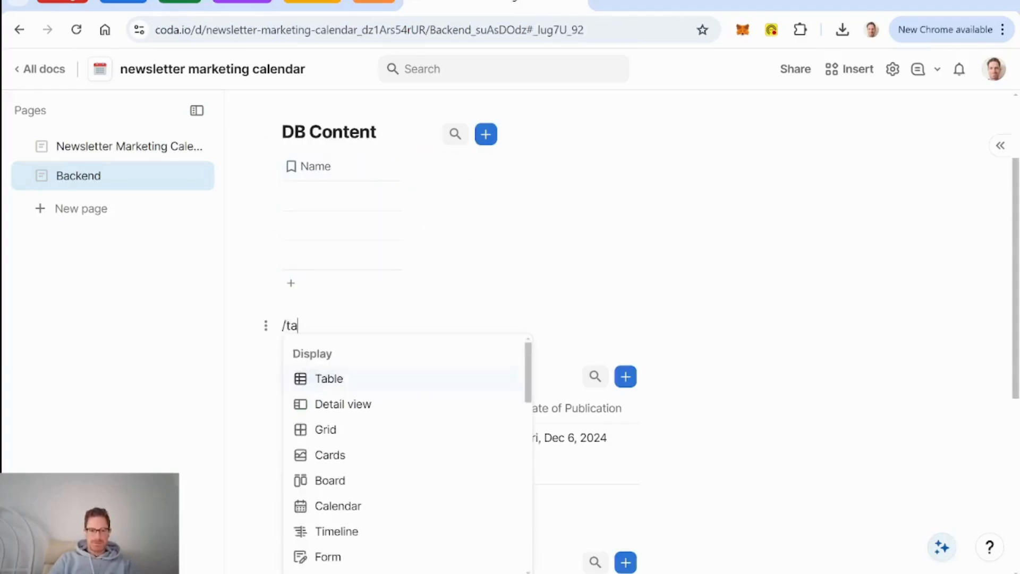
pyautogui.press('Return')
pyautogui.press('Return')
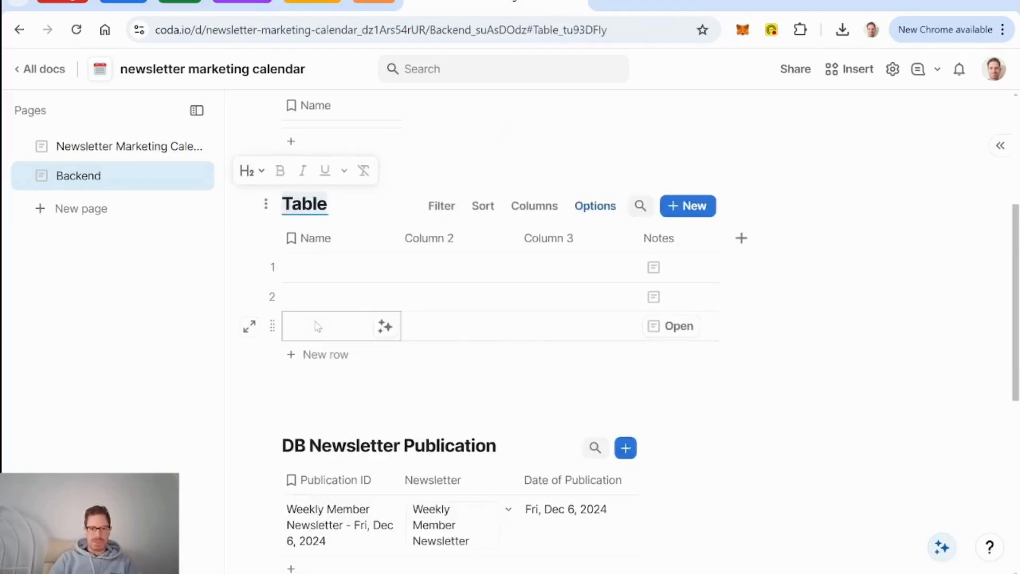
pyautogui.write('DB People')
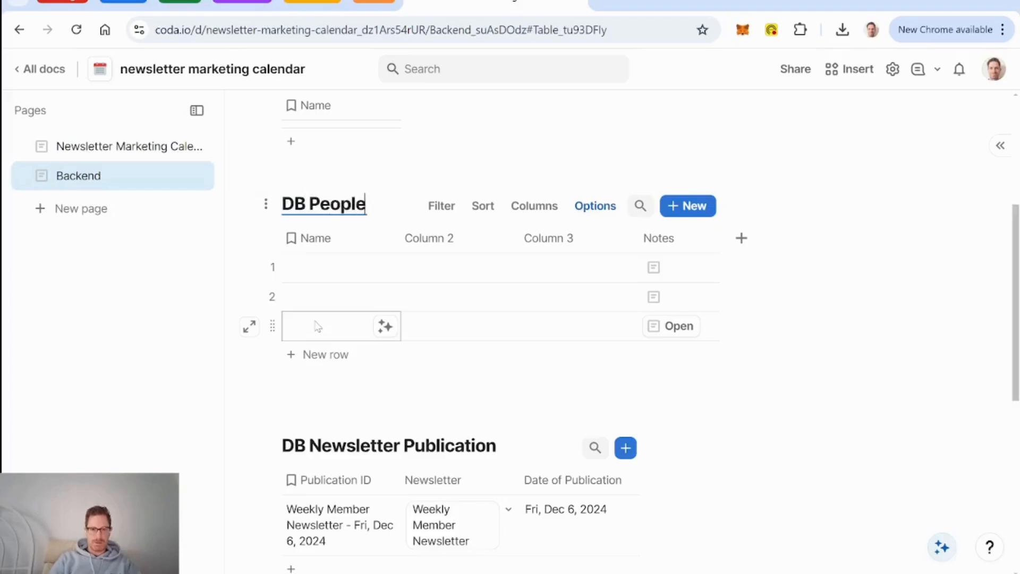
pyautogui.click(314, 238)
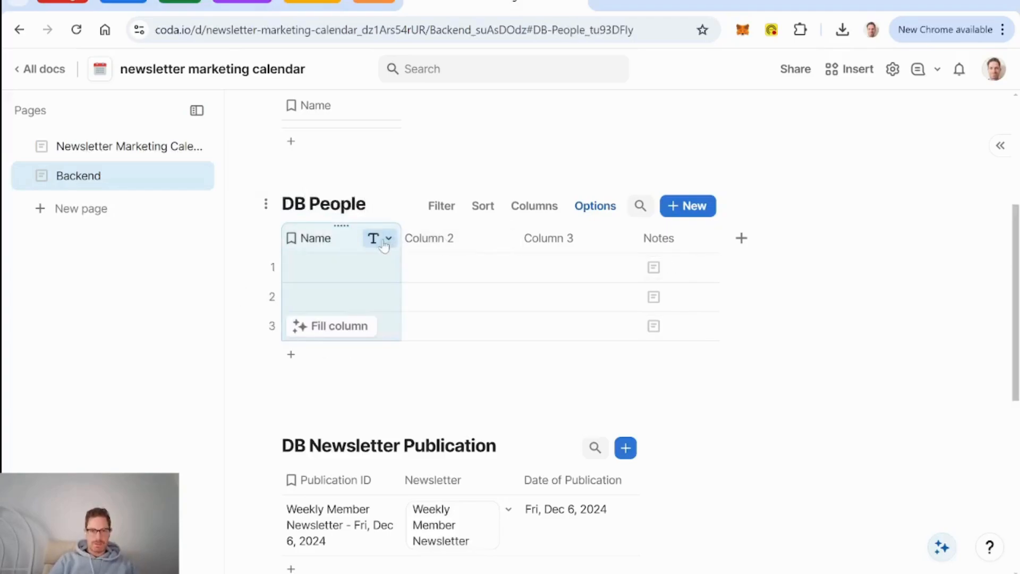
pyautogui.click(438, 240)
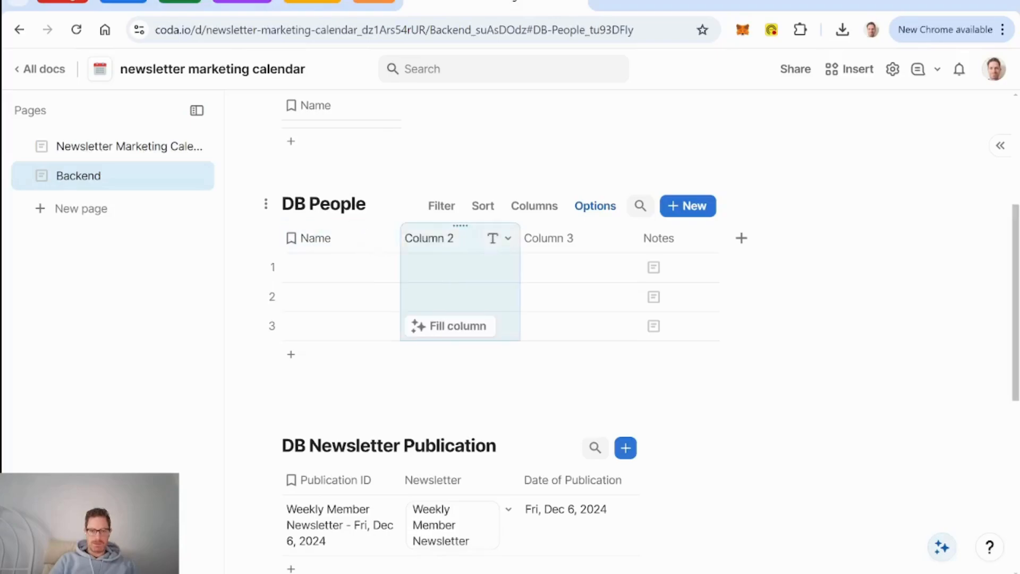
pyautogui.press('Delete')
pyautogui.press('Delete')
pyautogui.press('Delete')
# Step: Add a People column named Coda Person, assigning a doc member in row 1
pyautogui.click(424, 241)
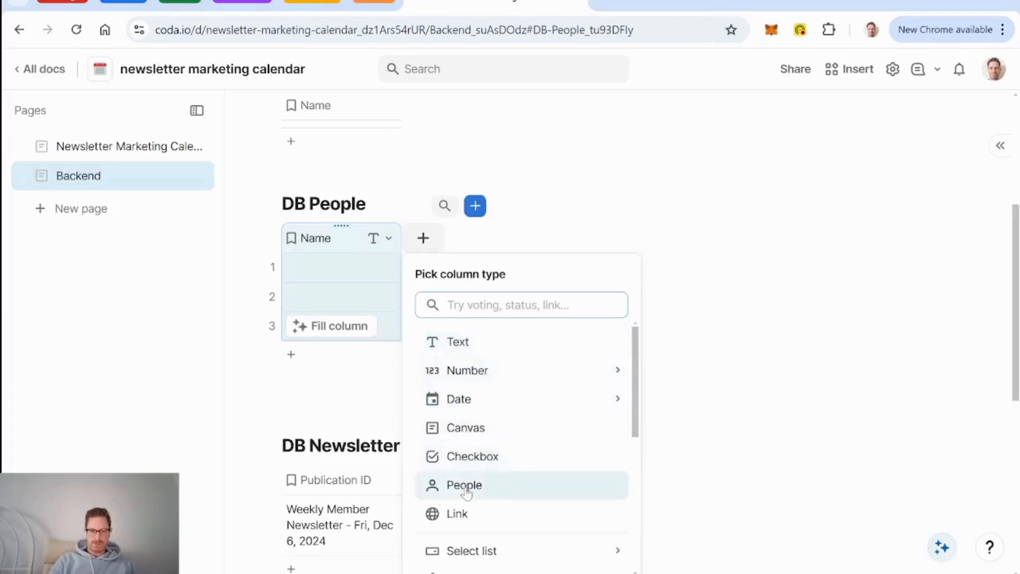
pyautogui.click(462, 485)
pyautogui.click(498, 271)
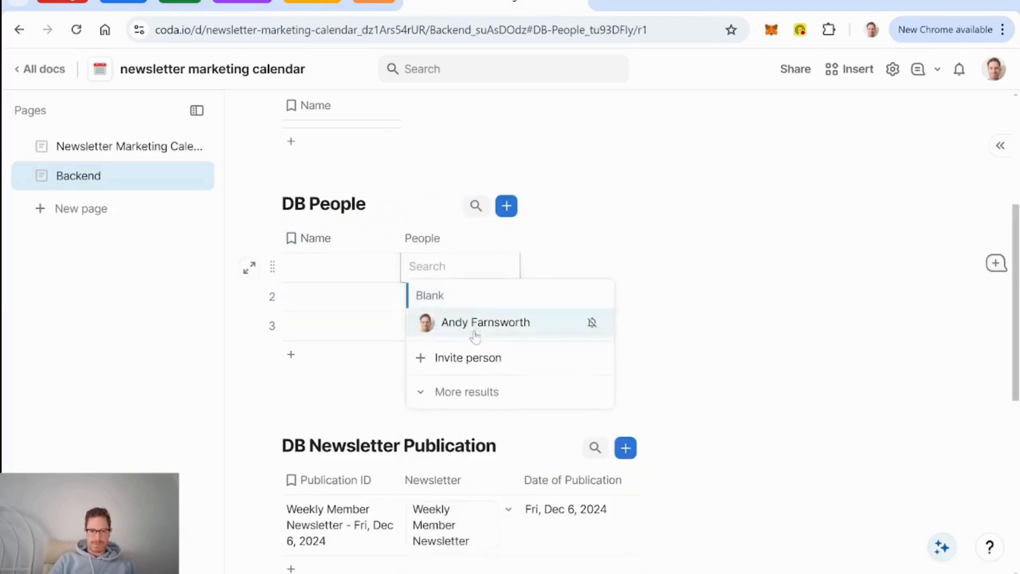
pyautogui.click(478, 321)
pyautogui.doubleClick(423, 238)
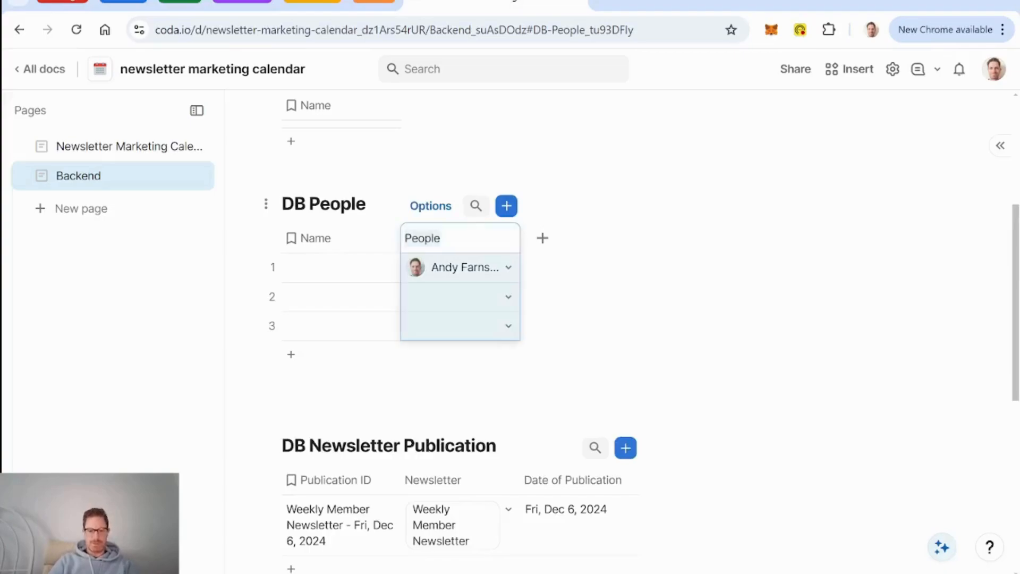
pyautogui.write('Coda Person')
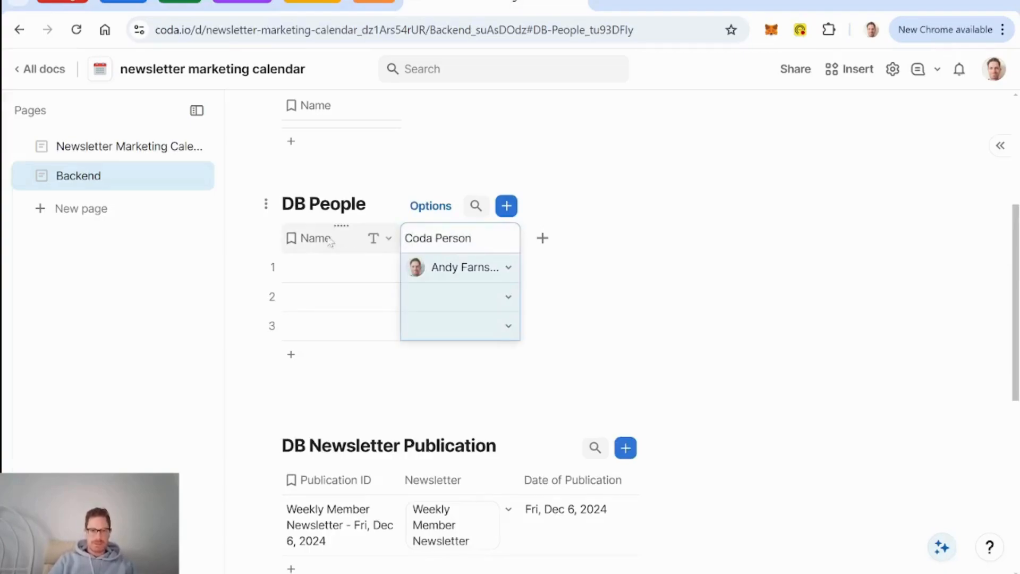
pyautogui.press('Return')
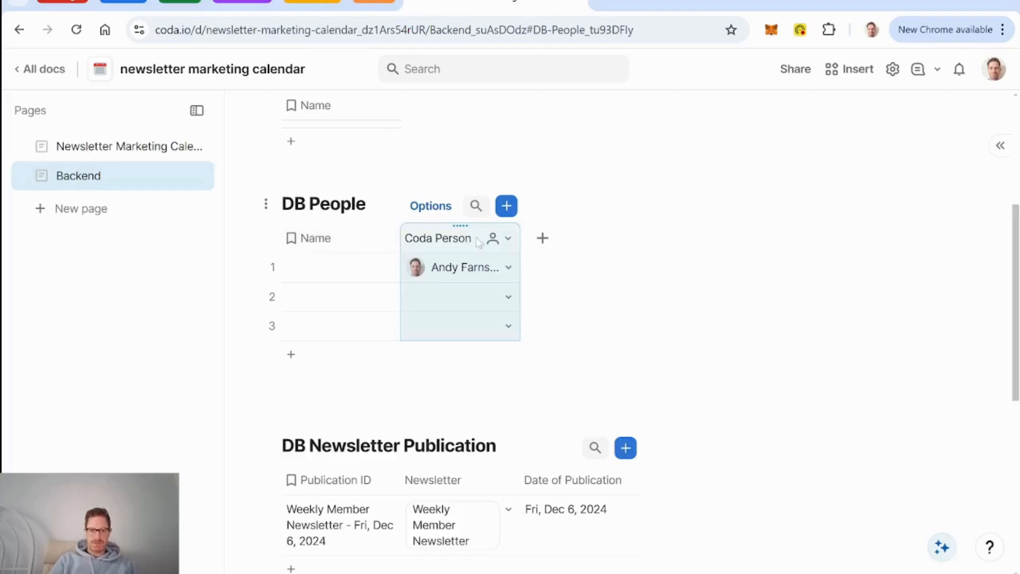
# Step: Add a related column showing the Names of Coda Person
pyautogui.click(500, 239)
pyautogui.moveTo(556, 298)
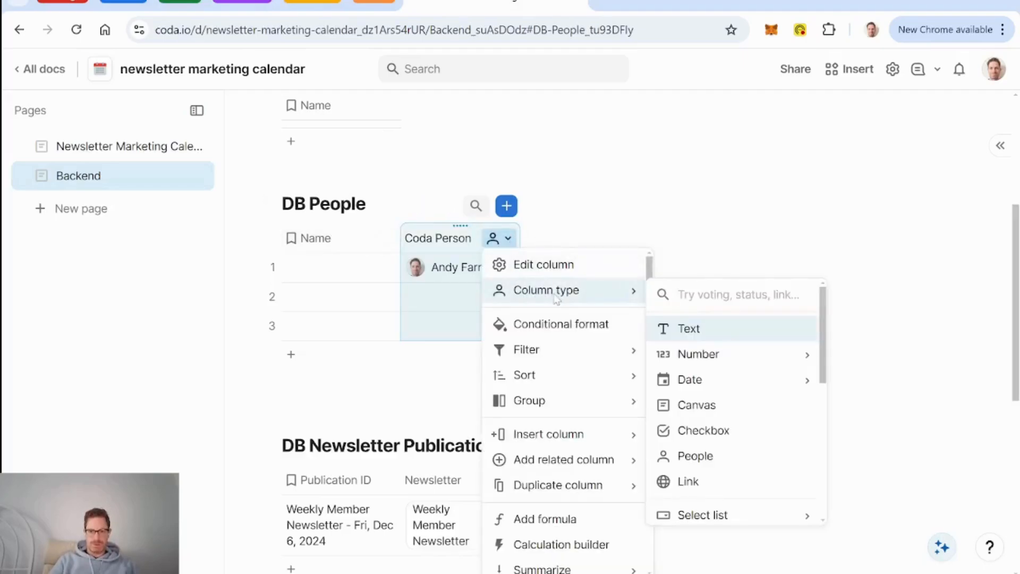
pyautogui.moveTo(590, 457)
pyautogui.click(711, 288)
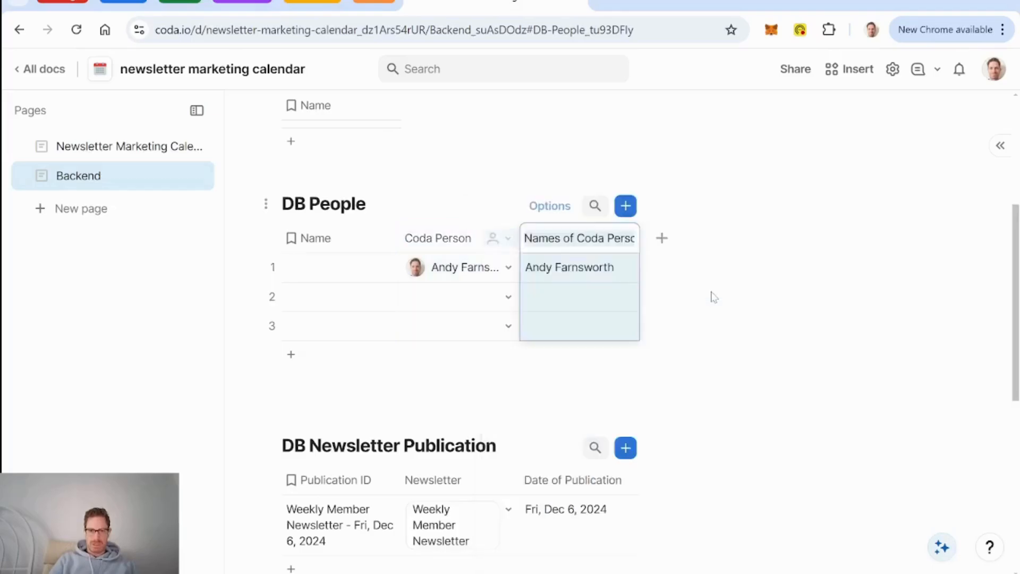
# Step: Shorten the Names of Coda Person header to 'Name h'
pyautogui.click(574, 238)
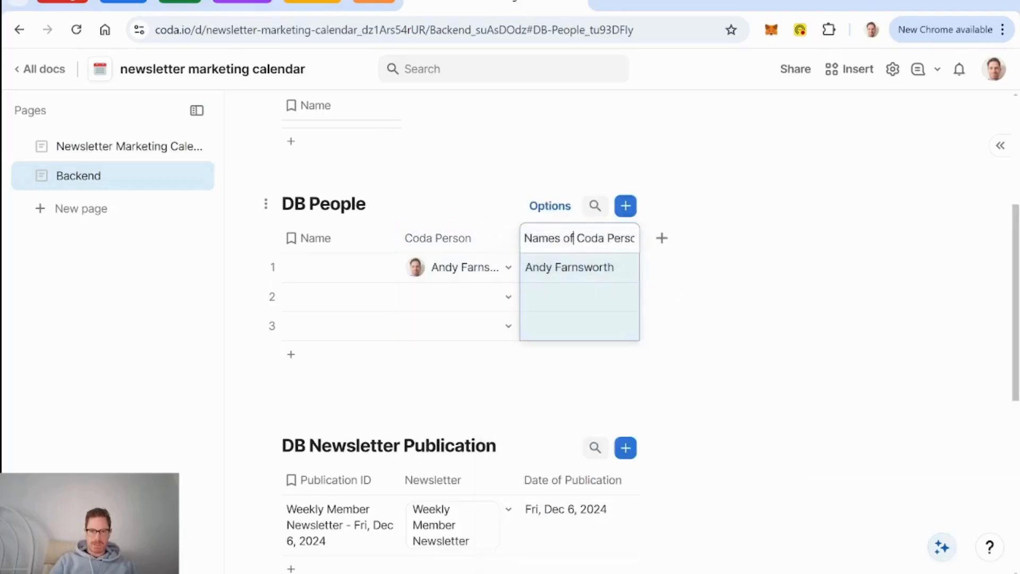
pyautogui.press('BackSpace')
pyautogui.press('Delete')
pyautogui.press('Delete')
pyautogui.press('Delete')
pyautogui.press('Delete')
pyautogui.press('Delete')
pyautogui.press('Delete')
pyautogui.press('Delete')
pyautogui.press('Delete')
pyautogui.press('Delete')
pyautogui.press('Delete')
pyautogui.press('Delete')
pyautogui.press('Delete')
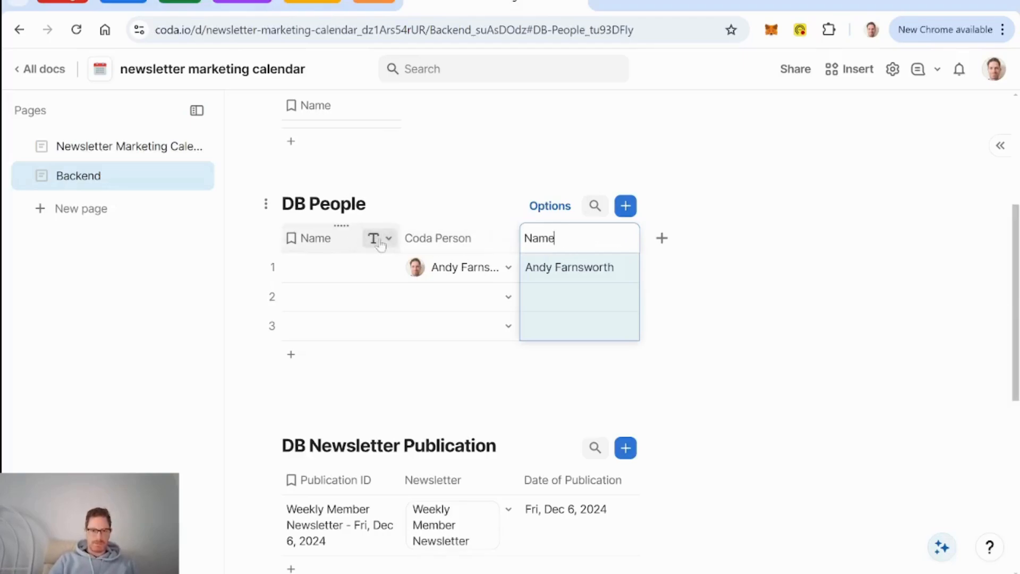
pyautogui.click(333, 242)
# Step: Rename the Name key column to First Name
pyautogui.click(327, 242)
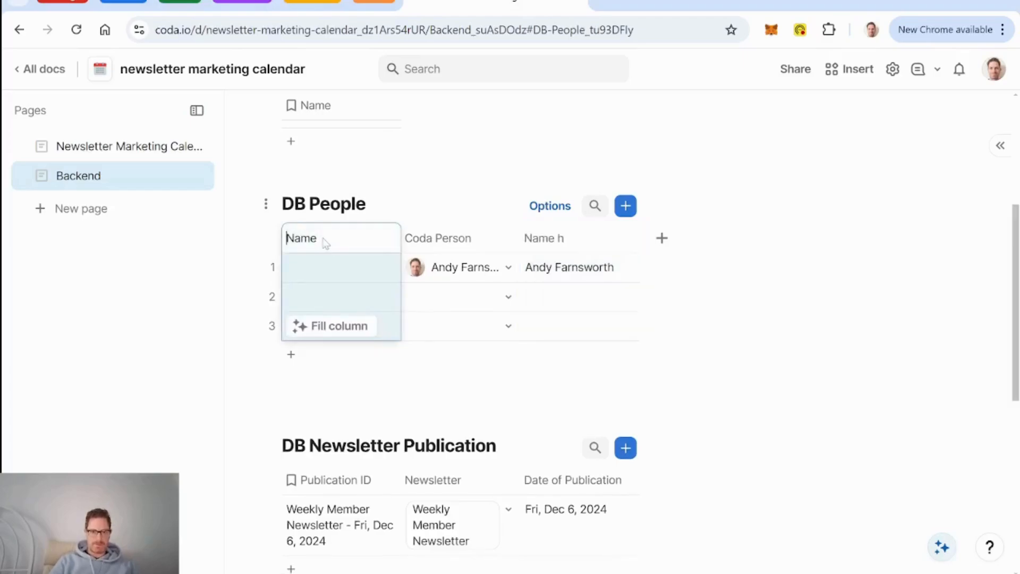
pyautogui.write('First')
pyautogui.press('Return')
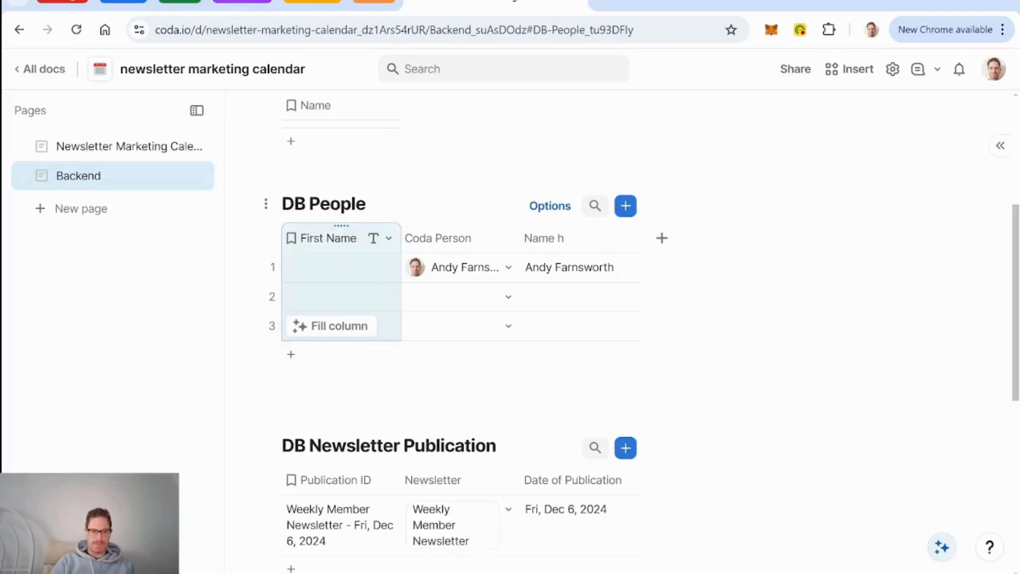
pyautogui.click(380, 243)
pyautogui.moveTo(424, 295)
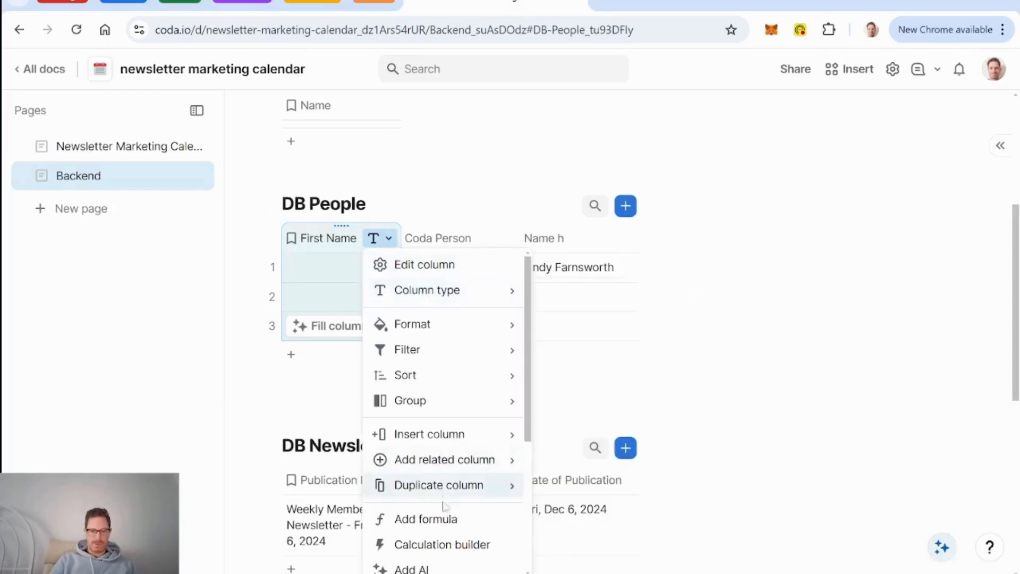
# Step: Give First Name the column formula Name h.split(" ").First()
pyautogui.click(431, 519)
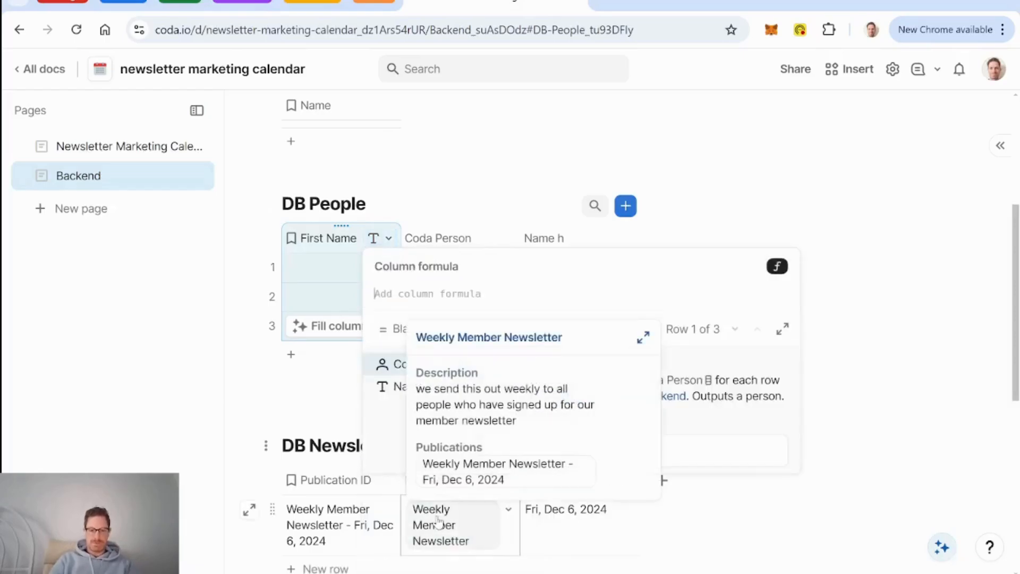
pyautogui.write('Name h')
pyautogui.press('Return')
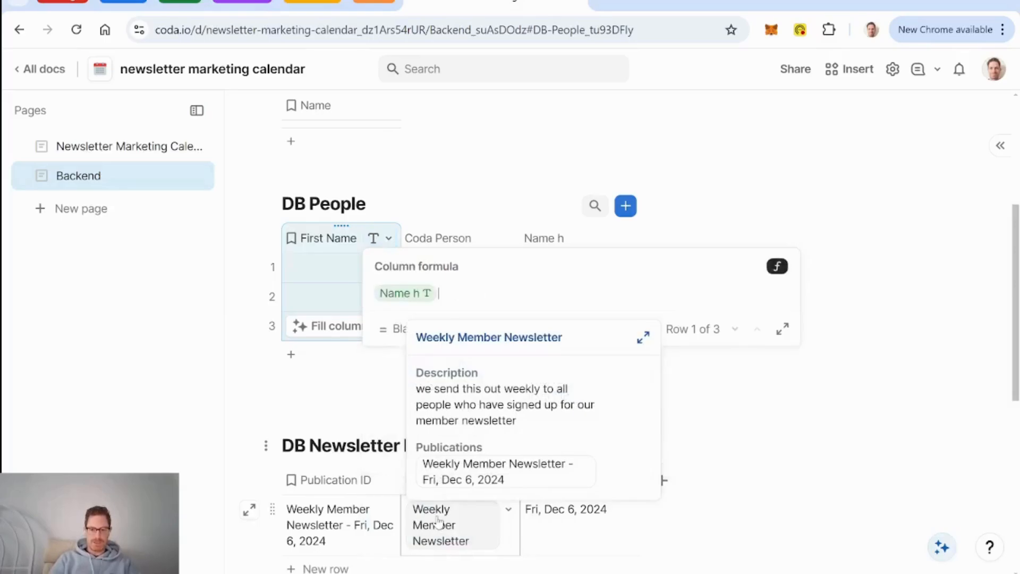
pyautogui.write('.split(')
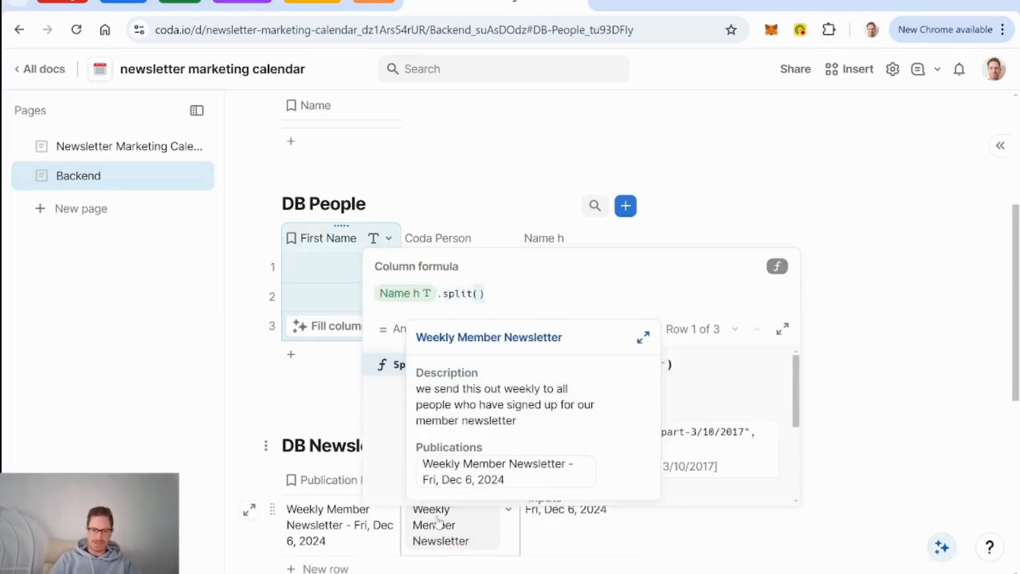
pyautogui.write('"')
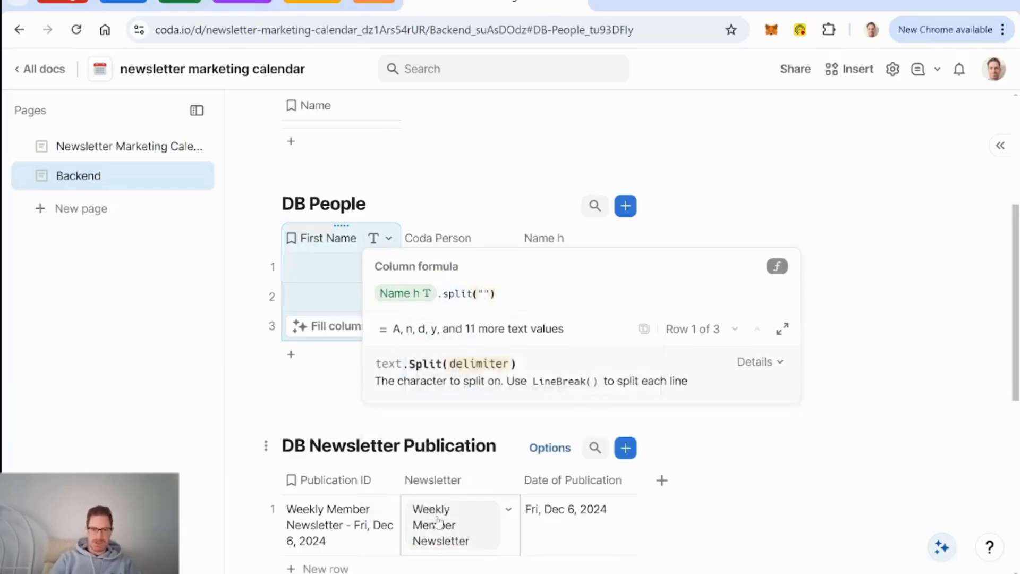
pyautogui.write(' "')
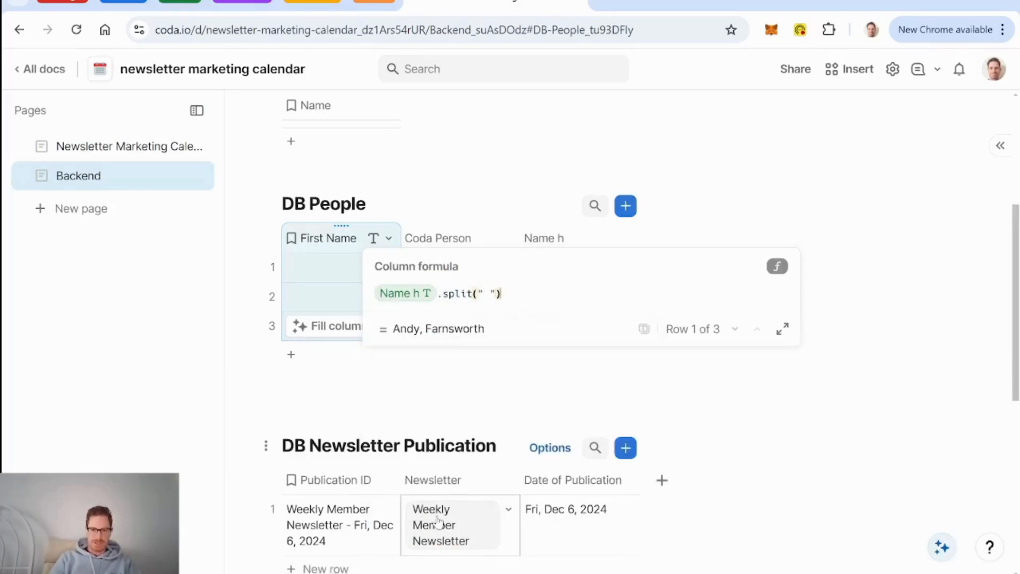
pyautogui.write(').first(')
pyautogui.press('Tab')
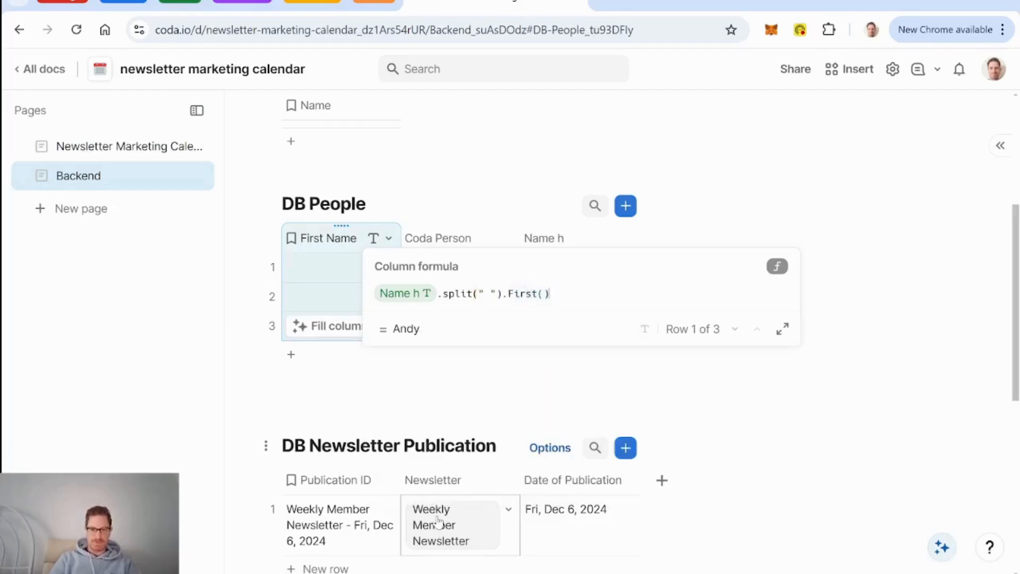
pyautogui.press('Return')
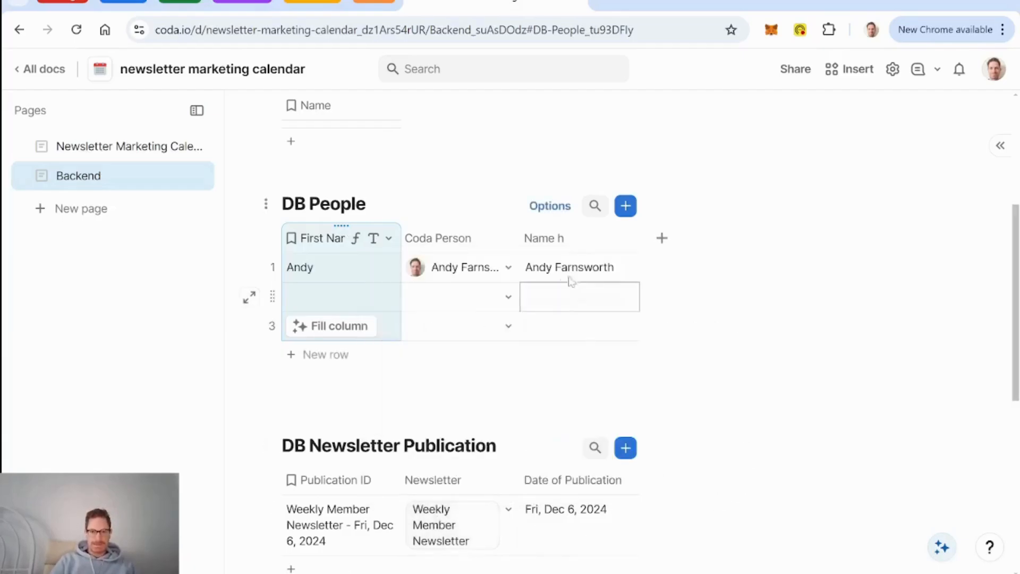
# Step: Rename the 'Name h' column to Name and delete the empty rows 2 and 3
pyautogui.click(547, 238)
pyautogui.press('BackSpace')
pyautogui.press('BackSpace')
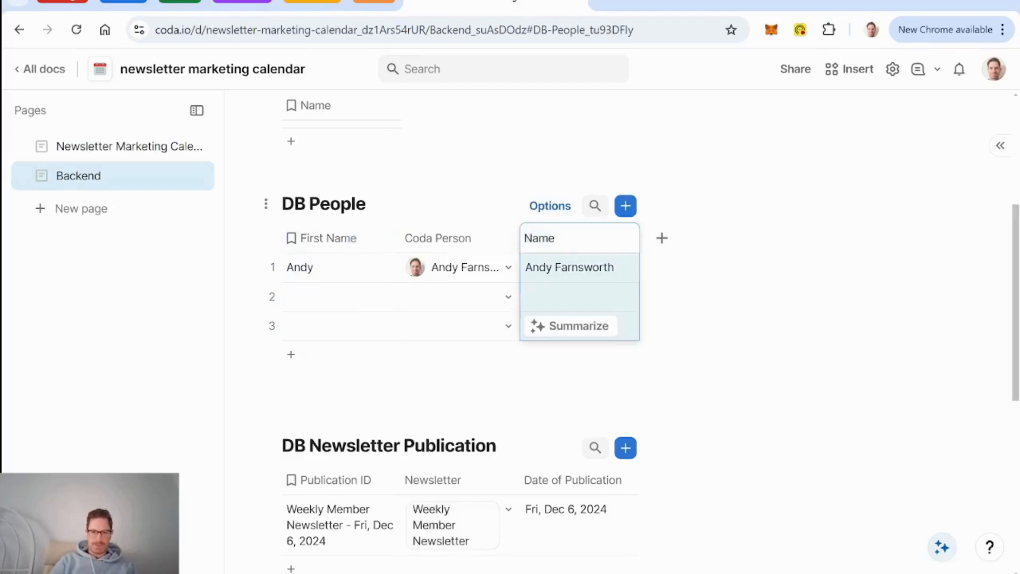
pyautogui.press('Return')
pyautogui.click(273, 297)
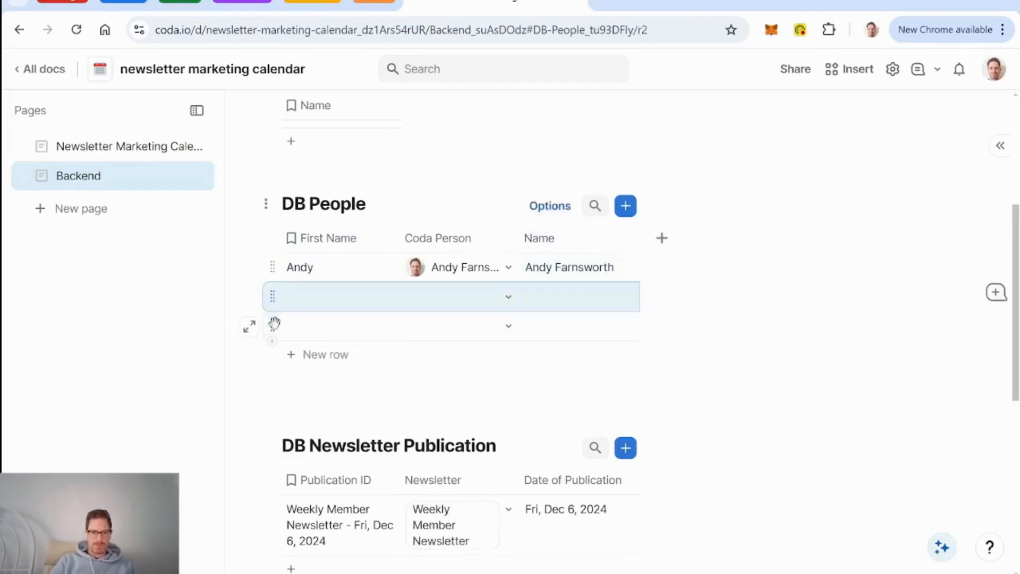
pyautogui.press('Delete')
pyautogui.press('Delete')
# Step: Rename DB Content's Name column to Title
pyautogui.scroll(4, 430, 342)
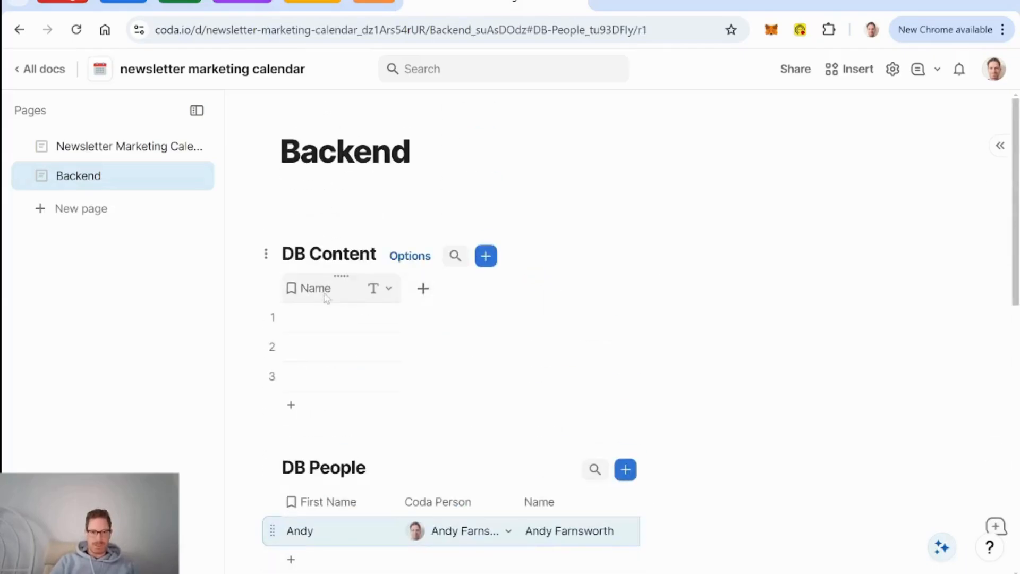
pyautogui.click(327, 296)
pyautogui.click(327, 295)
pyautogui.write('Title')
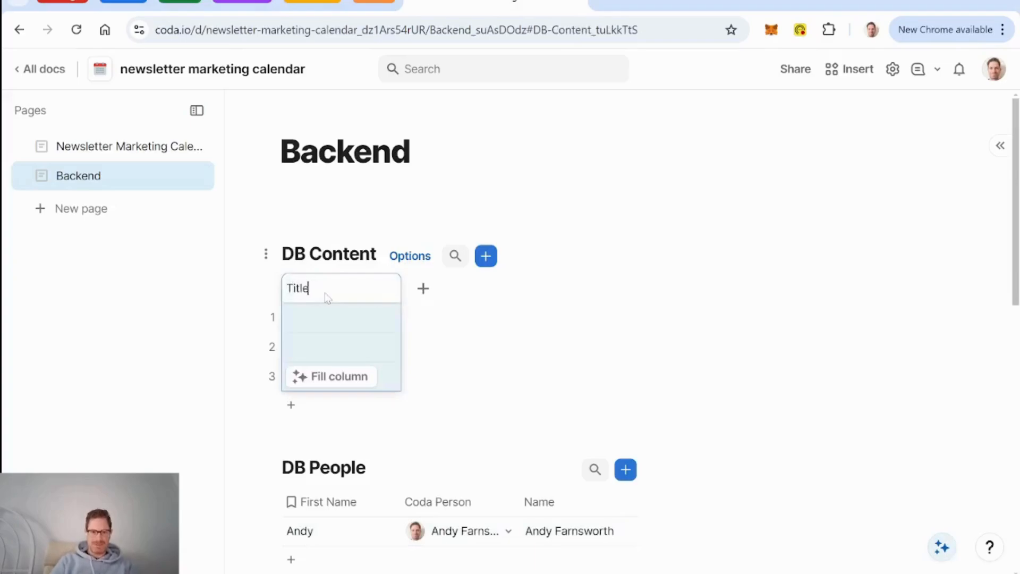
# Step: Add a column relating to the DB People table, named Authors
pyautogui.click(437, 290)
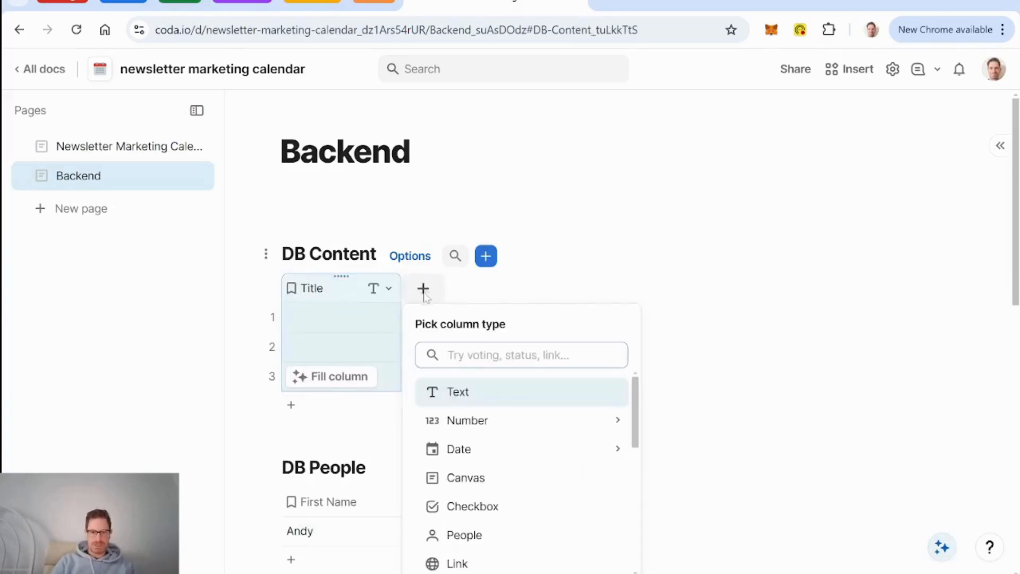
pyautogui.write('peo')
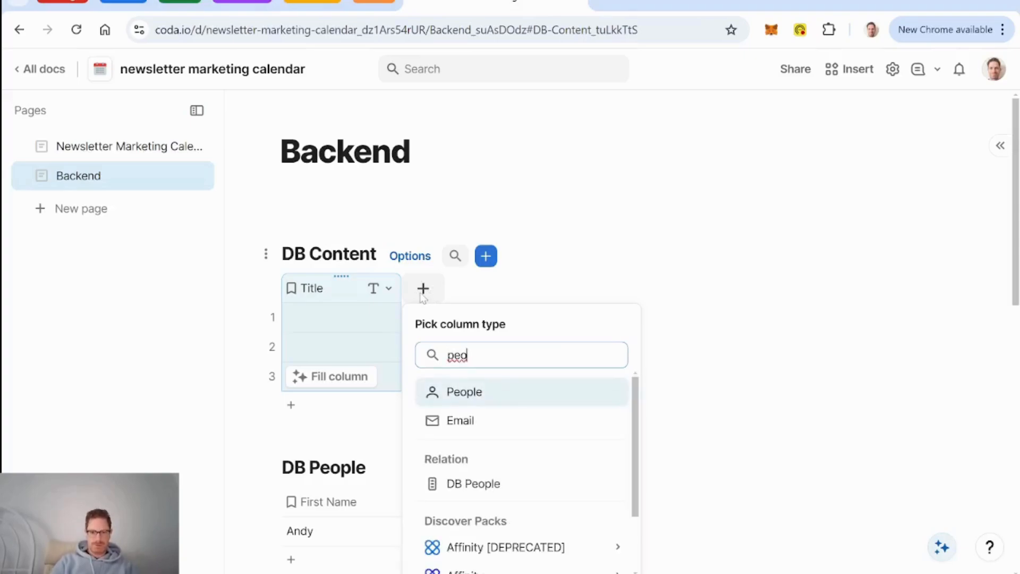
pyautogui.click(477, 482)
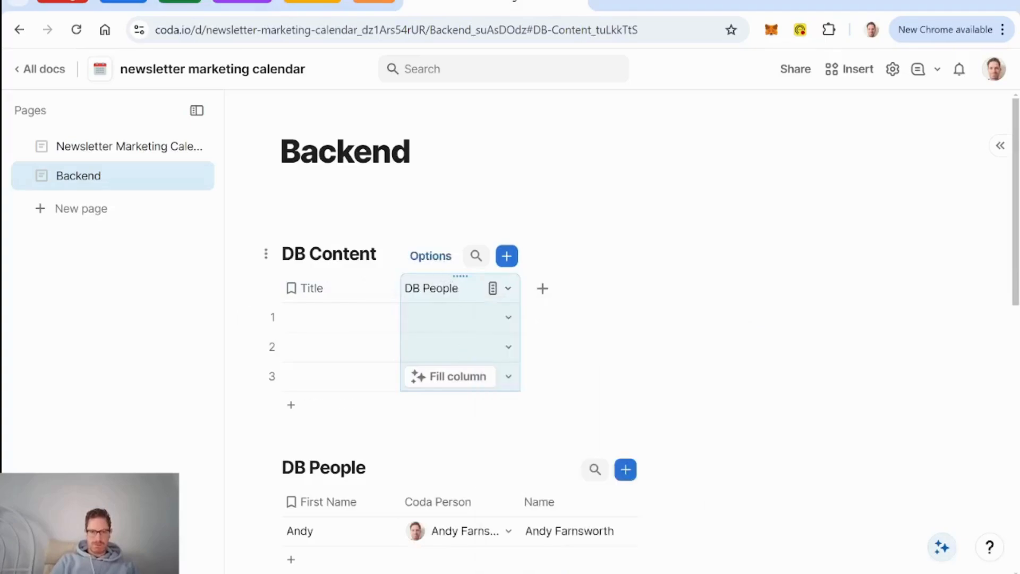
pyautogui.write('Auth')
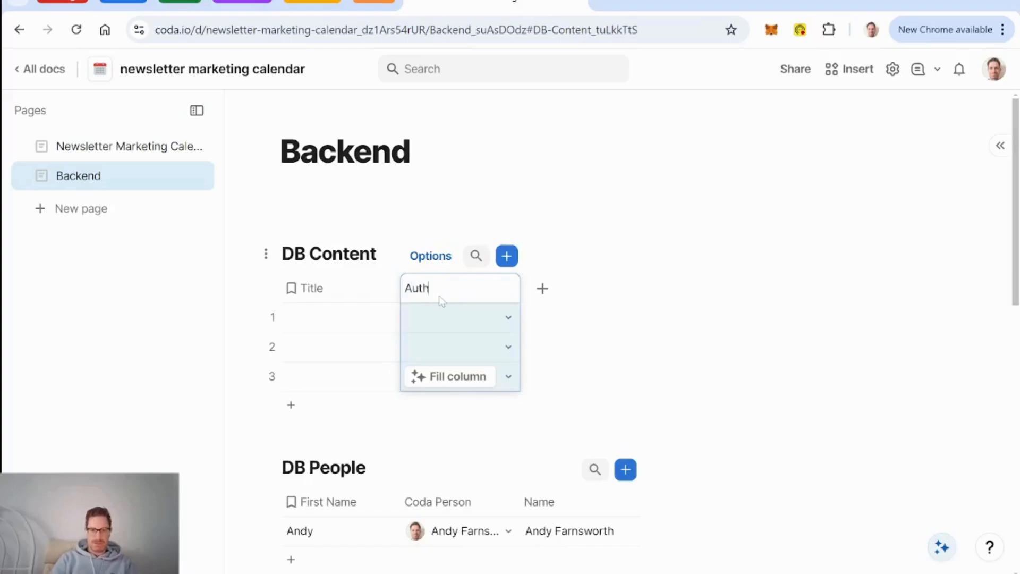
pyautogui.write('ors')
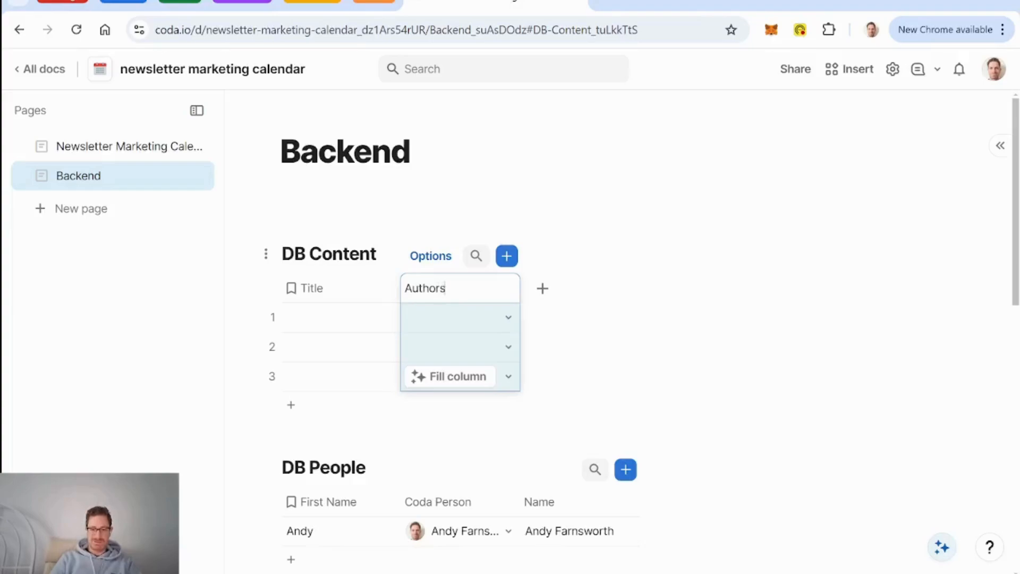
pyautogui.press('Return')
# Step: Turn on Allow multiple selections in the Authors column settings
pyautogui.click(509, 287)
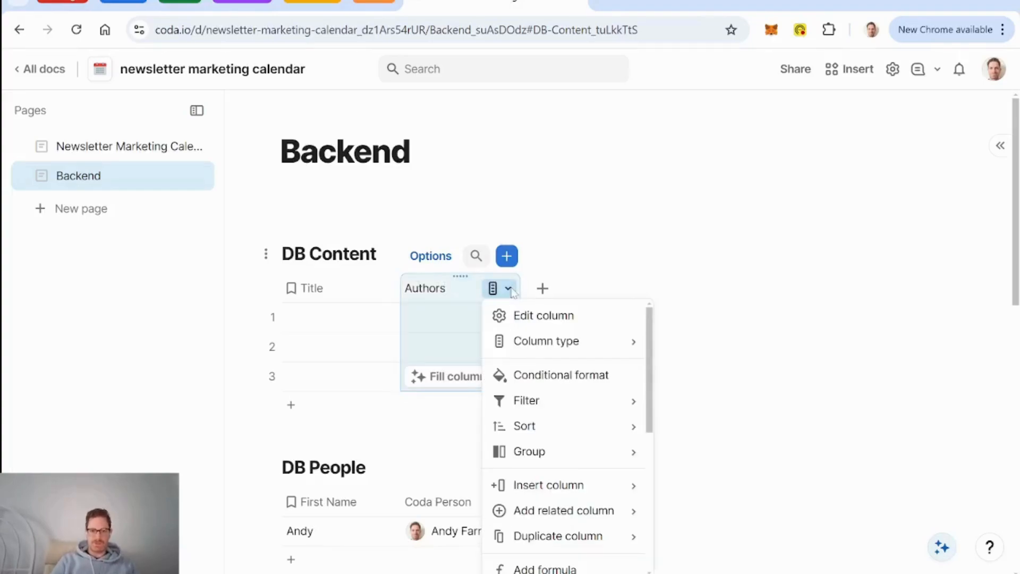
pyautogui.click(541, 315)
pyautogui.scroll(-2, 695, 437)
pyautogui.scroll(-2, 707, 441)
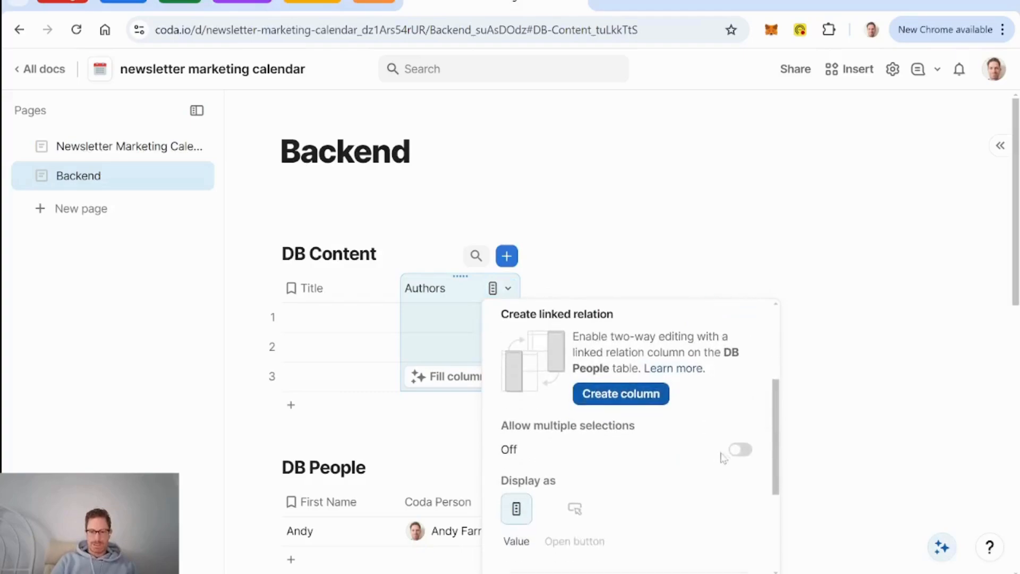
pyautogui.click(740, 449)
pyautogui.click(423, 300)
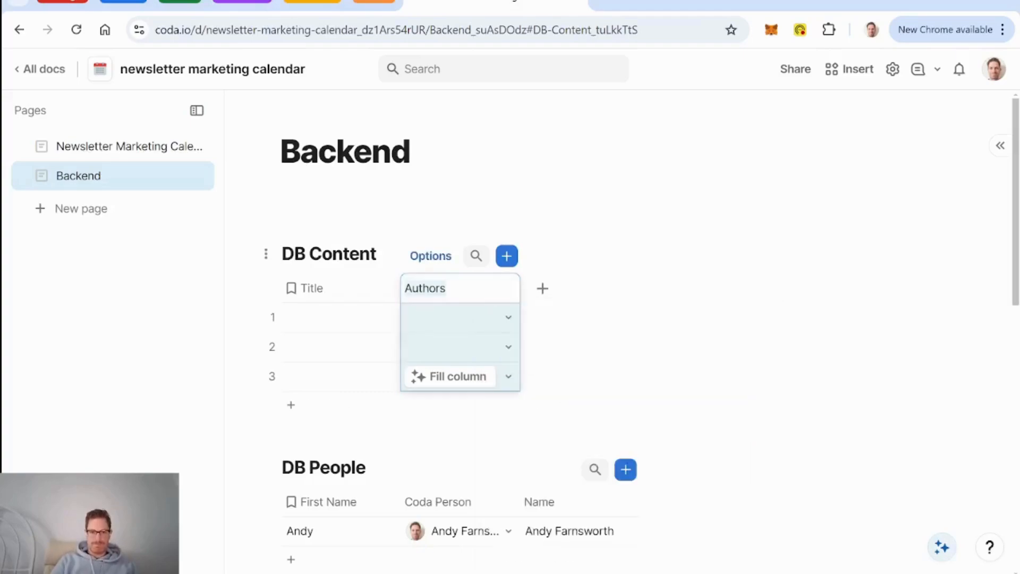
pyautogui.click(330, 292)
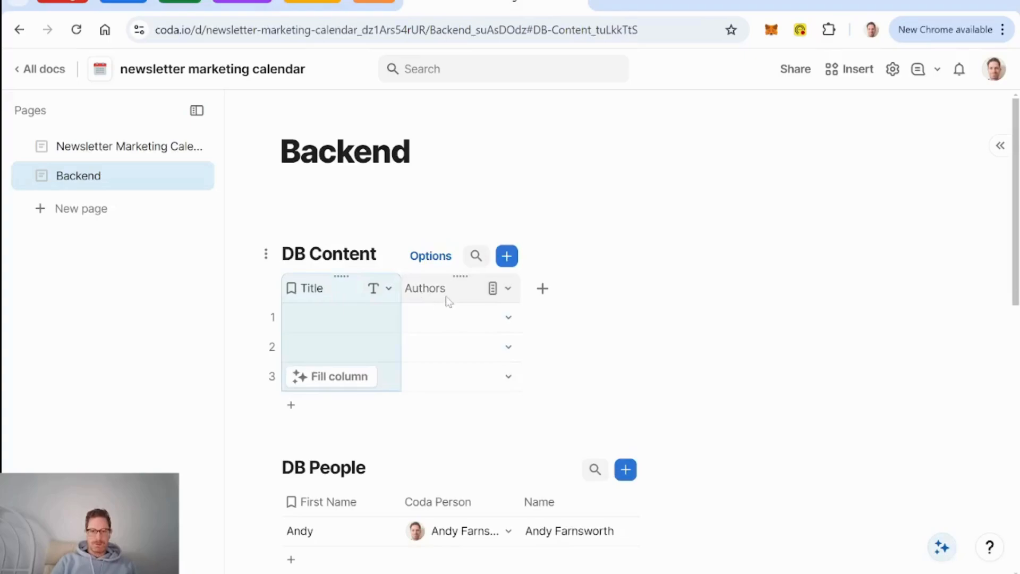
pyautogui.click(327, 322)
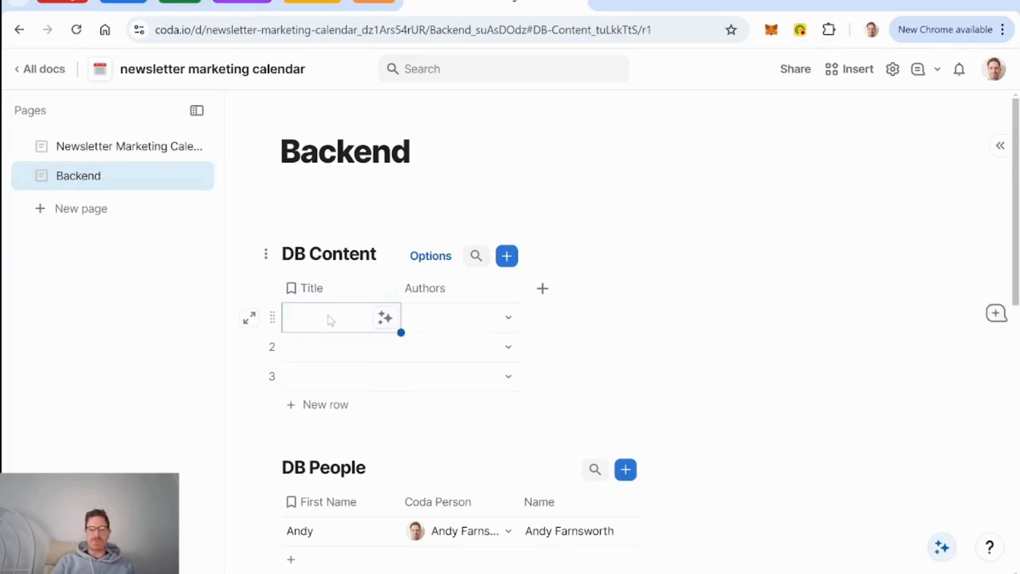
# Step: Enter 'DIY Digital Solutions for Artists and Non-profits' in row 1's Title cell
pyautogui.click(331, 320)
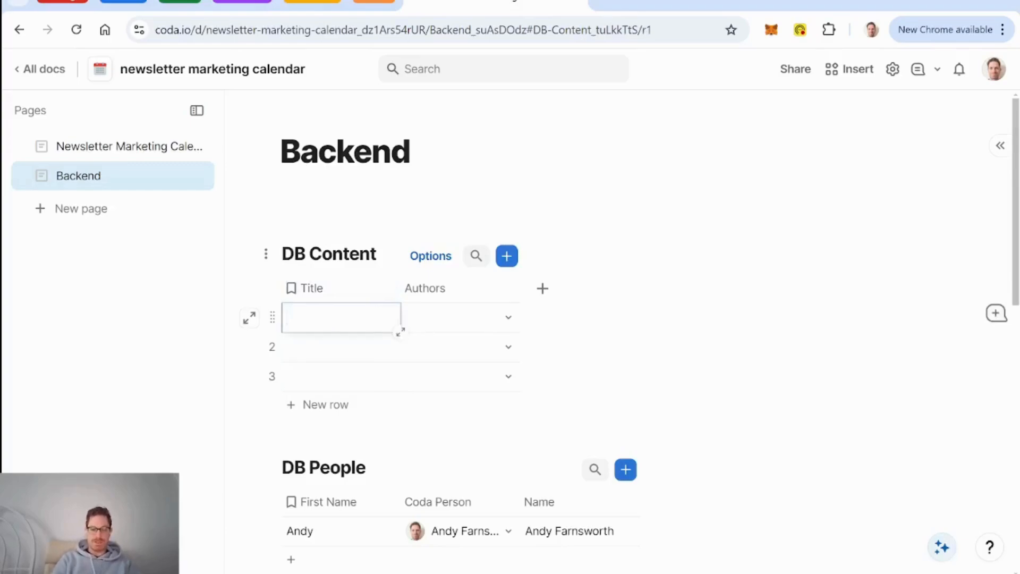
pyautogui.write('DIY Digital Solutions')
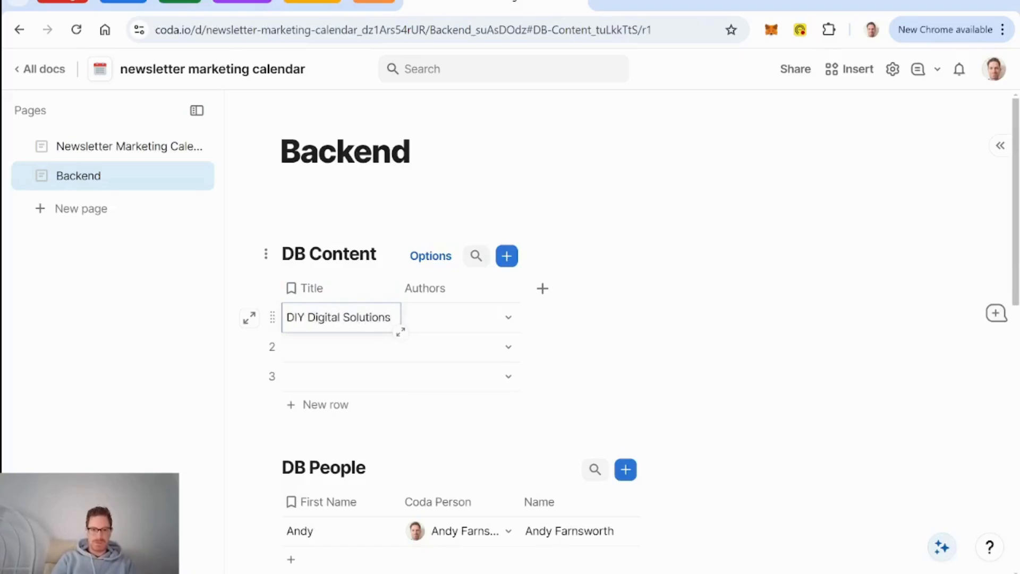
pyautogui.write(' for Art')
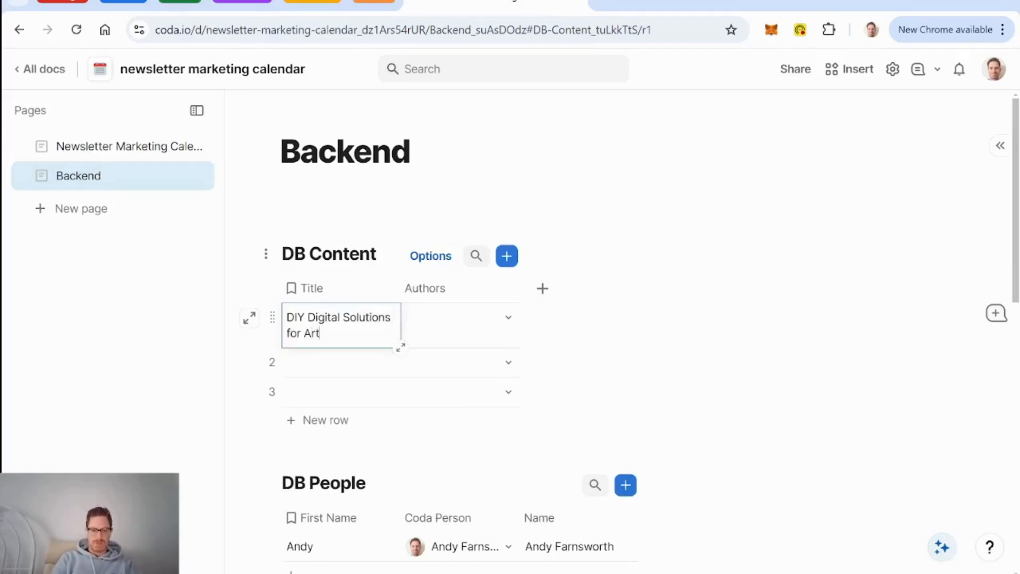
pyautogui.write('ists and N')
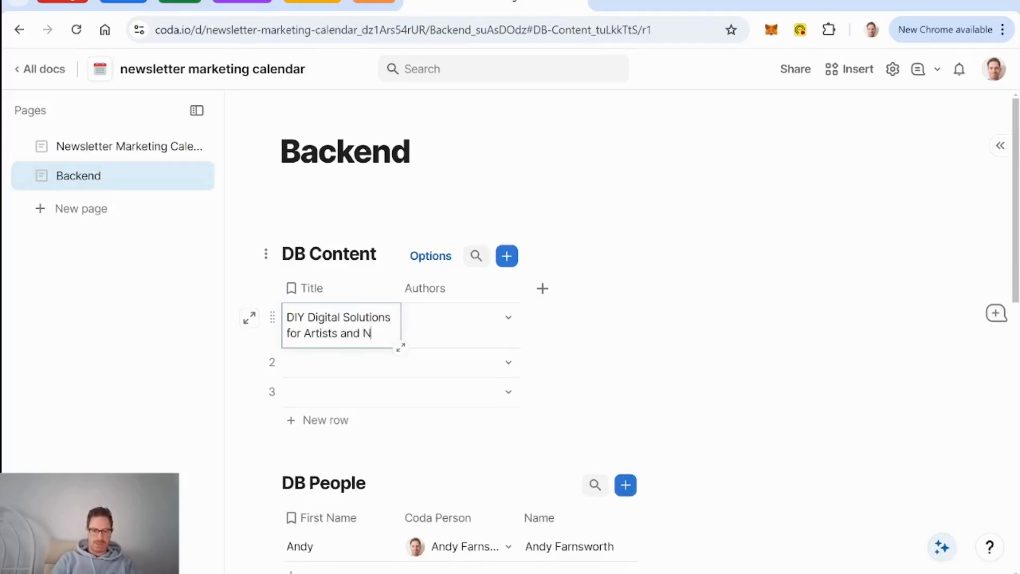
pyautogui.write('on-profits')
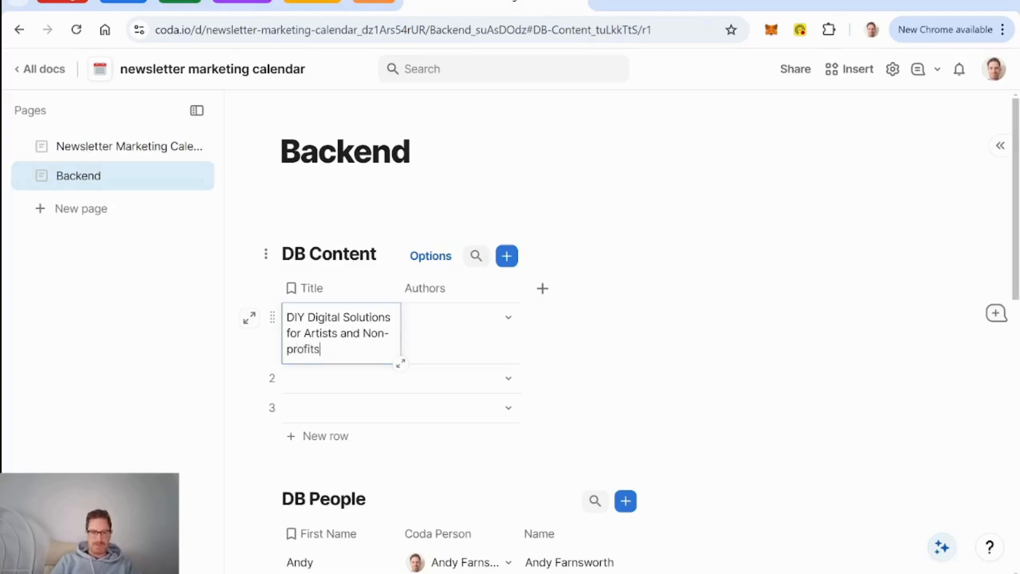
# Step: Add a Description text column and move it between Title and Authors
pyautogui.click(544, 293)
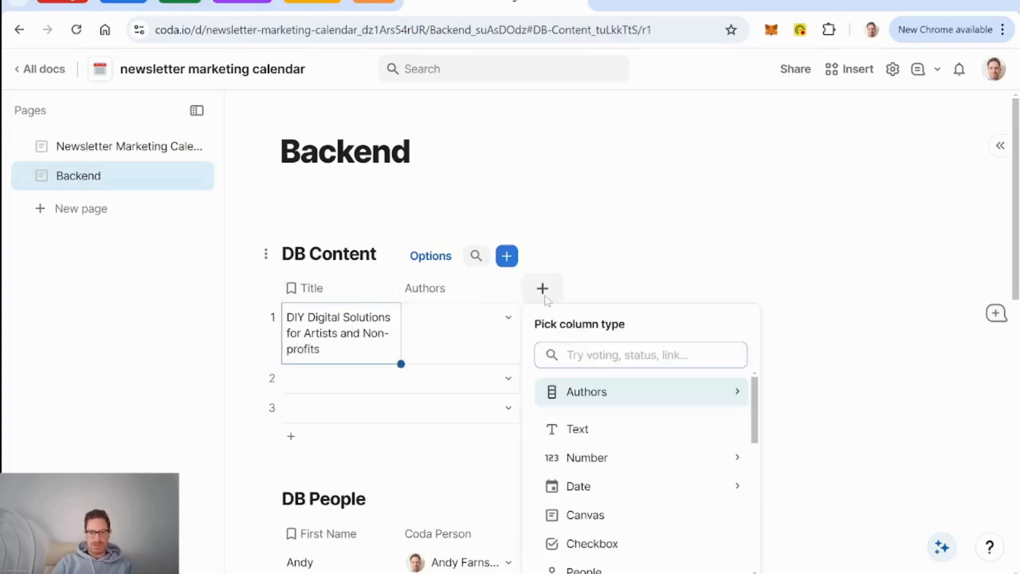
pyautogui.click(578, 429)
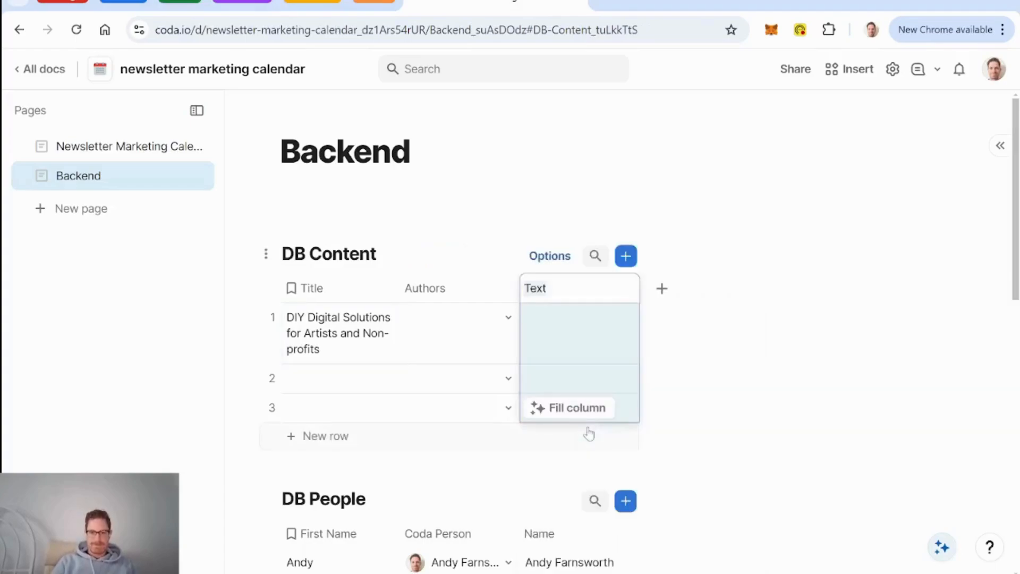
pyautogui.write('Descri')
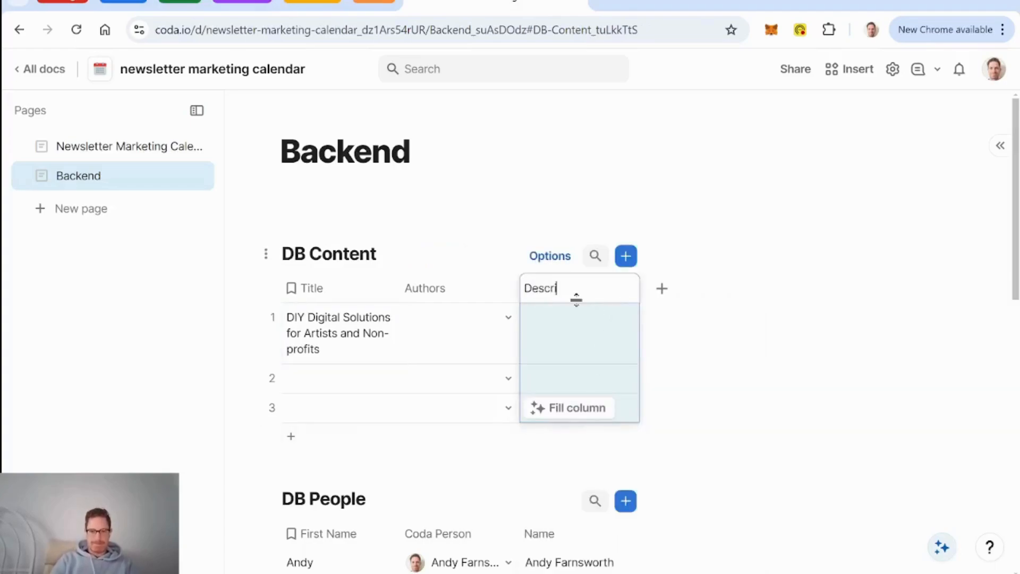
pyautogui.write('ption')
pyautogui.press('Return')
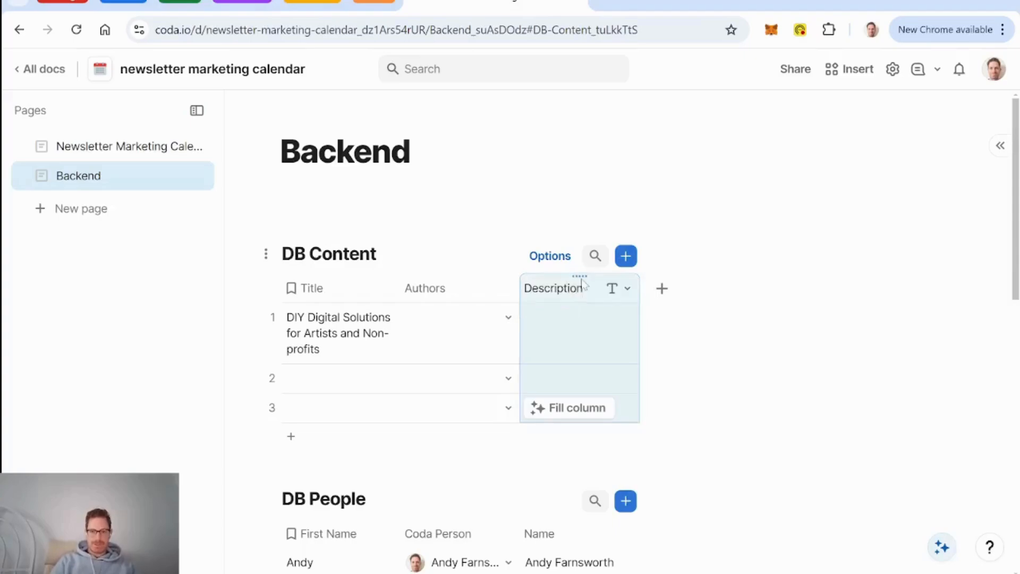
pyautogui.moveTo(580, 275); pyautogui.dragTo(430, 274)
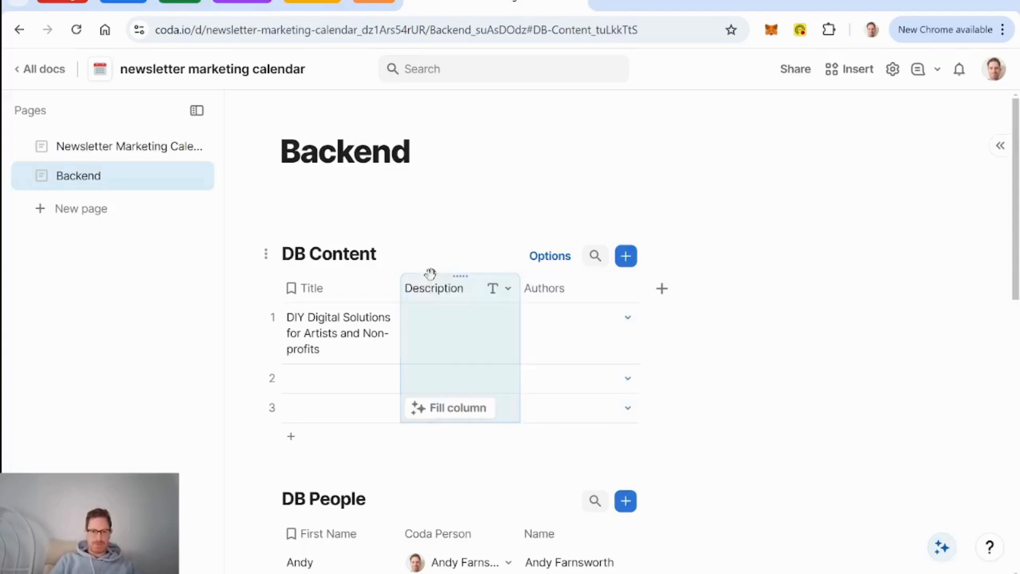
# Step: Describe row 1 as 'a workshop delivered in partnership with Business & Arts NL' and delete empty rows 2–3
pyautogui.click(440, 346)
pyautogui.click(440, 346)
pyautogui.write('a w')
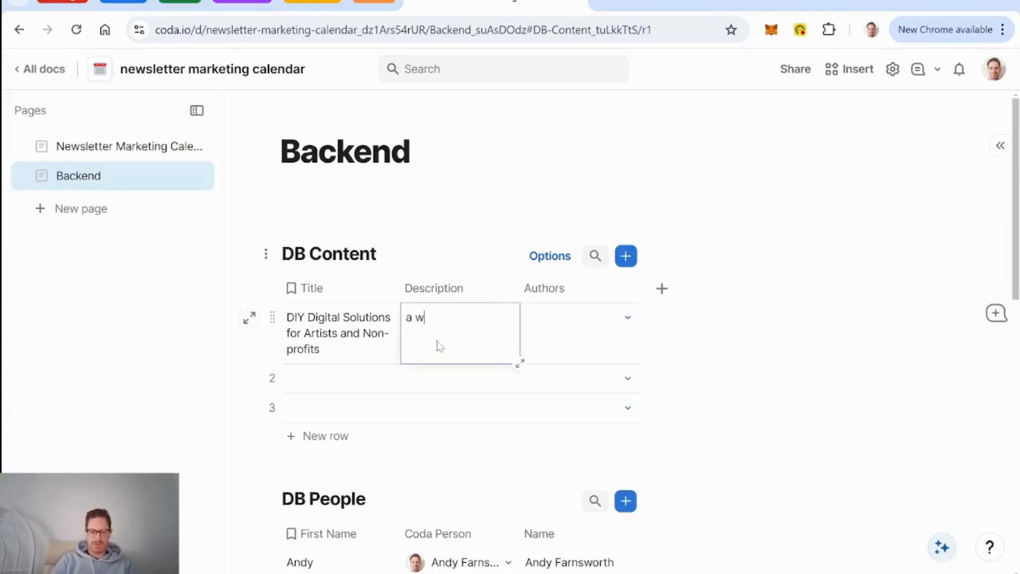
pyautogui.write('orkshop delive')
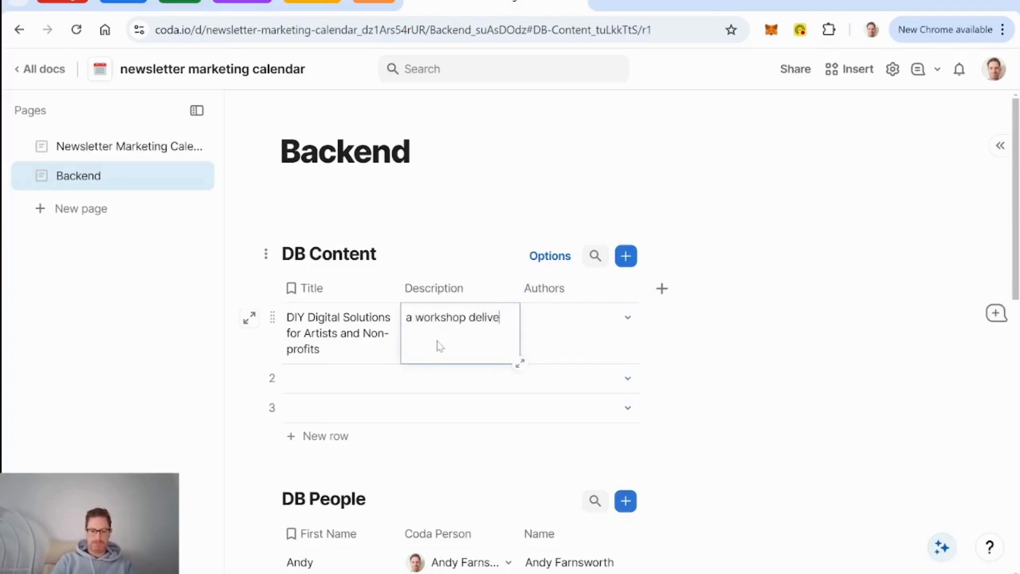
pyautogui.write('red in partnership')
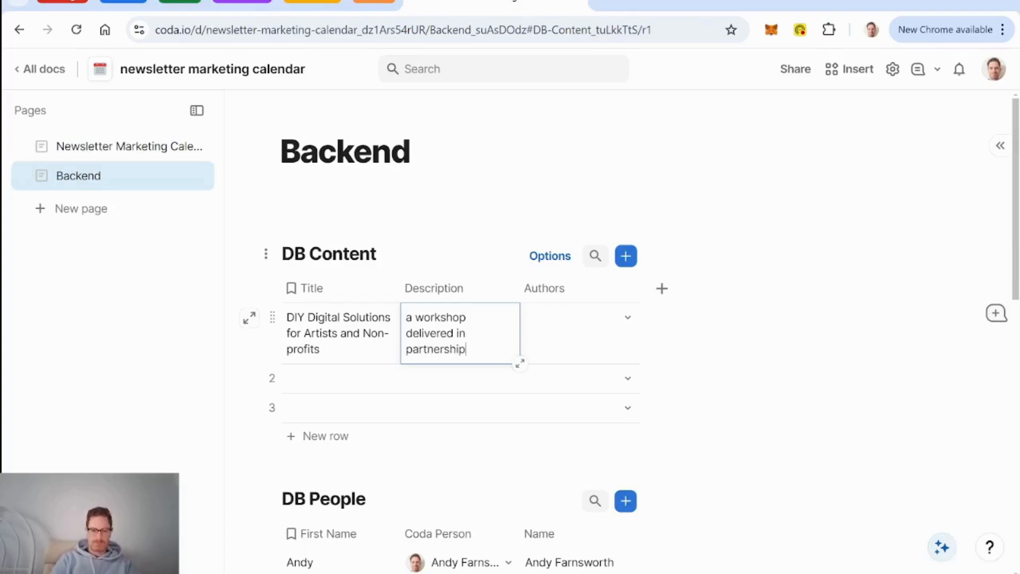
pyautogui.write(' with Business & Arts NL')
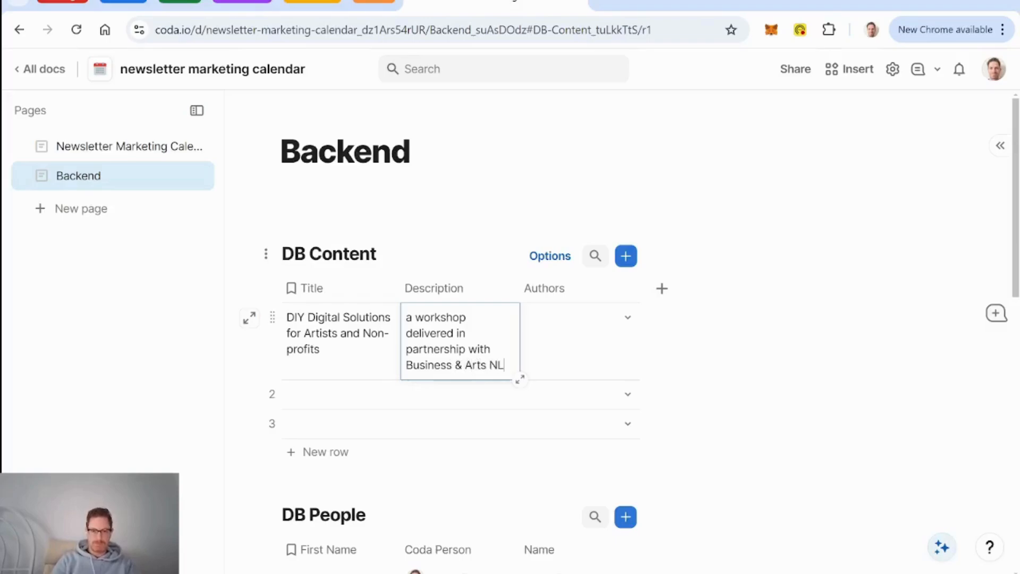
pyautogui.click(272, 394)
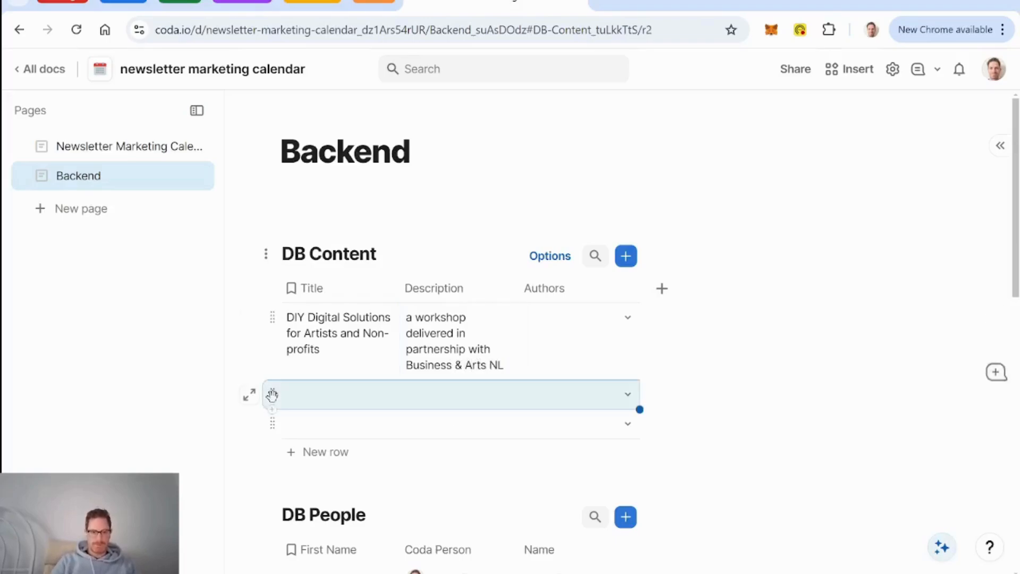
pyautogui.keyDown('shift'); pyautogui.click(274, 424); pyautogui.keyUp('shift')
pyautogui.press('Delete')
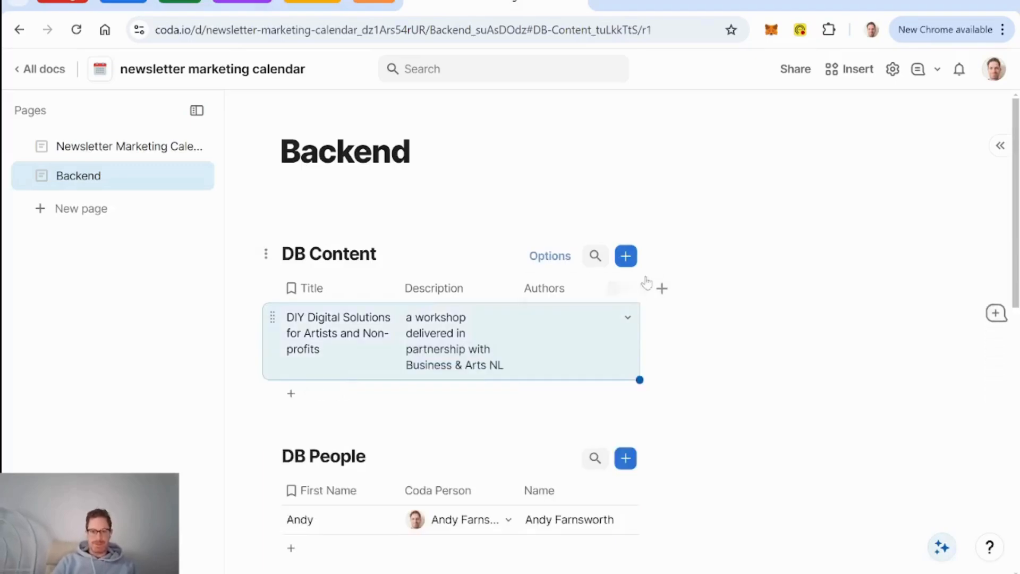
# Step: Choose the single DB People person in row 1's Authors dropdown
pyautogui.click(618, 323)
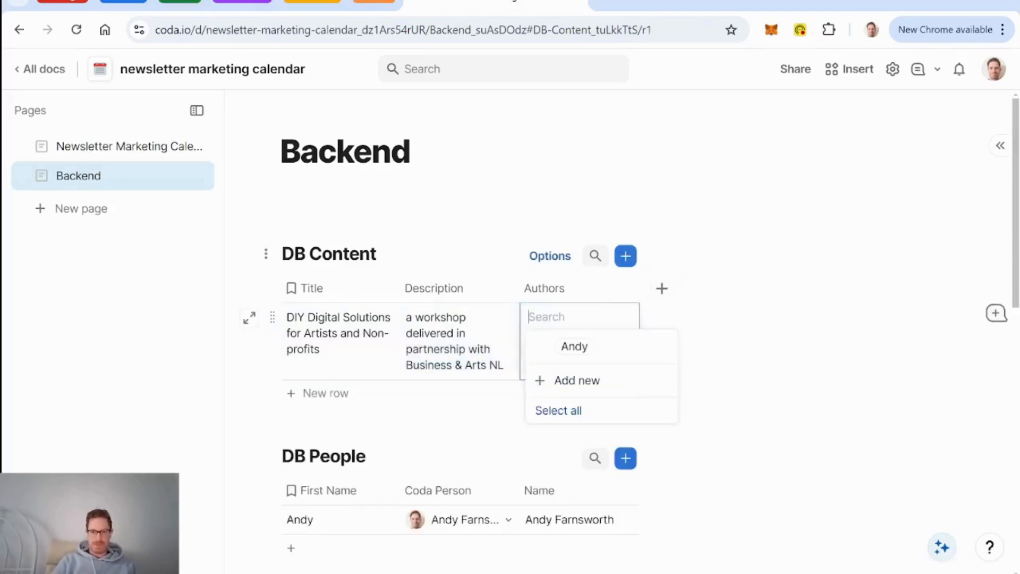
pyautogui.click(599, 348)
pyautogui.click(574, 299)
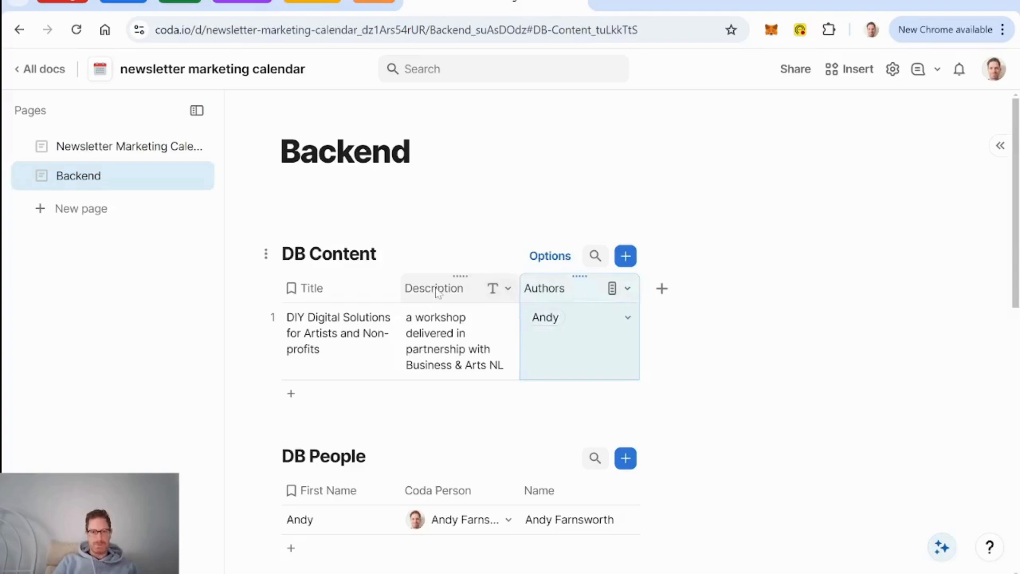
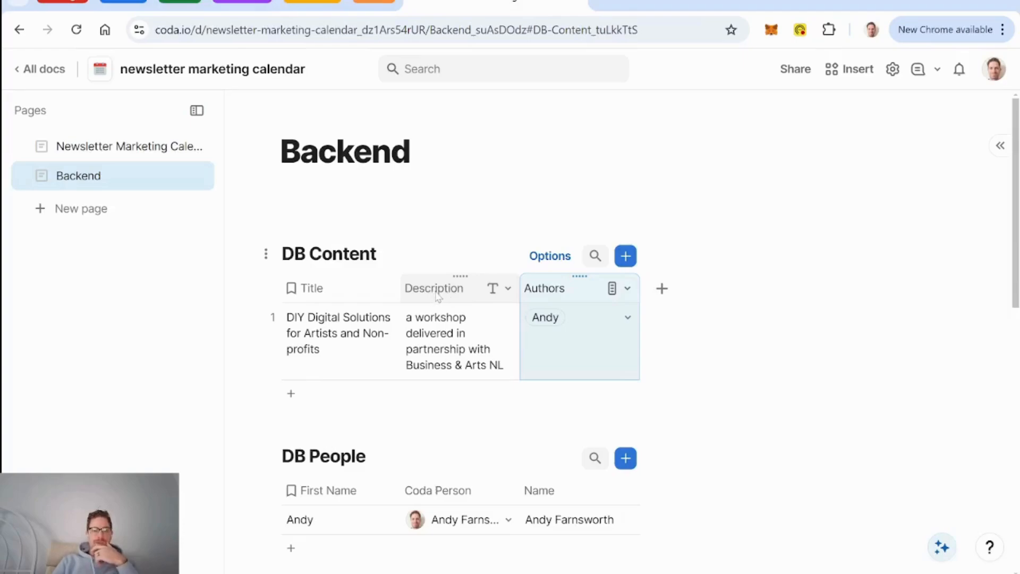
# Step: Add a preset Status select-list column after Authors in the DB Content table
pyautogui.click(662, 289)
pyautogui.write('sele')
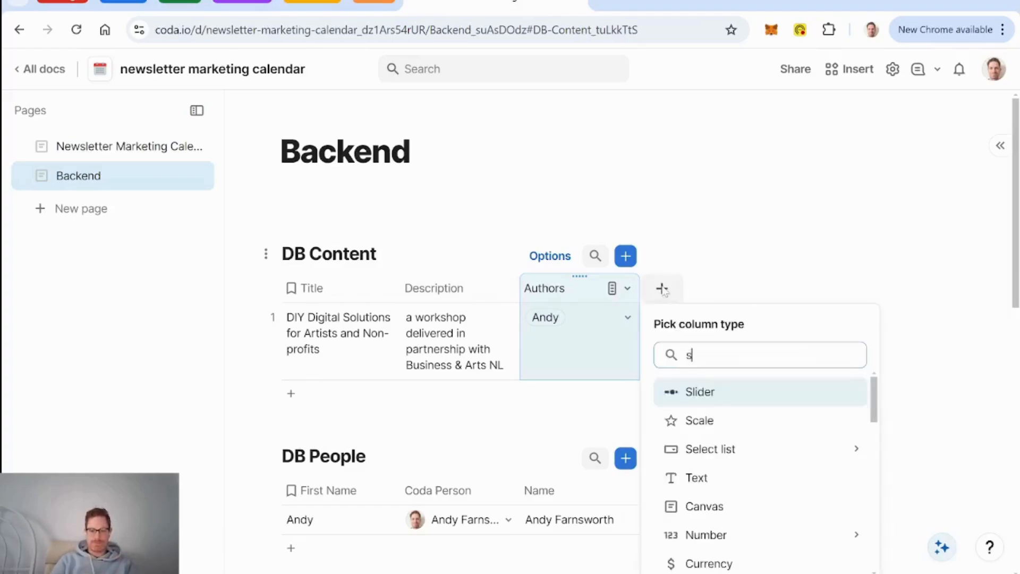
pyautogui.moveTo(755, 394)
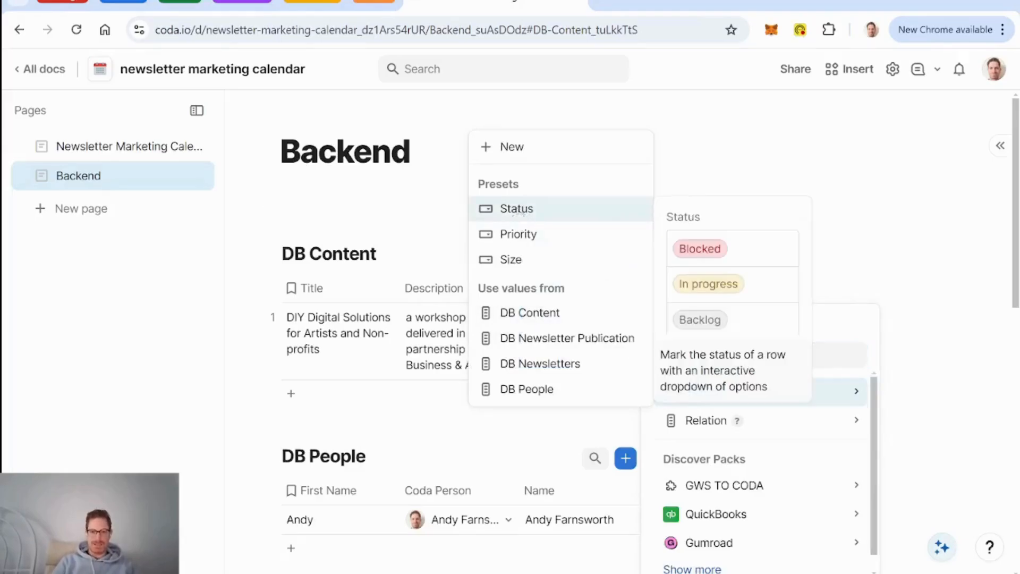
pyautogui.click(520, 215)
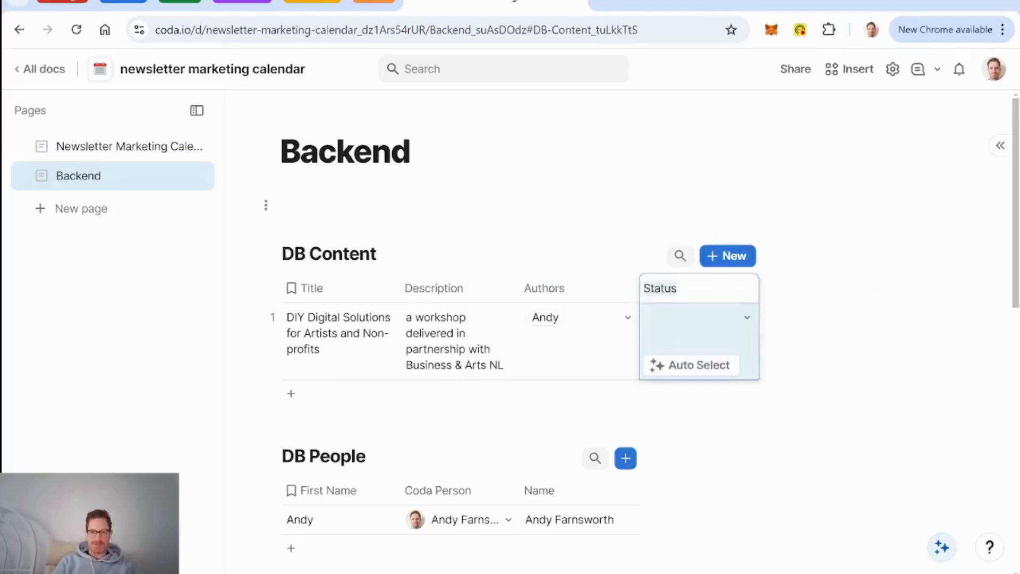
# Step: In the Status column settings, rename Not started to Drafting and colour it blue
pyautogui.click(598, 290)
pyautogui.click(733, 290)
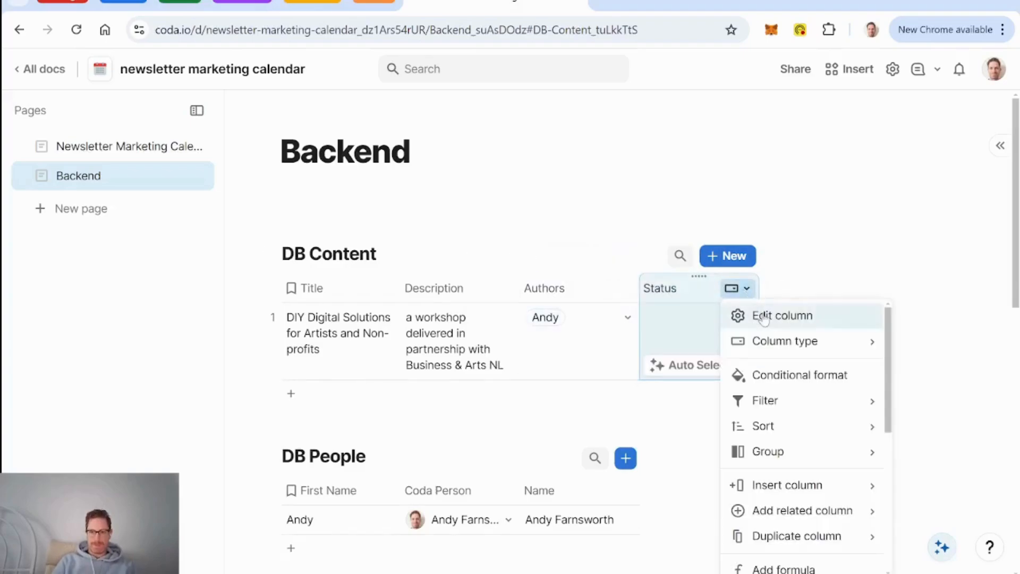
pyautogui.click(766, 316)
pyautogui.scroll(-2, 894, 404)
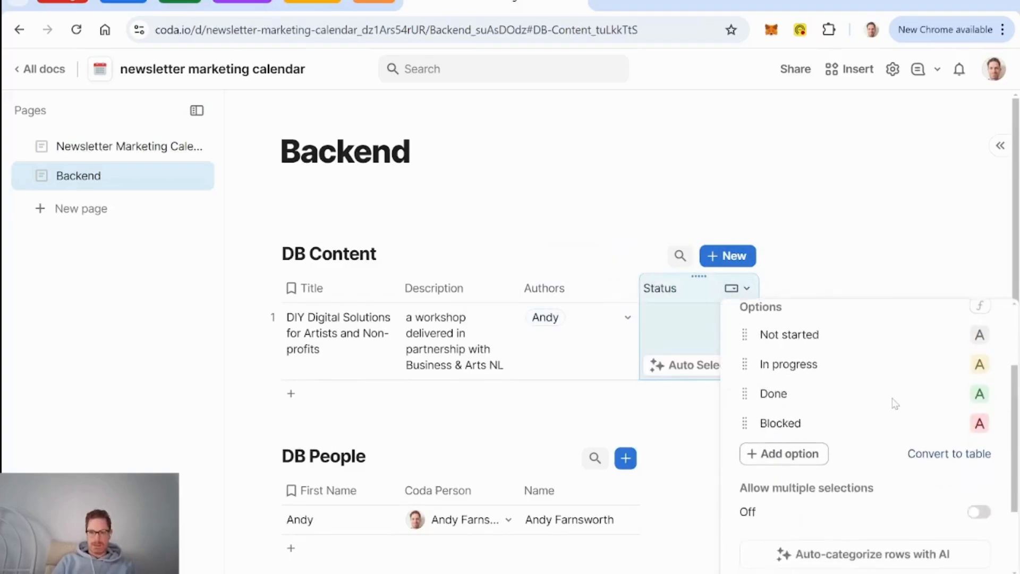
pyautogui.click(977, 336)
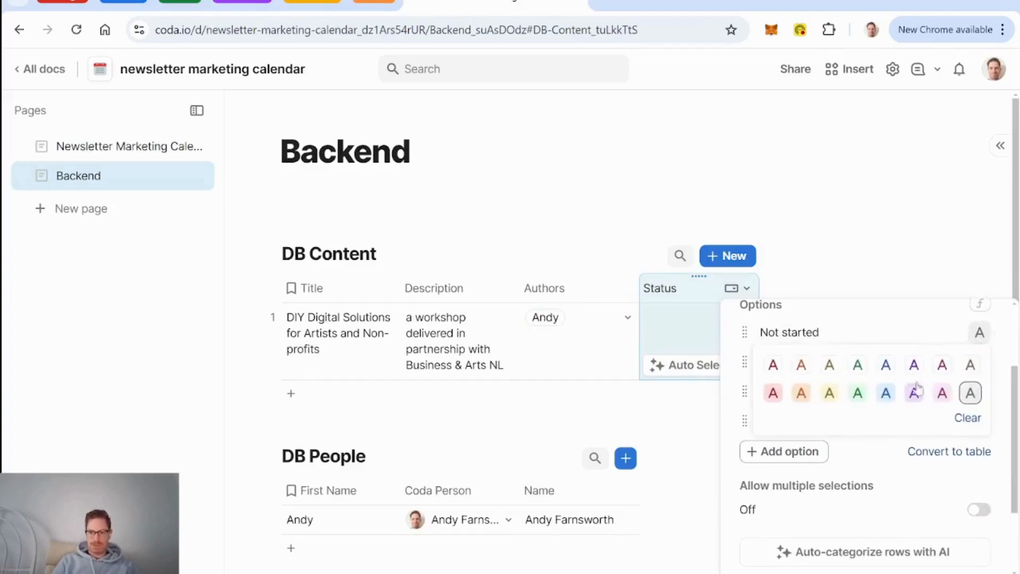
pyautogui.click(821, 334)
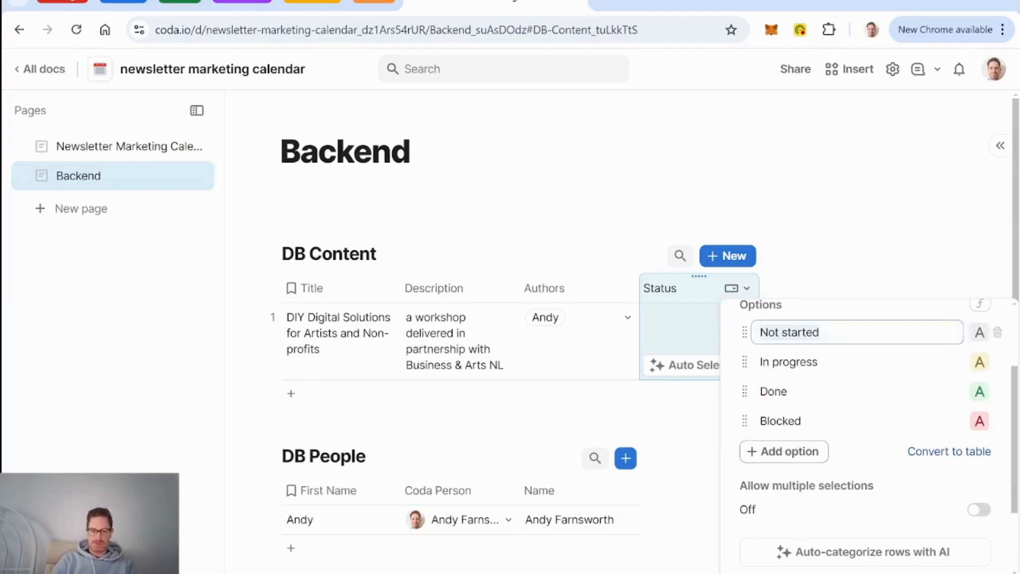
pyautogui.write('Drafting')
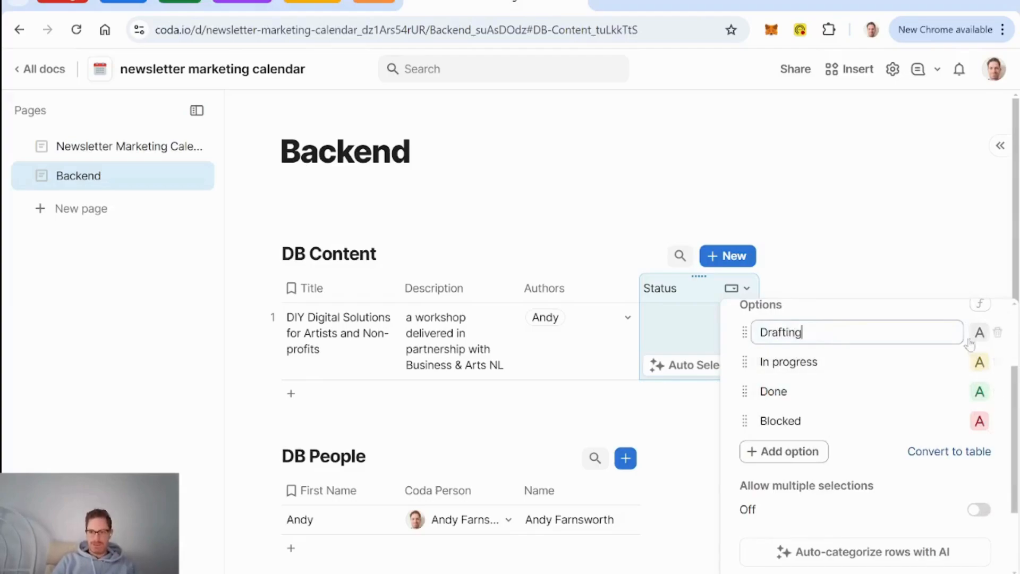
pyautogui.click(978, 335)
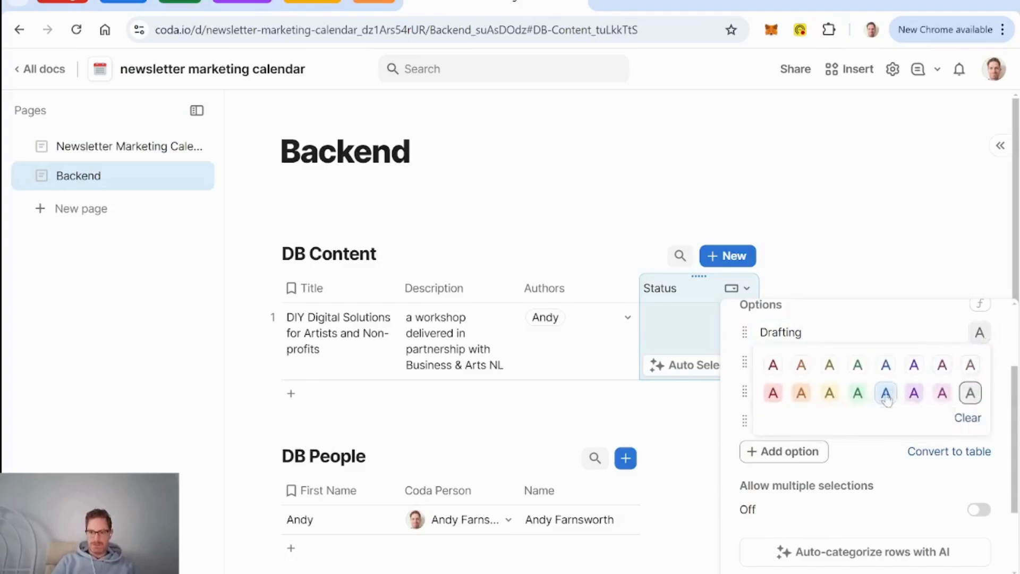
pyautogui.click(886, 394)
# Step: Rename the In progress option to Published and make it green
pyautogui.click(979, 363)
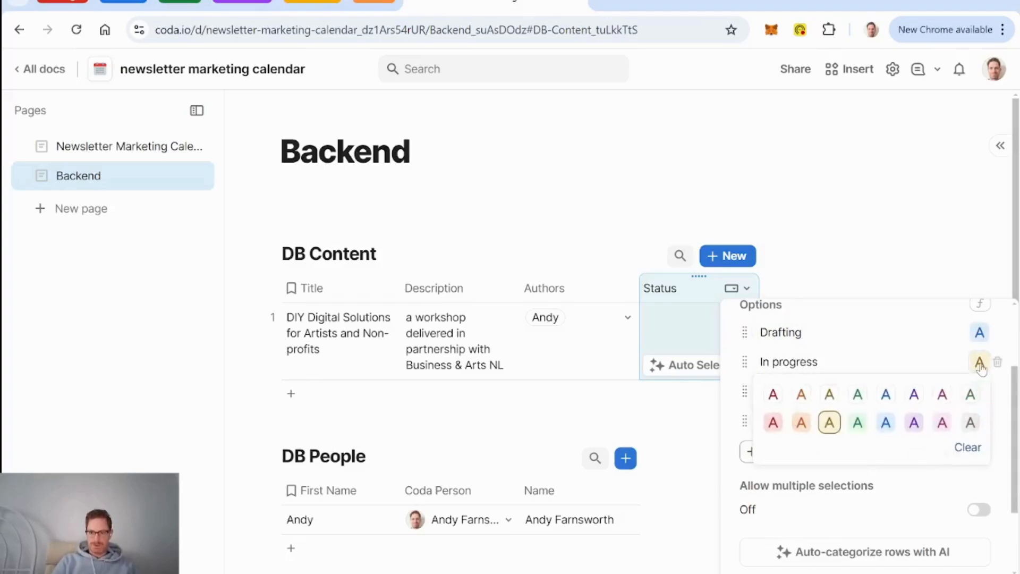
pyautogui.click(829, 363)
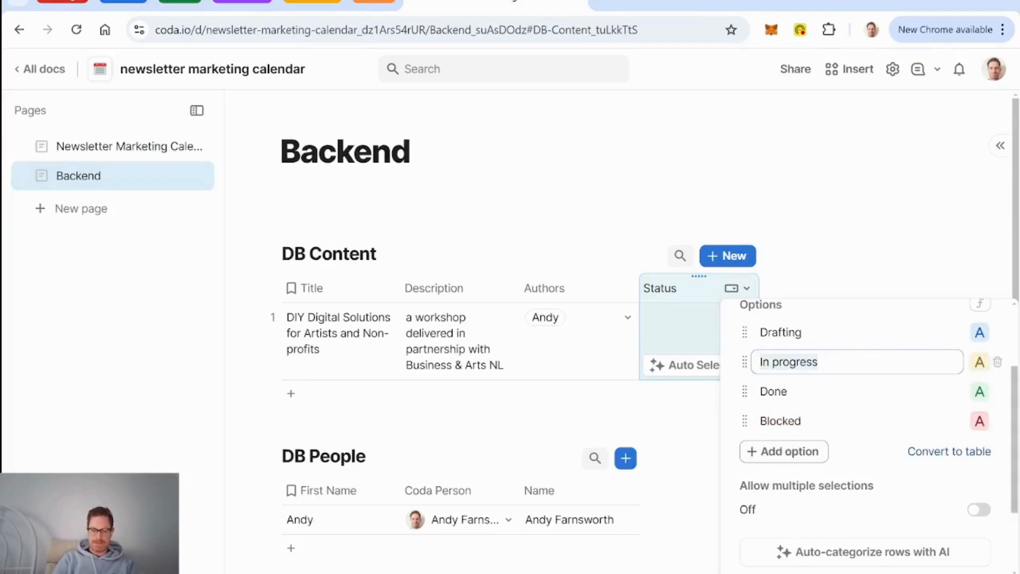
pyautogui.write('Publis')
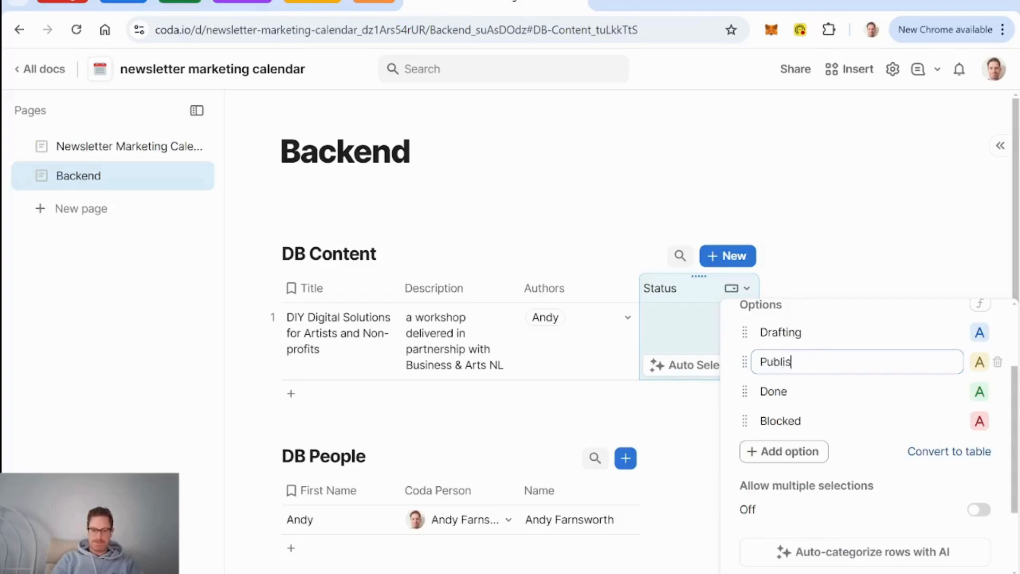
pyautogui.write('hed')
pyautogui.click(979, 362)
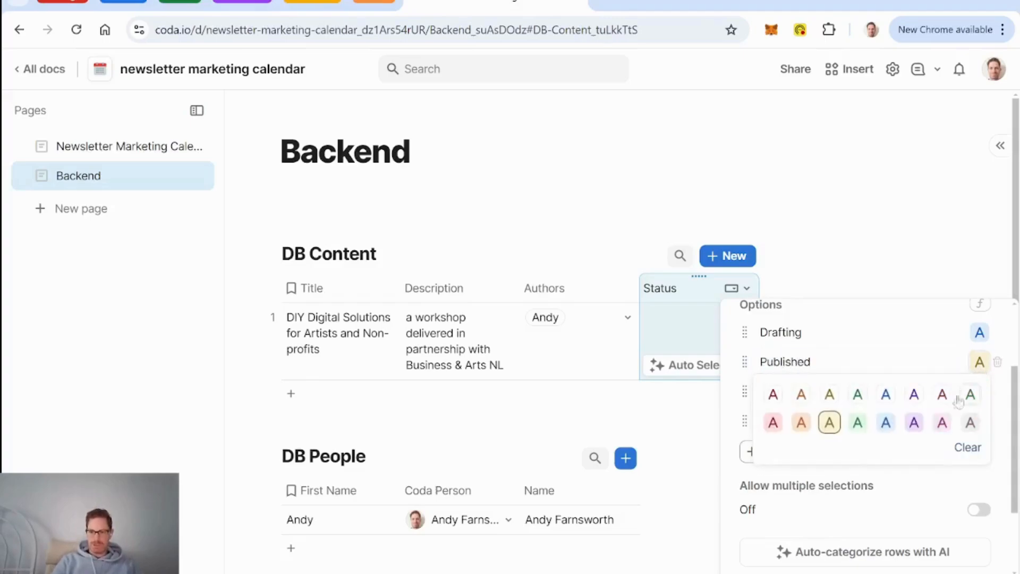
pyautogui.click(857, 419)
# Step: Delete the Done option, rename Blocked to Reviewing and move it above Published
pyautogui.click(783, 392)
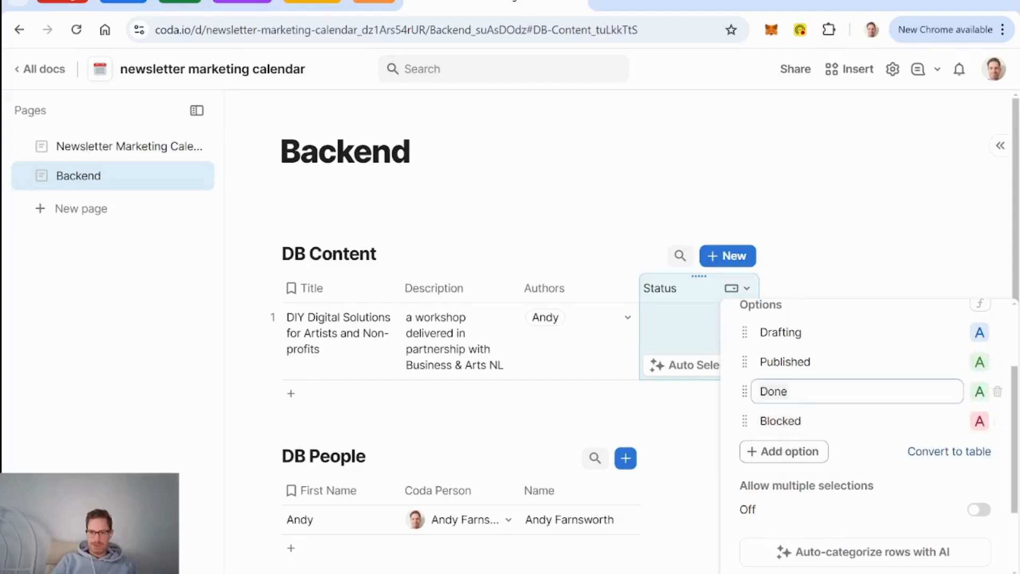
pyautogui.click(996, 392)
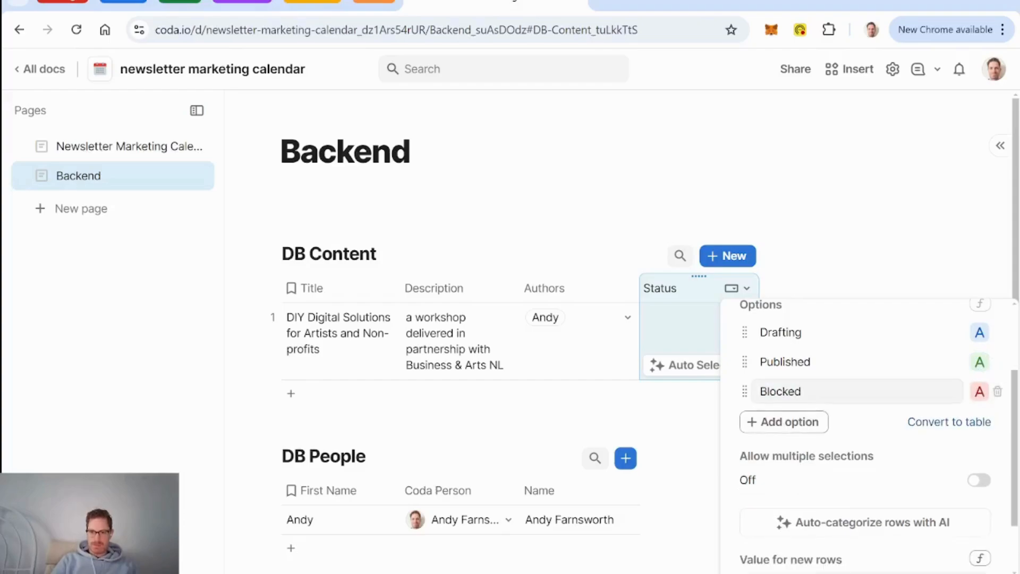
pyautogui.write('Reviewing')
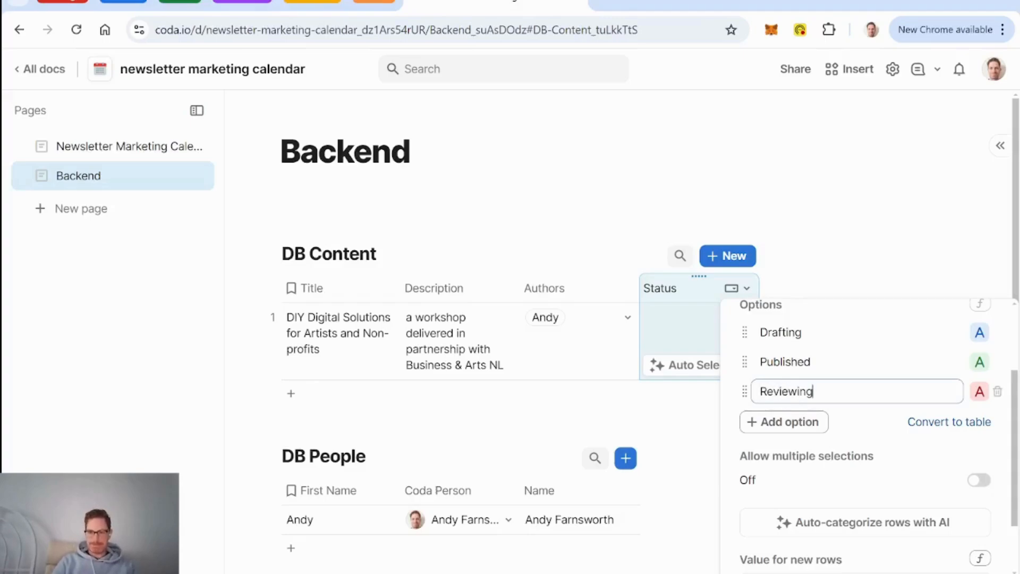
pyautogui.moveTo(744, 391); pyautogui.dragTo(745, 362)
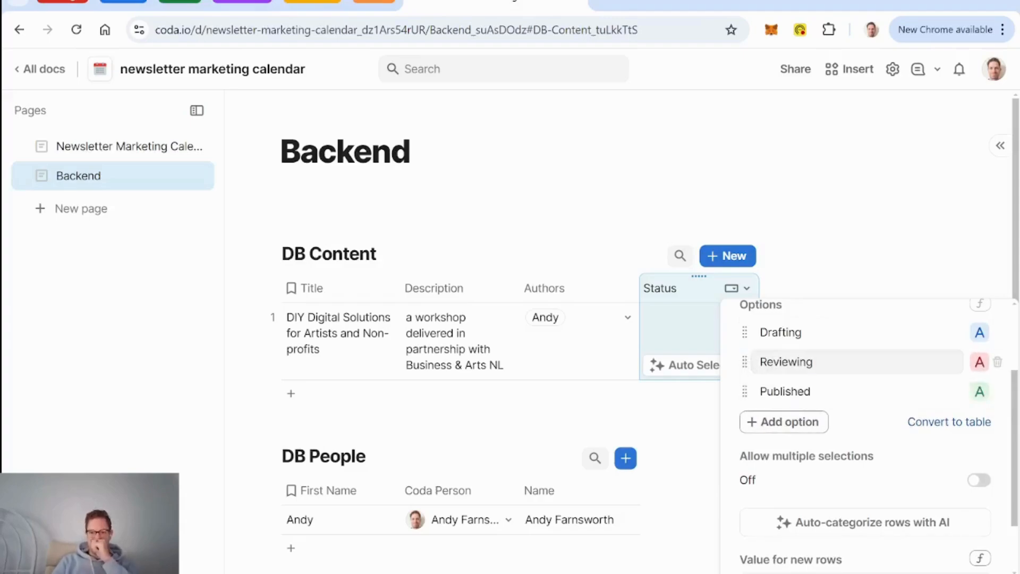
# Step: Add a new Backlog status option and give it a colour
pyautogui.click(813, 425)
pyautogui.write('Backlog')
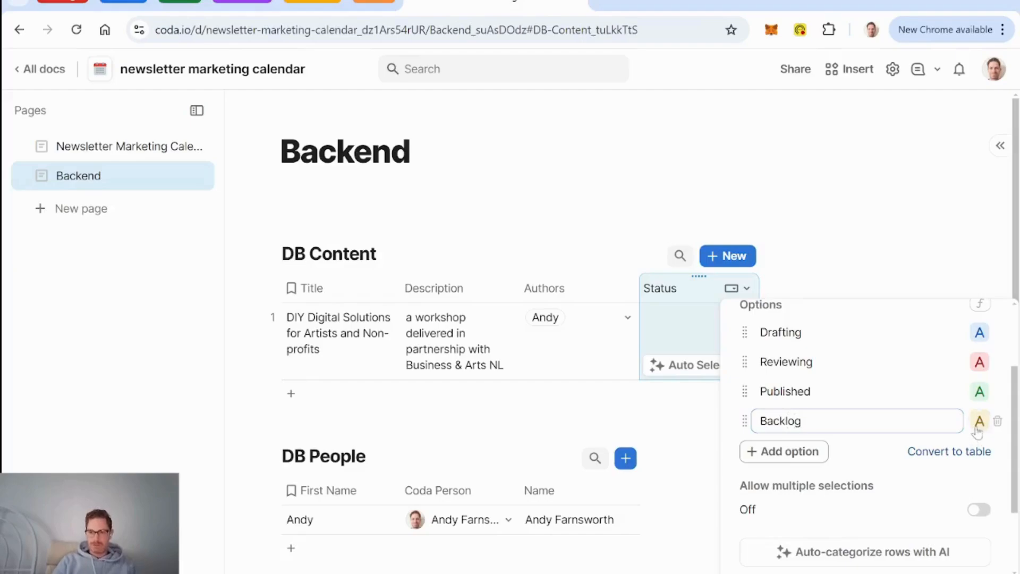
pyautogui.press('Return')
pyautogui.click(995, 422)
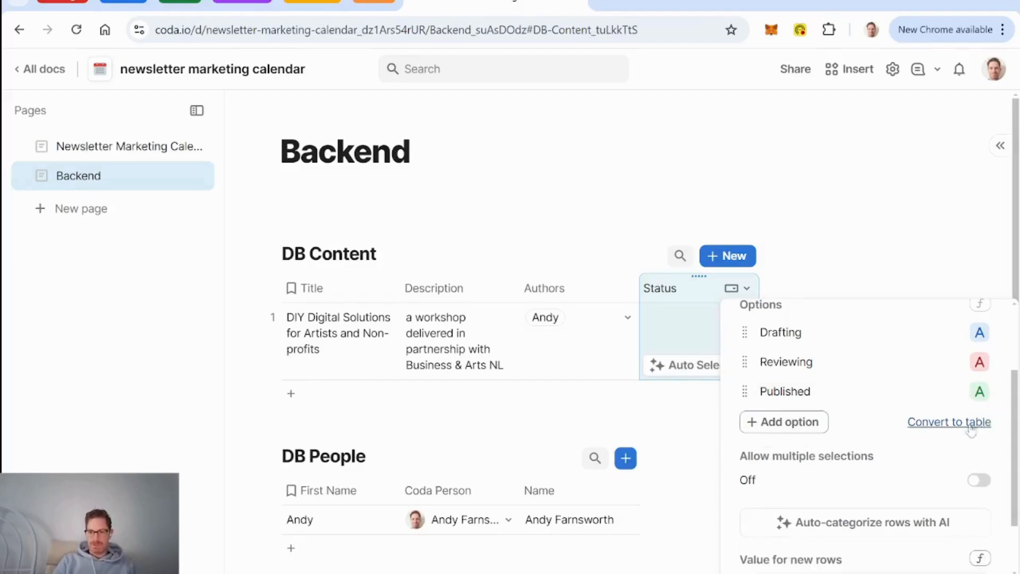
pyautogui.click(808, 423)
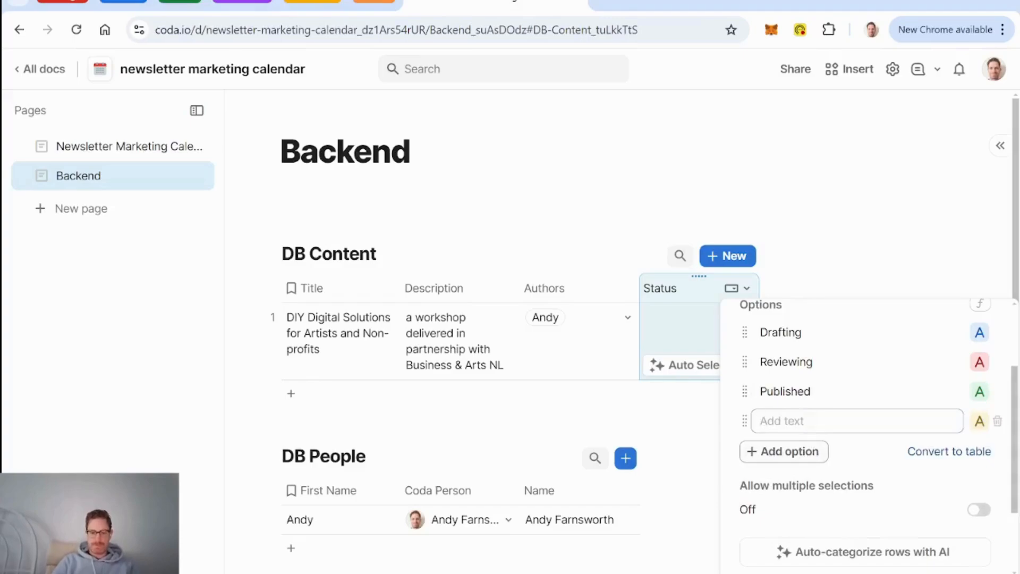
pyautogui.write('Backlog')
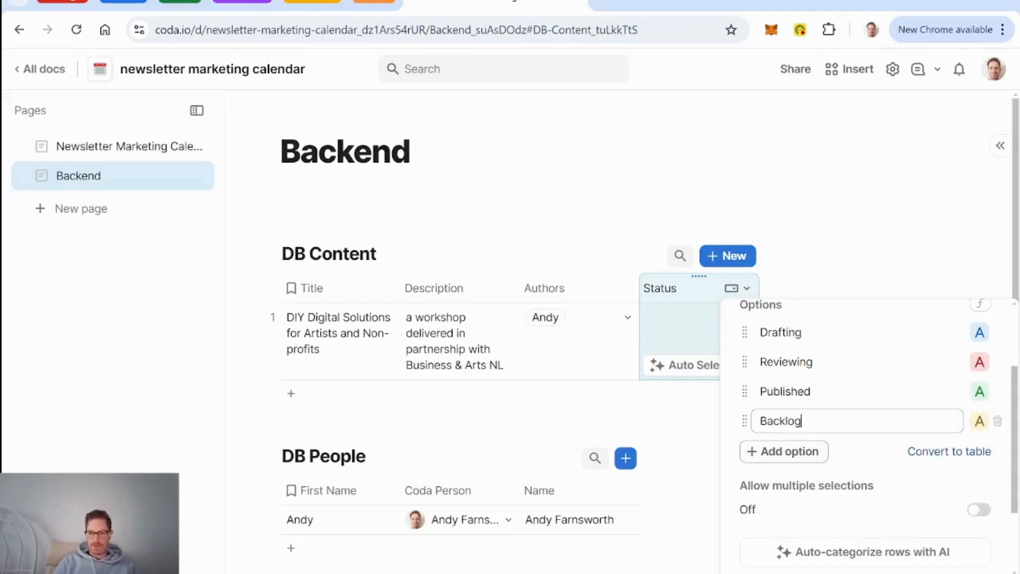
pyautogui.click(980, 421)
pyautogui.click(966, 481)
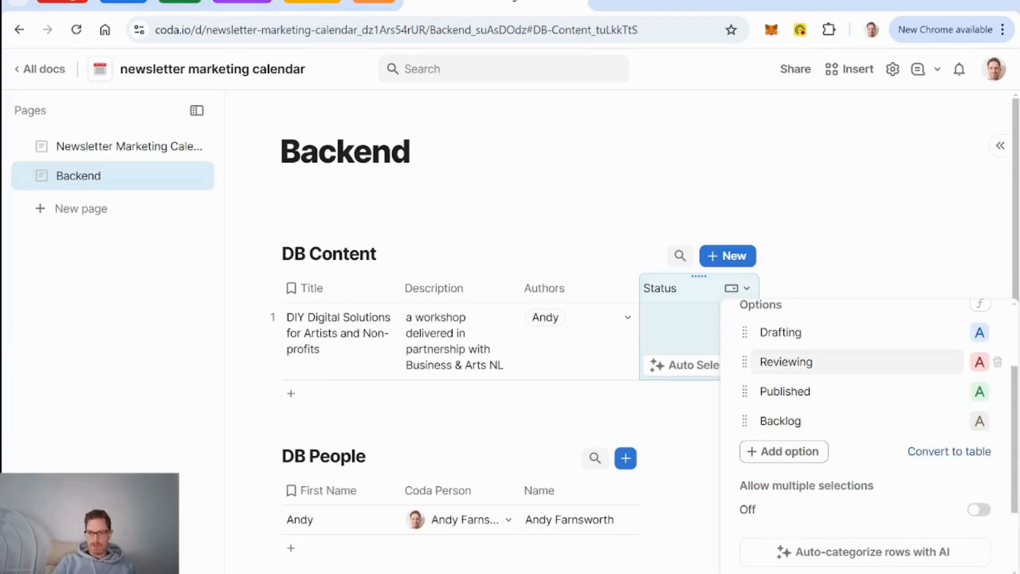
# Step: Recolour Drafting green, Published gray and Backlog blue, then move Backlog to the top
pyautogui.click(979, 333)
pyautogui.click(853, 391)
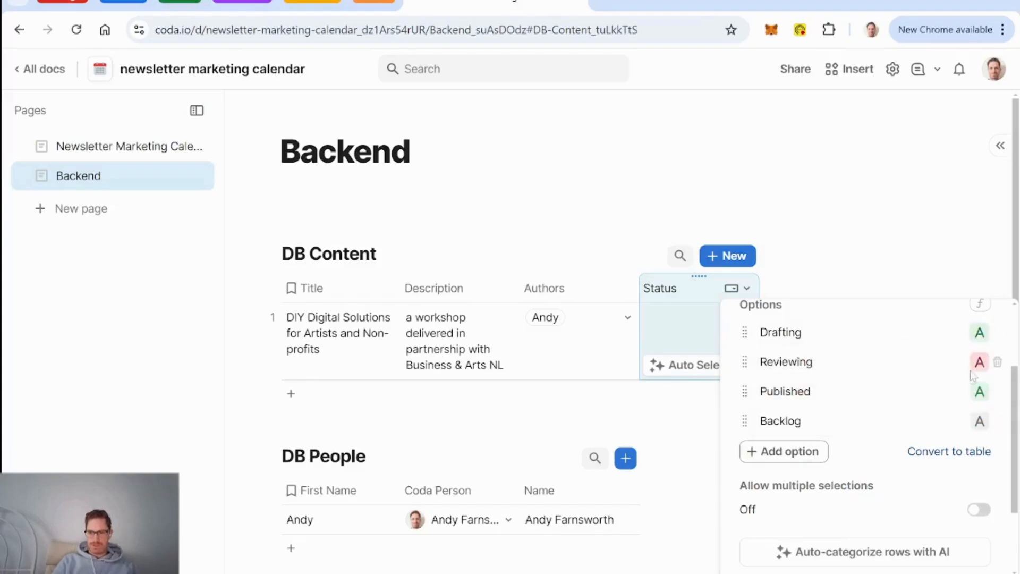
pyautogui.click(980, 392)
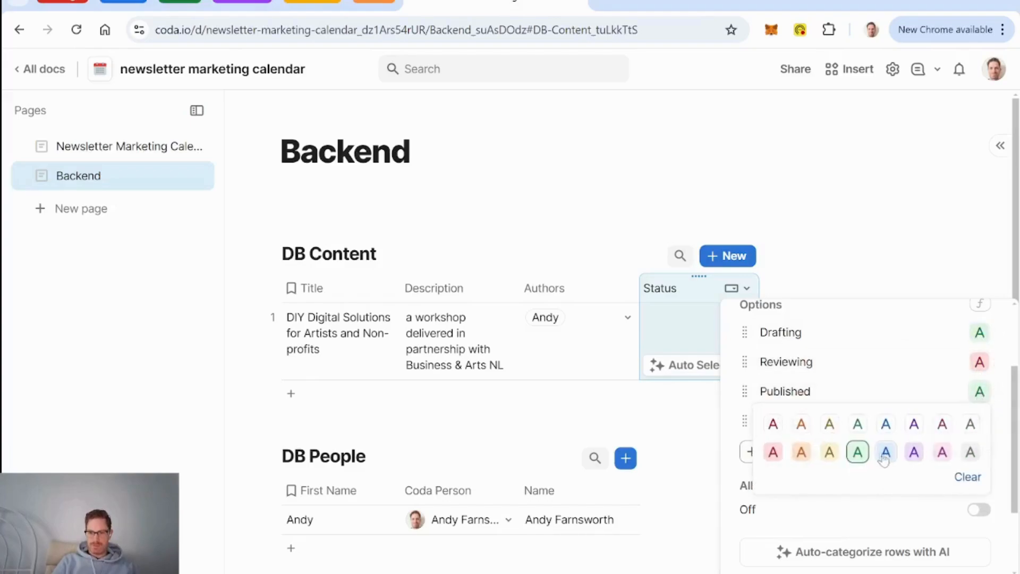
pyautogui.click(971, 452)
pyautogui.click(980, 421)
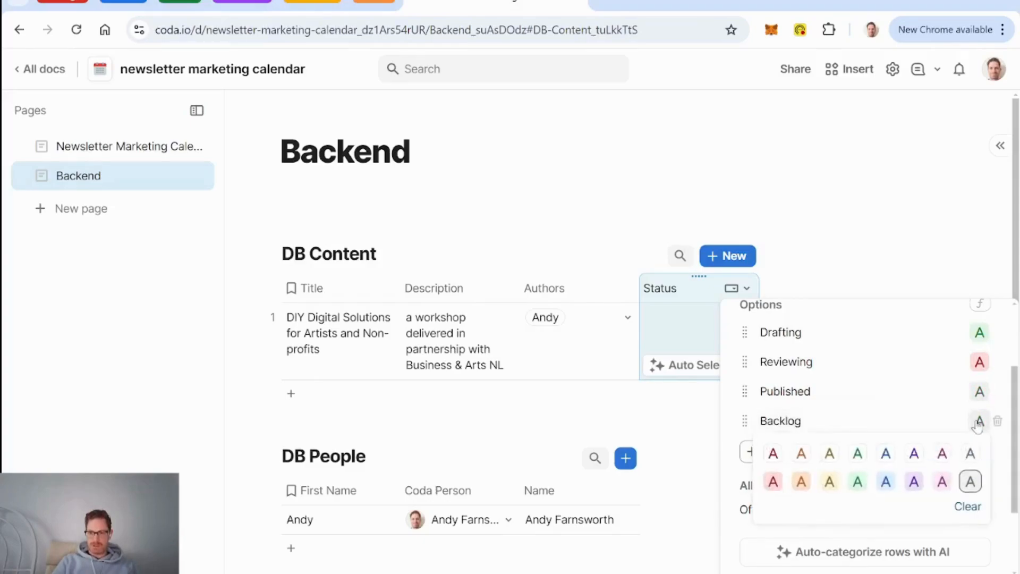
pyautogui.click(896, 485)
pyautogui.moveTo(745, 421); pyautogui.dragTo(745, 332)
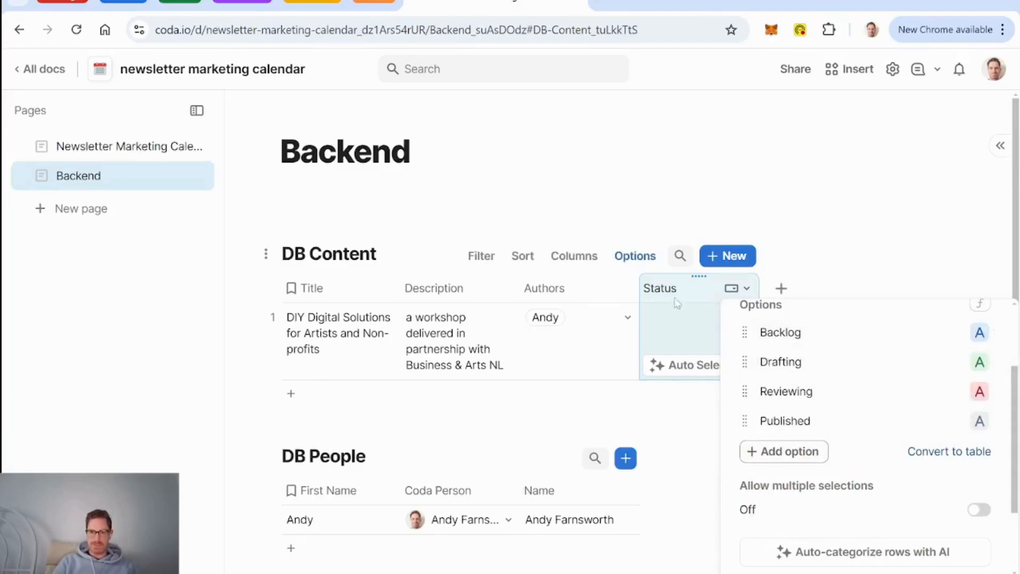
# Step: Set Backlog as the default Status for new rows and apply it to the blank row
pyautogui.click(744, 292)
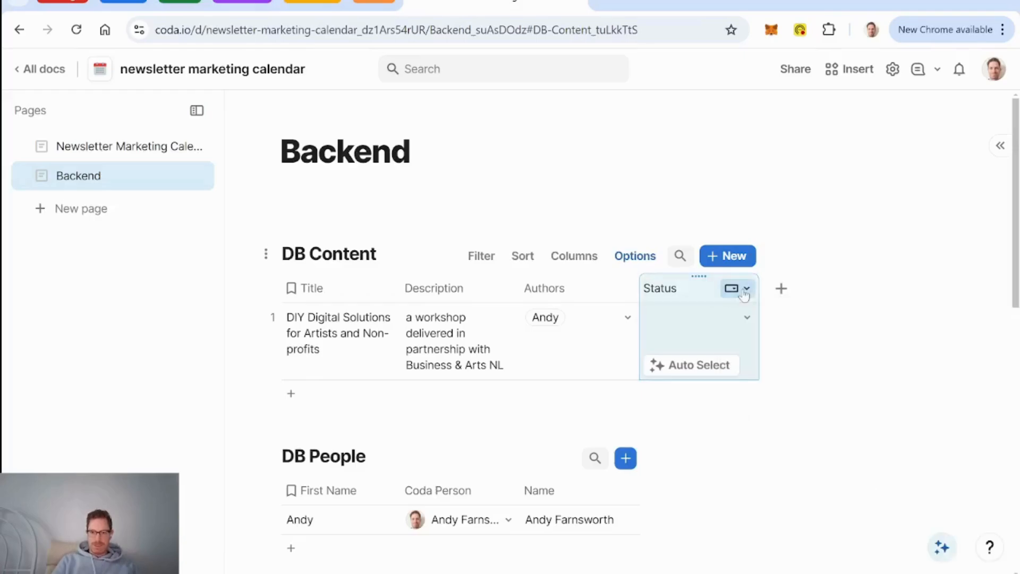
pyautogui.click(746, 289)
pyautogui.click(770, 315)
pyautogui.scroll(-4, 842, 405)
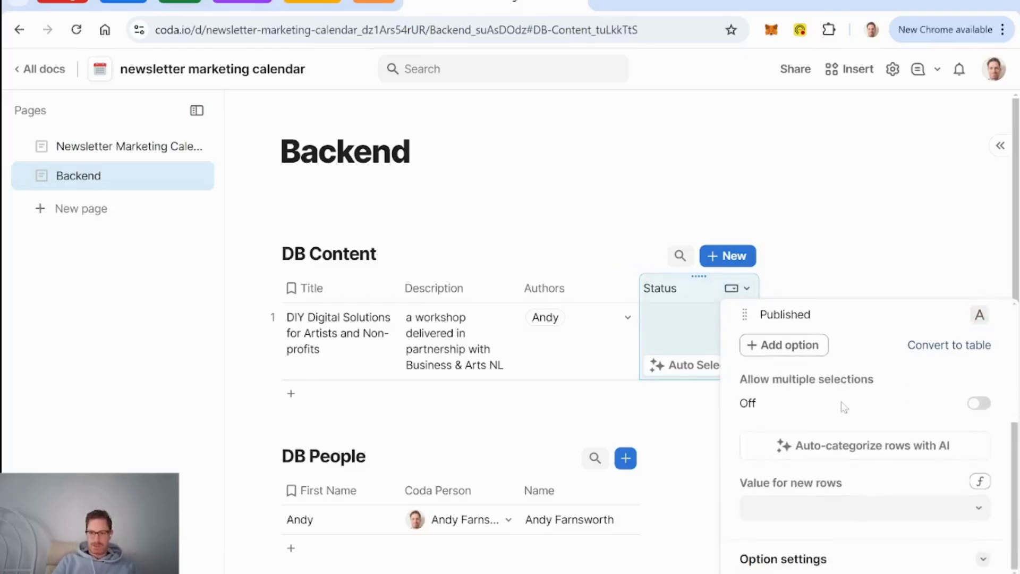
pyautogui.click(832, 507)
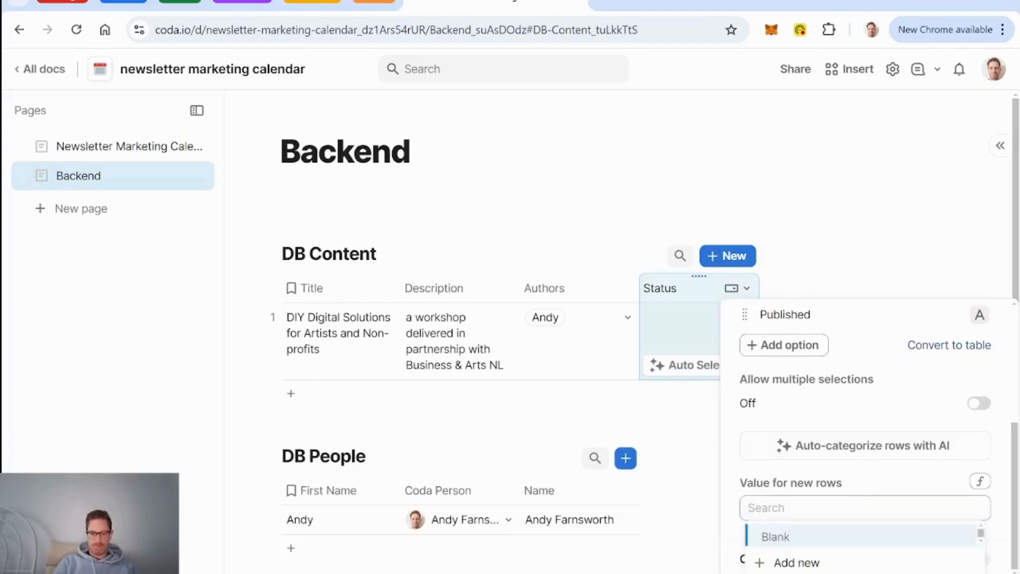
pyautogui.write('bac')
pyautogui.press('Return')
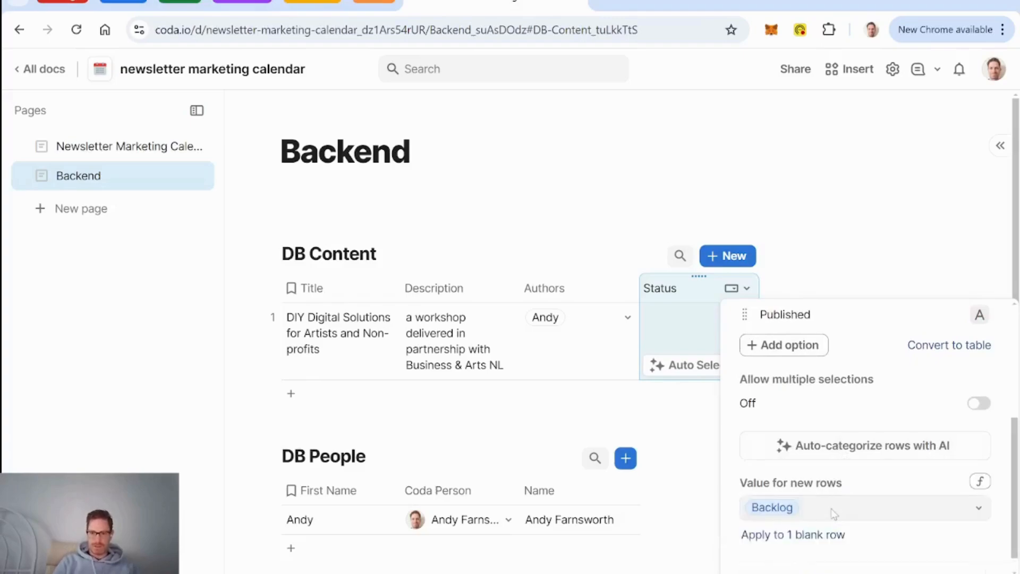
pyautogui.click(824, 541)
# Step: Close the column settings and go to the Newsletter Marketing Calendar page
pyautogui.press('Escape')
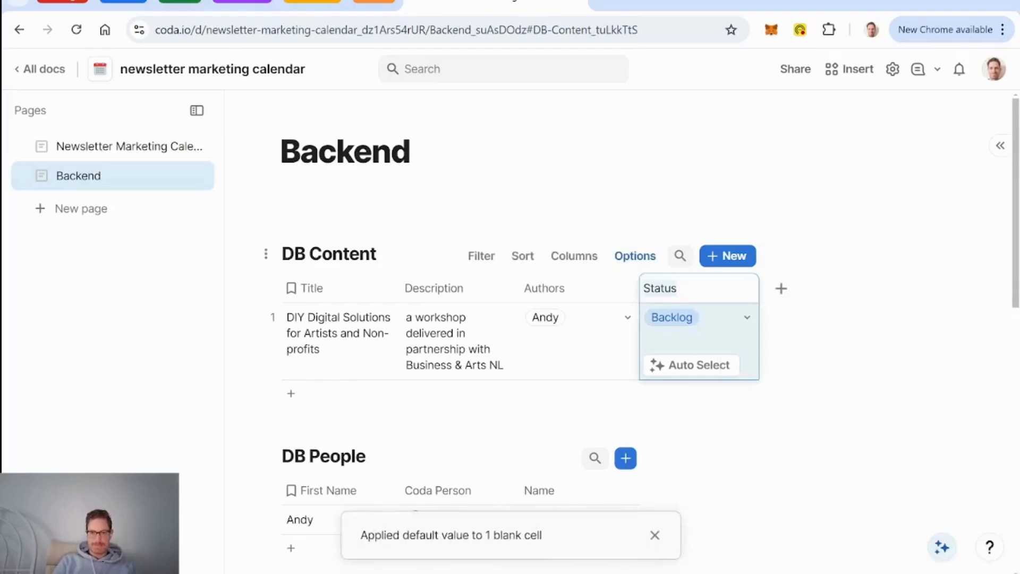
pyautogui.click(575, 292)
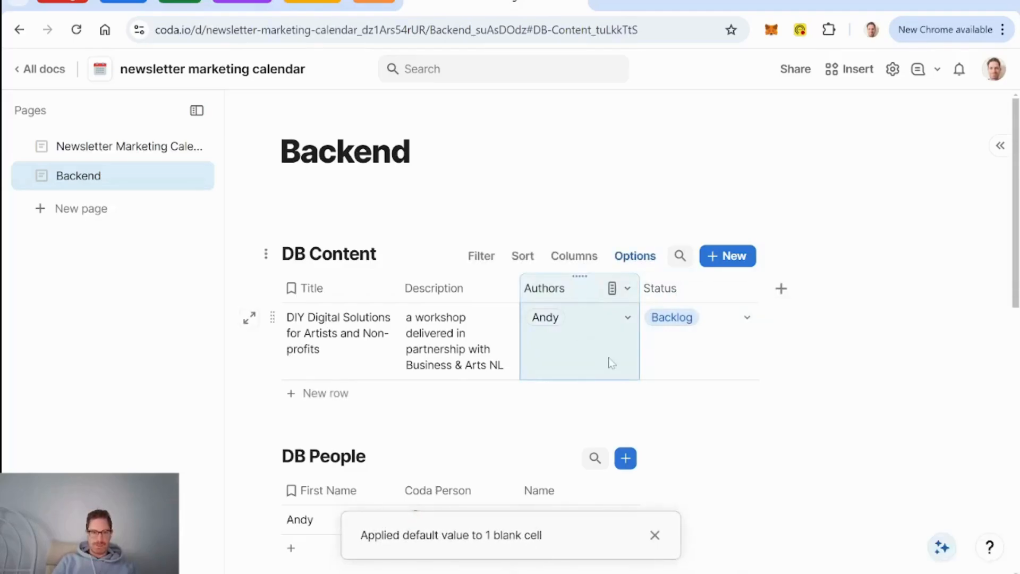
pyautogui.click(115, 147)
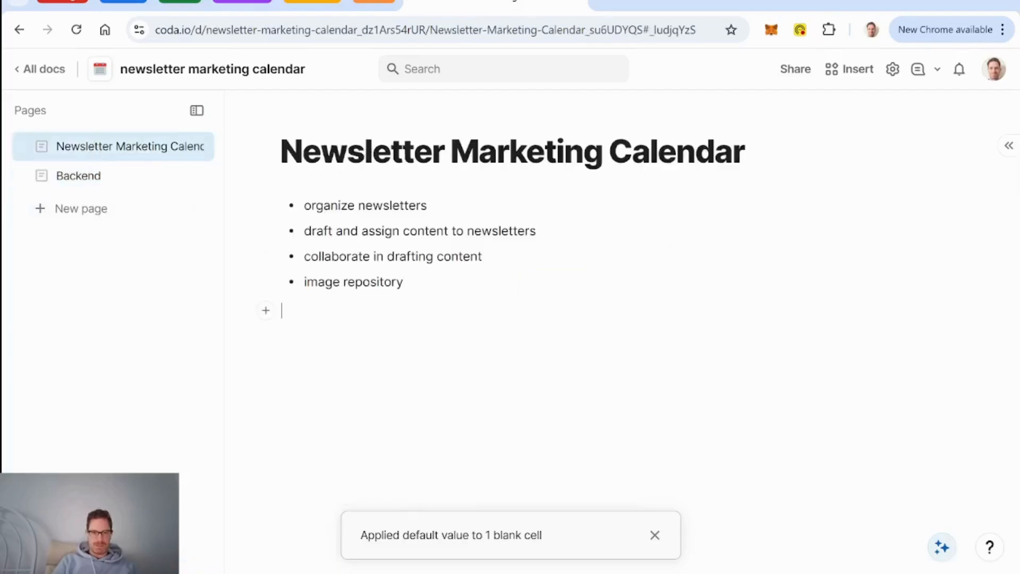
# Step: Insert a view of DB Content below the bullet list and switch it to a Board layout
pyautogui.press('Return')
pyautogui.write('/cont')
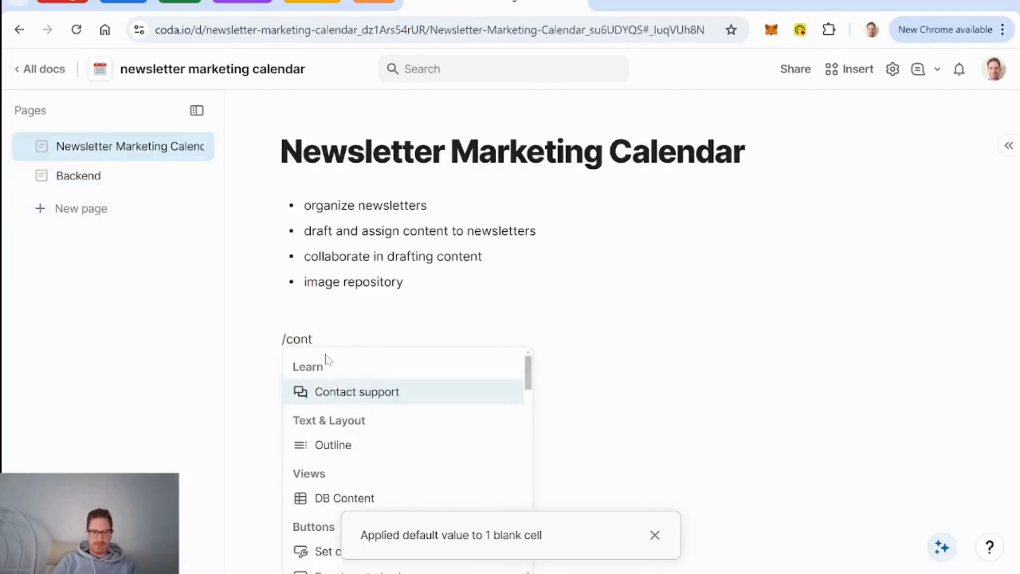
pyautogui.press('Down')
pyautogui.press('Down')
pyautogui.press('Return')
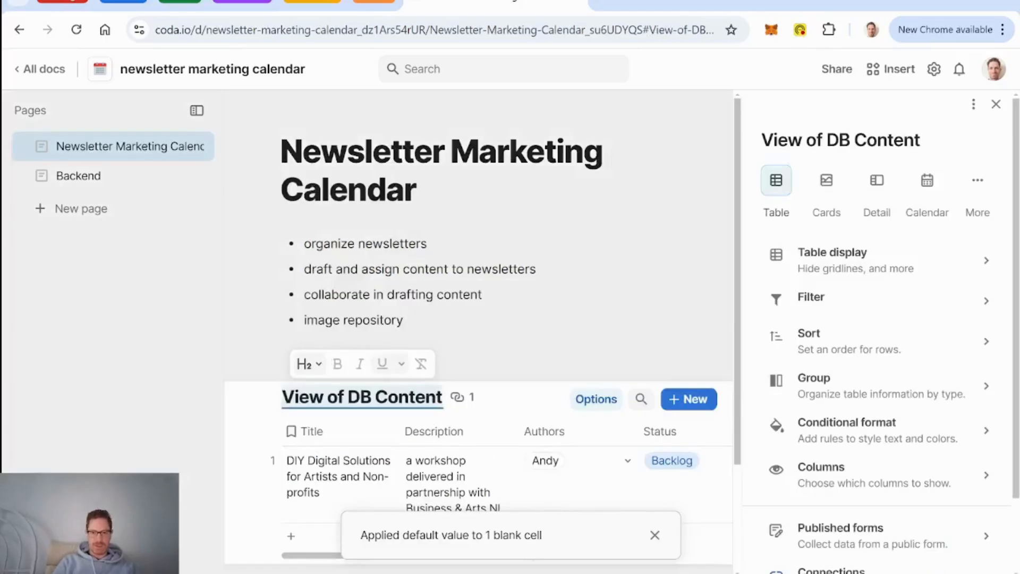
pyautogui.click(978, 181)
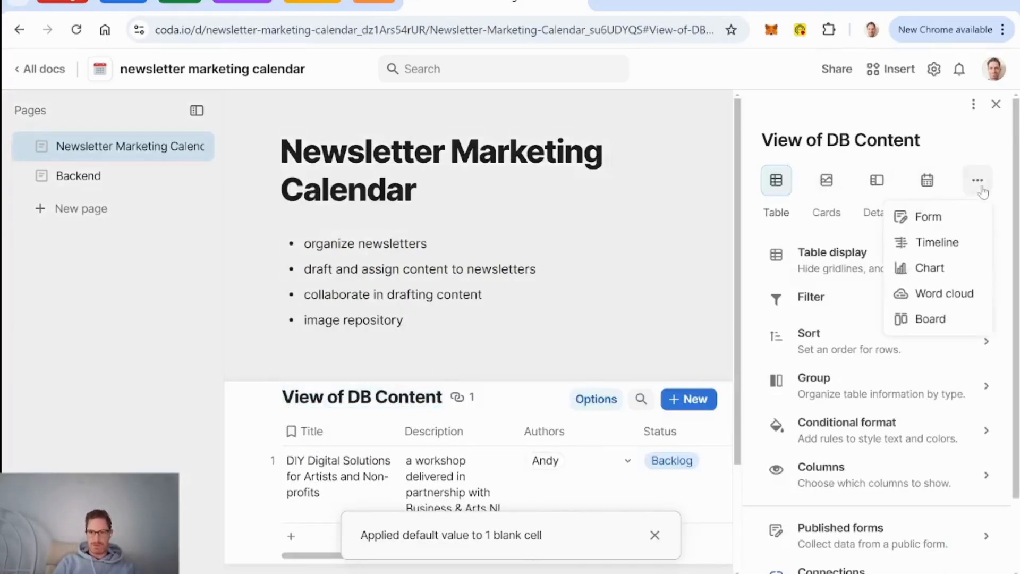
pyautogui.click(936, 330)
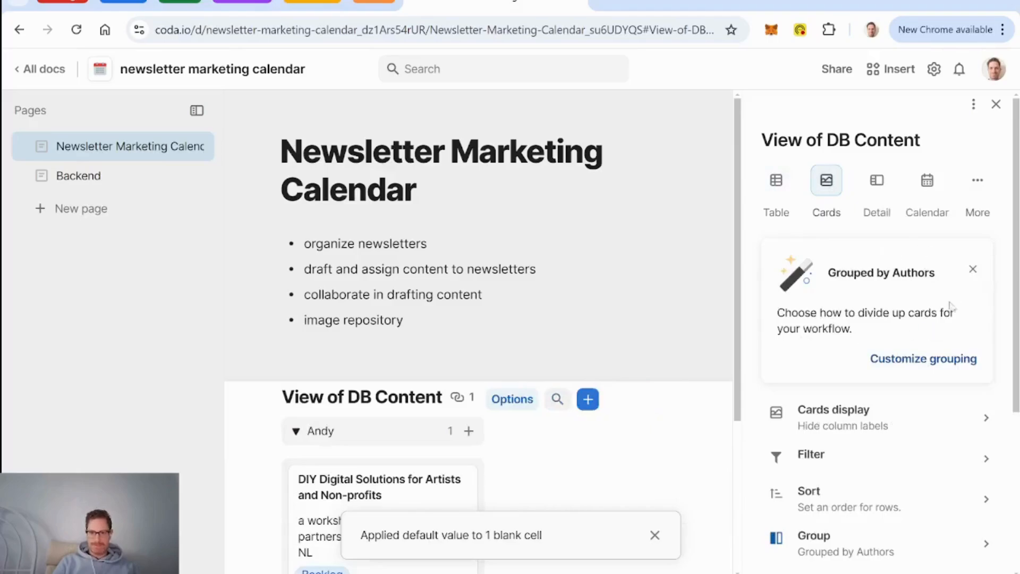
# Step: Group the board by Status and show empty groups
pyautogui.click(934, 360)
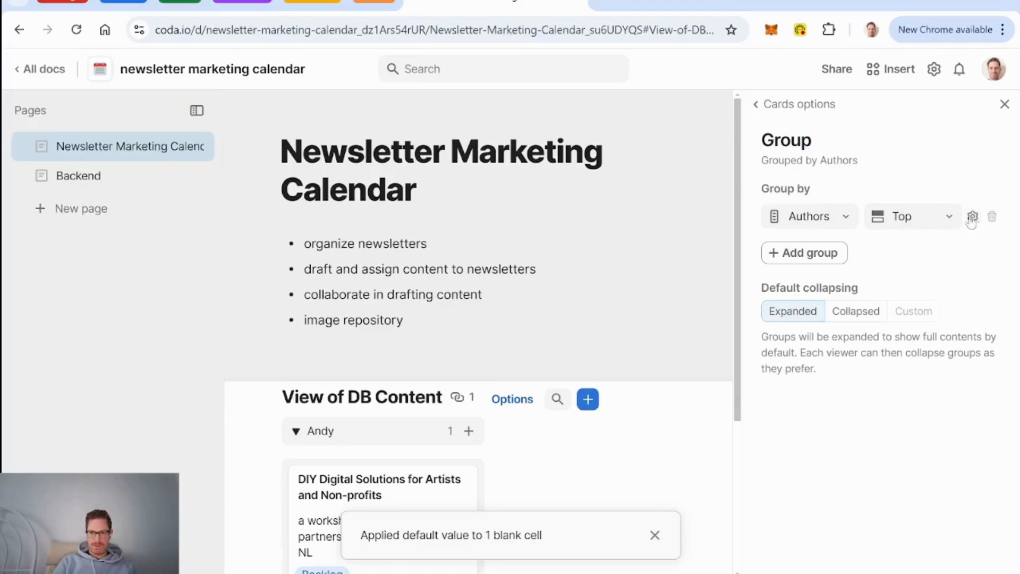
pyautogui.click(833, 216)
pyautogui.click(808, 331)
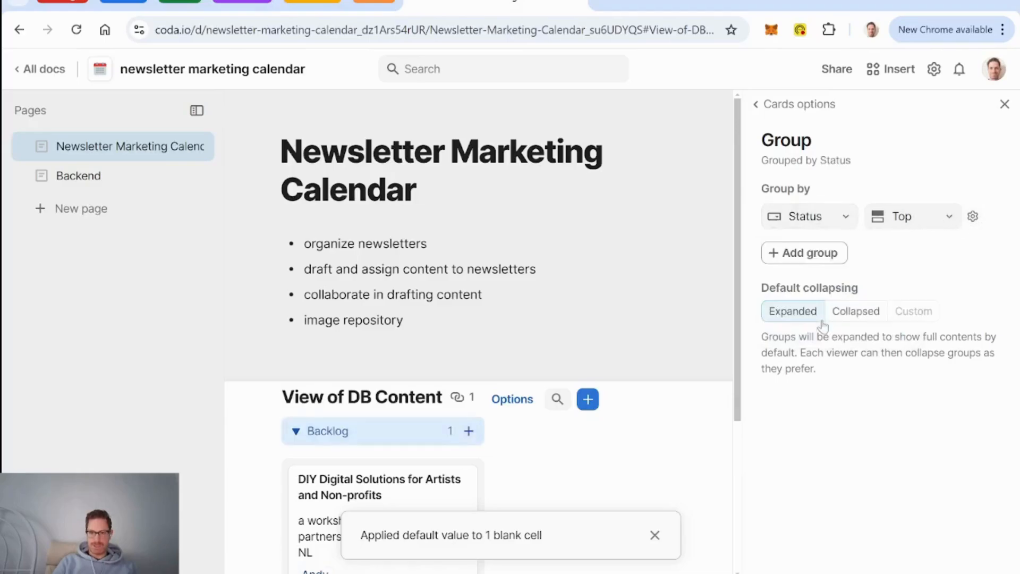
pyautogui.click(973, 216)
pyautogui.click(943, 366)
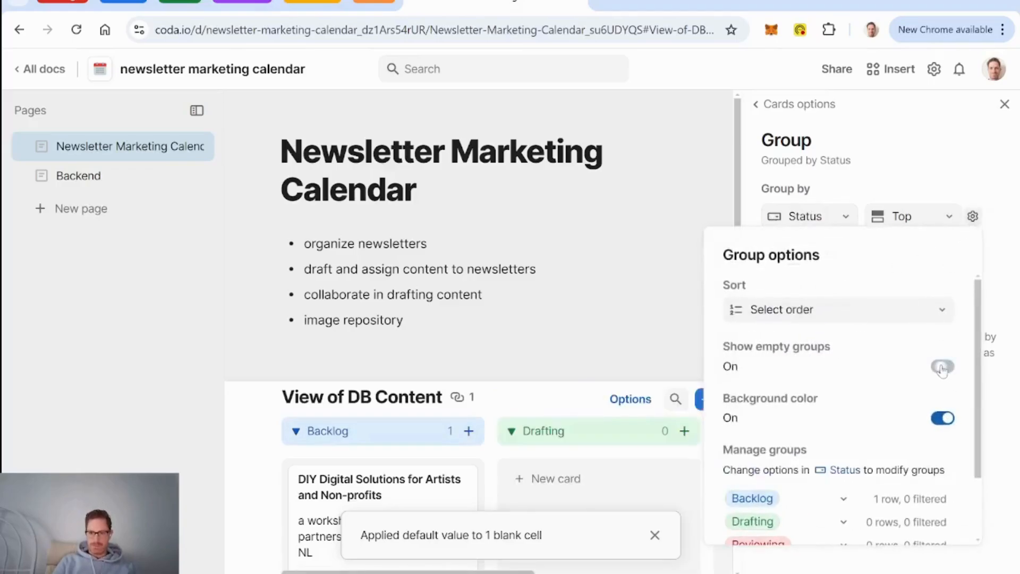
pyautogui.scroll(-2, 905, 372)
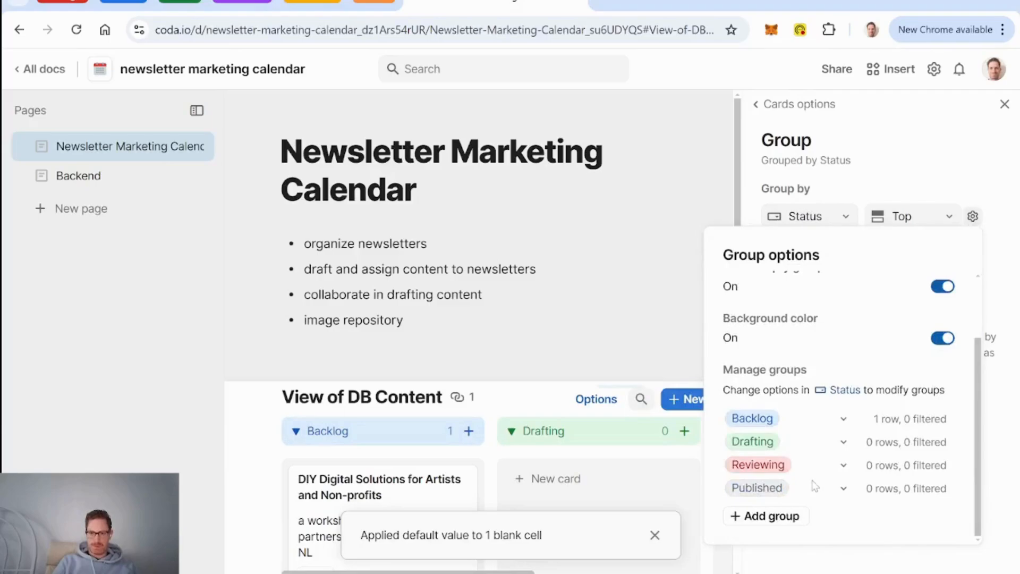
pyautogui.click(797, 103)
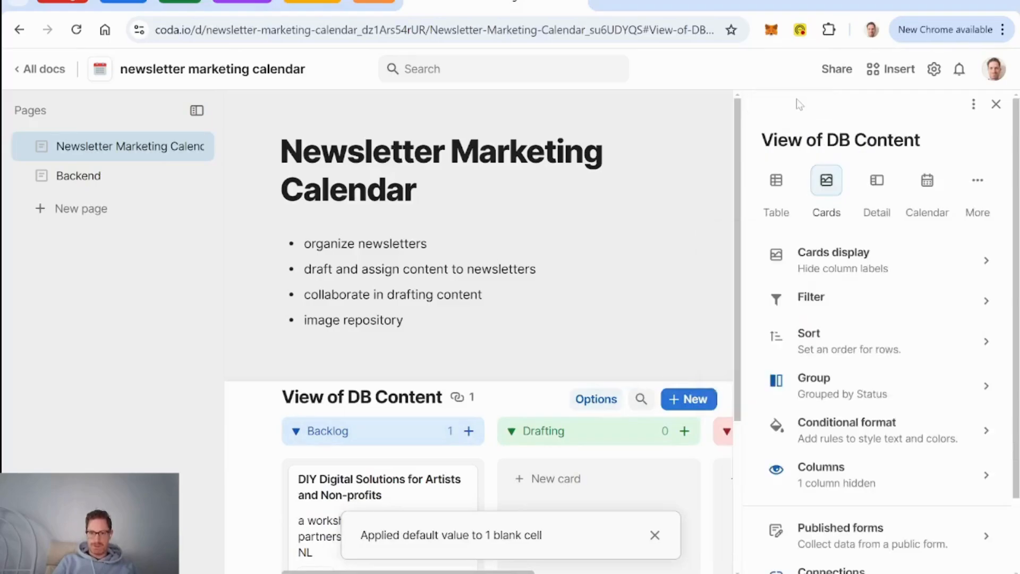
# Step: Turn off the bottom new-card button and hide the Description column on the board cards
pyautogui.click(906, 269)
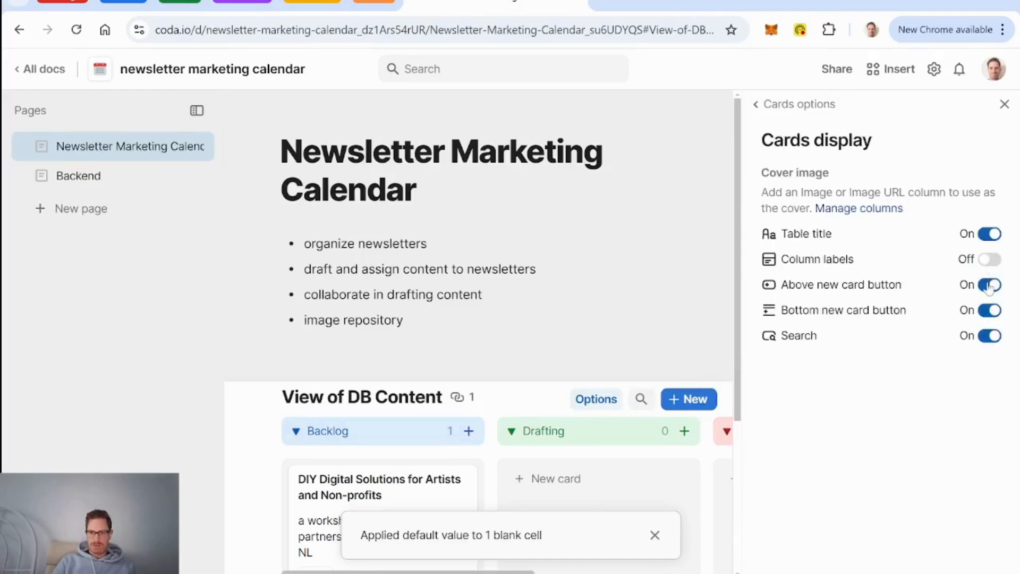
pyautogui.click(988, 313)
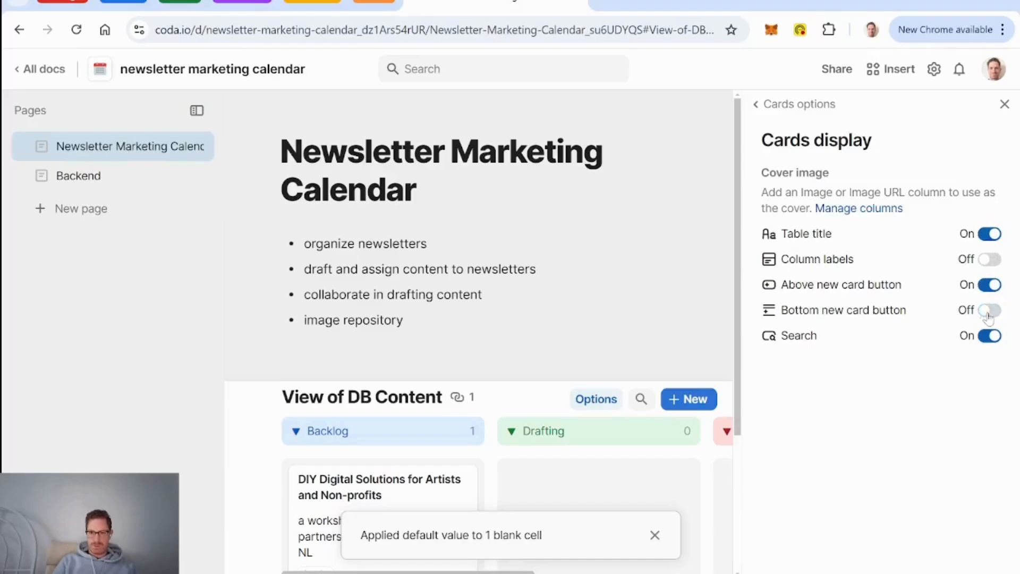
pyautogui.click(794, 109)
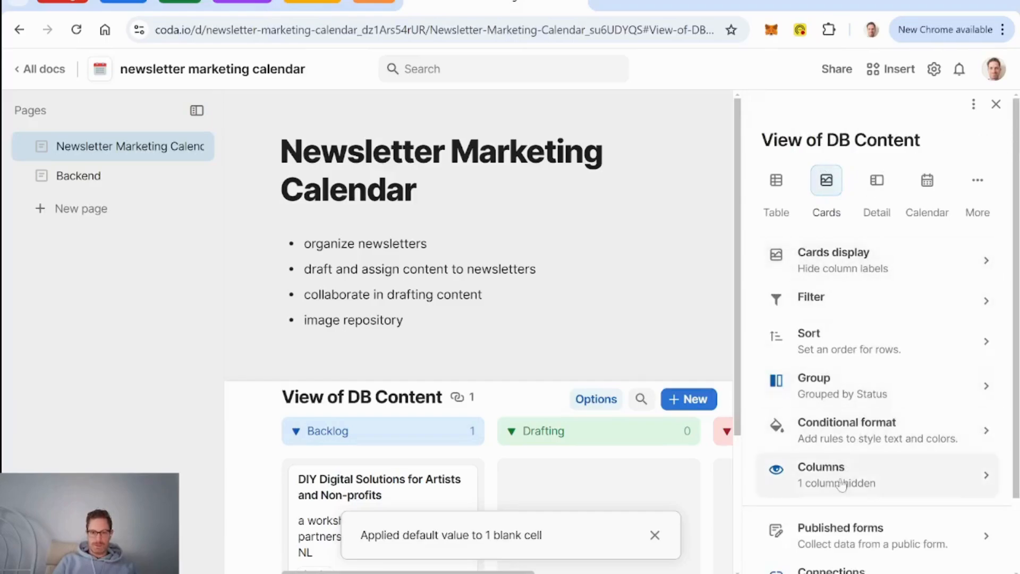
pyautogui.click(788, 481)
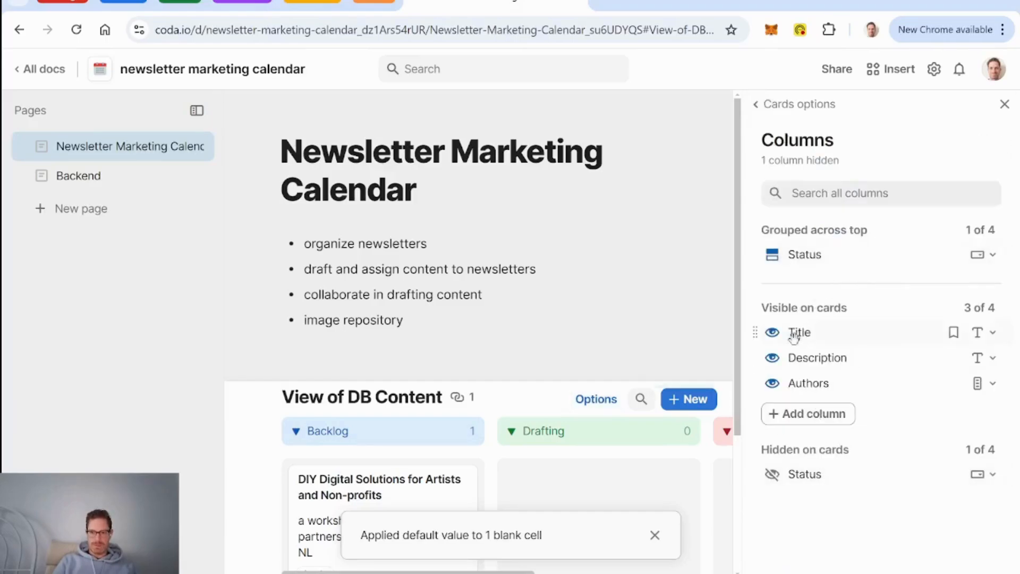
pyautogui.click(776, 361)
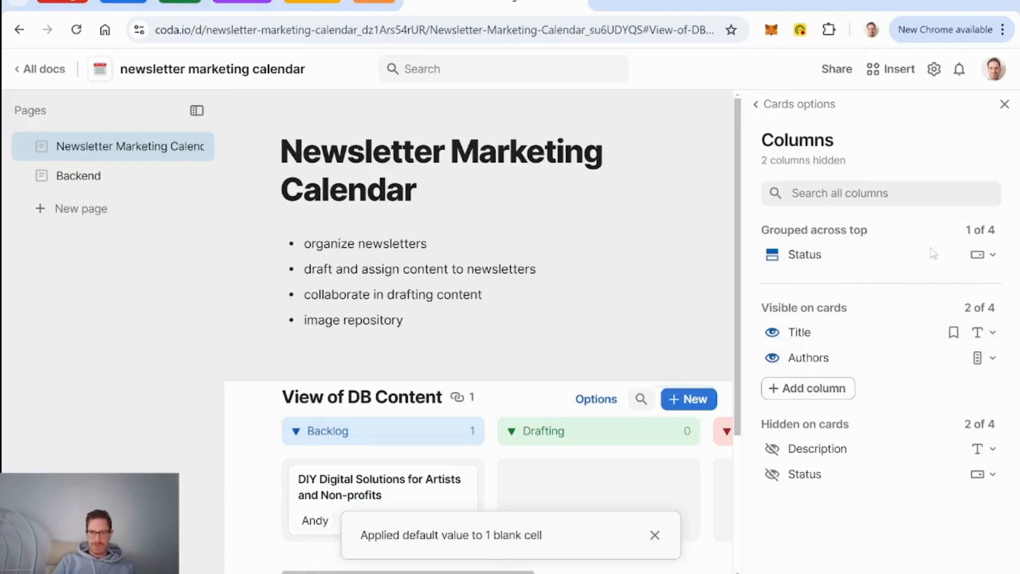
# Step: Close the view settings and notification, then title the board view 'Content Board'
pyautogui.click(1009, 110)
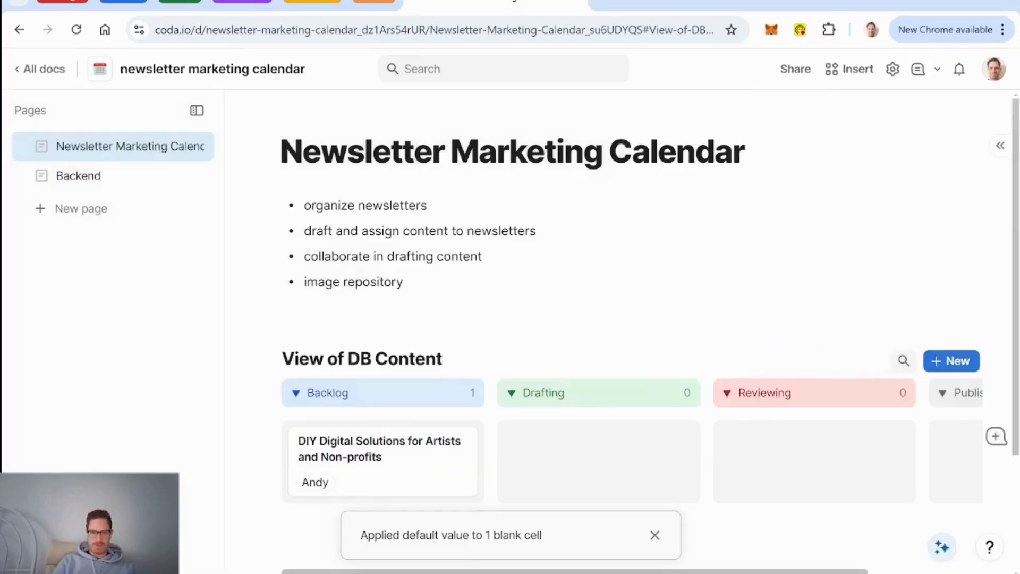
pyautogui.click(655, 536)
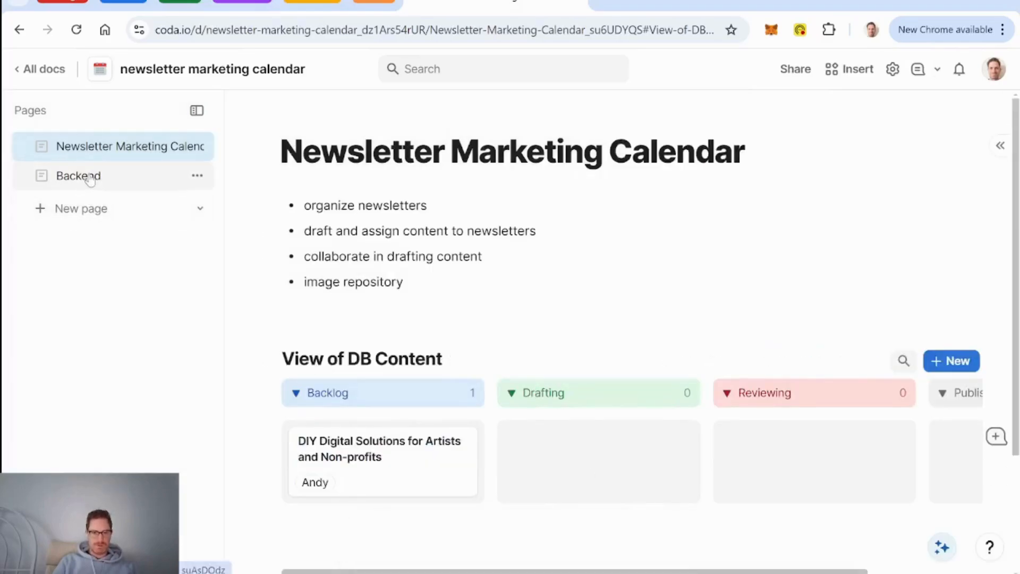
pyautogui.hscroll(-3, 621, 430)
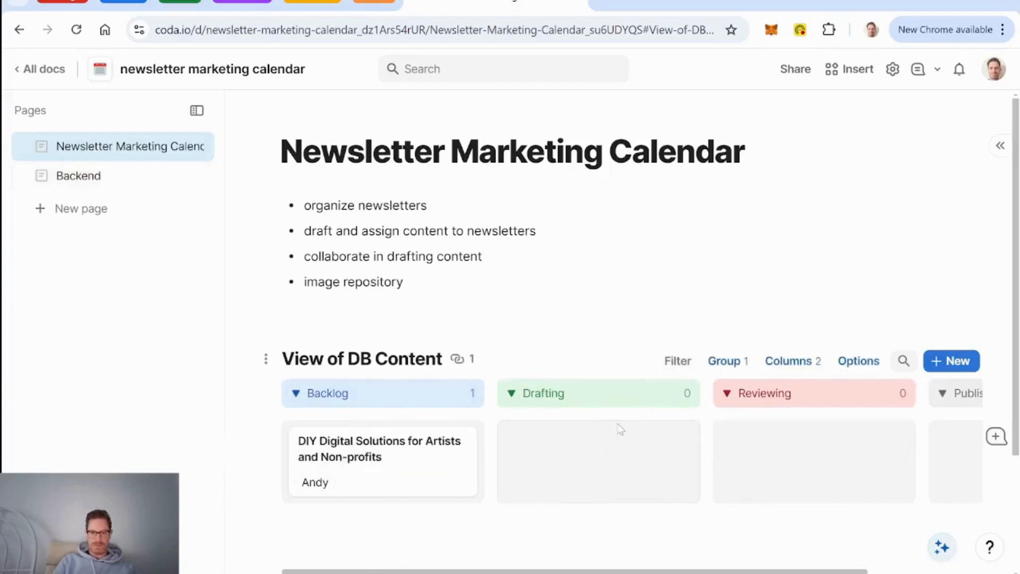
pyautogui.tripleClick(383, 362)
pyautogui.write('Content Board')
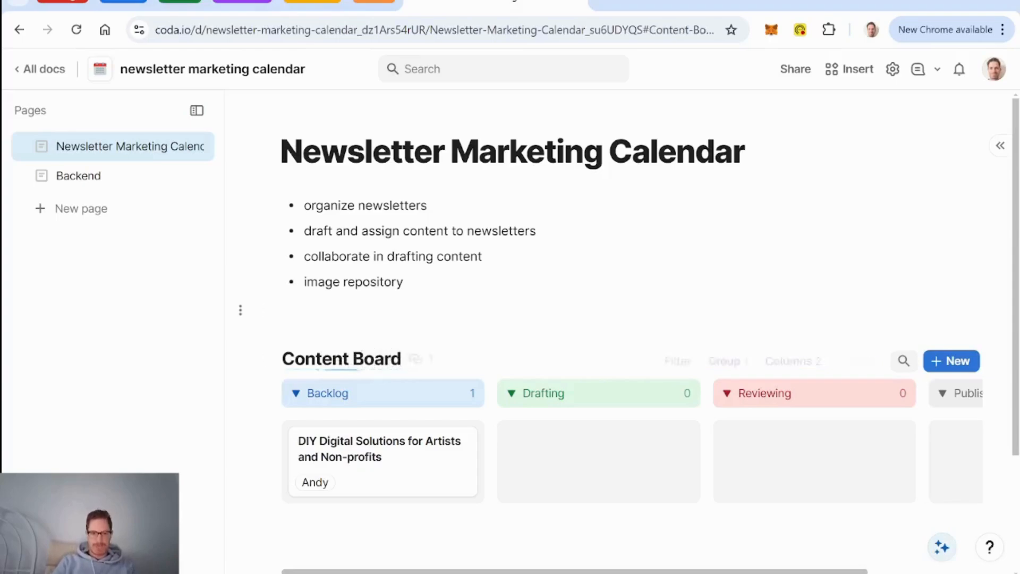
pyautogui.click(282, 311)
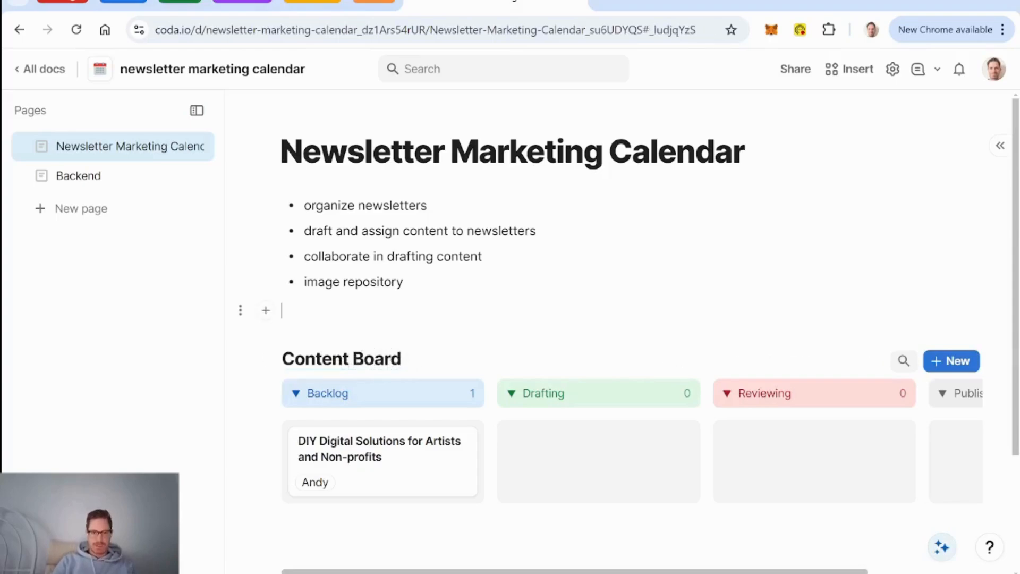
# Step: On the Backend page, add a new date column to the DB Newsletters table
pyautogui.click(93, 179)
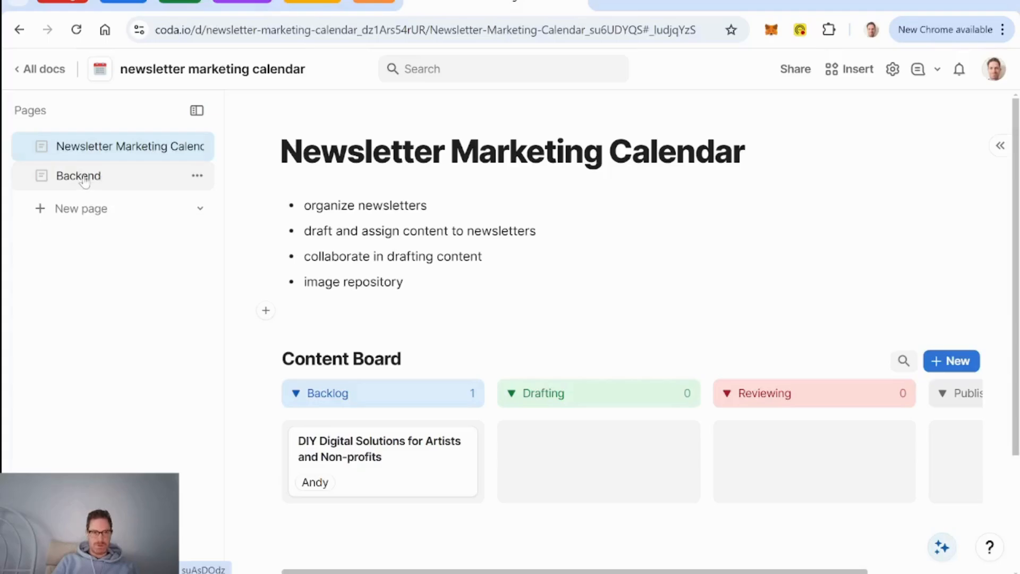
pyautogui.scroll(-7, 479, 330)
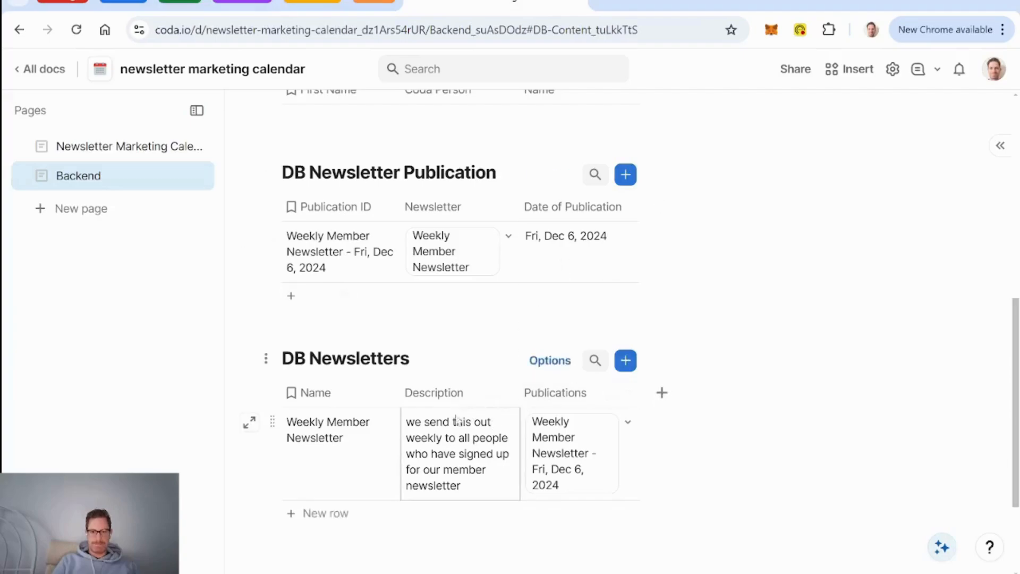
pyautogui.click(663, 395)
pyautogui.moveTo(699, 232)
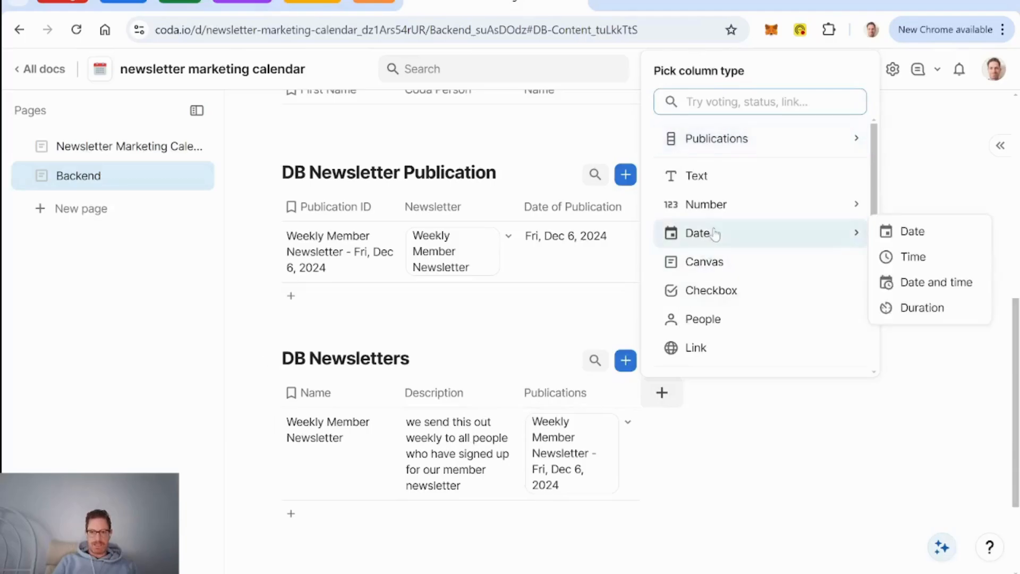
pyautogui.click(912, 231)
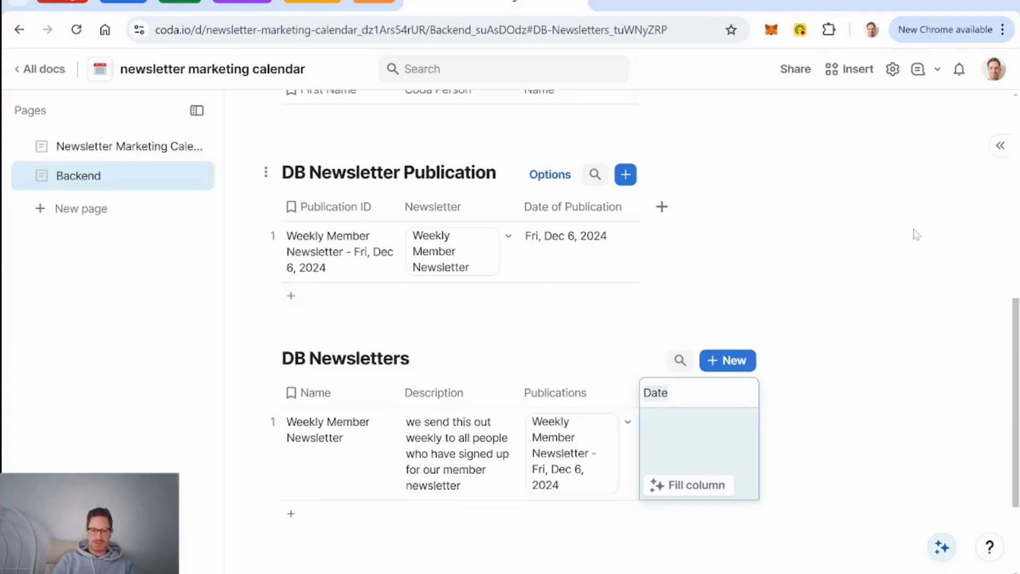
# Step: Name the new column 'Days before publication' and open its header menu
pyautogui.write('Finalized')
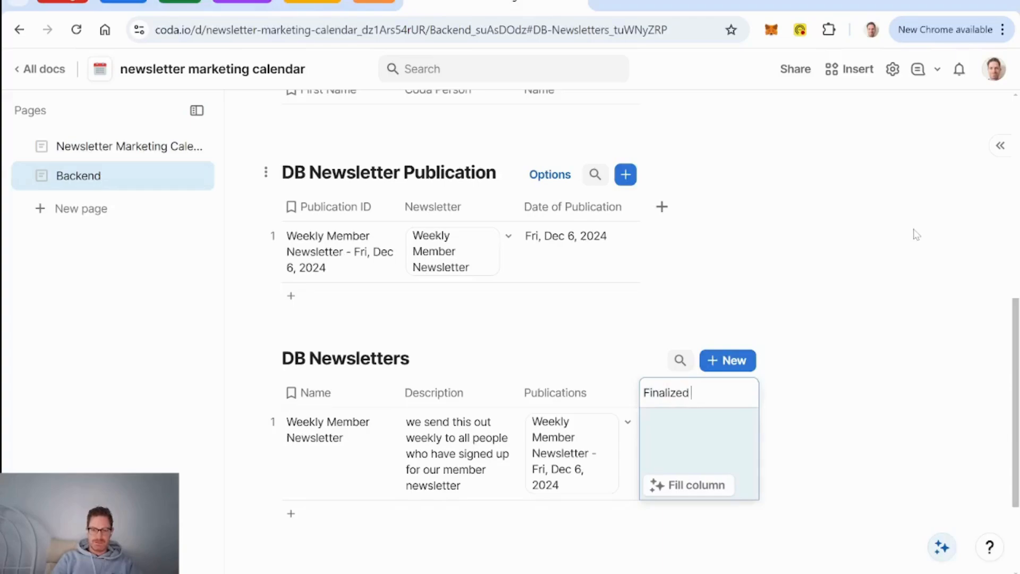
pyautogui.write(' Date')
pyautogui.press('BackSpace')
pyautogui.press('BackSpace')
pyautogui.press('BackSpace')
pyautogui.press('BackSpace')
pyautogui.press('BackSpace')
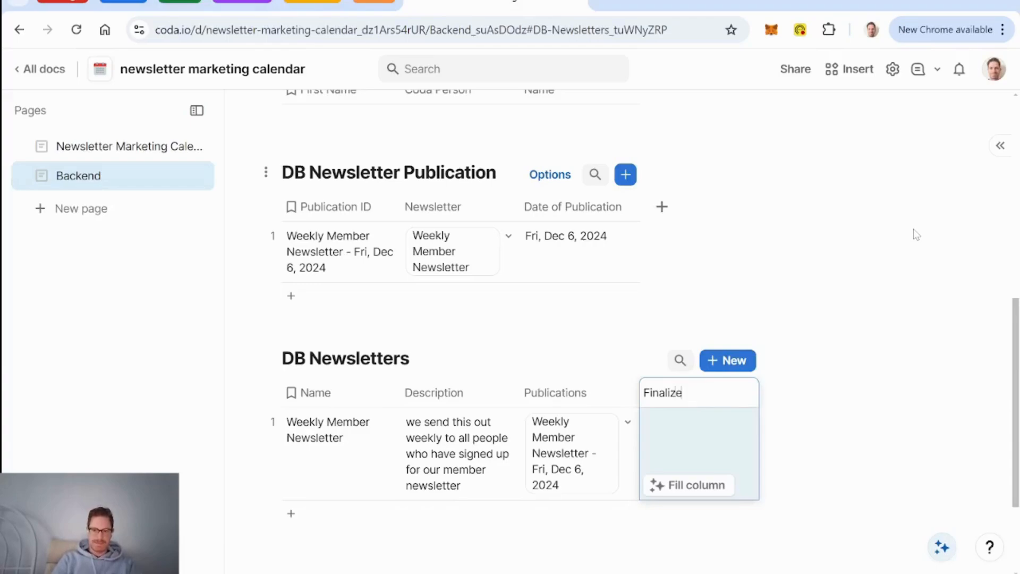
pyautogui.press('BackSpace')
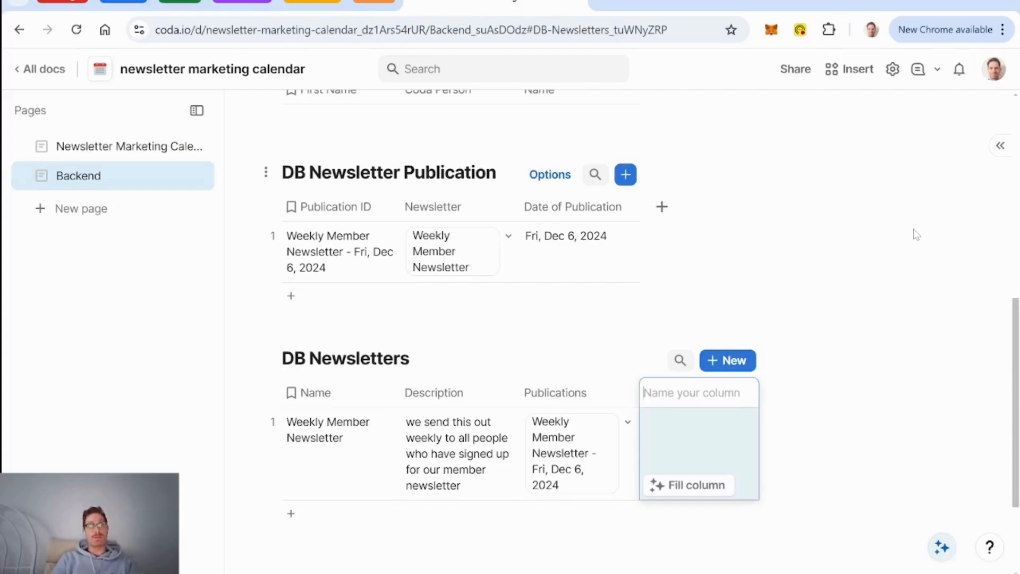
pyautogui.write('Days befor')
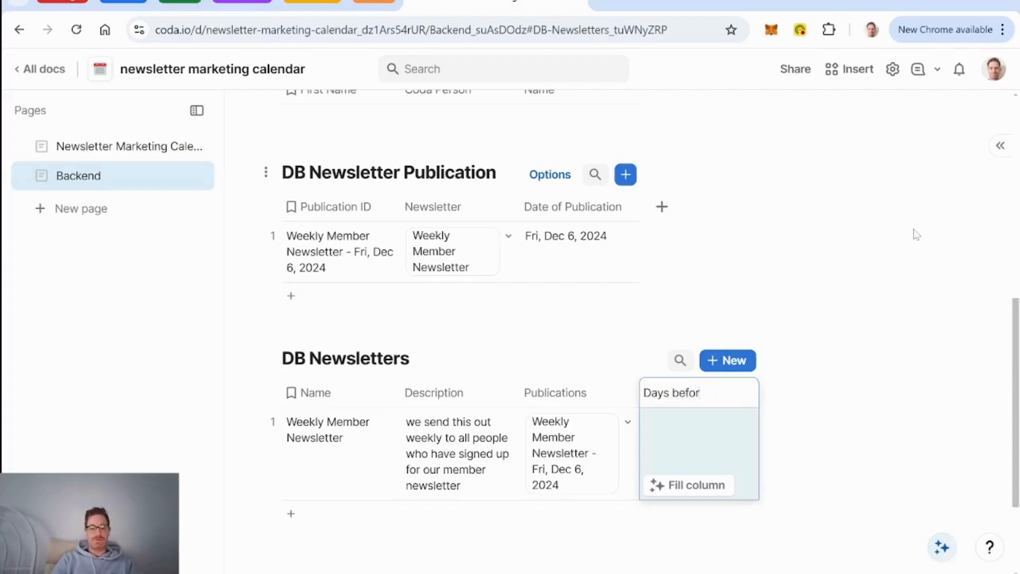
pyautogui.write('e publication')
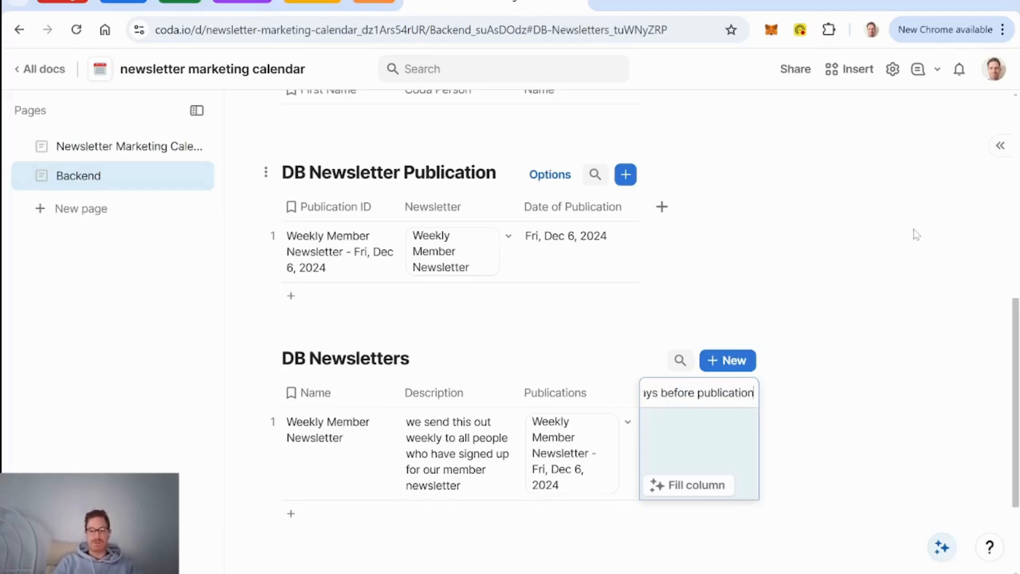
pyautogui.press('Return')
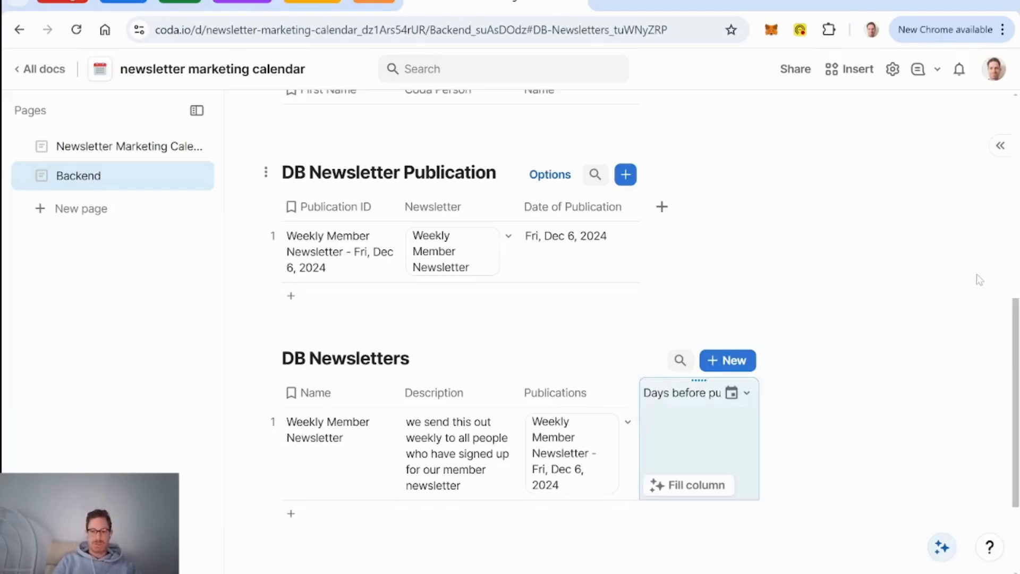
pyautogui.click(747, 393)
pyautogui.scroll(-3, 812, 267)
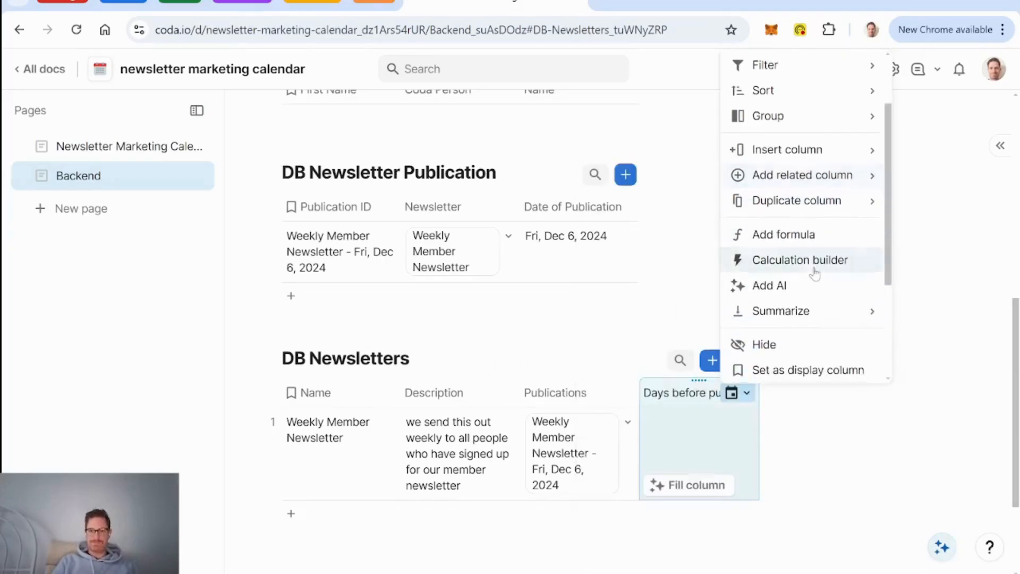
# Step: Add the column description 'newsletter must be finalized this many days before date of publication'
pyautogui.click(811, 336)
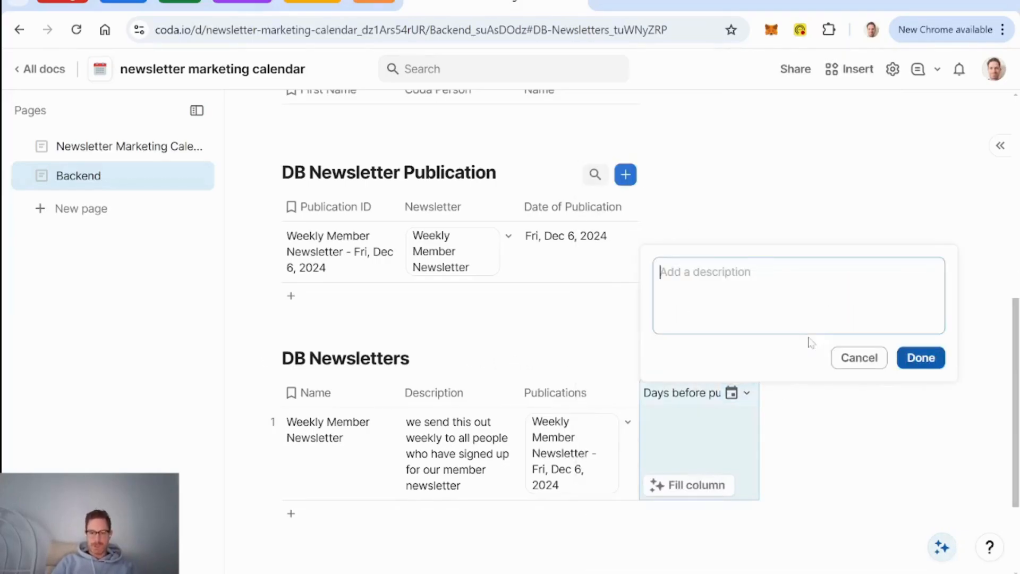
pyautogui.write('d')
pyautogui.press('BackSpace')
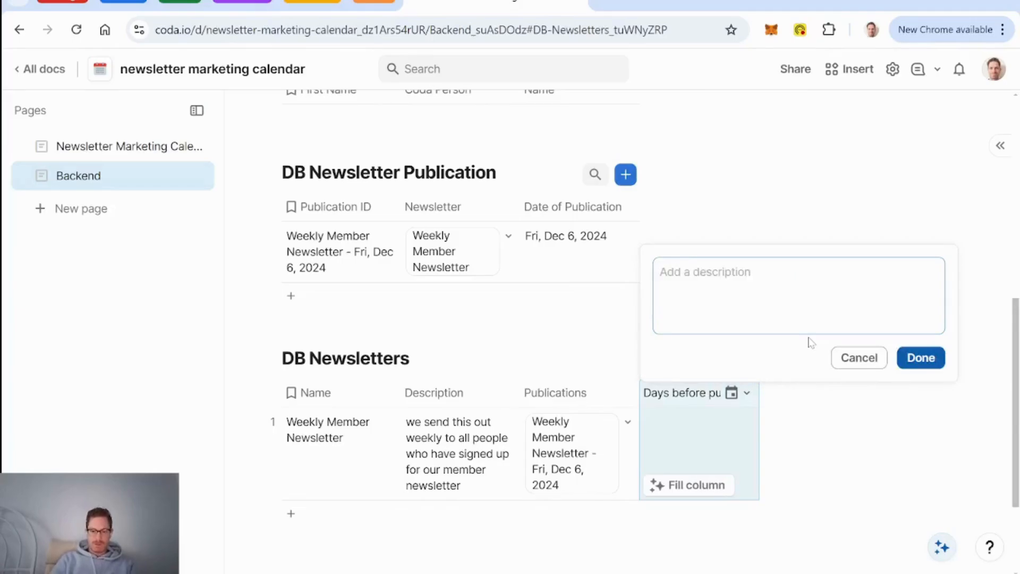
pyautogui.write('newsletter m')
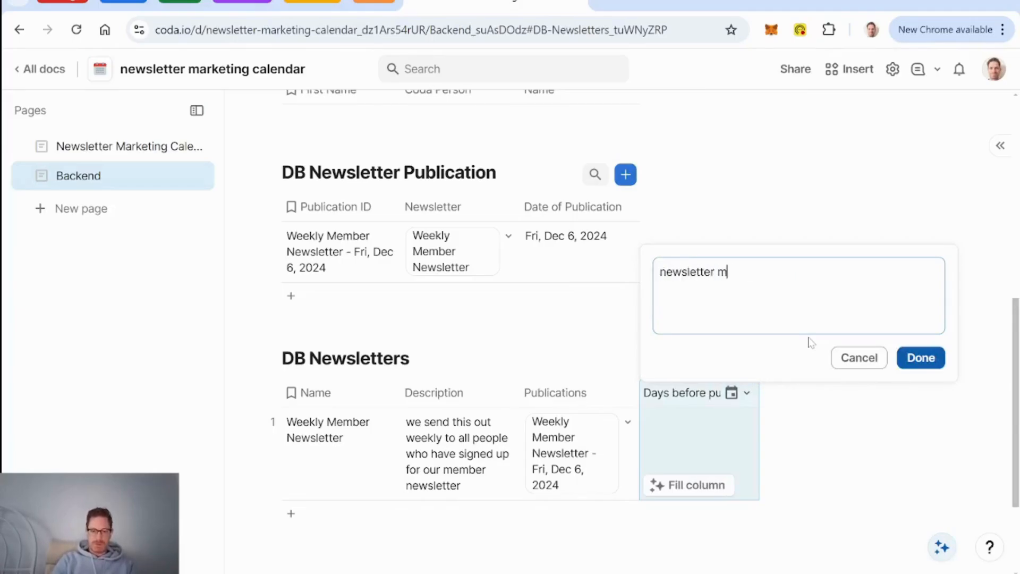
pyautogui.write('ust be finalized ')
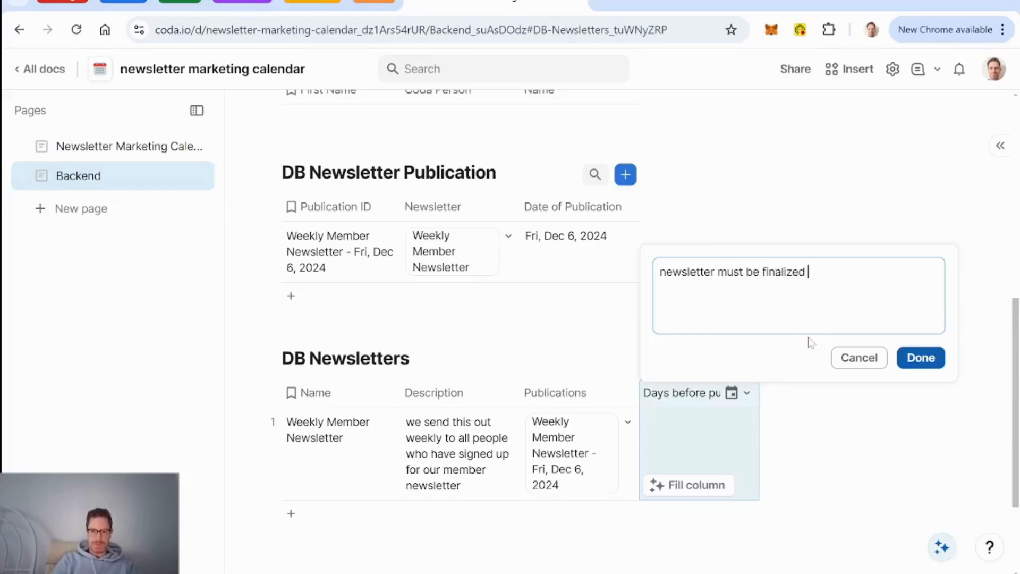
pyautogui.write('this many days b')
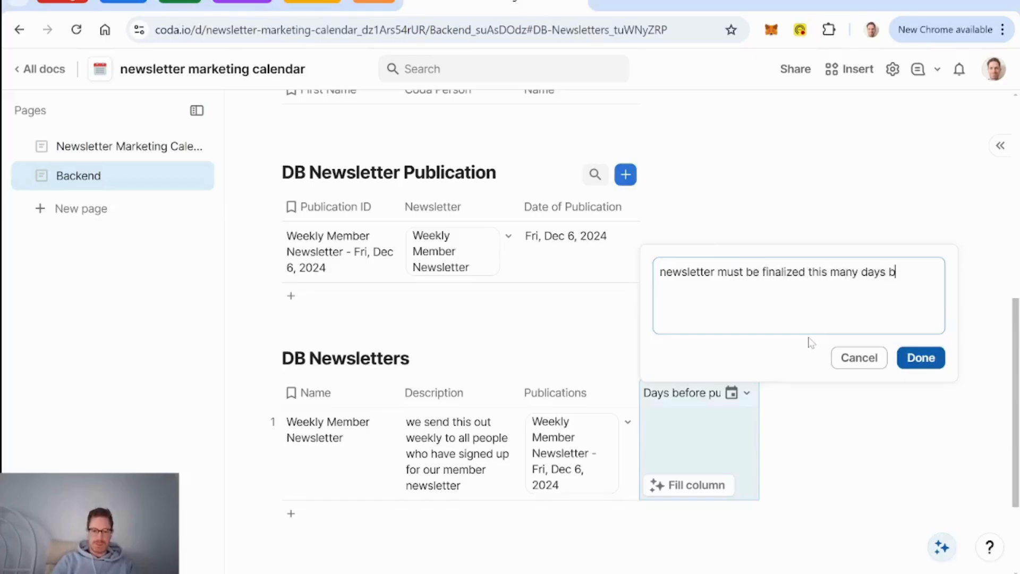
pyautogui.write('efrre p')
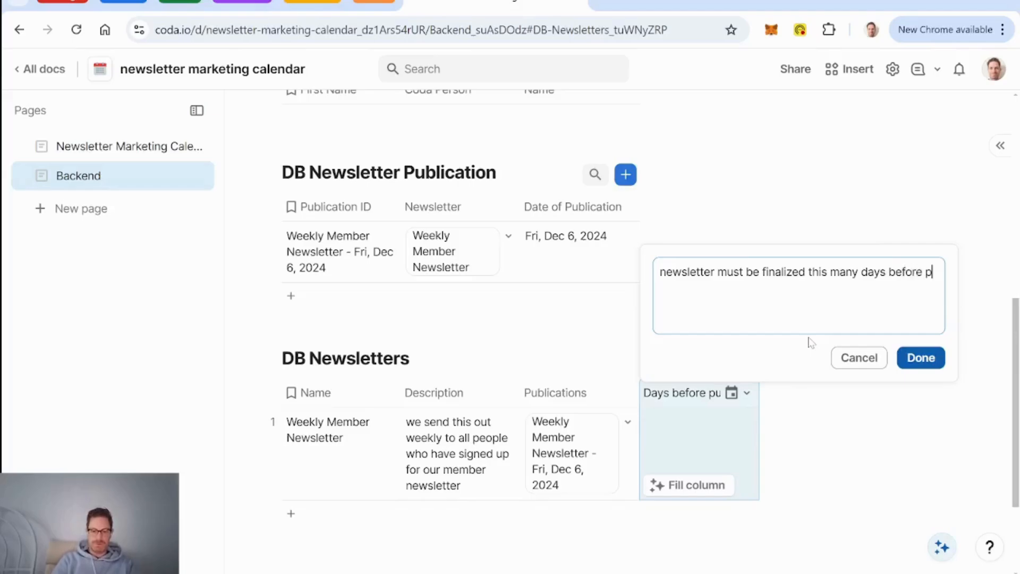
pyautogui.write('ublication')
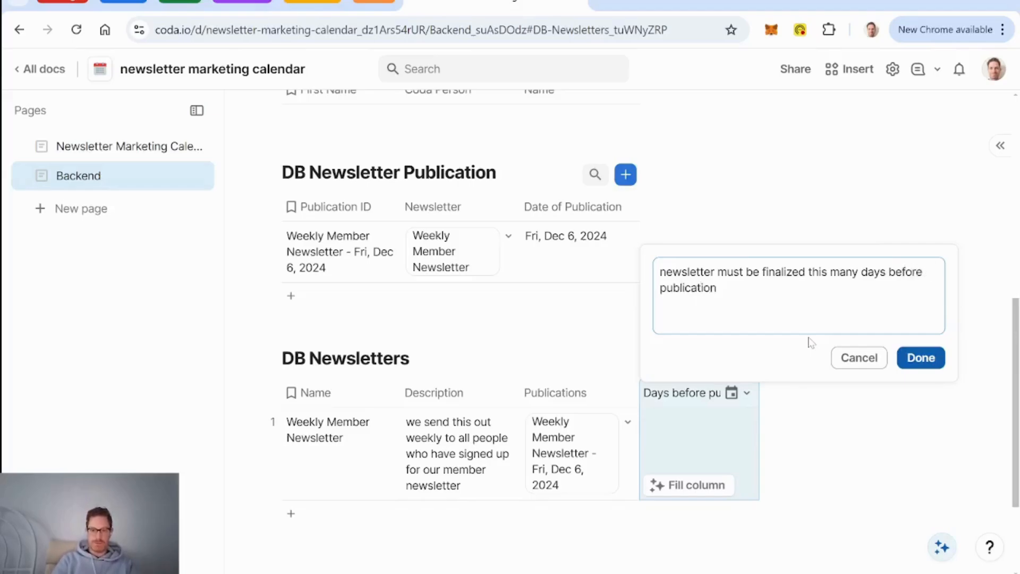
pyautogui.write(' days')
pyautogui.press('BackSpace')
pyautogui.press('BackSpace')
pyautogui.press('BackSpace')
pyautogui.press('BackSpace')
pyautogui.press('BackSpace')
pyautogui.write('date of')
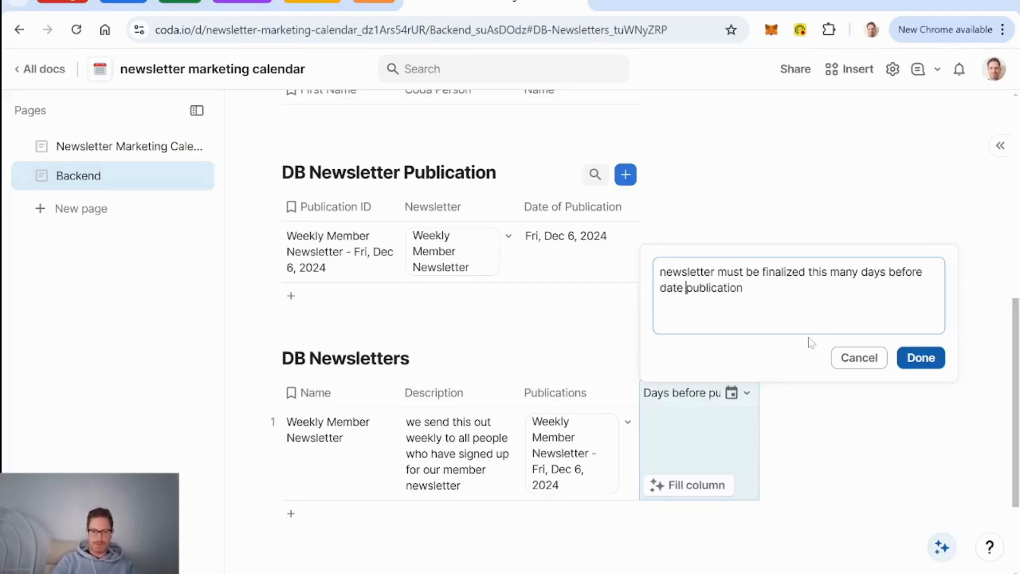
pyautogui.click(916, 357)
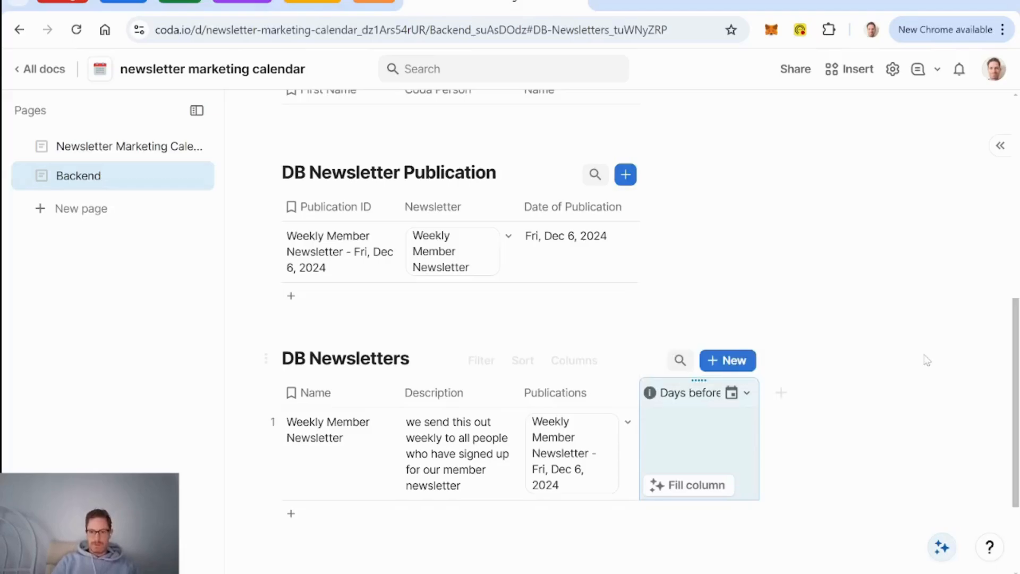
pyautogui.click(693, 436)
# Step: Change the column type to Duration and enter '1 day' for the Weekly Member Newsletter
pyautogui.click(746, 393)
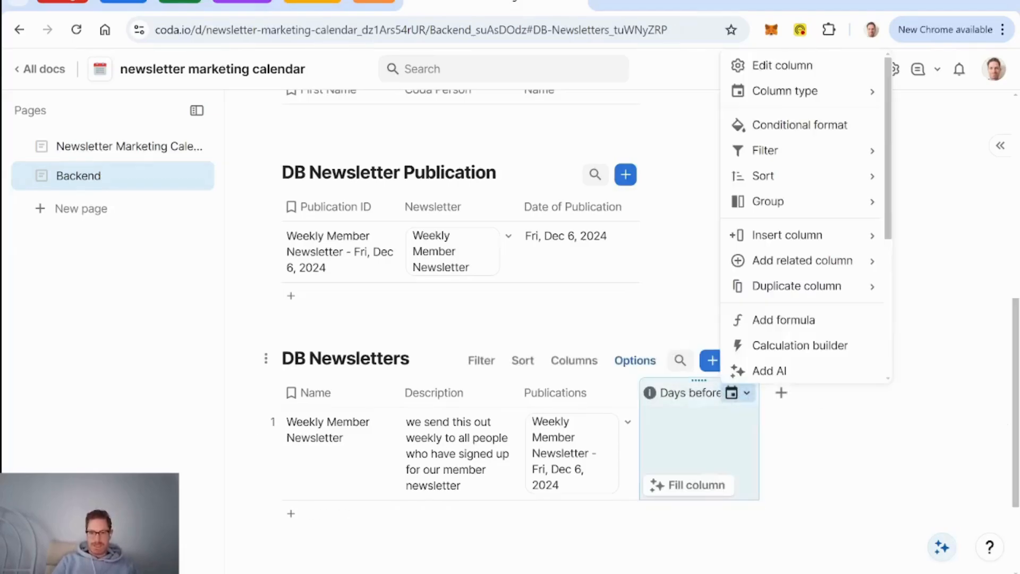
pyautogui.moveTo(799, 90)
pyautogui.write('dur')
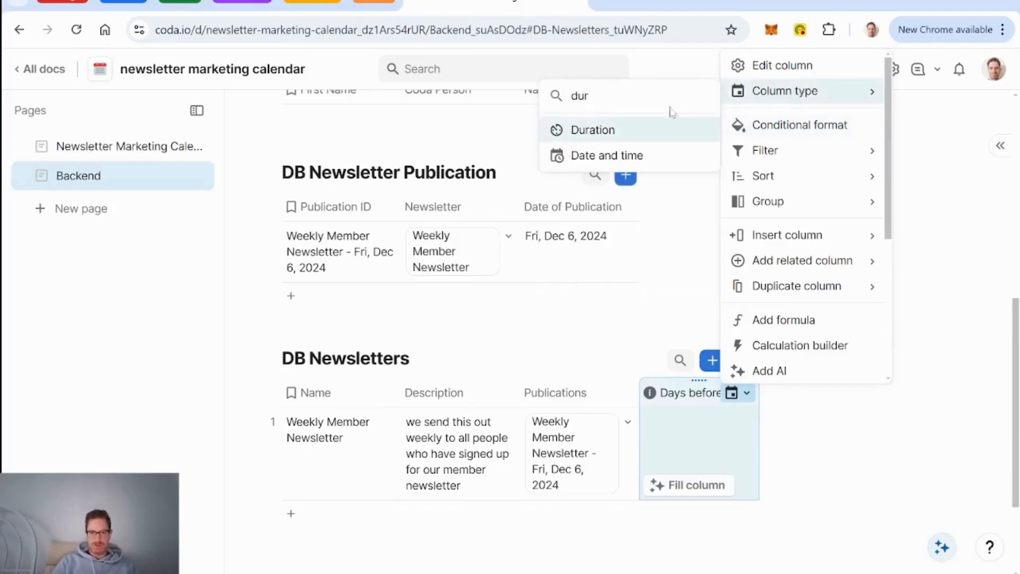
pyautogui.press('Return')
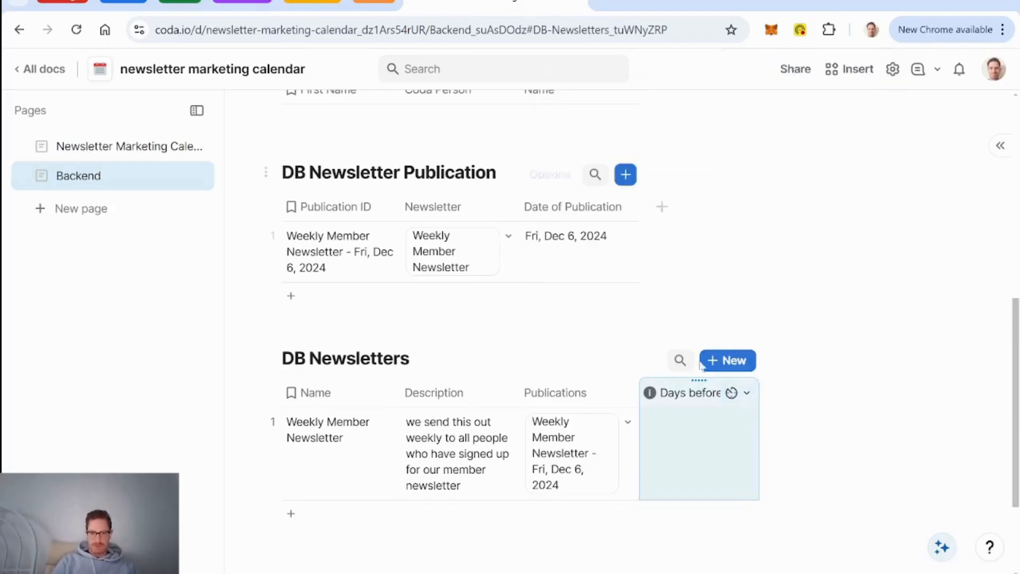
pyautogui.click(706, 449)
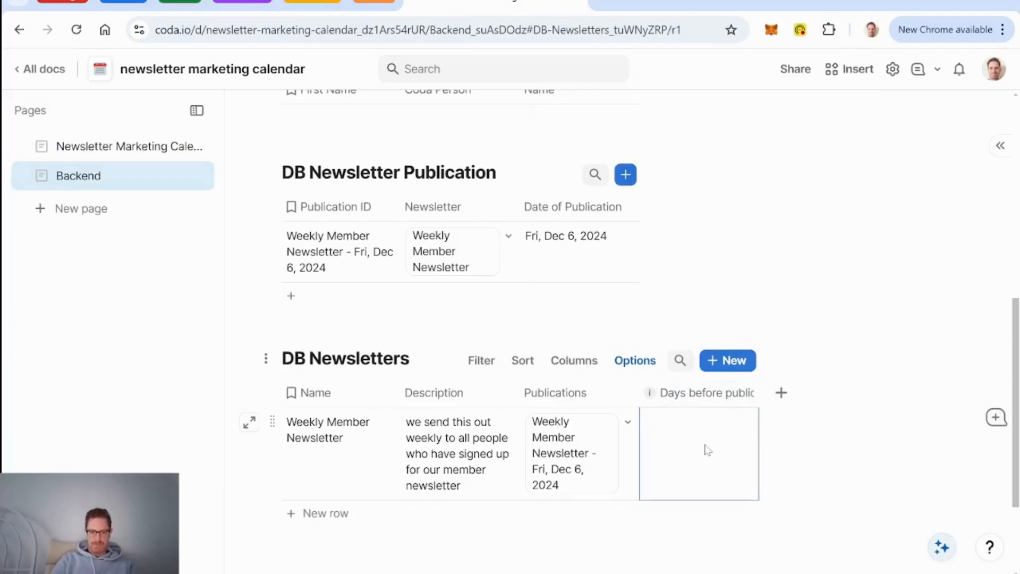
pyautogui.write('1 day')
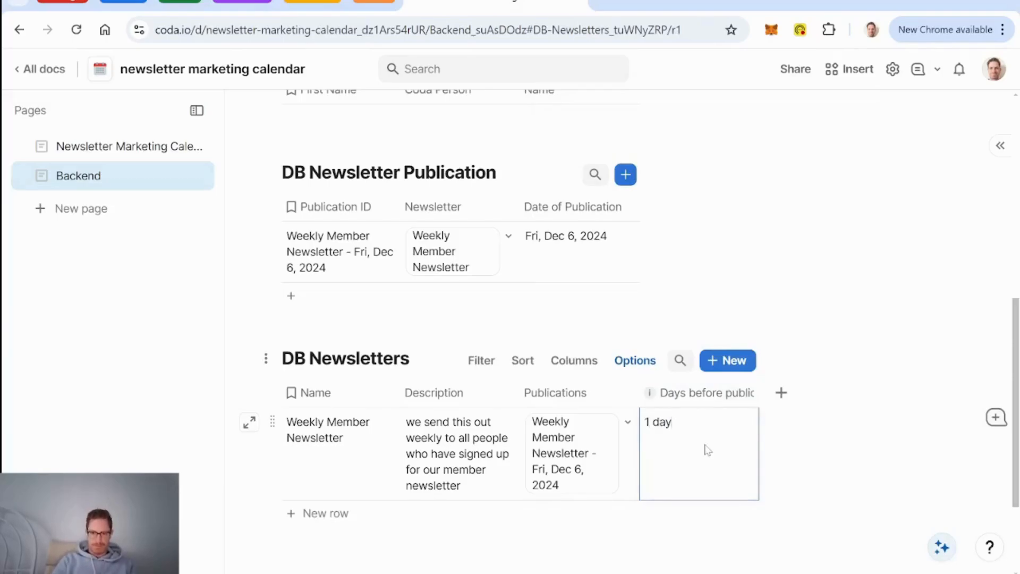
pyautogui.click(339, 431)
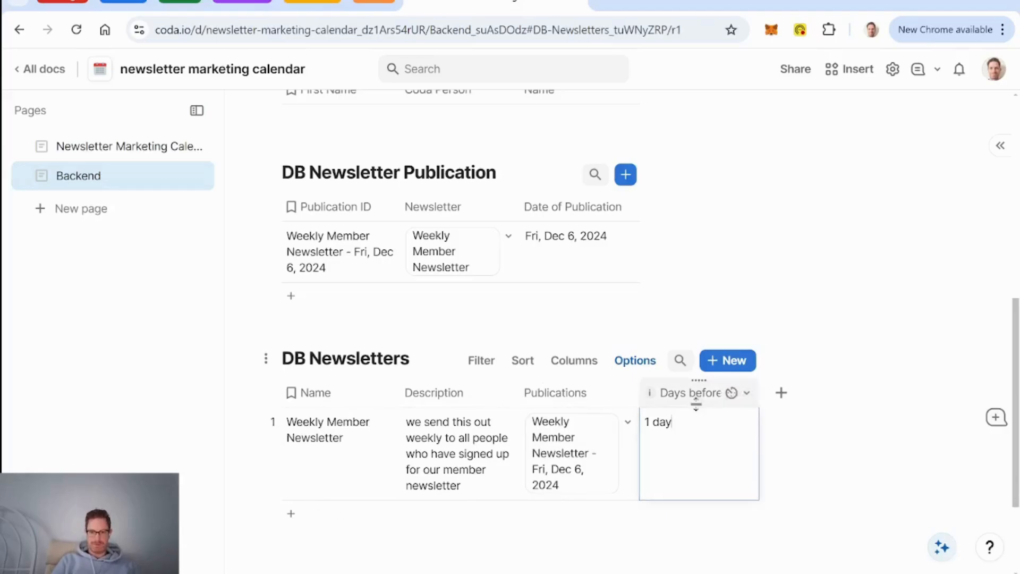
# Step: Resize the Days before publication header so the full name wraps and shows
pyautogui.moveTo(696, 404); pyautogui.dragTo(696, 420)
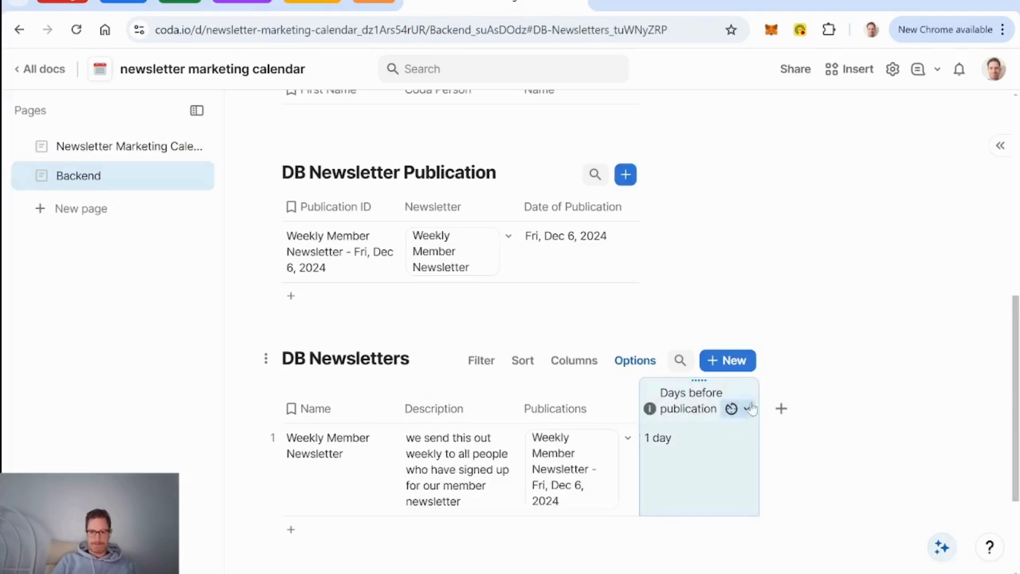
pyautogui.moveTo(759, 394); pyautogui.dragTo(737, 394)
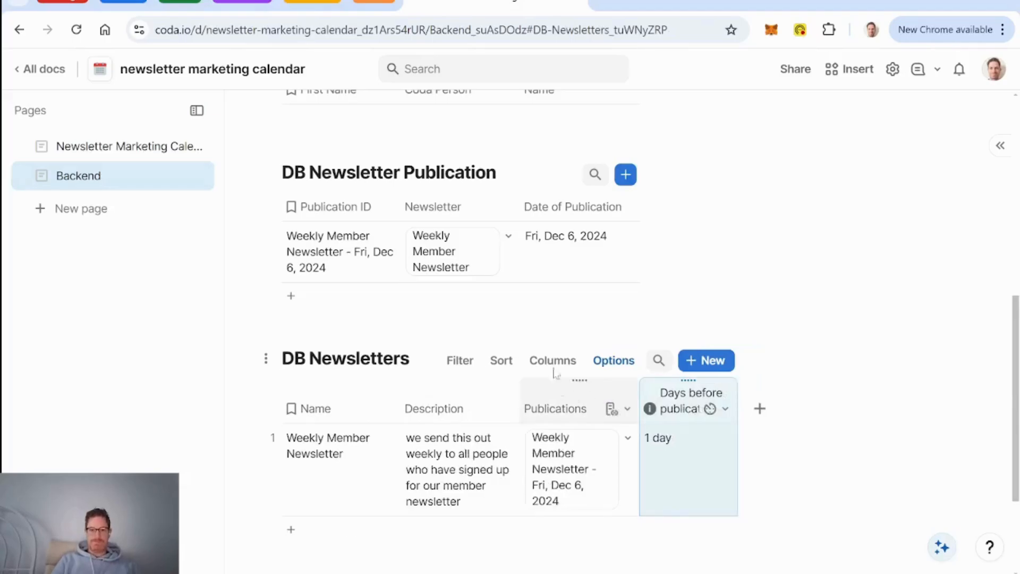
pyautogui.scroll(8, 555, 284)
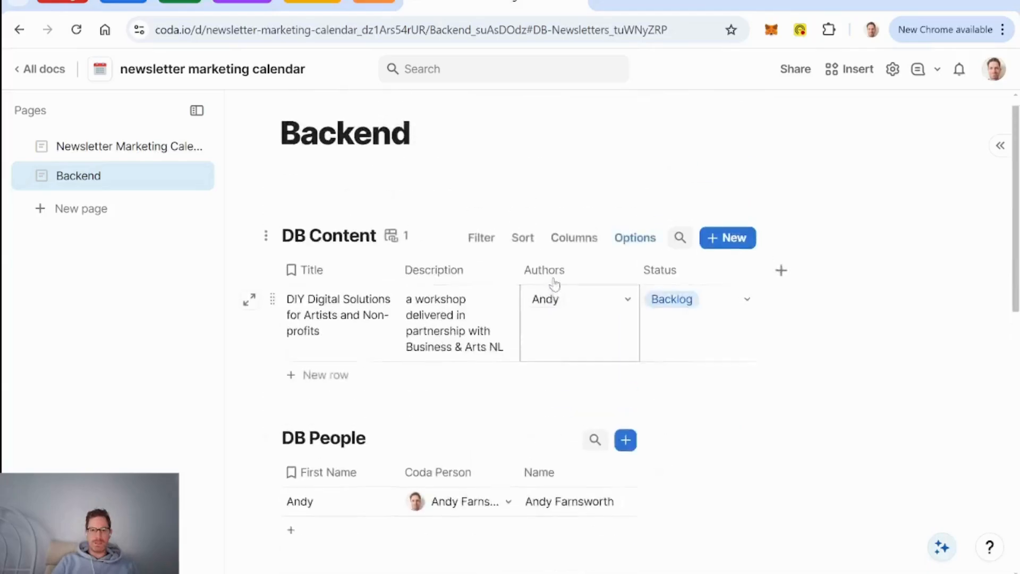
# Step: Scroll to the publication table and check the Newsletter column's options without changing anything
pyautogui.scroll(-5, 555, 284)
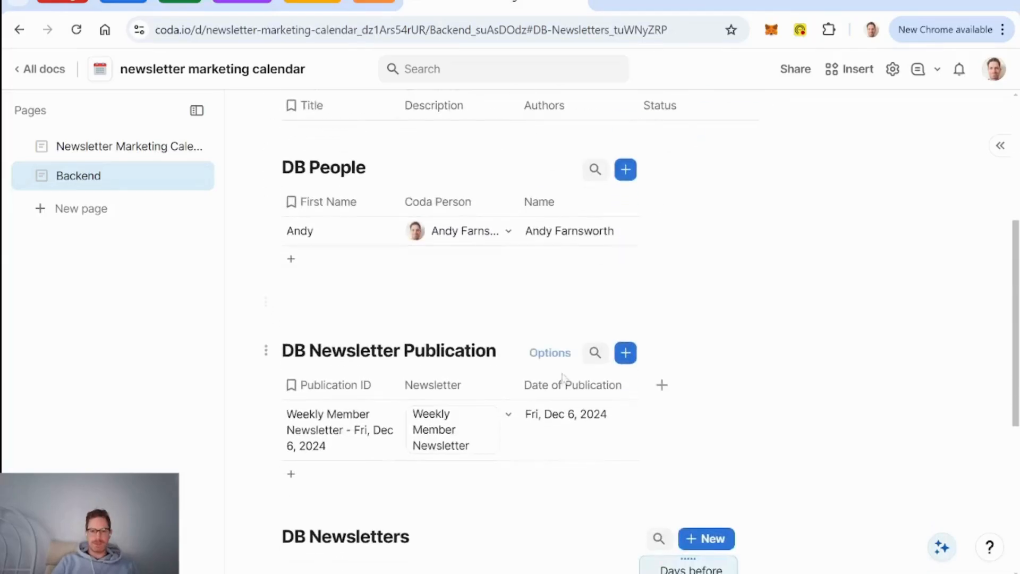
pyautogui.scroll(-2, 570, 447)
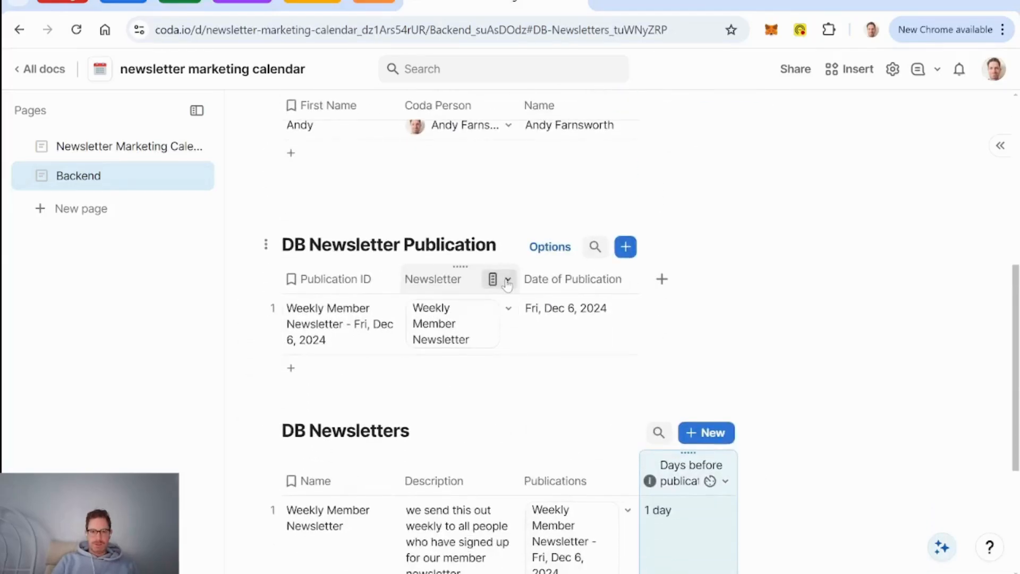
pyautogui.click(507, 280)
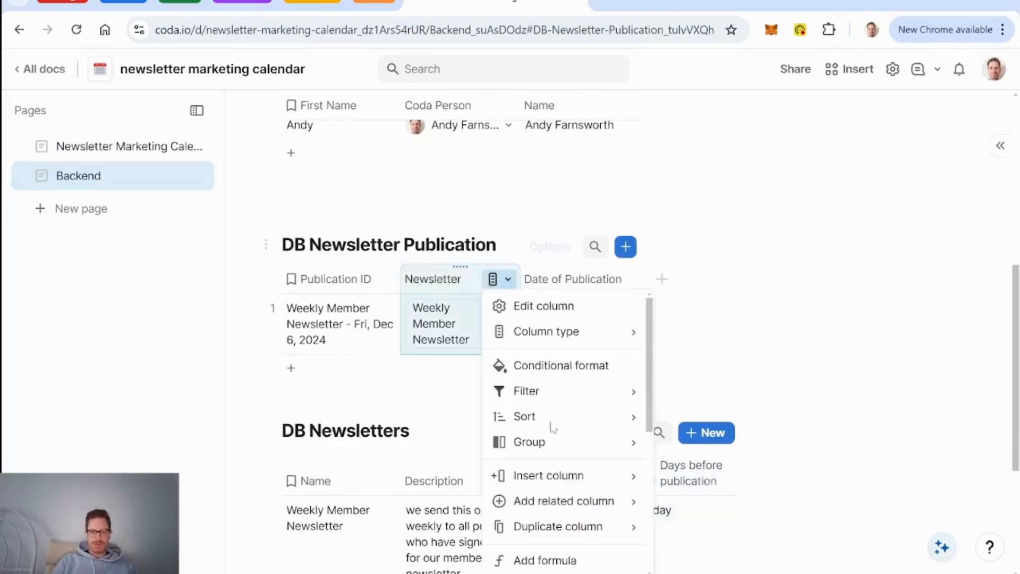
pyautogui.moveTo(585, 517)
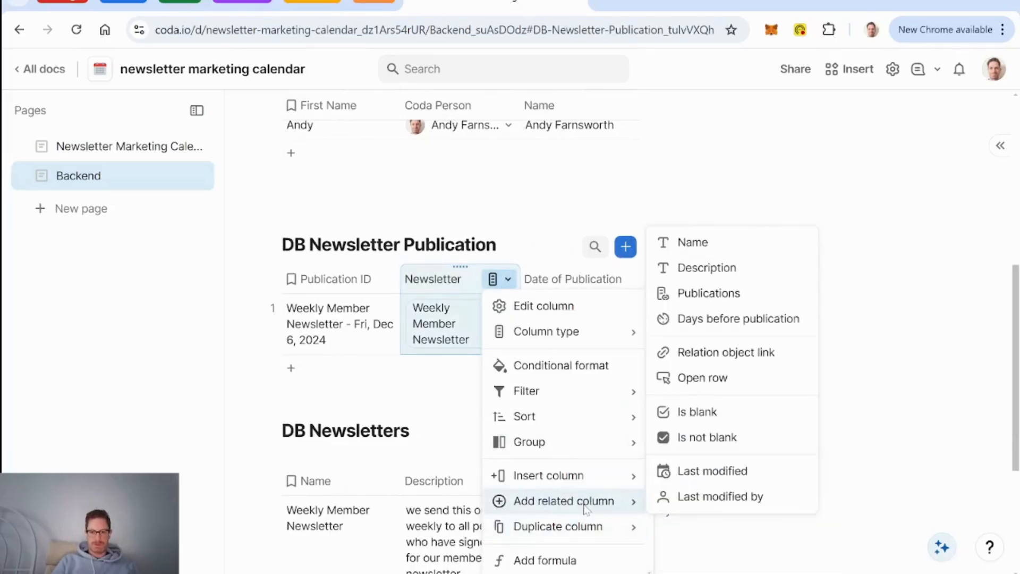
pyautogui.click(569, 279)
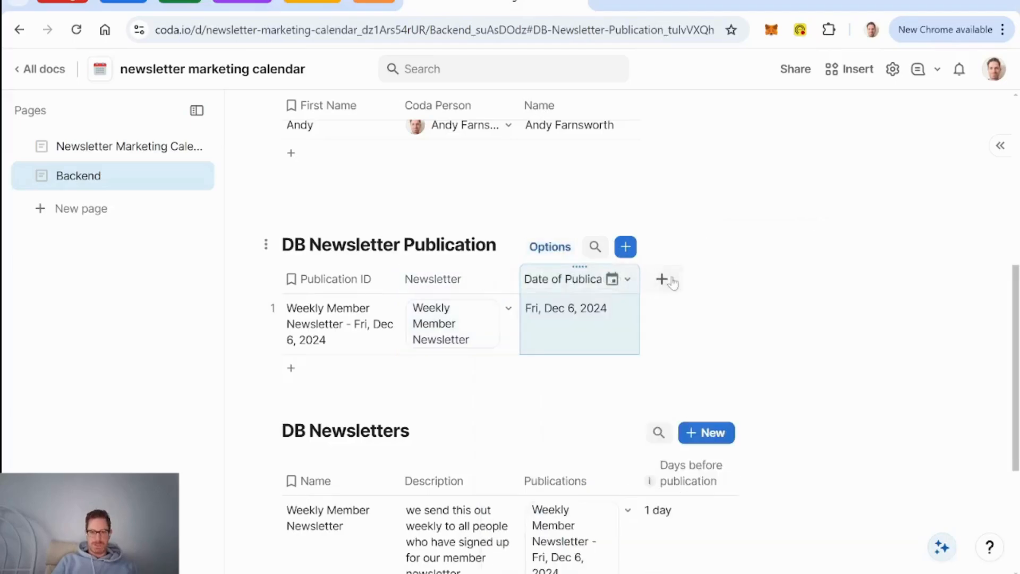
# Step: Add a Date column named 'Date to be Finalized' after Date of Publication
pyautogui.click(662, 282)
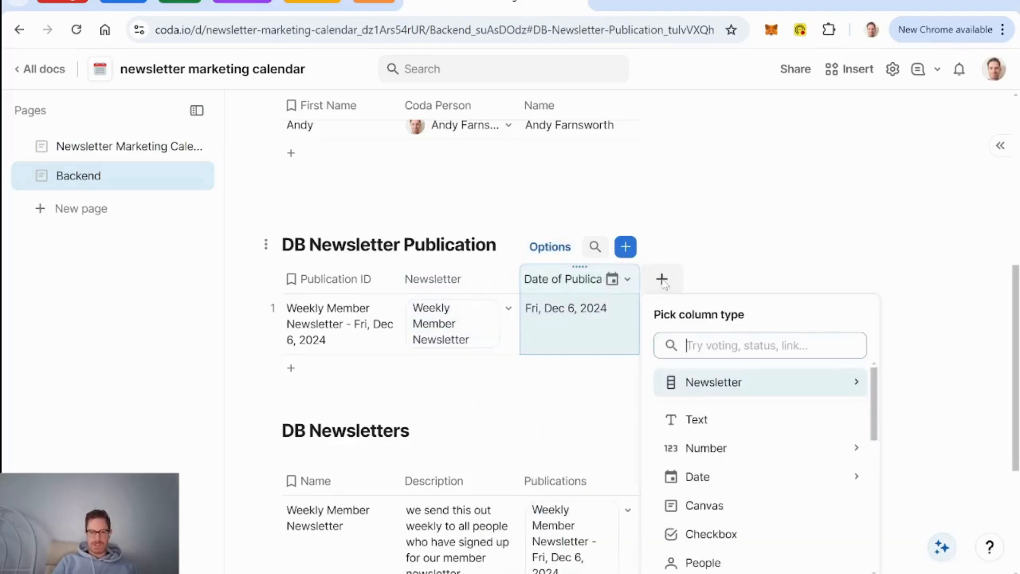
pyautogui.moveTo(793, 444)
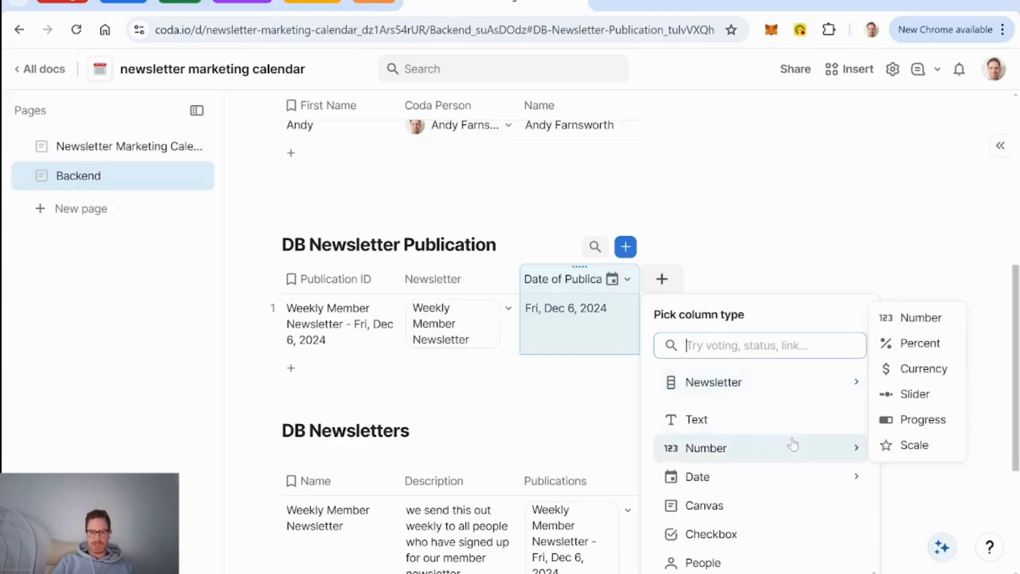
pyautogui.moveTo(771, 482)
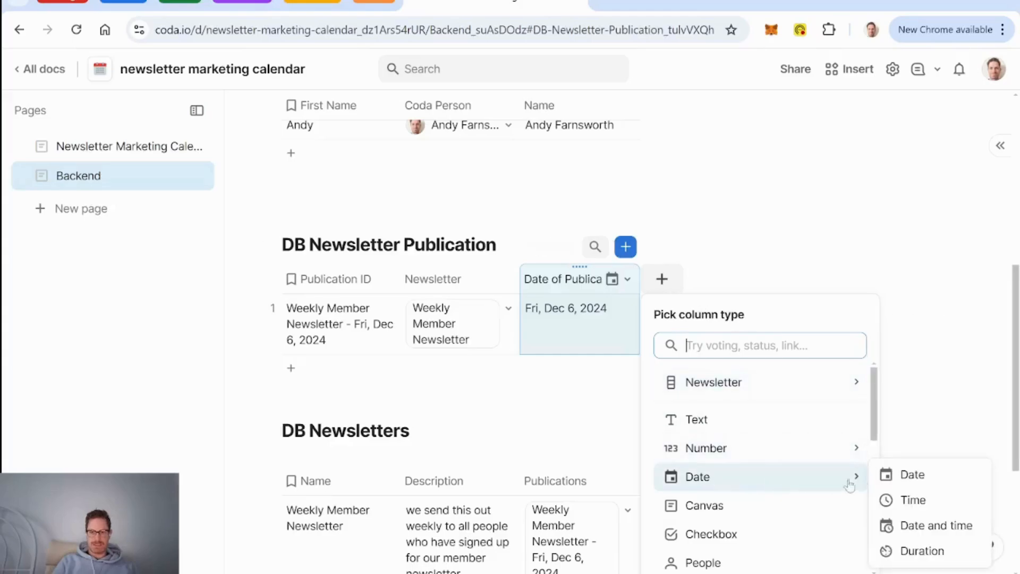
pyautogui.click(925, 477)
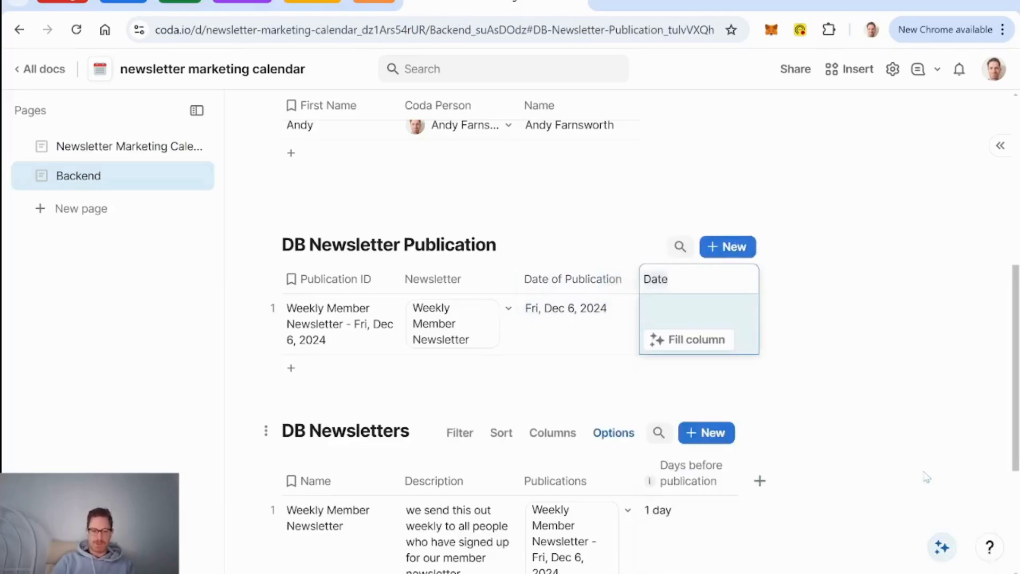
pyautogui.write('Finalization Dat')
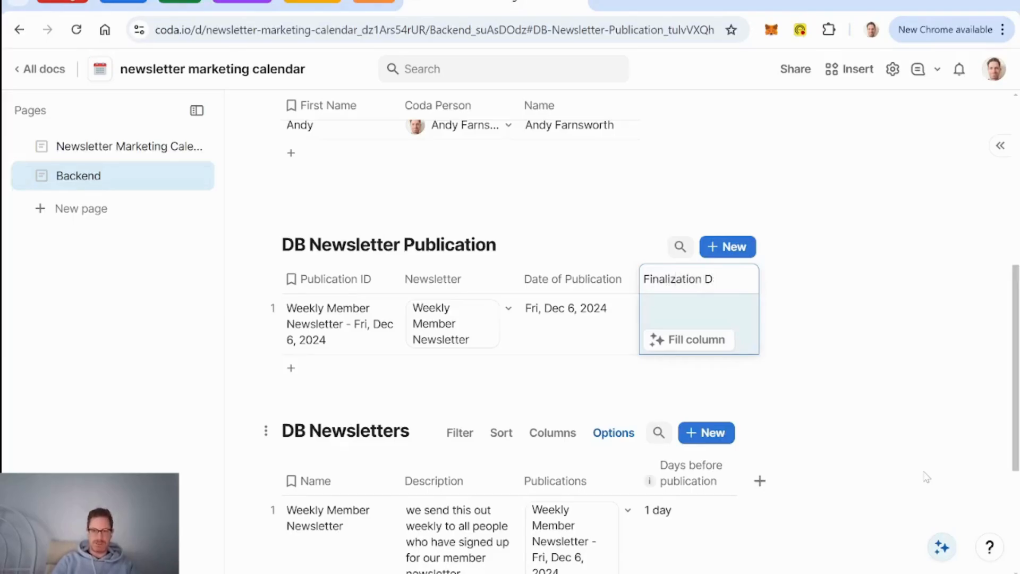
pyautogui.press('BackSpace')
pyautogui.press('BackSpace')
pyautogui.press('BackSpace')
pyautogui.write('d')
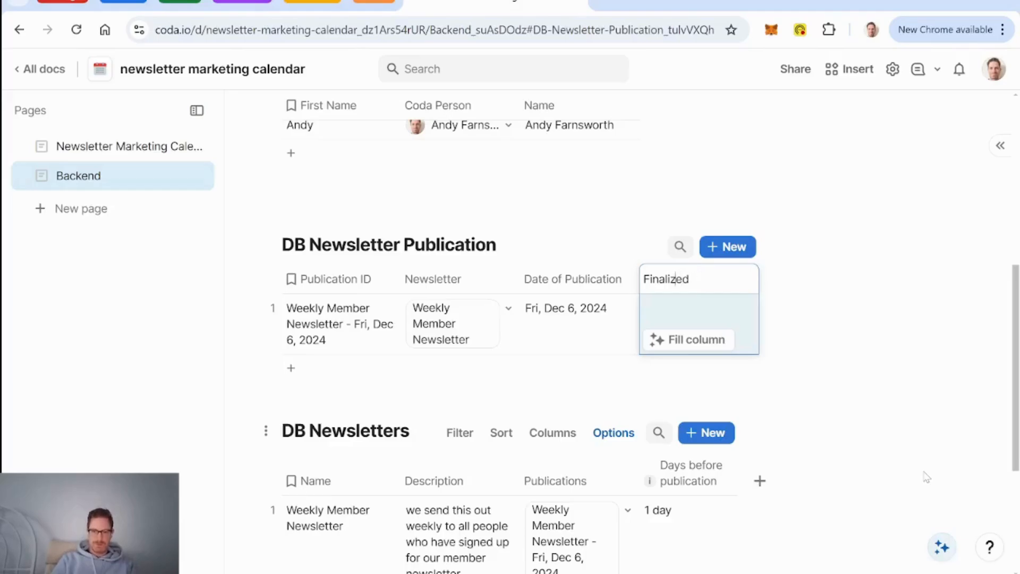
pyautogui.write('Date to be')
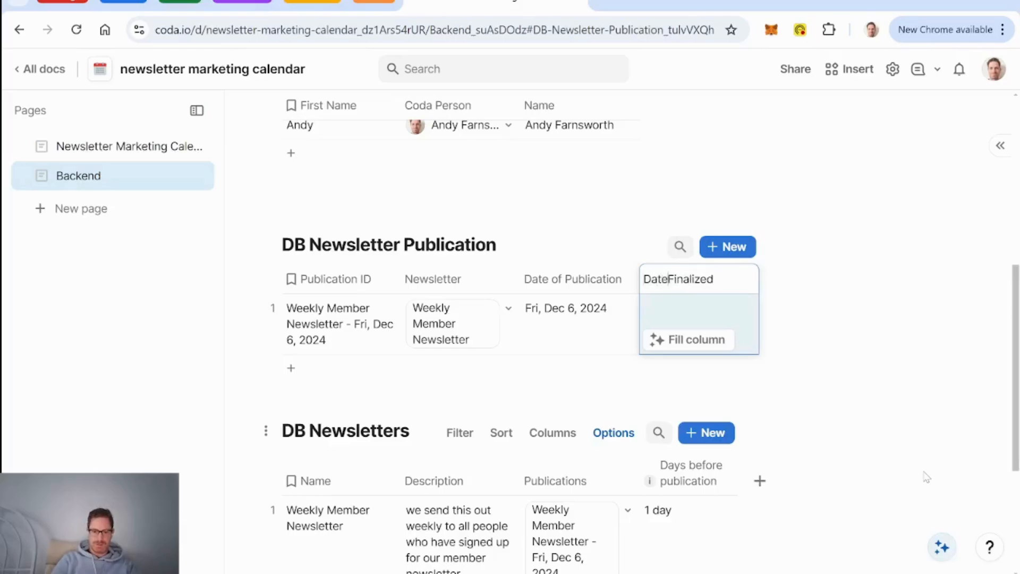
pyautogui.press('Return')
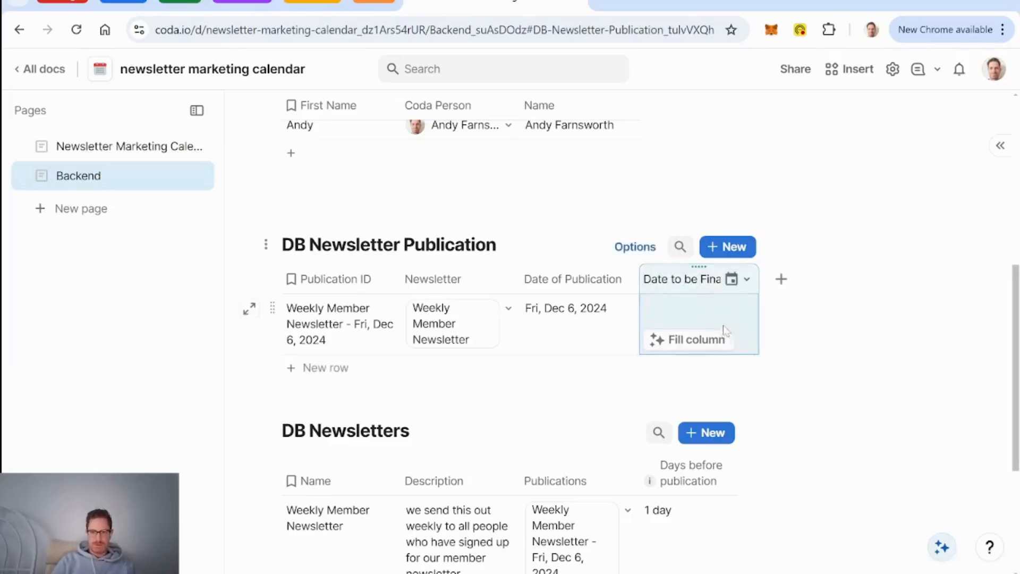
# Step: Start a column formula on Date to be Finalized with Date of Publication, in the expanded editor
pyautogui.click(710, 314)
pyautogui.press('=')
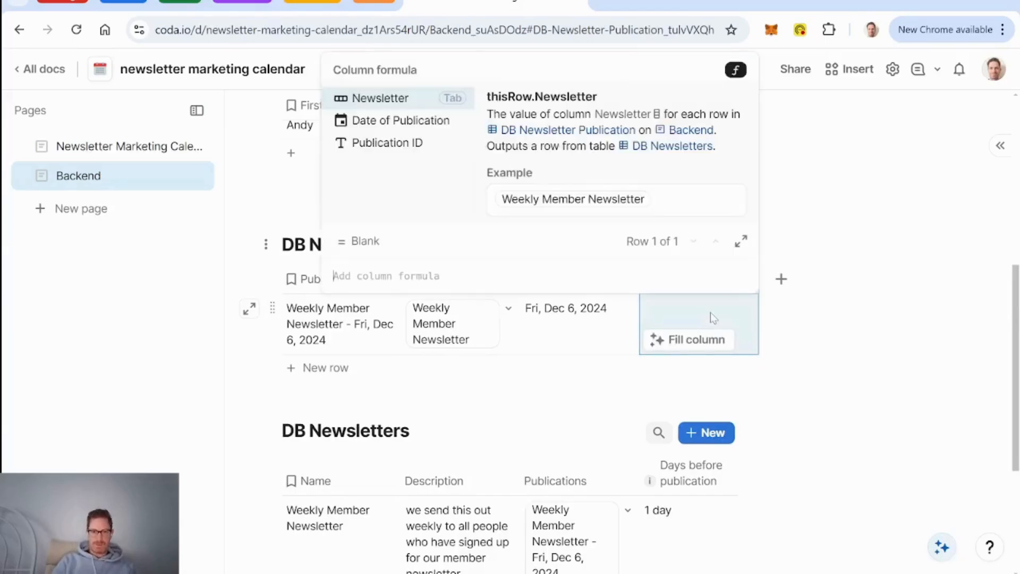
pyautogui.click(375, 122)
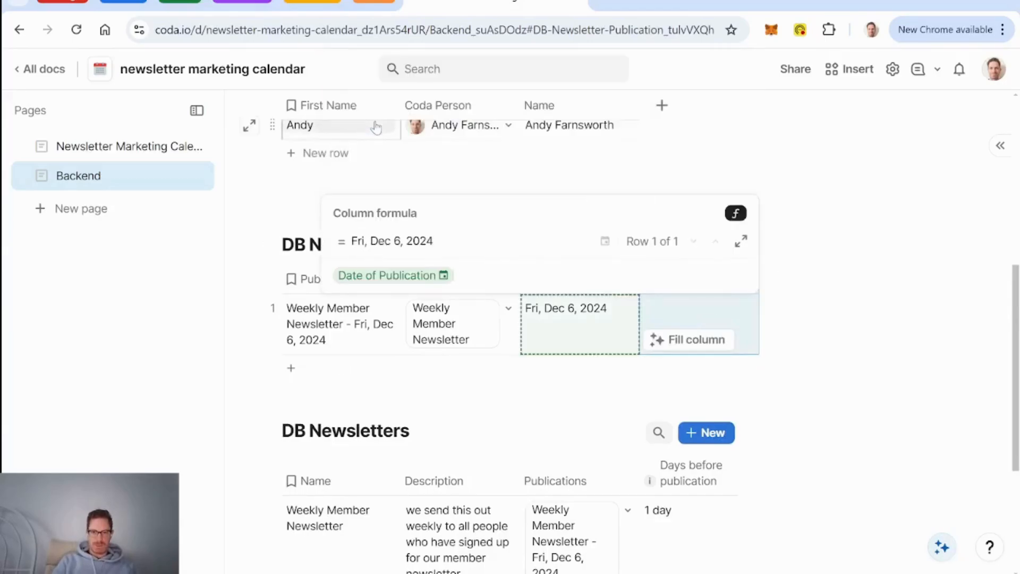
pyautogui.write('.')
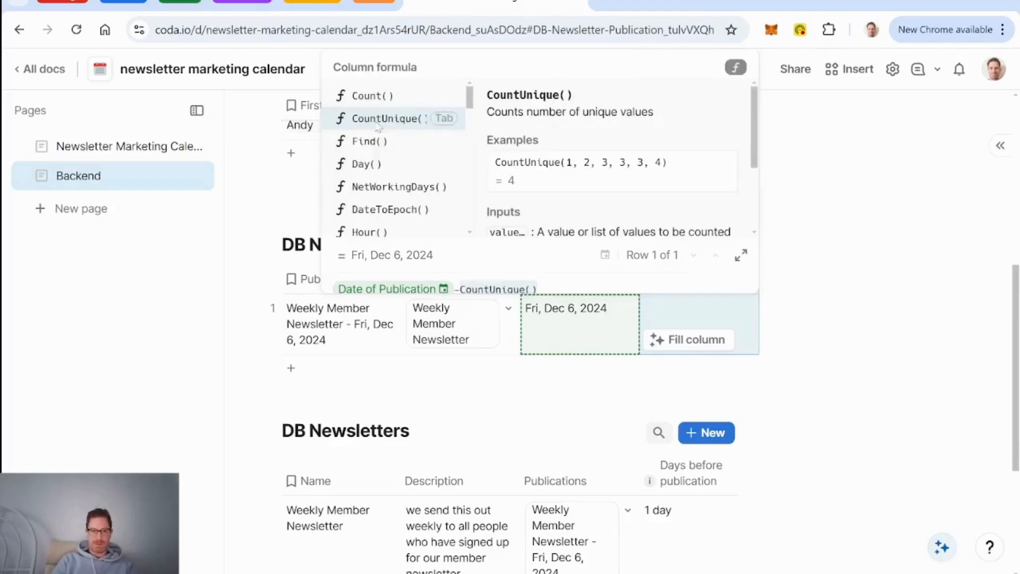
pyautogui.write('wee')
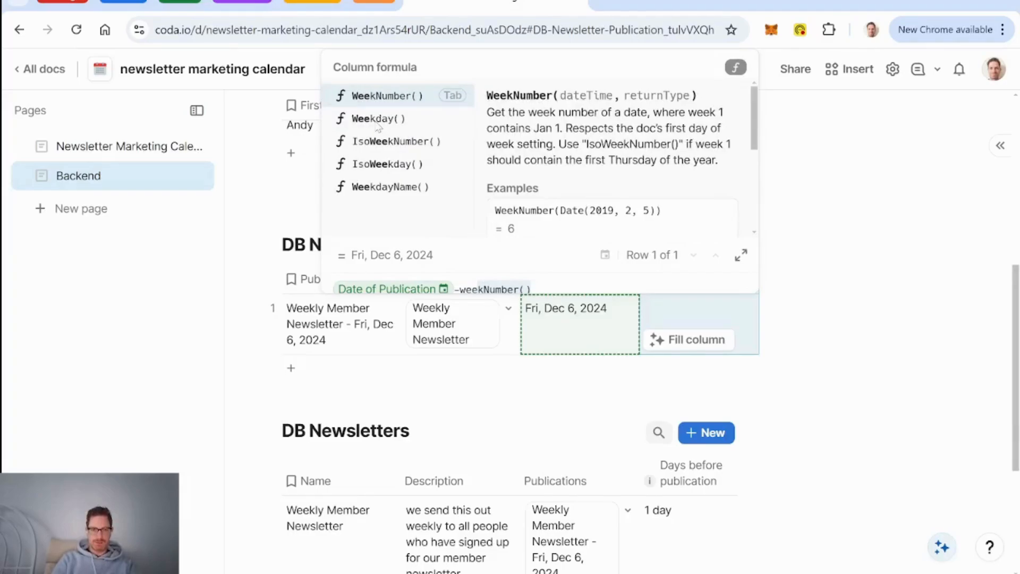
pyautogui.click(742, 255)
# Step: Subtract Newsletter.Days before publication from Date of Publication in the formula
pyautogui.press('BackSpace')
pyautogui.press('BackSpace')
pyautogui.press('BackSpace')
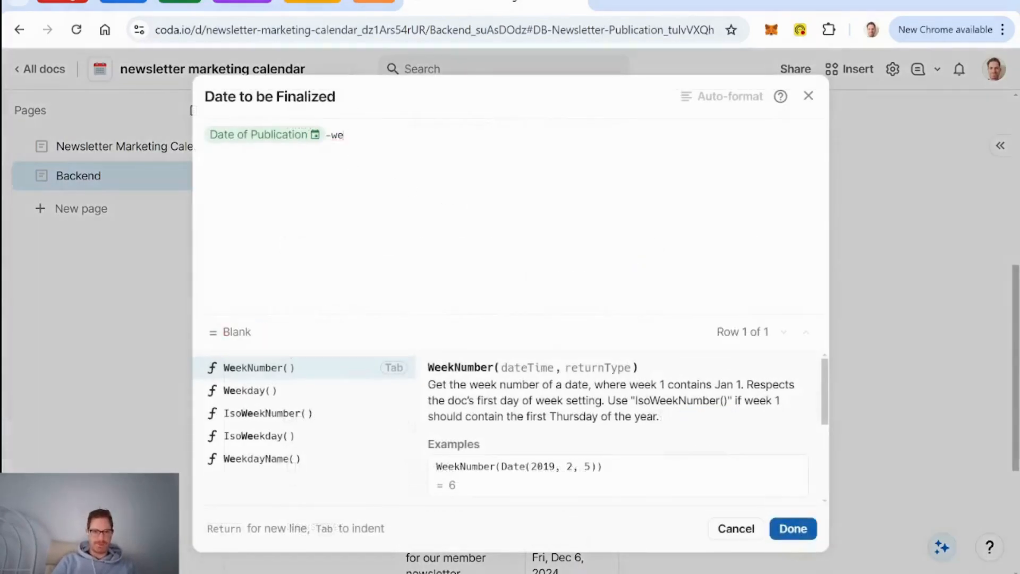
pyautogui.write('w')
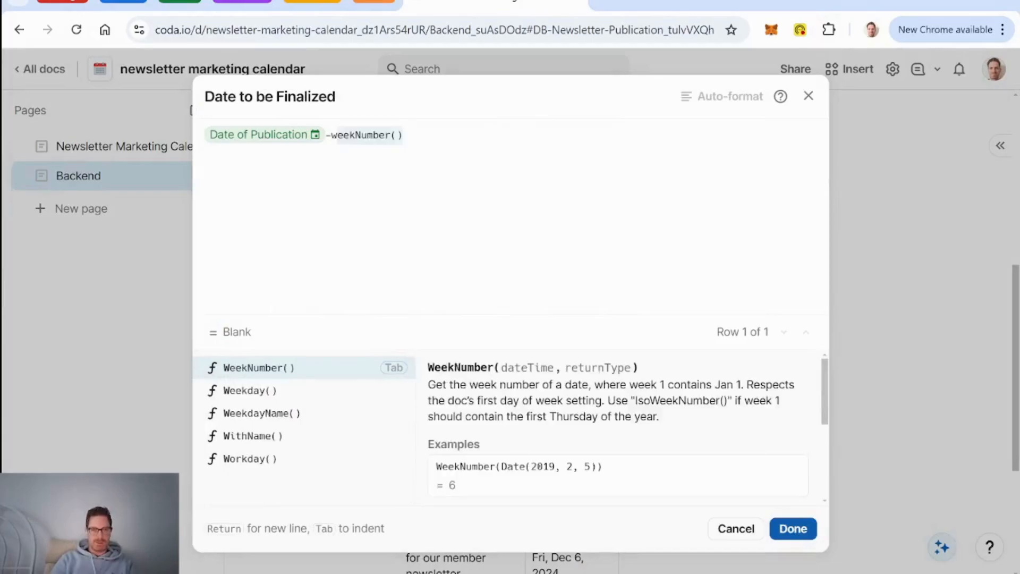
pyautogui.press('BackSpace')
pyautogui.press('BackSpace')
pyautogui.write('date of Publication')
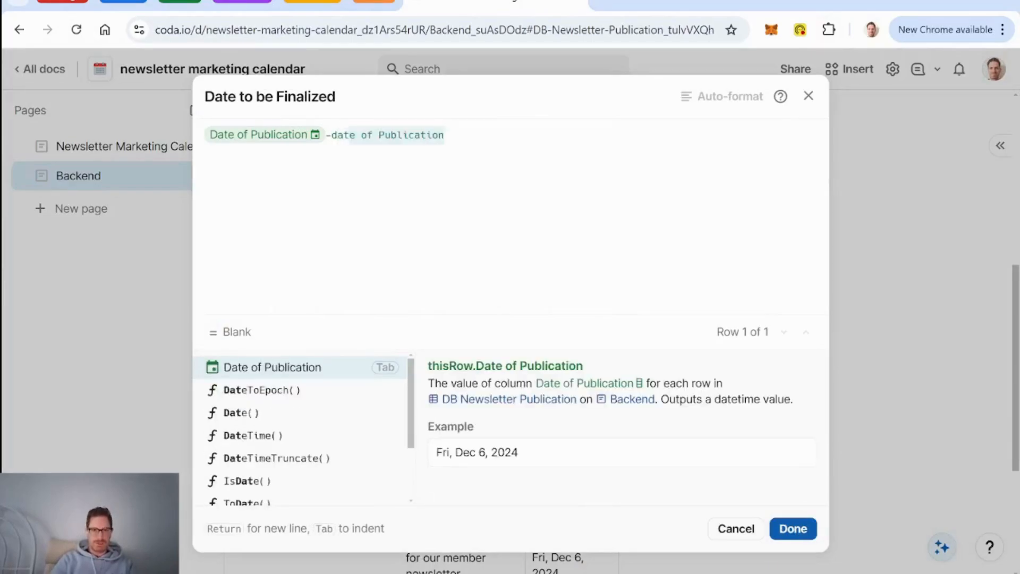
pyautogui.press('BackSpace')
pyautogui.press('BackSpace')
pyautogui.press('BackSpace')
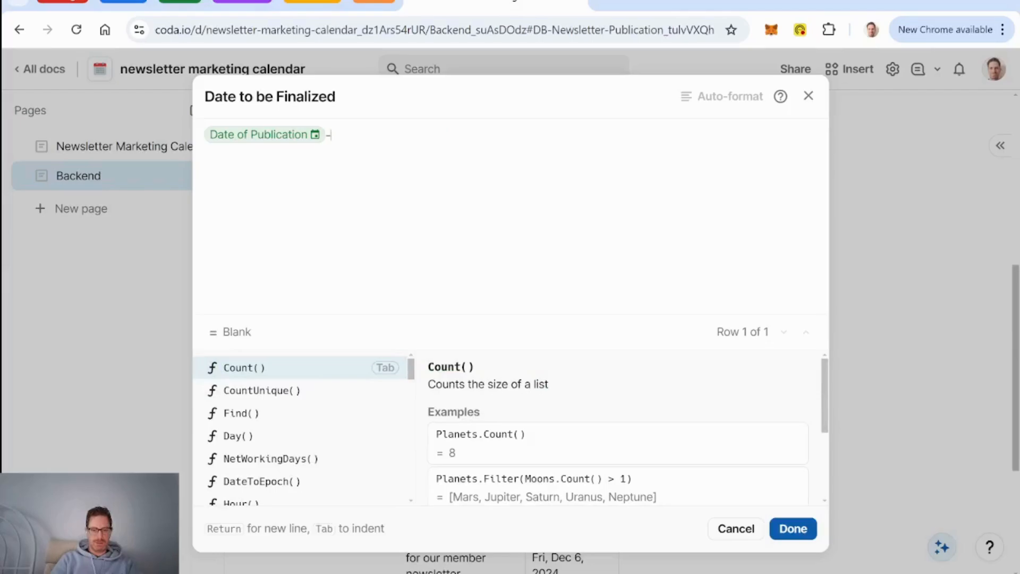
pyautogui.write('newsletter')
pyautogui.press('Tab')
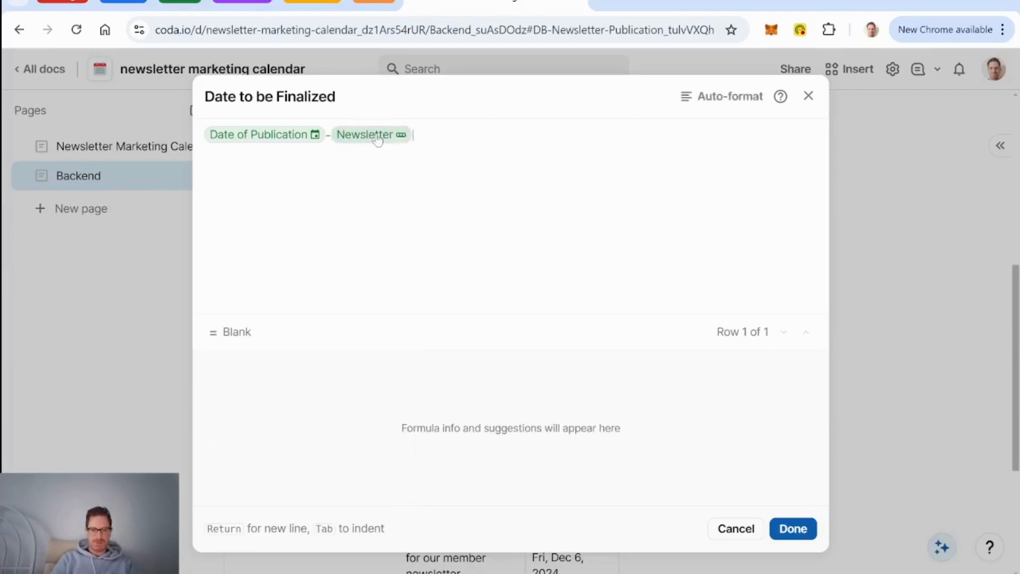
pyautogui.write('.ToNumber()')
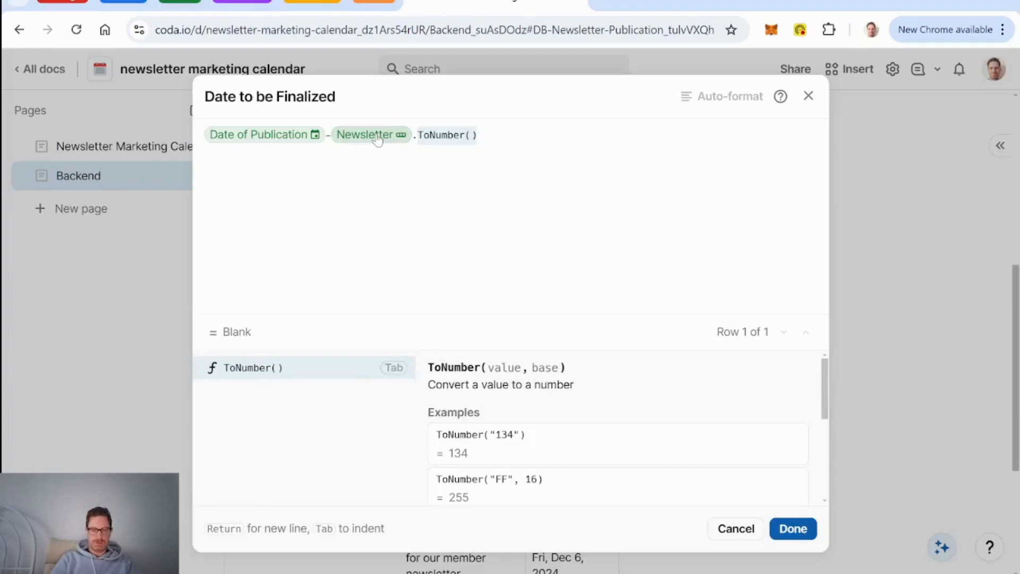
pyautogui.write('days before publication')
pyautogui.press('Down')
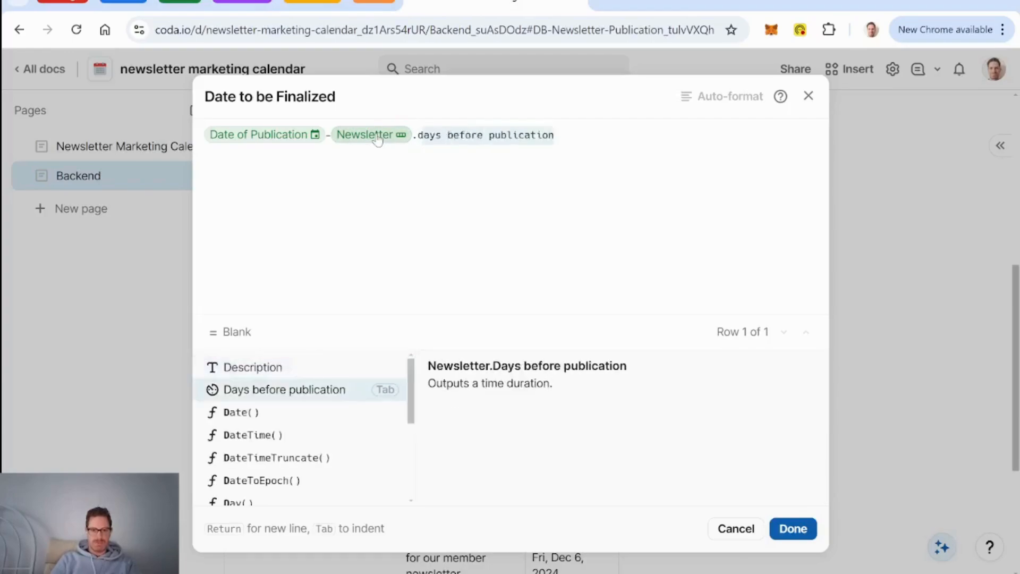
pyautogui.press('Tab')
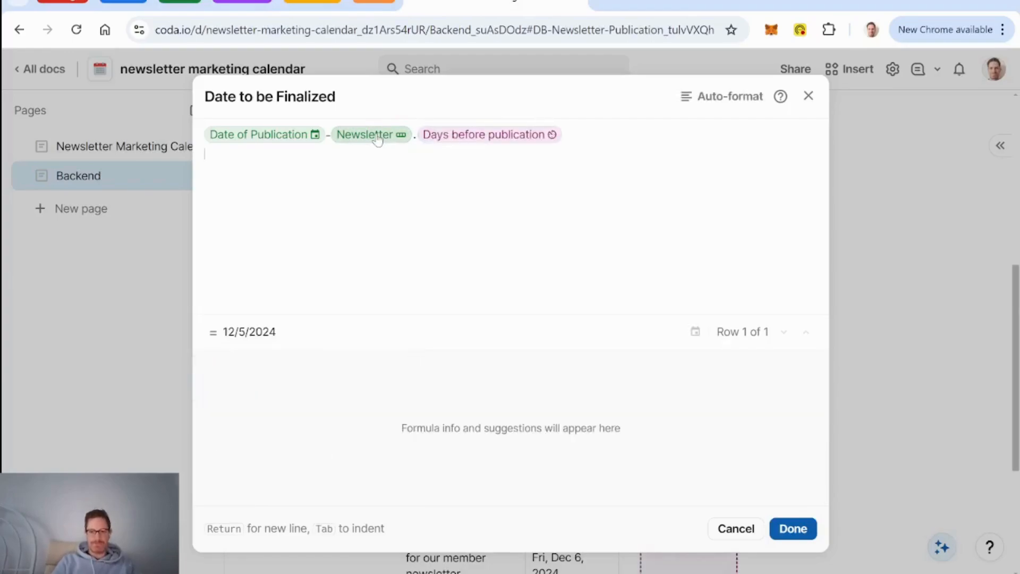
# Step: Apply the formula and format Date to be Finalized as weekday dates, e.g. Thu, Dec 5, 2024
pyautogui.click(797, 533)
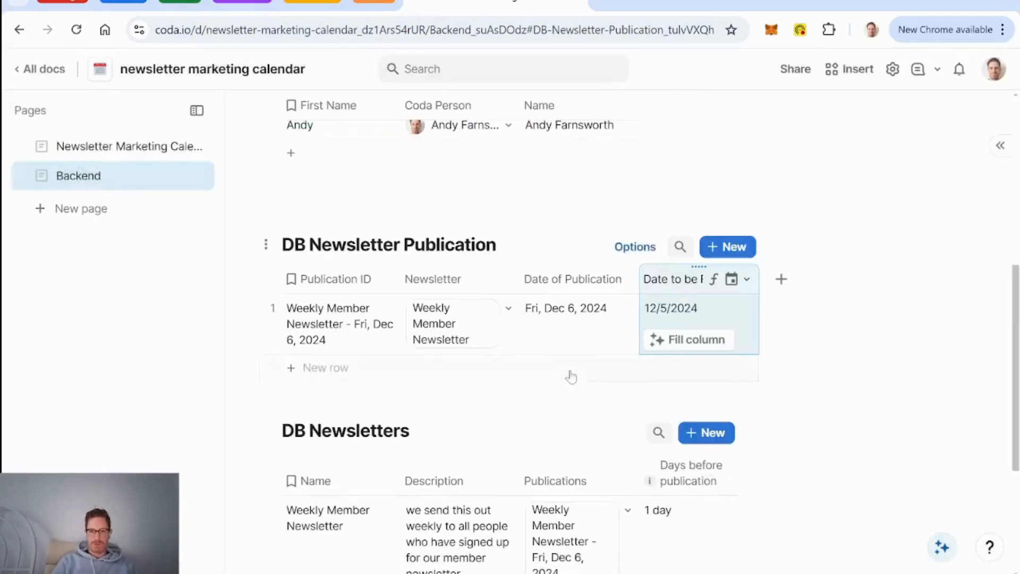
pyautogui.click(747, 279)
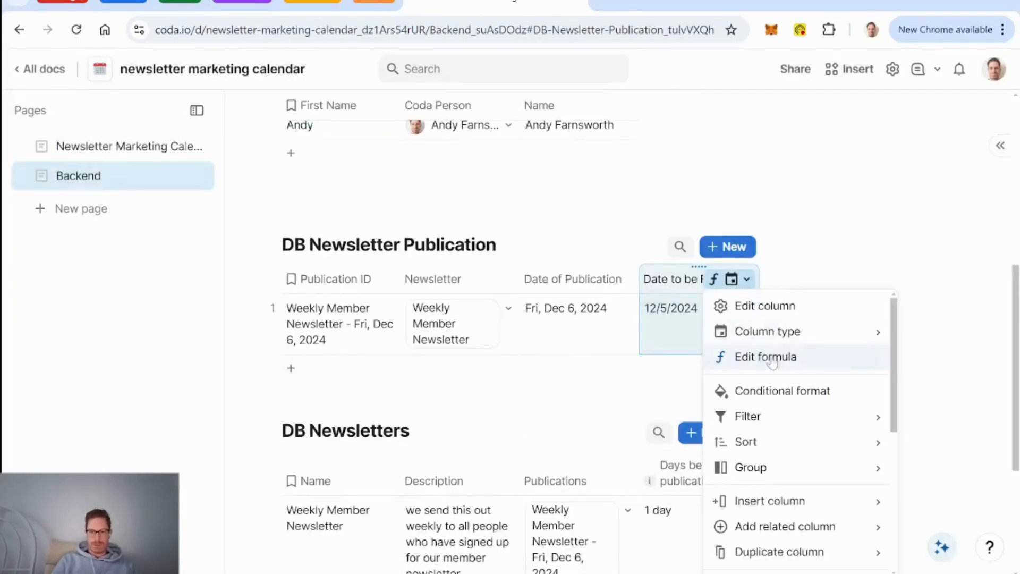
pyautogui.click(781, 307)
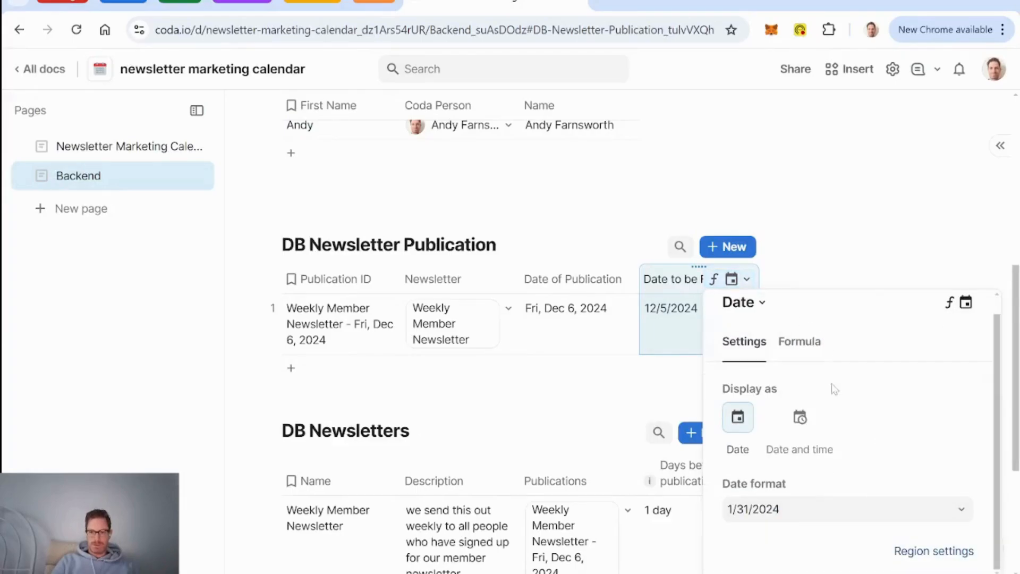
pyautogui.click(855, 512)
pyautogui.scroll(-1, 883, 451)
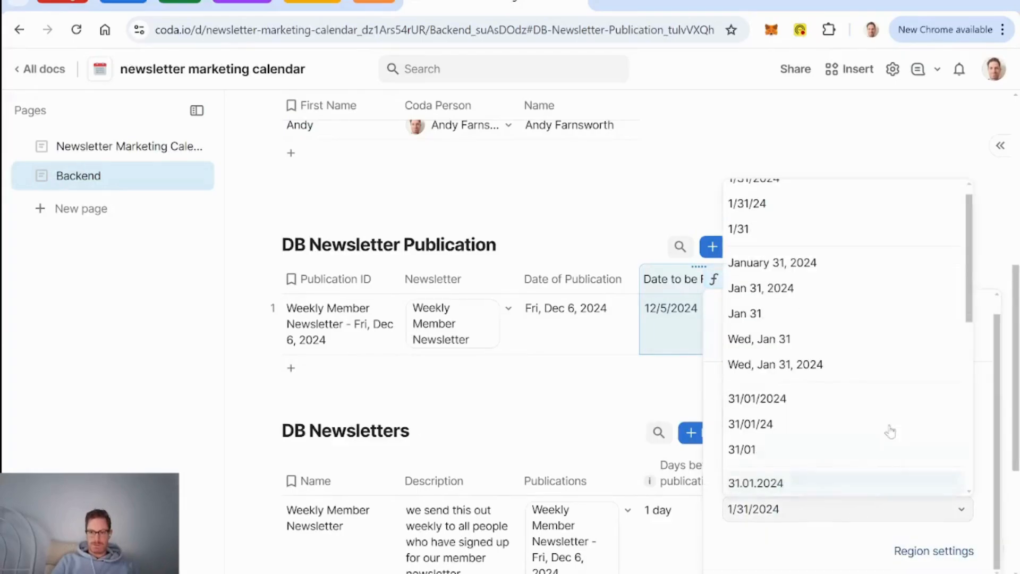
pyautogui.click(847, 371)
pyautogui.click(586, 287)
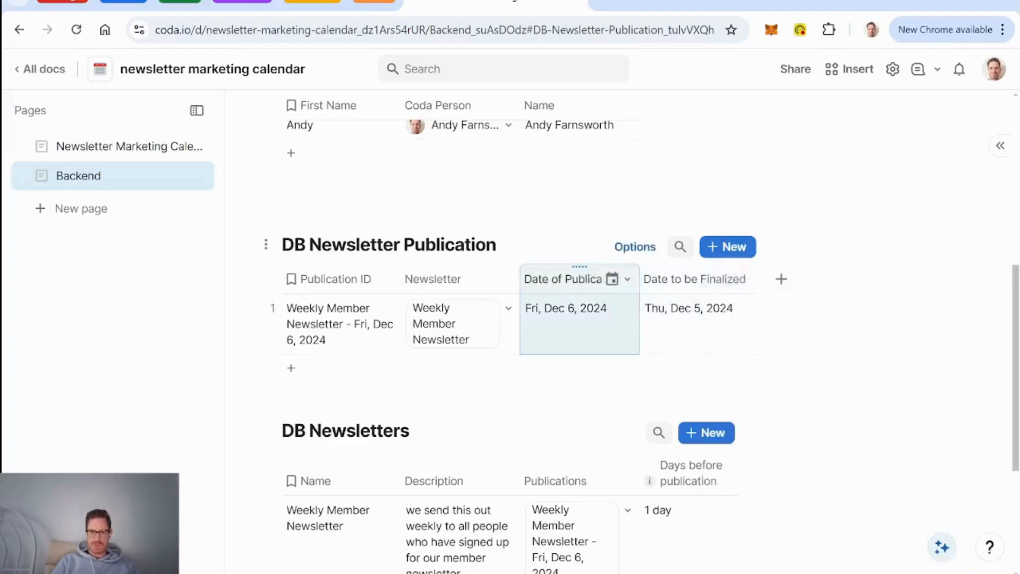
pyautogui.scroll(-1, 596, 369)
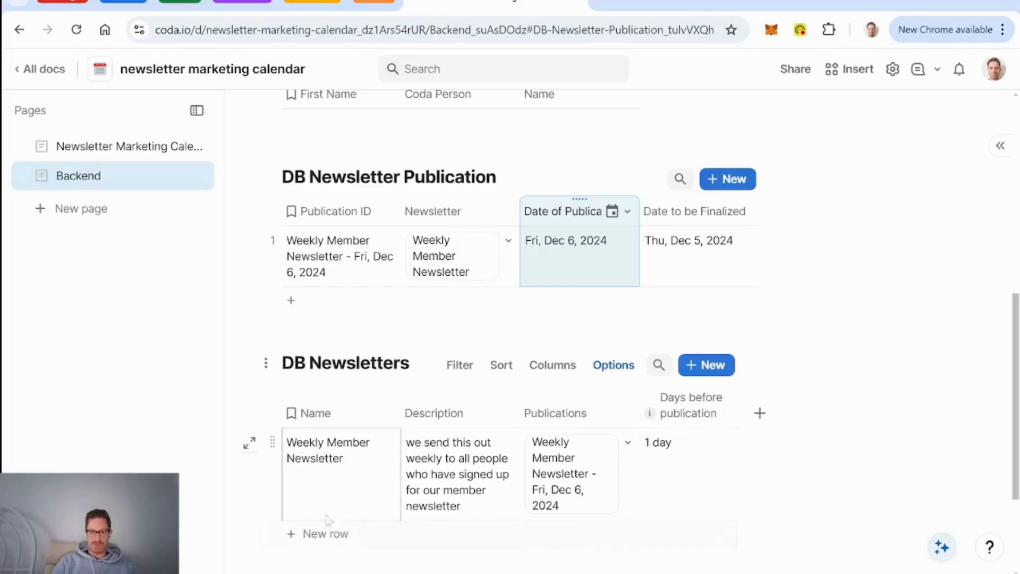
# Step: Add a Canvas column named 'Content' after Status in the DB Content table
pyautogui.scroll(3, 481, 478)
pyautogui.scroll(5, 481, 478)
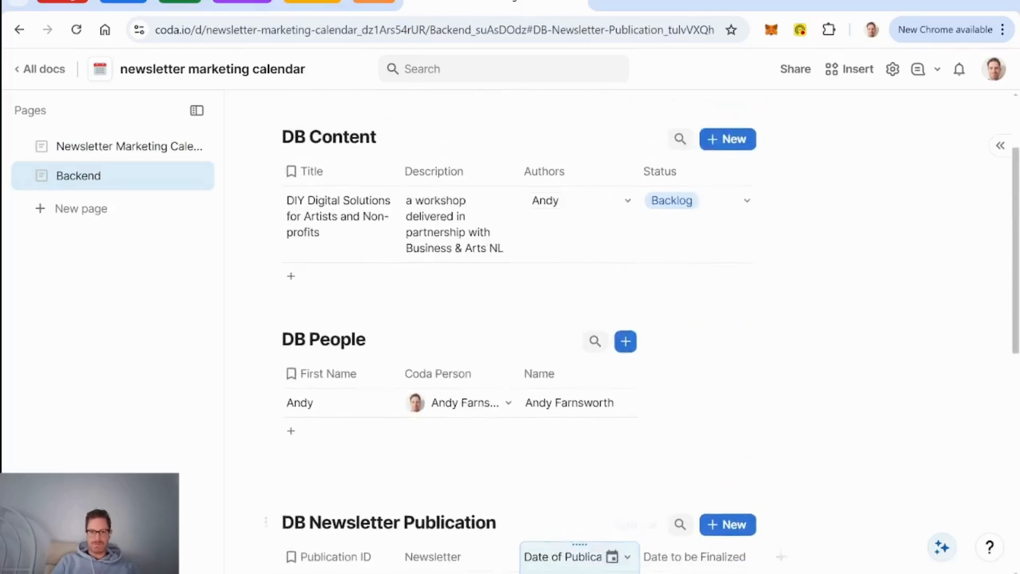
pyautogui.scroll(-1, 470, 344)
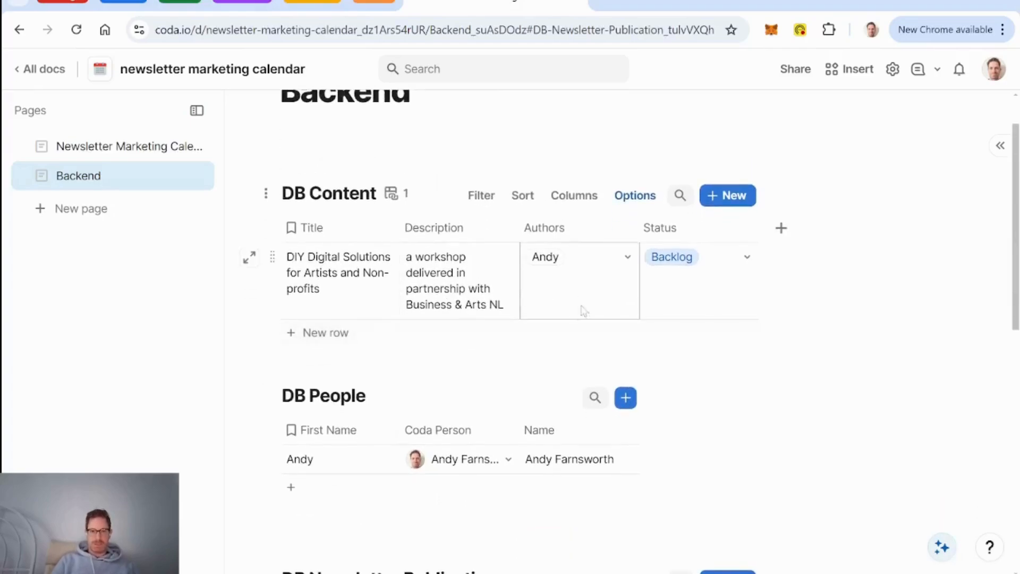
pyautogui.click(784, 229)
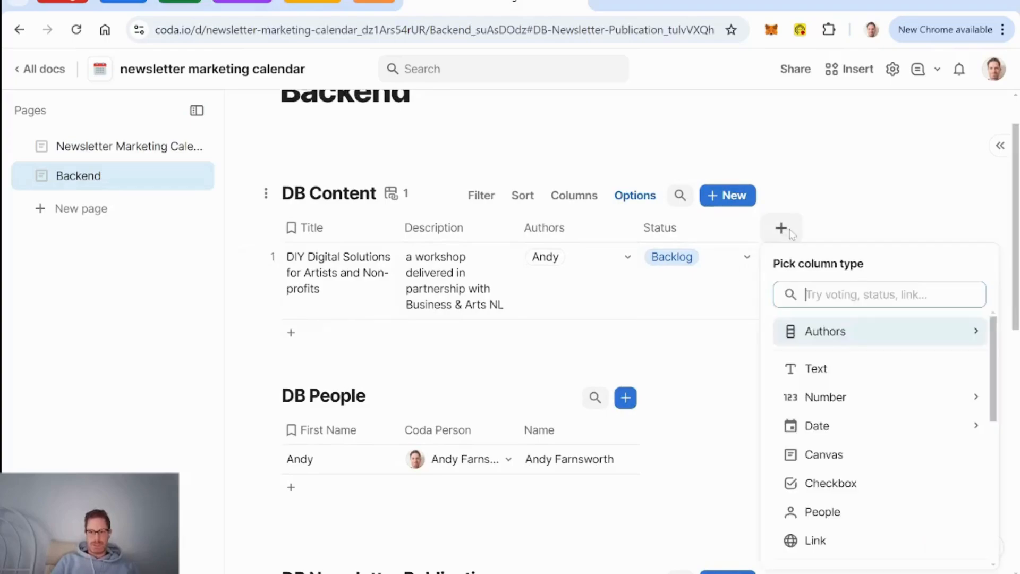
pyautogui.click(834, 454)
pyautogui.write('Content')
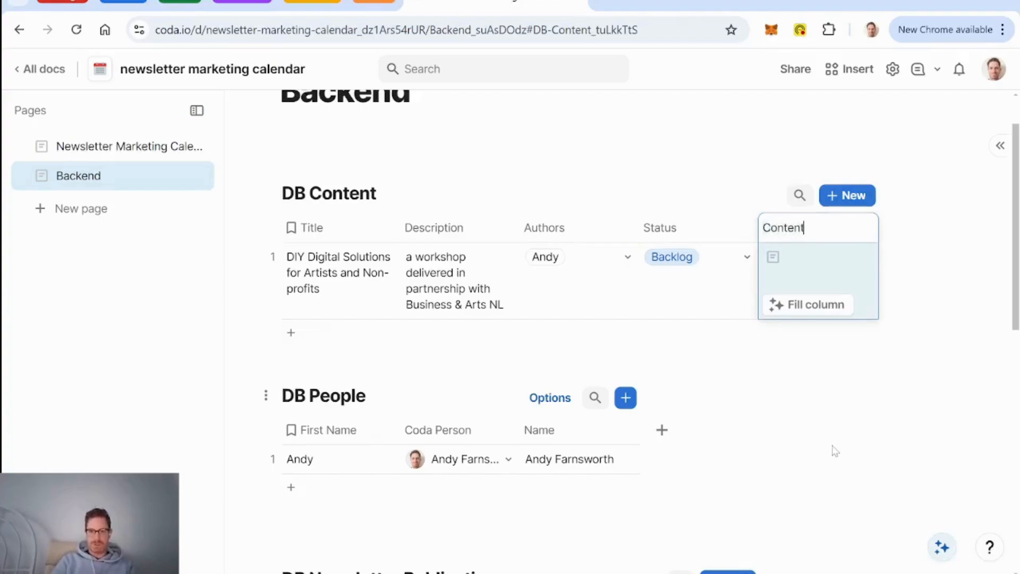
pyautogui.press('BackSpace')
pyautogui.press('BackSpace')
pyautogui.press('BackSpace')
pyautogui.press('BackSpace')
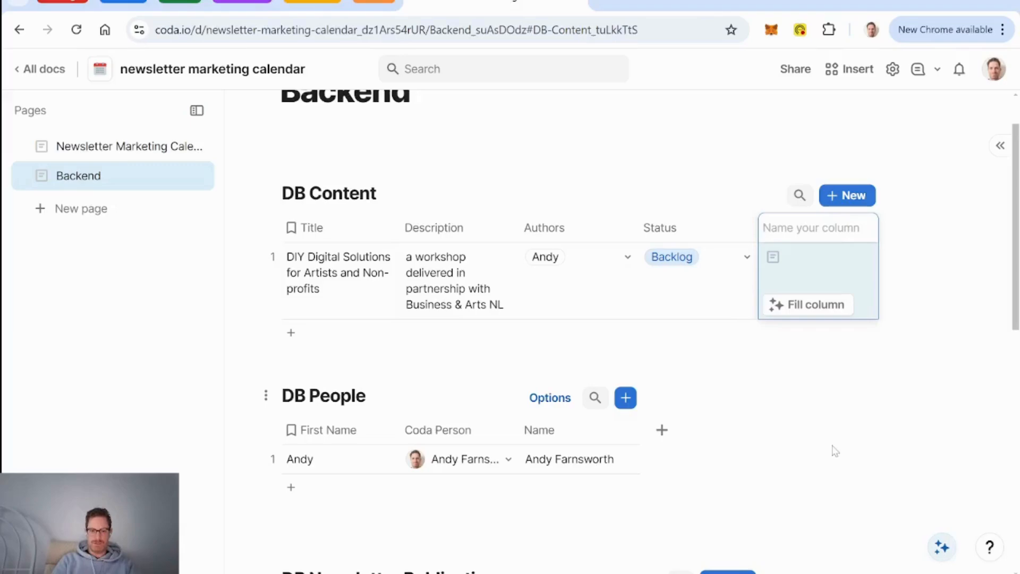
pyautogui.write('Content')
pyautogui.press('Return')
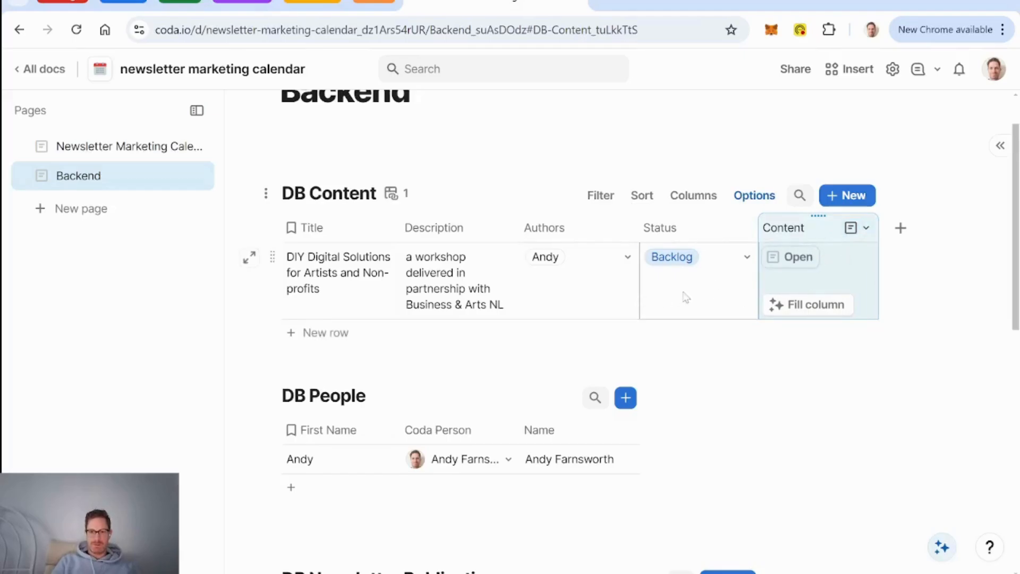
# Step: Inspect the DIY Digital Solutions row in detail view to confirm its Content canvas
pyautogui.click(249, 258)
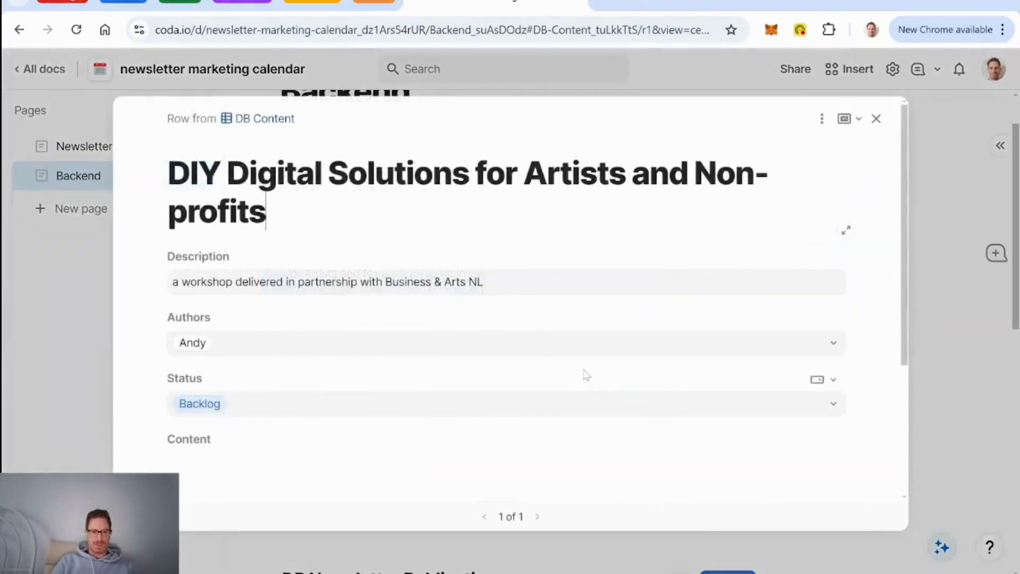
pyautogui.scroll(-3, 585, 376)
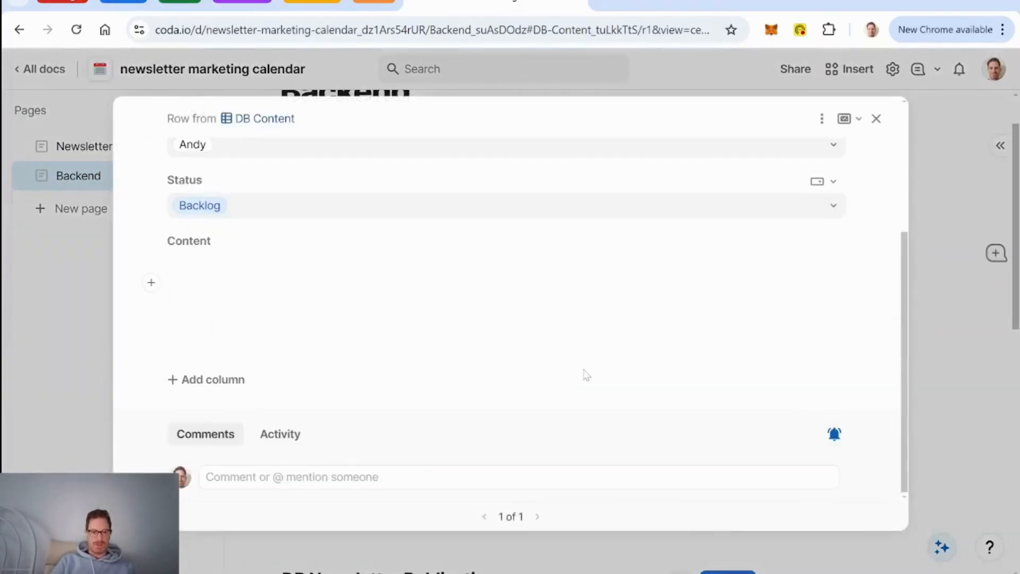
pyautogui.click(876, 119)
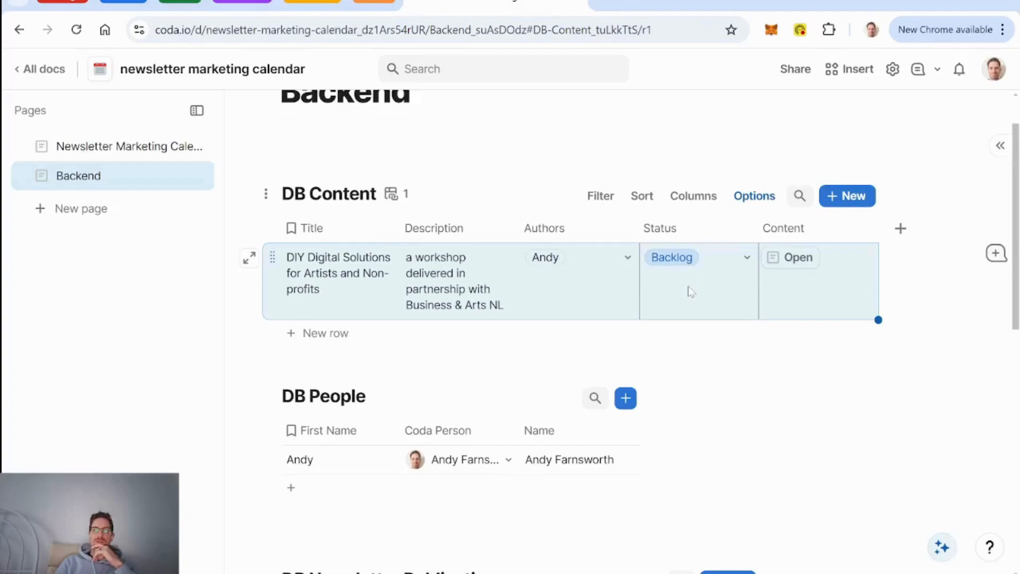
# Step: Add a Canvas column named 'Content Approved' after Content in DB Content
pyautogui.click(900, 229)
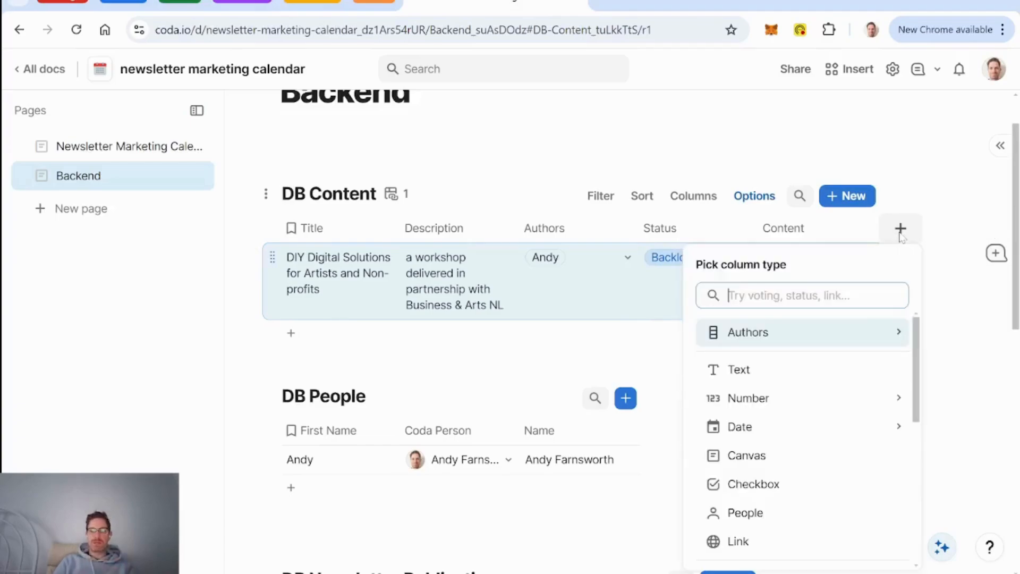
pyautogui.click(747, 456)
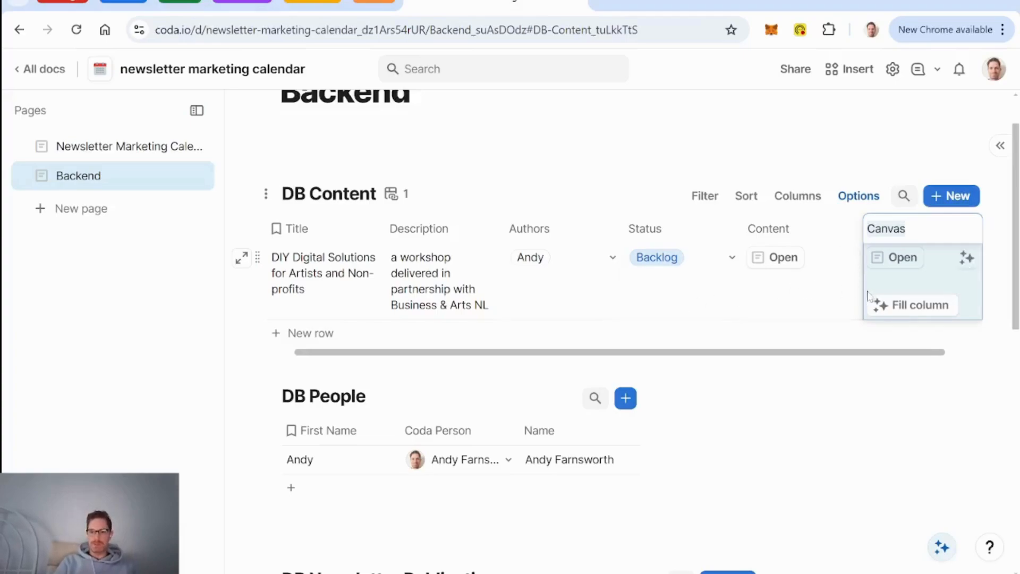
pyautogui.write('Content')
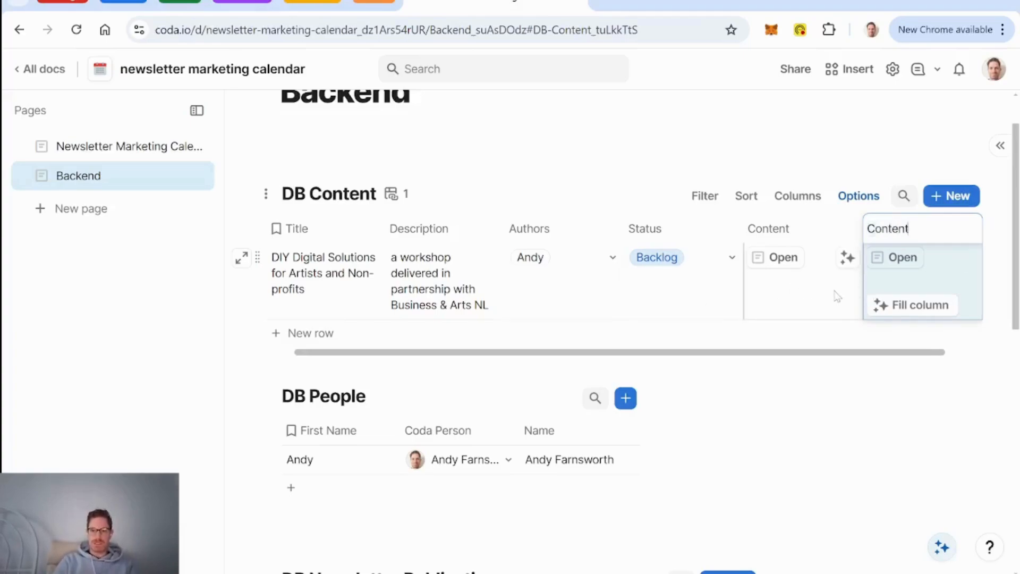
pyautogui.write(' Approved')
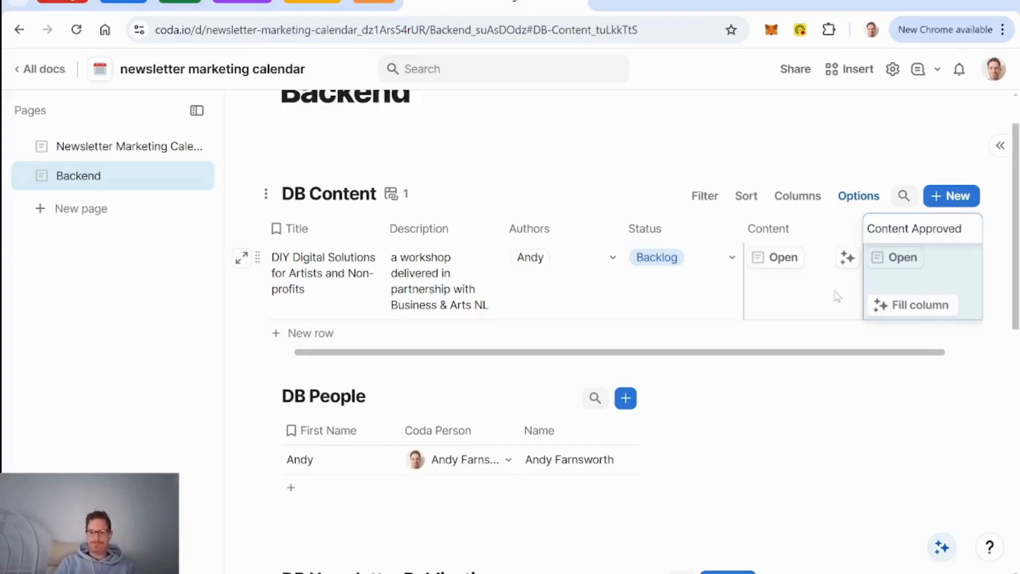
pyautogui.click(799, 297)
pyautogui.click(969, 229)
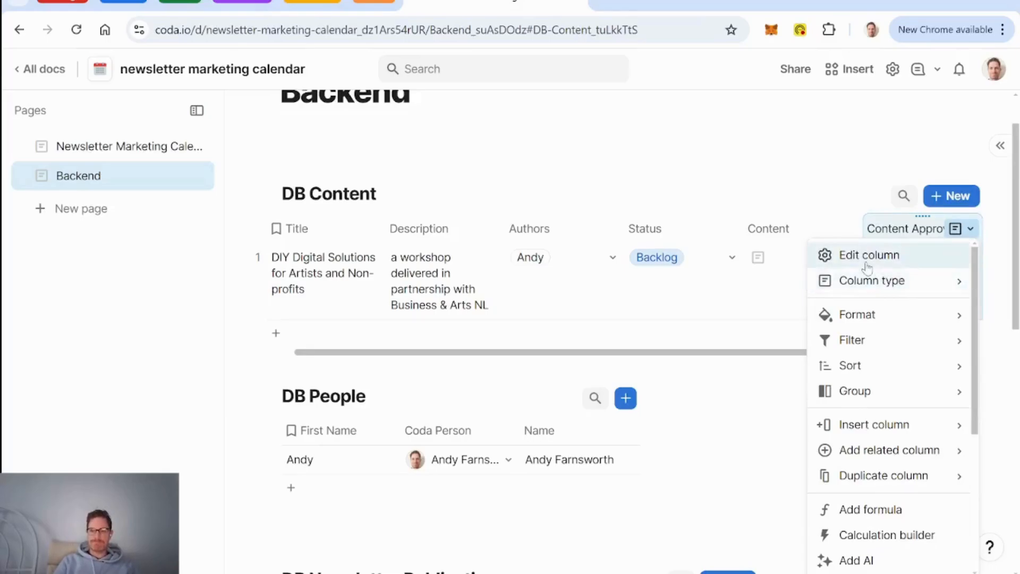
pyautogui.click(773, 293)
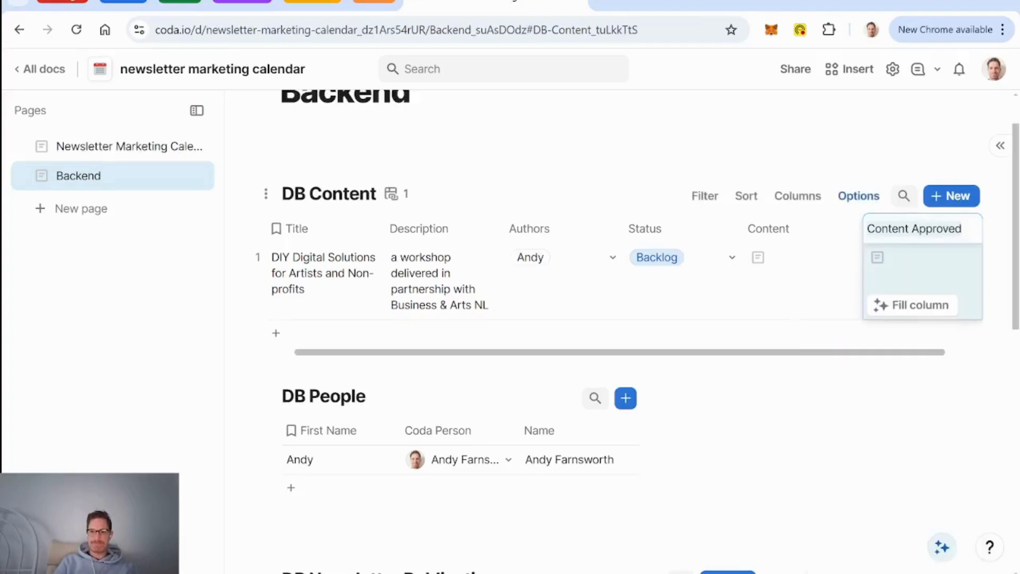
pyautogui.click(787, 296)
pyautogui.click(685, 280)
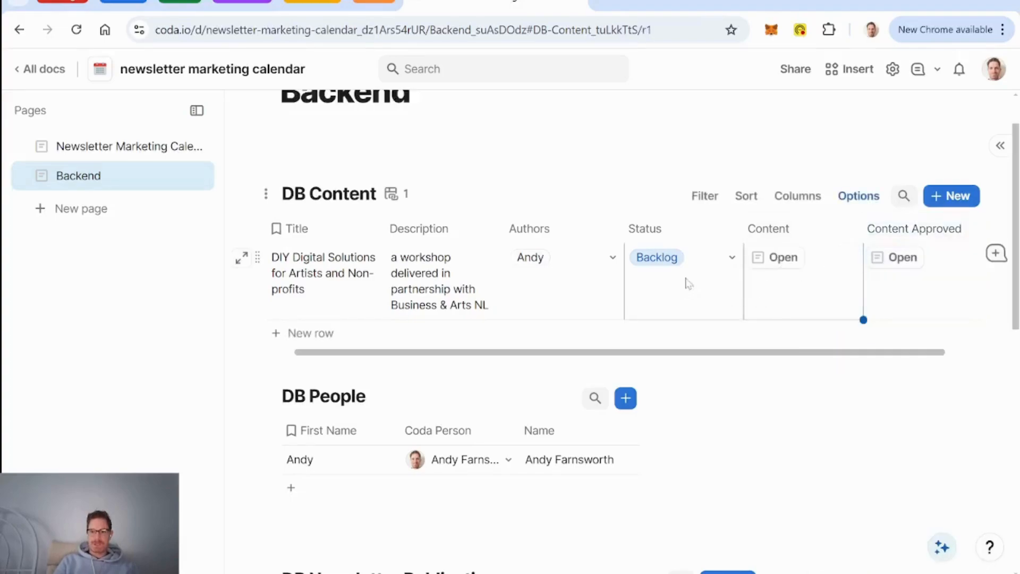
pyautogui.click(732, 258)
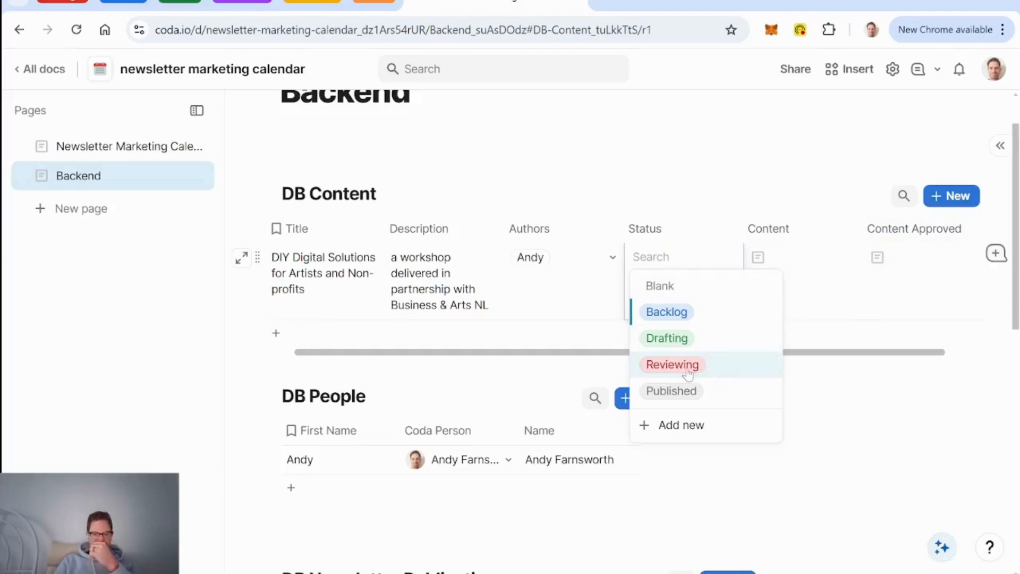
pyautogui.click(563, 303)
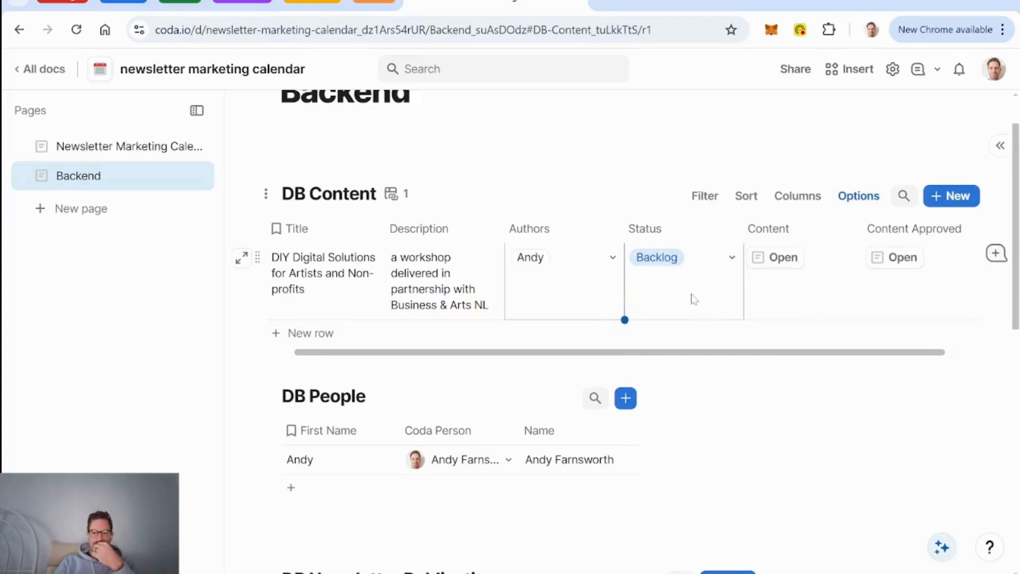
pyautogui.hscroll(-1, 690, 299)
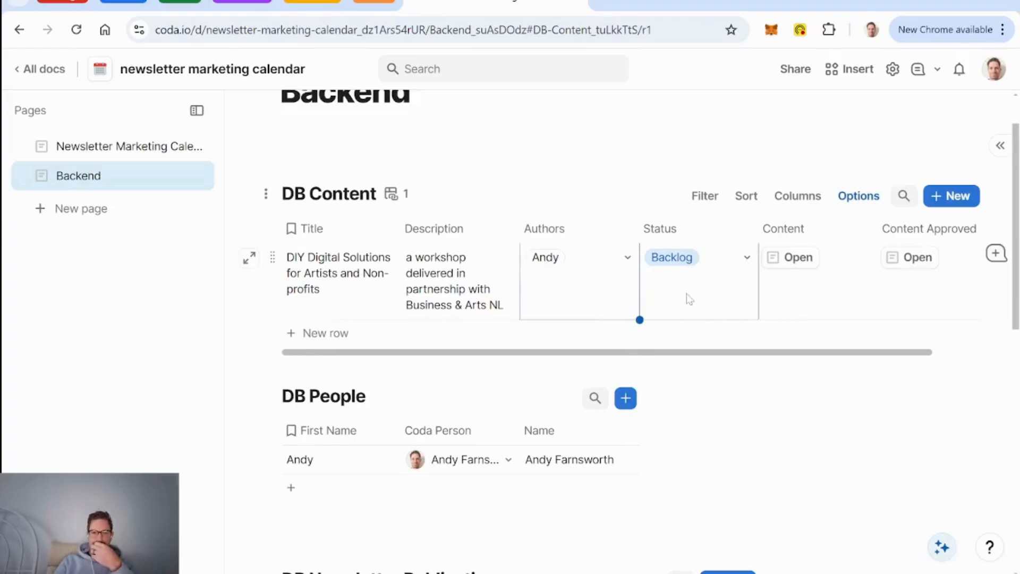
pyautogui.hscroll(1, 690, 299)
pyautogui.hscroll(-1, 689, 300)
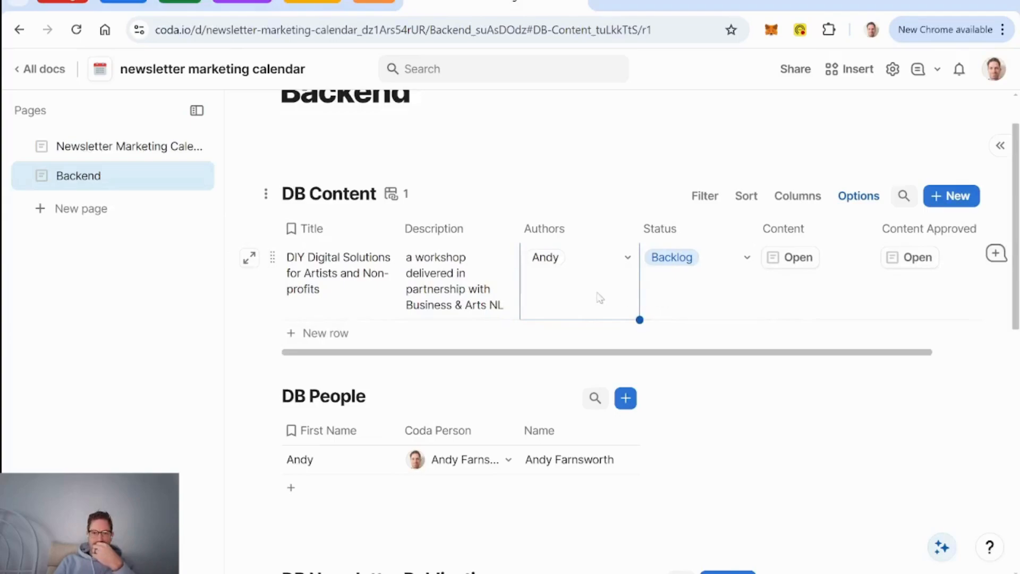
pyautogui.hscroll(3, 588, 296)
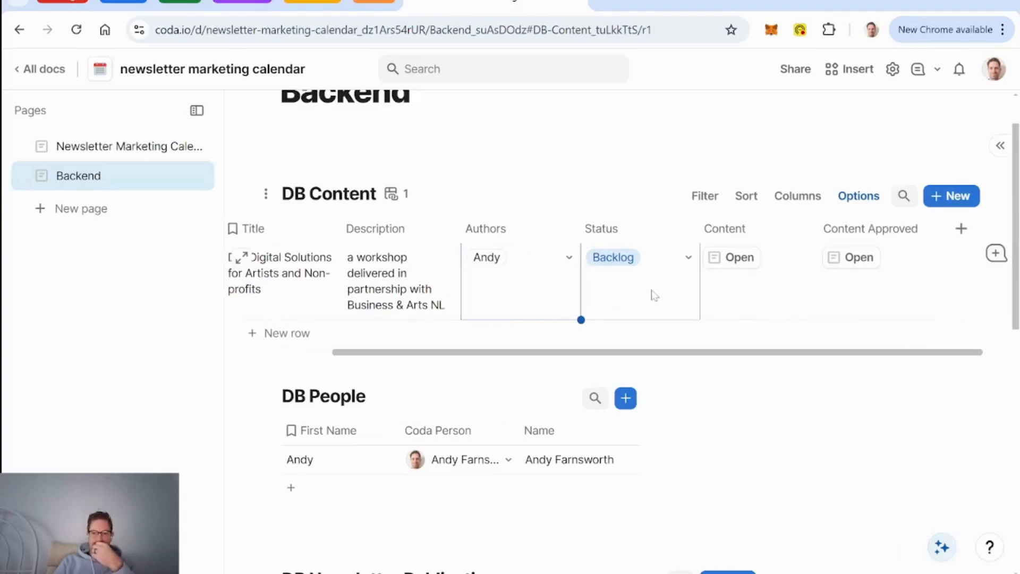
# Step: Add a Button column labelled 'Approve' with a blue badge-check icon
pyautogui.click(963, 230)
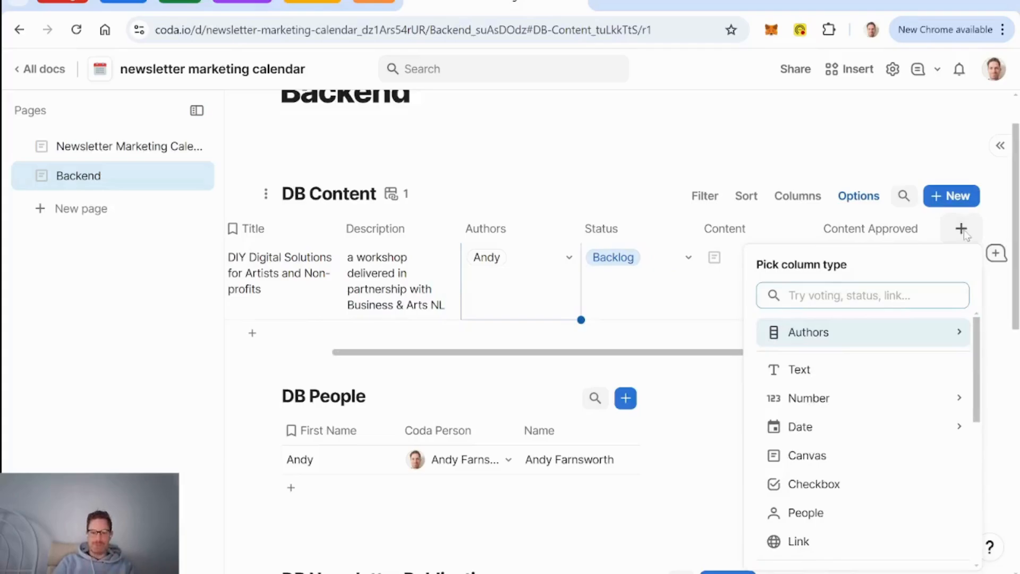
pyautogui.write('butt')
pyautogui.press('Return')
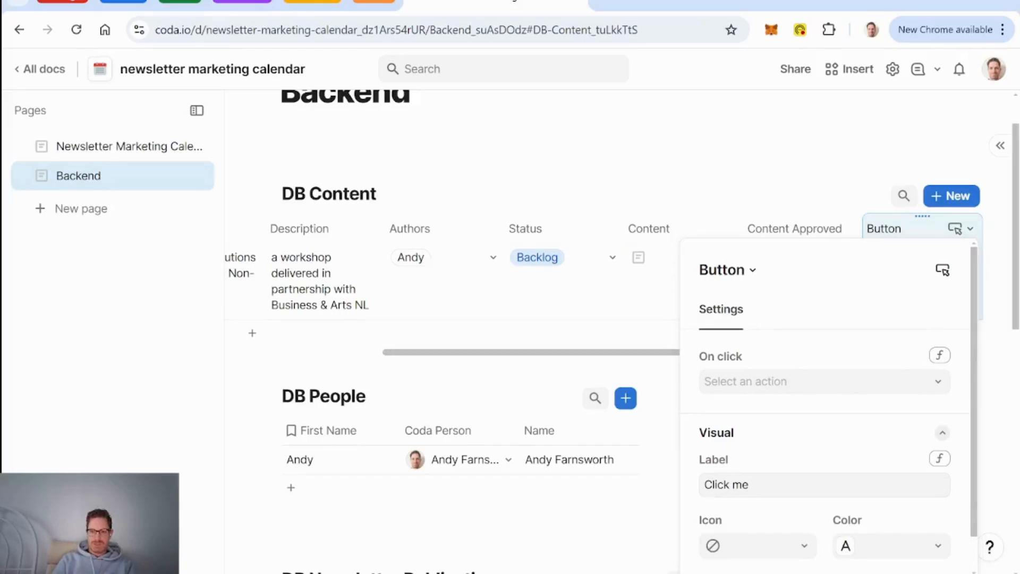
pyautogui.click(749, 484)
pyautogui.press('BackSpace')
pyautogui.press('BackSpace')
pyautogui.press('BackSpace')
pyautogui.press('BackSpace')
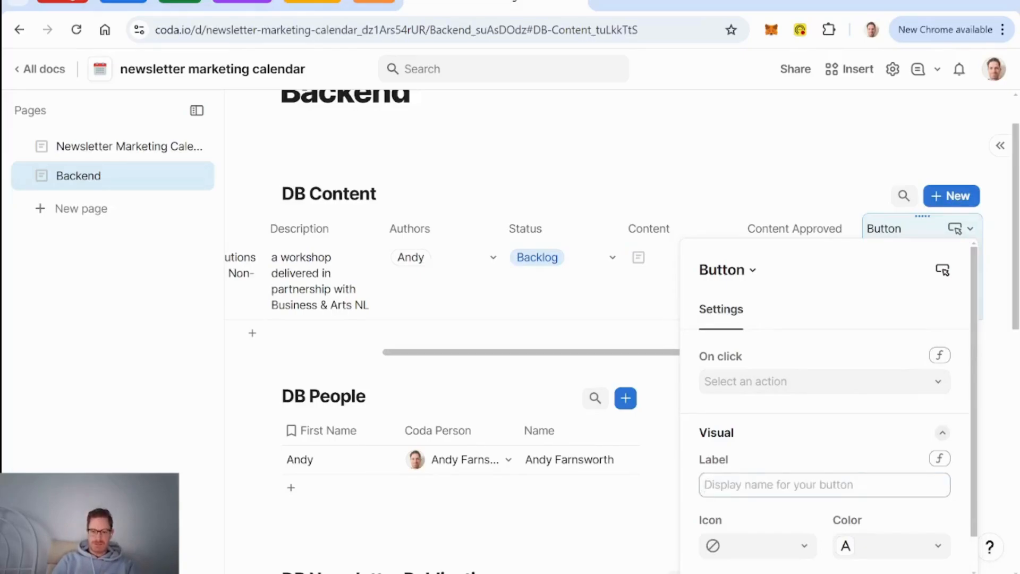
pyautogui.write('Publish')
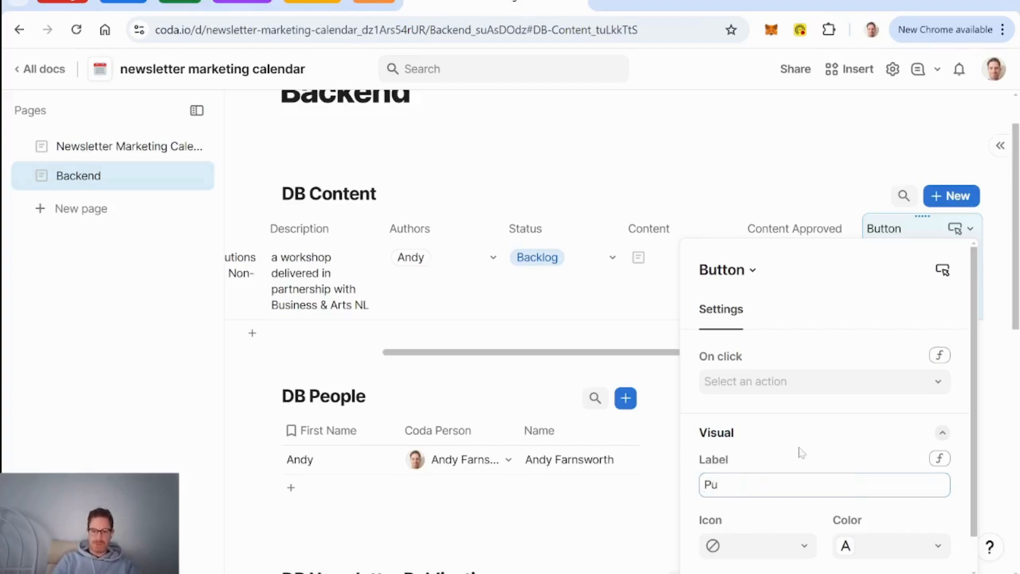
pyautogui.press('BackSpace')
pyautogui.press('BackSpace')
pyautogui.write('Approve')
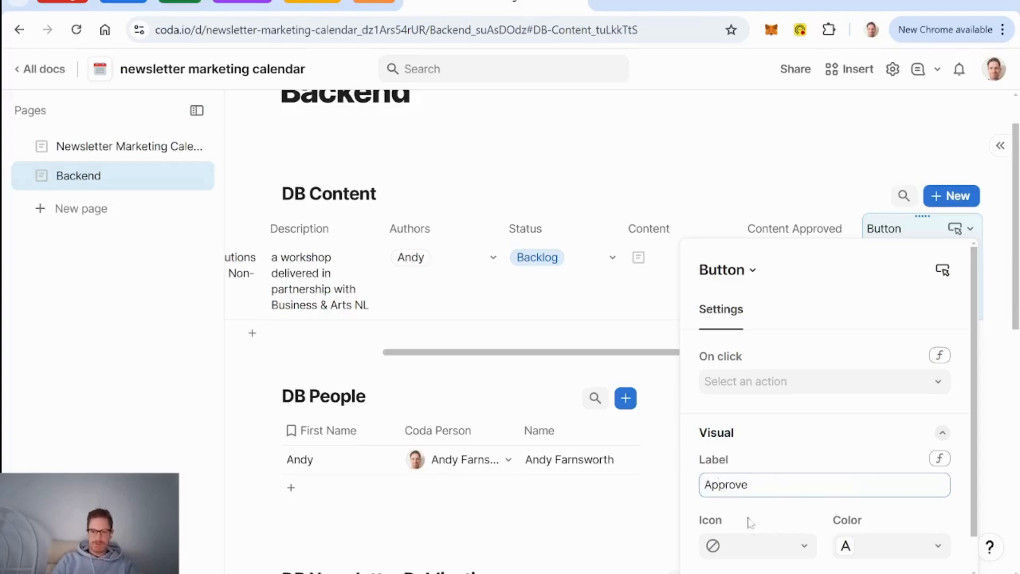
pyautogui.click(801, 548)
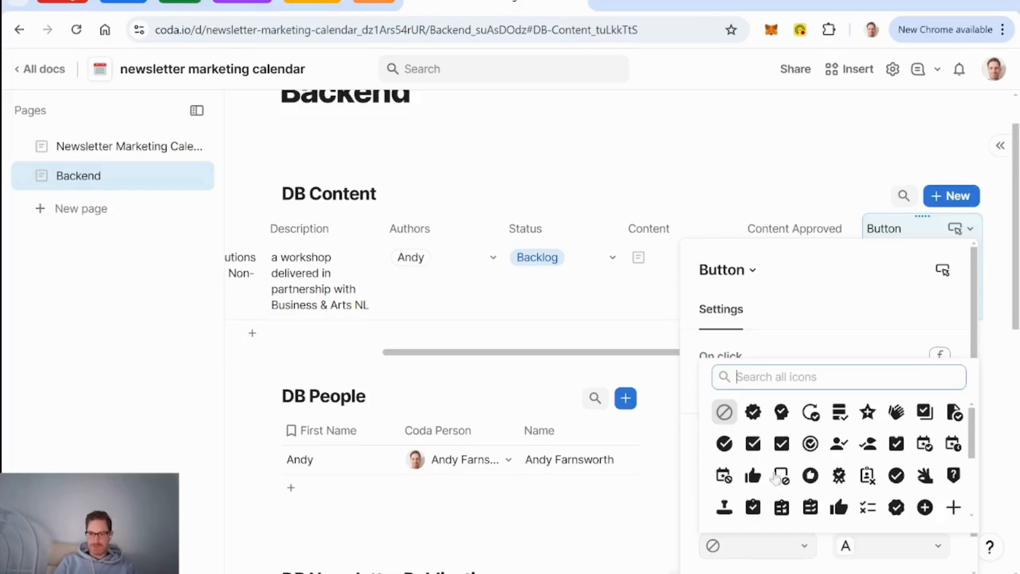
pyautogui.click(754, 414)
pyautogui.click(867, 542)
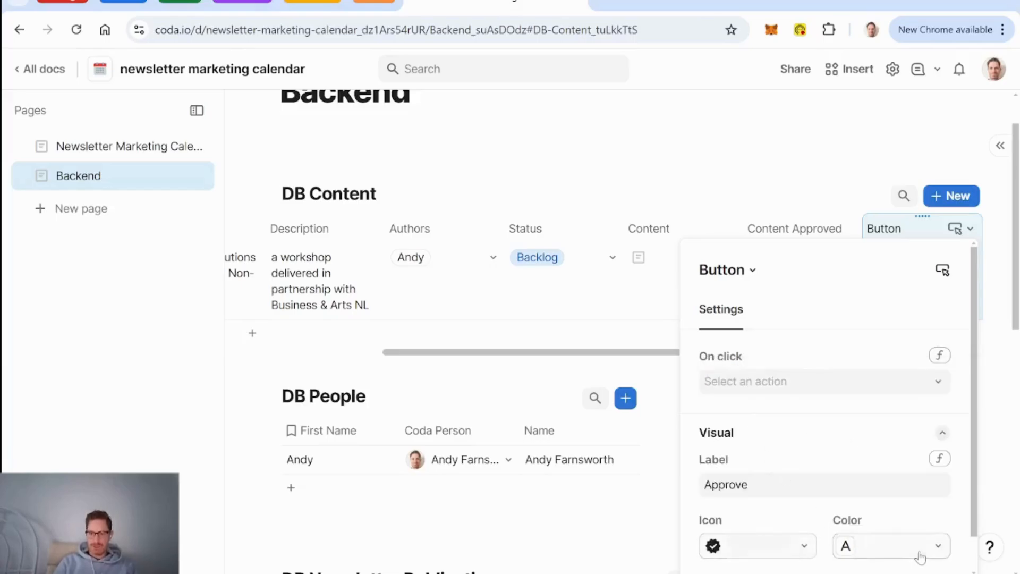
pyautogui.click(909, 497)
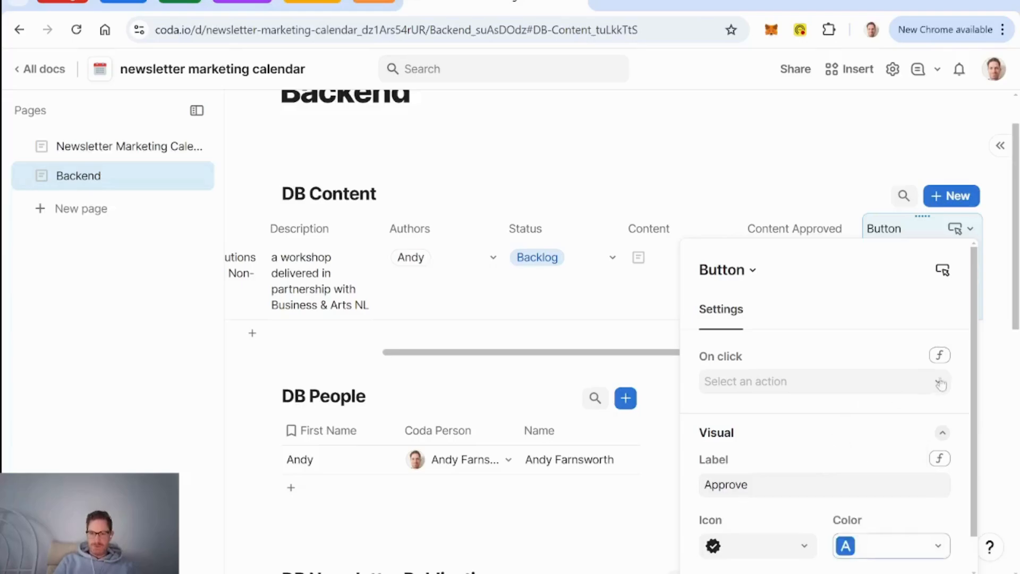
# Step: Set the button action to RunActions(ModifyRows(thisRow, thisRow.Status, Published))
pyautogui.click(940, 357)
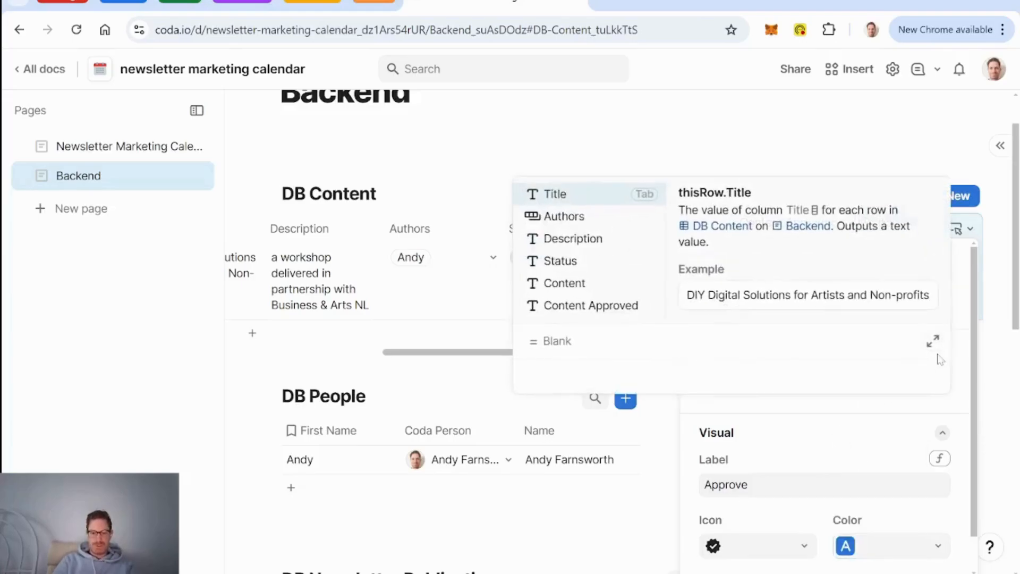
pyautogui.write('RunActions()')
pyautogui.press('Tab')
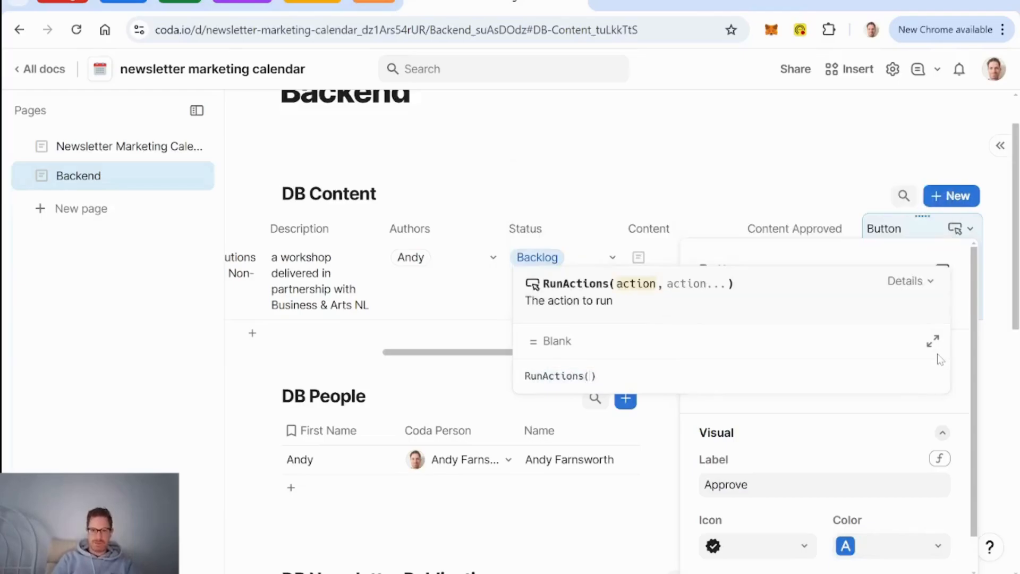
pyautogui.hotkey('shift', 'Return')
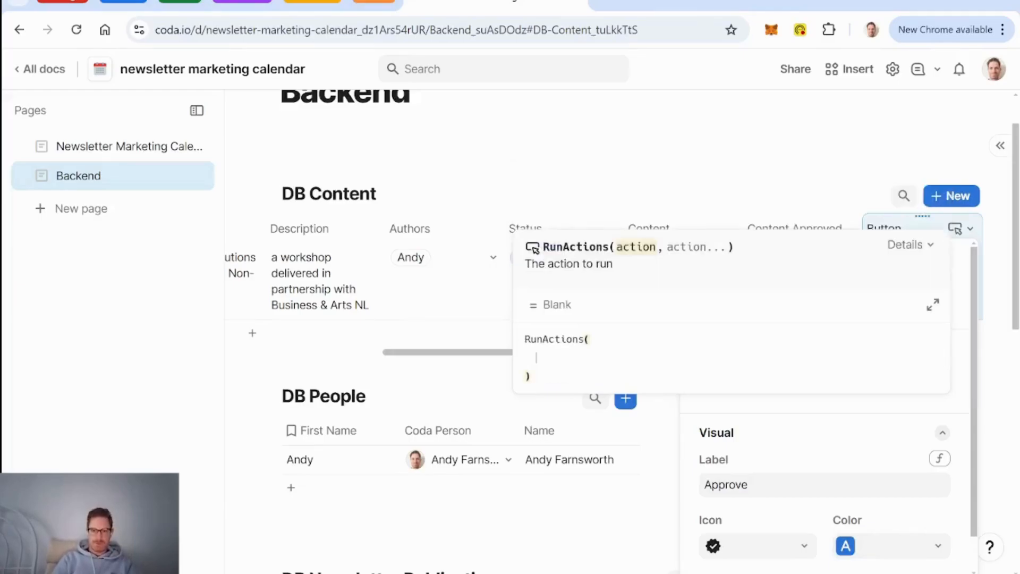
pyautogui.write('ModifyRows()')
pyautogui.press('Tab')
pyautogui.write('thisRow')
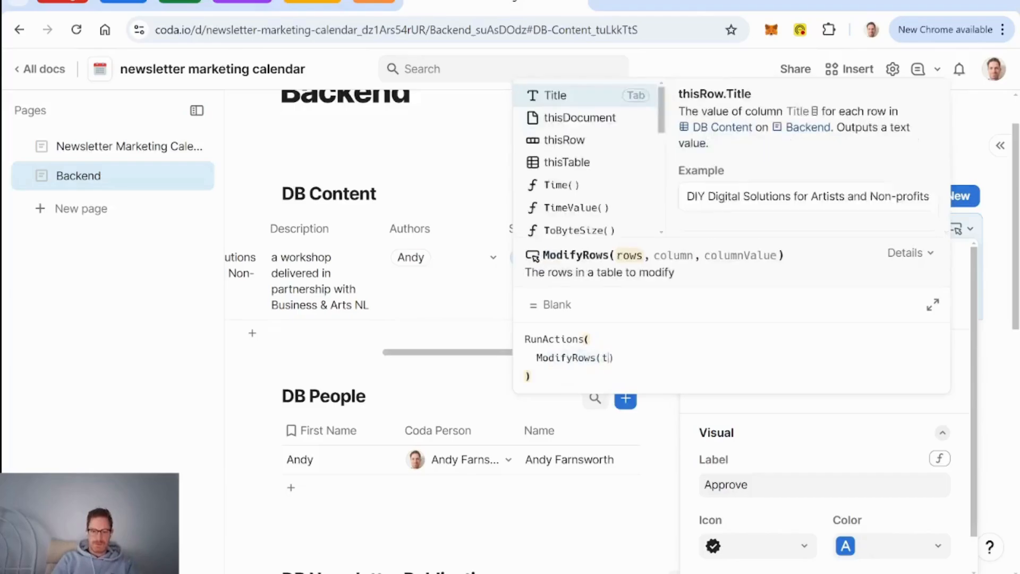
pyautogui.press('Tab')
pyautogui.write(',')
pyautogui.press('Tab')
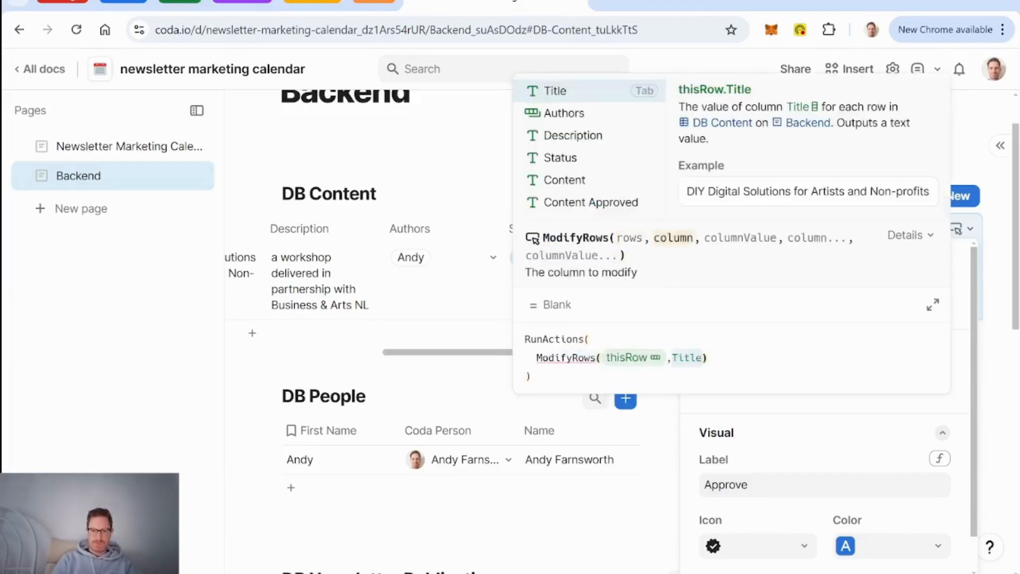
pyautogui.write('status')
pyautogui.press('Tab')
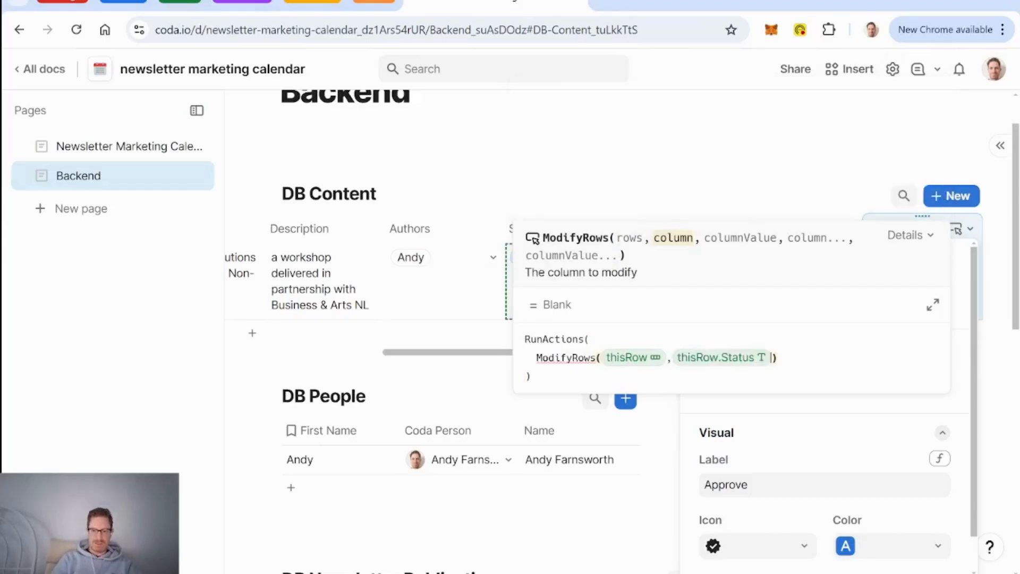
pyautogui.write(',published')
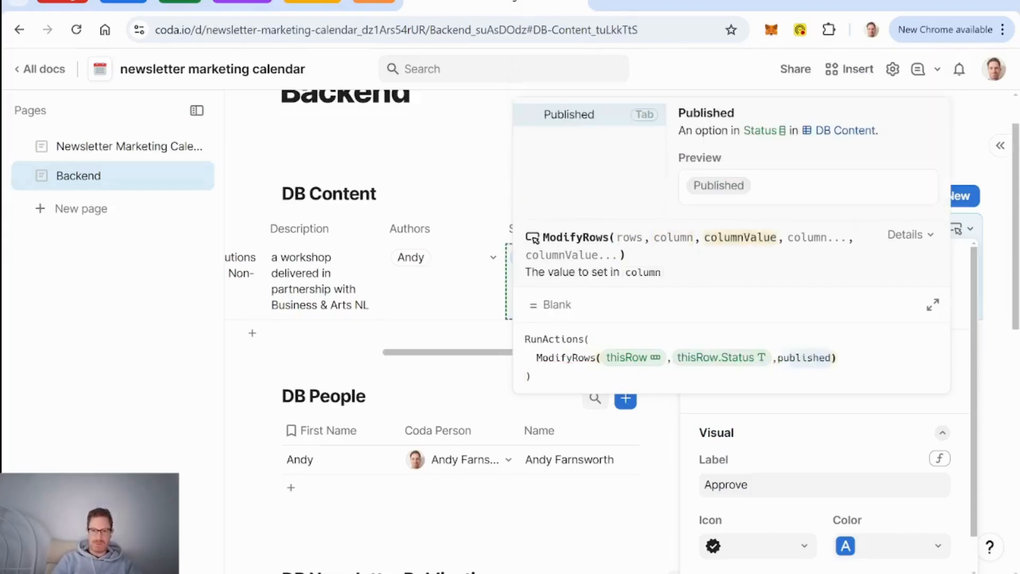
pyautogui.press('Tab')
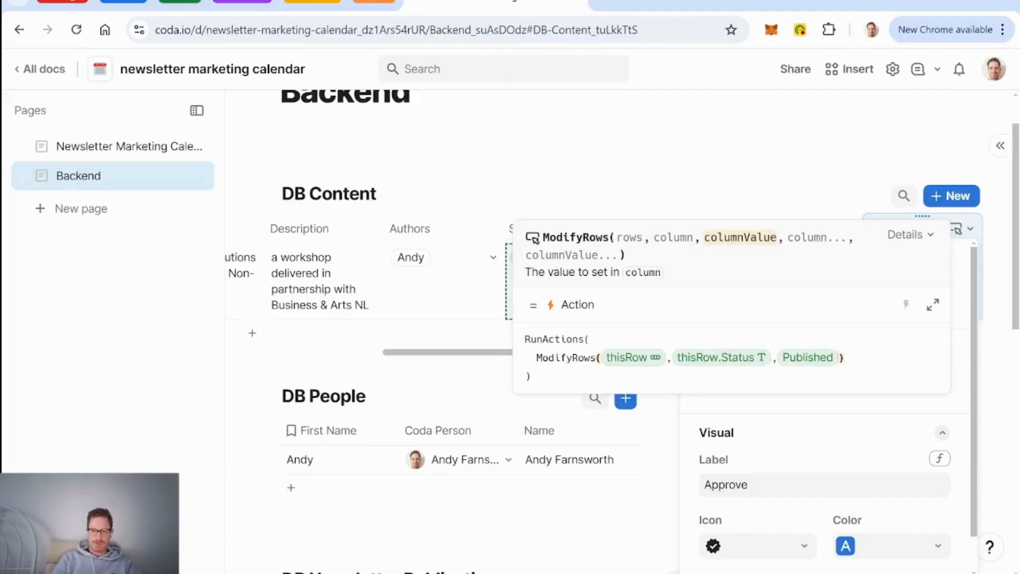
# Step: Extend ModifyRows to copy thisRow.Content into thisRow.Content Approved
pyautogui.write(',Title')
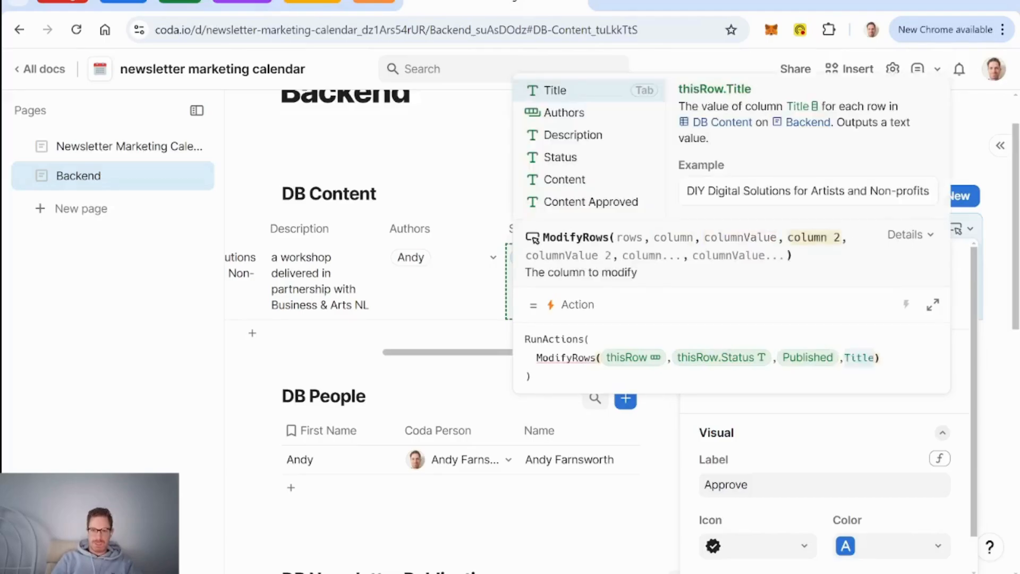
pyautogui.press('BackSpace')
pyautogui.press('BackSpace')
pyautogui.press('BackSpace')
pyautogui.press('BackSpace')
pyautogui.press('BackSpace')
pyautogui.write('Content Approved')
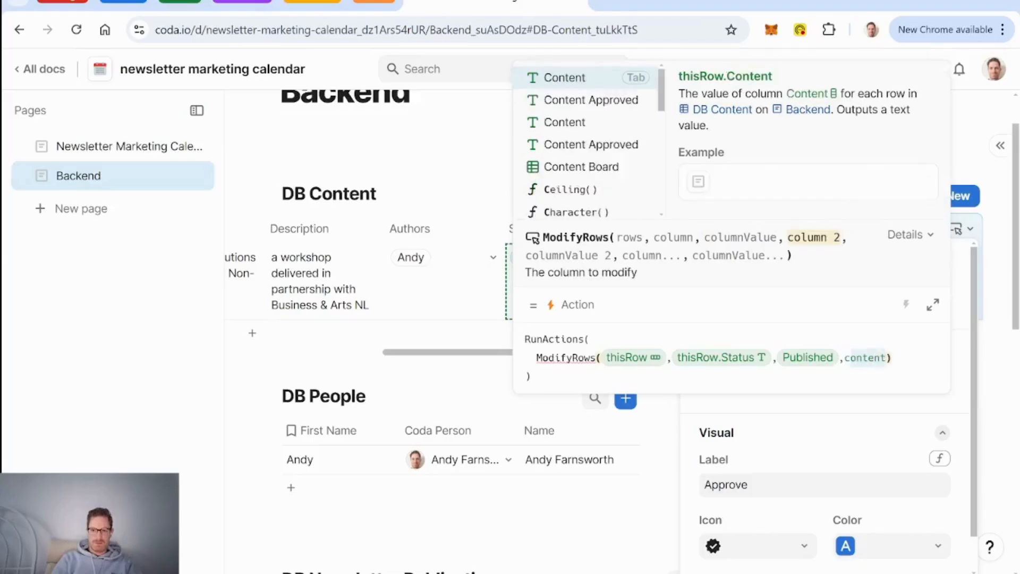
pyautogui.press('Tab')
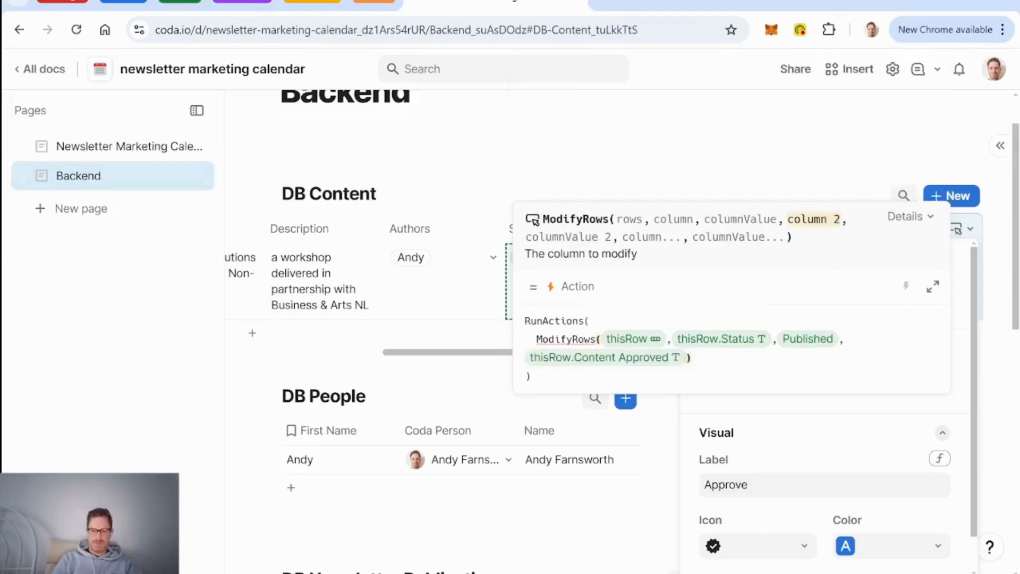
pyautogui.write(',Title')
pyautogui.press('BackSpace')
pyautogui.press('BackSpace')
pyautogui.press('BackSpace')
pyautogui.press('BackSpace')
pyautogui.press('BackSpace')
pyautogui.write('content')
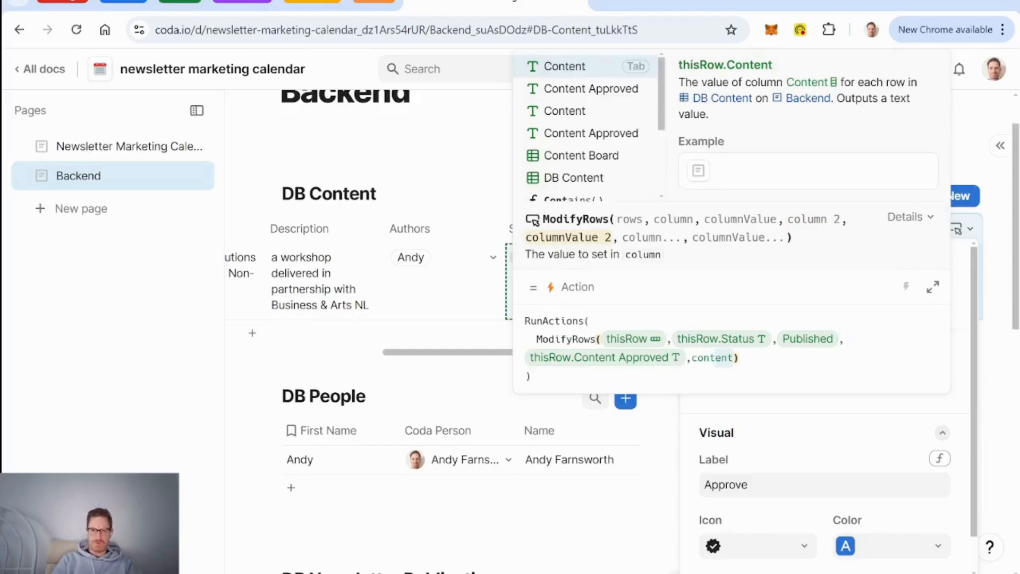
pyautogui.press('Tab')
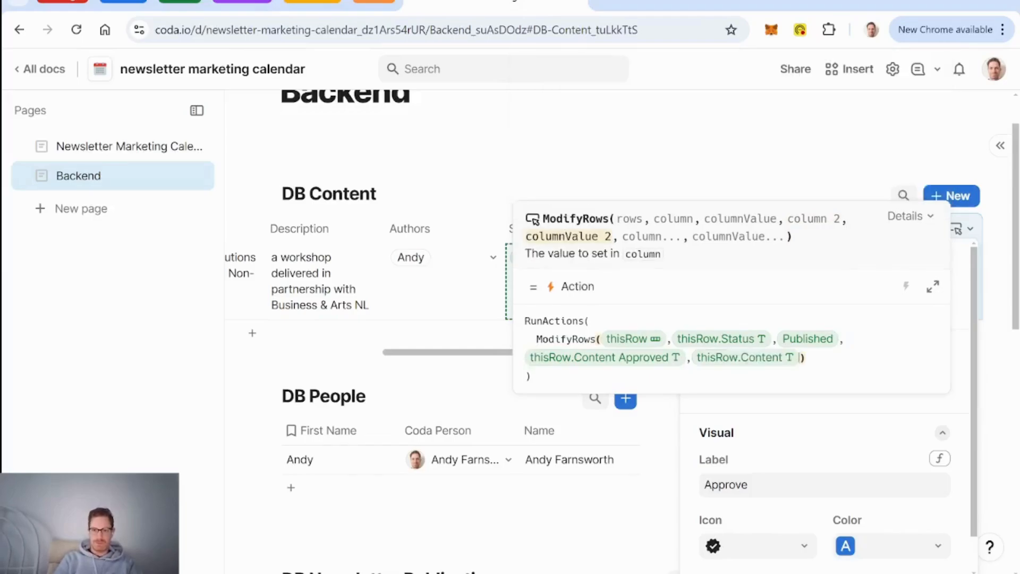
pyautogui.press('Right')
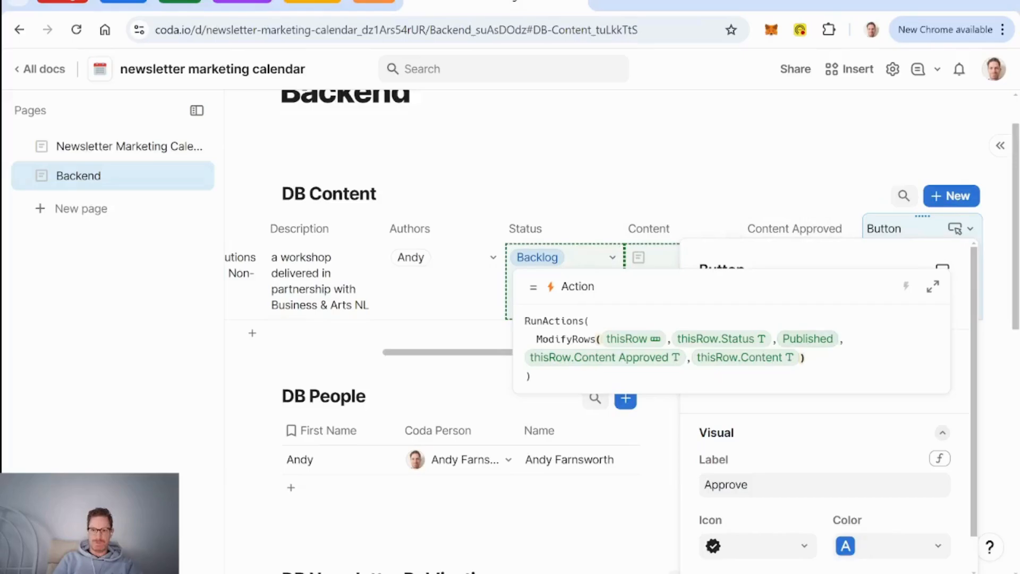
# Step: Apply the action, rename the Button column to 'Approve Content', and open the Approve button's settings
pyautogui.click(792, 228)
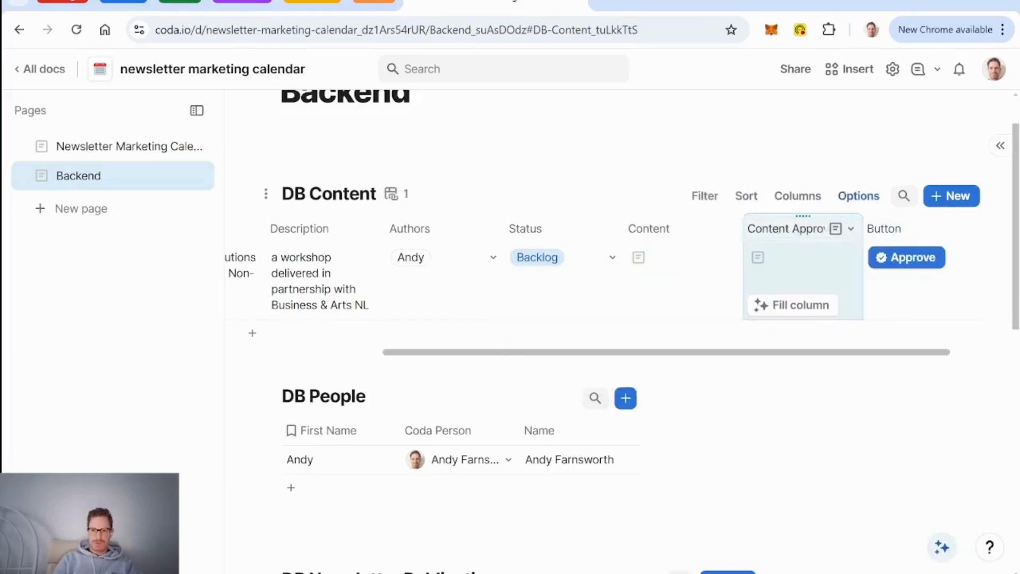
pyautogui.click(896, 232)
pyautogui.click(896, 233)
pyautogui.write('Ap')
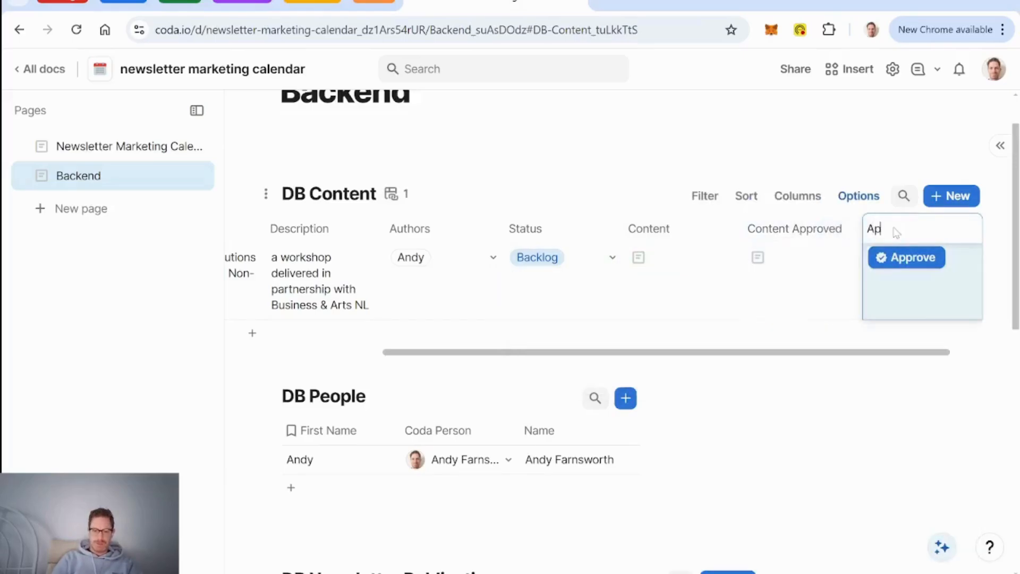
pyautogui.write('prove Content')
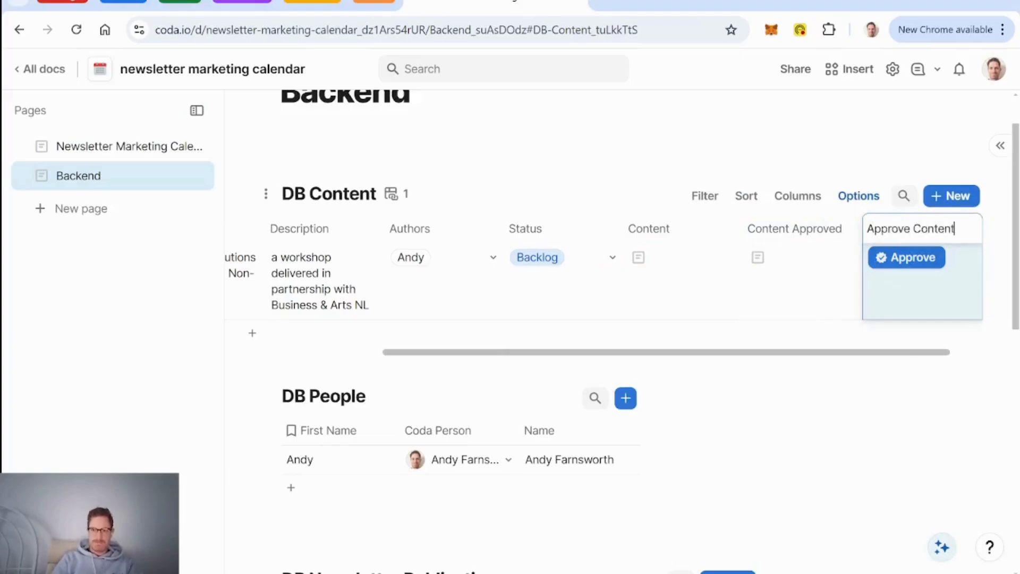
pyautogui.press('Return')
pyautogui.click(918, 260)
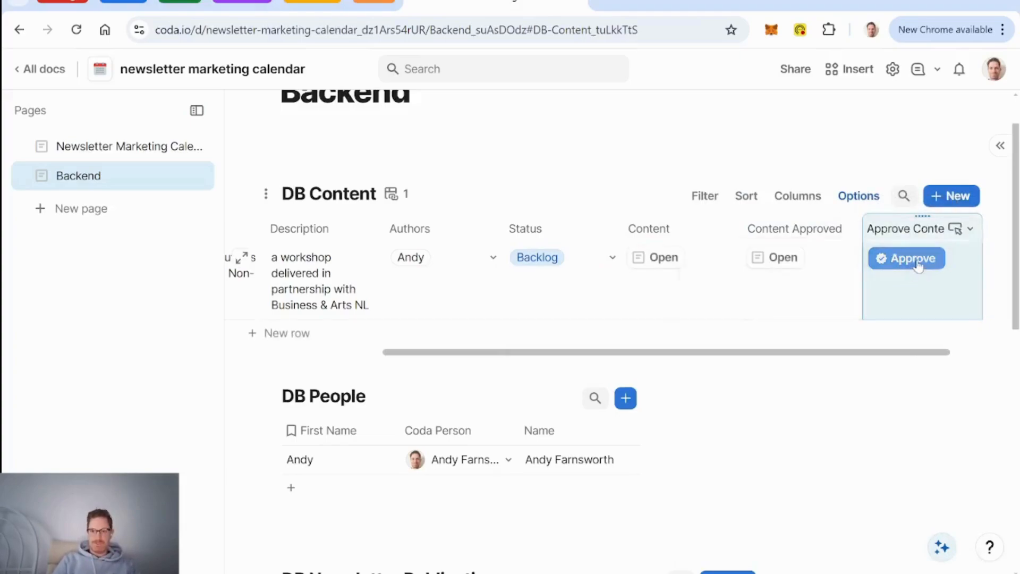
pyautogui.scroll(-1, 868, 367)
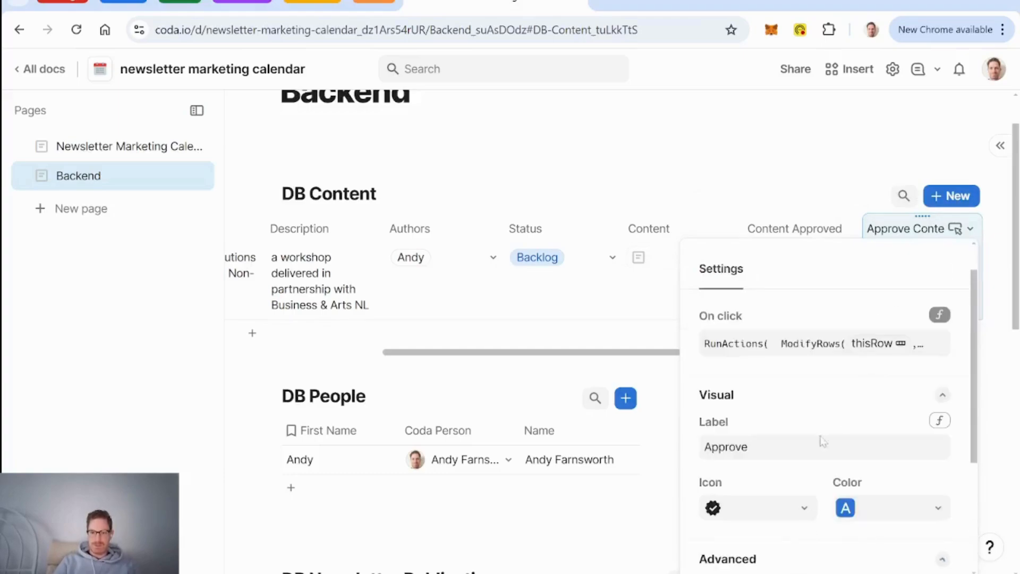
# Step: Add a Disable If condition: Status is Published
pyautogui.scroll(-4, 827, 425)
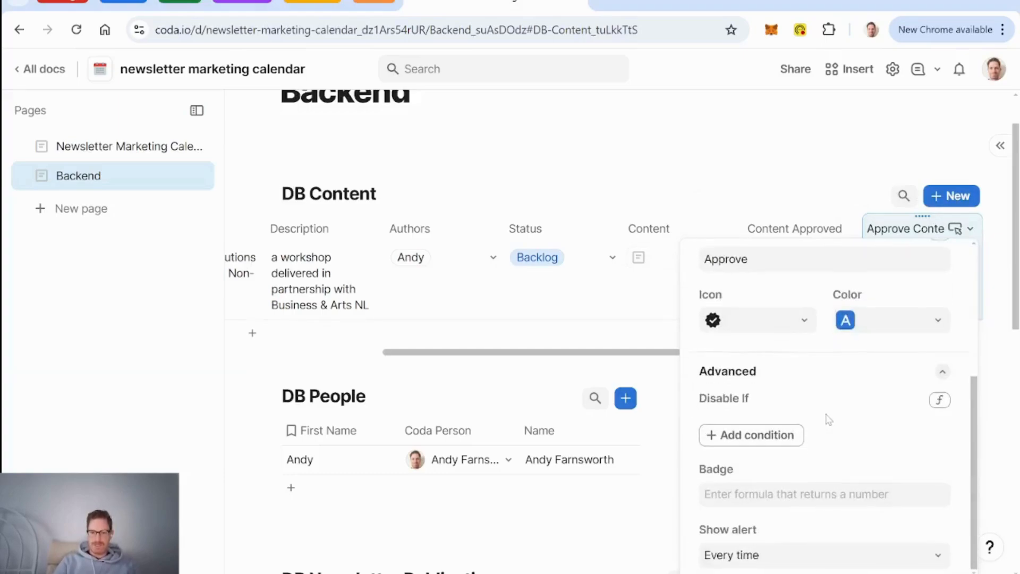
pyautogui.click(751, 442)
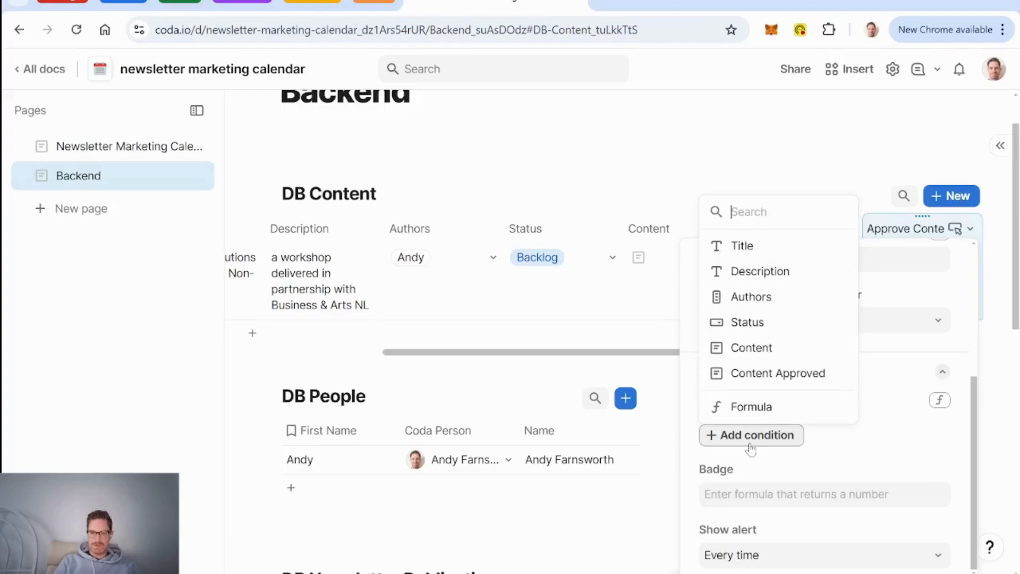
pyautogui.click(748, 322)
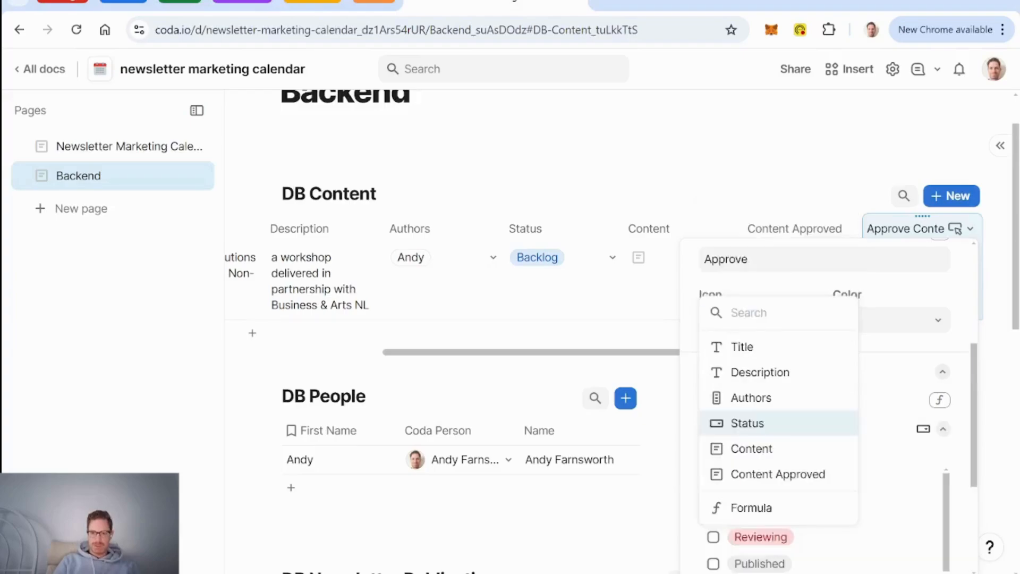
pyautogui.click(902, 459)
pyautogui.scroll(-3, 839, 458)
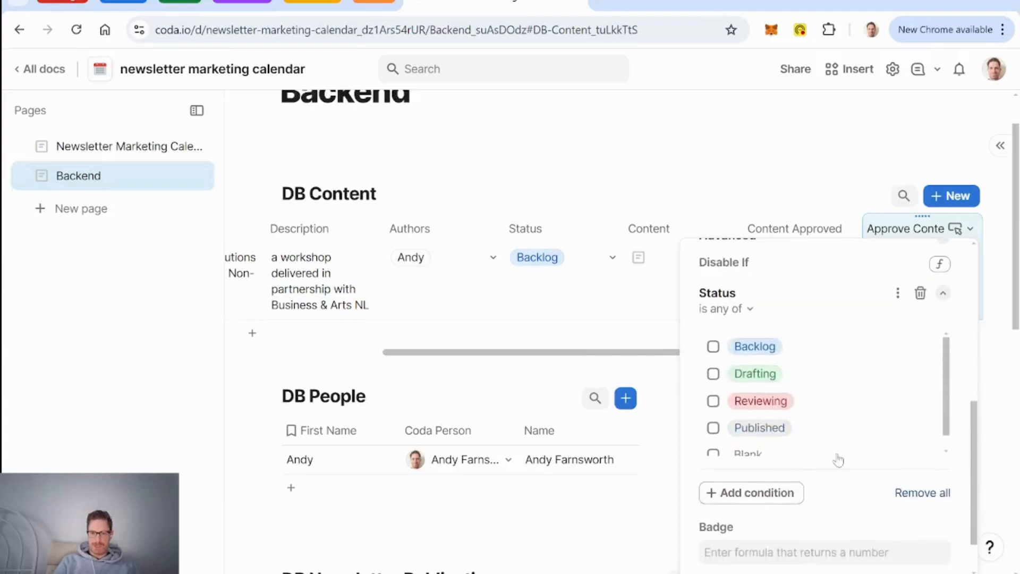
pyautogui.click(713, 427)
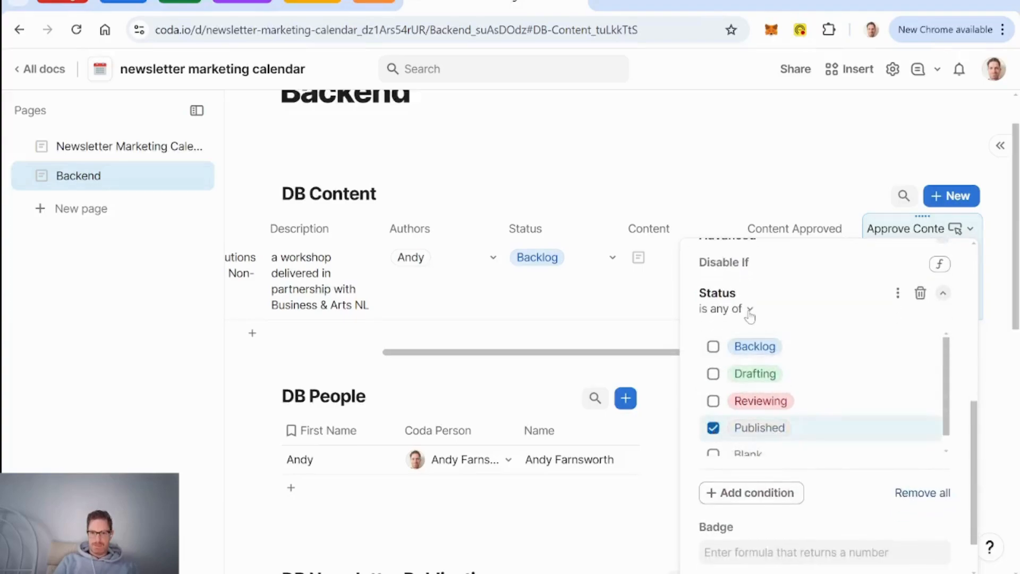
# Step: Set the workshop row's Status to Published and reopen the Approve button's settings
pyautogui.click(603, 269)
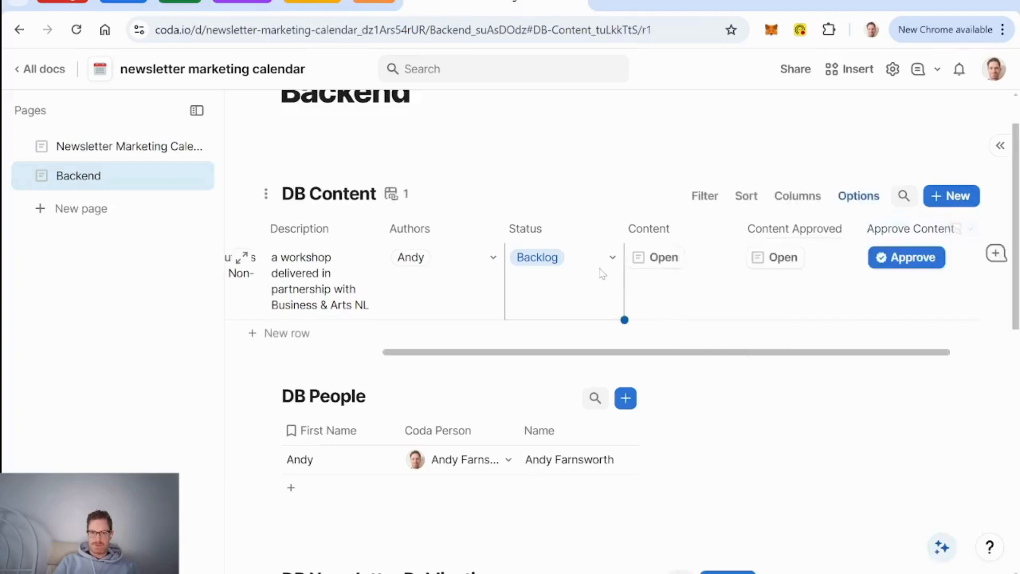
pyautogui.click(611, 257)
pyautogui.click(585, 392)
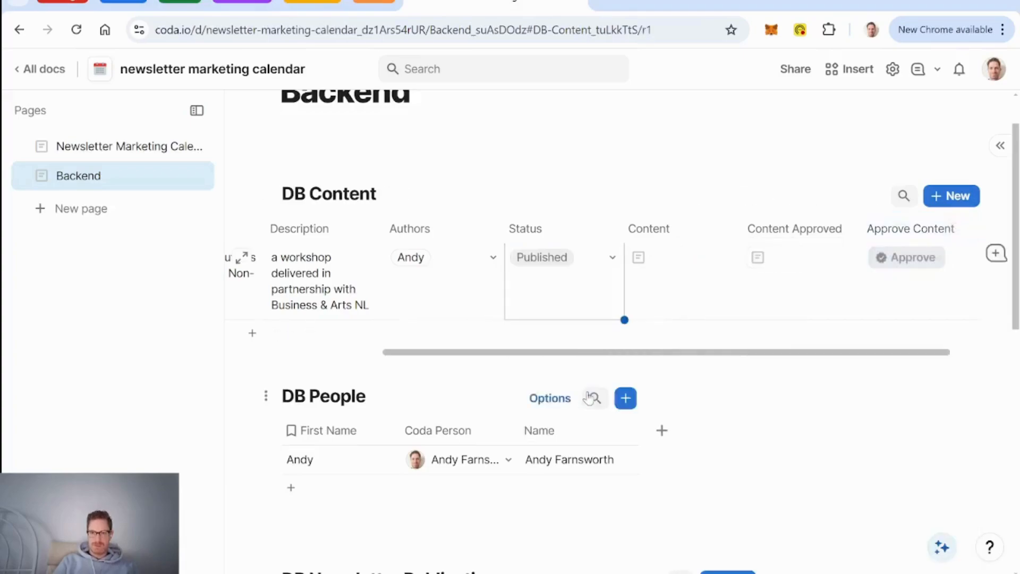
pyautogui.click(612, 258)
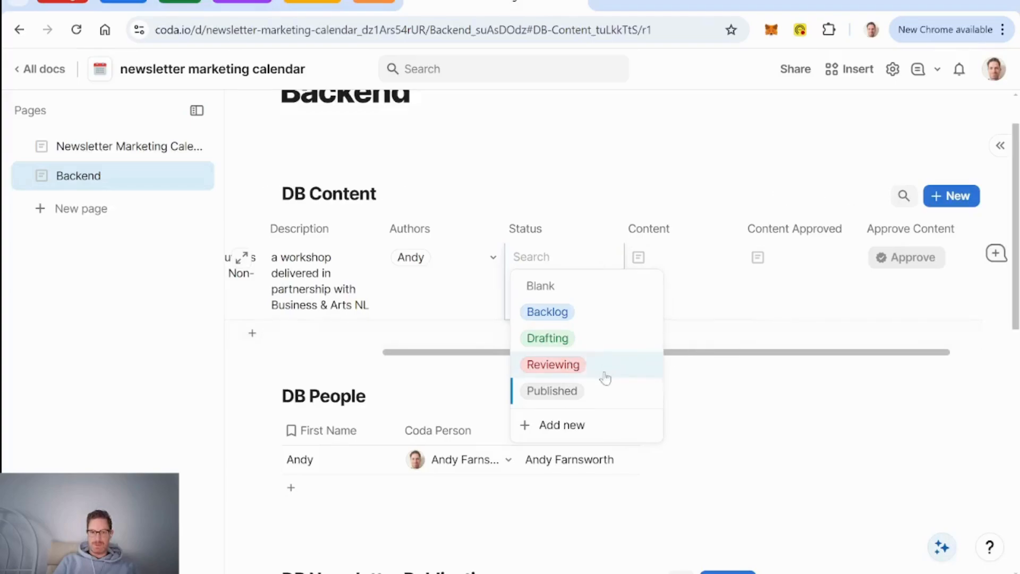
pyautogui.click(913, 259)
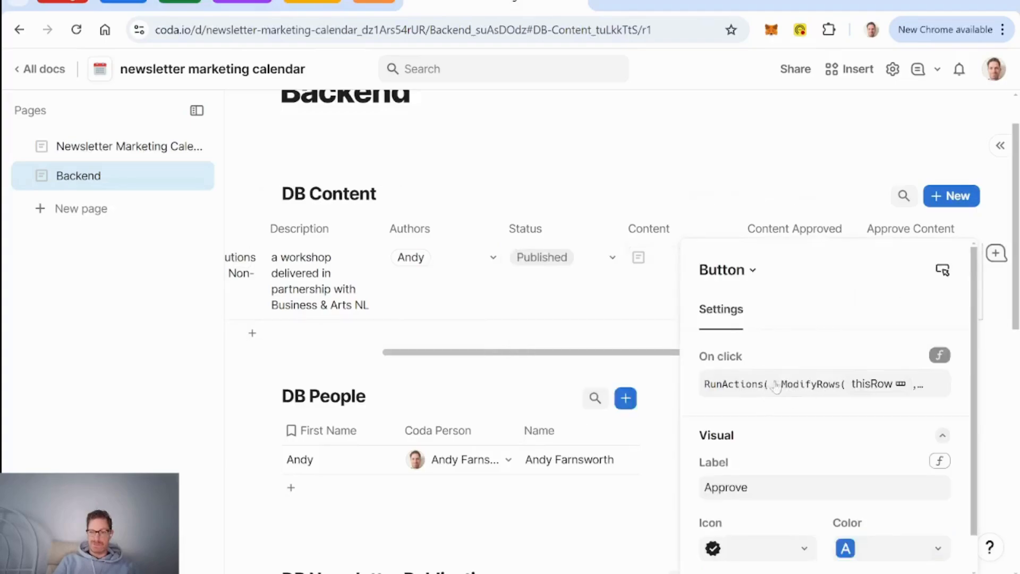
# Step: Reopen the Approve button's settings and expand its Advanced options
pyautogui.click(569, 287)
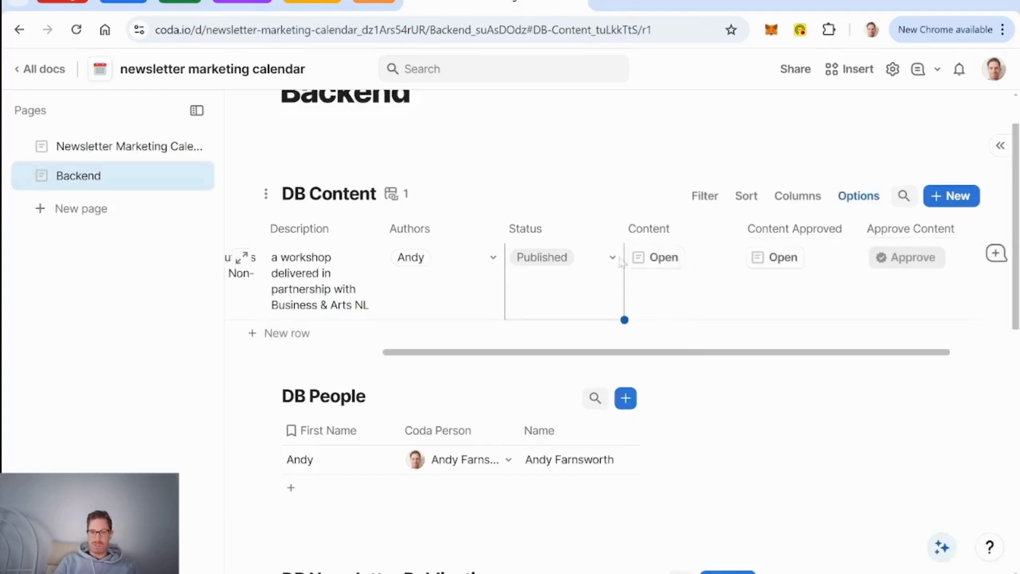
pyautogui.click(611, 258)
pyautogui.click(919, 260)
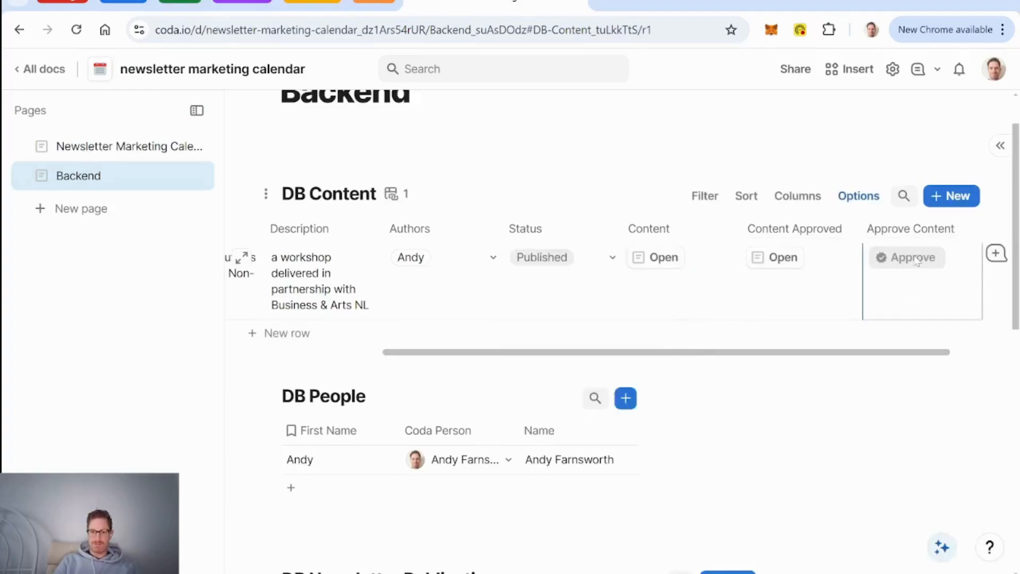
pyautogui.scroll(-1, 792, 461)
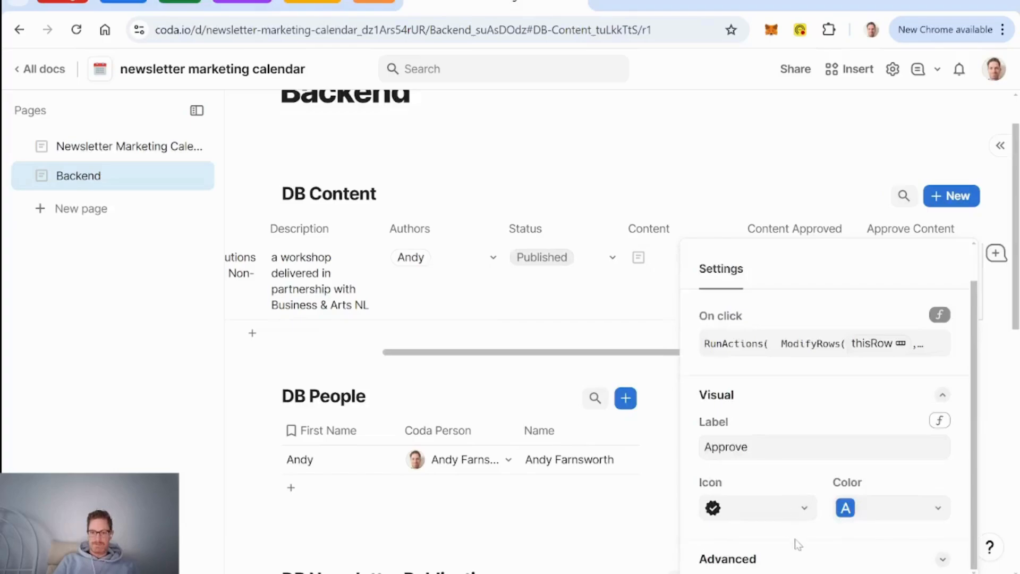
pyautogui.click(781, 563)
pyautogui.scroll(-5, 797, 479)
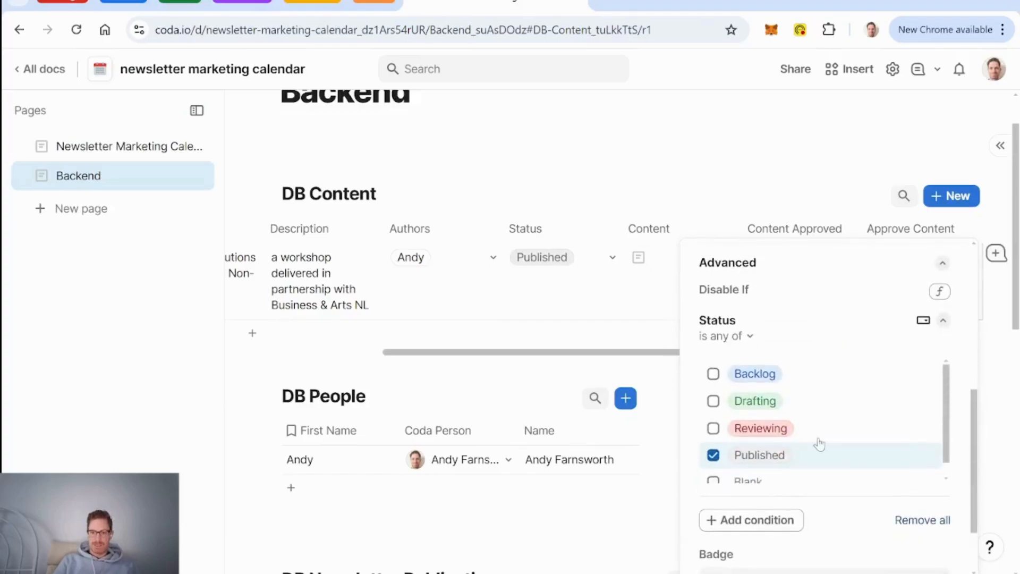
# Step: Change the Disable If condition to Status 'is not' with only Reviewing checked
pyautogui.click(713, 375)
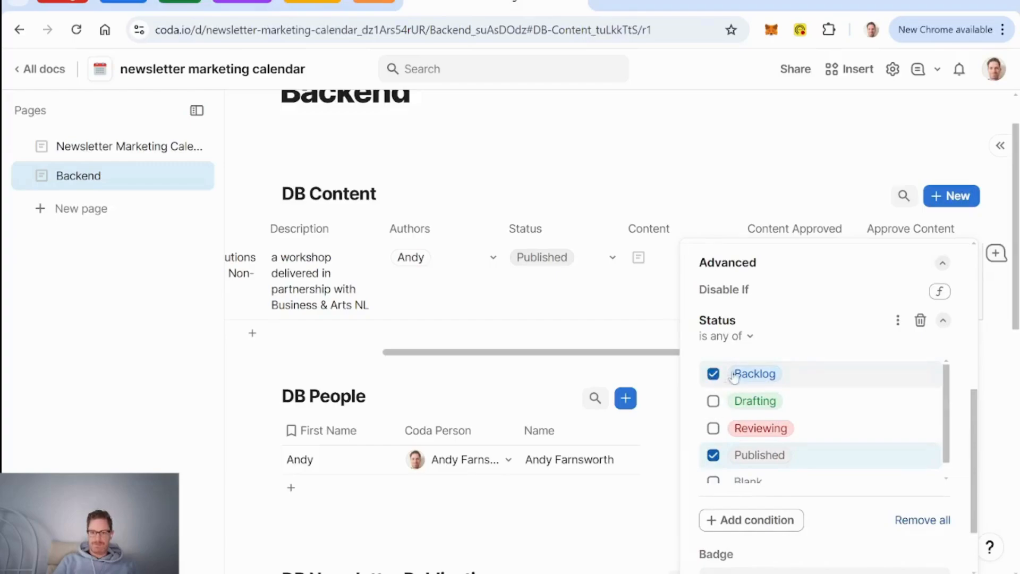
pyautogui.click(750, 336)
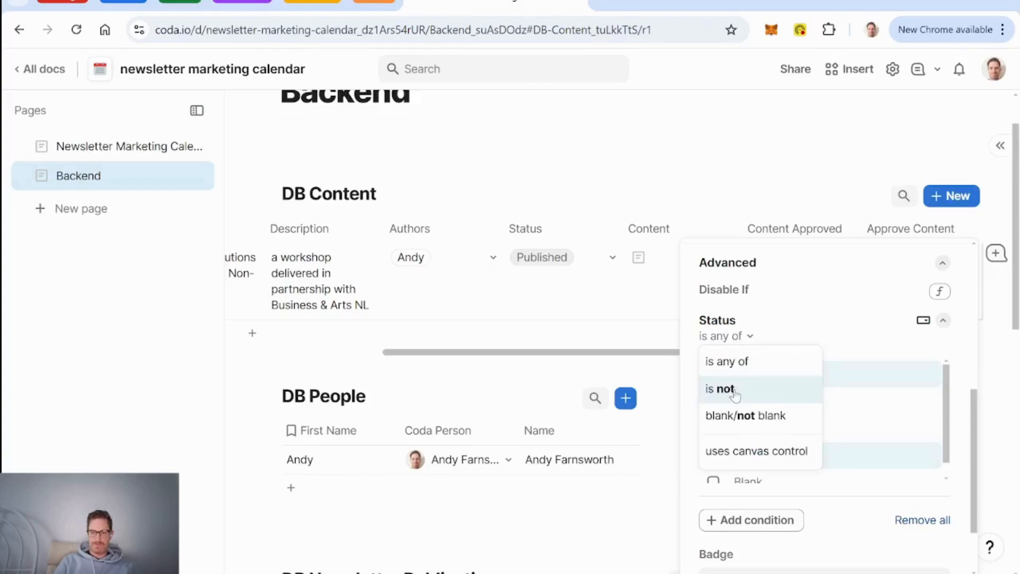
pyautogui.click(735, 392)
pyautogui.click(713, 375)
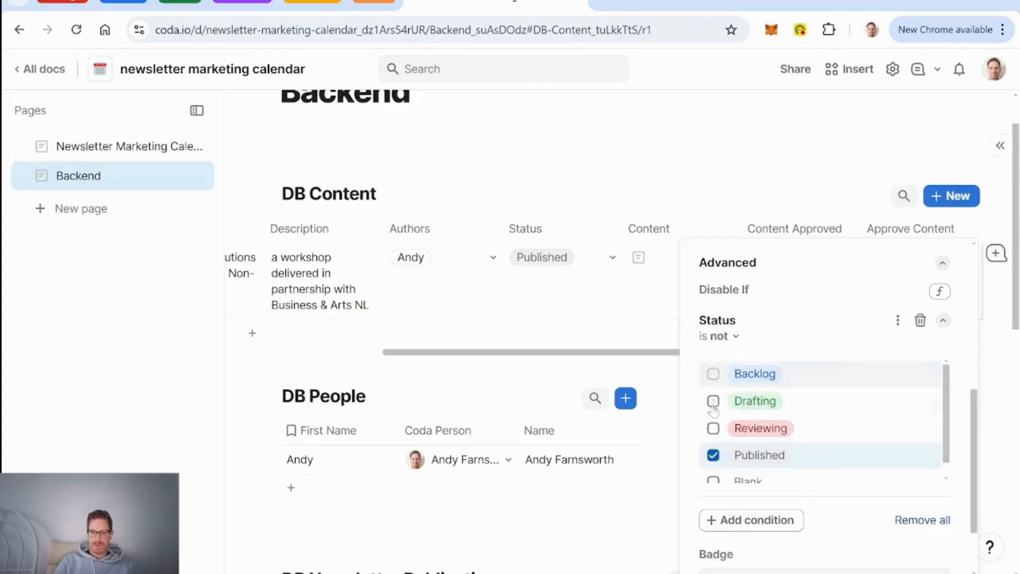
pyautogui.click(713, 455)
pyautogui.click(713, 428)
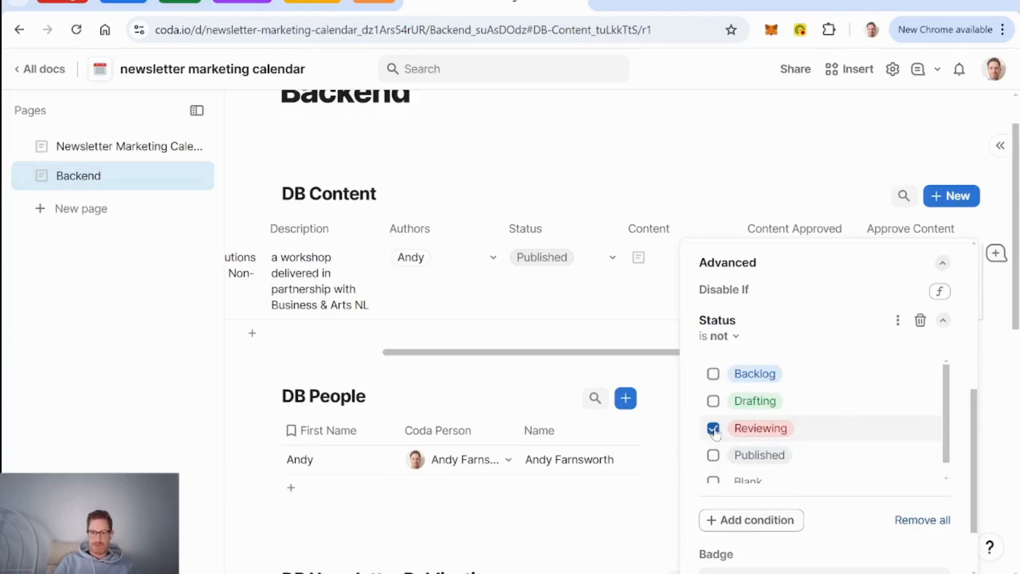
pyautogui.click(713, 429)
pyautogui.click(714, 404)
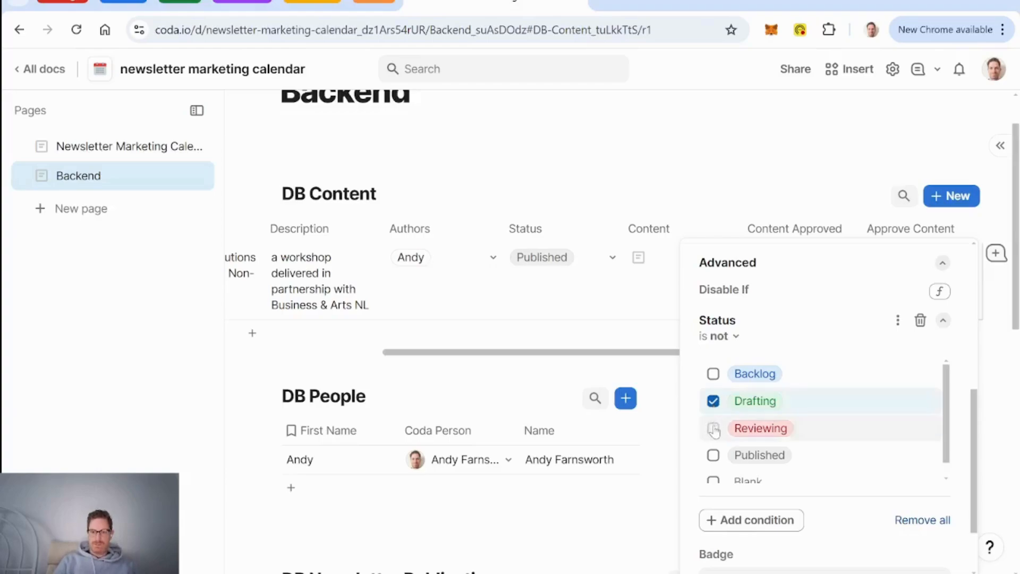
pyautogui.click(713, 428)
pyautogui.click(714, 401)
pyautogui.click(567, 300)
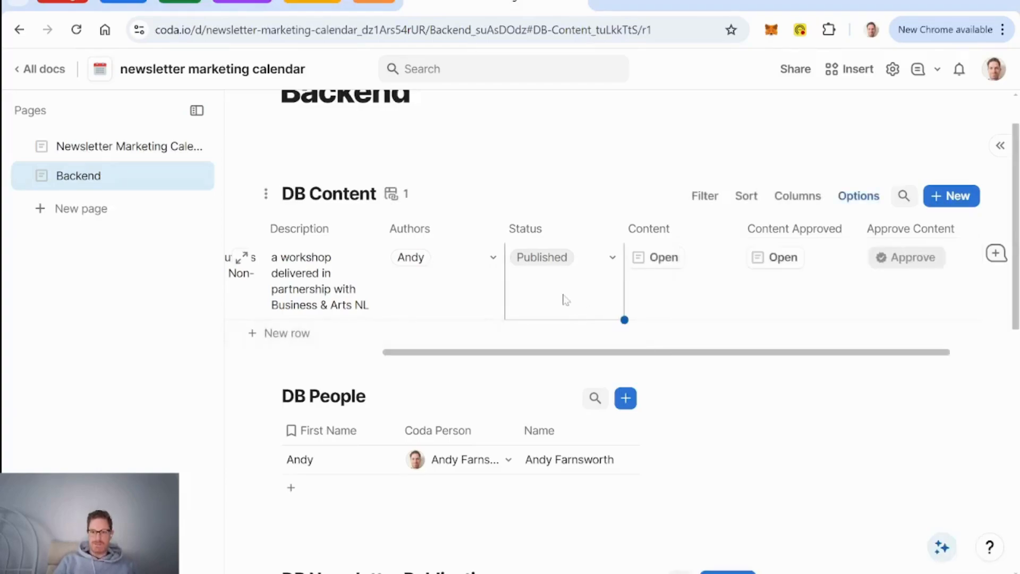
pyautogui.click(611, 260)
# Step: Set DIY Digital Solutions' Status to Reviewing and open its row in full detail view
pyautogui.click(581, 363)
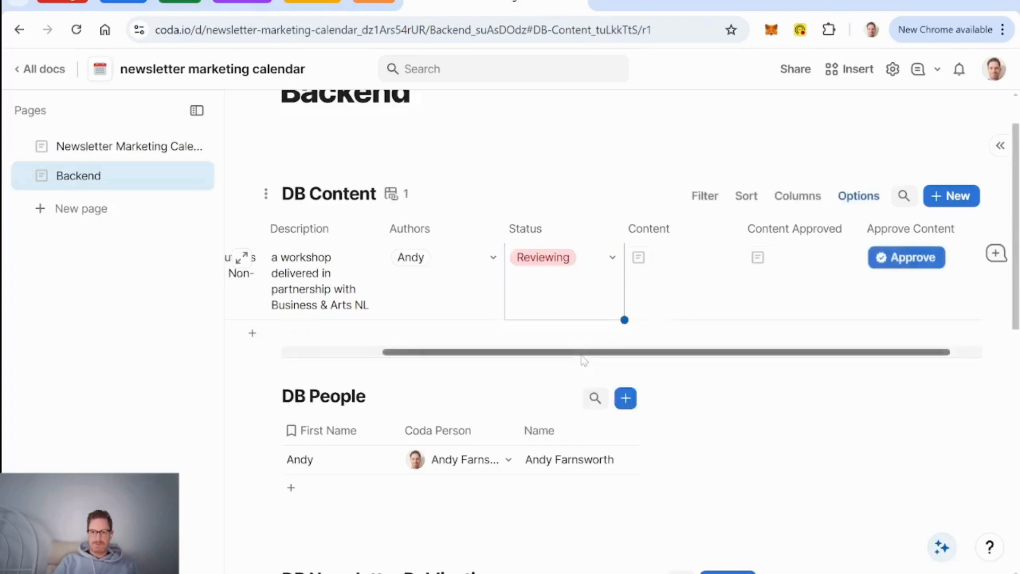
pyautogui.click(800, 307)
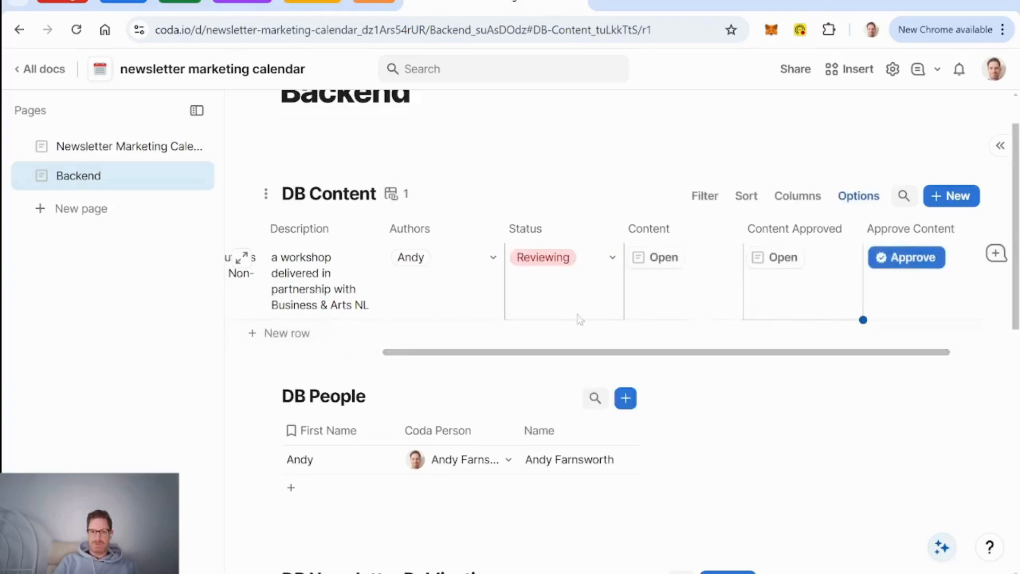
pyautogui.hscroll(-3, 549, 313)
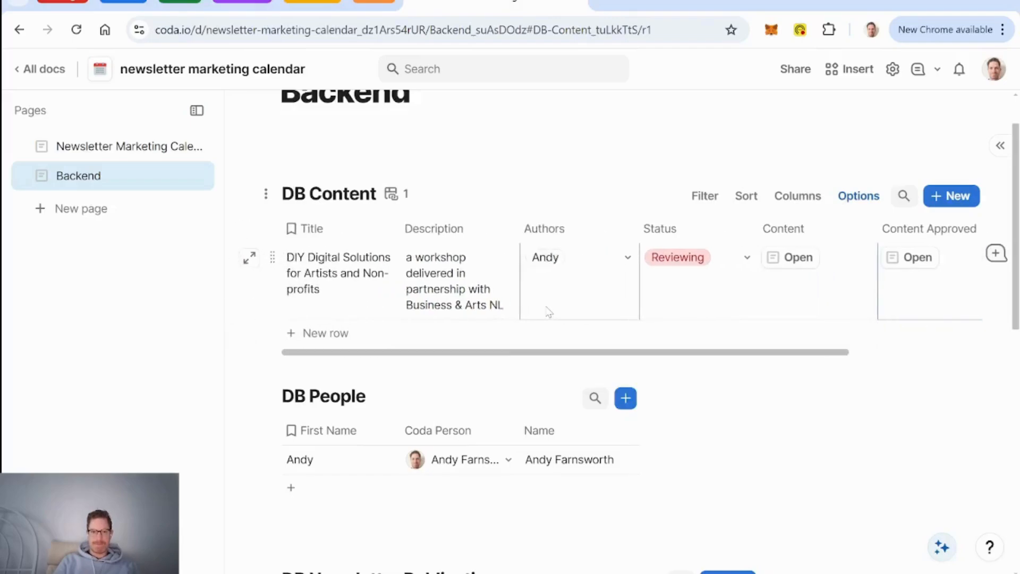
pyautogui.hscroll(4, 549, 312)
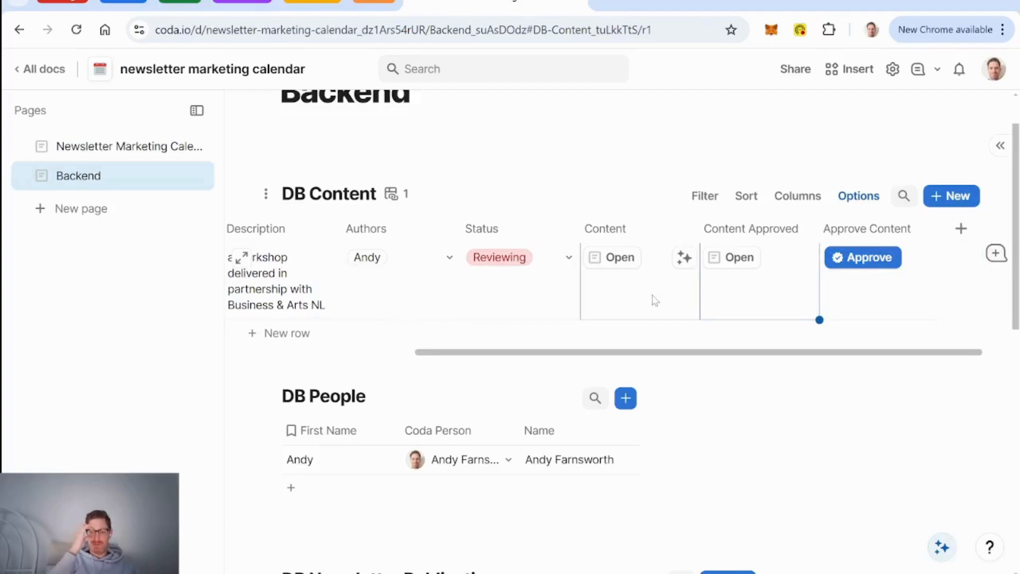
pyautogui.hscroll(-3, 655, 301)
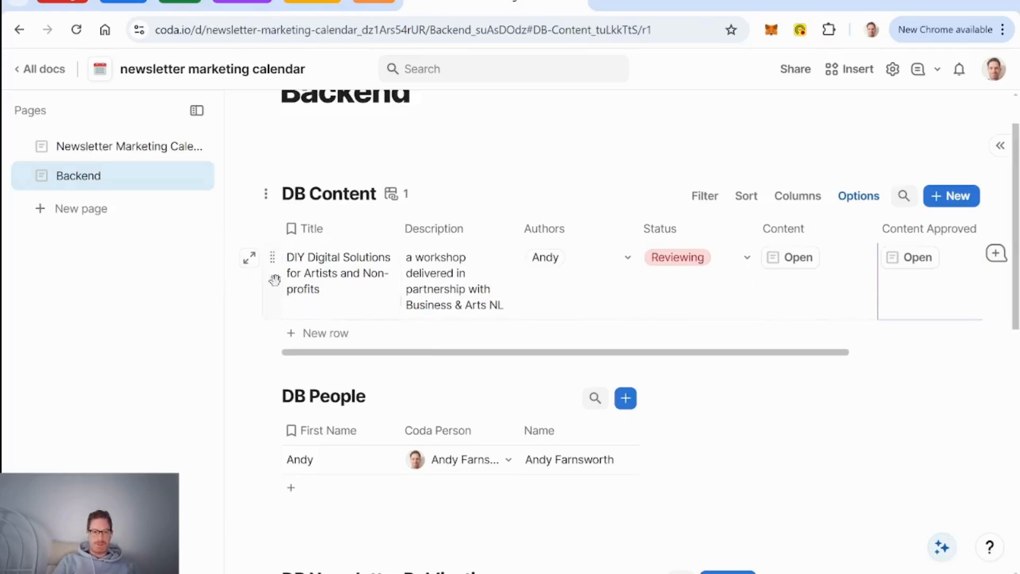
pyautogui.click(249, 258)
# Step: Show the row's activity history and enter 'hey here's some content' into the Content field
pyautogui.scroll(-8, 549, 404)
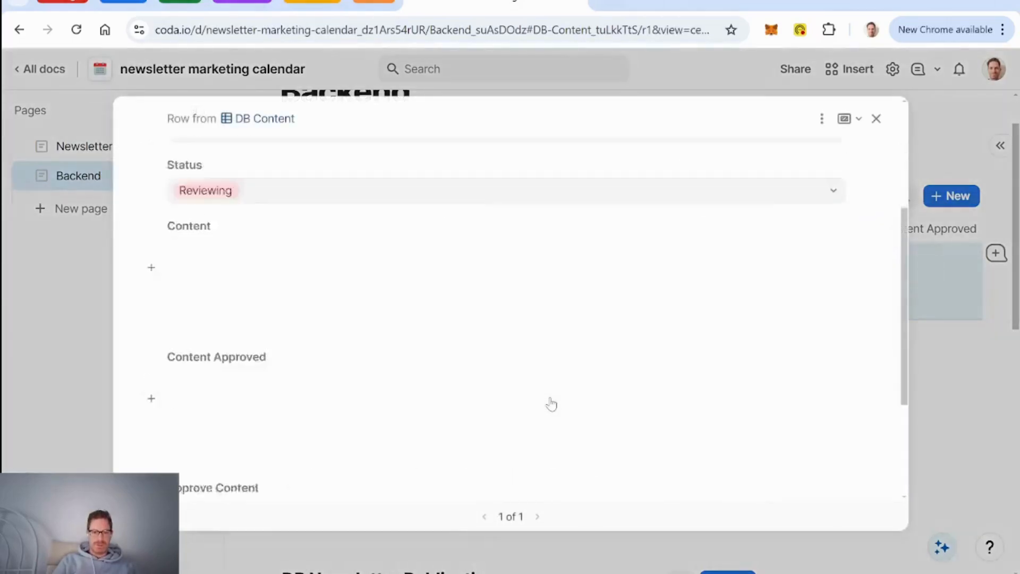
pyautogui.scroll(-1, 508, 367)
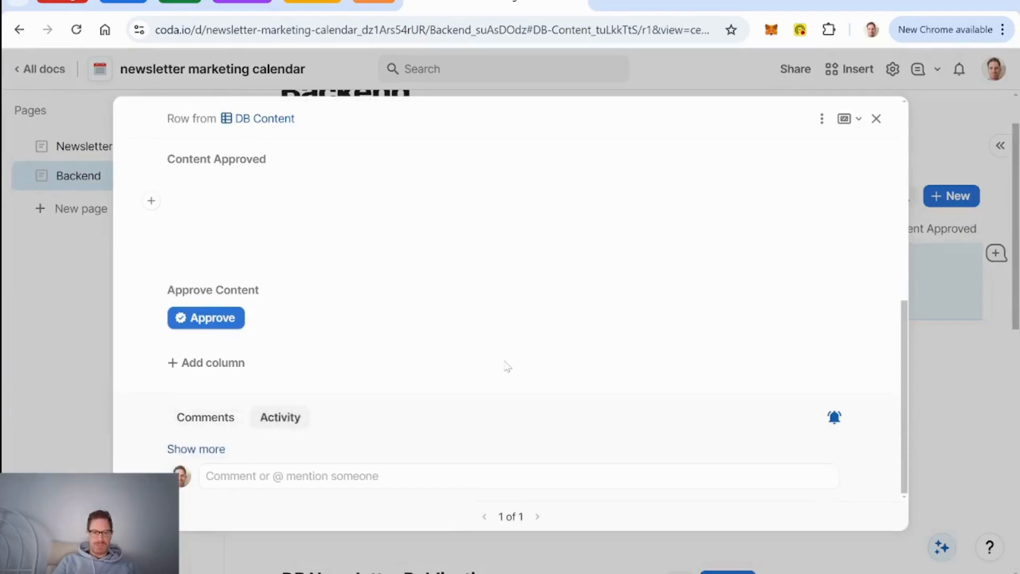
pyautogui.click(250, 420)
pyautogui.scroll(-2, 490, 422)
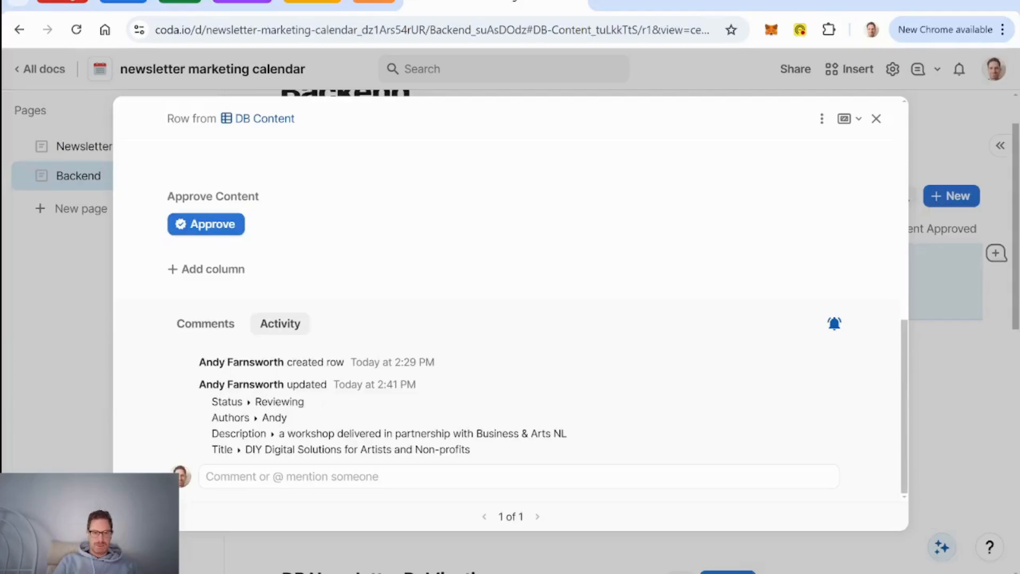
pyautogui.scroll(10, 487, 386)
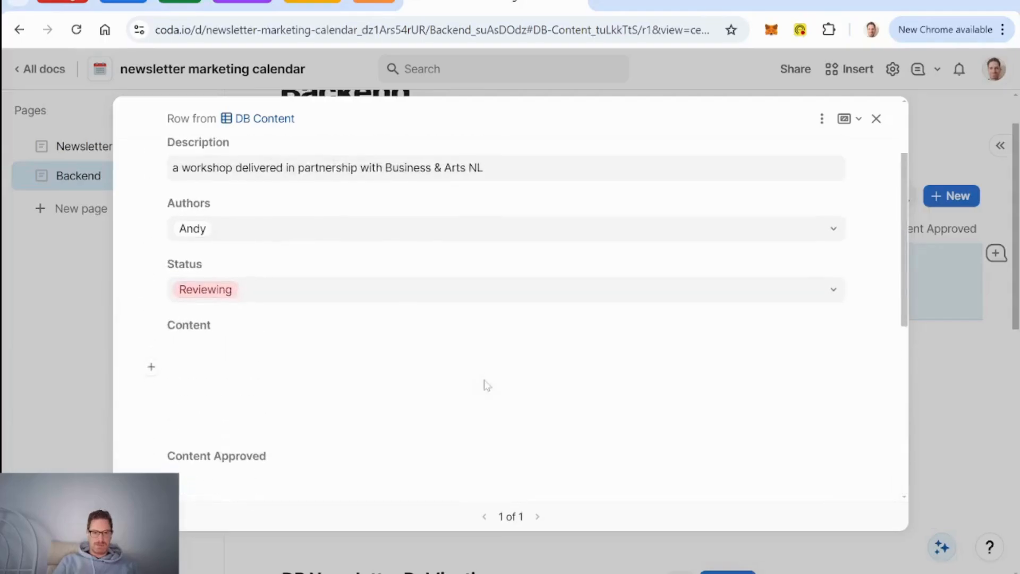
pyautogui.scroll(-7, 487, 386)
pyautogui.scroll(3, 485, 385)
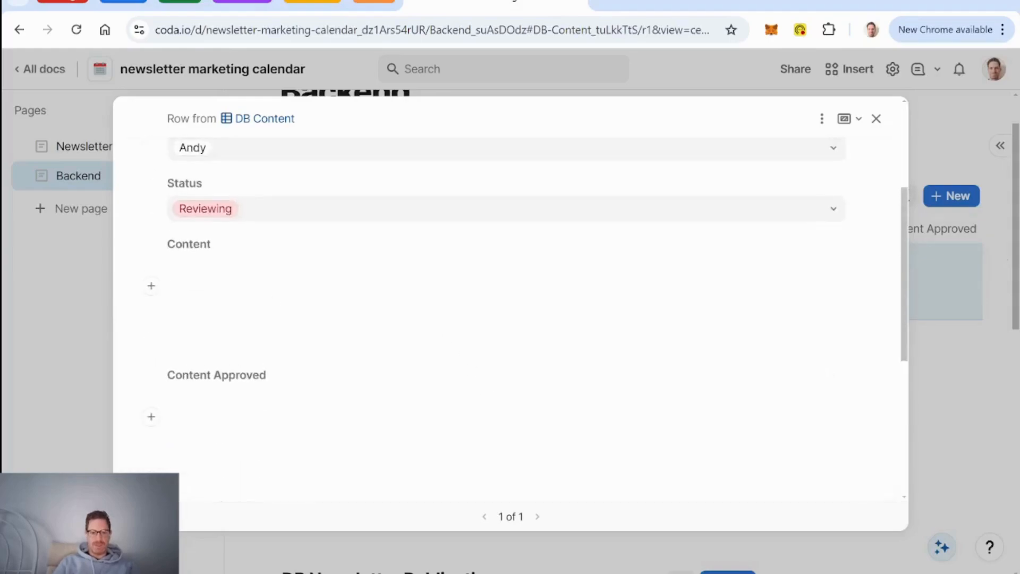
pyautogui.write("hey here's some content")
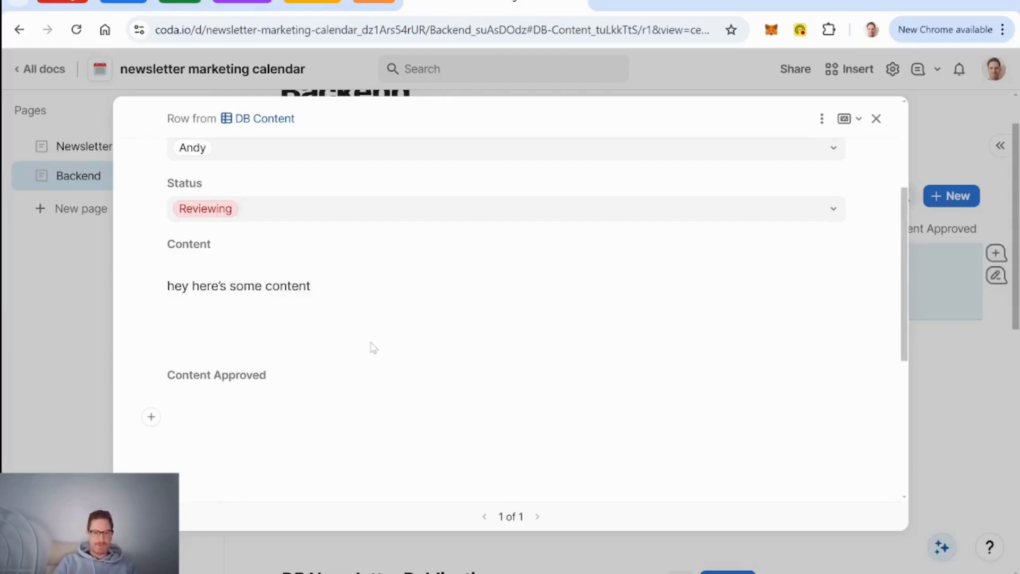
# Step: Approve the content so the item becomes Published, and dismiss the row-modified notification
pyautogui.scroll(-5, 371, 348)
pyautogui.scroll(2, 374, 348)
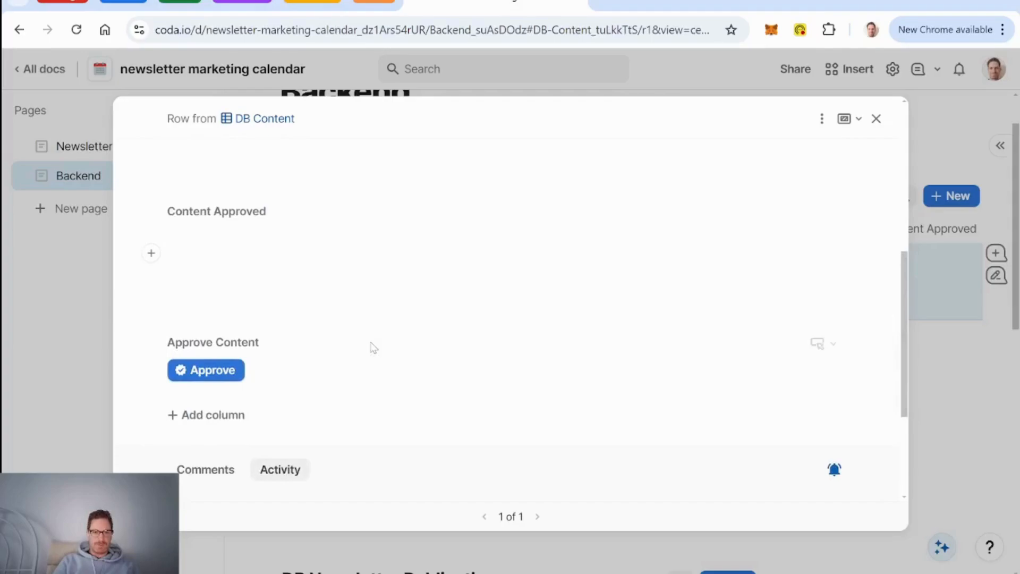
pyautogui.click(223, 370)
pyautogui.scroll(5, 444, 335)
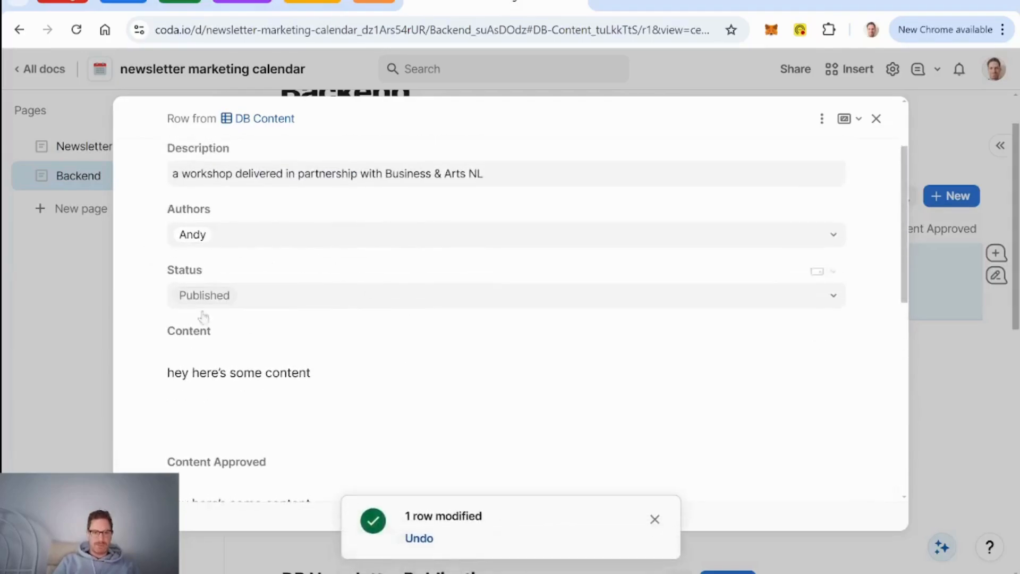
pyautogui.scroll(-4, 458, 324)
pyautogui.scroll(-5, 476, 302)
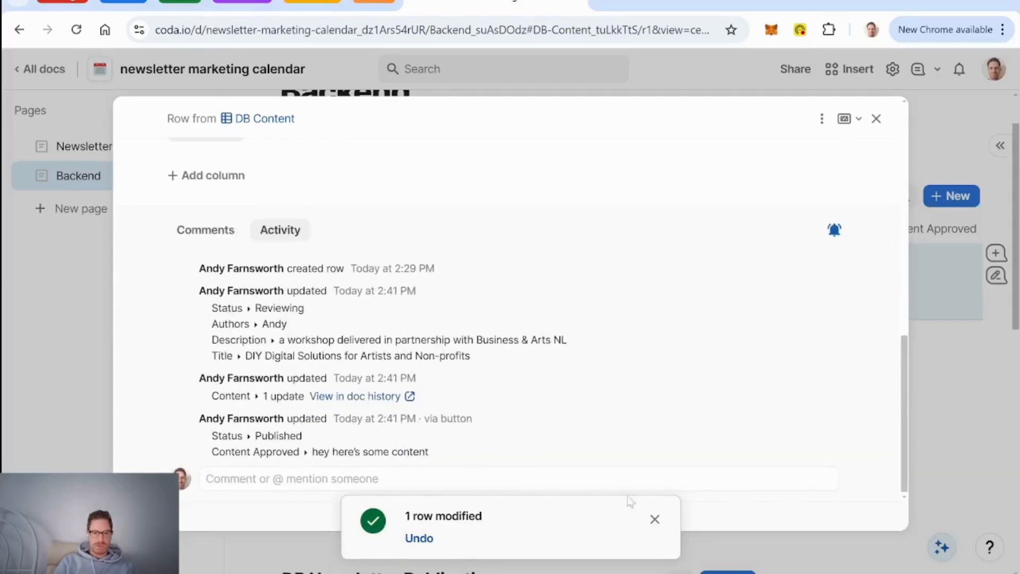
pyautogui.click(657, 518)
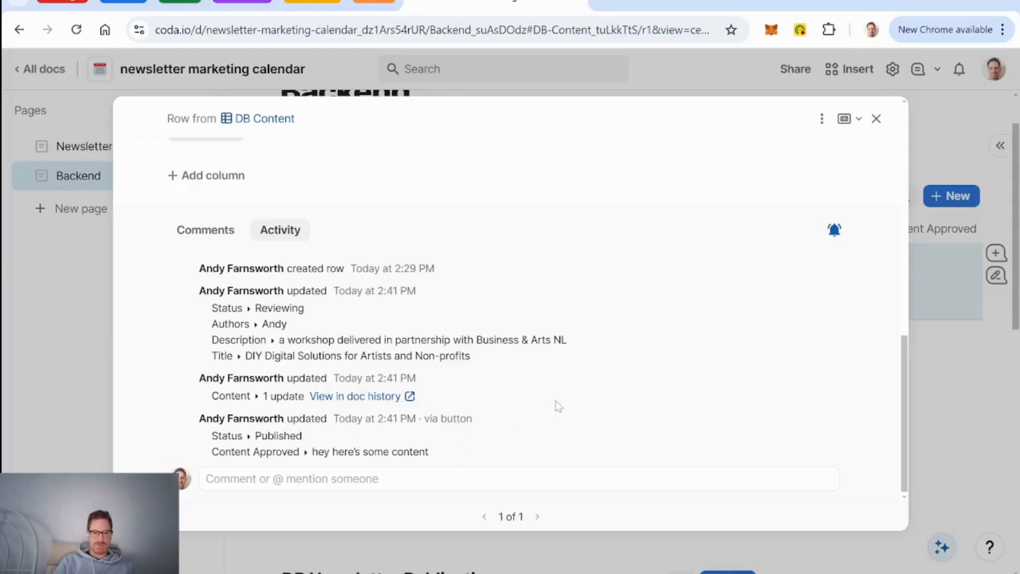
# Step: Review the updated row and close the detail view, back to the DB Content table
pyautogui.scroll(1, 556, 402)
pyautogui.scroll(-1, 556, 401)
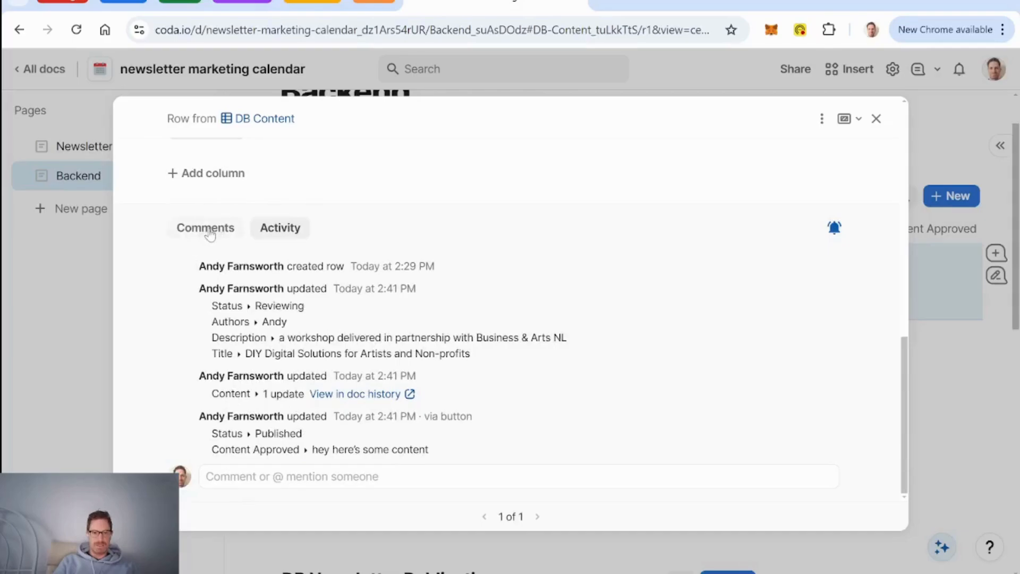
pyautogui.scroll(6, 444, 288)
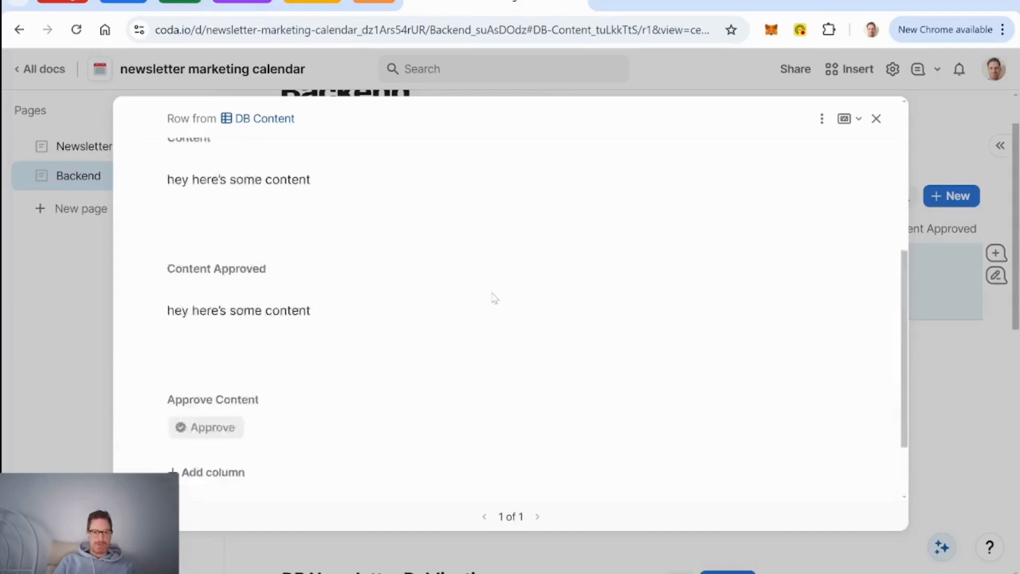
pyautogui.scroll(5, 494, 298)
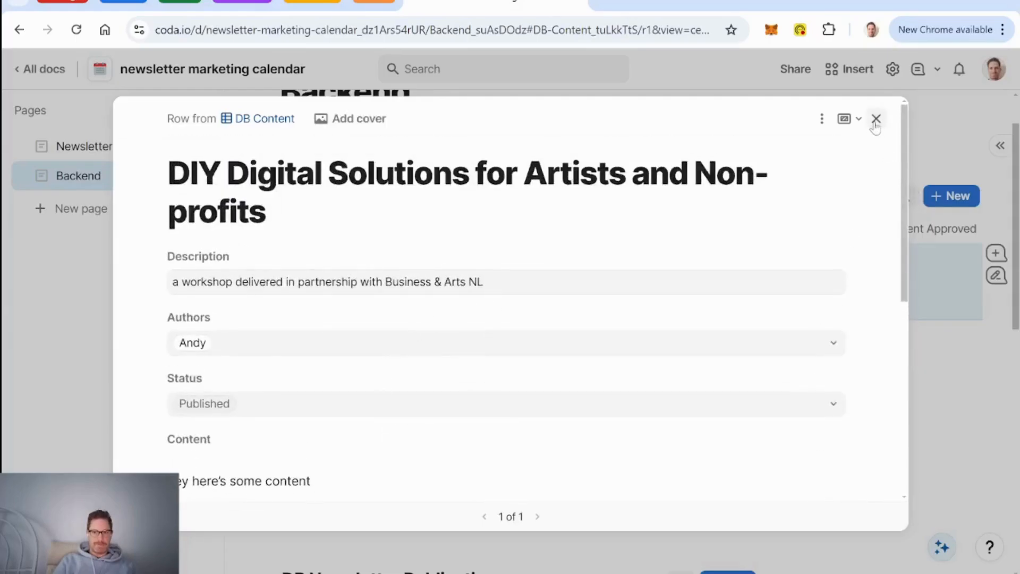
pyautogui.click(877, 119)
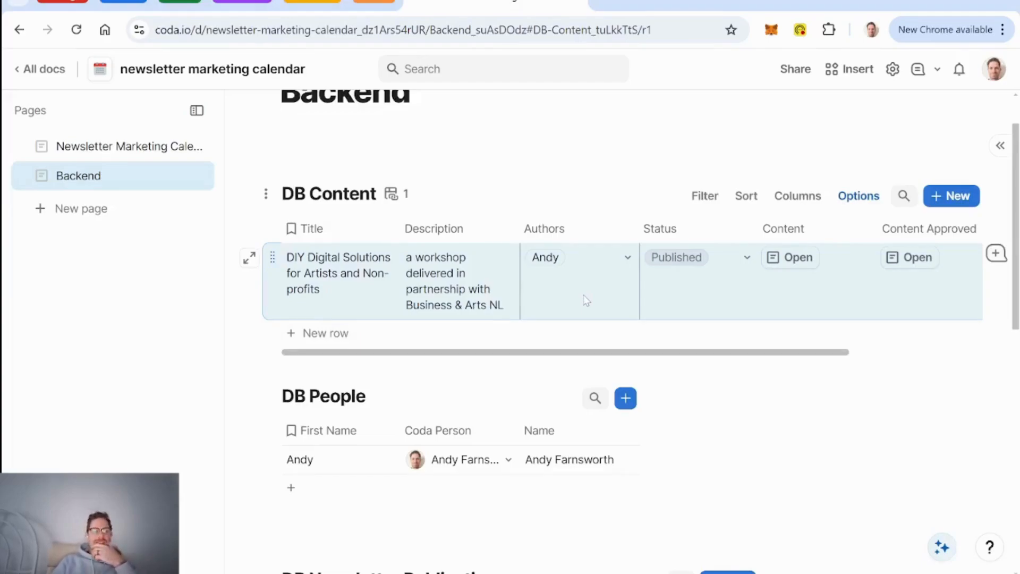
pyautogui.hscroll(3, 541, 261)
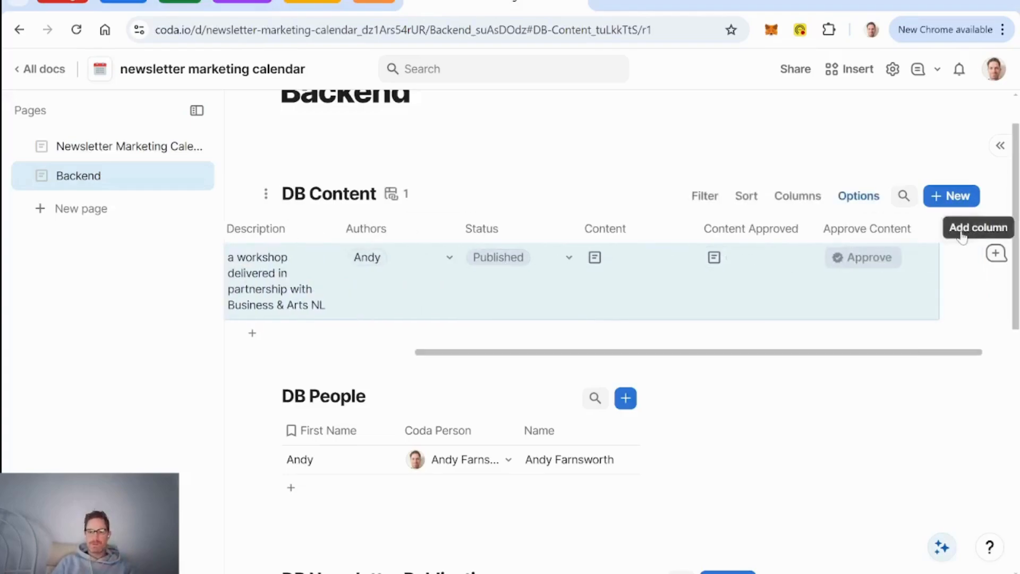
# Step: Add a Newsletter Publication relation column to DB Content and place it next to Description
pyautogui.click(963, 234)
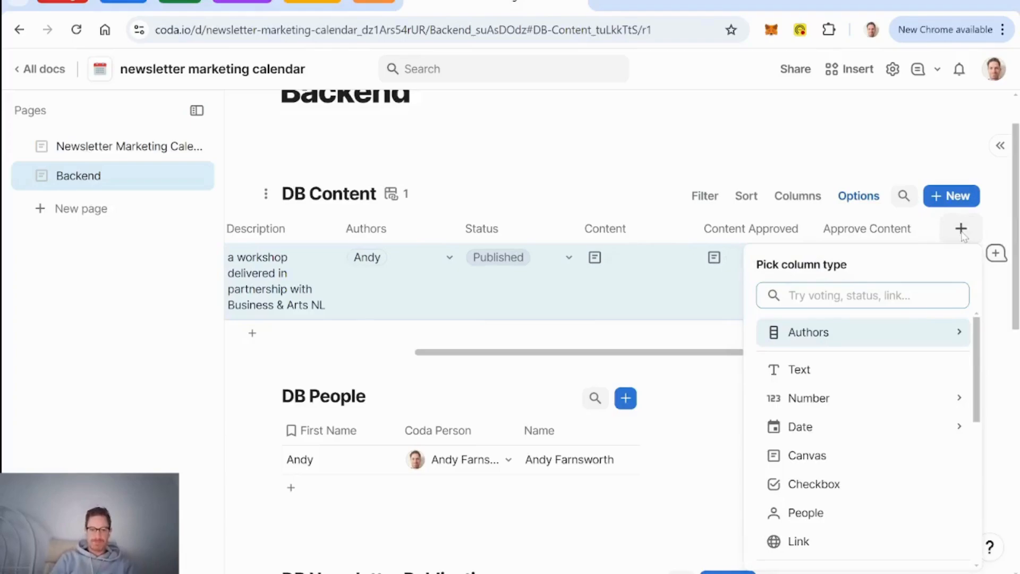
pyautogui.write('news')
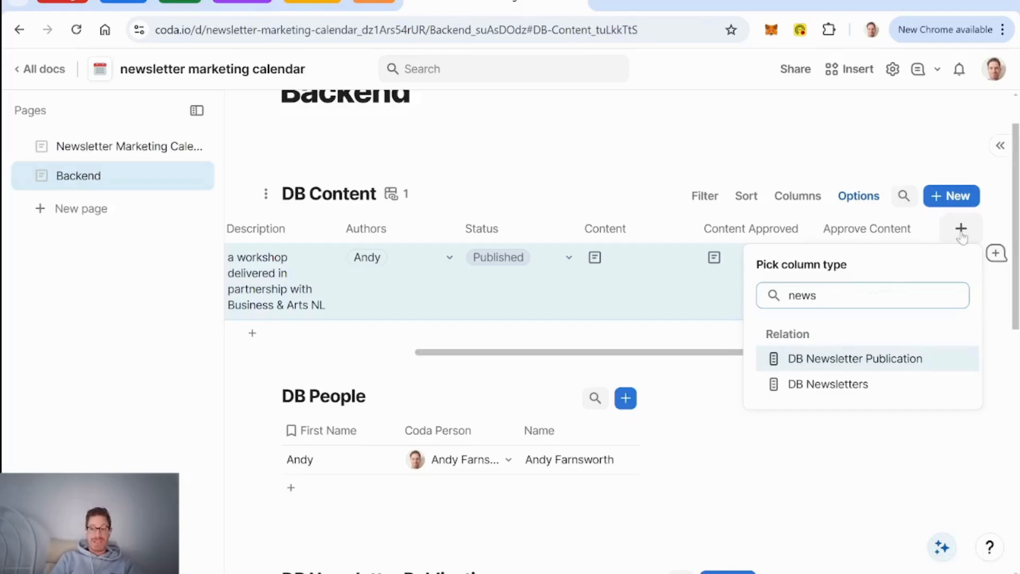
pyautogui.press('Return')
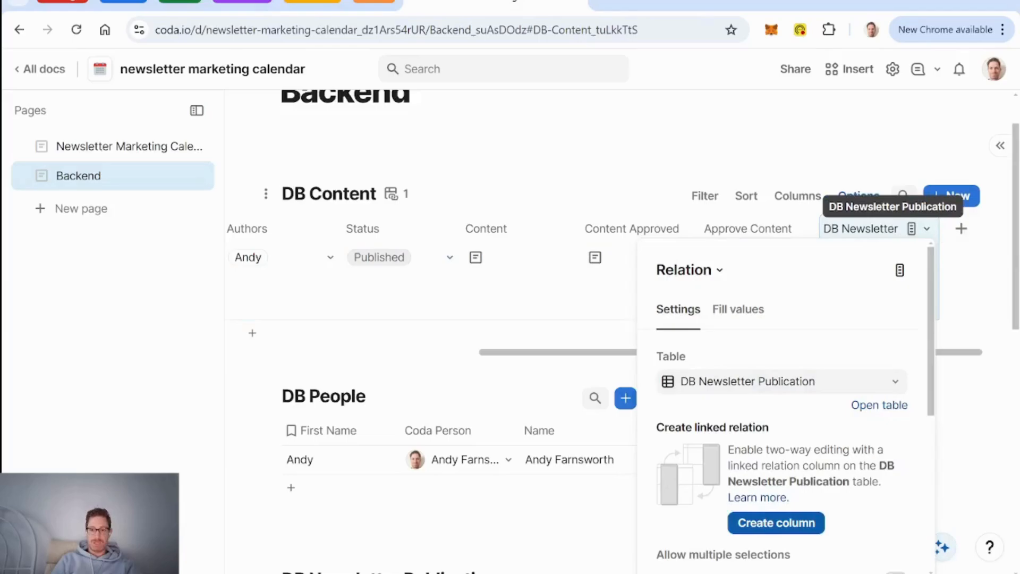
pyautogui.doubleClick(861, 229)
pyautogui.press('End')
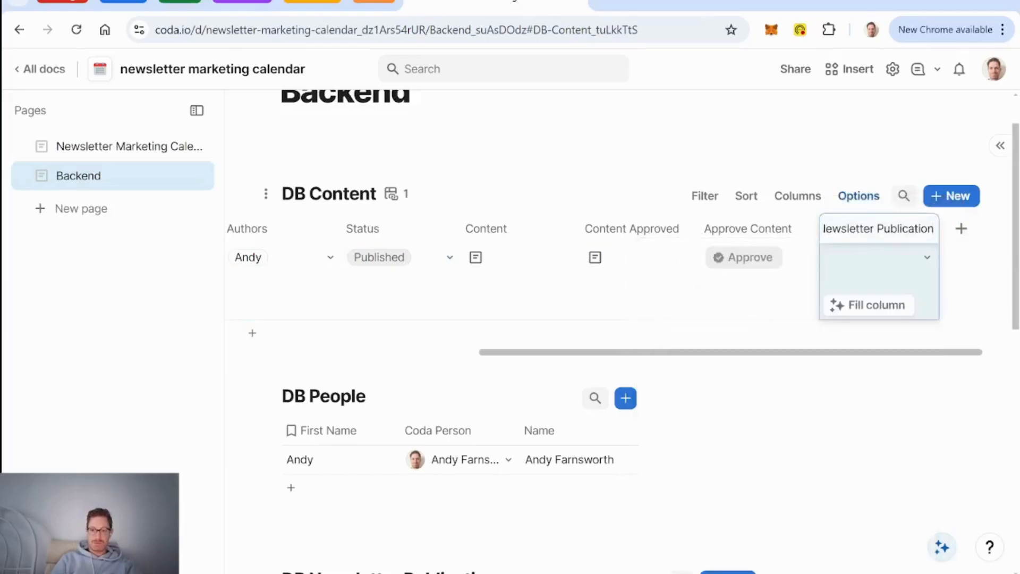
pyautogui.press('Home')
pyautogui.press('Delete')
pyautogui.press('Delete')
pyautogui.press('Delete')
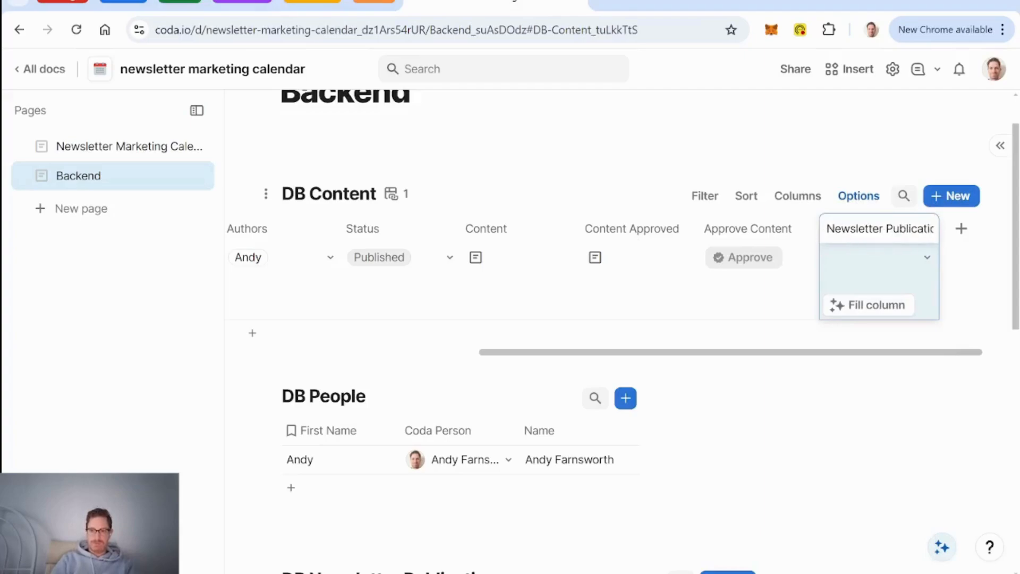
pyautogui.press('Return')
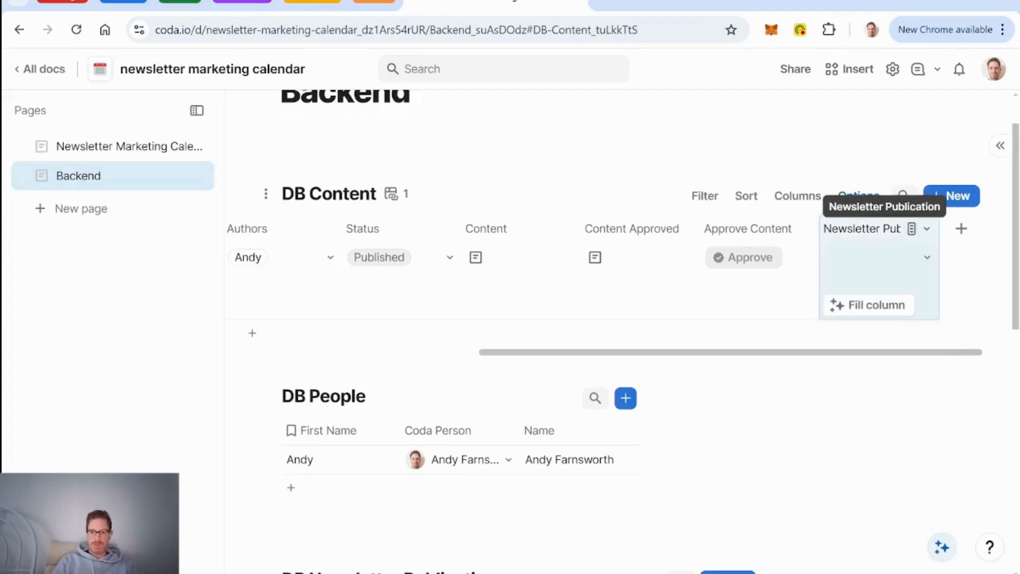
pyautogui.moveTo(638, 221); pyautogui.dragTo(500, 230)
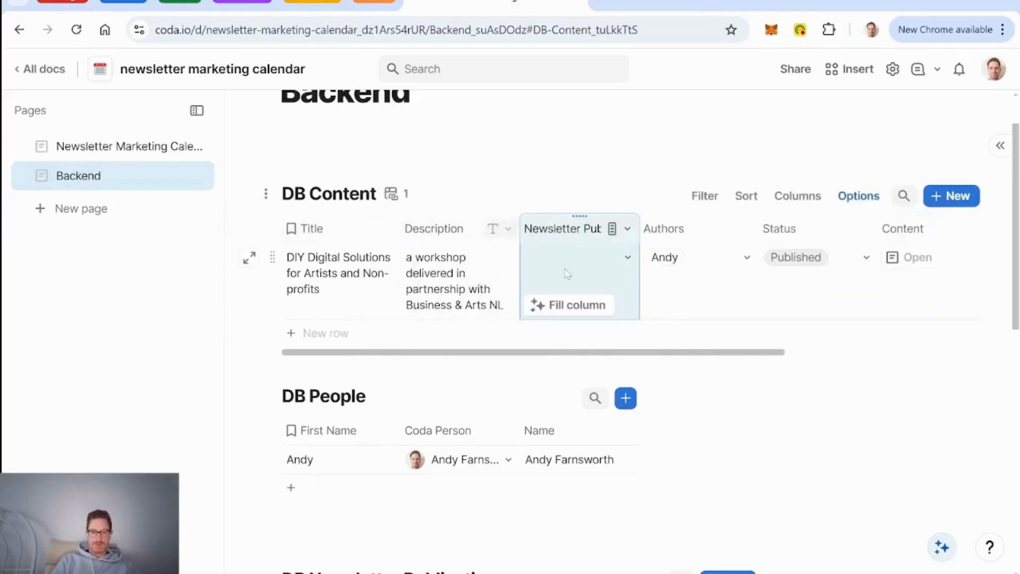
# Step: Link the first content item to the Weekly Member Newsletter publication
pyautogui.click(629, 258)
pyautogui.click(615, 337)
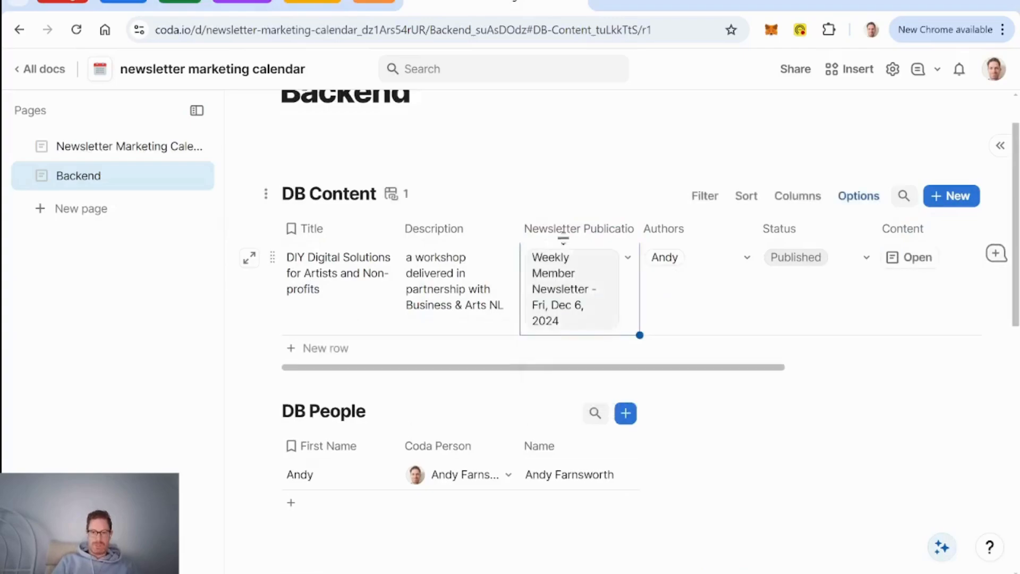
pyautogui.click(439, 237)
pyautogui.hscroll(1, 543, 300)
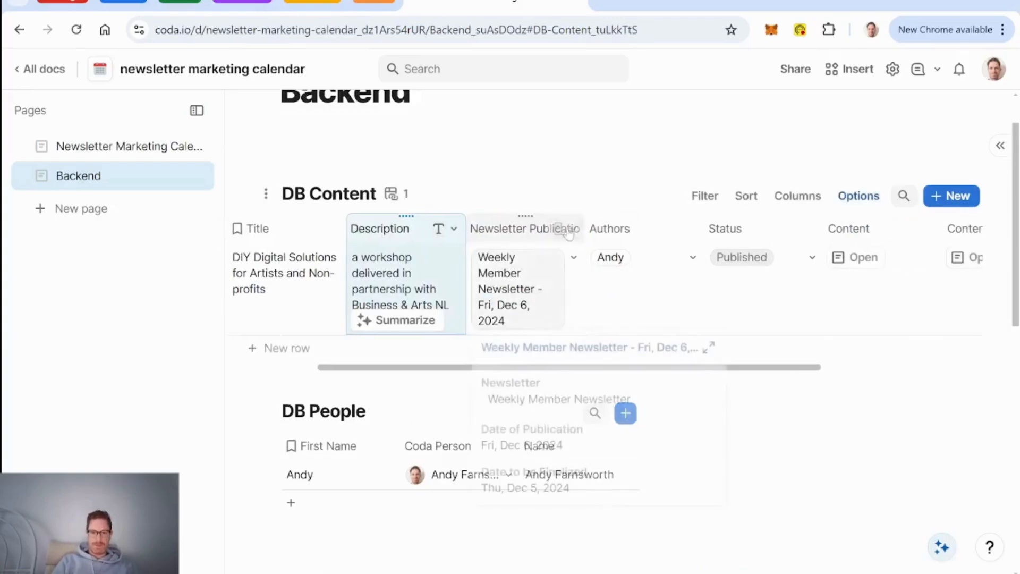
# Step: Create a linked column on the publication table from the Newsletter Publication settings
pyautogui.click(573, 228)
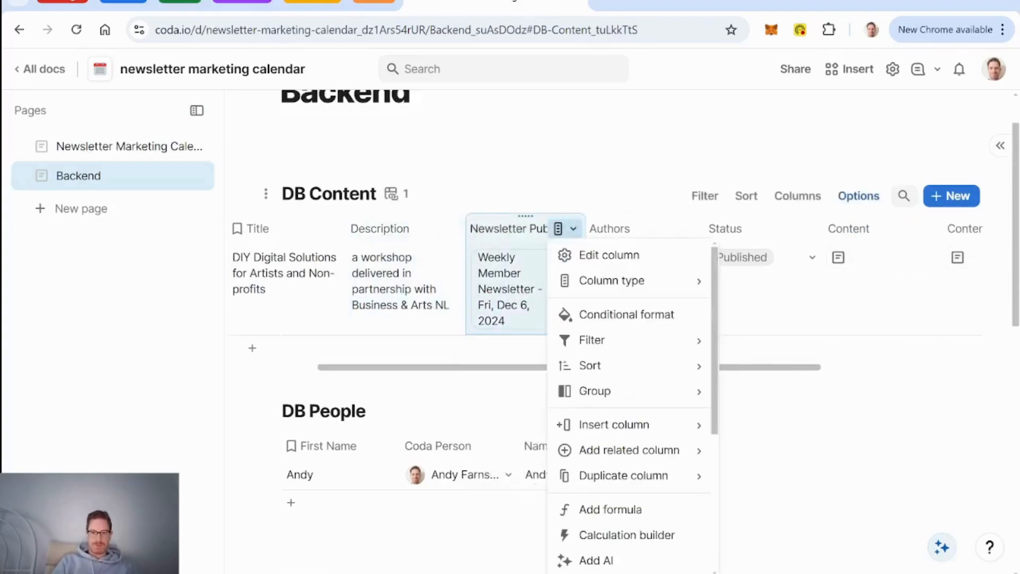
pyautogui.click(631, 257)
pyautogui.scroll(-3, 742, 419)
pyautogui.click(688, 344)
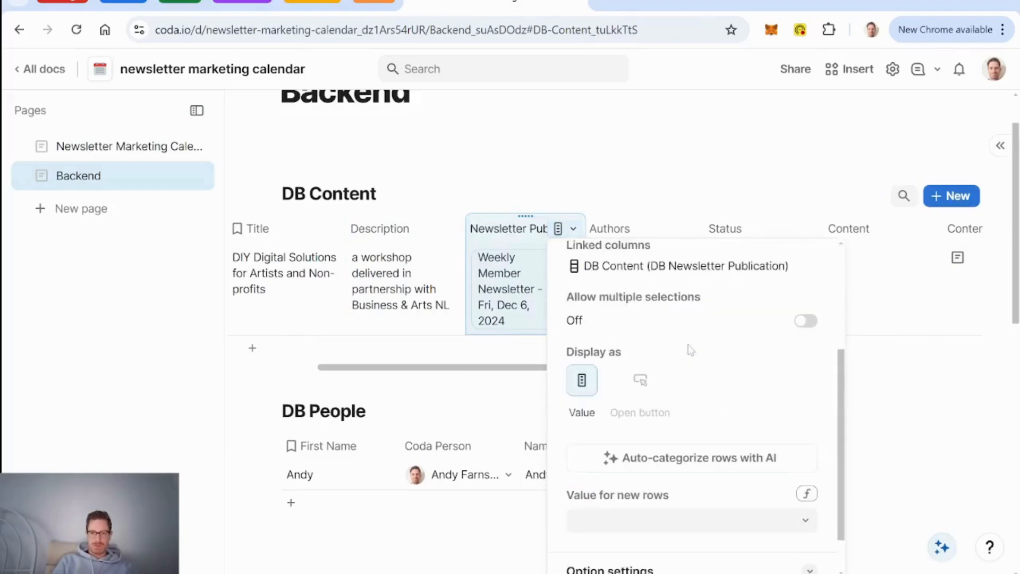
pyautogui.click(397, 234)
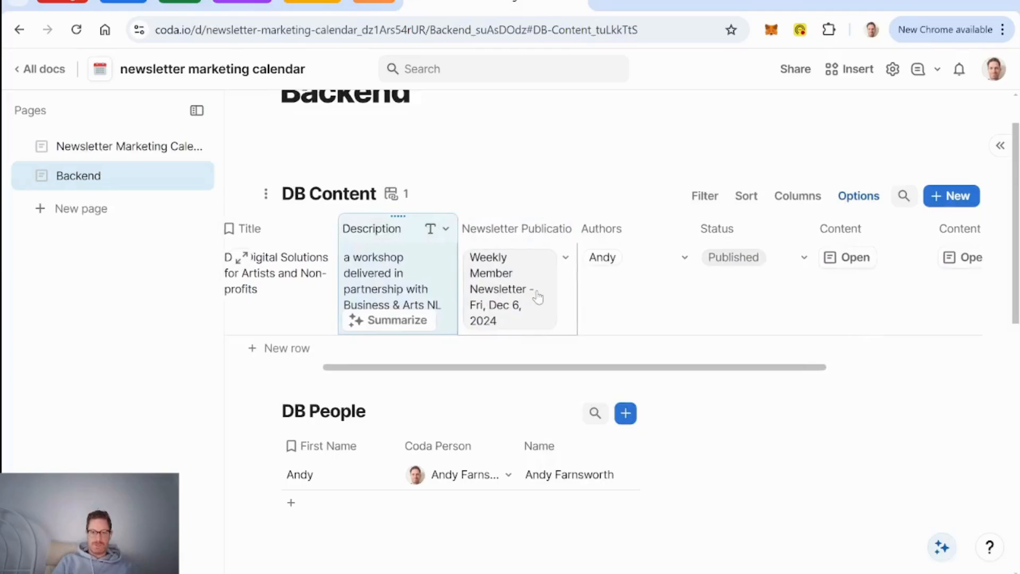
# Step: Turn on Allow multiple selections for the Newsletter Publication relation
pyautogui.click(563, 231)
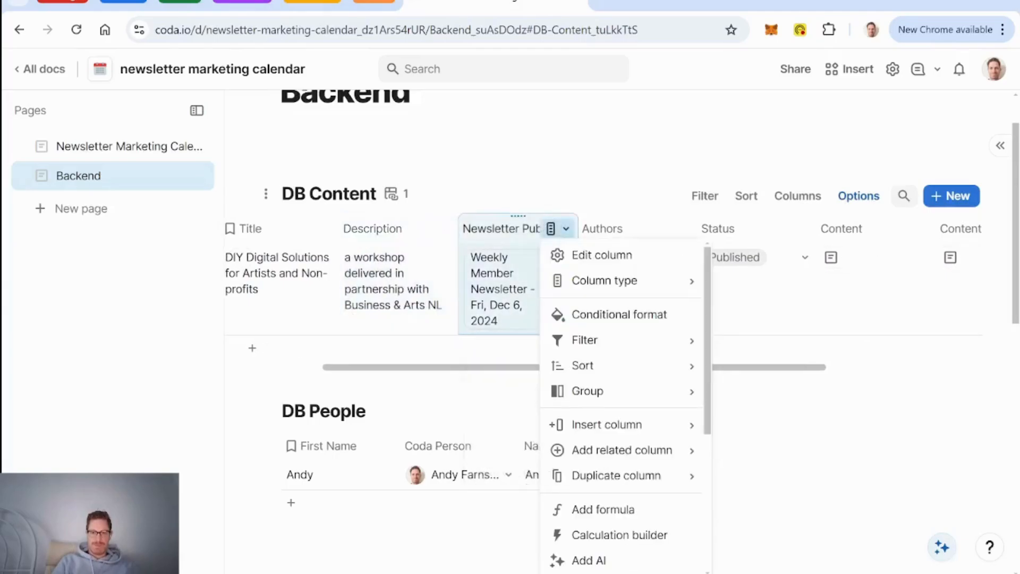
pyautogui.click(632, 258)
pyautogui.scroll(-2, 782, 408)
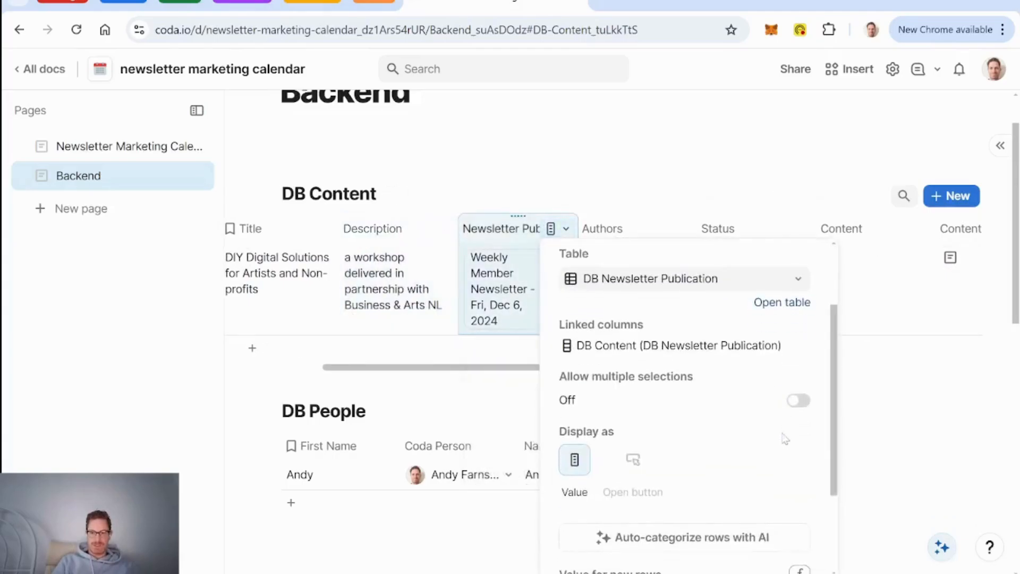
pyautogui.click(798, 400)
pyautogui.click(394, 238)
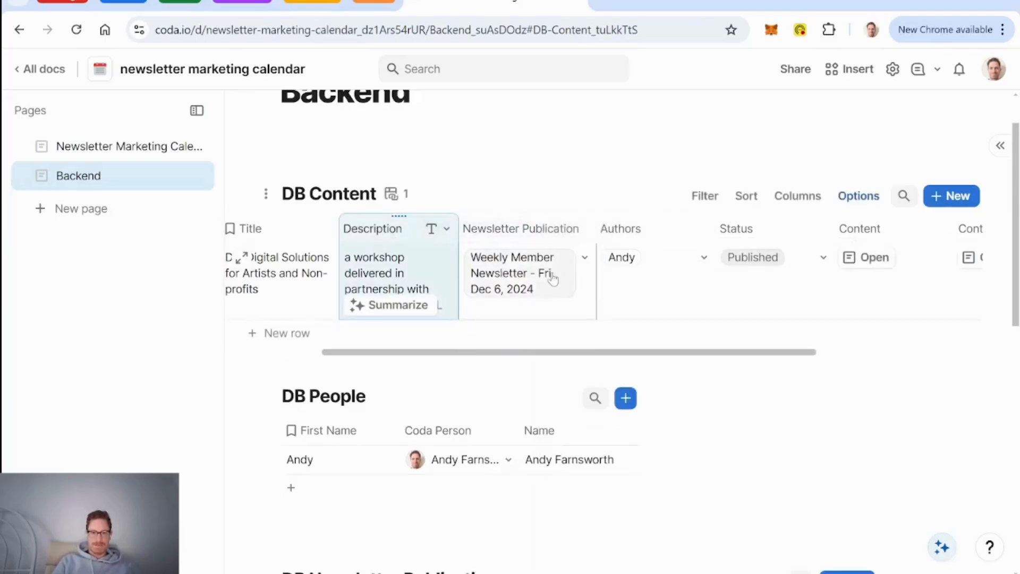
pyautogui.scroll(-6, 555, 278)
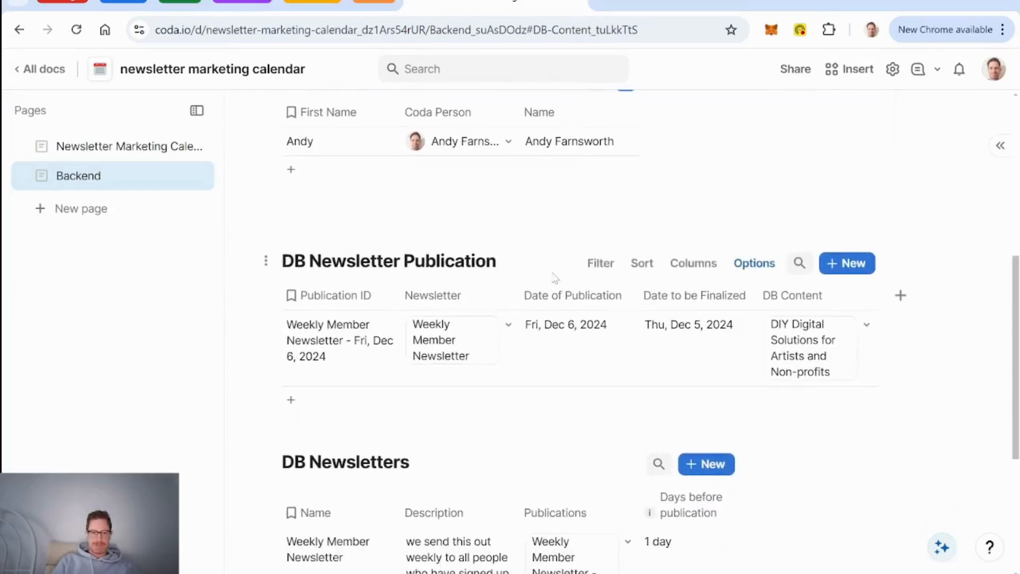
# Step: Rename the publication table's DB Content column to Content, then go to Newsletter Marketing Calendar
pyautogui.click(797, 295)
pyautogui.press('Delete')
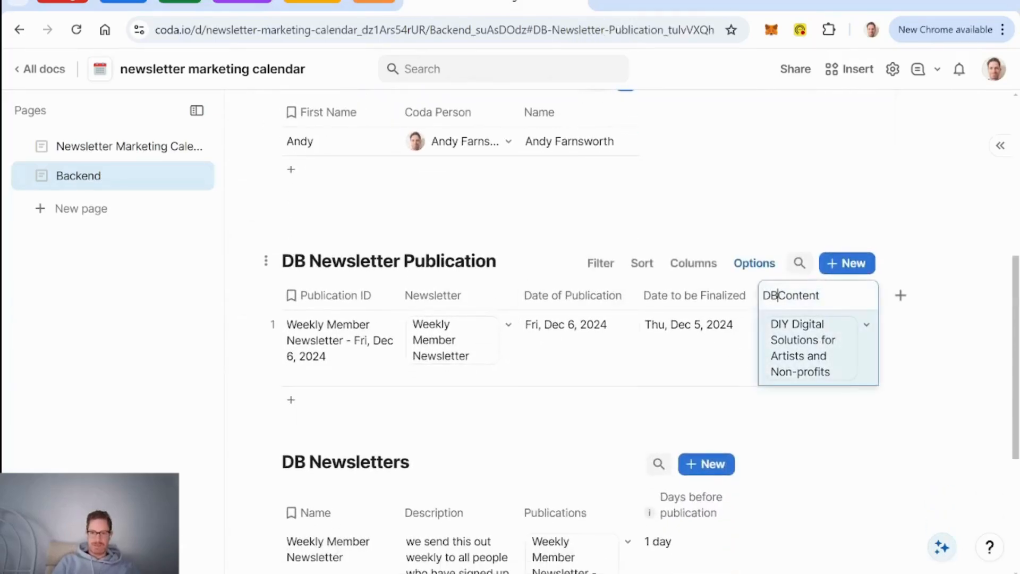
pyautogui.press('BackSpace')
pyautogui.press('BackSpace')
pyautogui.click(675, 295)
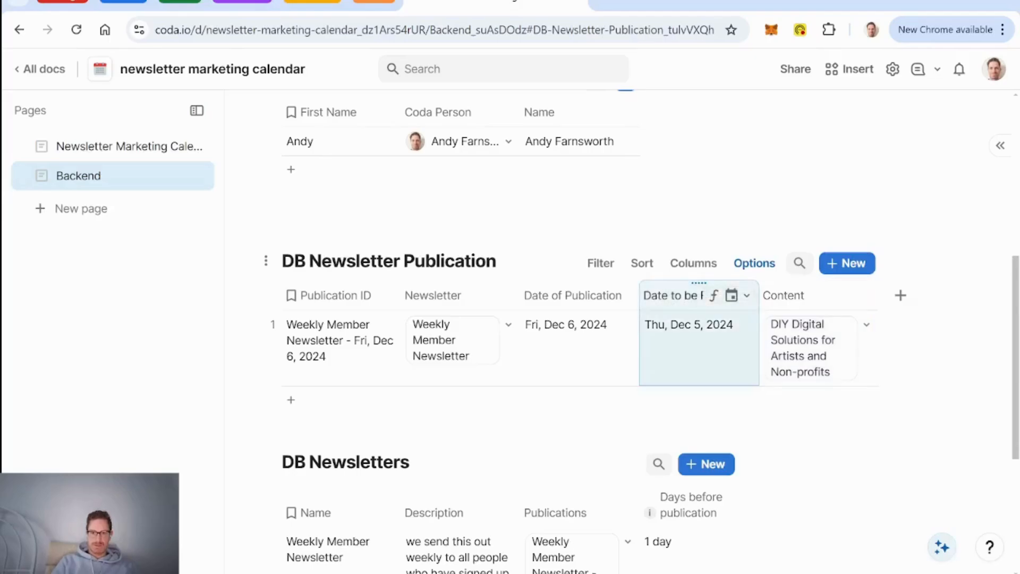
pyautogui.click(106, 147)
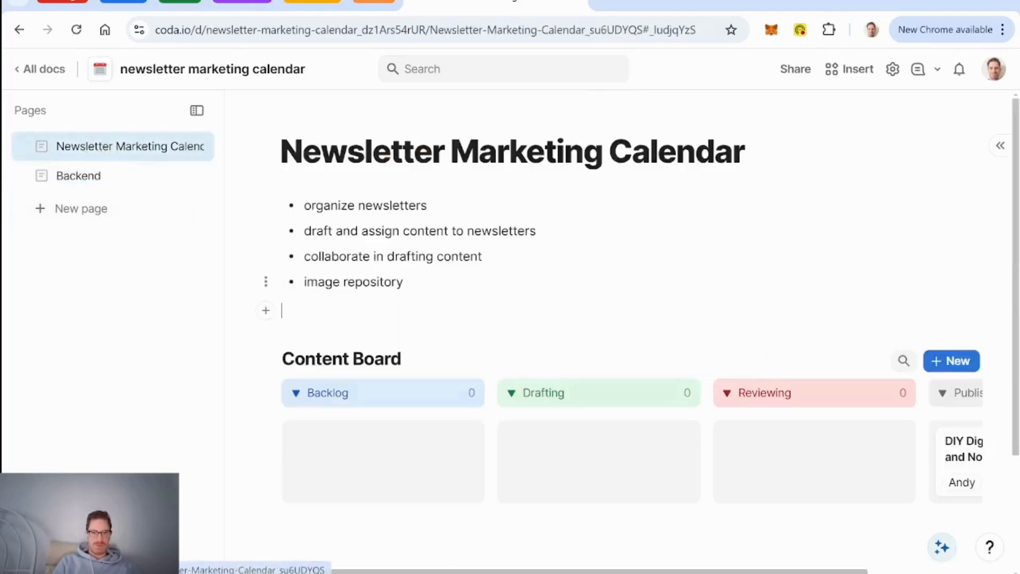
# Step: Drag the DIY Digital Solutions card from Published into the Drafting lane, then return to Backend
pyautogui.scroll(-2, 585, 319)
pyautogui.hscroll(3, 813, 353)
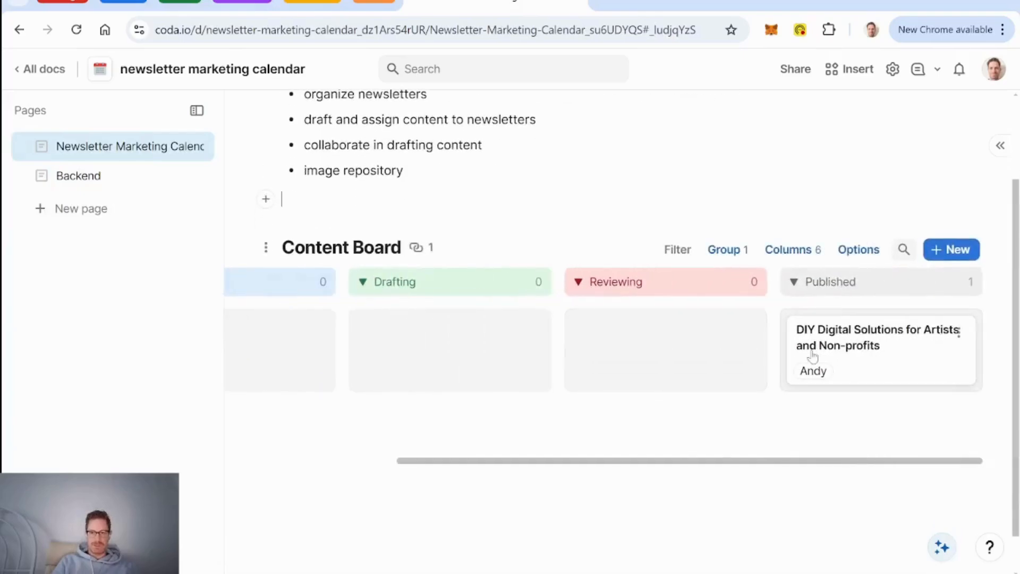
pyautogui.moveTo(911, 360); pyautogui.dragTo(383, 346)
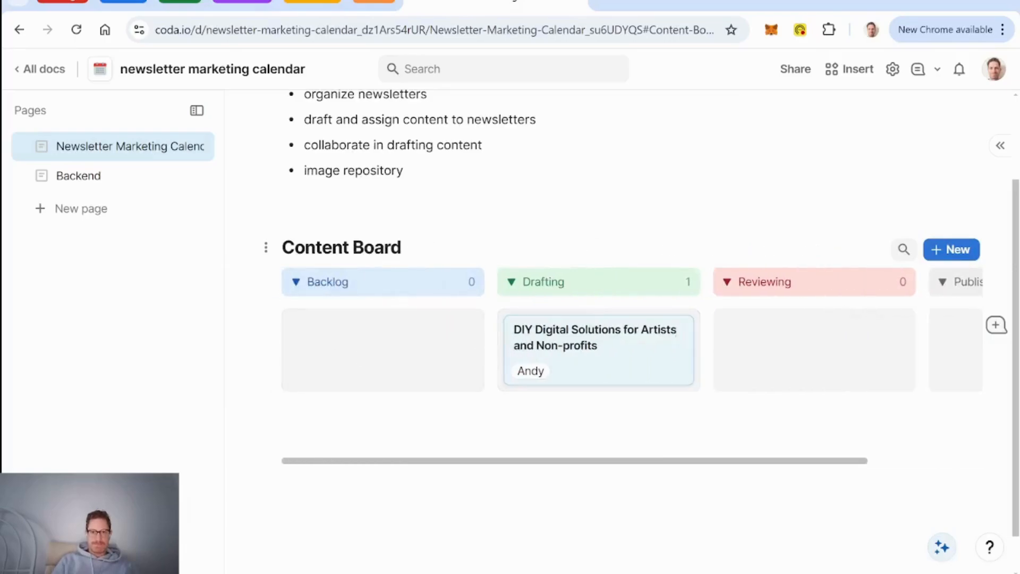
pyautogui.scroll(2, 599, 350)
pyautogui.scroll(-1, 599, 350)
pyautogui.scroll(1, 599, 350)
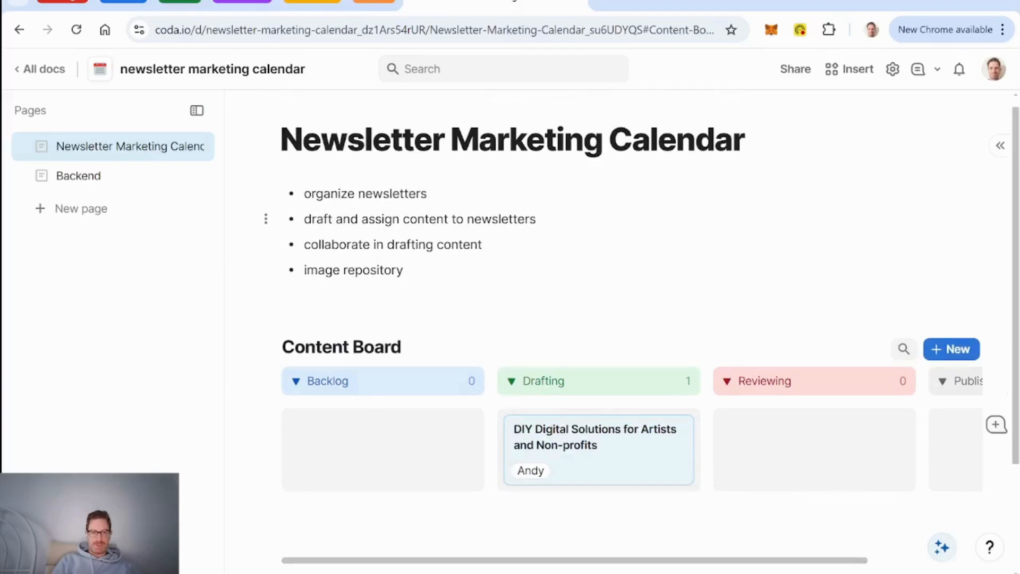
pyautogui.scroll(-2, 599, 349)
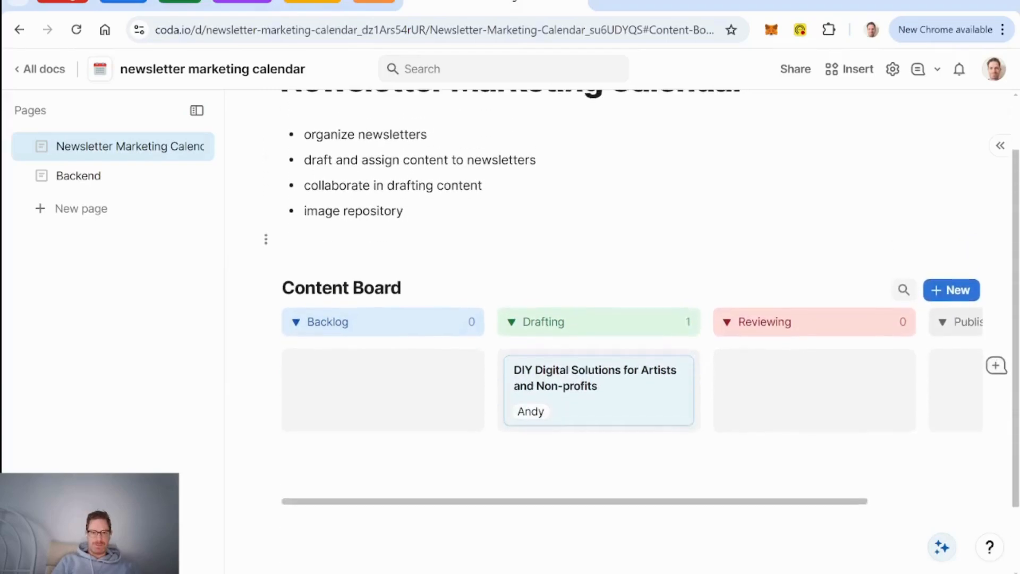
pyautogui.click(103, 183)
# Step: Add a canvas column to DB Newsletter Publication, initially named Newsletter
pyautogui.scroll(8, 542, 266)
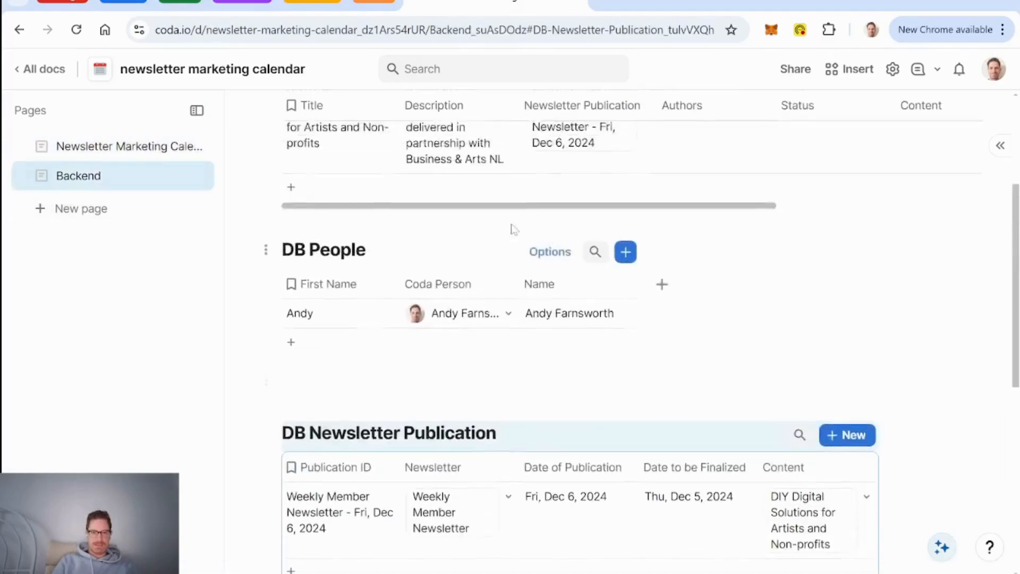
pyautogui.scroll(-6, 504, 234)
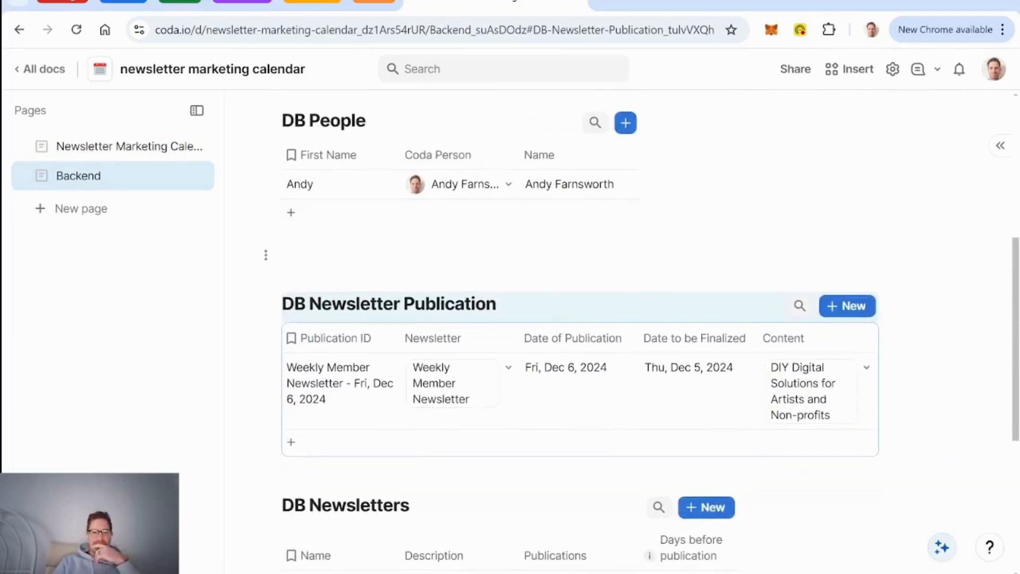
pyautogui.scroll(-3, 592, 292)
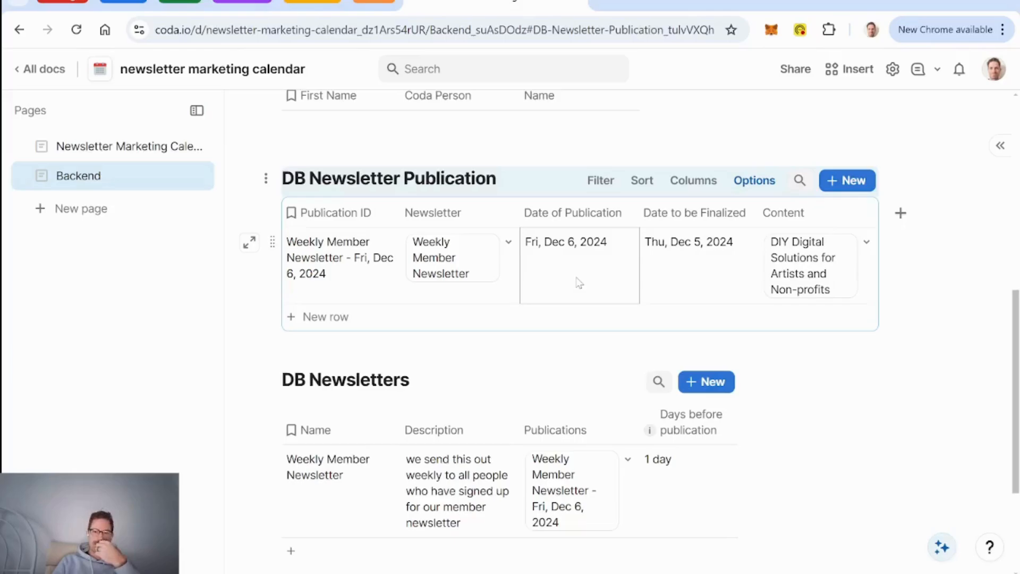
pyautogui.scroll(7, 579, 282)
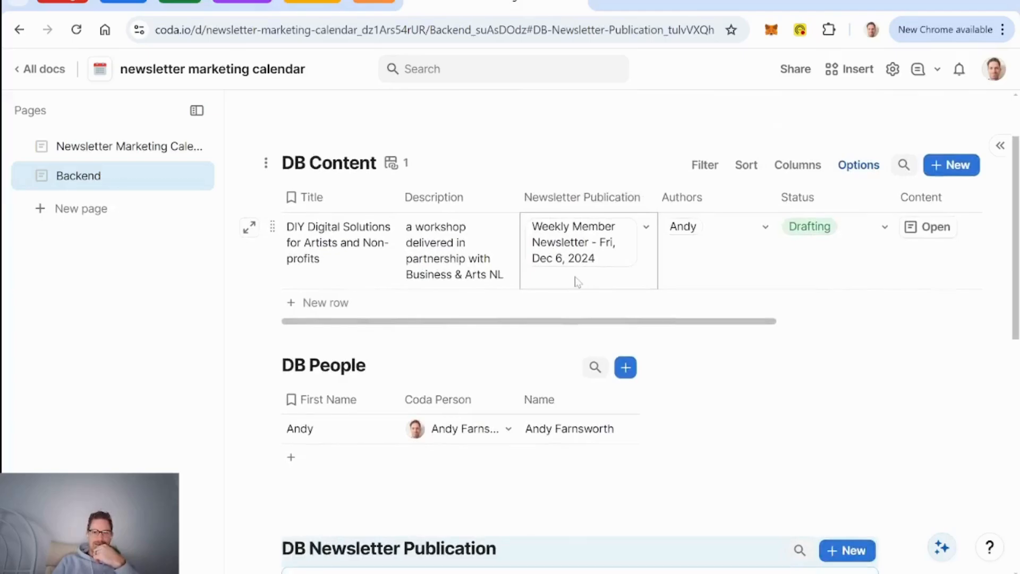
pyautogui.scroll(-7, 578, 282)
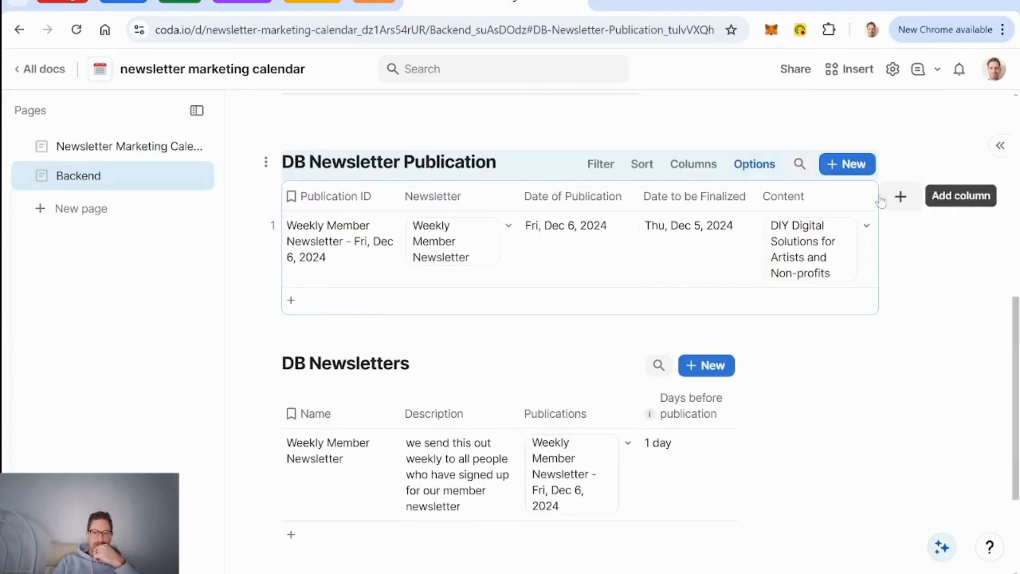
pyautogui.click(901, 198)
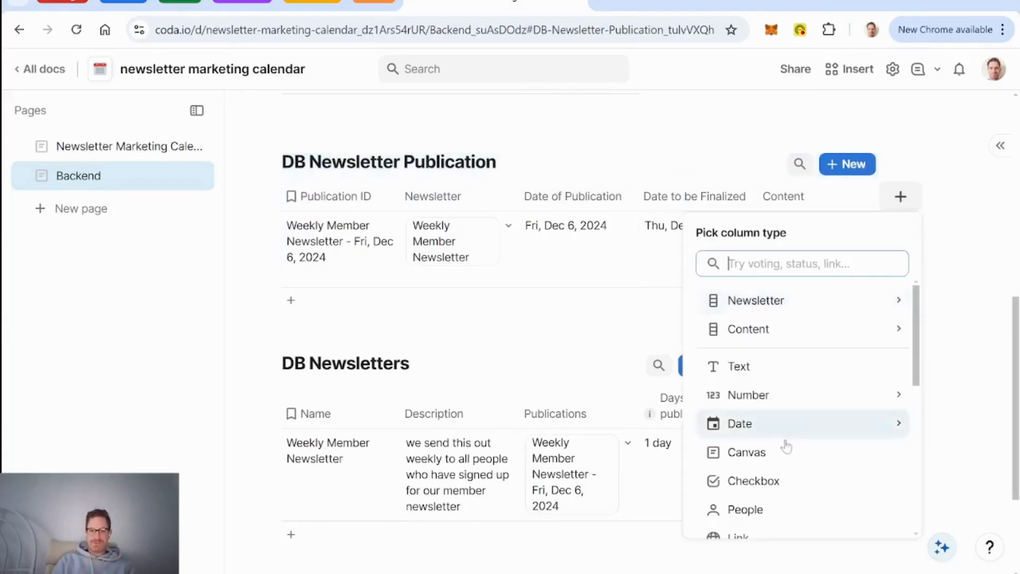
pyautogui.click(760, 457)
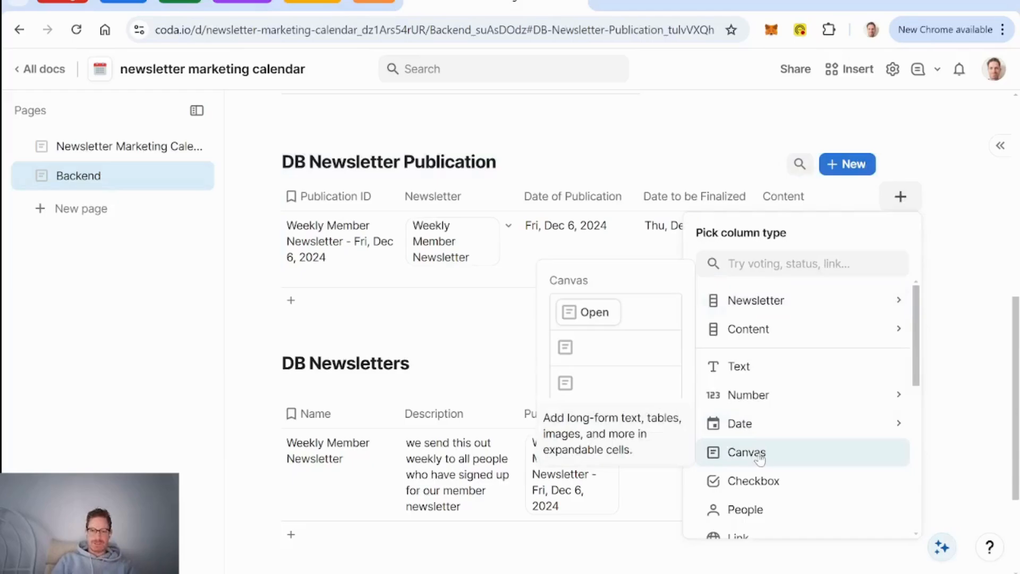
pyautogui.write('News')
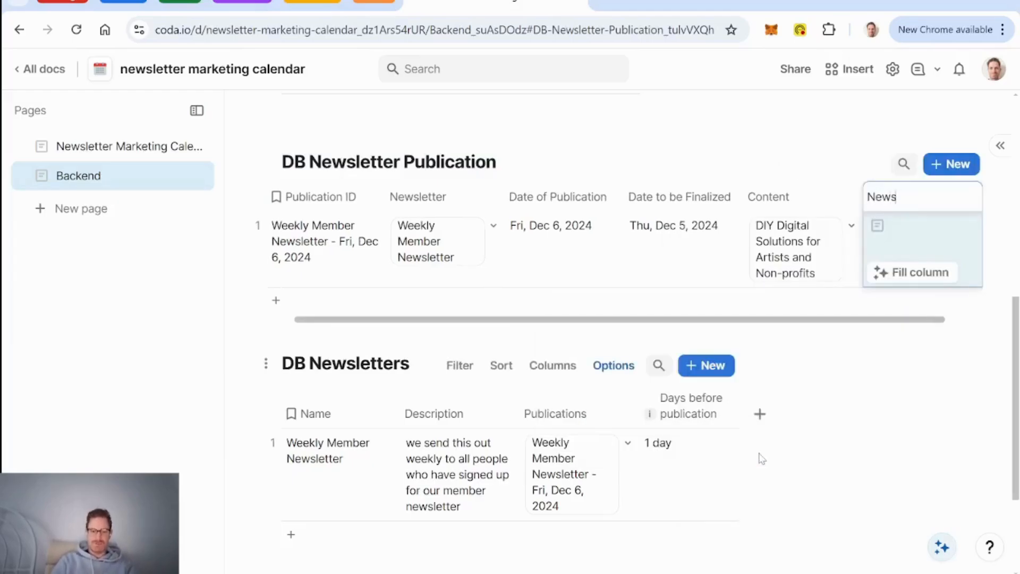
pyautogui.write('letter')
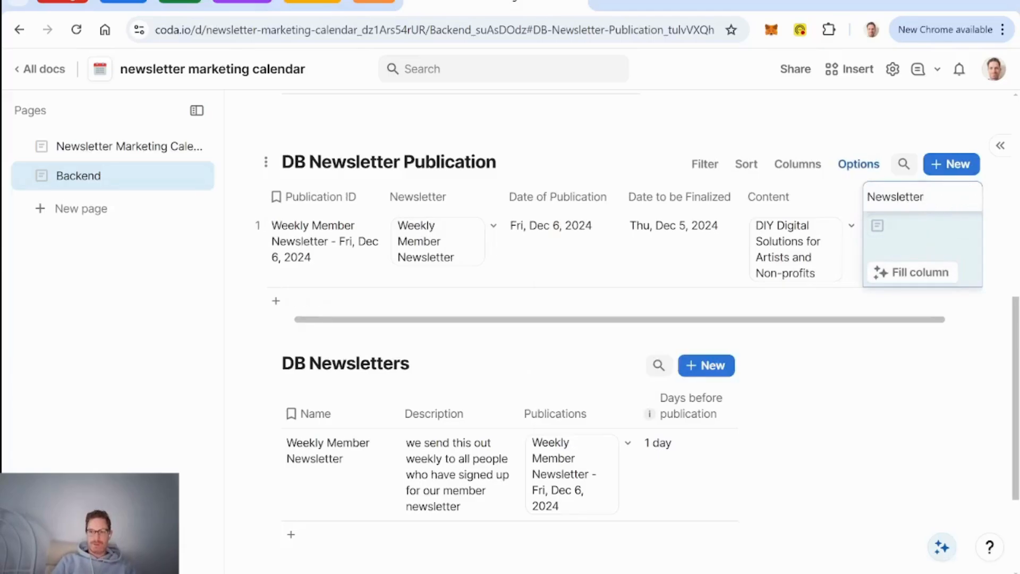
pyautogui.click(923, 218)
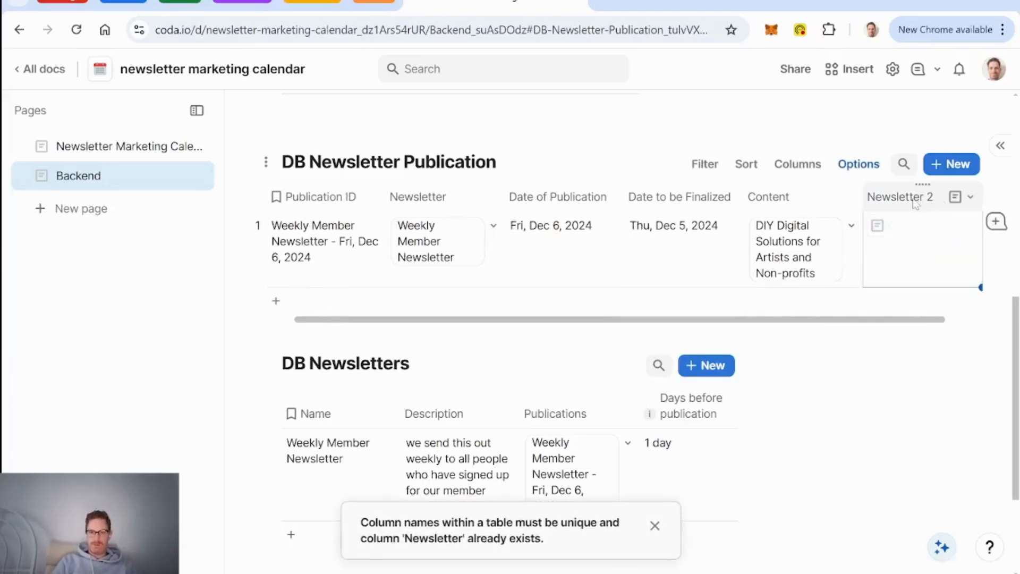
# Step: Rename the resulting Newsletter 2 column to Newsletter Content
pyautogui.click(910, 202)
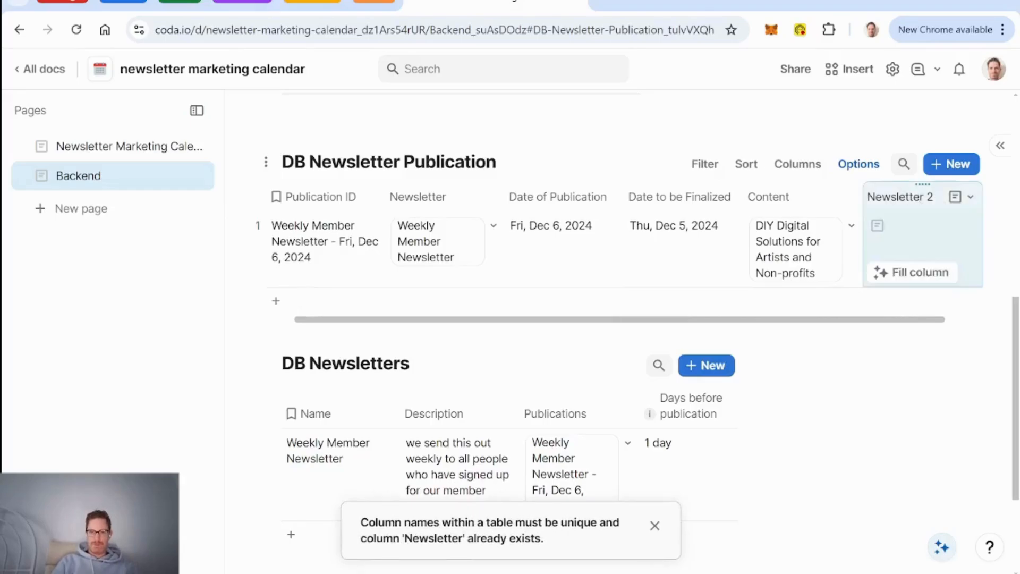
pyautogui.click(911, 202)
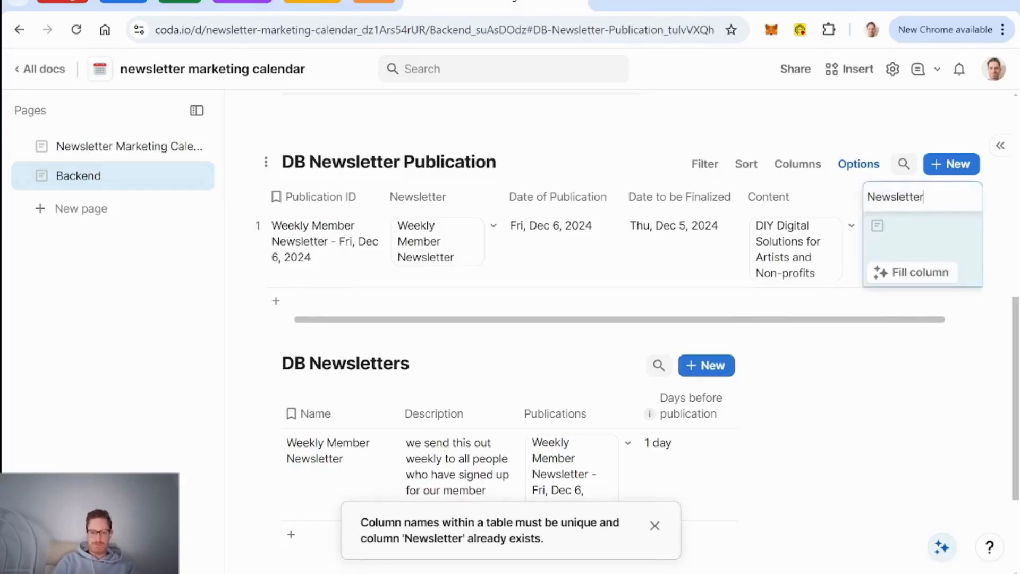
pyautogui.press('Return')
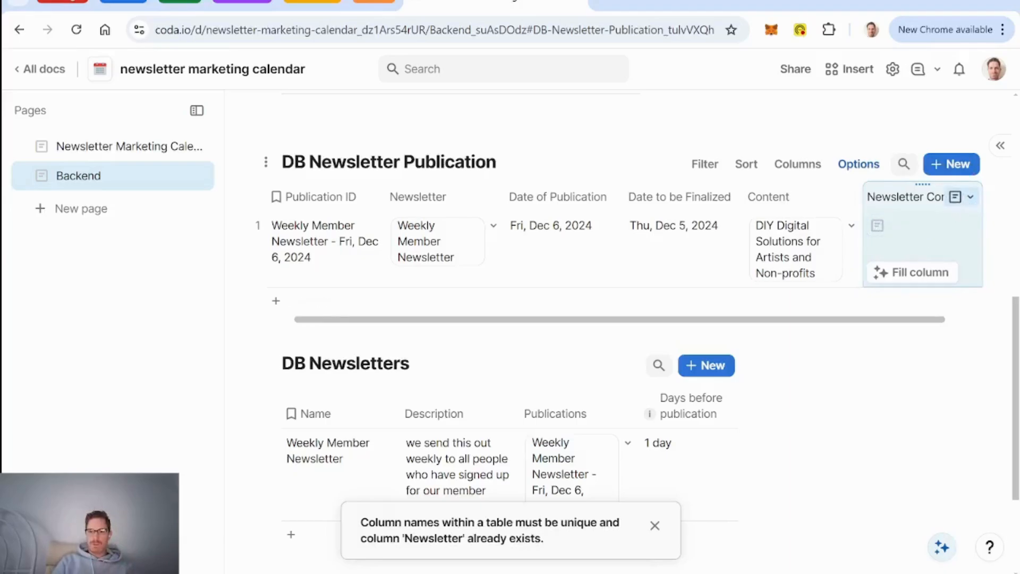
pyautogui.scroll(5, 636, 259)
pyautogui.scroll(2, 328, 342)
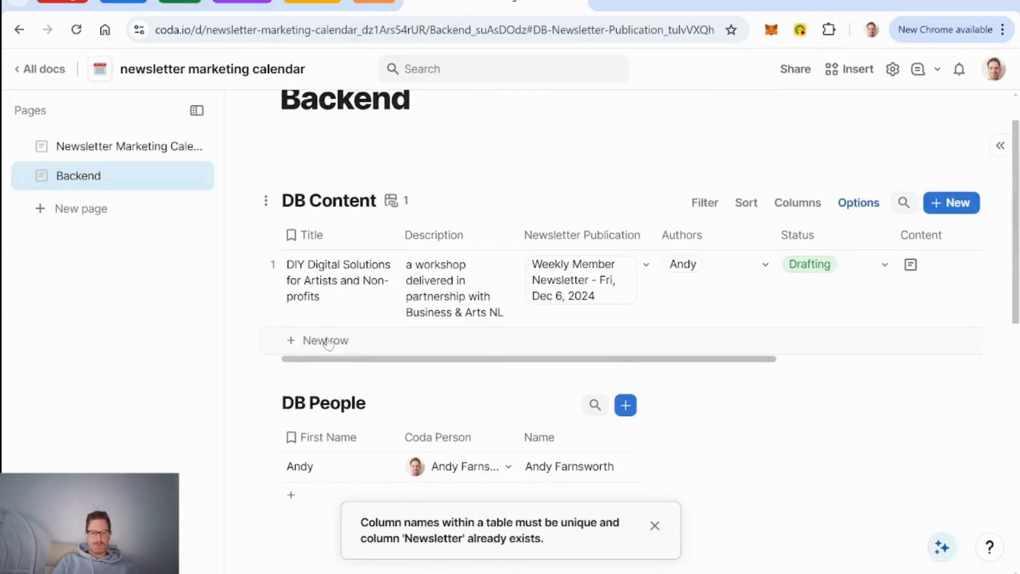
# Step: Dismiss the duplicate column-name warning and start a new DB Content column to pick its type
pyautogui.click(655, 526)
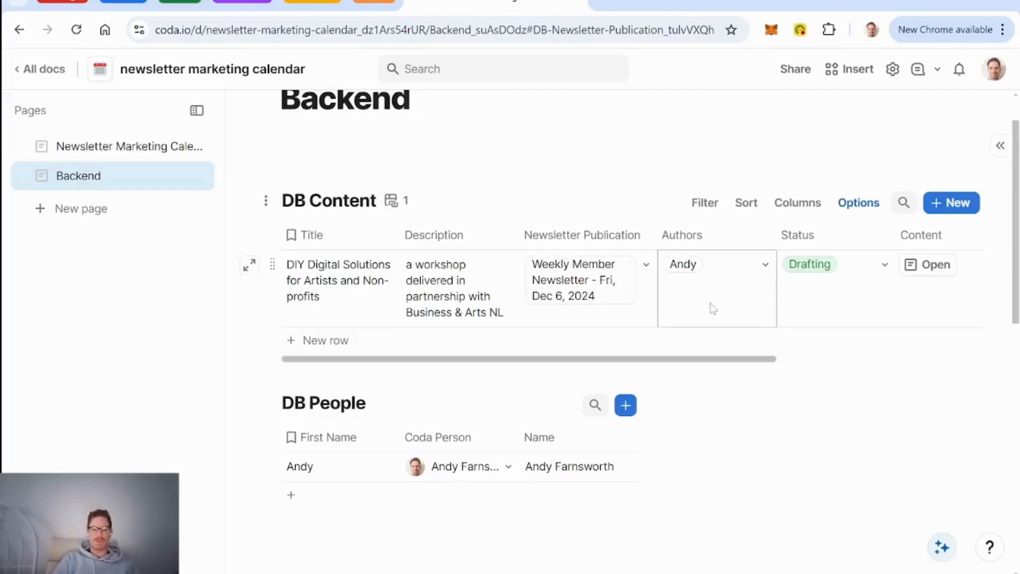
pyautogui.scroll(-6, 713, 308)
pyautogui.scroll(1, 713, 308)
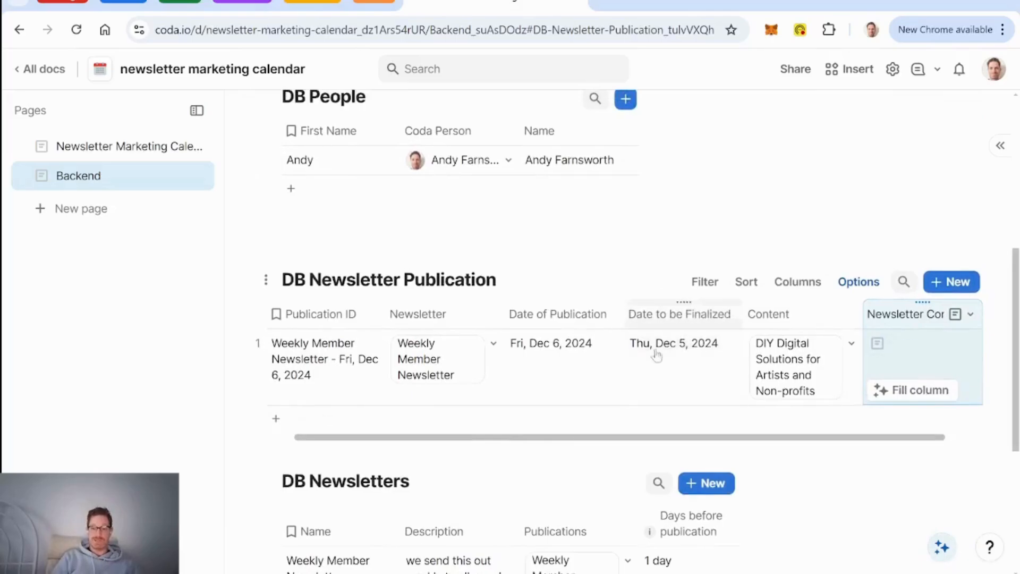
pyautogui.scroll(5, 567, 296)
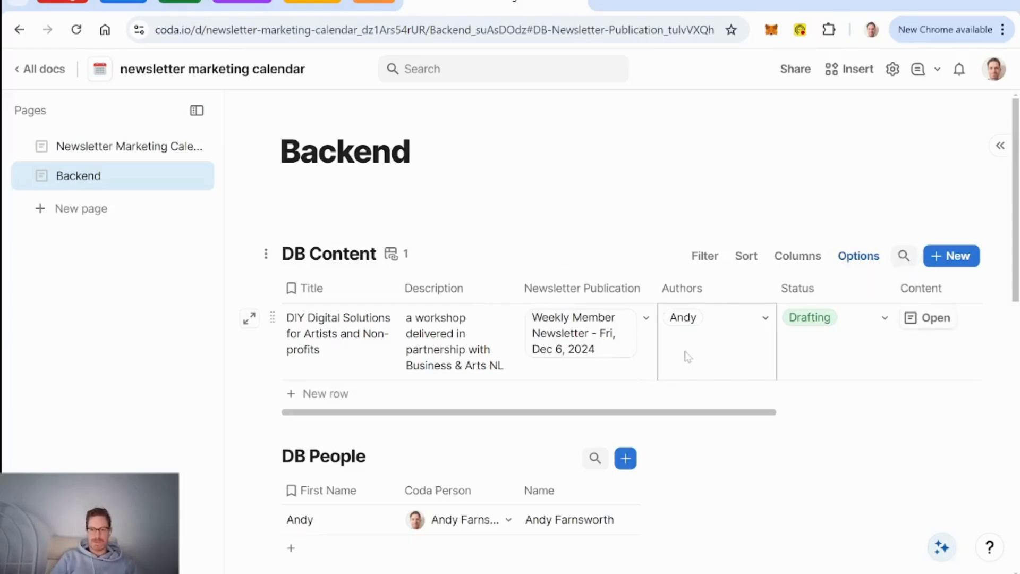
pyautogui.hscroll(6, 688, 356)
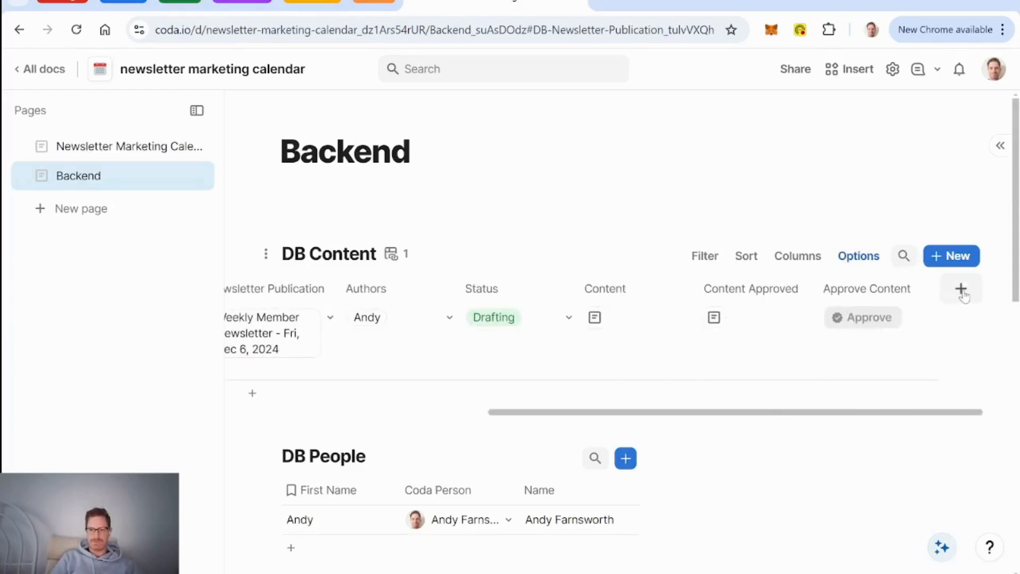
pyautogui.click(963, 293)
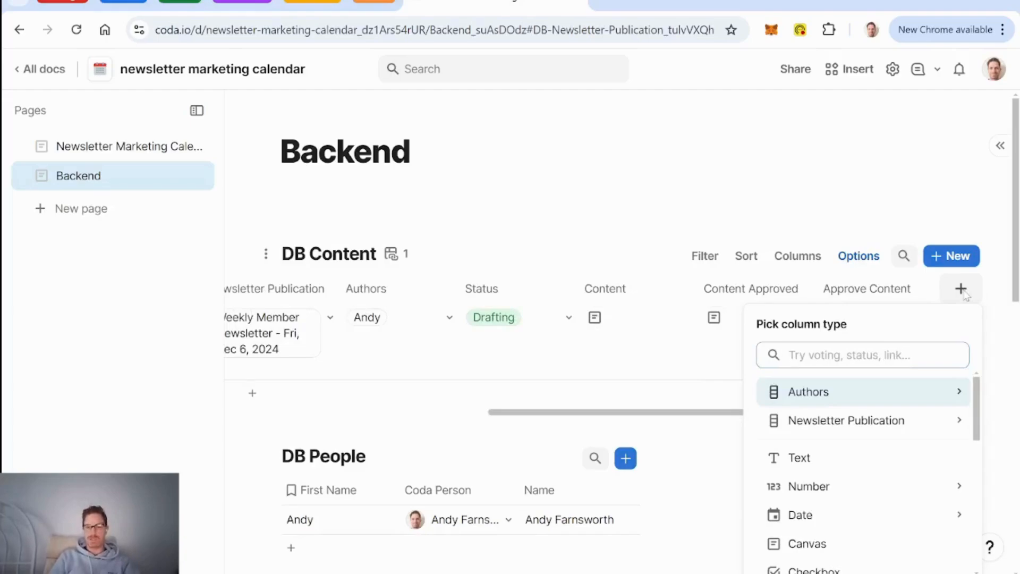
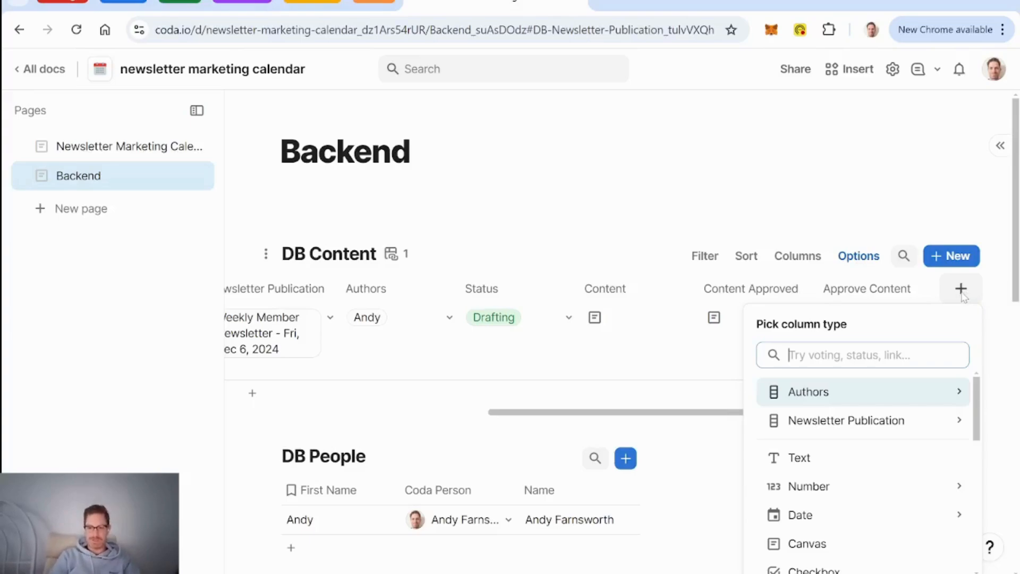
# Step: Add a Button column to DB Content whose On click action opens This row
pyautogui.write('butt')
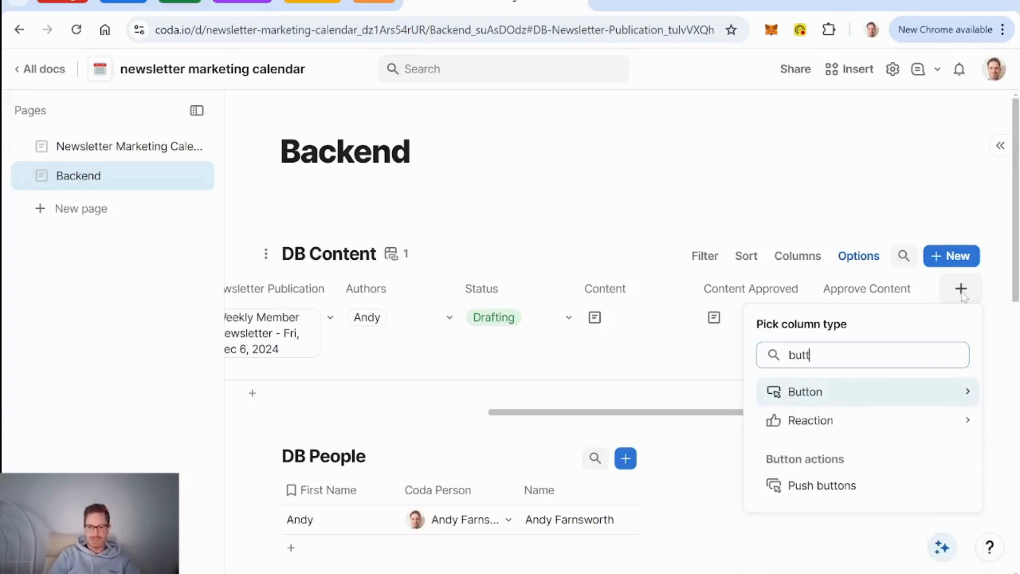
pyautogui.press('Return')
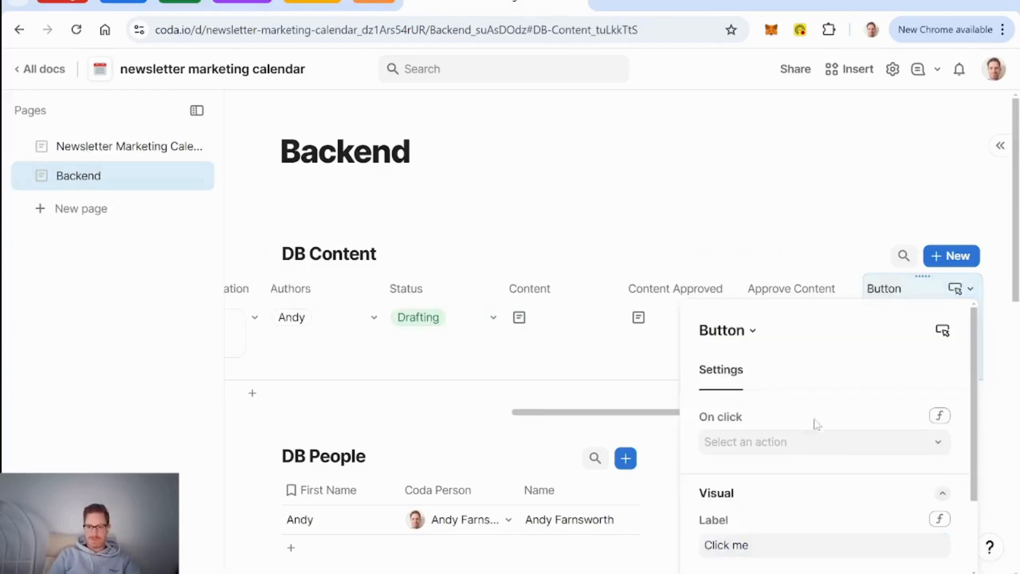
pyautogui.scroll(-1, 832, 412)
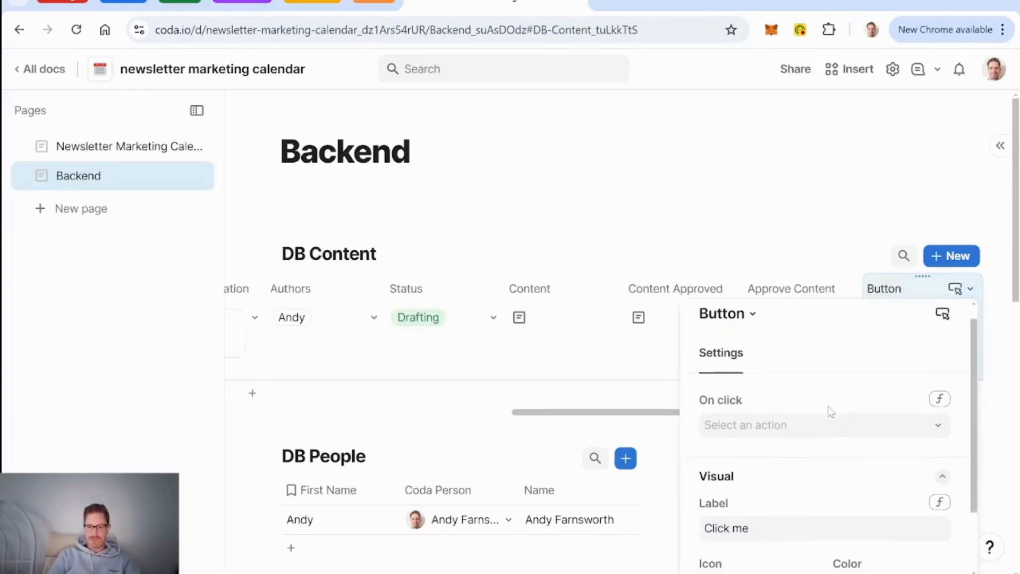
pyautogui.click(929, 422)
pyautogui.scroll(-1, 736, 342)
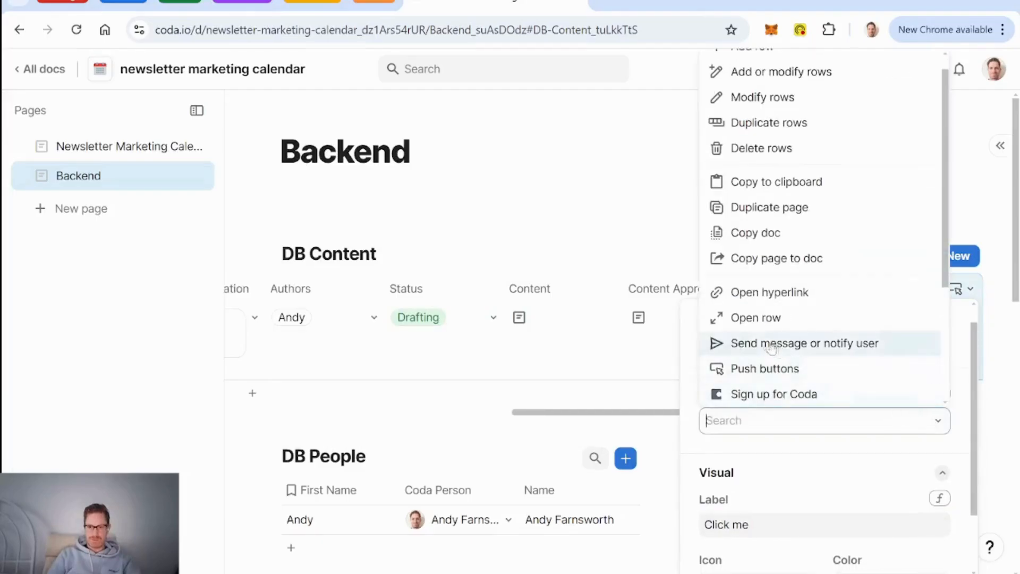
pyautogui.click(758, 321)
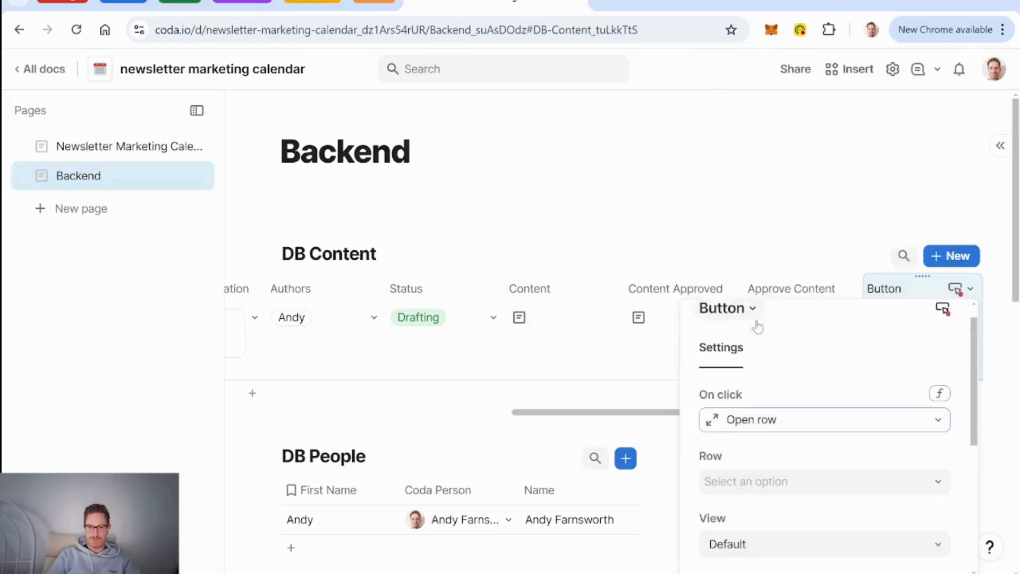
pyautogui.click(780, 485)
pyautogui.click(744, 512)
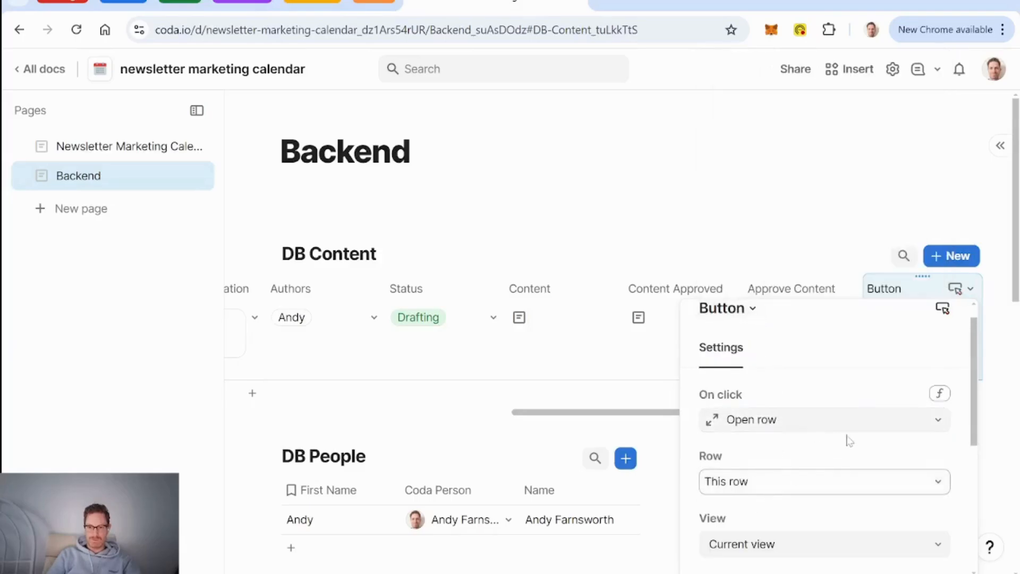
pyautogui.scroll(-3, 850, 440)
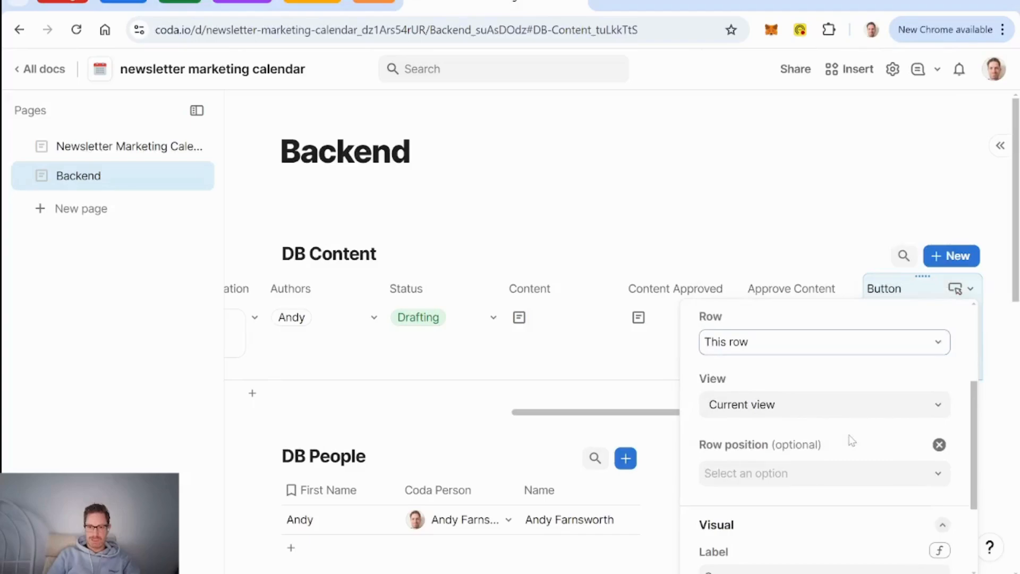
pyautogui.scroll(3, 825, 384)
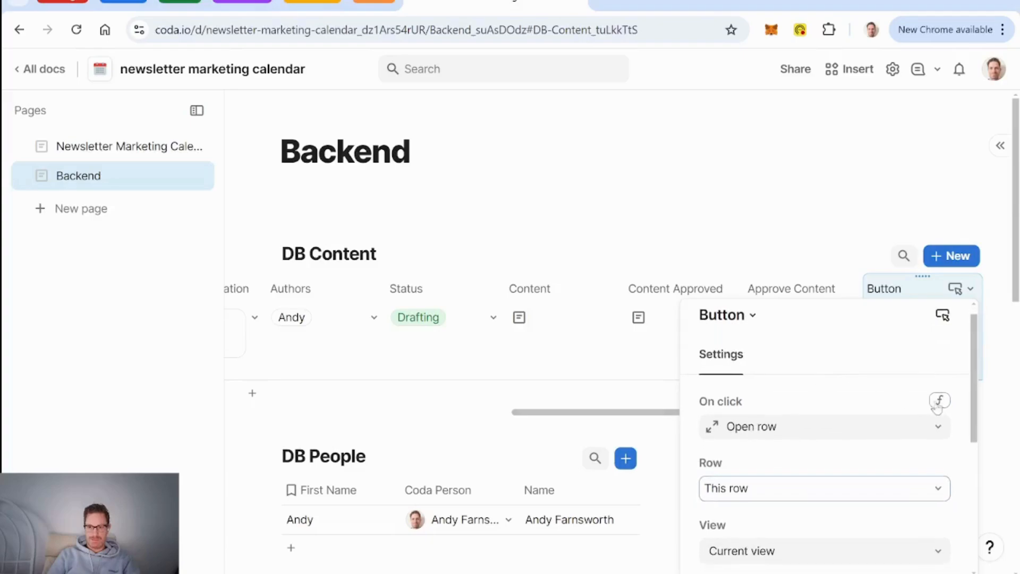
pyautogui.click(939, 401)
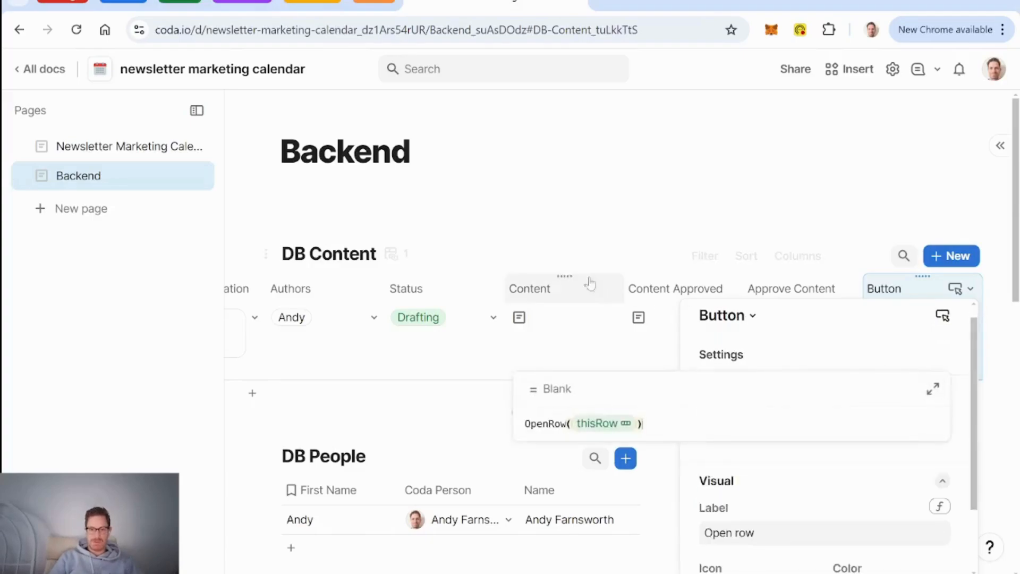
pyautogui.click(502, 201)
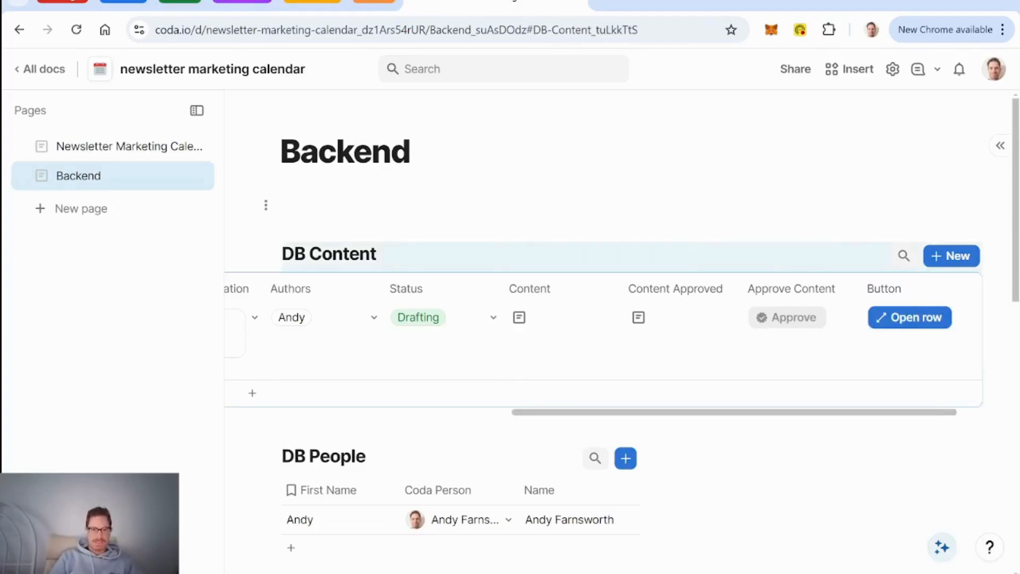
# Step: Create a new page named DB Content
pyautogui.click(100, 211)
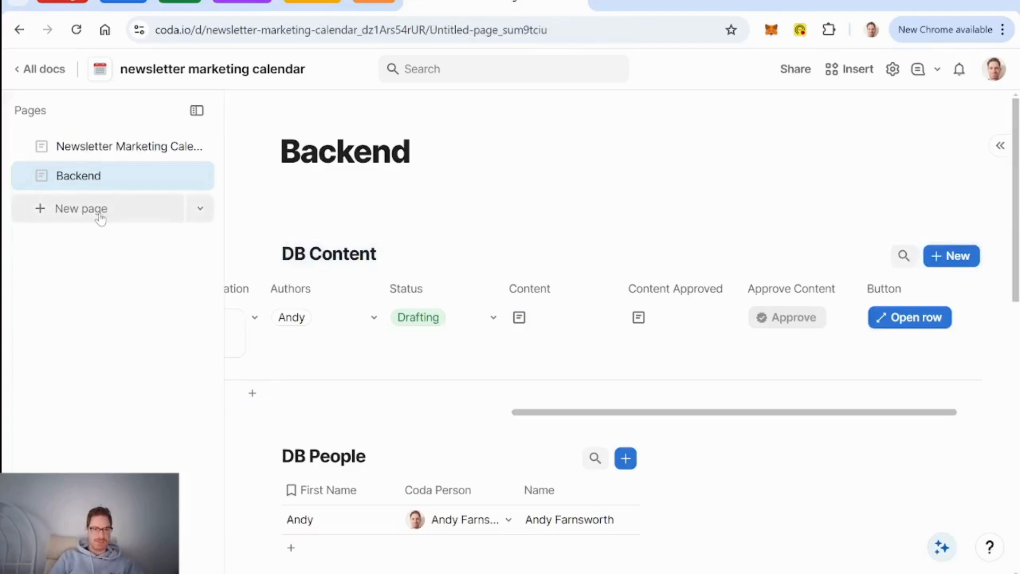
pyautogui.write('DB Content')
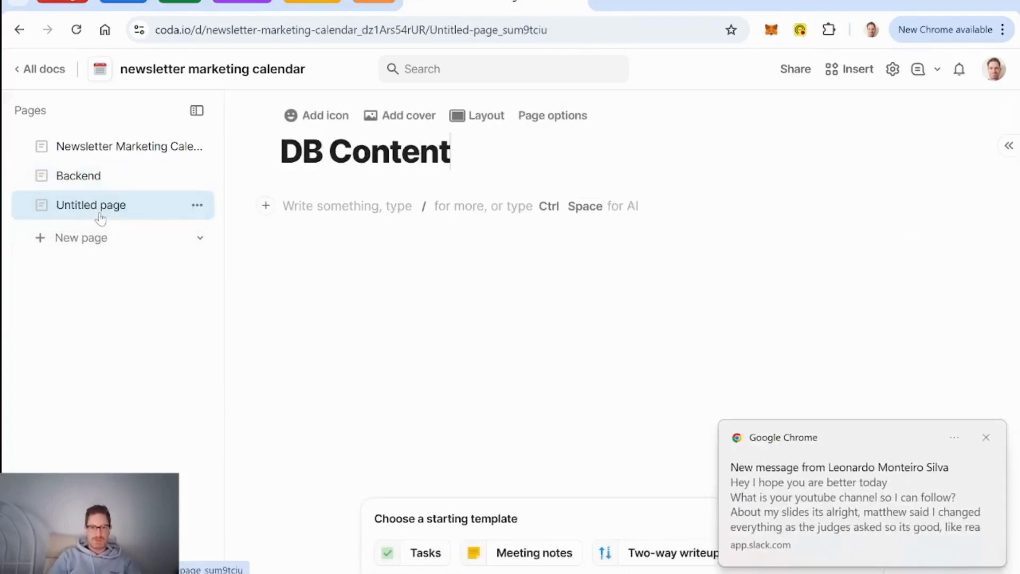
pyautogui.press('Return')
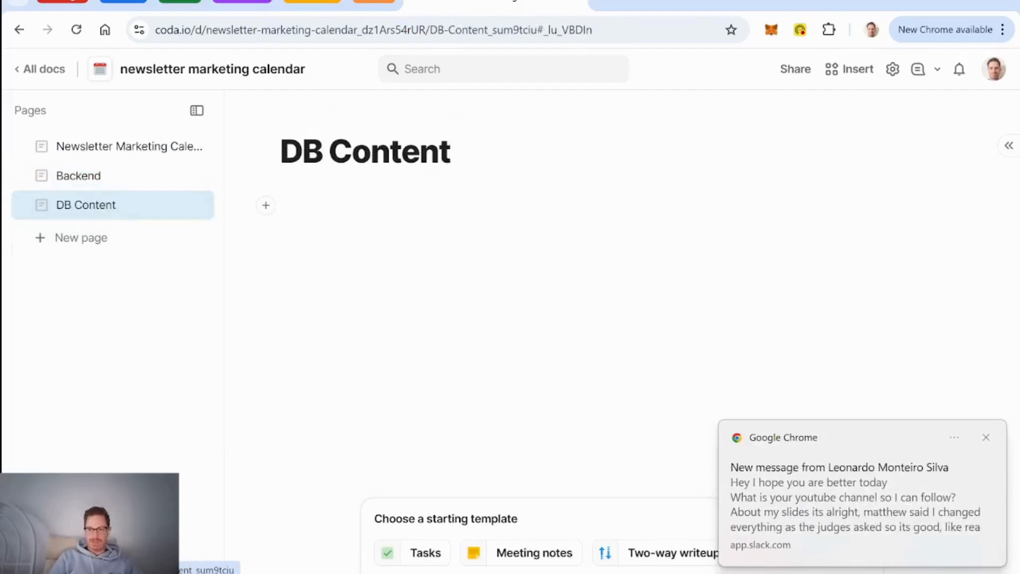
pyautogui.click(986, 437)
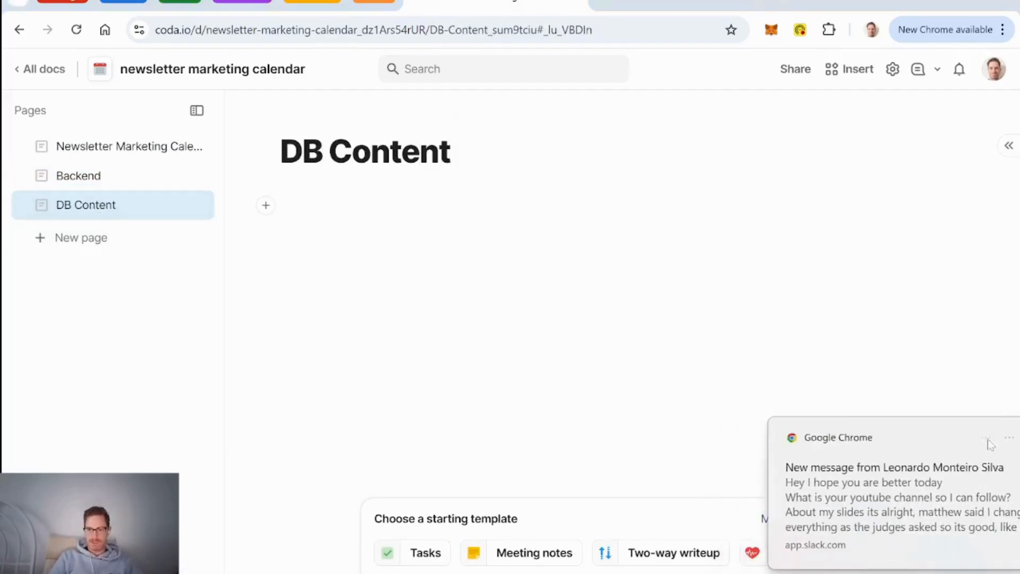
# Step: Move the DB Content table from the Backend page onto the DB Content page
pyautogui.click(85, 176)
pyautogui.moveTo(261, 252); pyautogui.dragTo(132, 203)
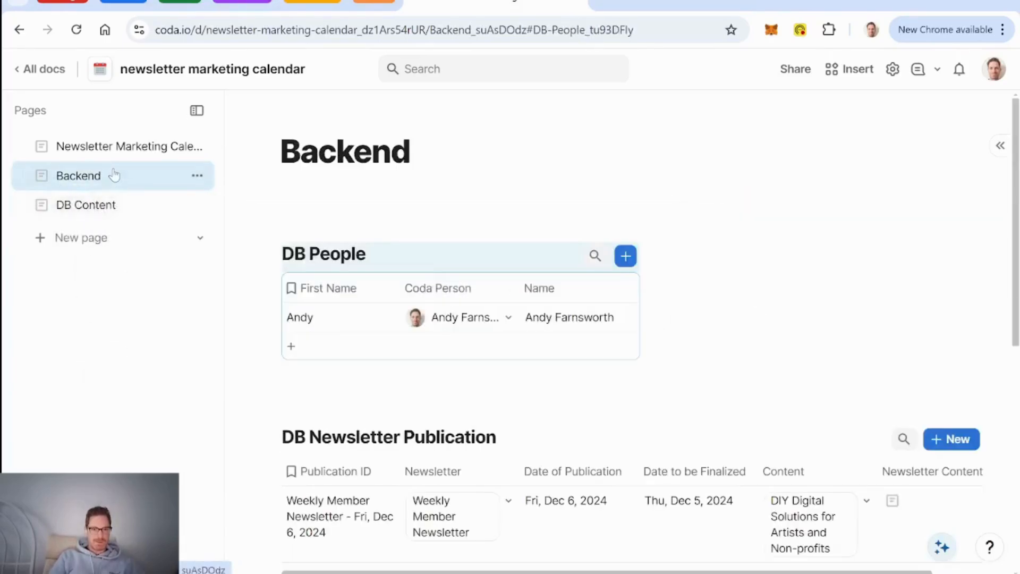
pyautogui.click(128, 205)
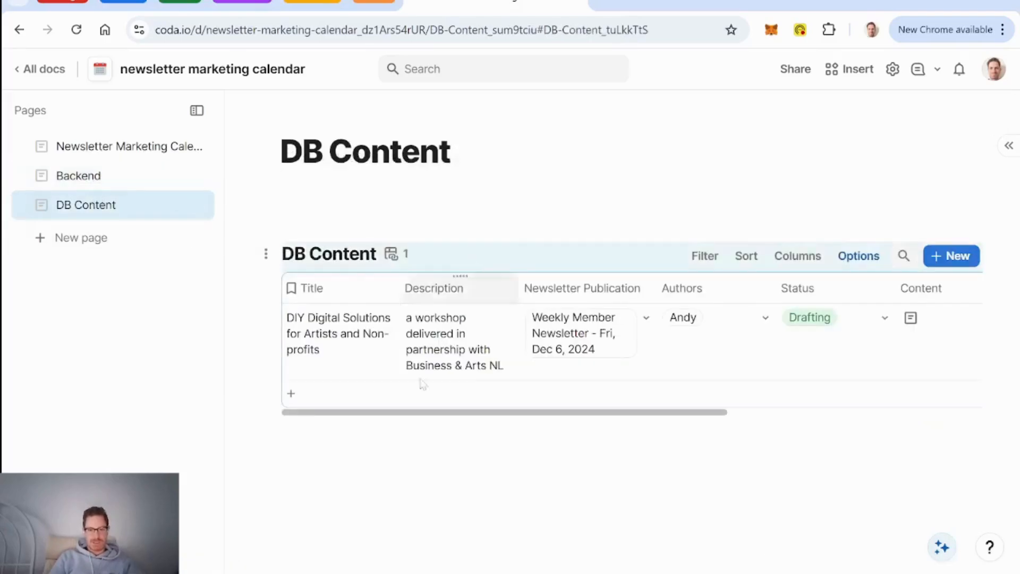
# Step: Paste a connected view of DB Content below the table and title it Content Published Layout
pyautogui.click(398, 436)
pyautogui.hotkey('ctrl', 'v')
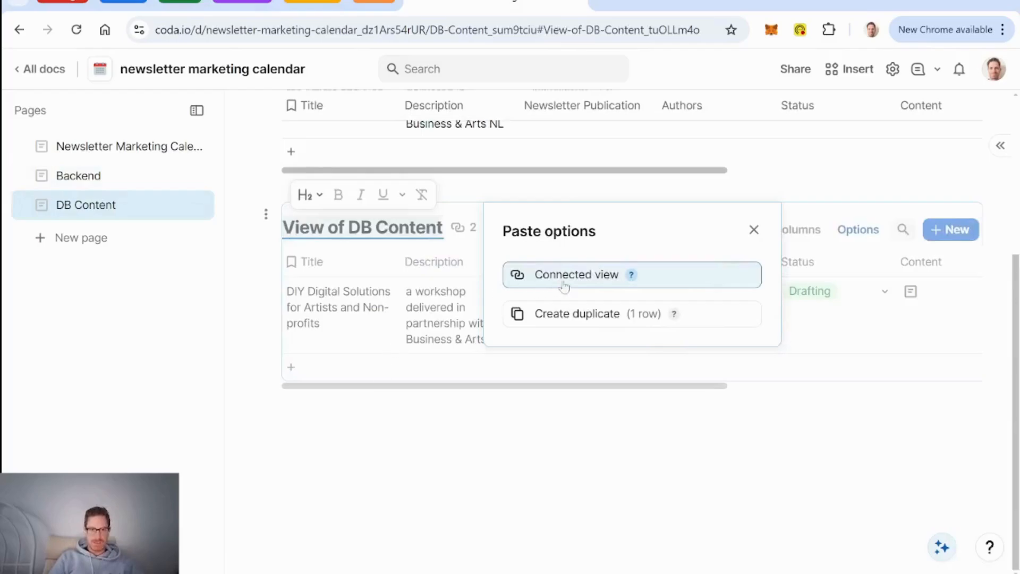
pyautogui.click(609, 285)
pyautogui.click(376, 228)
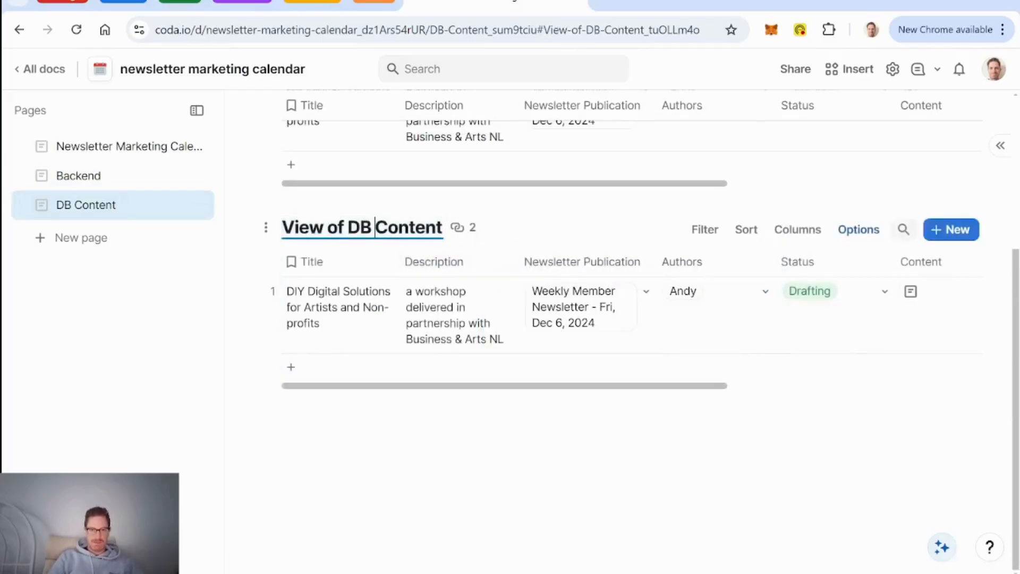
pyautogui.press('BackSpace')
pyautogui.press('BackSpace')
pyautogui.press('BackSpace')
pyautogui.press('BackSpace')
pyautogui.press('BackSpace')
pyautogui.press('BackSpace')
pyautogui.press('BackSpace')
pyautogui.press('BackSpace')
pyautogui.press('BackSpace')
pyautogui.press('BackSpace')
pyautogui.press('BackSpace')
pyautogui.press('Right')
pyautogui.press('Right')
pyautogui.press('Right')
pyautogui.press('Right')
pyautogui.press('Right')
pyautogui.press('Right')
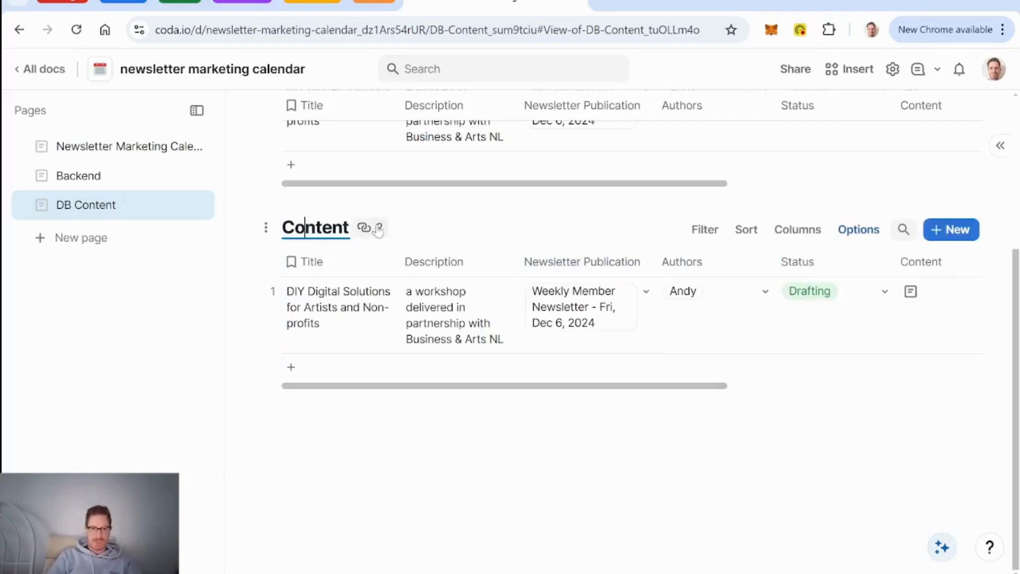
pyautogui.write('Pub')
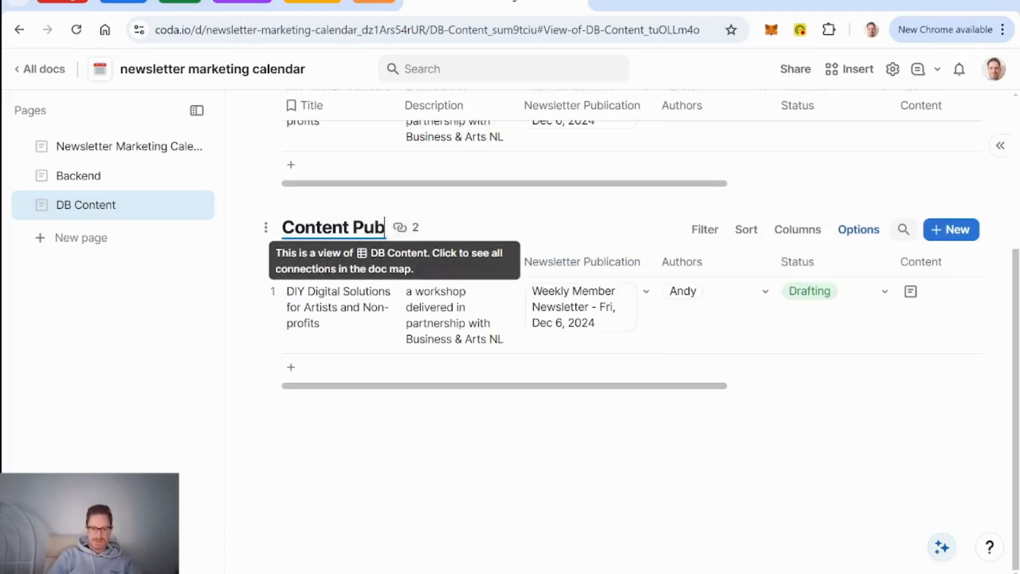
pyautogui.write('lished Layout')
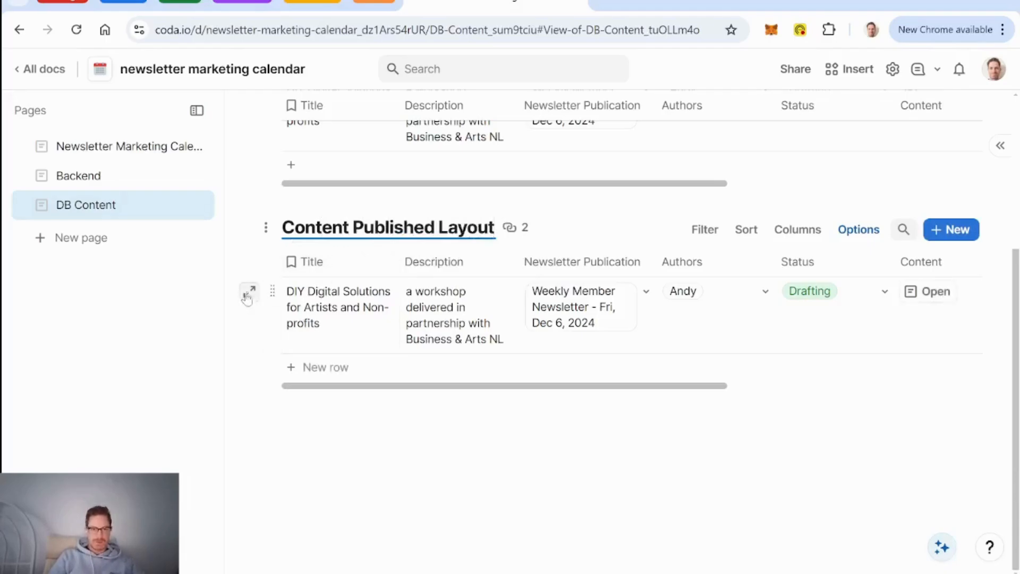
# Step: Preview the first row's details, then close them
pyautogui.click(250, 293)
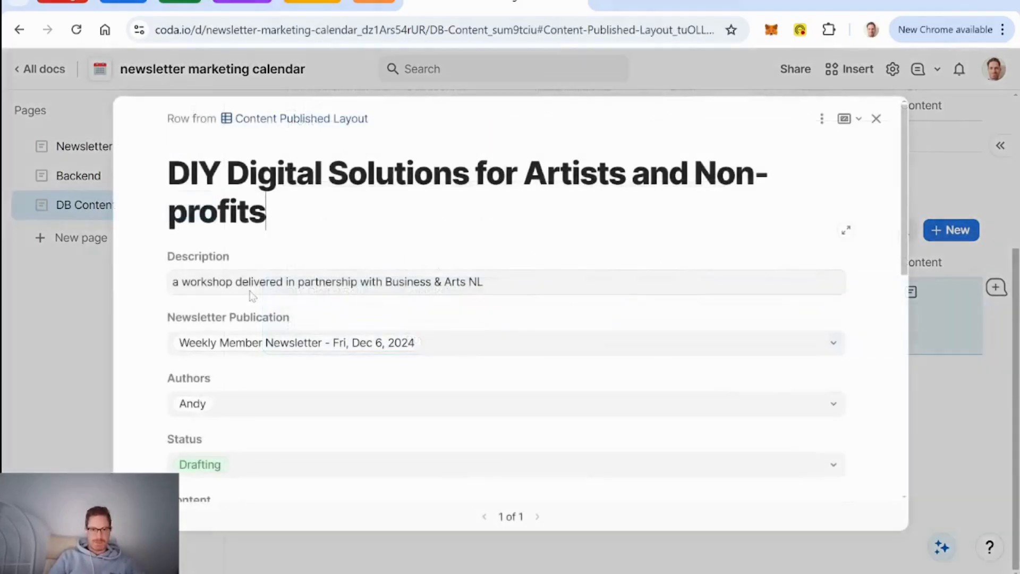
pyautogui.click(876, 118)
pyautogui.scroll(4, 234, 266)
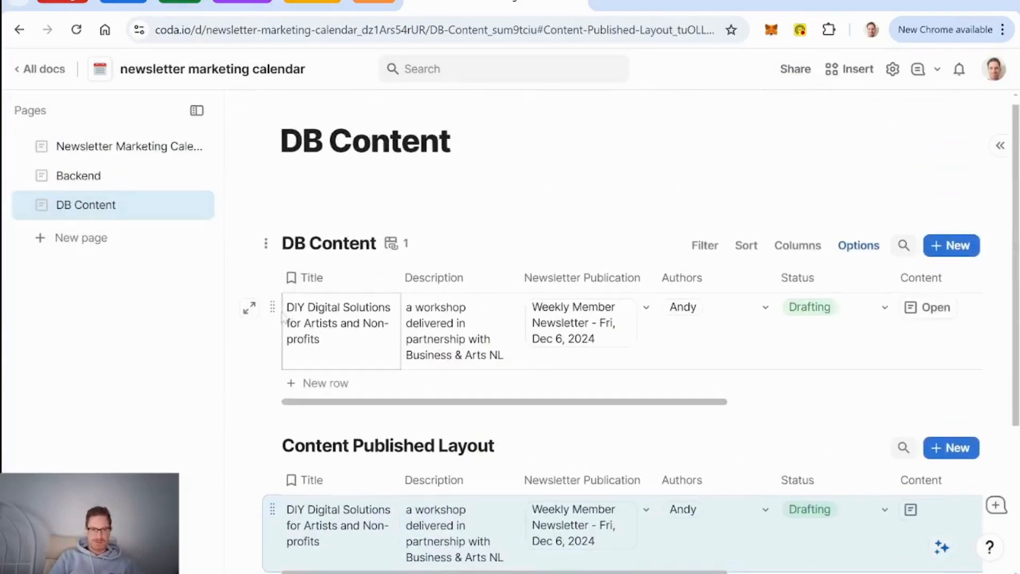
# Step: Open the DIY Digital Solutions row and start editing its detail layout
pyautogui.click(249, 307)
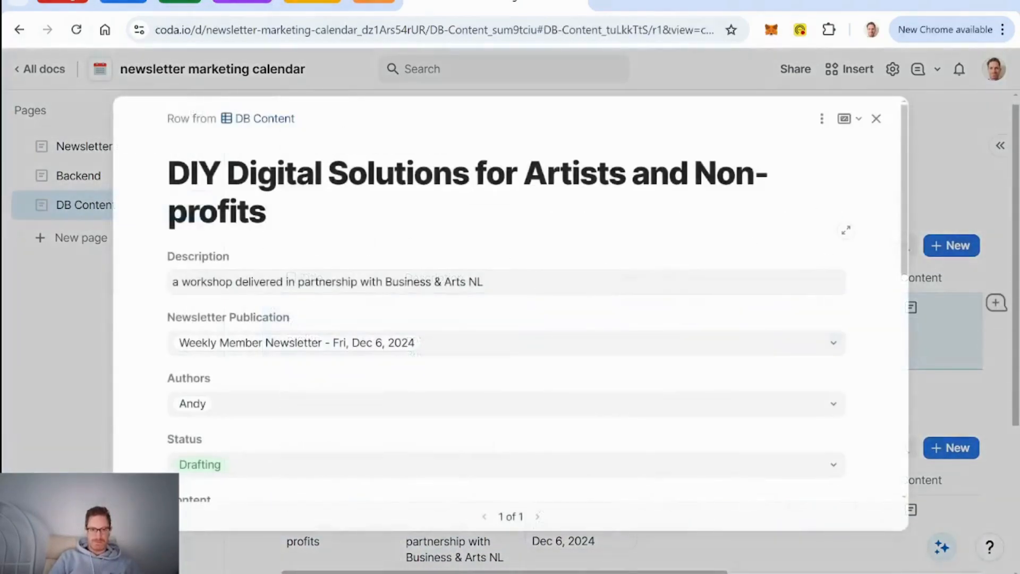
pyautogui.click(822, 118)
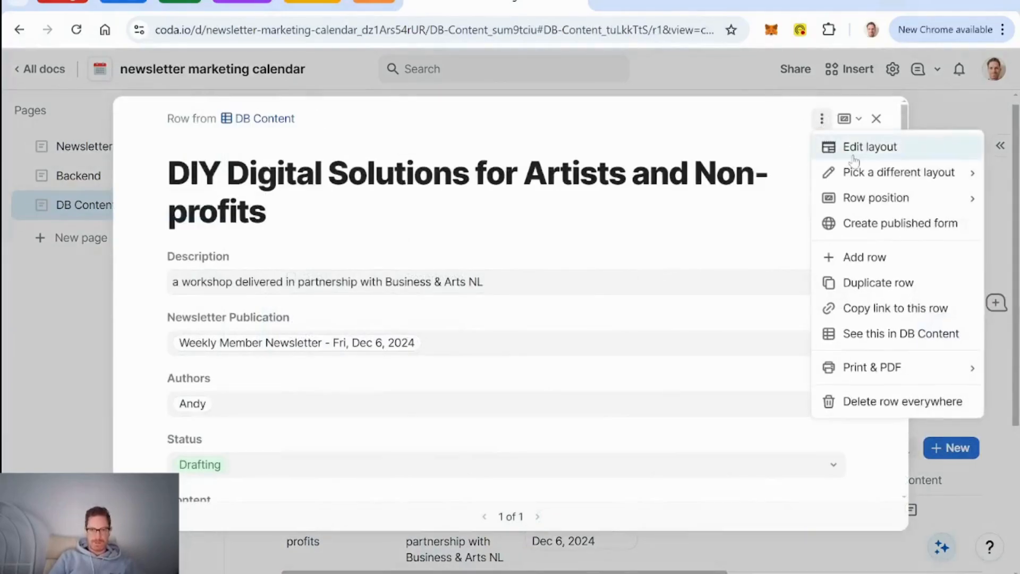
pyautogui.click(854, 155)
# Step: Centre the Title field and give it the Large label style
pyautogui.click(383, 245)
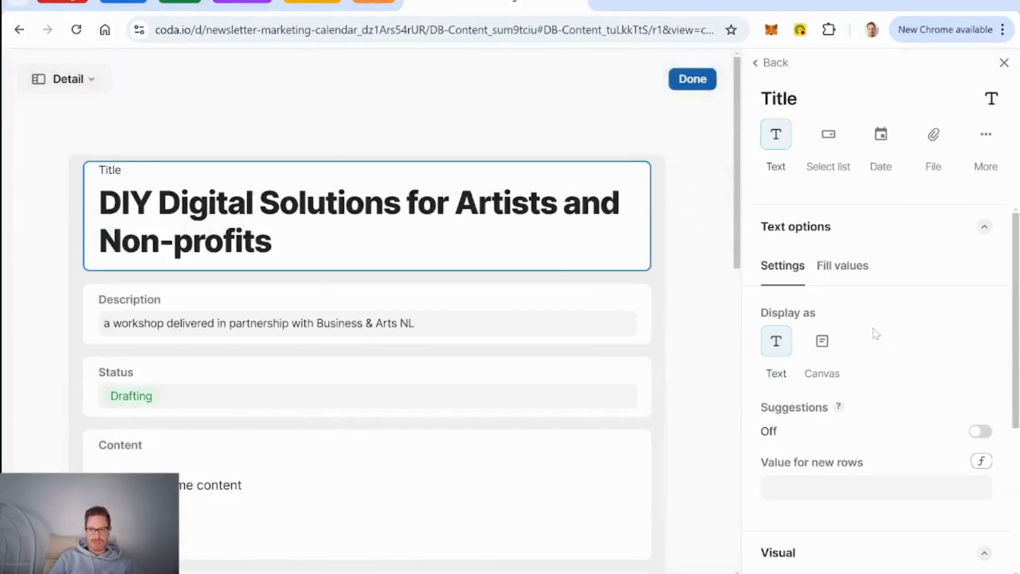
pyautogui.scroll(-5, 876, 333)
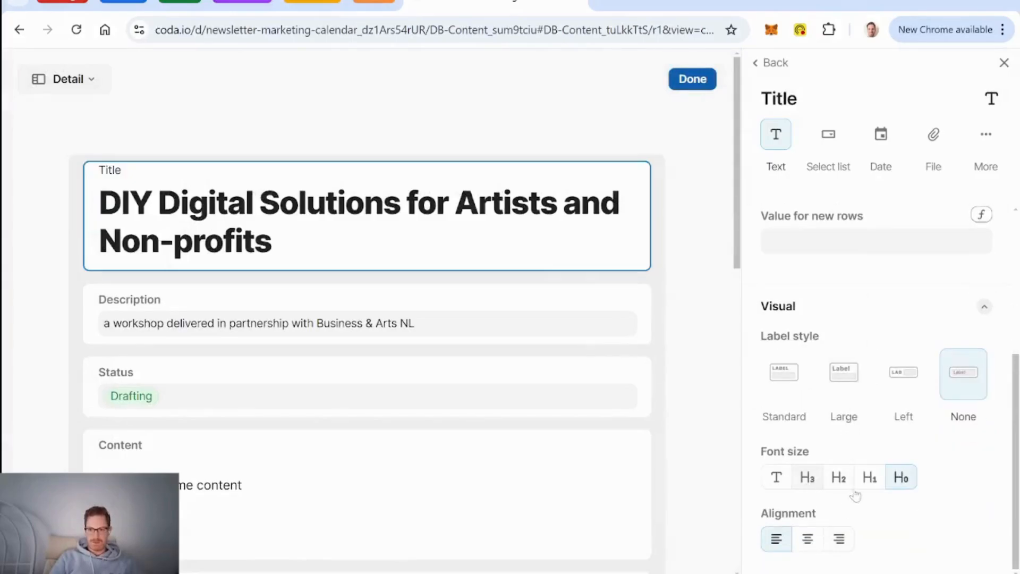
pyautogui.click(808, 539)
pyautogui.click(838, 386)
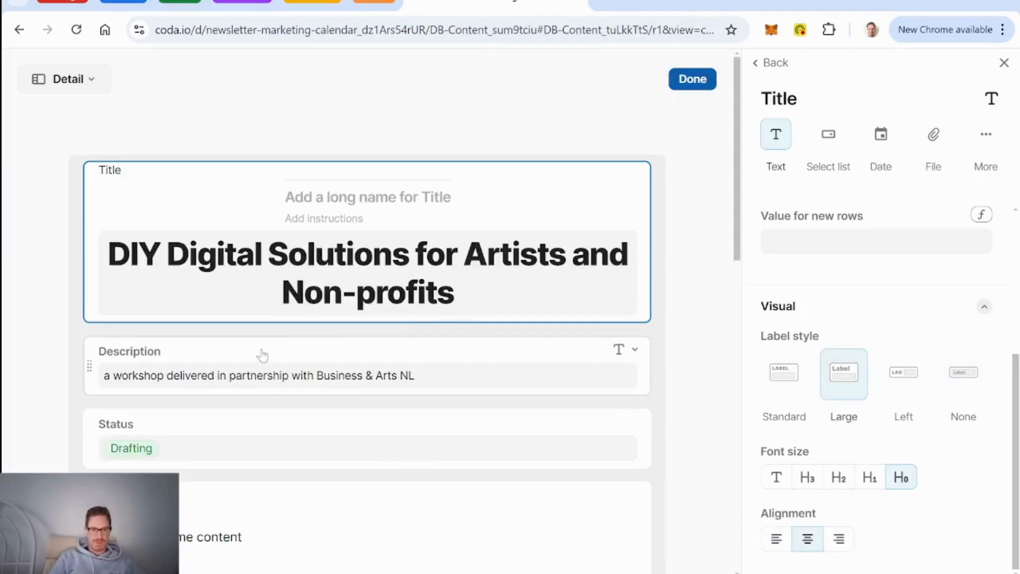
pyautogui.scroll(-3, 355, 374)
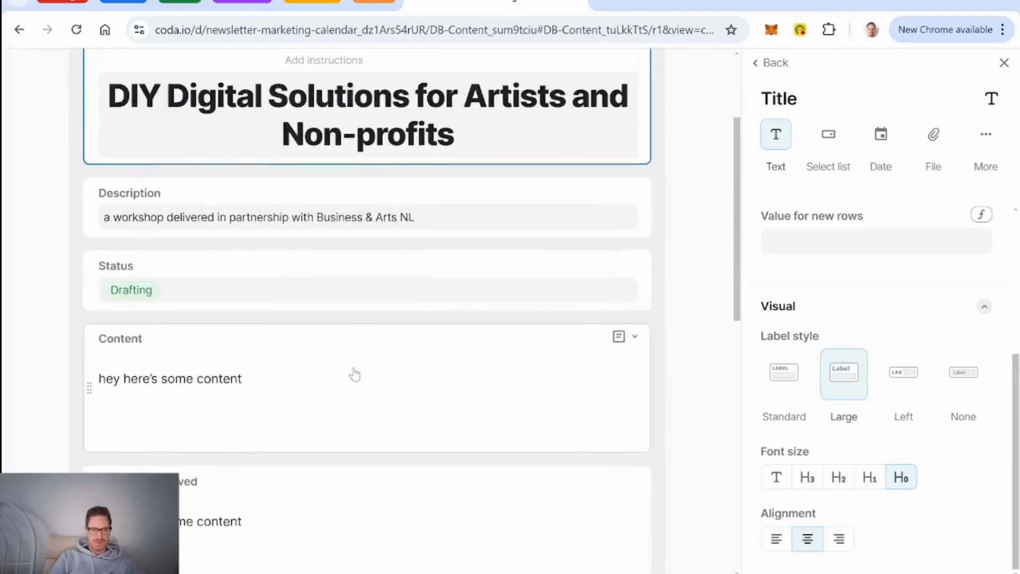
pyautogui.scroll(1, 355, 375)
pyautogui.scroll(-2, 354, 374)
pyautogui.scroll(-3, 355, 375)
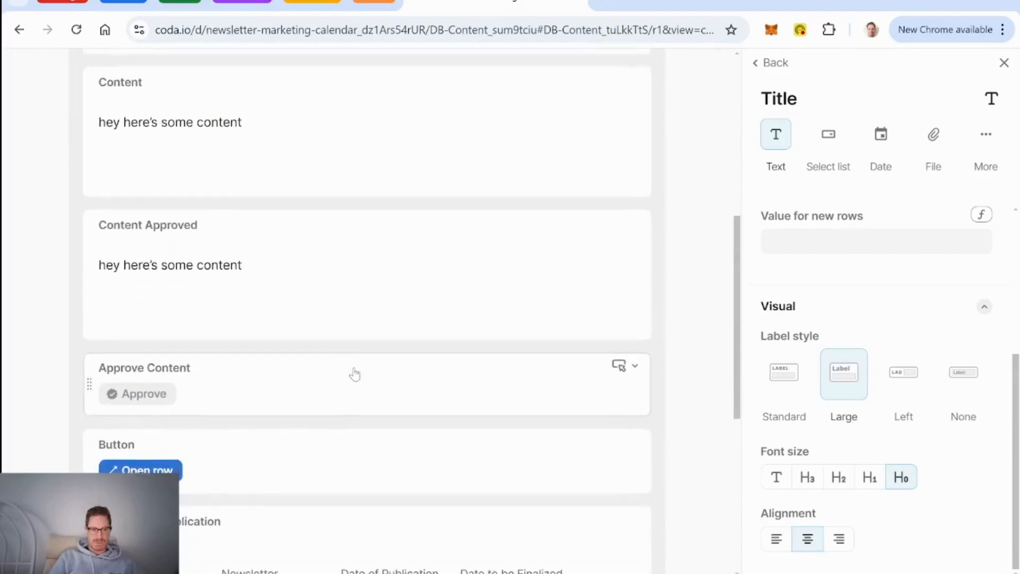
pyautogui.scroll(5, 355, 375)
pyautogui.click(770, 62)
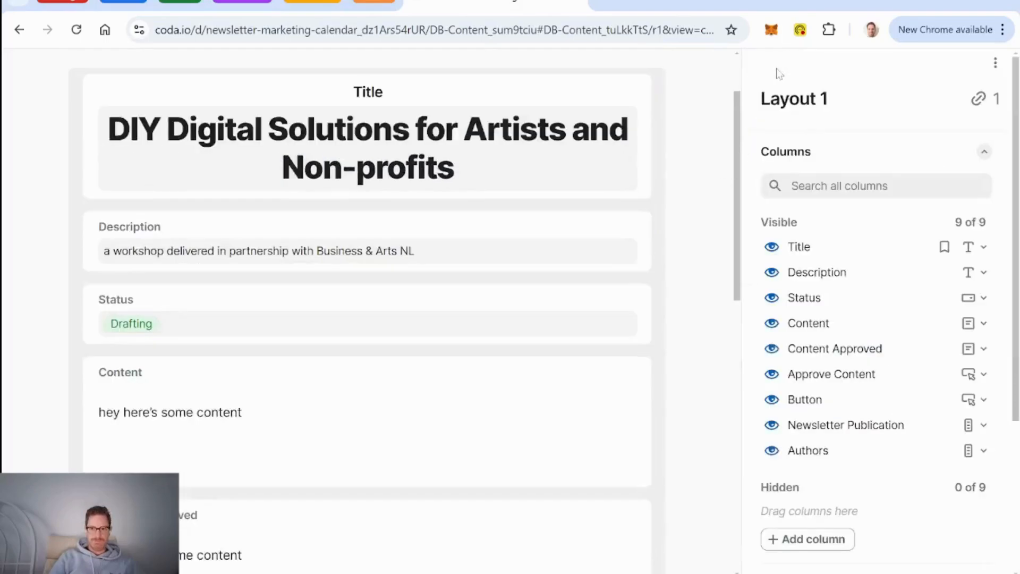
# Step: Hide the Content Approved and Button columns from the detail layout
pyautogui.click(774, 351)
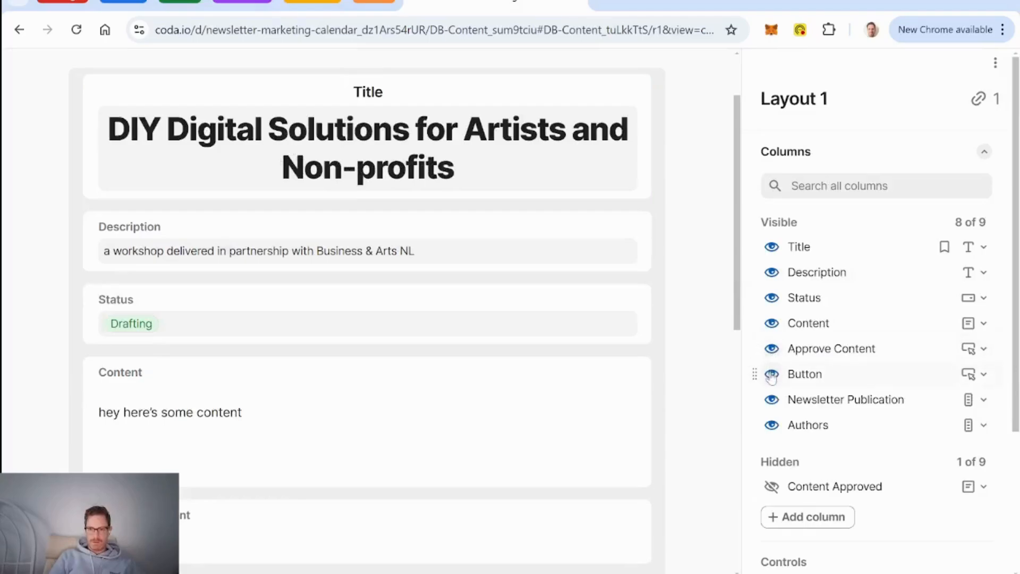
pyautogui.scroll(-8, 669, 378)
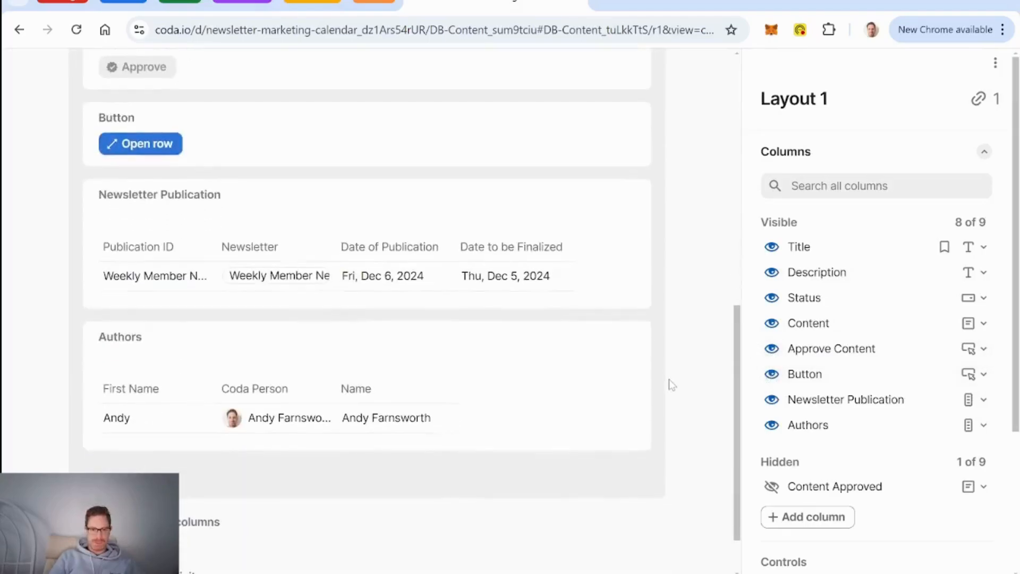
pyautogui.scroll(2, 668, 379)
pyautogui.scroll(1, 669, 379)
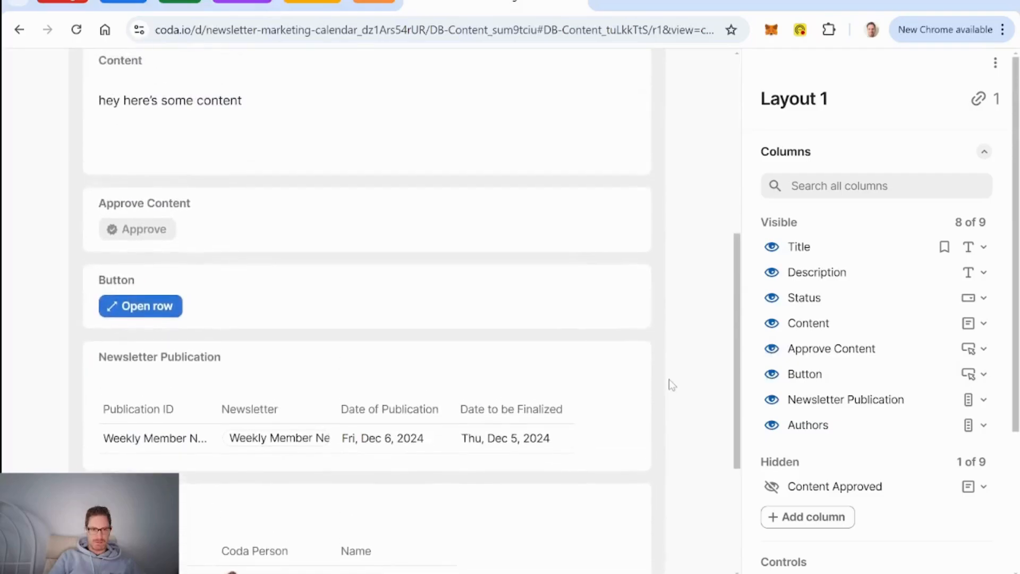
pyautogui.click(773, 375)
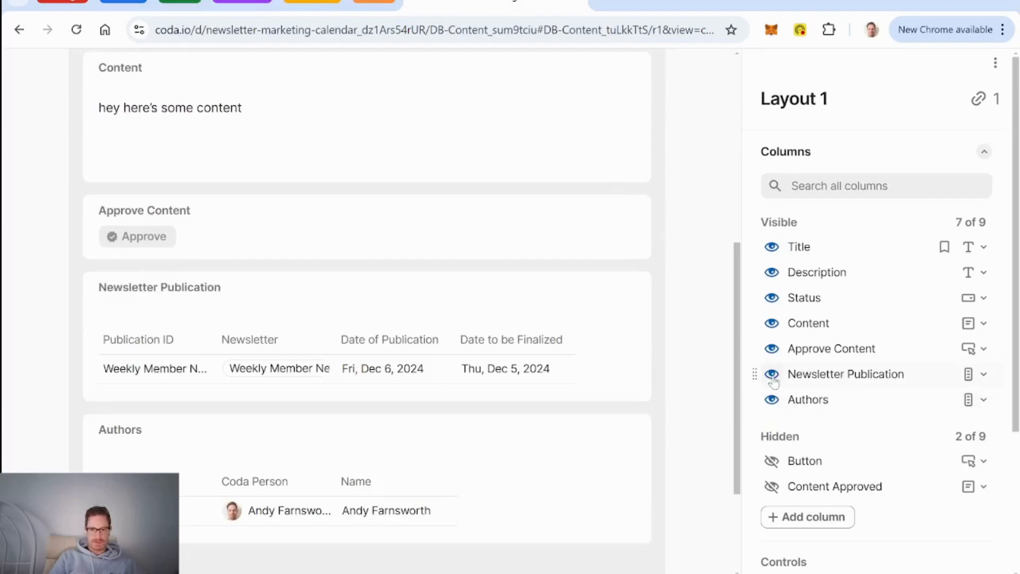
# Step: Show Newsletter Publication as a single value and place Status to its left
pyautogui.click(592, 288)
pyautogui.scroll(3, 285, 301)
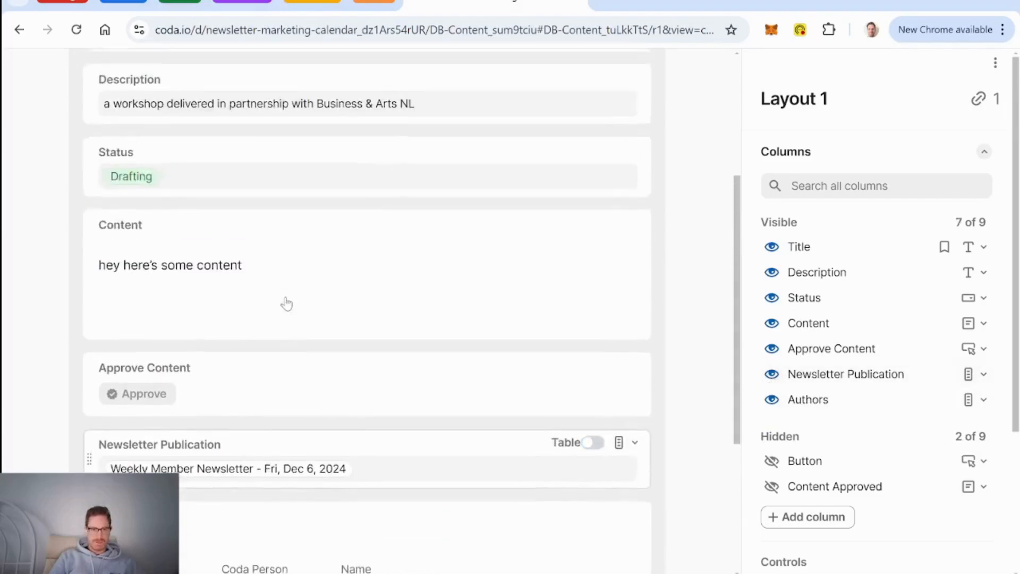
pyautogui.moveTo(87, 461); pyautogui.dragTo(119, 161)
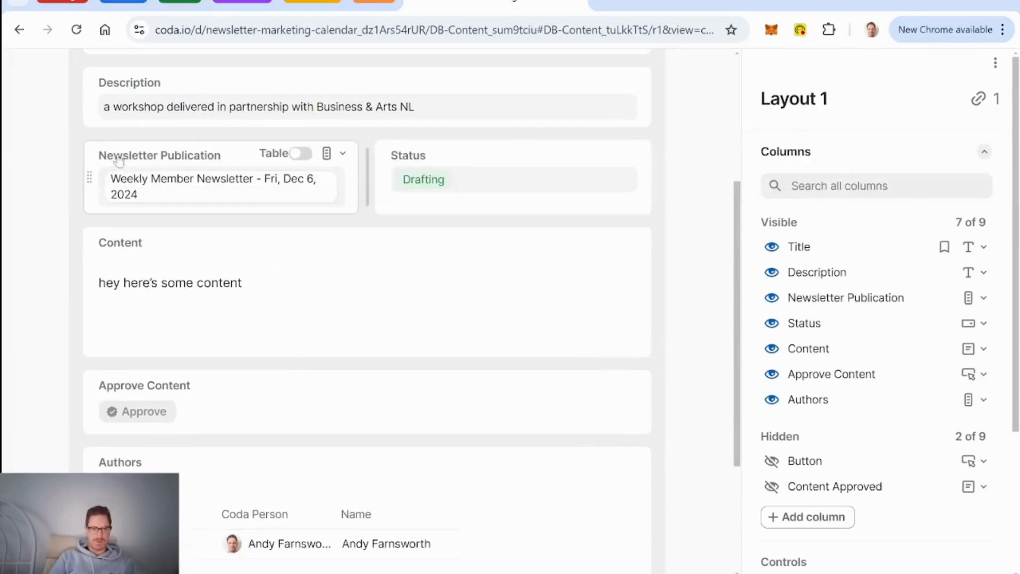
pyautogui.click(219, 157)
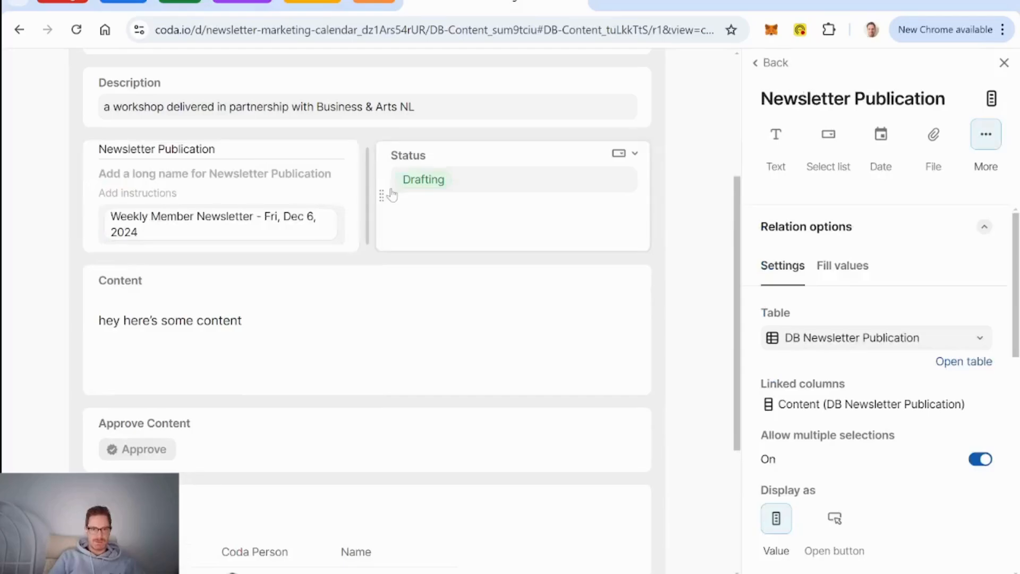
pyautogui.moveTo(380, 193); pyautogui.dragTo(93, 155)
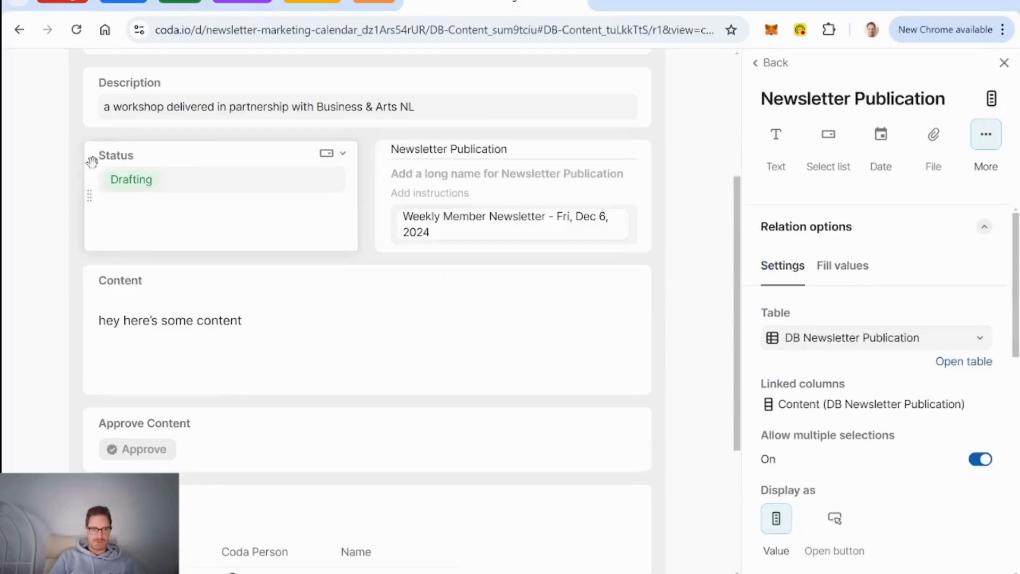
# Step: Centre the Status and Newsletter Publication values in their cards
pyautogui.click(194, 160)
pyautogui.scroll(-5, 877, 372)
pyautogui.click(808, 538)
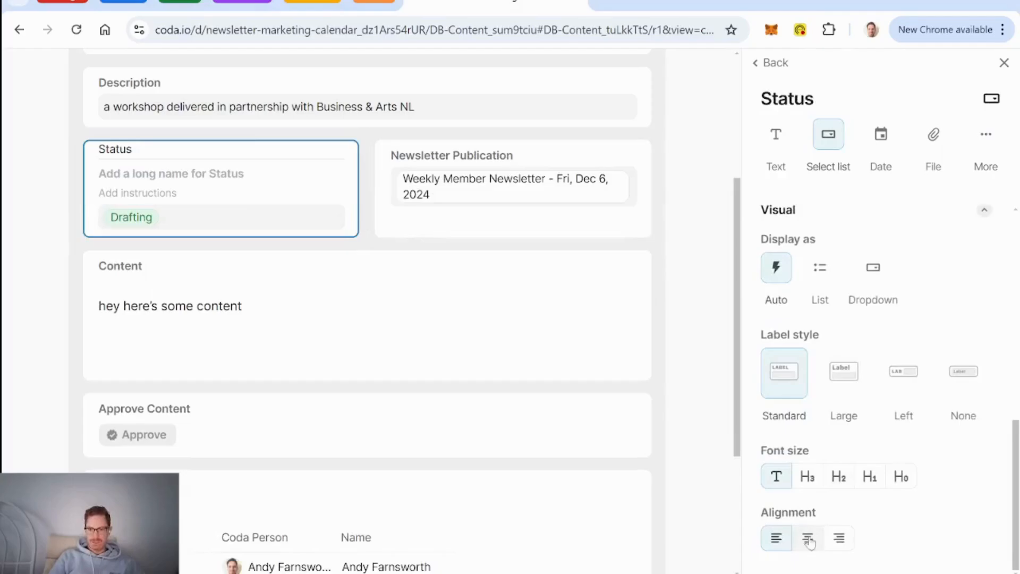
pyautogui.click(542, 169)
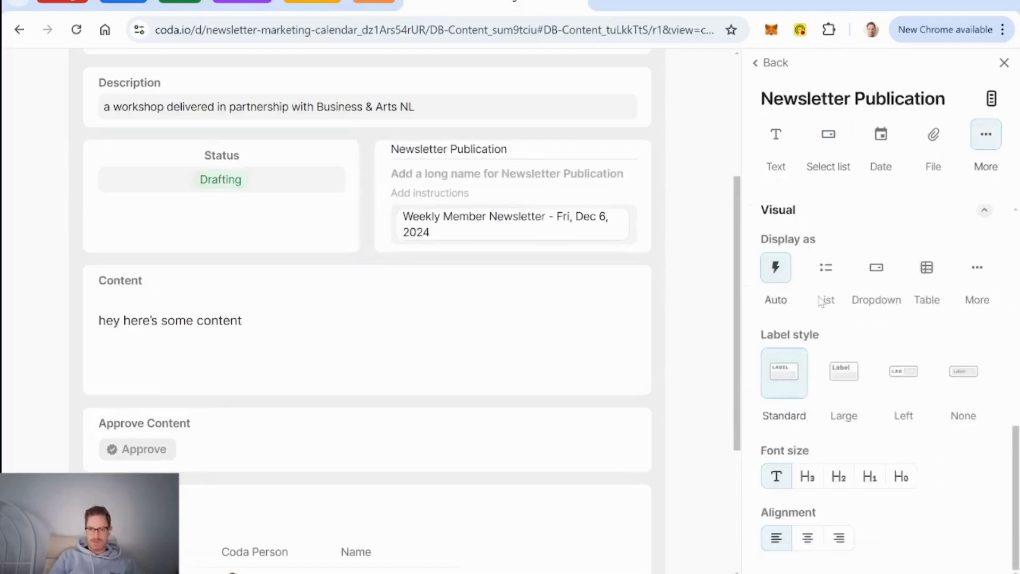
pyautogui.click(822, 538)
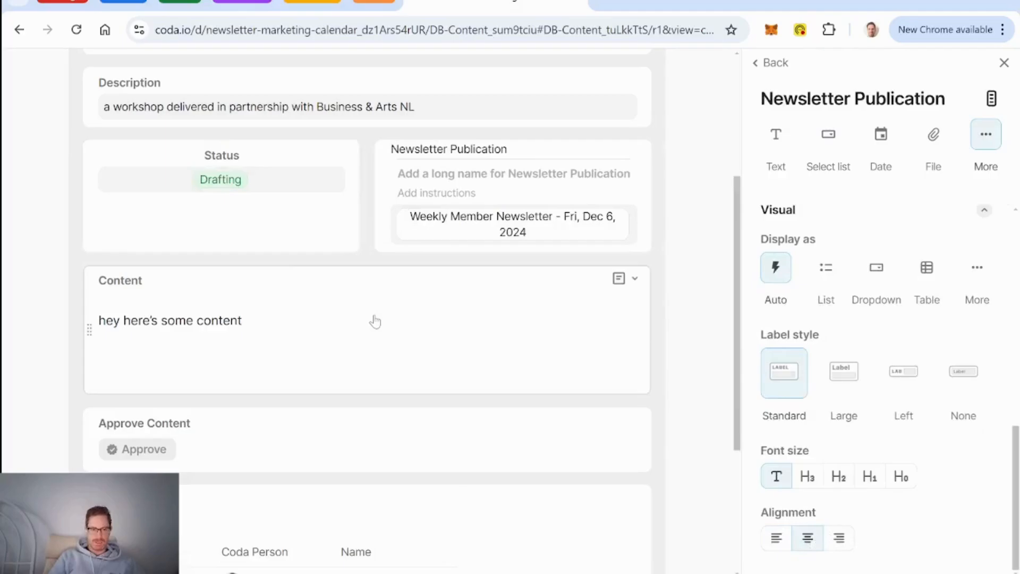
# Step: Centre the Approve Content button and set its label style to None
pyautogui.scroll(-2, 372, 319)
pyautogui.click(342, 320)
pyautogui.scroll(-5, 896, 436)
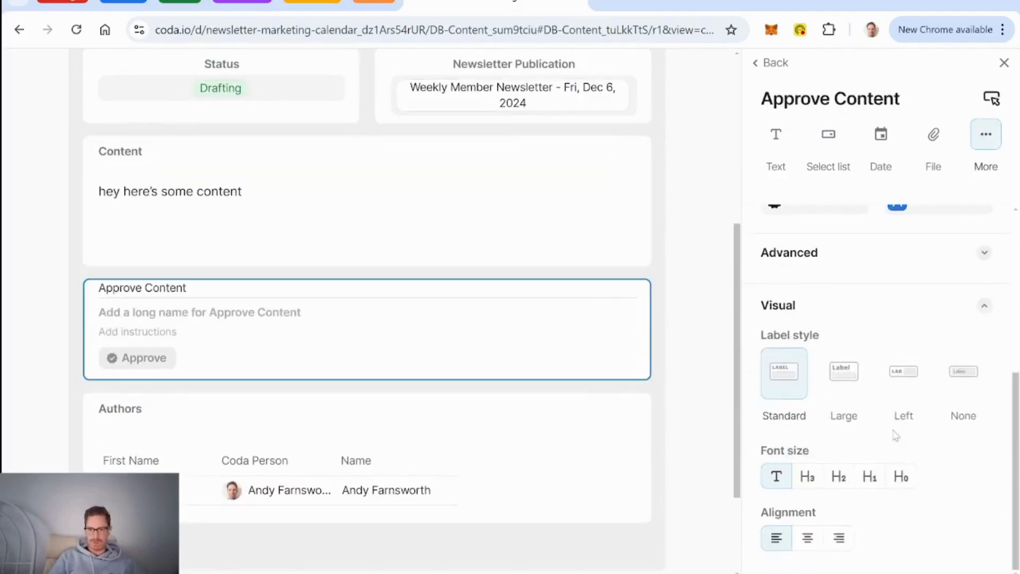
pyautogui.click(821, 539)
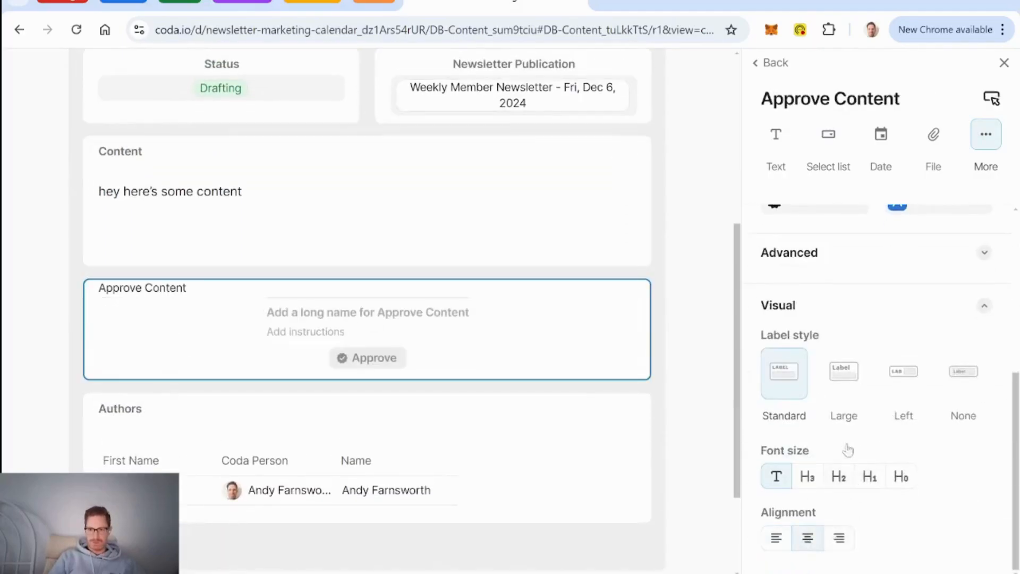
pyautogui.click(960, 385)
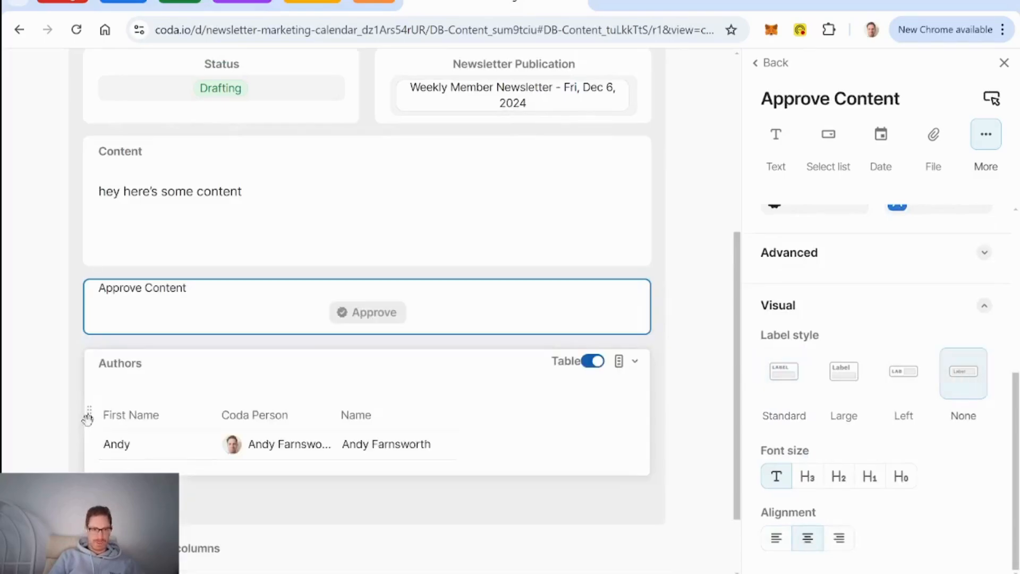
# Step: Place Authors beside Status as a single value, and give Newsletter Publication its own row
pyautogui.moveTo(87, 413); pyautogui.dragTo(329, 414)
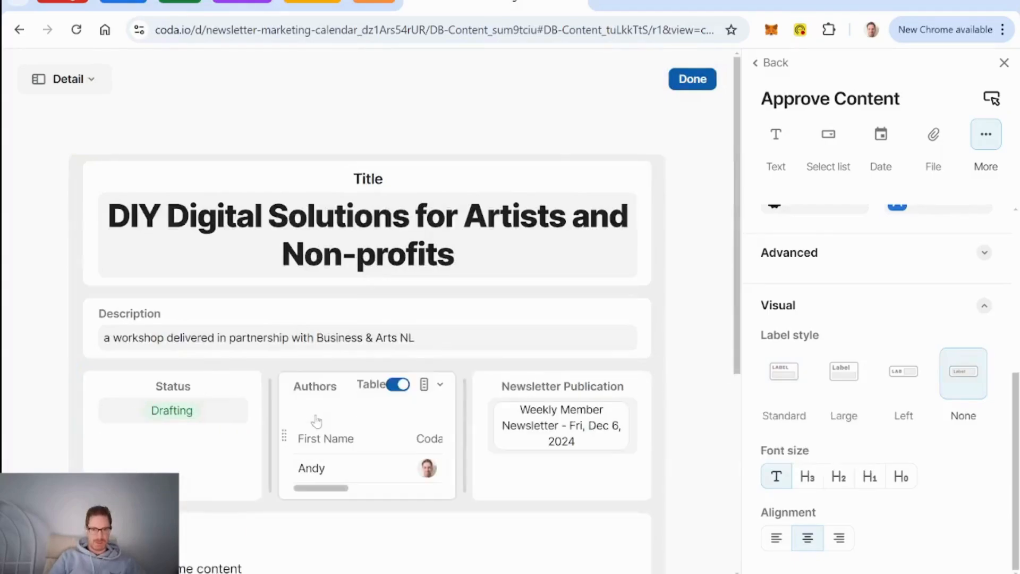
pyautogui.moveTo(482, 435); pyautogui.dragTo(330, 357)
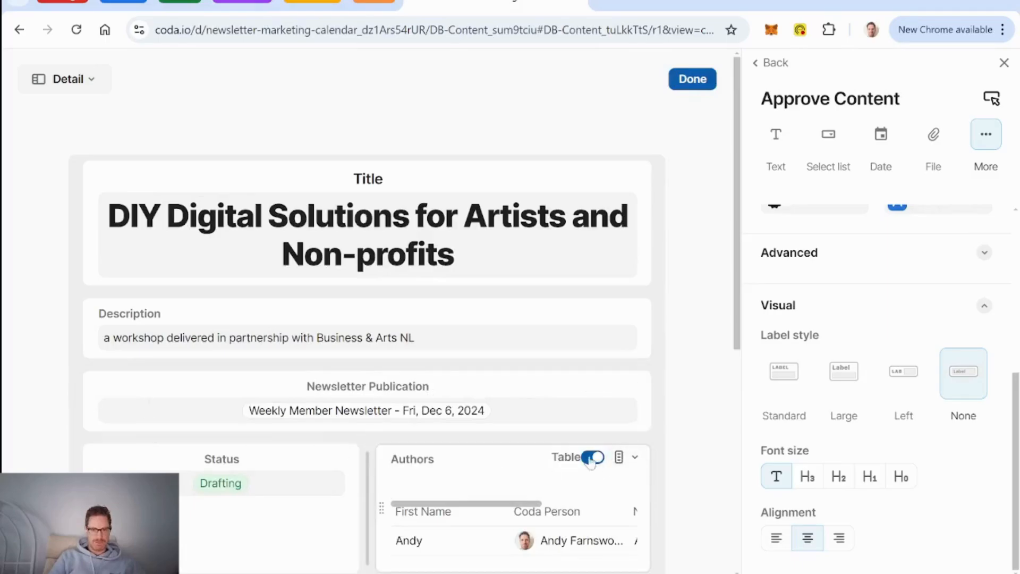
pyautogui.click(593, 458)
pyautogui.click(515, 467)
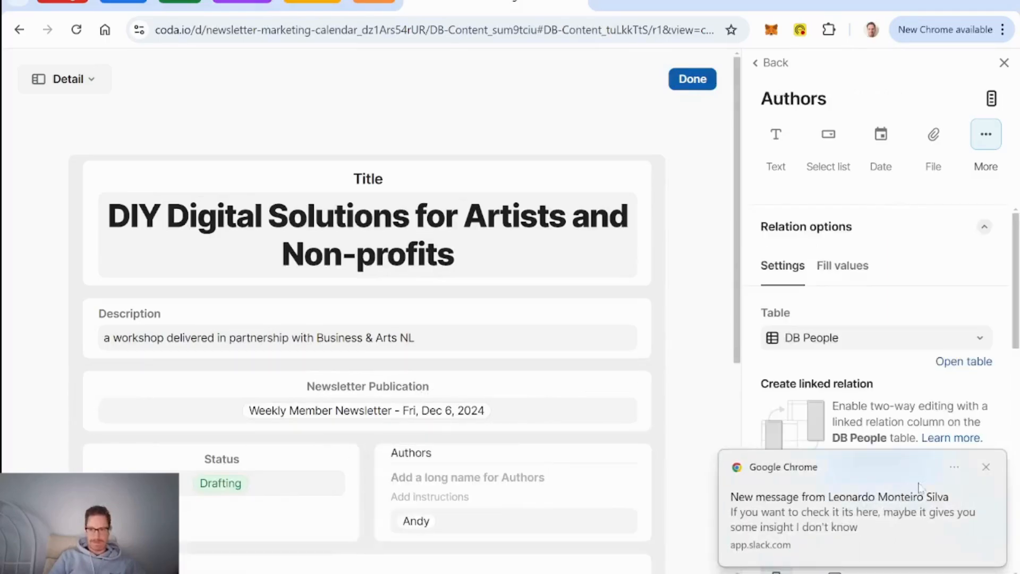
pyautogui.click(987, 468)
pyautogui.scroll(-6, 987, 476)
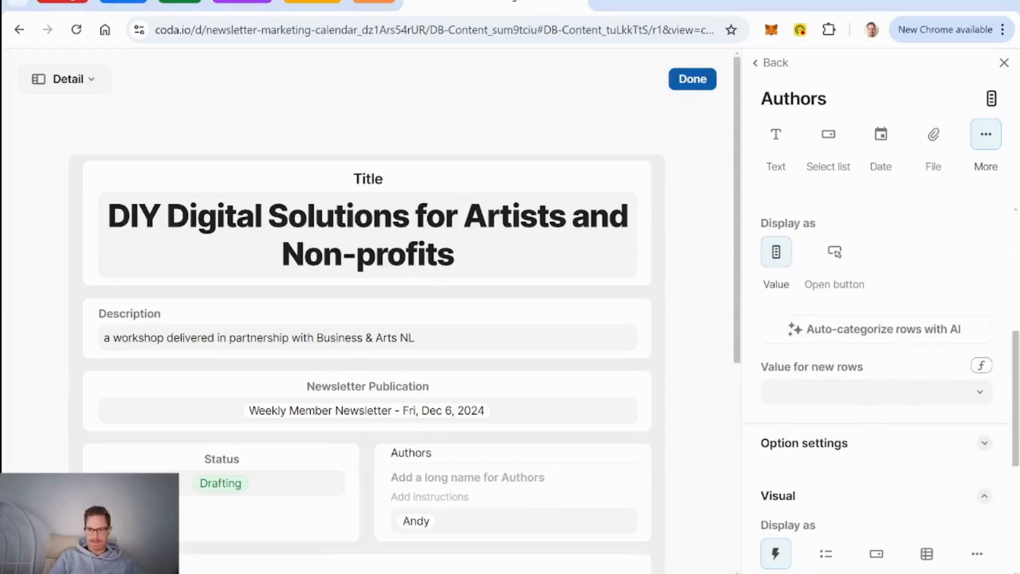
pyautogui.scroll(-5, 860, 561)
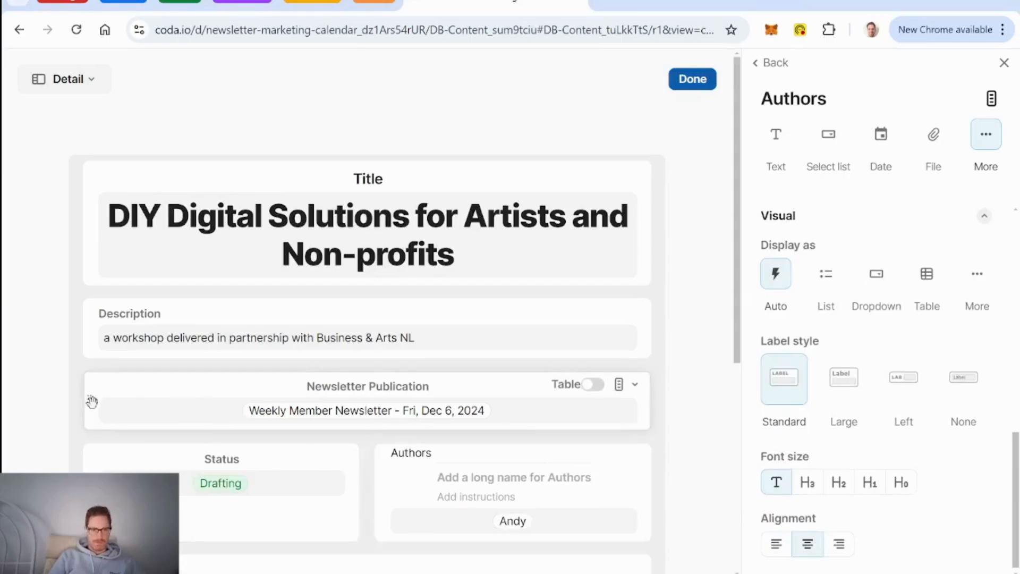
pyautogui.scroll(-5, 87, 329)
pyautogui.moveTo(87, 167); pyautogui.dragTo(104, 240)
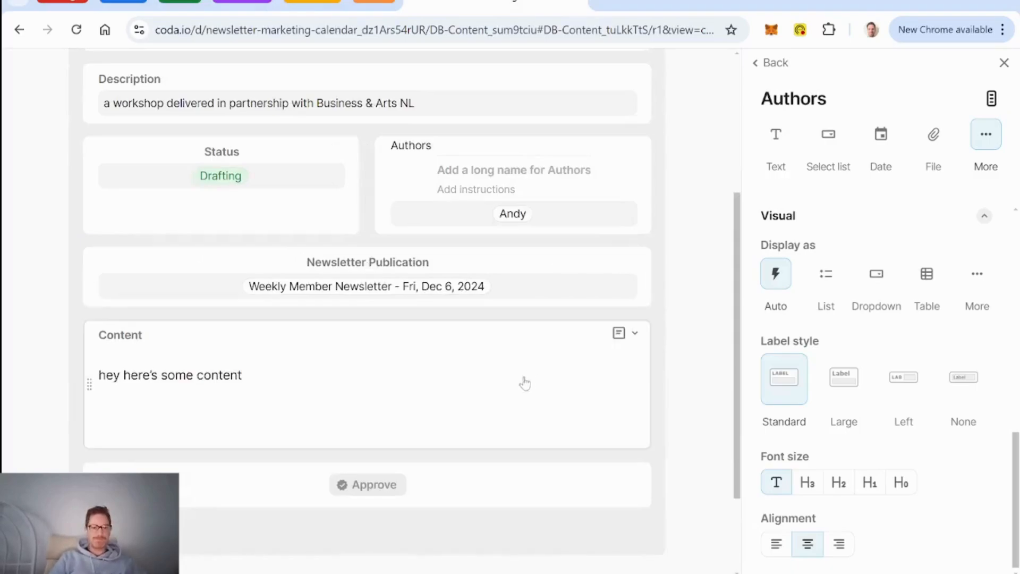
pyautogui.scroll(-2, 387, 397)
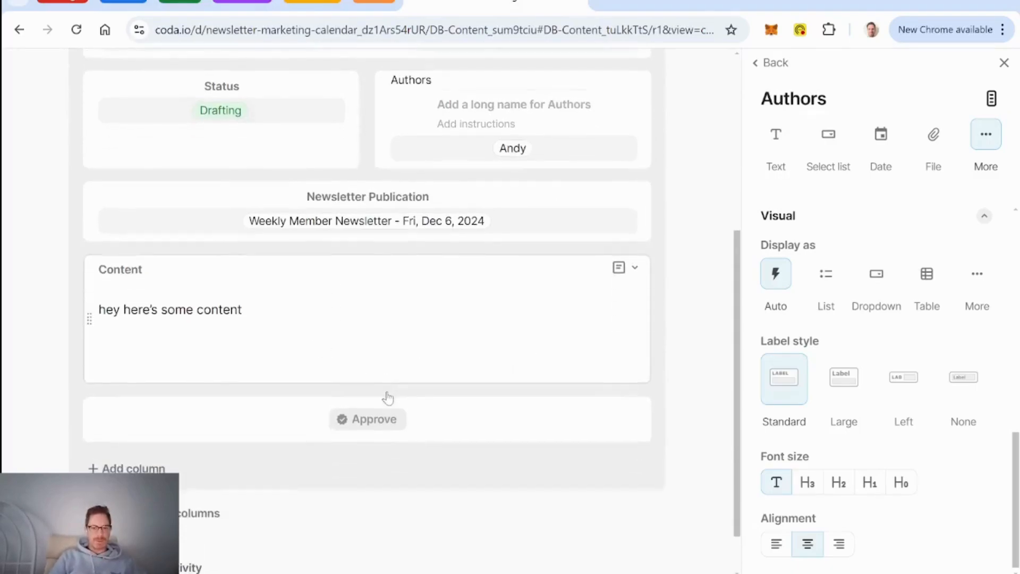
# Step: Turn off the hidden-columns link and rename the hidden Button column to See Details
pyautogui.click(773, 73)
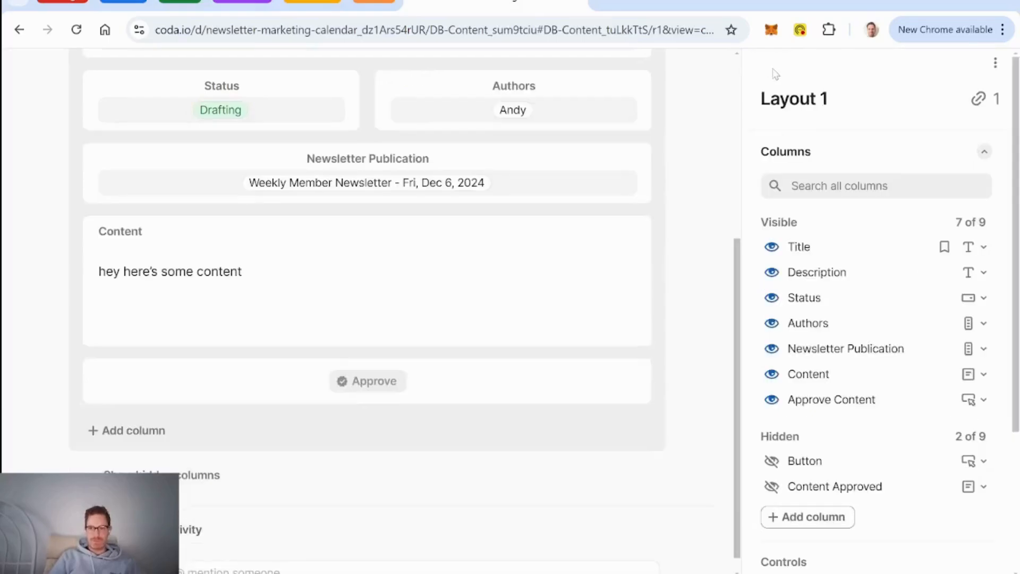
pyautogui.scroll(-3, 930, 452)
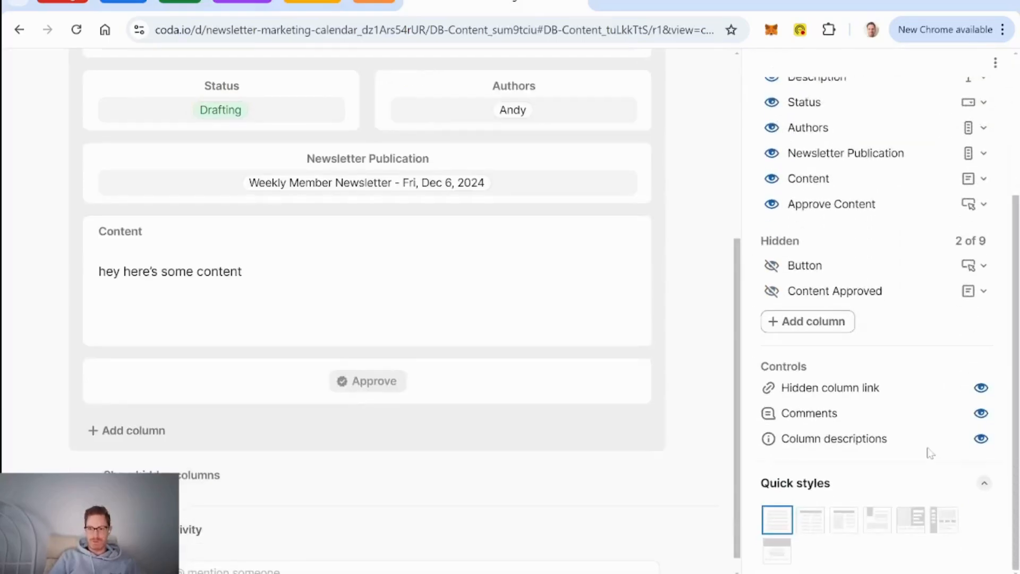
pyautogui.click(982, 391)
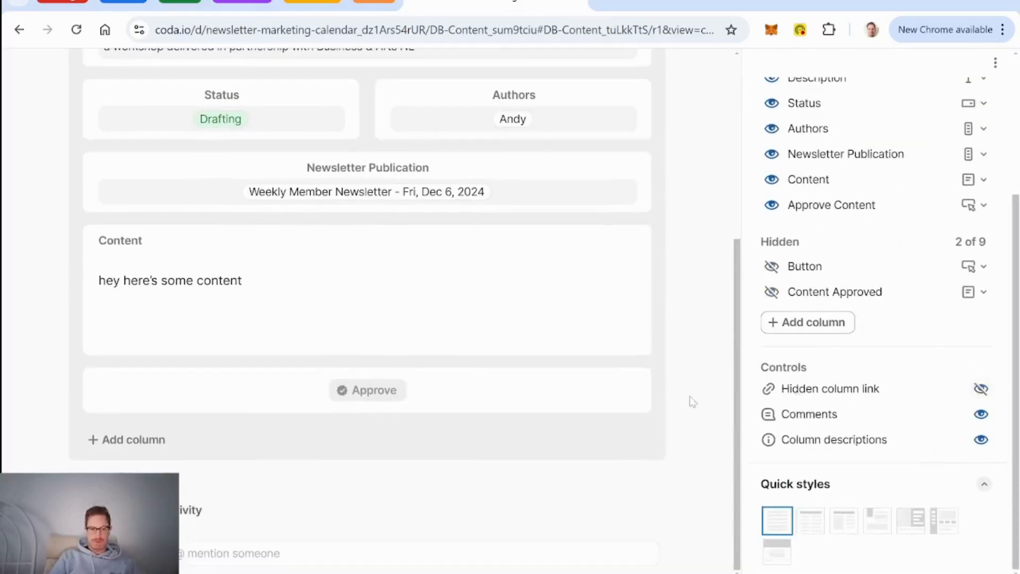
pyautogui.doubleClick(809, 269)
pyautogui.write('O')
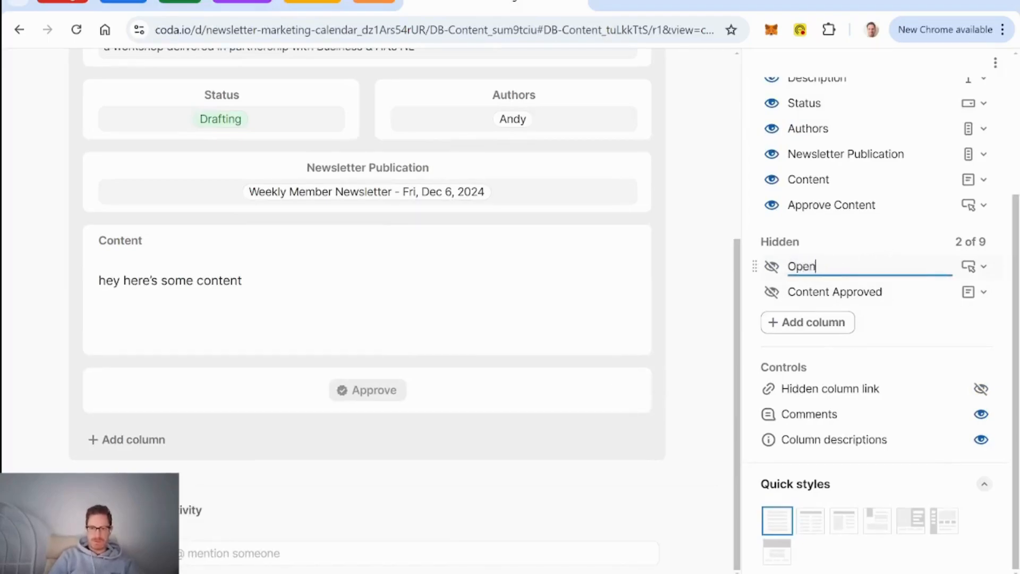
pyautogui.press('BackSpace')
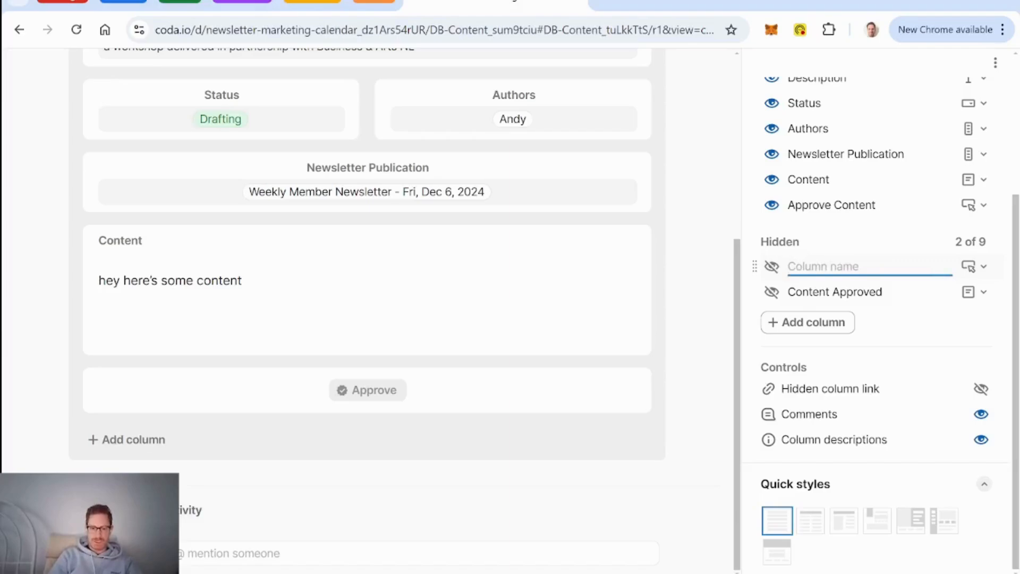
pyautogui.write('See Detail')
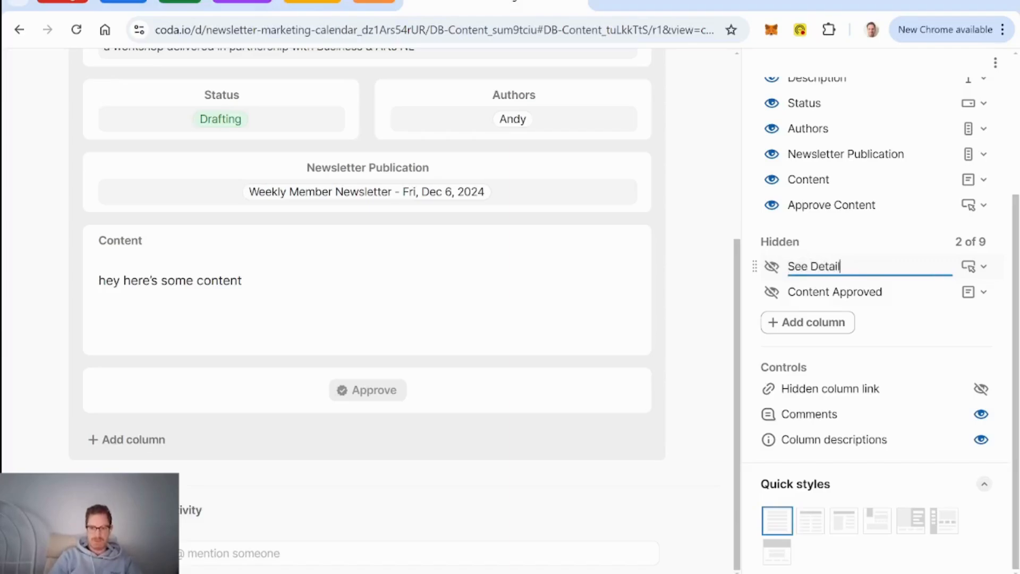
pyautogui.write('s')
pyautogui.press('Return')
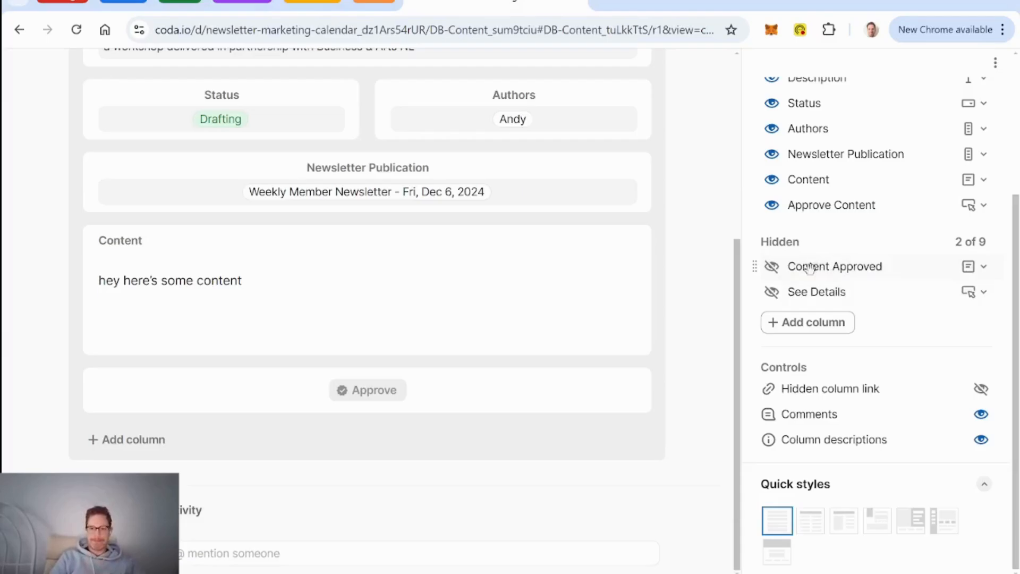
# Step: Finish editing the detail layout and close the row details
pyautogui.scroll(5, 648, 412)
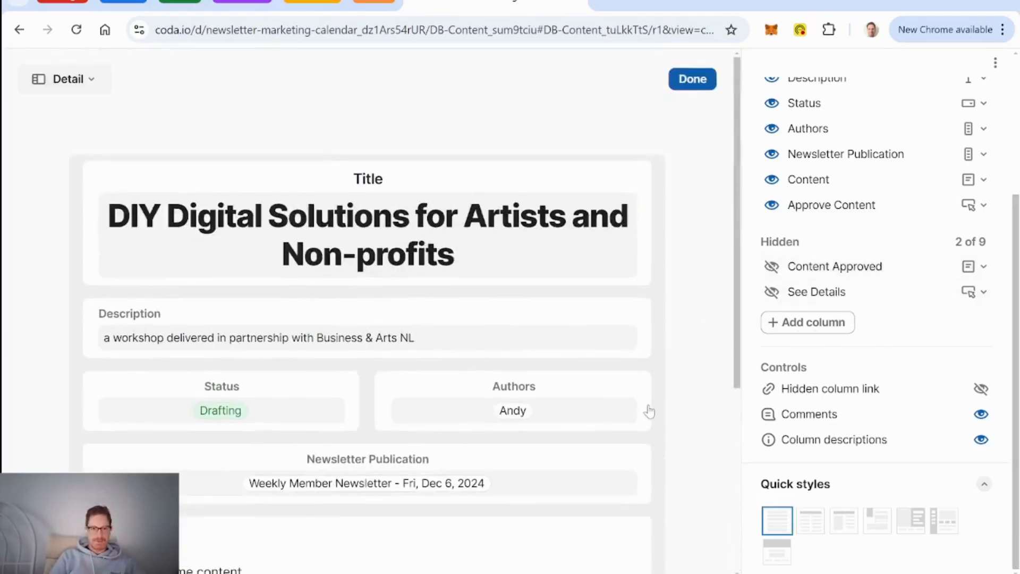
pyautogui.click(693, 78)
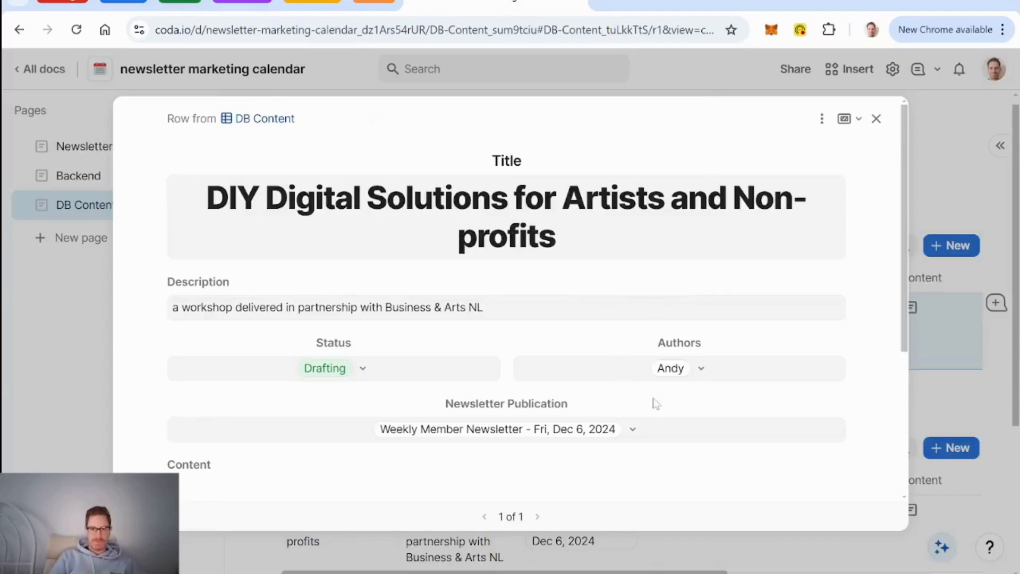
pyautogui.scroll(-3, 664, 310)
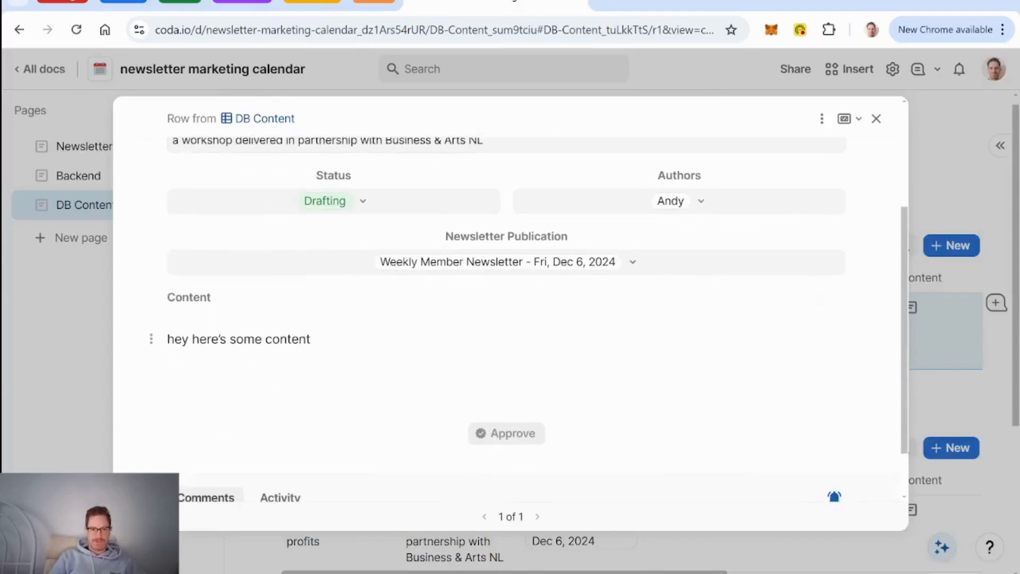
pyautogui.click(877, 118)
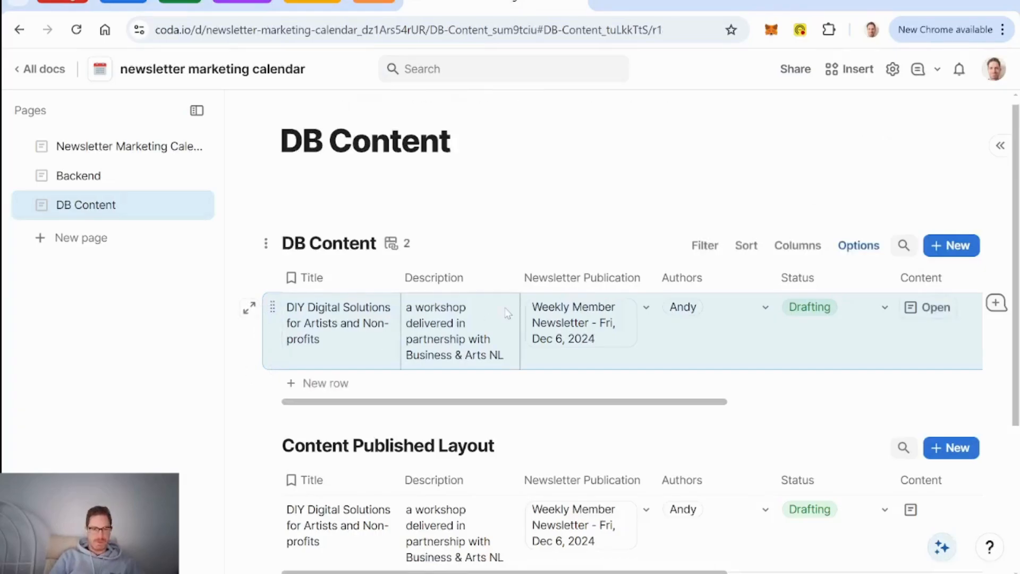
# Step: Insert a blank table titled Images below DB People on the Backend page
pyautogui.click(83, 179)
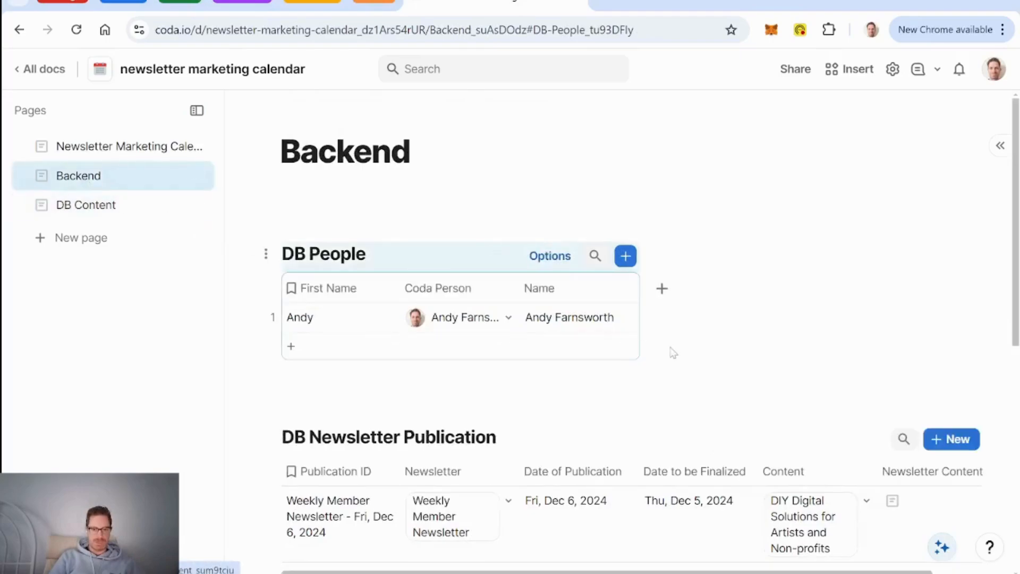
pyautogui.click(675, 388)
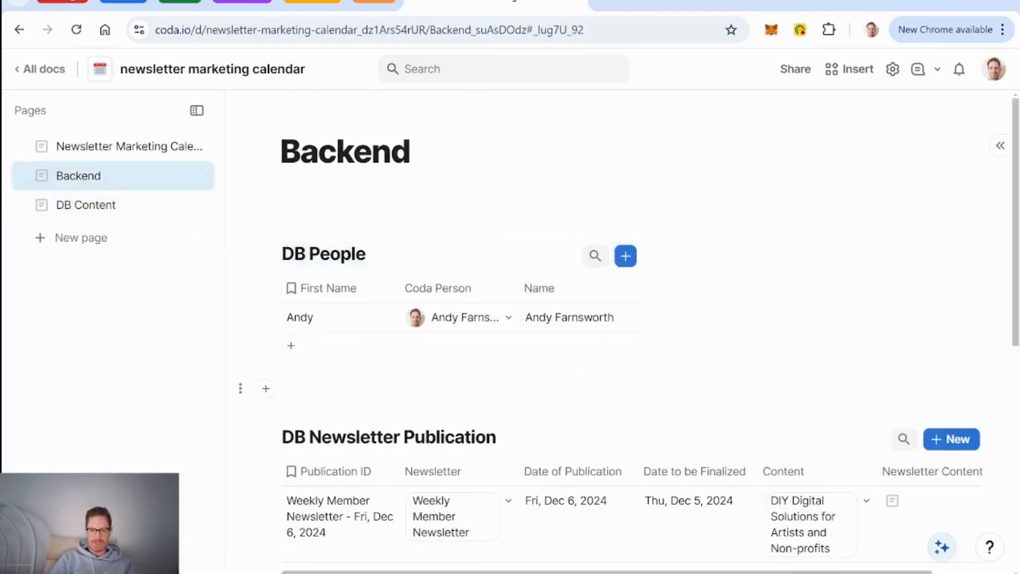
pyautogui.write('/tab')
pyautogui.press('Return')
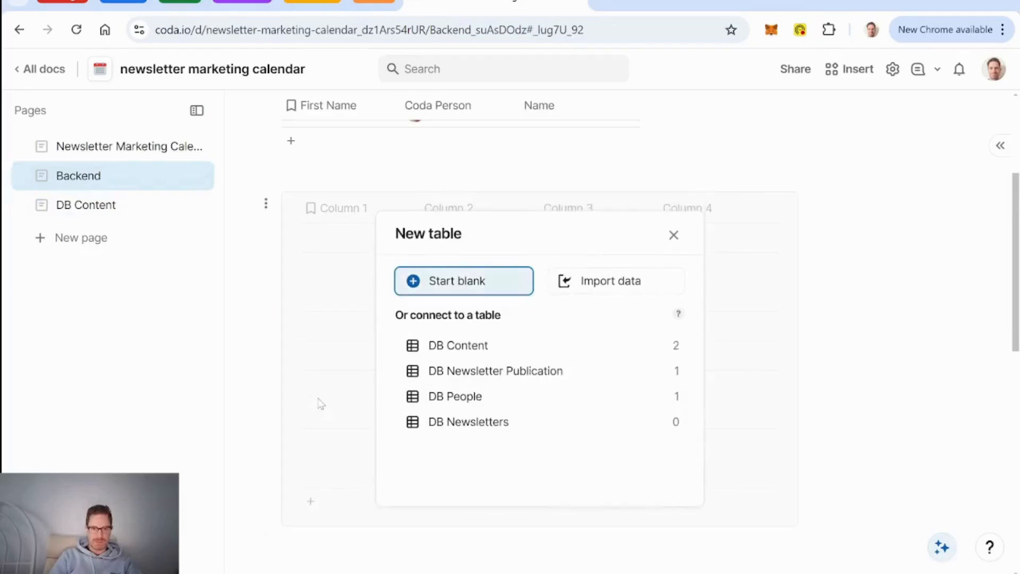
pyautogui.press('Return')
pyautogui.write('Images')
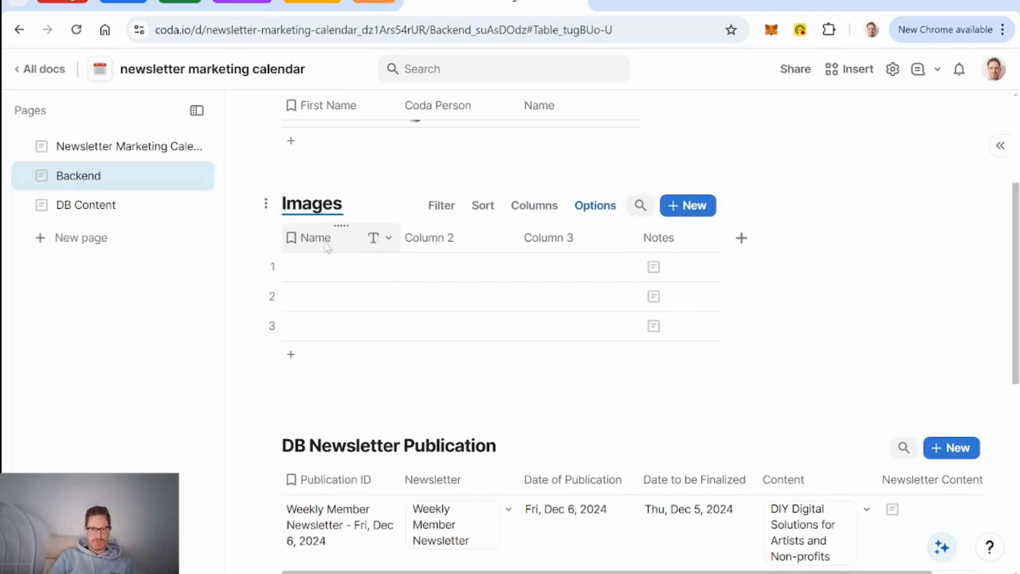
# Step: Delete the extra default columns from Images and add an Image column
pyautogui.click(431, 239)
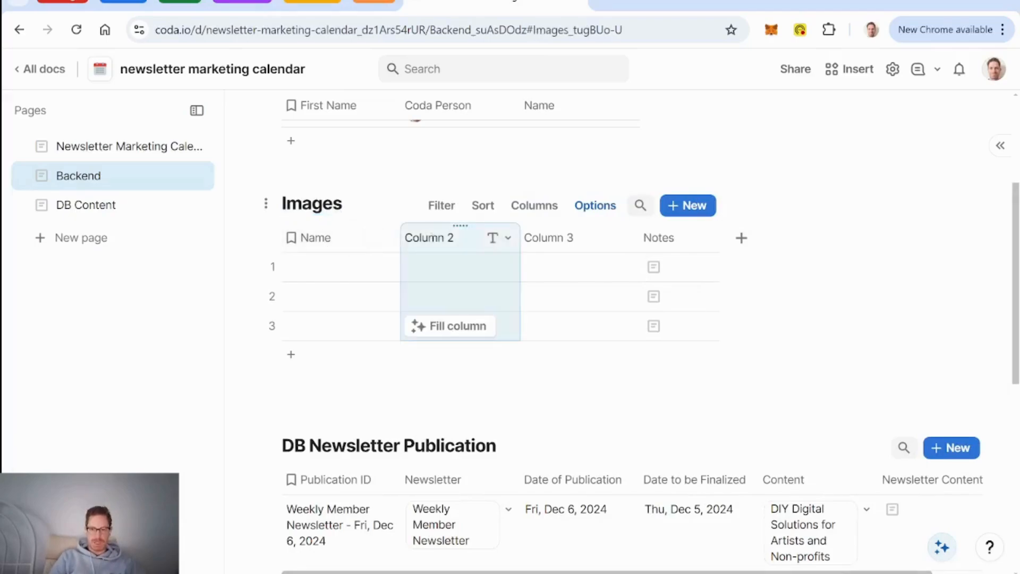
pyautogui.press('Delete')
pyautogui.press('Delete')
pyautogui.press('Delete')
pyautogui.click(429, 237)
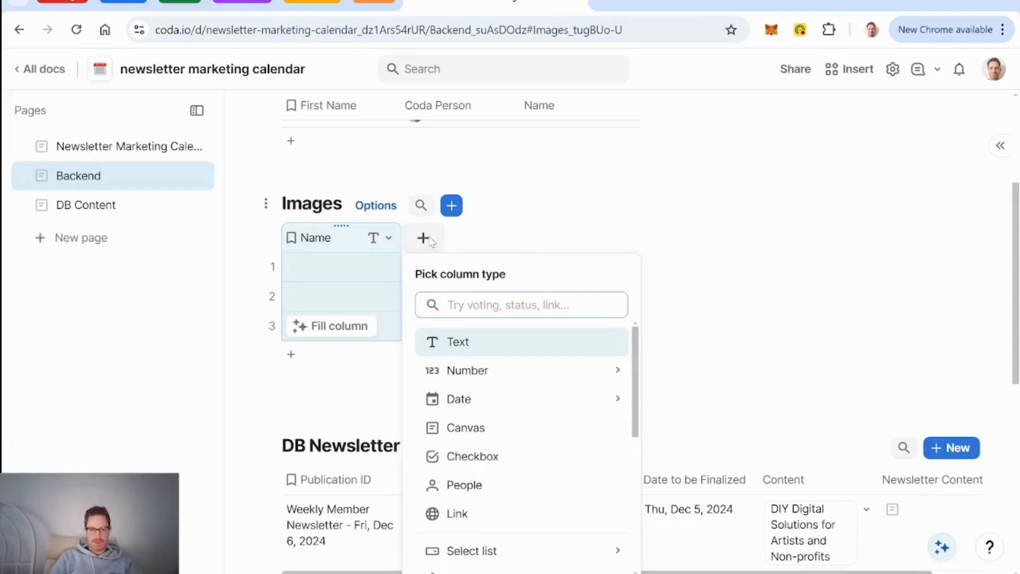
pyautogui.write('ima')
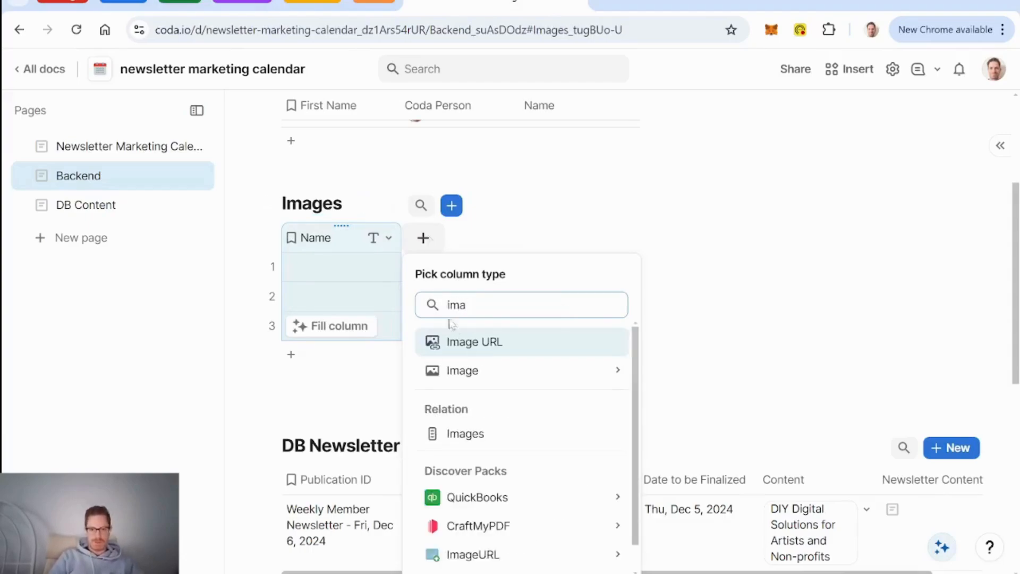
pyautogui.moveTo(473, 371)
pyautogui.click(662, 368)
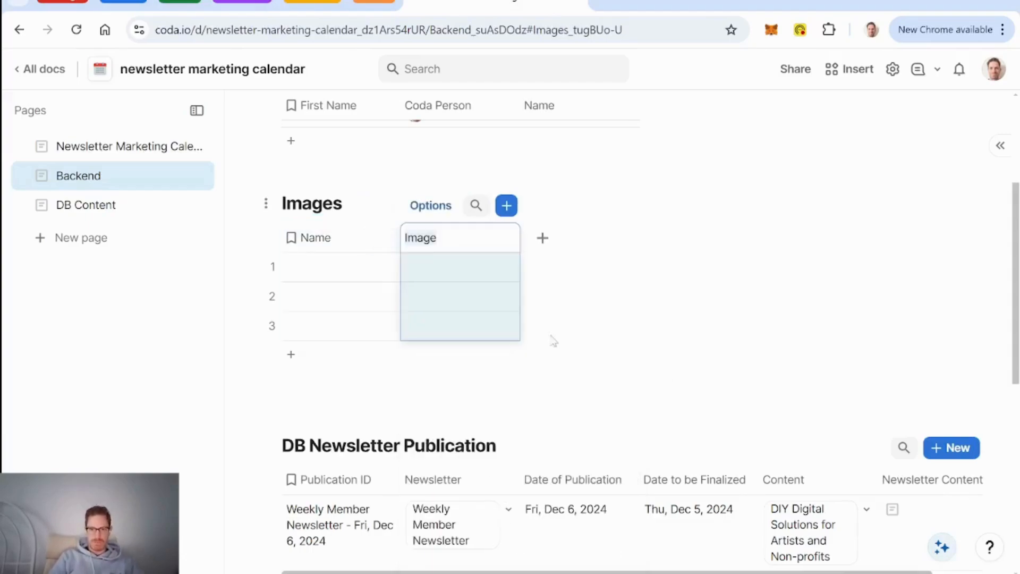
pyautogui.click(338, 270)
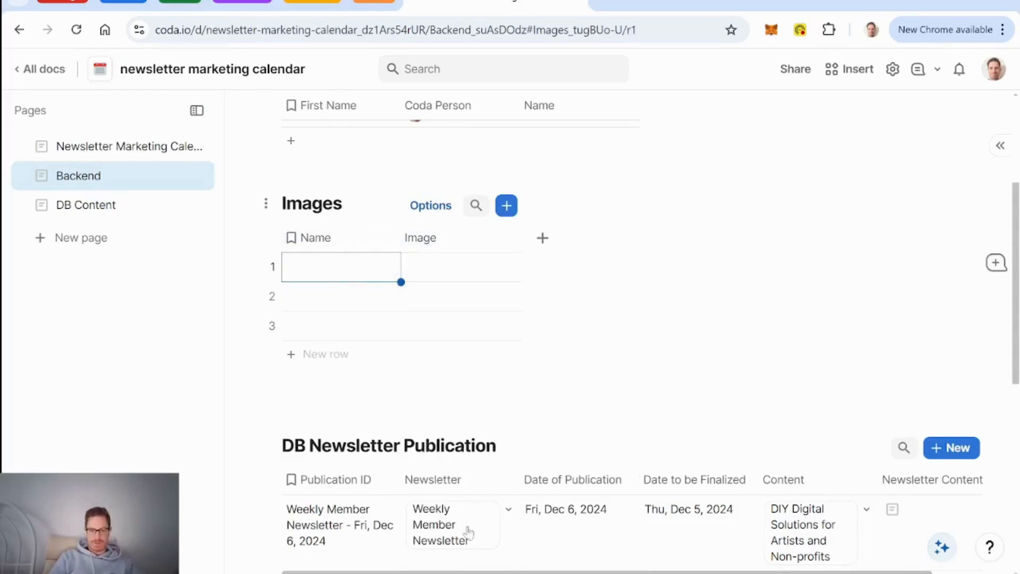
pyautogui.click(481, 573)
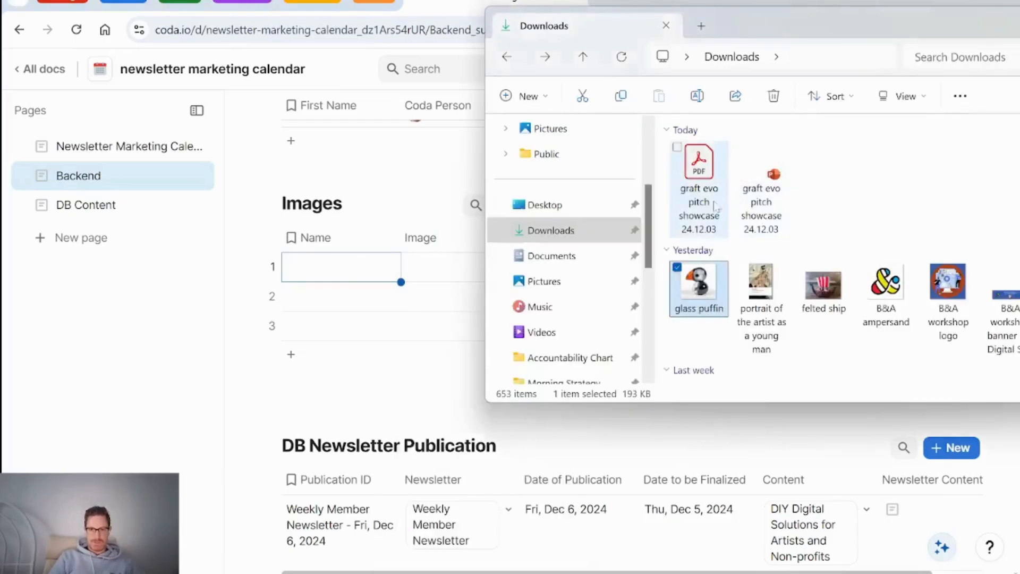
# Step: Drop the glass puffin and felted ship pictures into Images, name the rows, and delete empty row 3
pyautogui.moveTo(702, 295); pyautogui.dragTo(440, 278)
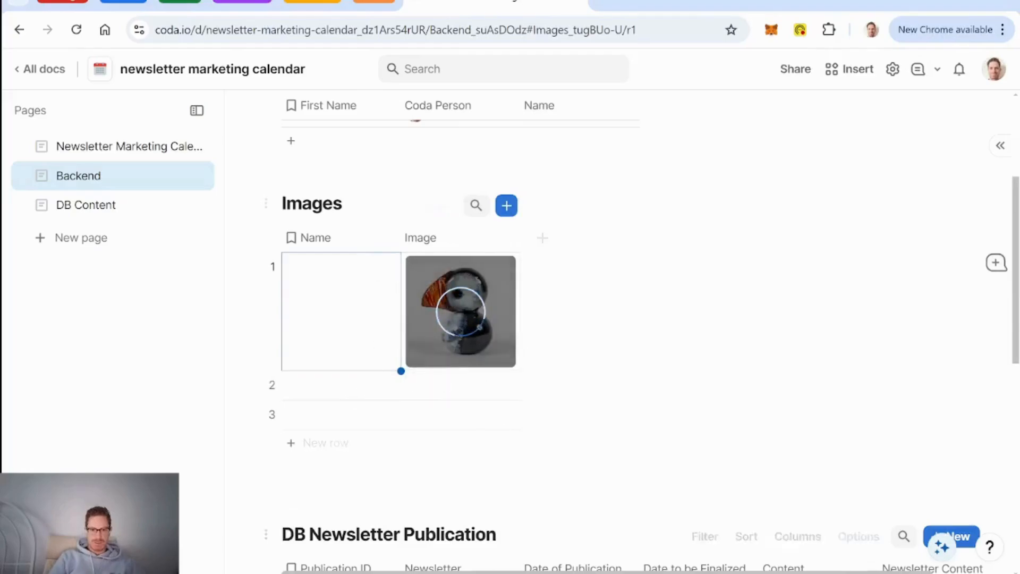
pyautogui.click(481, 573)
pyautogui.moveTo(833, 281); pyautogui.dragTo(412, 381)
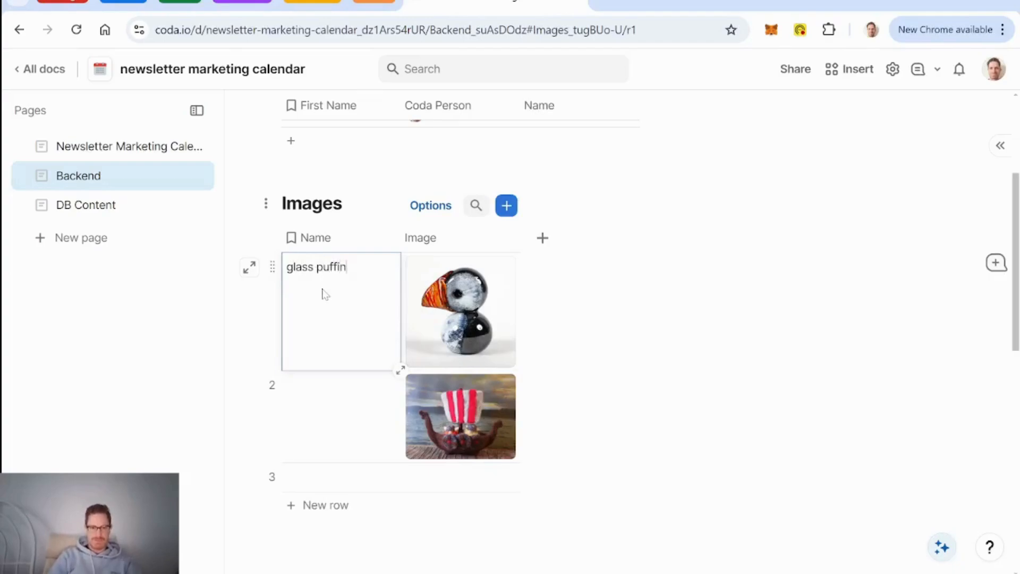
pyautogui.click(338, 409)
pyautogui.write('felted')
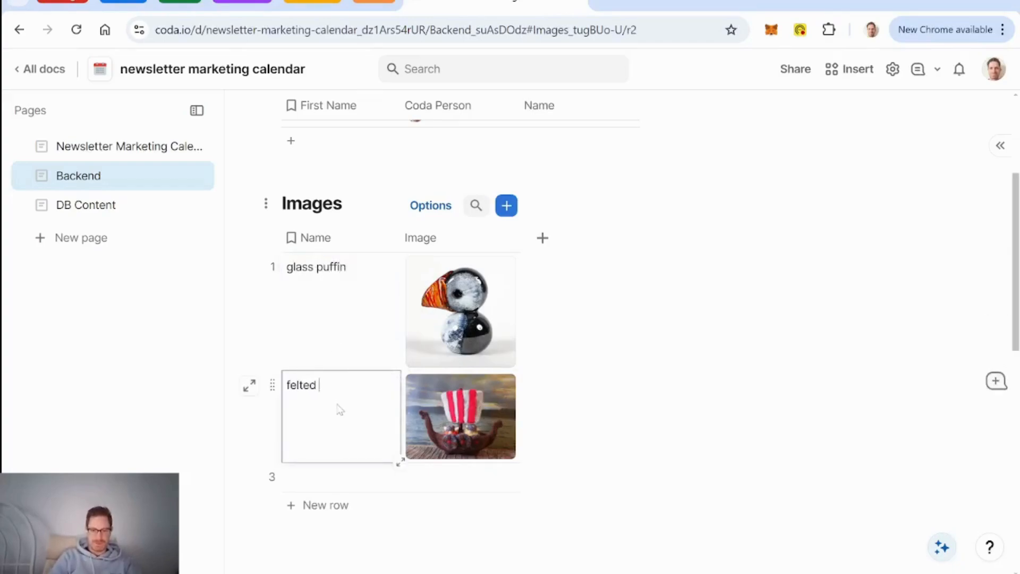
pyautogui.write(' ship')
pyautogui.click(273, 474)
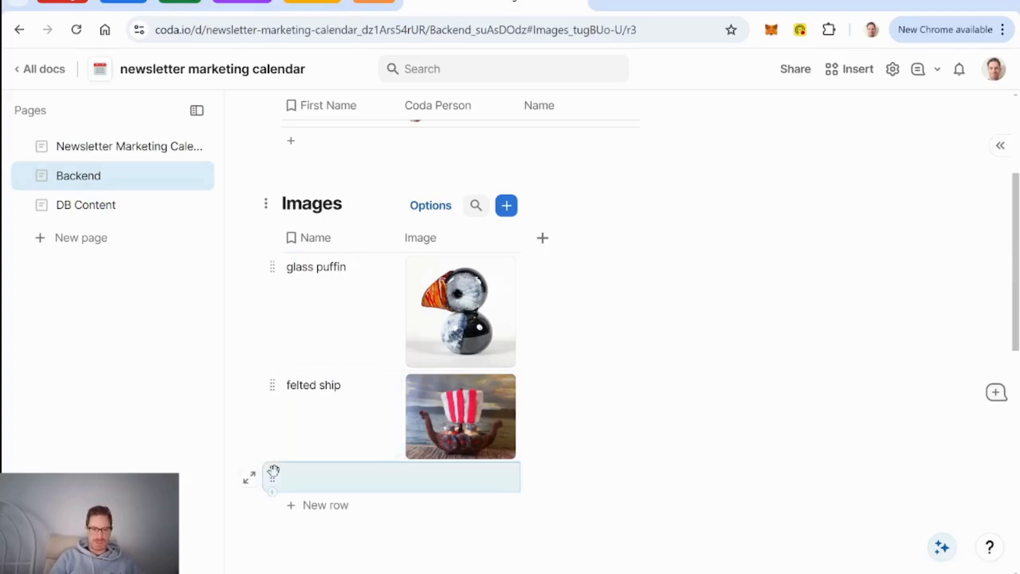
pyautogui.press('Delete')
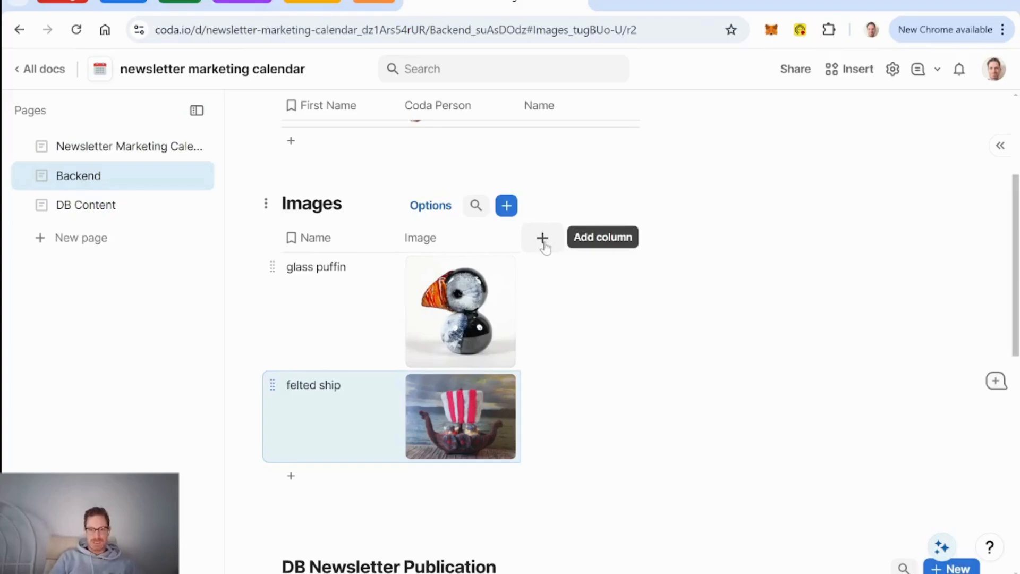
# Step: Rename the Image column to Image Upload and add a new text column named Image
pyautogui.click(542, 239)
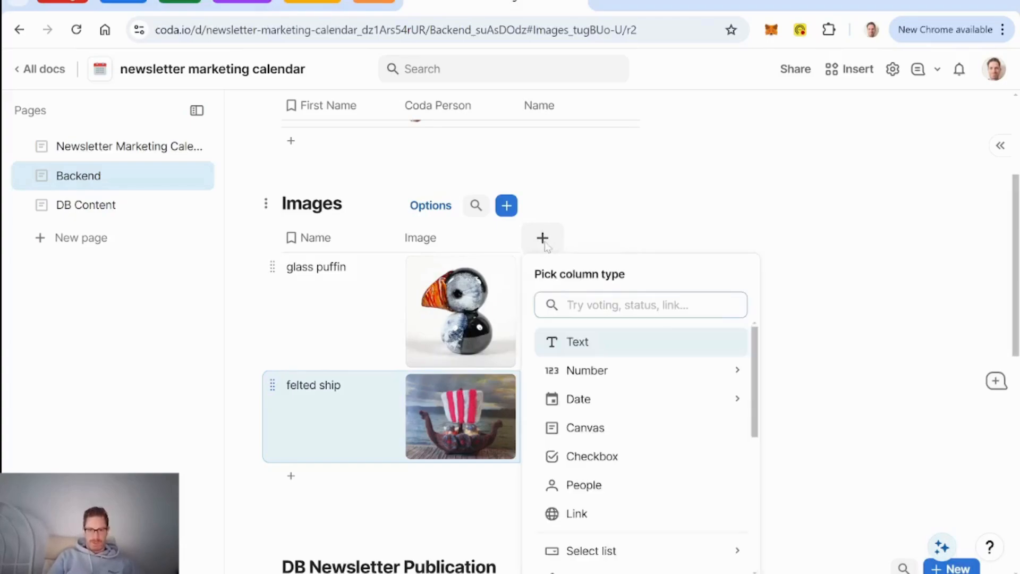
pyautogui.click(441, 242)
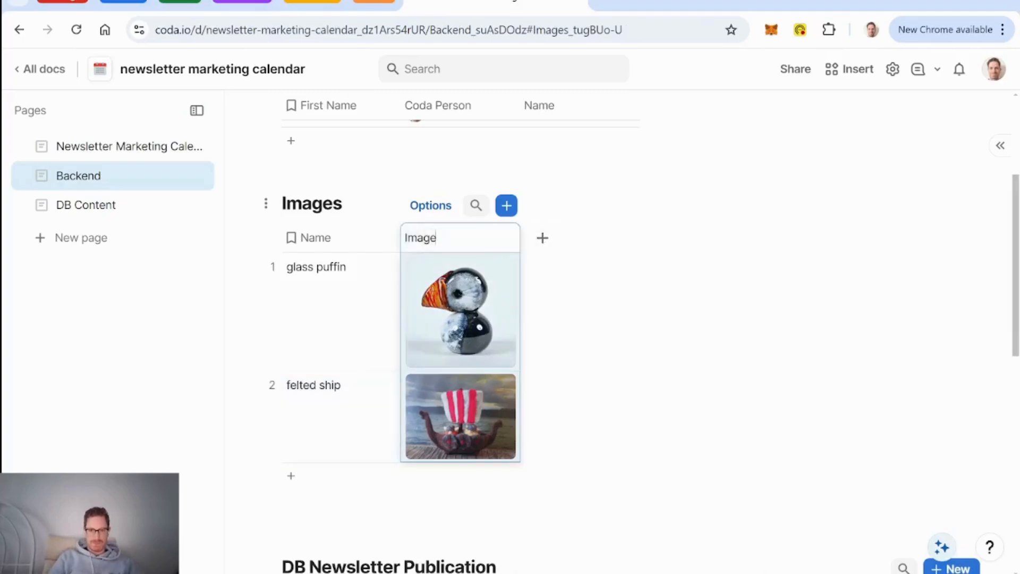
pyautogui.write('ad')
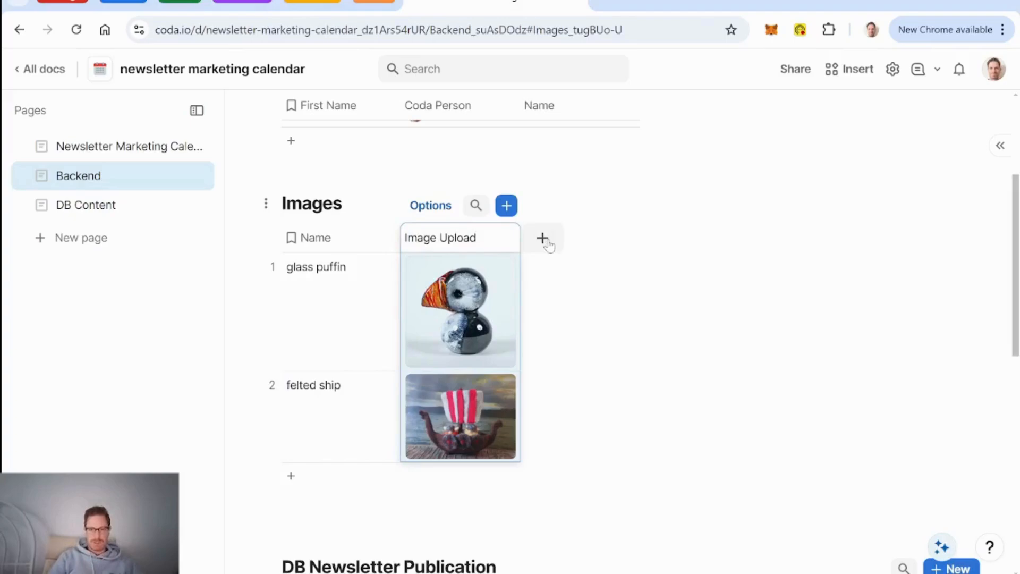
pyautogui.click(543, 237)
pyautogui.click(585, 342)
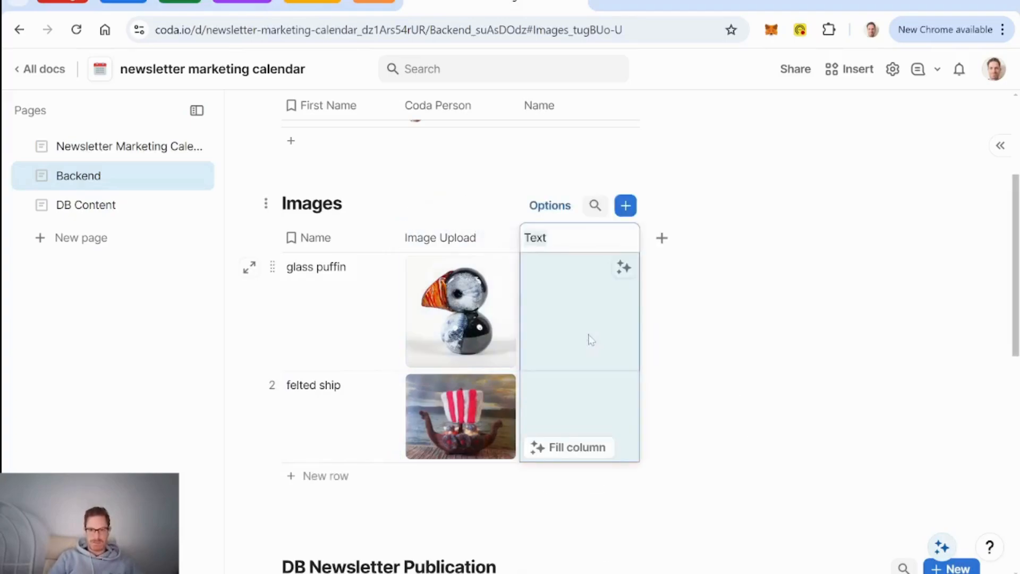
pyautogui.write('image')
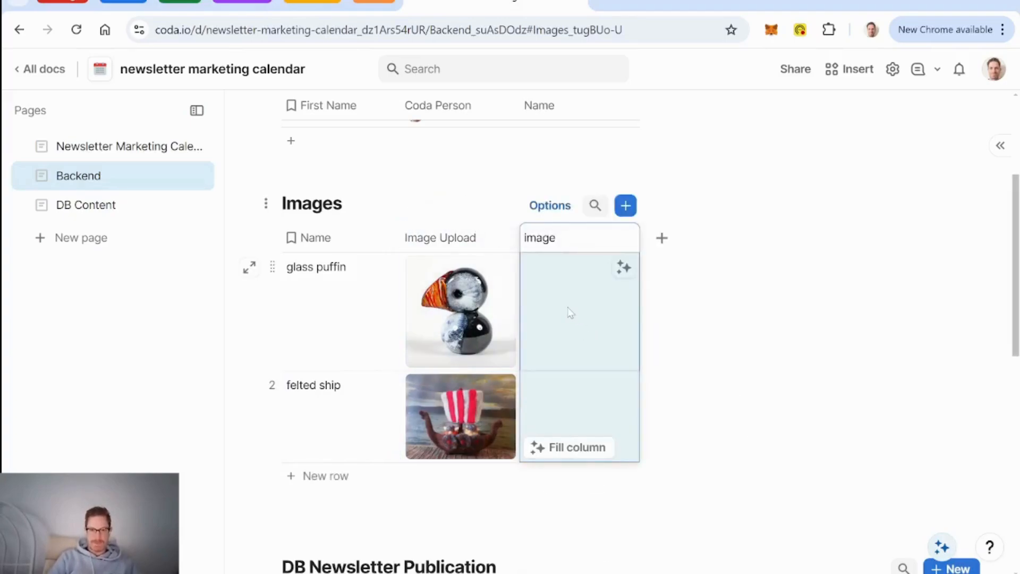
pyautogui.press('Delete')
pyautogui.write('I')
pyautogui.click(583, 325)
# Step: Give the Image column the formula Image Upload.First() so both pictures display
pyautogui.press('=')
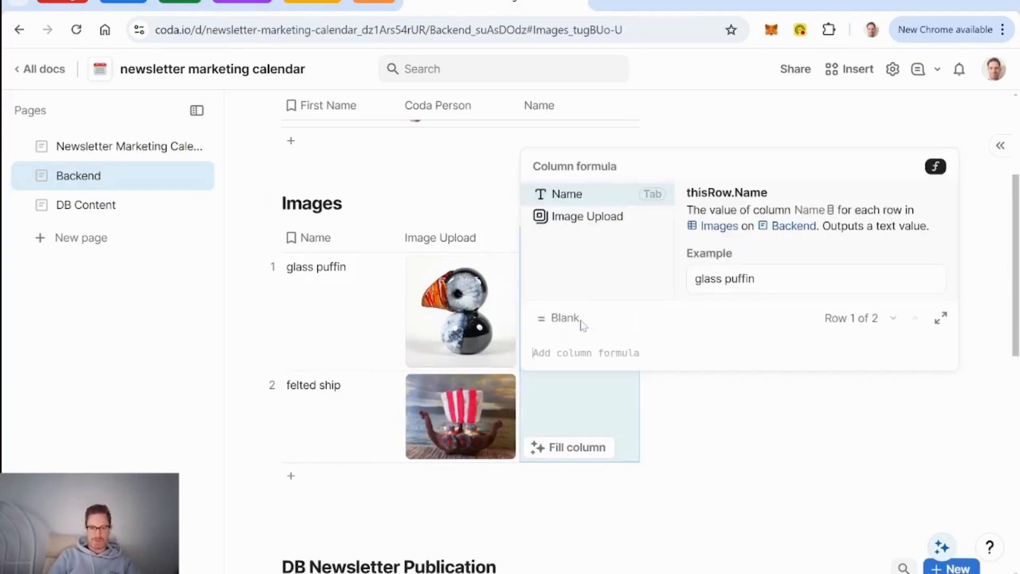
pyautogui.press('Down')
pyautogui.press('Tab')
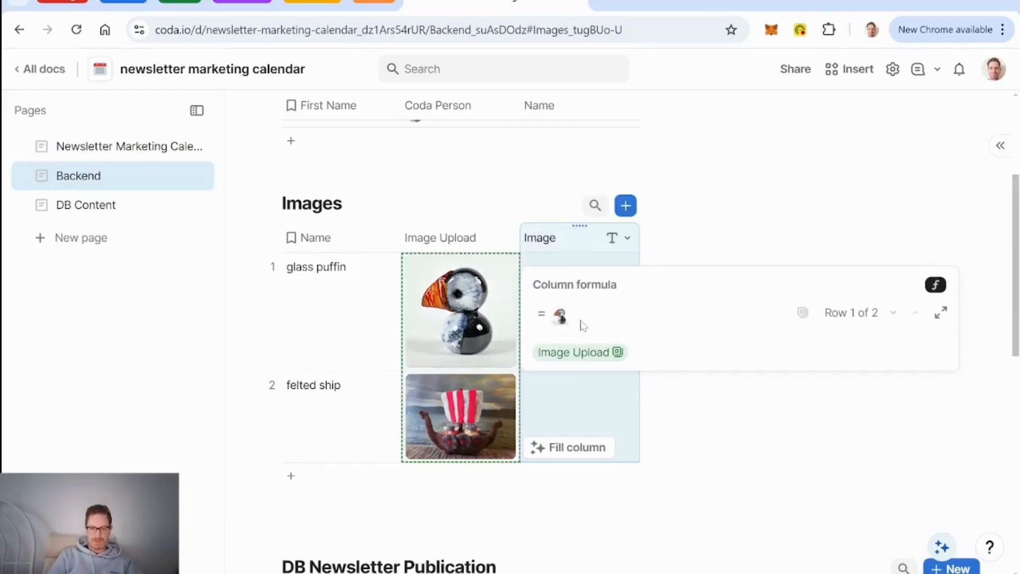
pyautogui.write('.first(')
pyautogui.press('Tab')
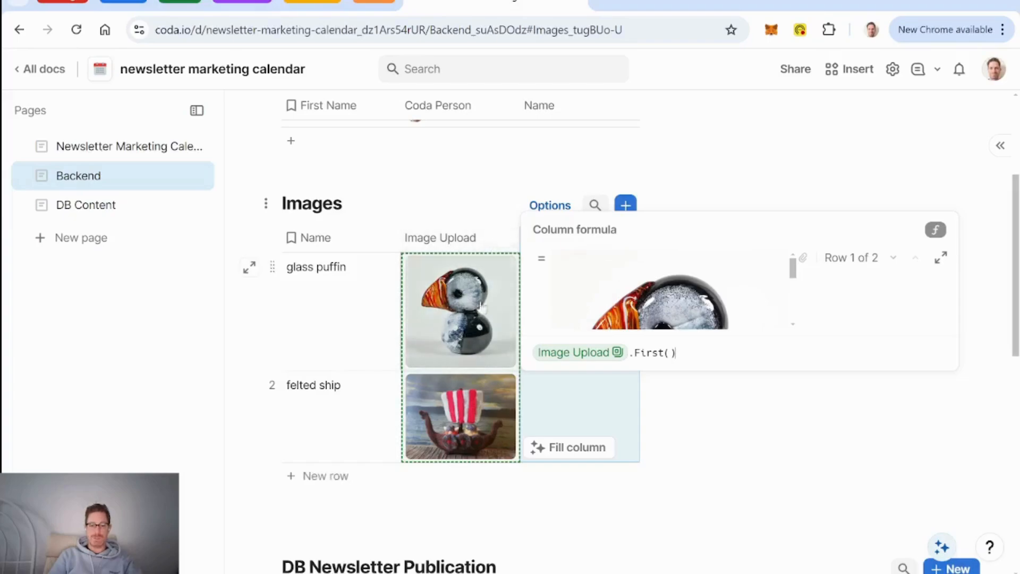
pyautogui.moveTo(452, 314)
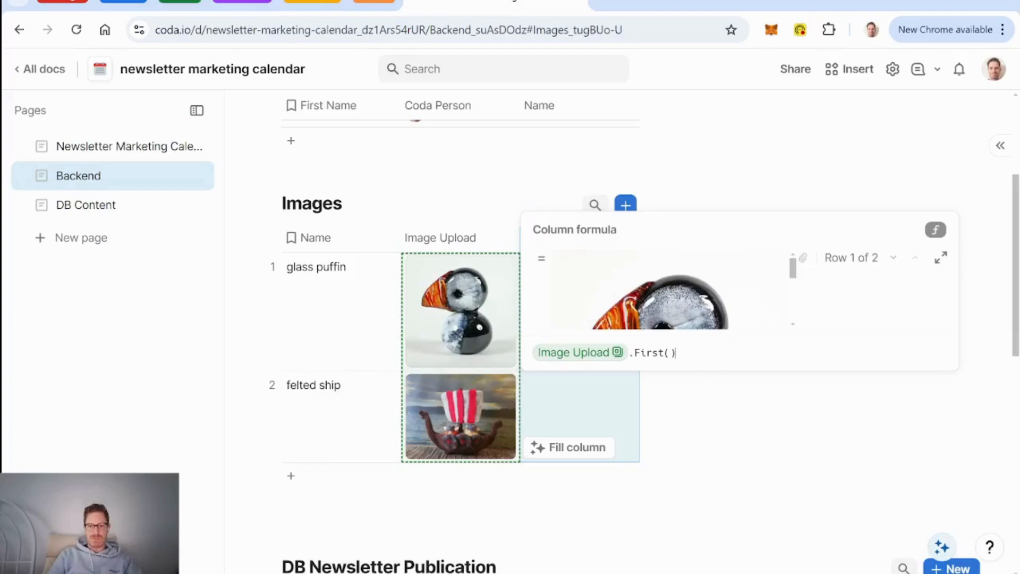
pyautogui.press('BackSpace')
pyautogui.press('BackSpace')
pyautogui.press('BackSpace')
pyautogui.press('BackSpace')
pyautogui.press('BackSpace')
pyautogui.press('BackSpace')
pyautogui.press('BackSpace')
pyautogui.press('BackSpace')
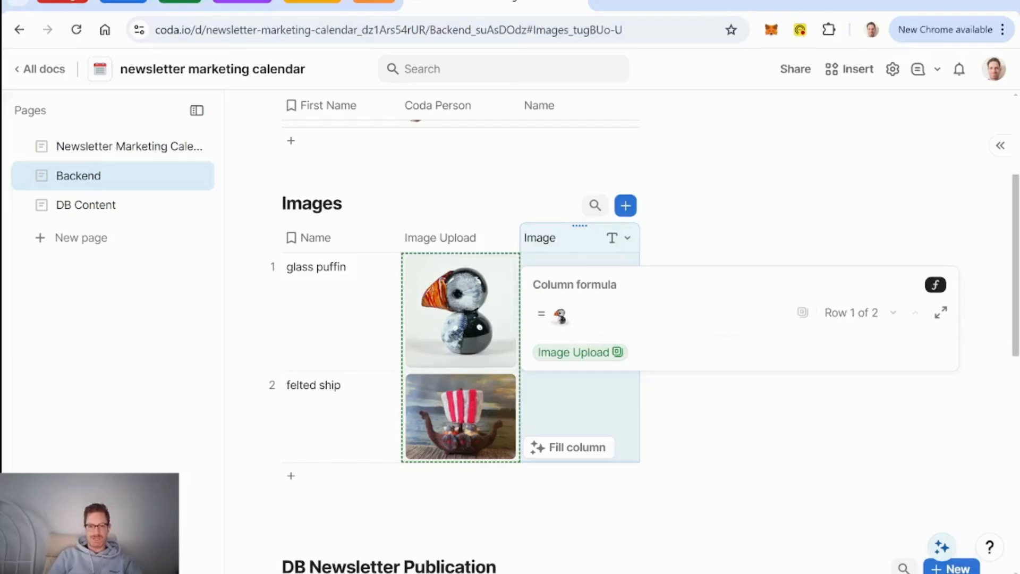
pyautogui.write('.first(')
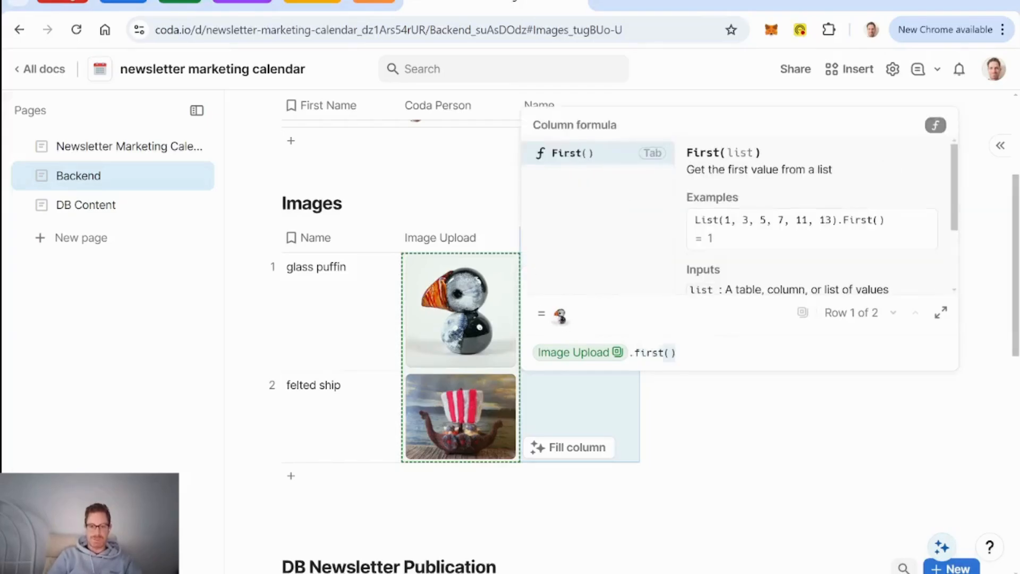
pyautogui.press('Tab')
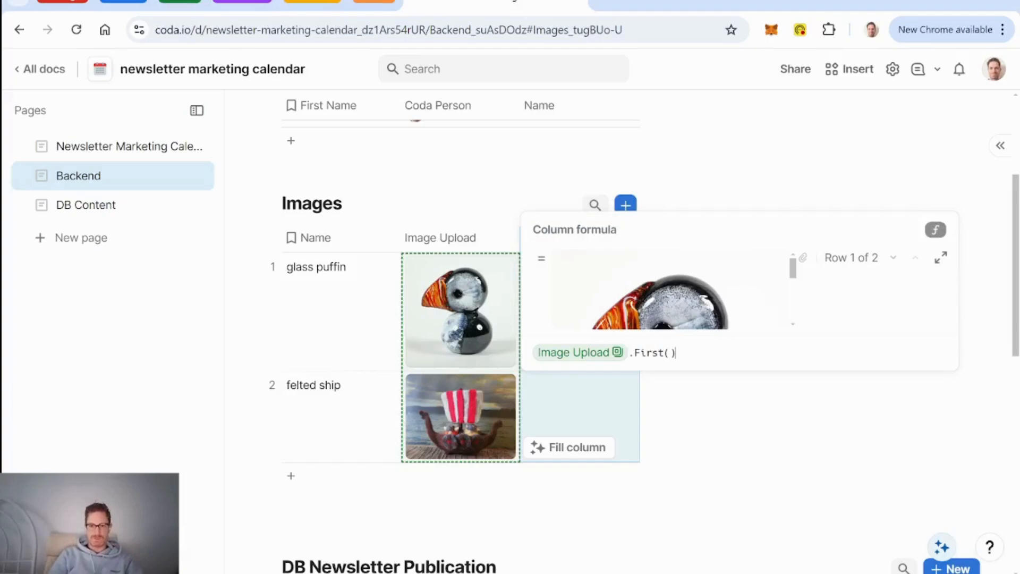
pyautogui.press('Return')
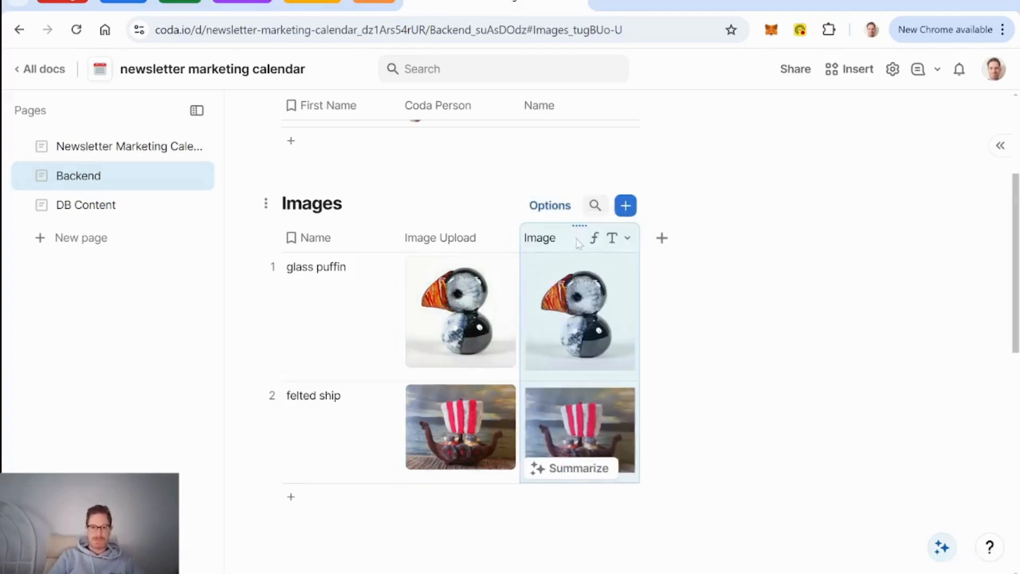
pyautogui.click(331, 333)
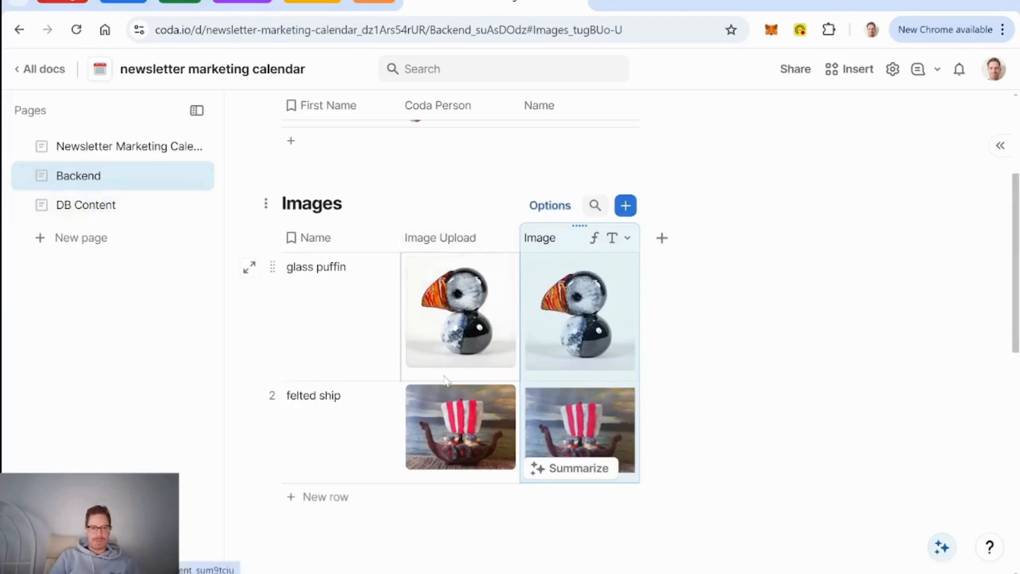
# Step: Go to the DB Content page
pyautogui.click(79, 176)
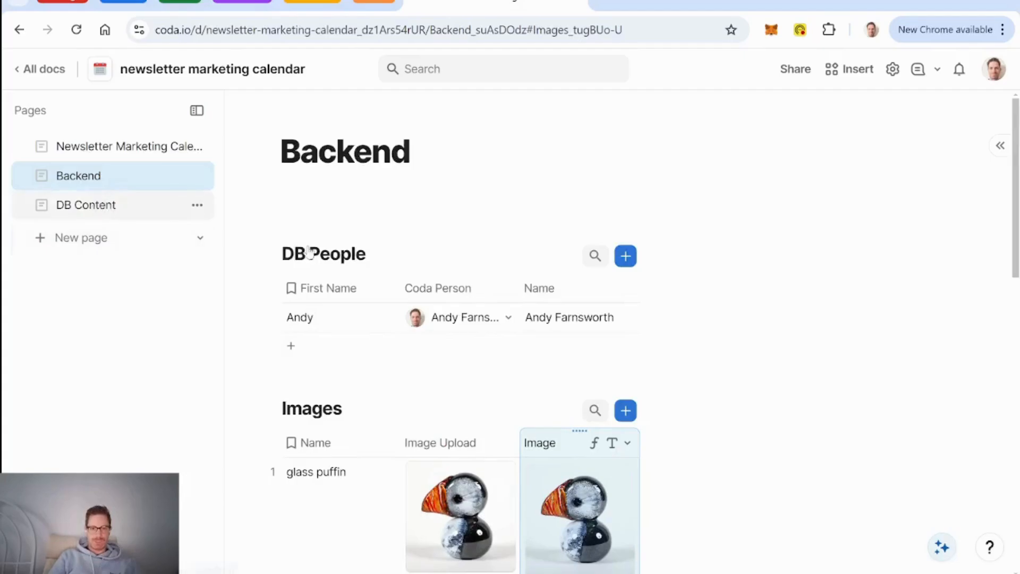
pyautogui.click(85, 205)
pyautogui.hscroll(5, 702, 335)
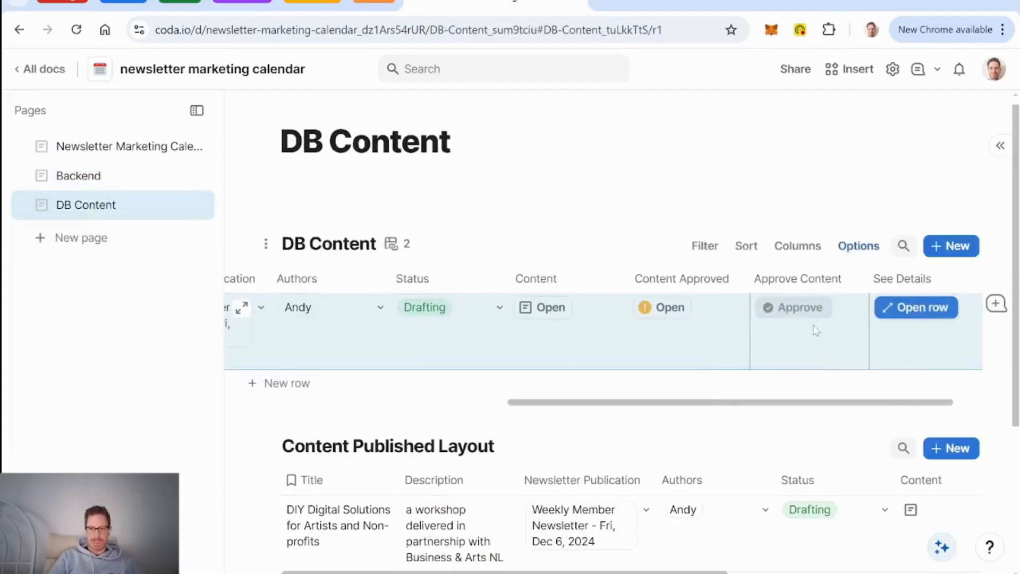
# Step: Add an Image-type column to DB Content, then delete that unwanted Image column
pyautogui.click(961, 280)
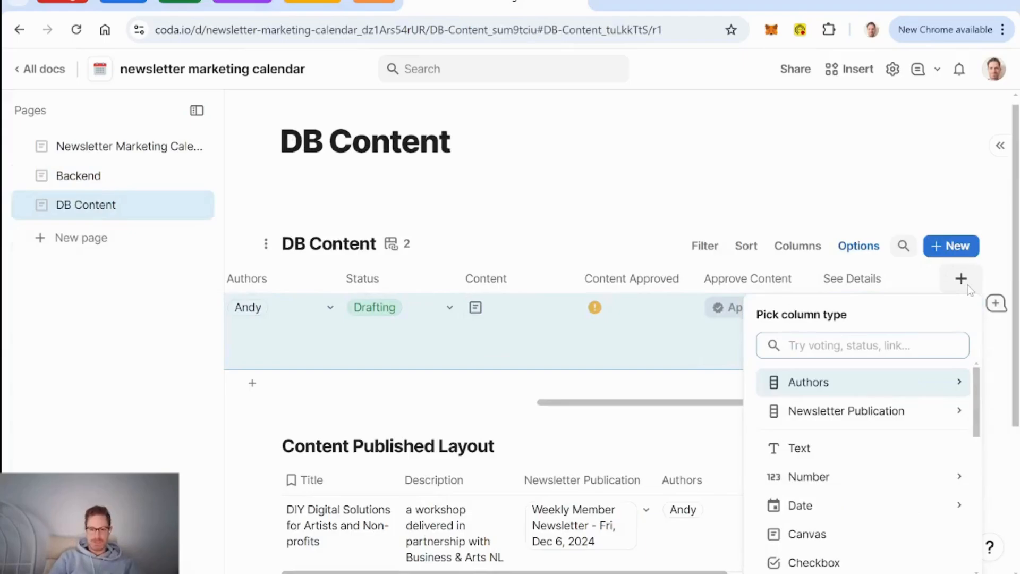
pyautogui.write('image')
pyautogui.moveTo(811, 420)
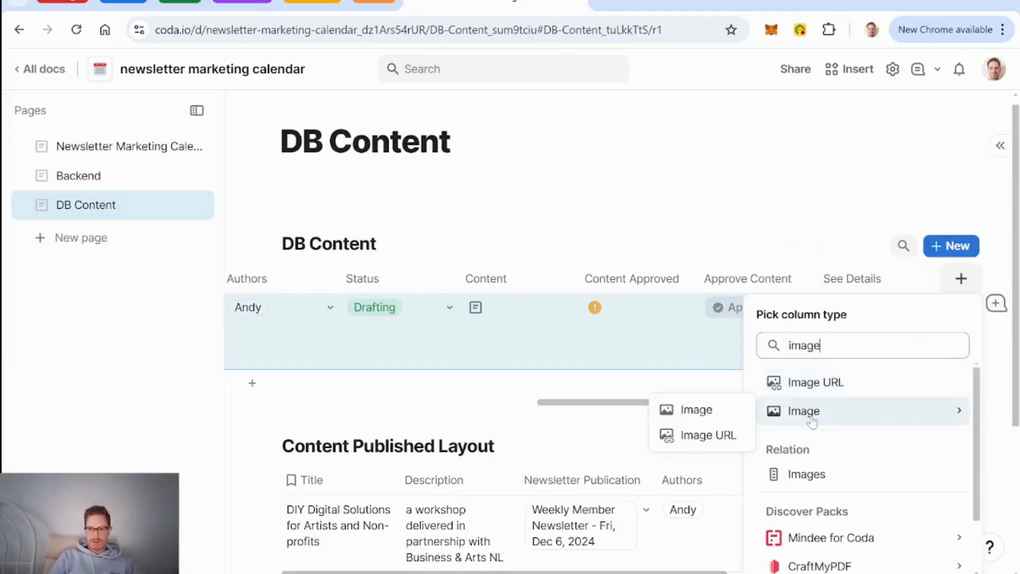
pyautogui.click(697, 411)
pyautogui.click(815, 358)
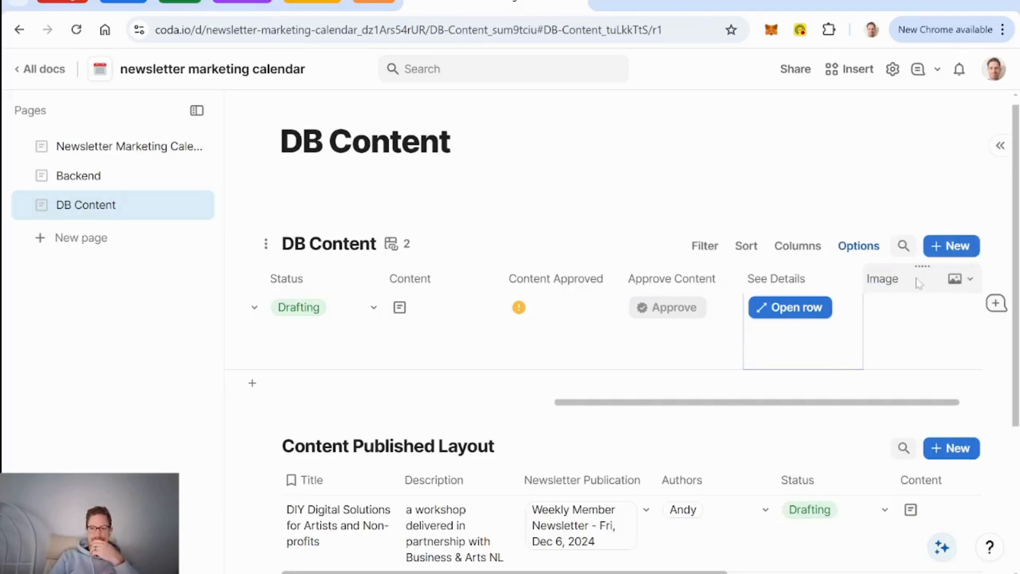
pyautogui.click(936, 287)
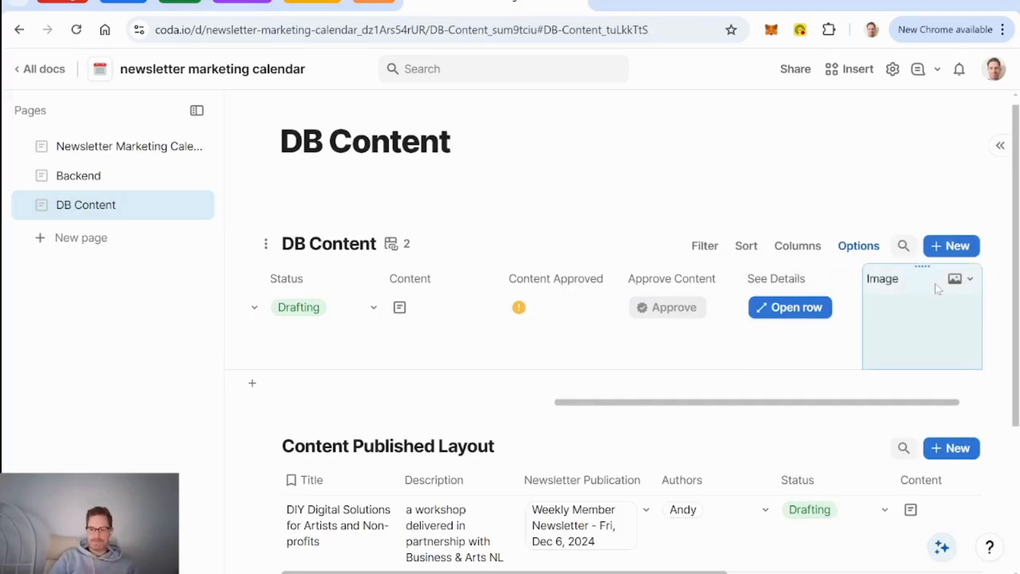
pyautogui.press('Delete')
# Step: Add an Images column linked to the Images table with Allow multiple selections on
pyautogui.click(956, 288)
pyautogui.write('o')
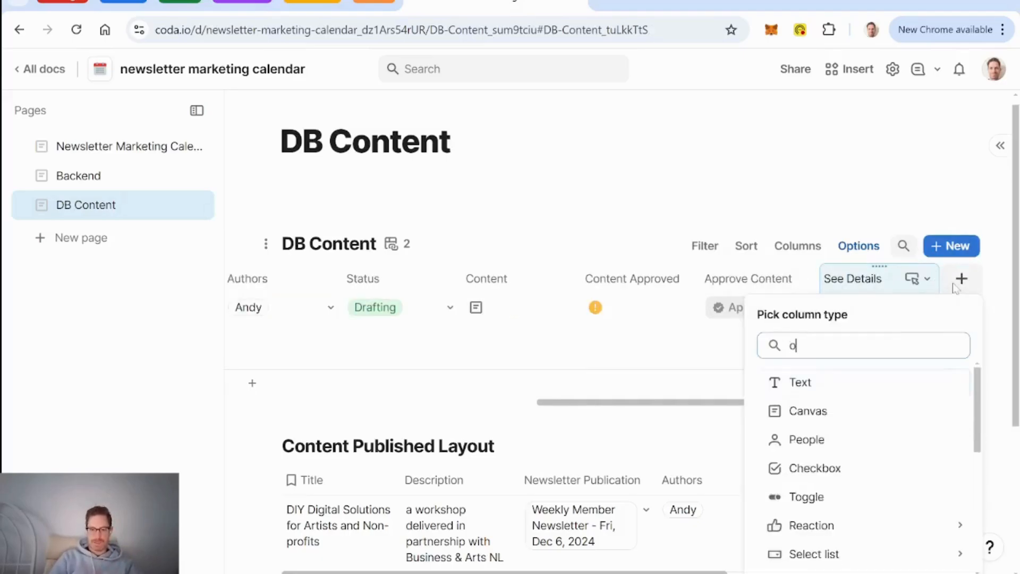
pyautogui.press('BackSpace')
pyautogui.write('ima')
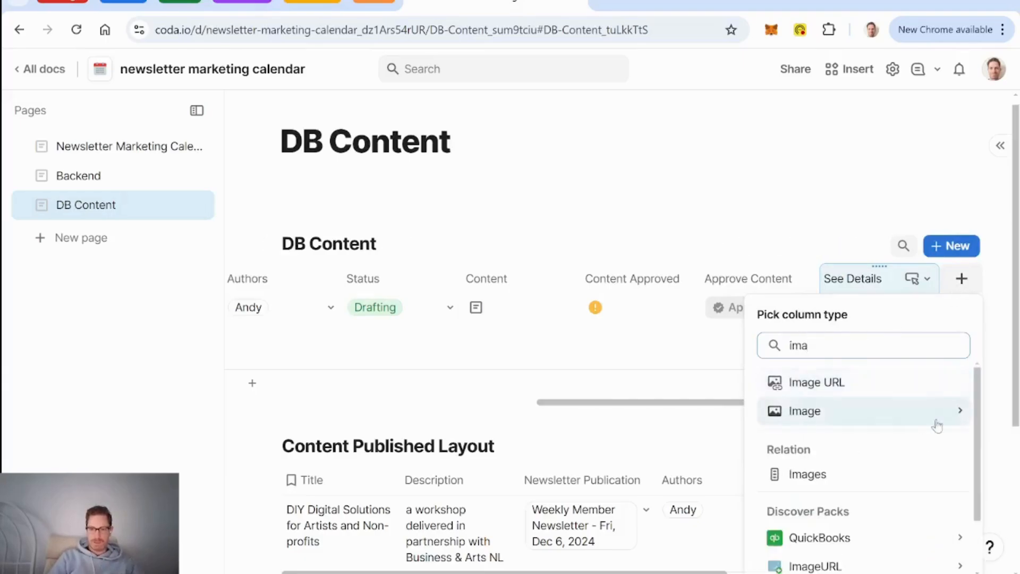
pyautogui.click(807, 475)
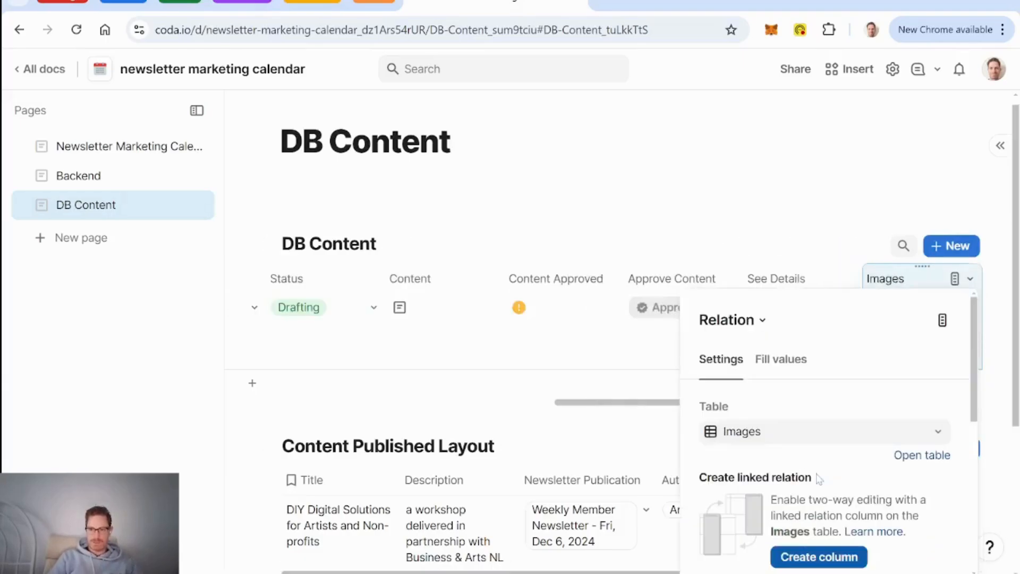
pyautogui.scroll(-4, 880, 390)
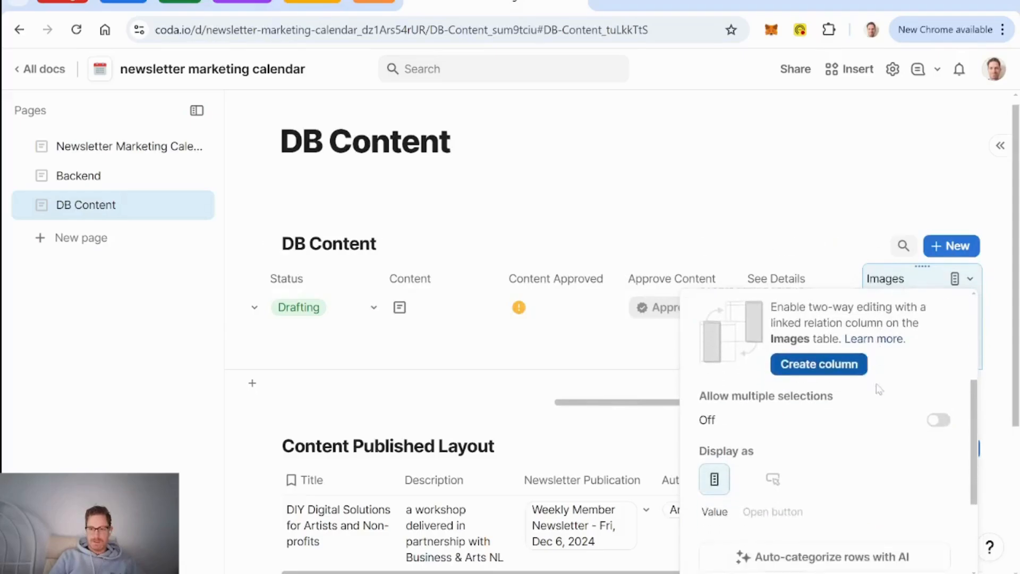
pyautogui.click(938, 424)
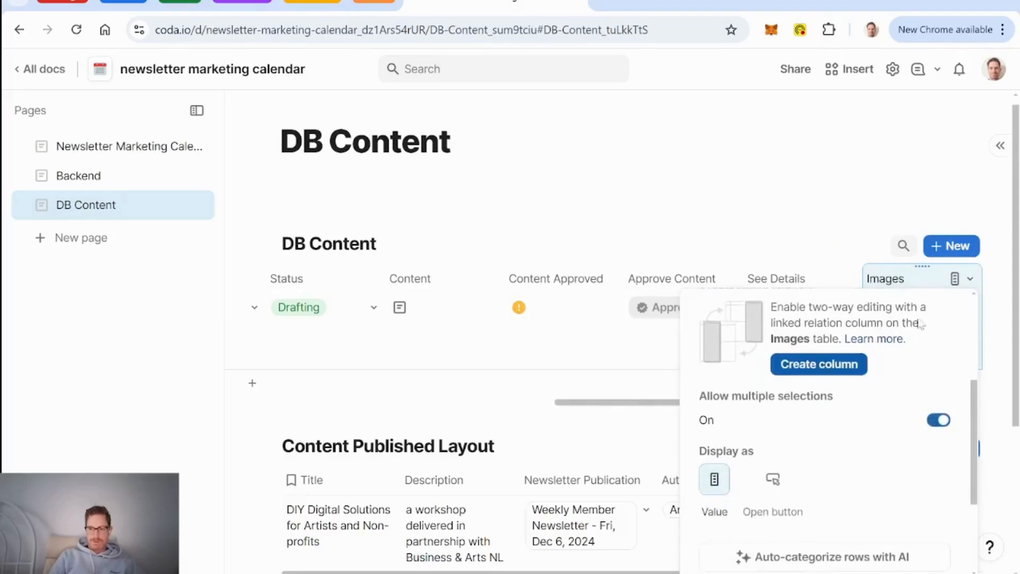
pyautogui.click(912, 278)
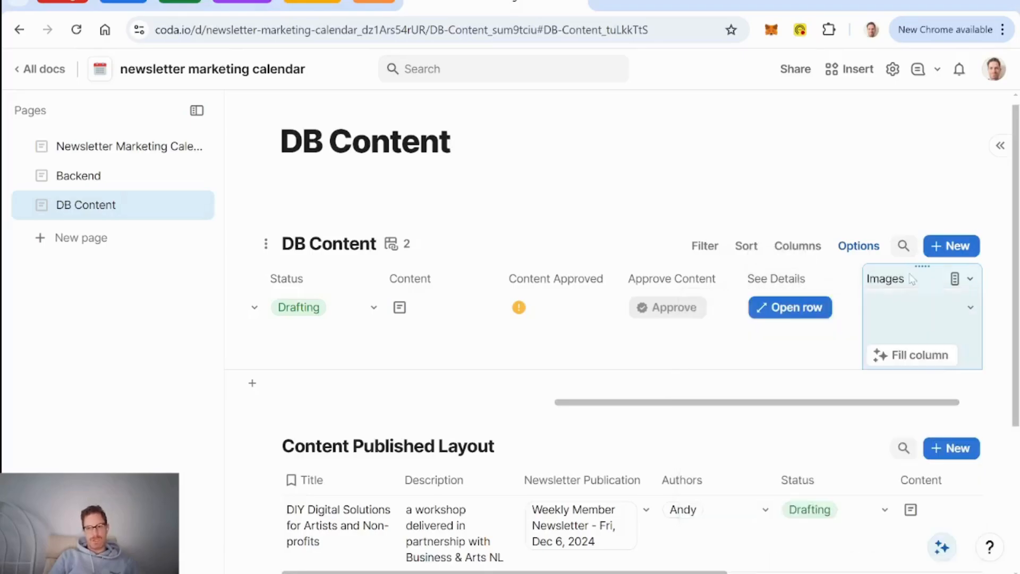
# Step: Reopen the Images column's relation settings and check which images a row can pick
pyautogui.click(799, 281)
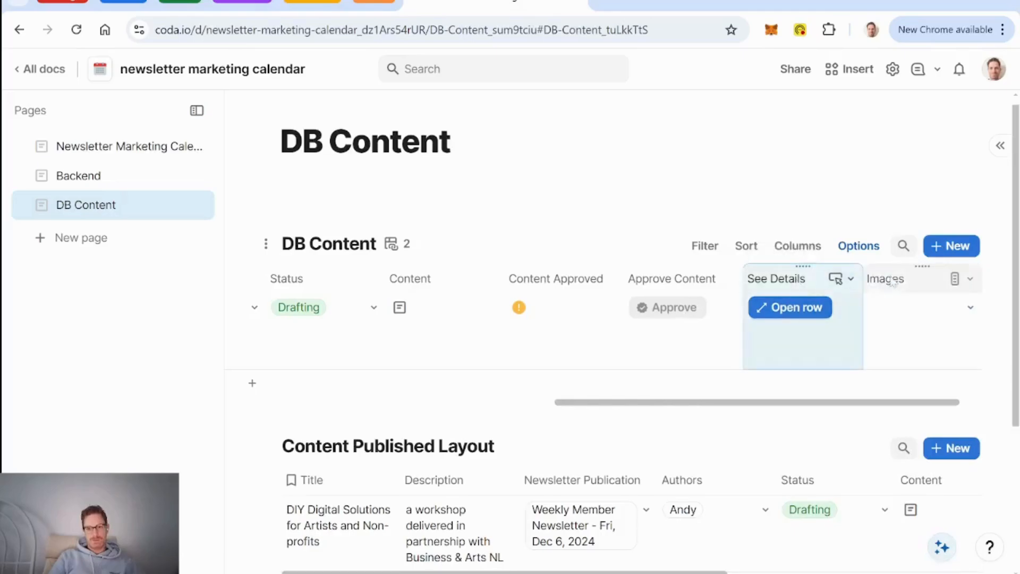
pyautogui.click(925, 282)
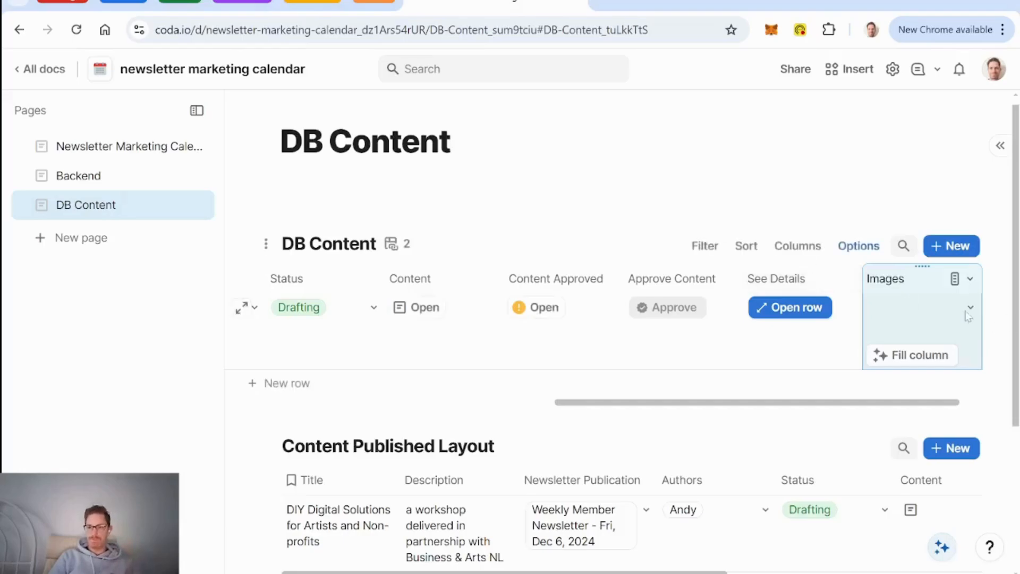
pyautogui.click(971, 278)
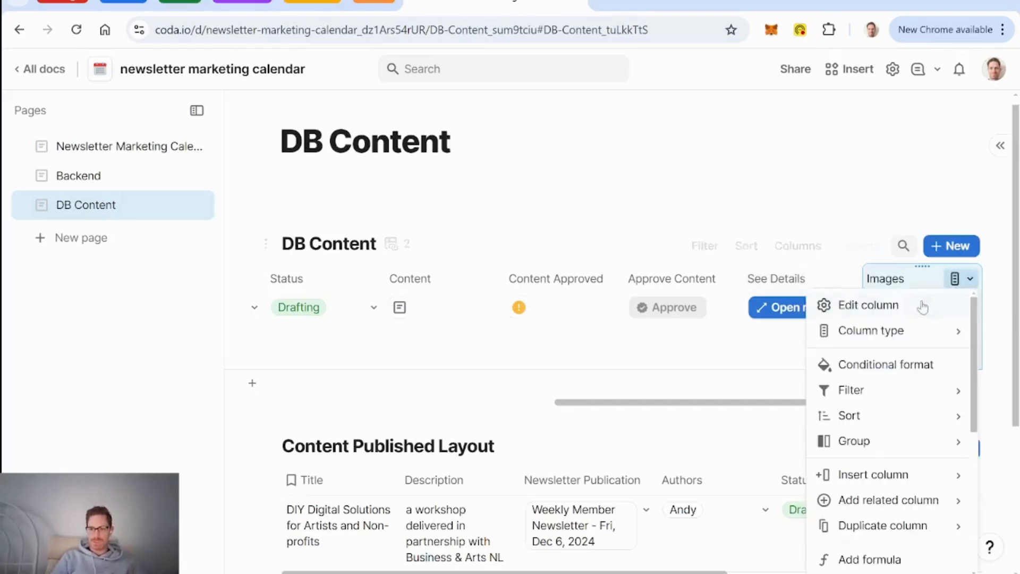
pyautogui.click(924, 304)
pyautogui.scroll(-3, 921, 400)
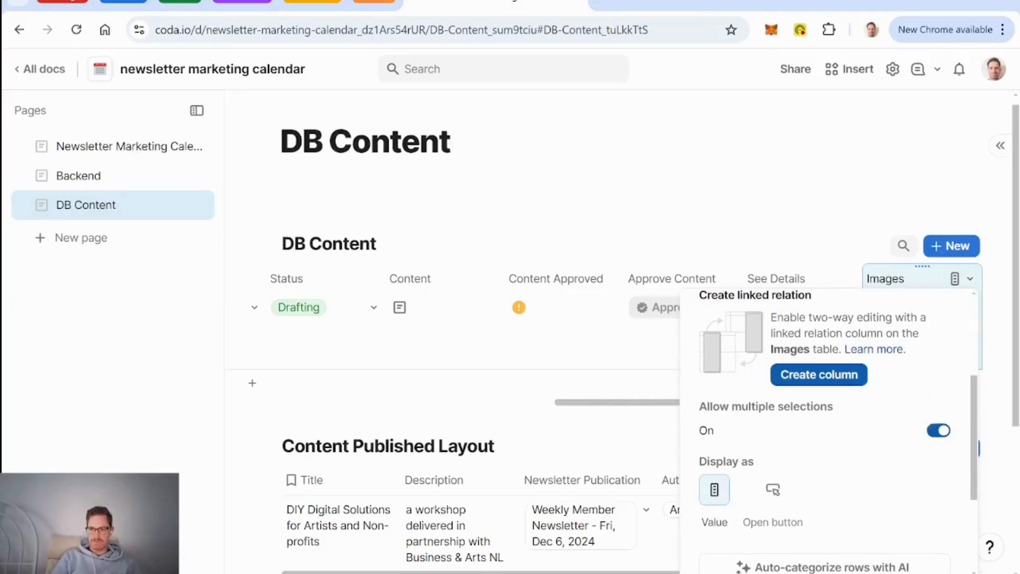
pyautogui.click(909, 288)
pyautogui.click(971, 310)
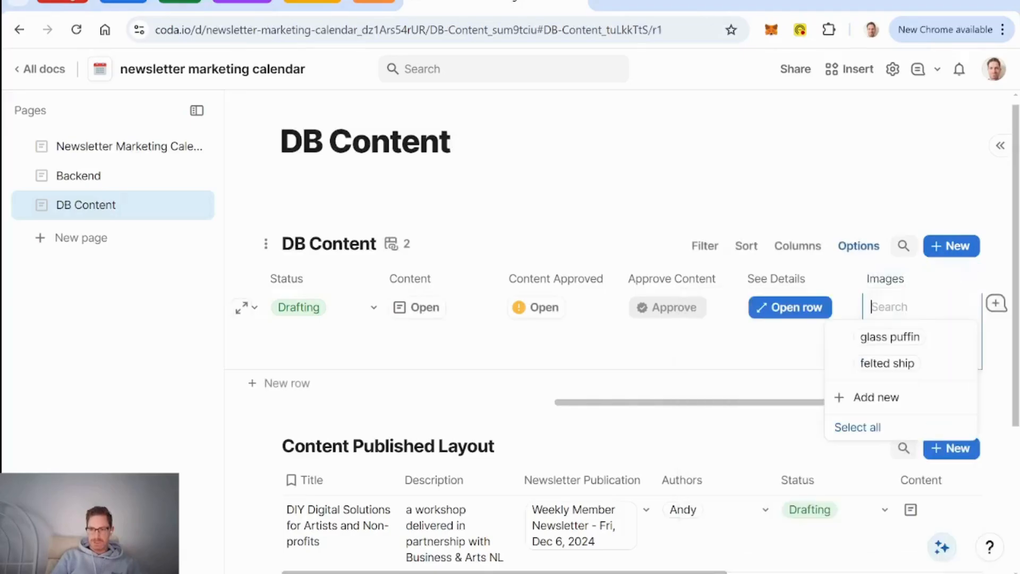
# Step: Open the row's detail view, edit its layout, and unhide the Images field
pyautogui.click(242, 309)
pyautogui.scroll(-4, 527, 333)
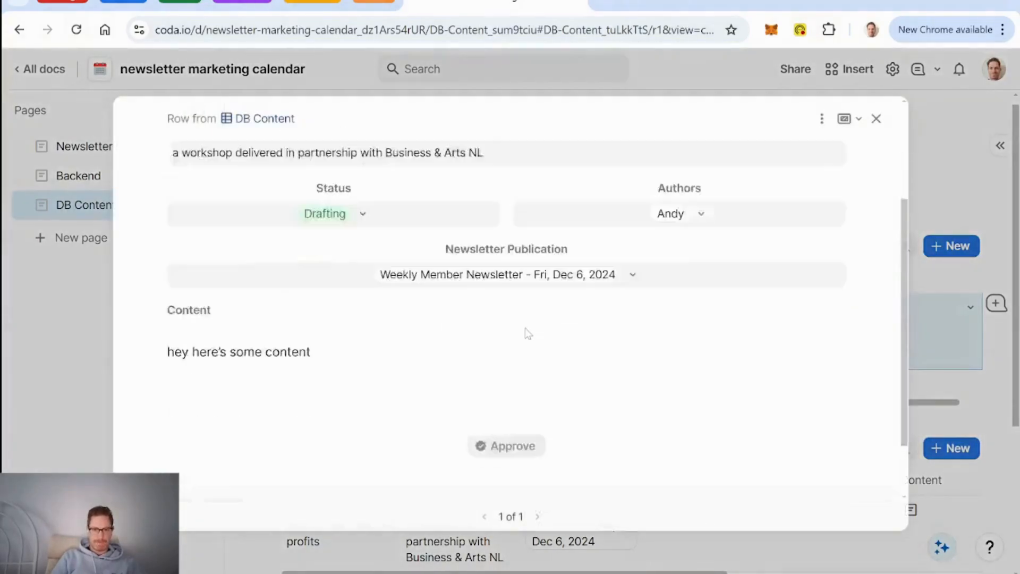
pyautogui.scroll(3, 526, 332)
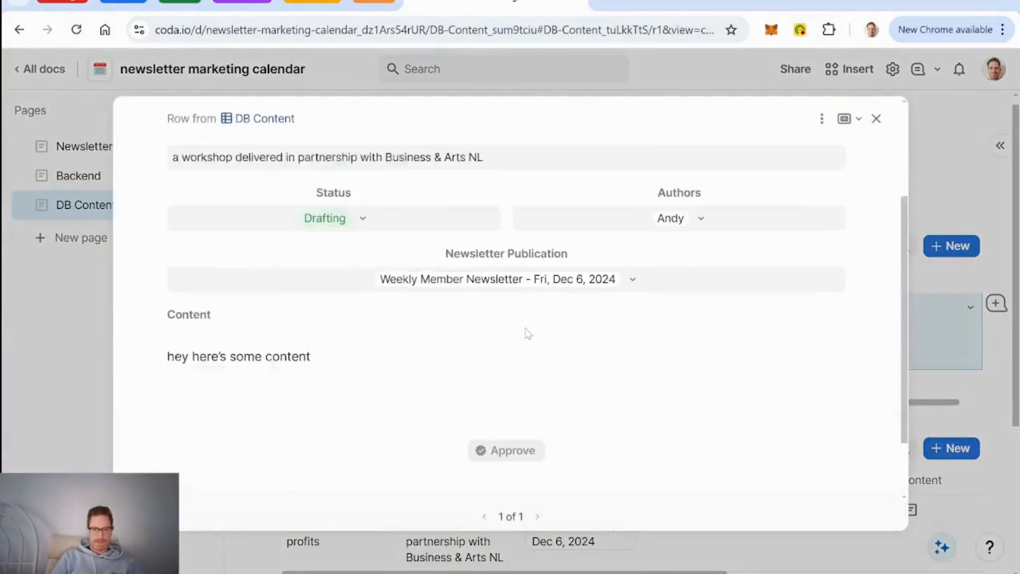
pyautogui.click(822, 118)
pyautogui.click(857, 146)
pyautogui.scroll(-3, 793, 287)
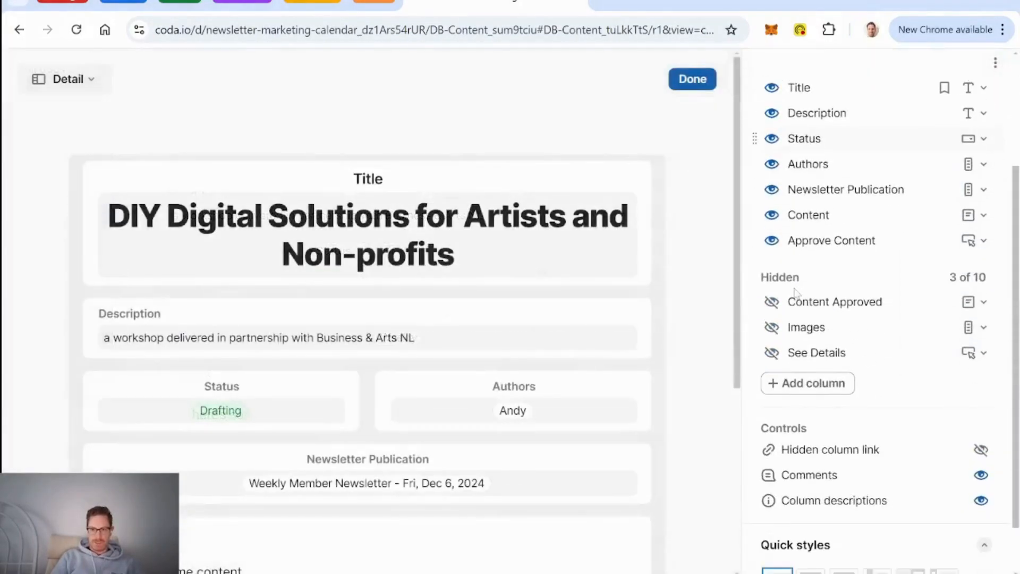
pyautogui.click(772, 327)
pyautogui.scroll(-8, 719, 329)
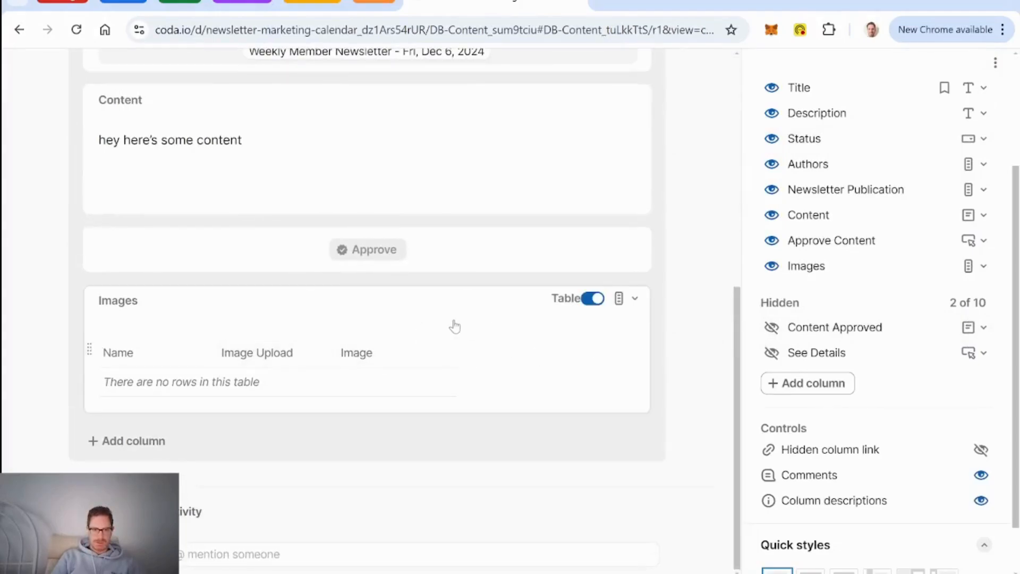
# Step: Give the Images column the formula 'Images' so it lists glass puffin and felted ship
pyautogui.click(633, 300)
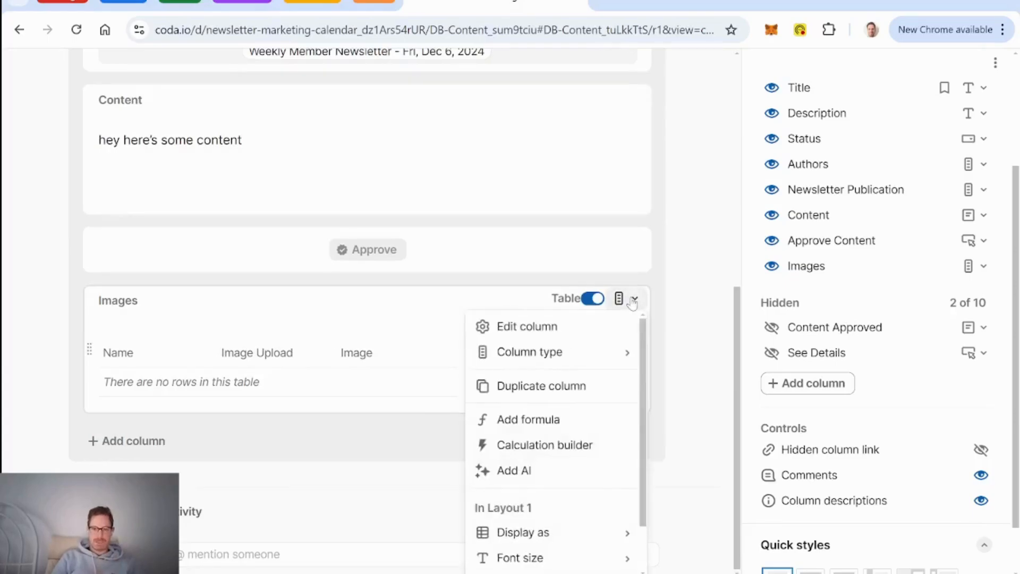
pyautogui.click(547, 425)
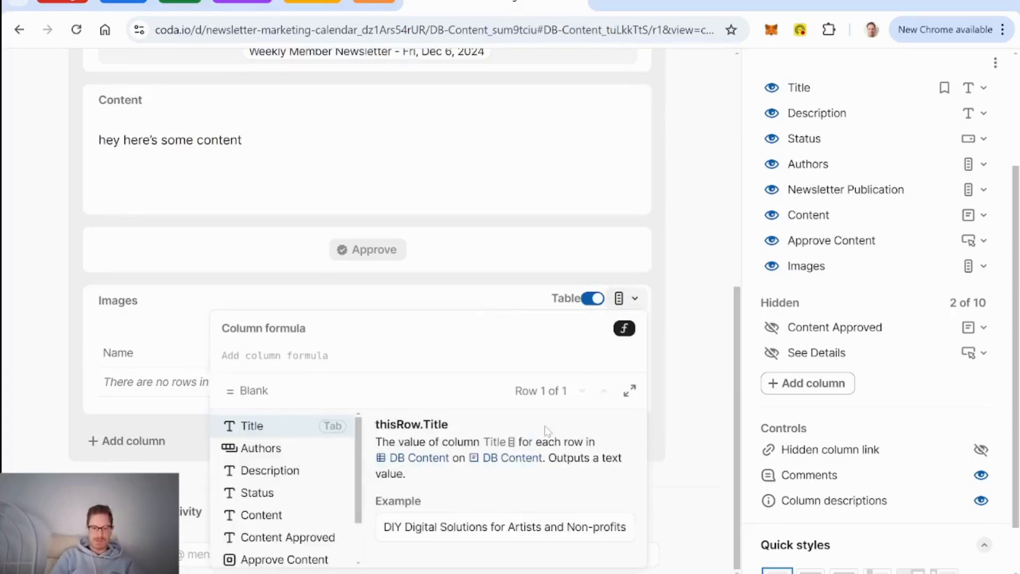
pyautogui.write('images')
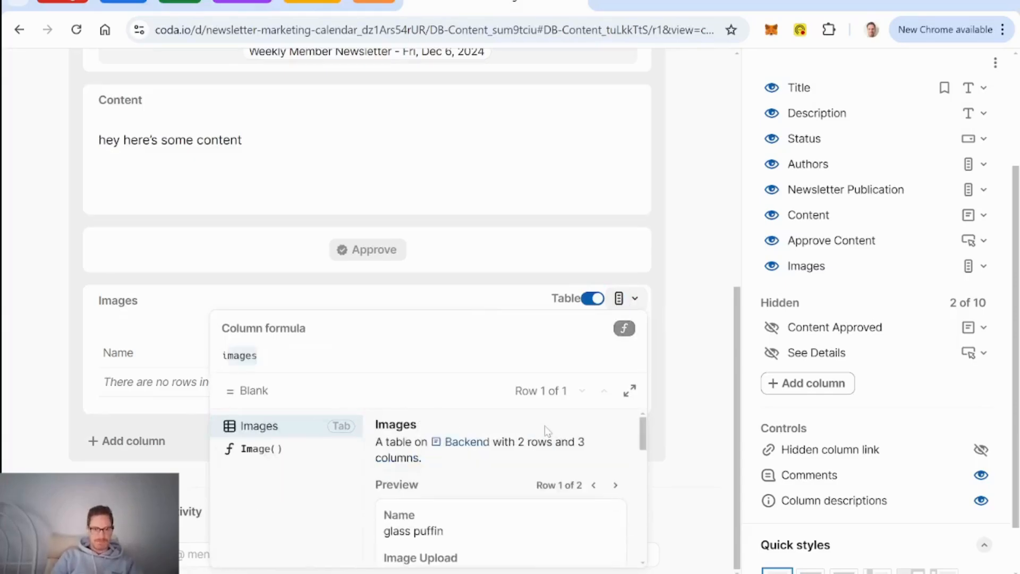
pyautogui.press('Tab')
pyautogui.press('Return')
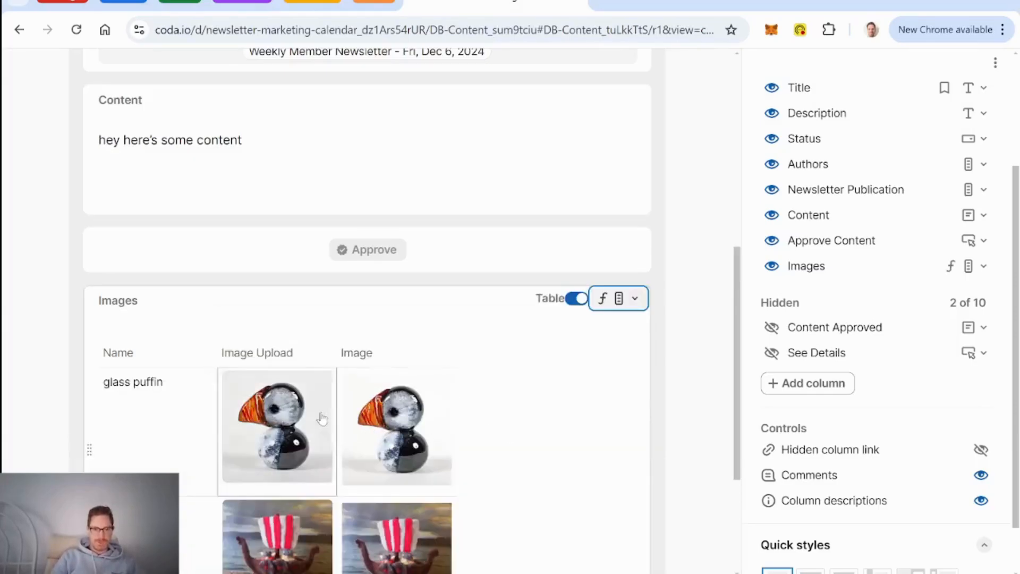
pyautogui.rightClick(283, 356)
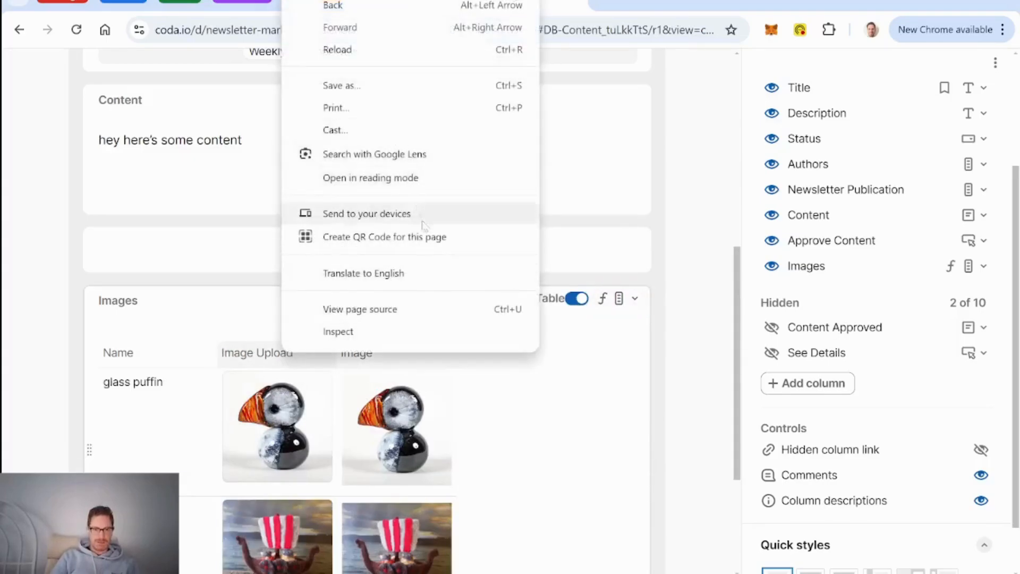
pyautogui.click(160, 326)
pyautogui.scroll(10, 648, 361)
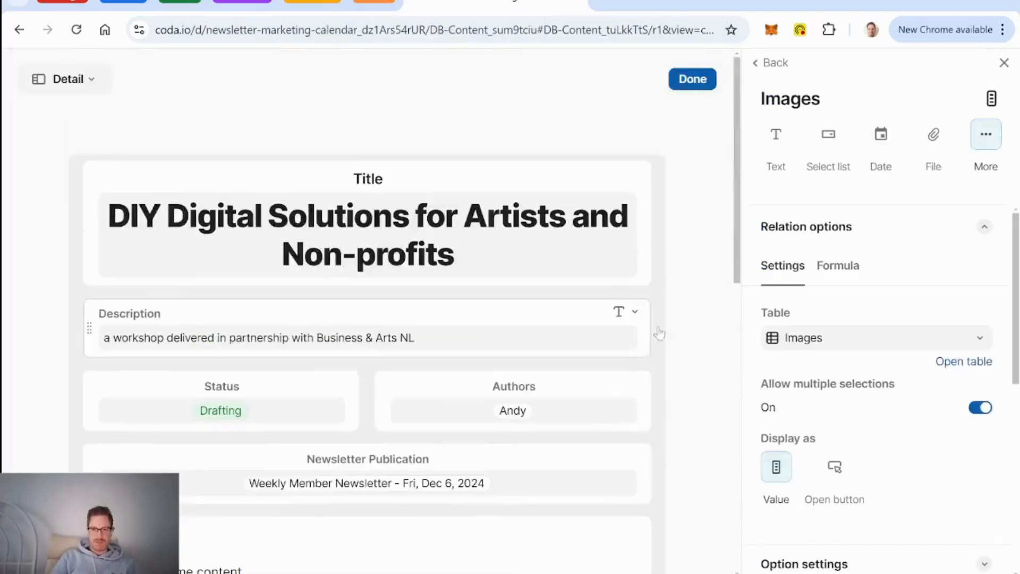
# Step: Finish the layout edit and hide the Image Upload column in the row's Images table
pyautogui.click(693, 79)
pyautogui.scroll(-10, 532, 337)
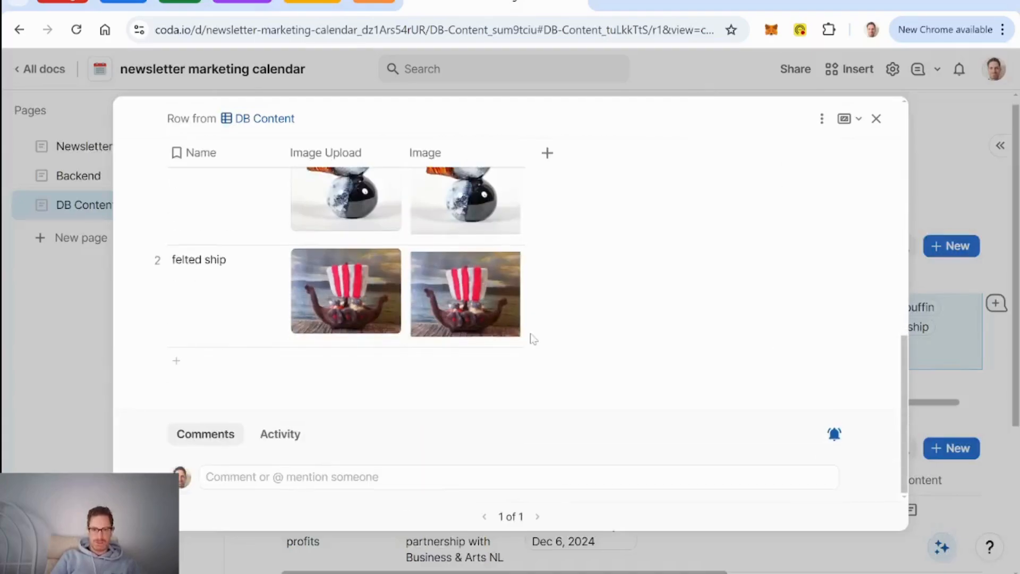
pyautogui.scroll(2, 532, 337)
pyautogui.click(329, 301)
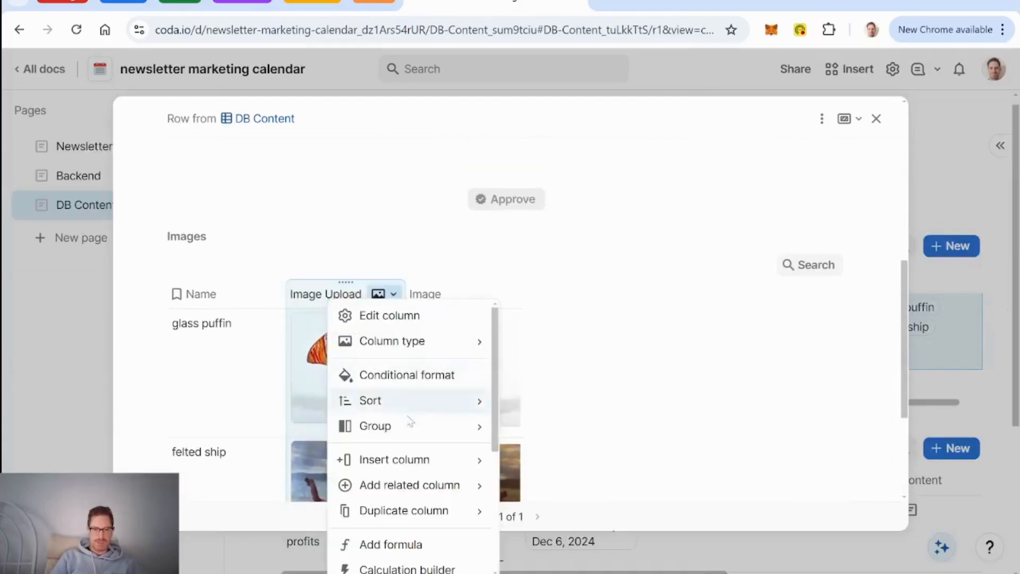
pyautogui.scroll(-4, 407, 508)
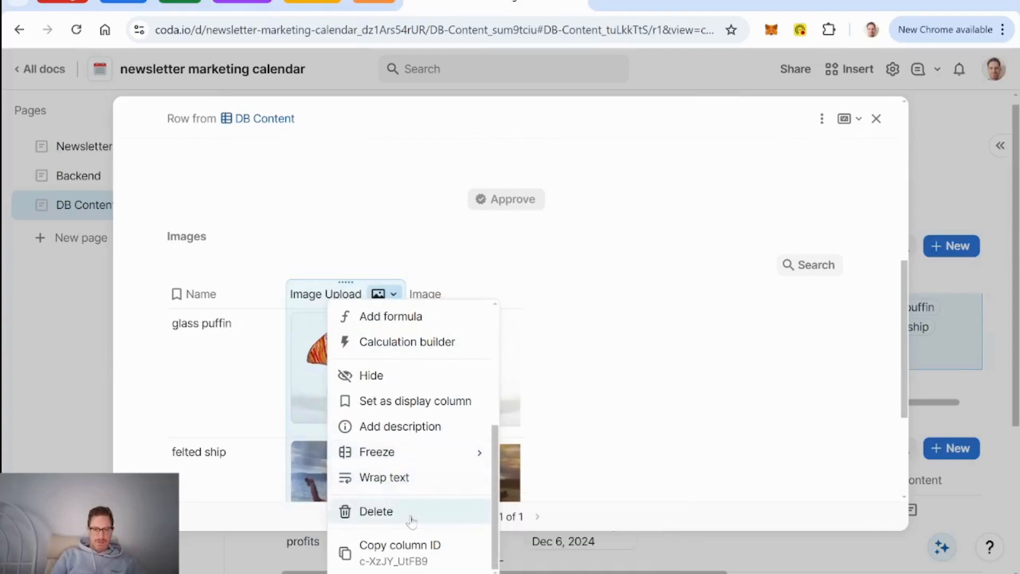
pyautogui.click(372, 376)
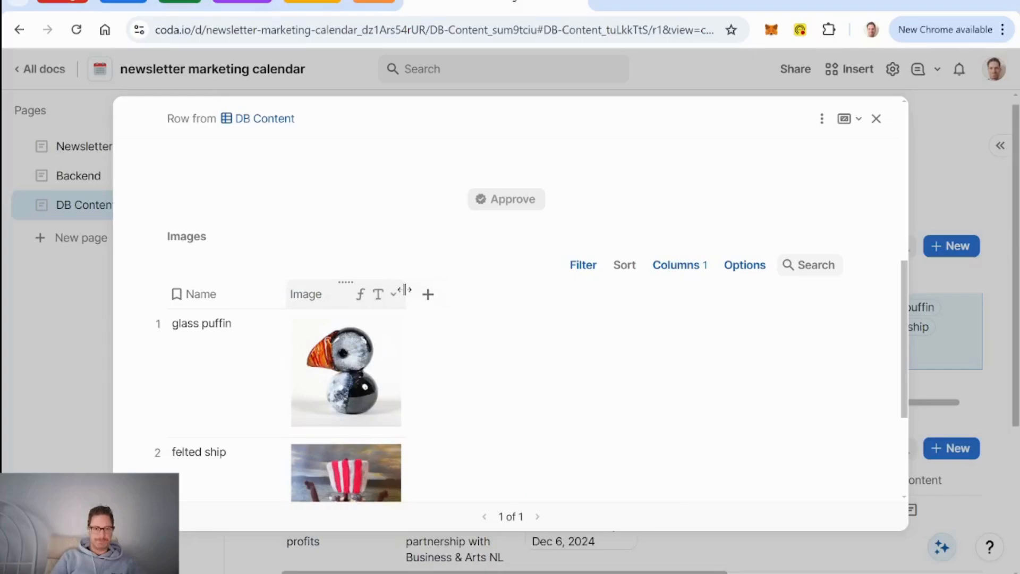
# Step: Drag the Name column wider beside the glass puffin and felted ship thumbnails
pyautogui.moveTo(286, 294); pyautogui.dragTo(314, 292)
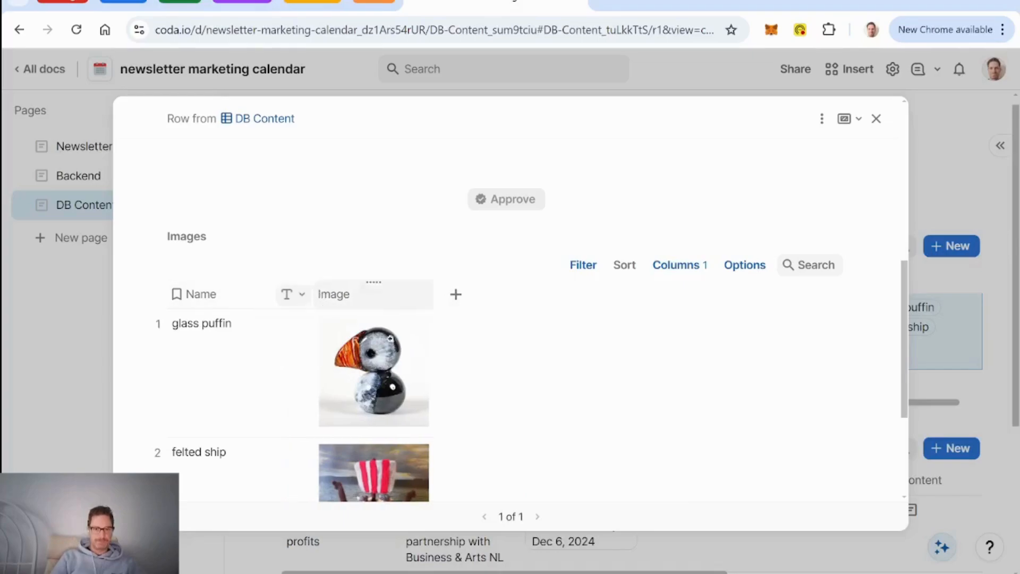
pyautogui.scroll(-3, 460, 359)
pyautogui.scroll(3, 461, 360)
pyautogui.scroll(-1, 460, 359)
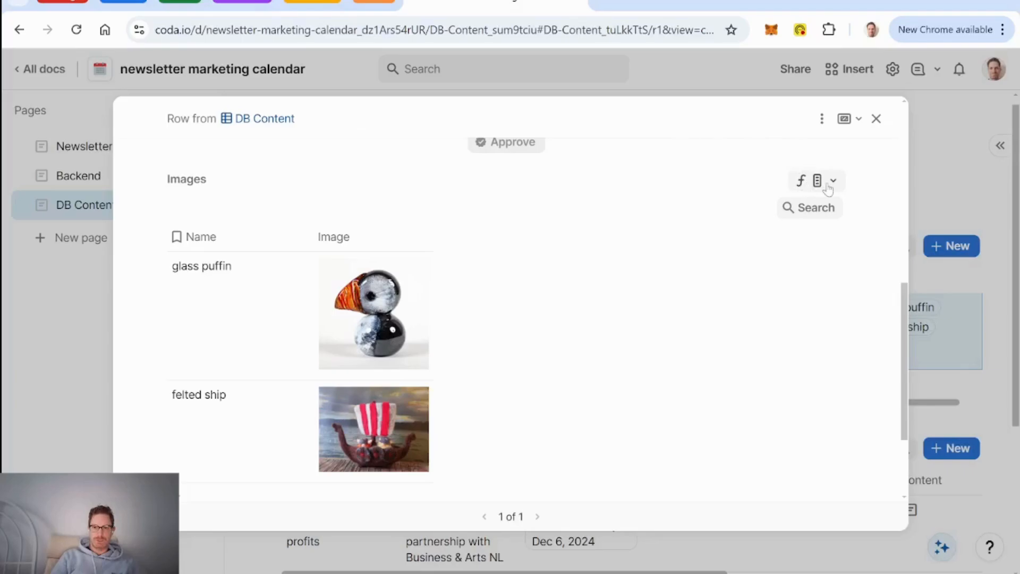
# Step: Delete the Images column's formula, leaving the row's Images table empty
pyautogui.click(831, 183)
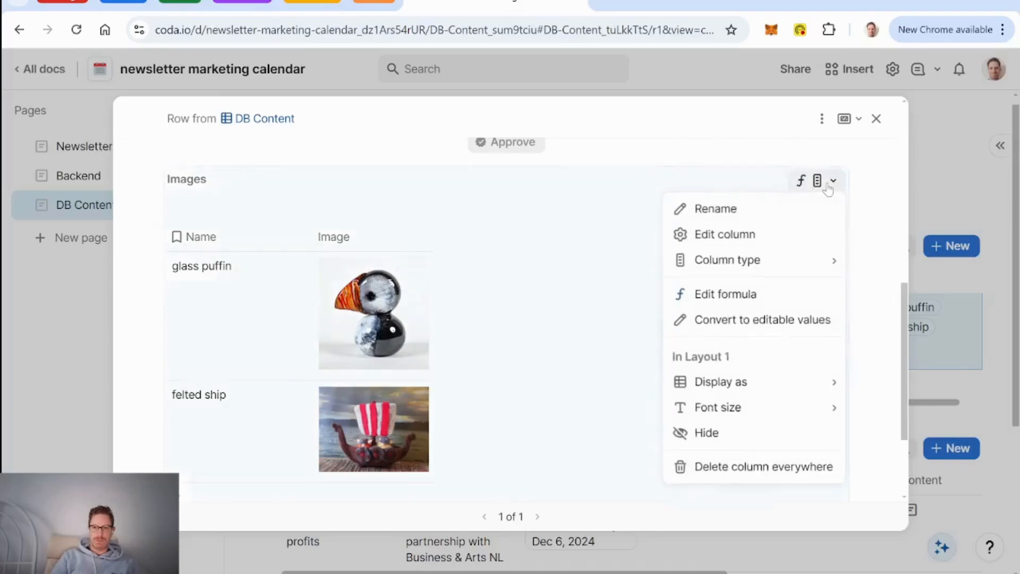
pyautogui.click(745, 301)
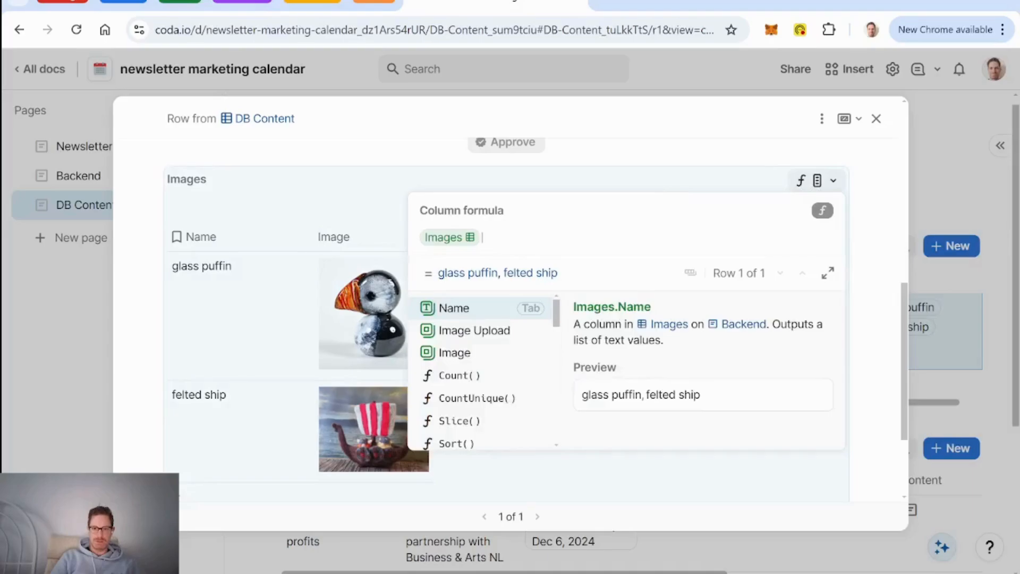
pyautogui.press('BackSpace')
pyautogui.press('BackSpace')
pyautogui.press('BackSpace')
pyautogui.press('BackSpace')
pyautogui.press('BackSpace')
pyautogui.press('BackSpace')
pyautogui.press('Return')
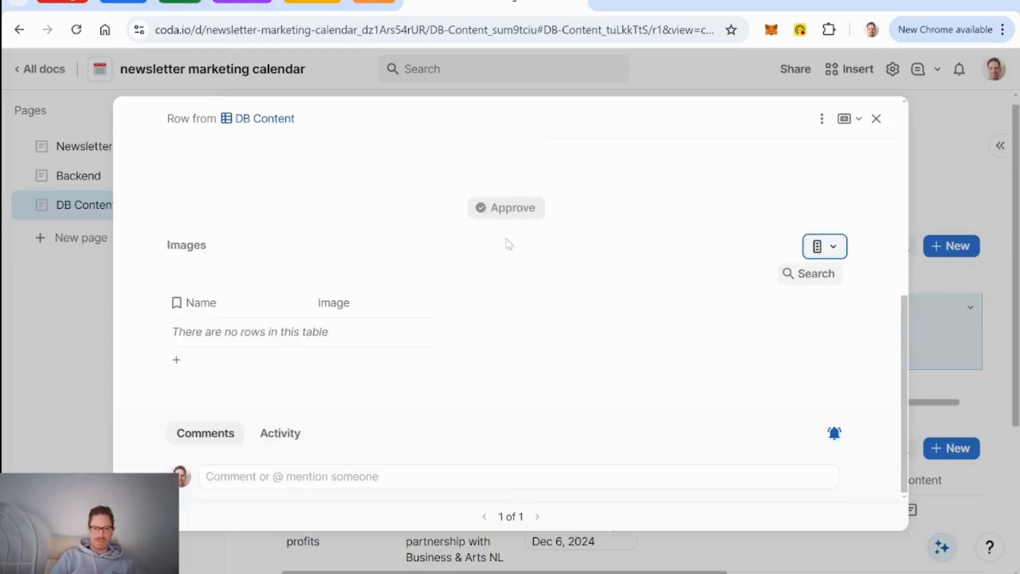
# Step: Link glass puffin into the Images table and add a new blank row
pyautogui.click(259, 363)
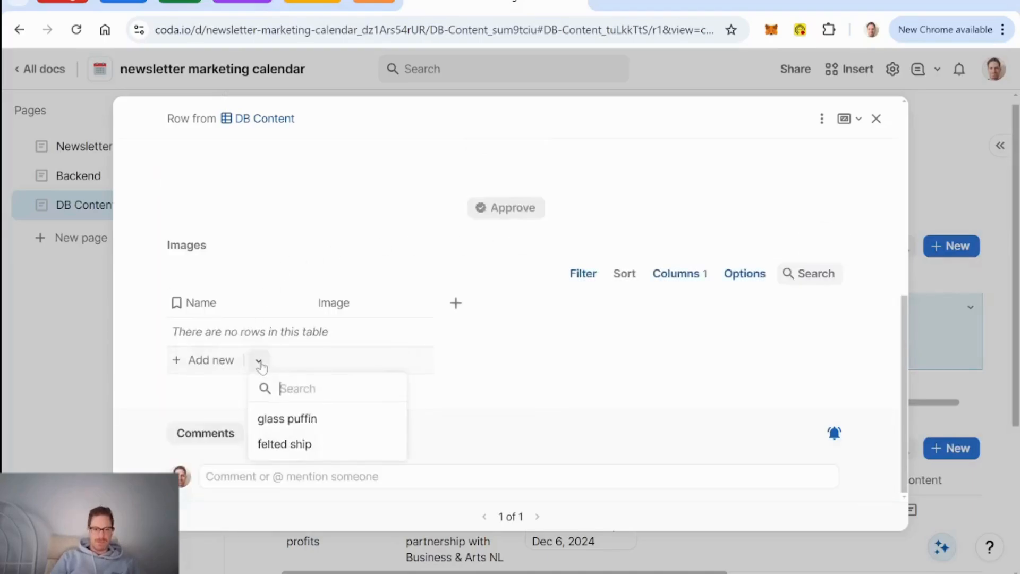
pyautogui.click(289, 419)
pyautogui.scroll(5, 508, 318)
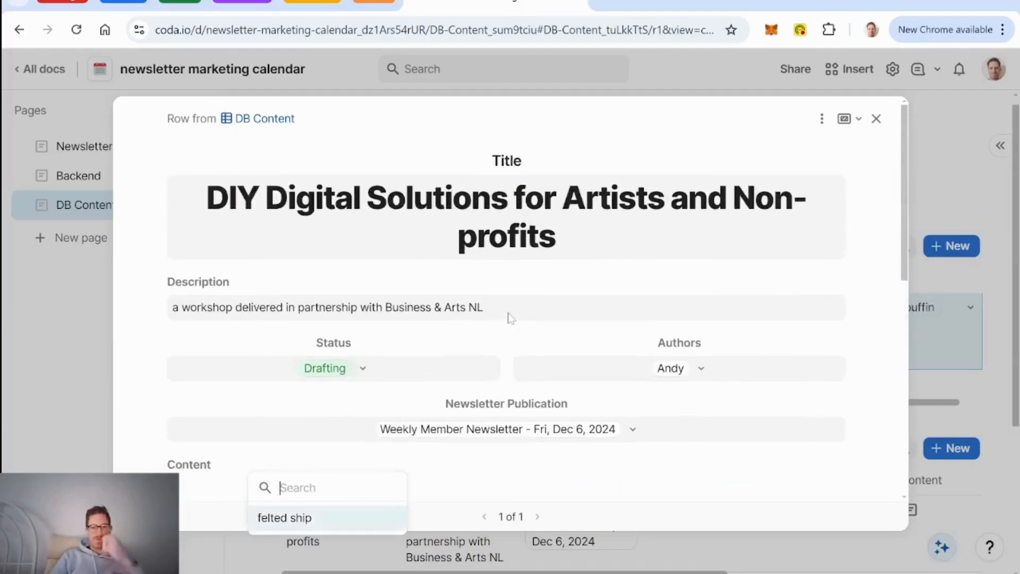
pyautogui.click(509, 314)
pyautogui.scroll(-5, 542, 261)
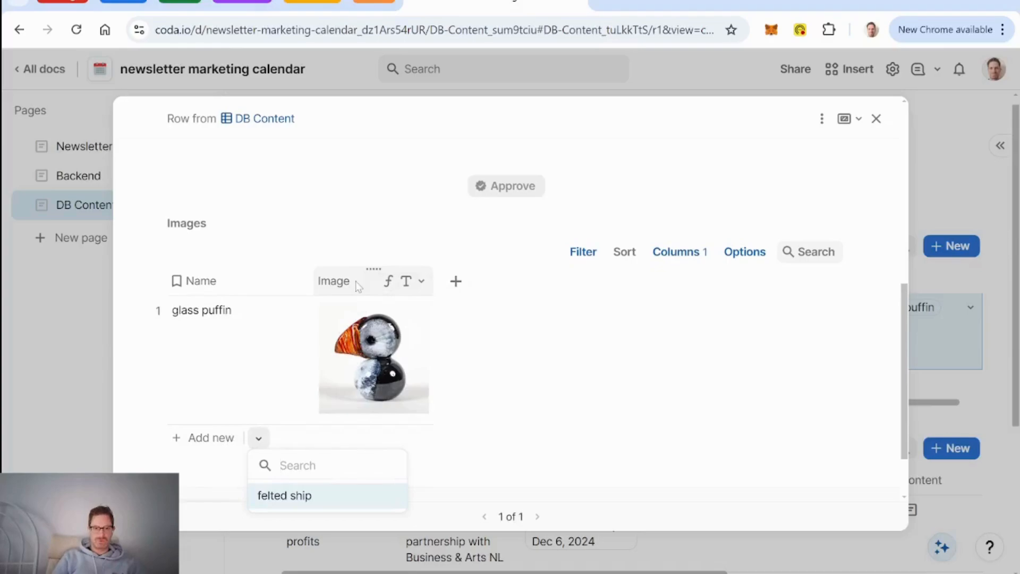
pyautogui.click(211, 439)
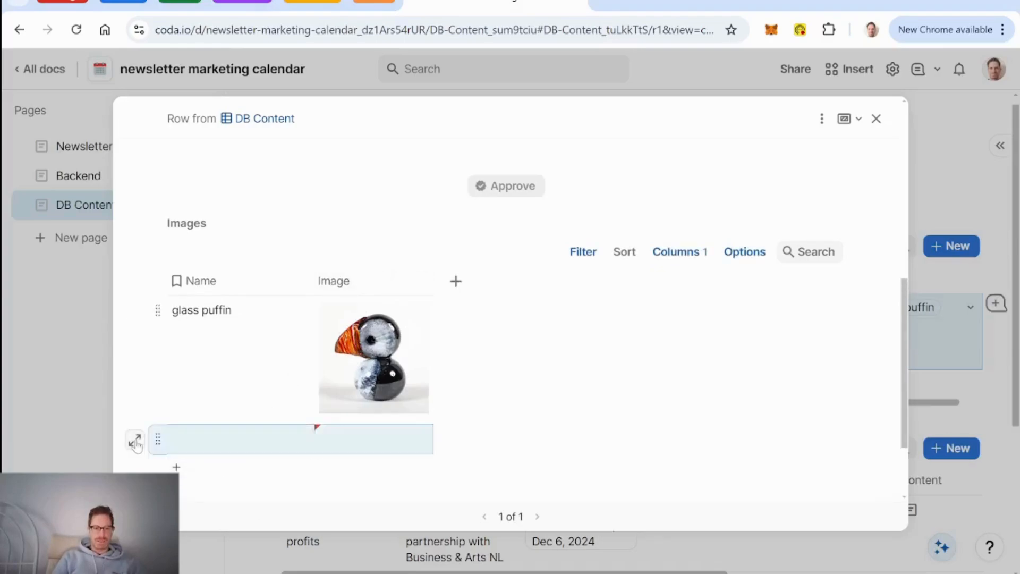
# Step: Open the new image row, show hidden columns, and upload the B&A ampersand picture
pyautogui.click(136, 441)
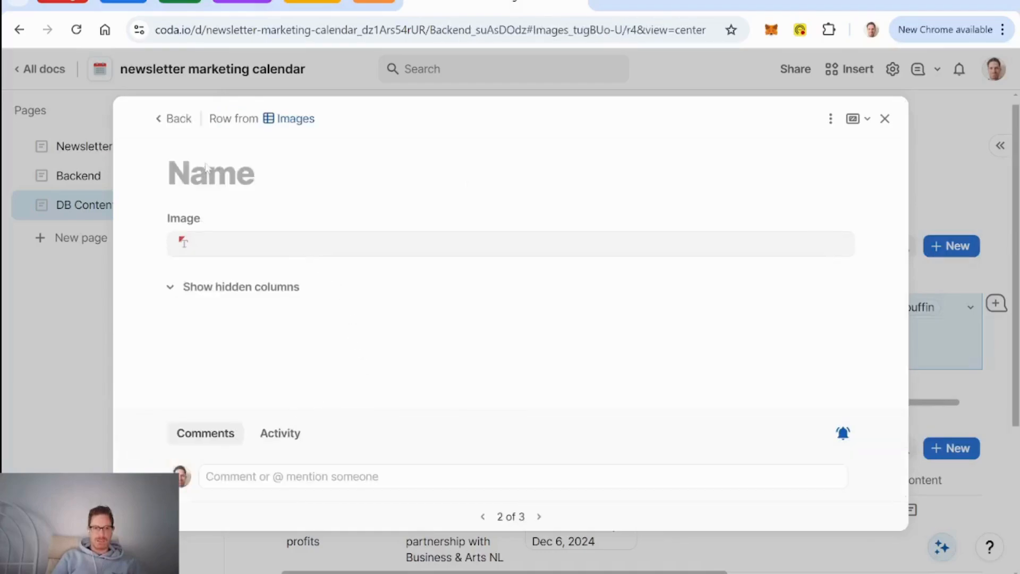
pyautogui.click(198, 287)
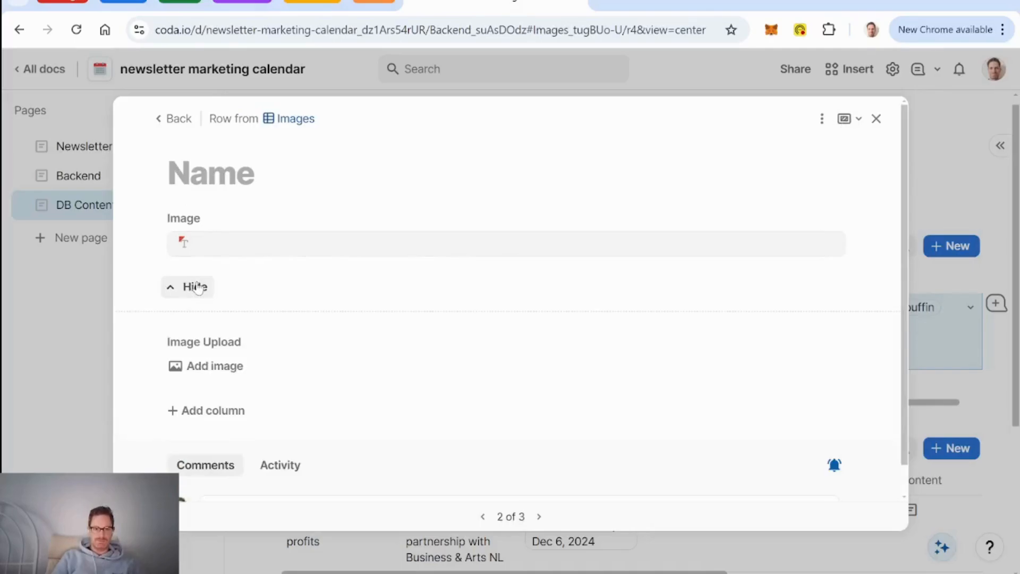
pyautogui.click(213, 372)
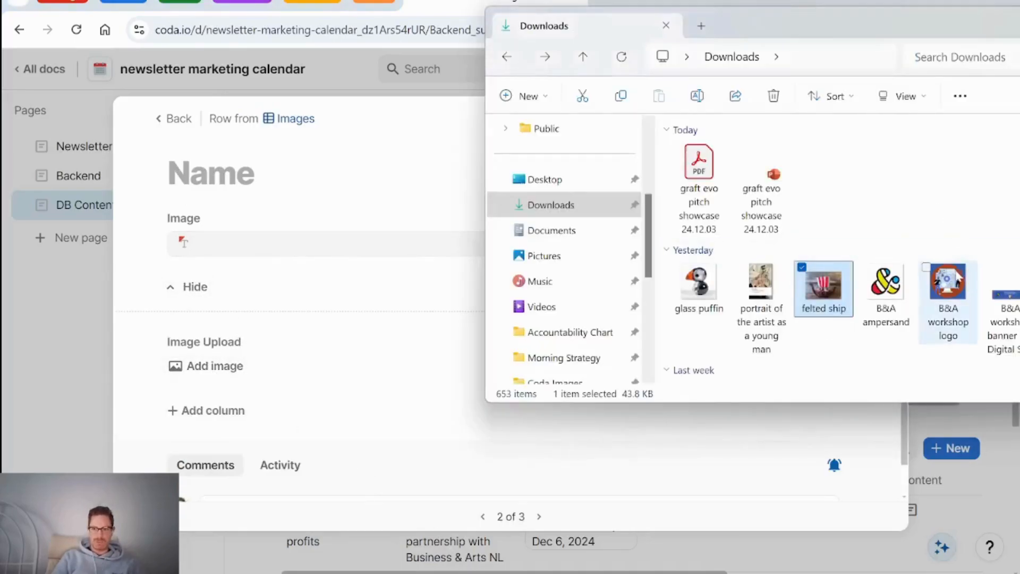
pyautogui.moveTo(883, 294); pyautogui.dragTo(223, 374)
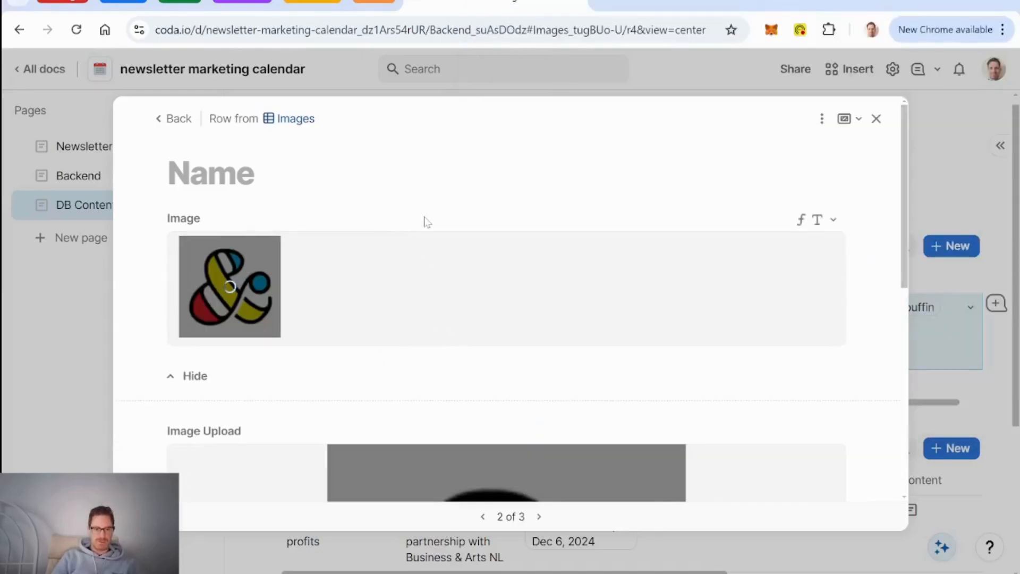
pyautogui.click(173, 118)
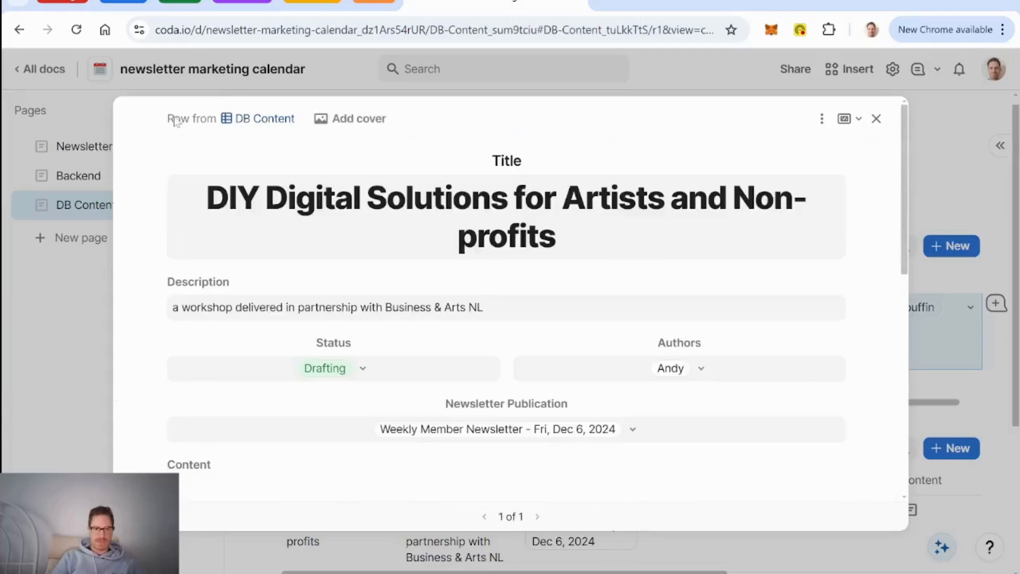
# Step: Name the new image row 'B&A logo'
pyautogui.scroll(-5, 511, 327)
pyautogui.scroll(-2, 511, 327)
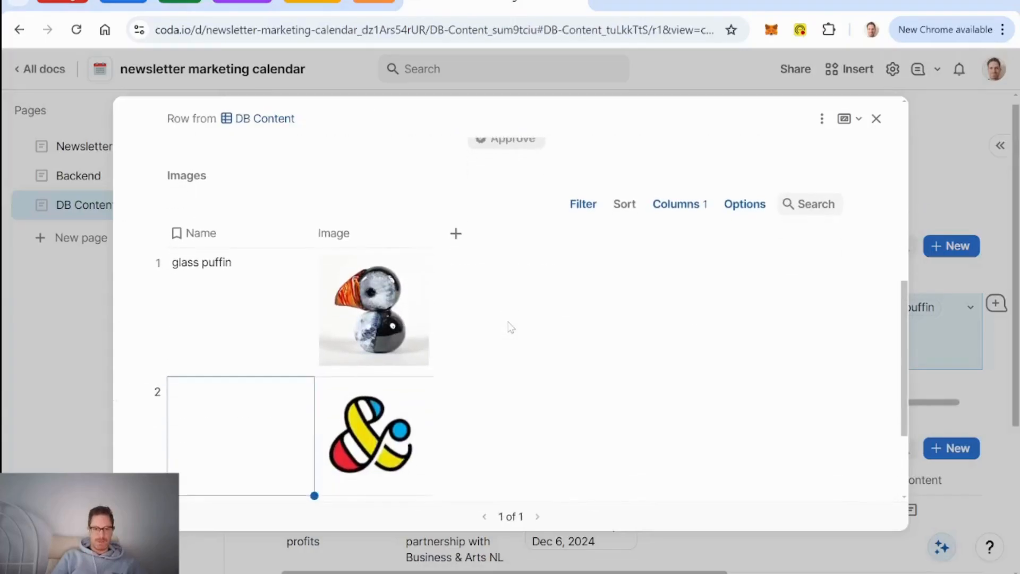
pyautogui.click(208, 424)
pyautogui.write('B&')
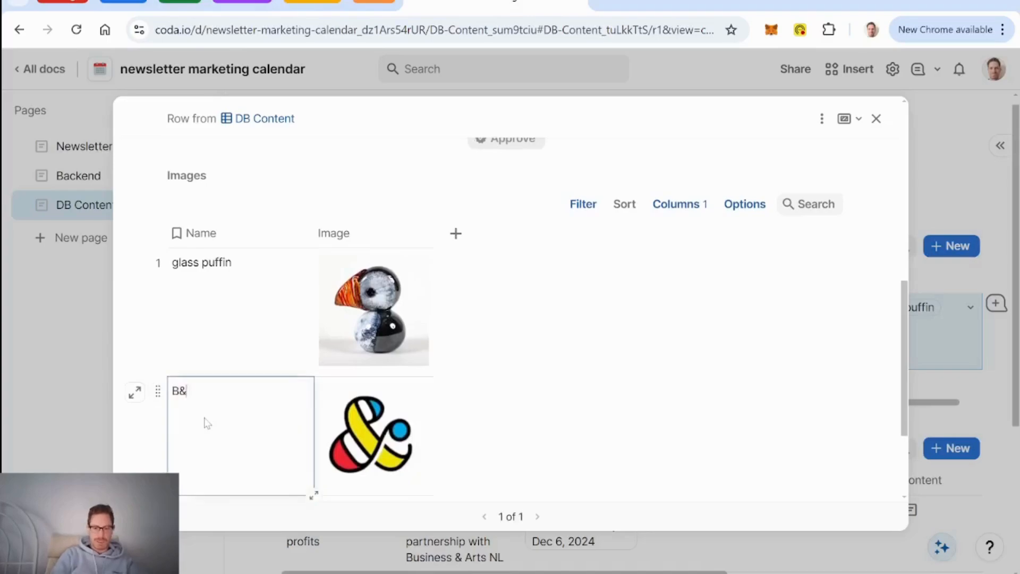
pyautogui.write('A logo')
pyautogui.click(242, 326)
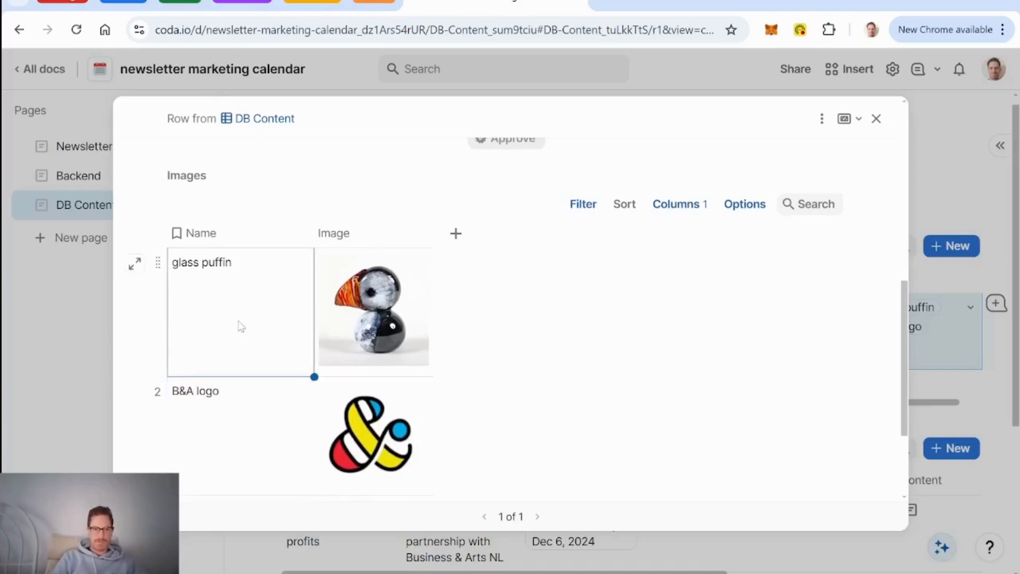
pyautogui.scroll(4, 275, 400)
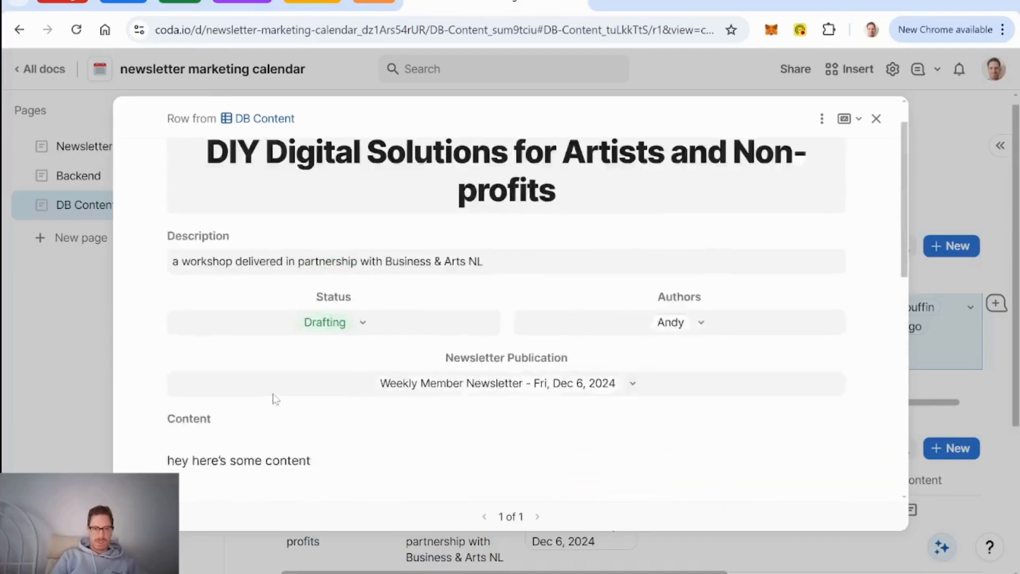
pyautogui.scroll(-4, 445, 332)
pyautogui.click(393, 323)
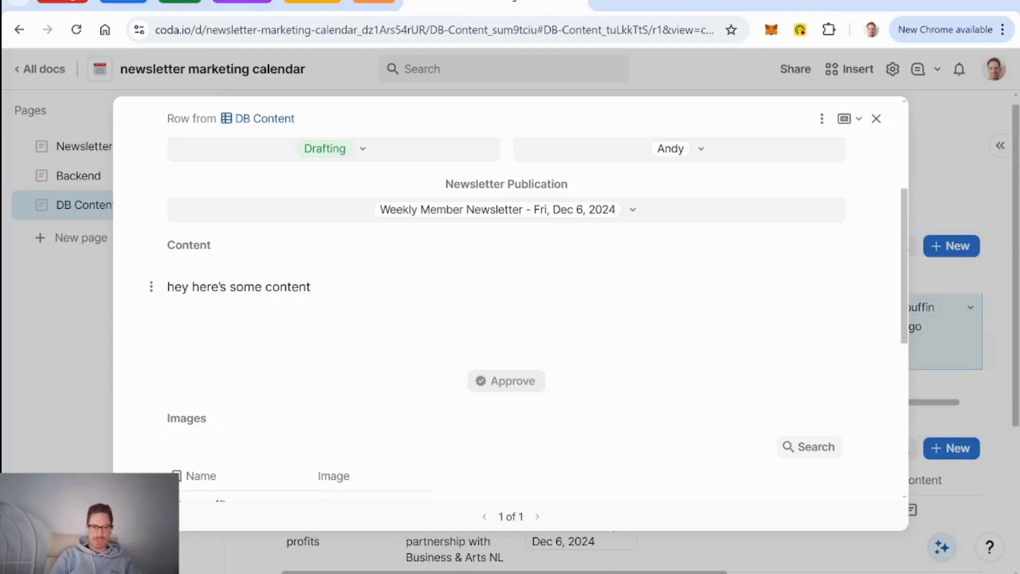
pyautogui.write('@')
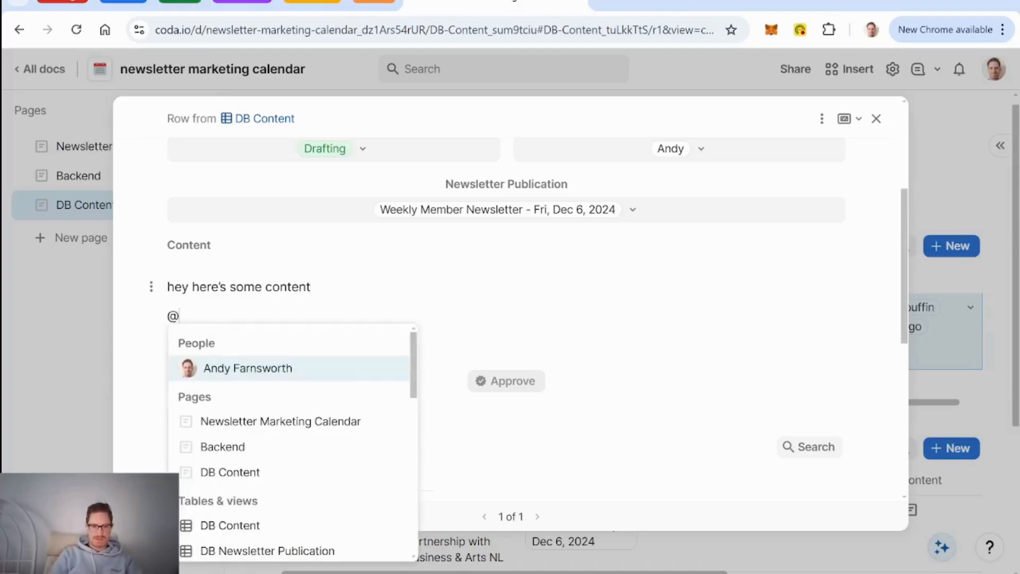
pyautogui.press('BackSpace')
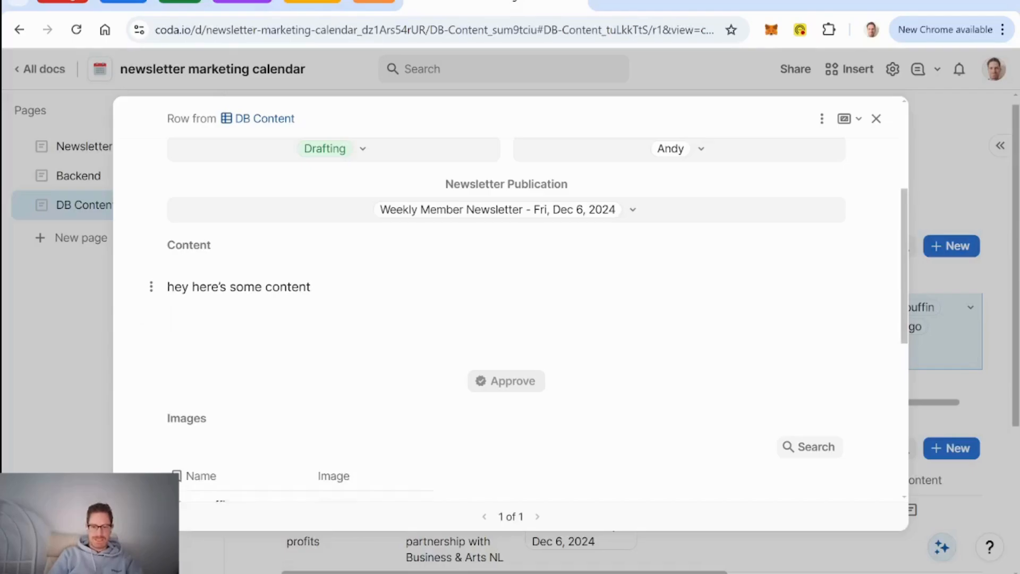
pyautogui.press('=')
pyautogui.write('@glass puffin')
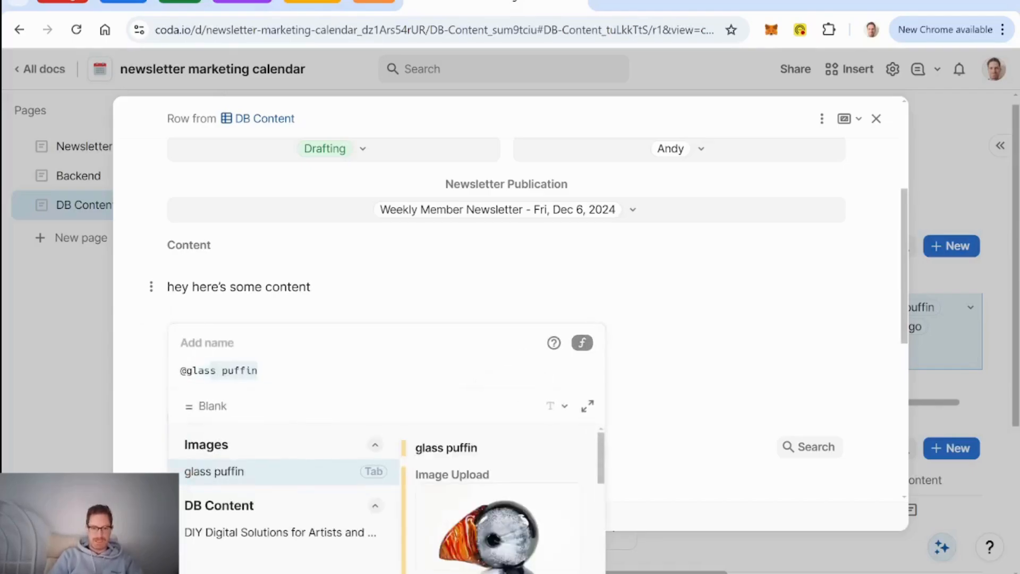
pyautogui.press('Tab')
pyautogui.write('.image')
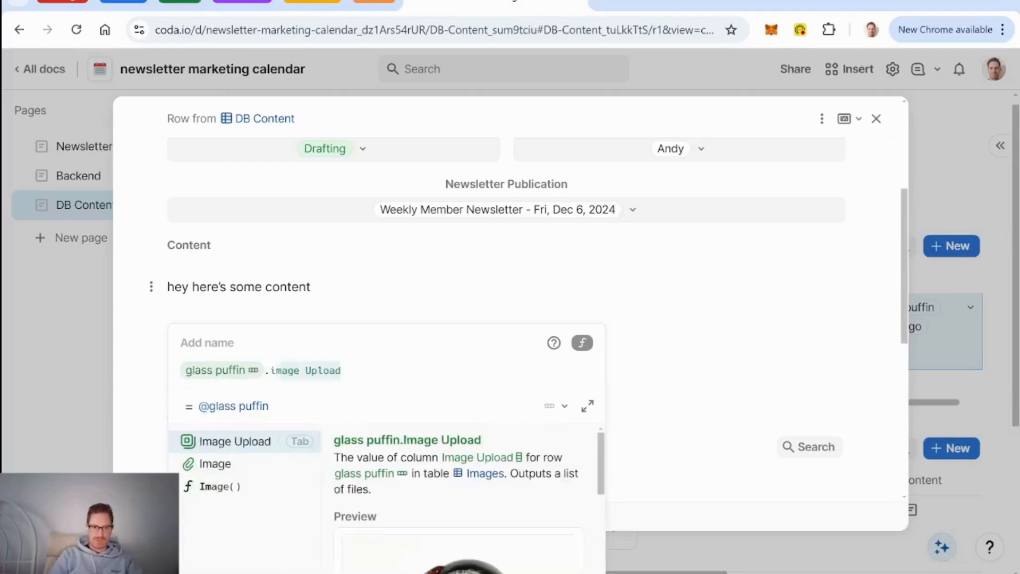
pyautogui.press('Tab')
pyautogui.press('Return')
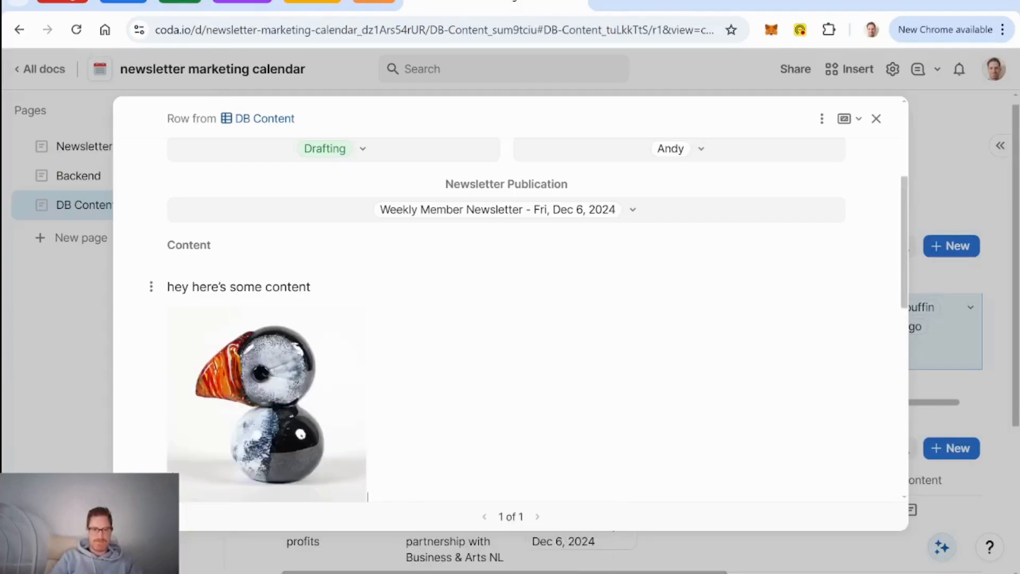
# Step: Arrange the puffin image and 'hey here's some content' text into two resized columns
pyautogui.moveTo(152, 314); pyautogui.dragTo(865, 288)
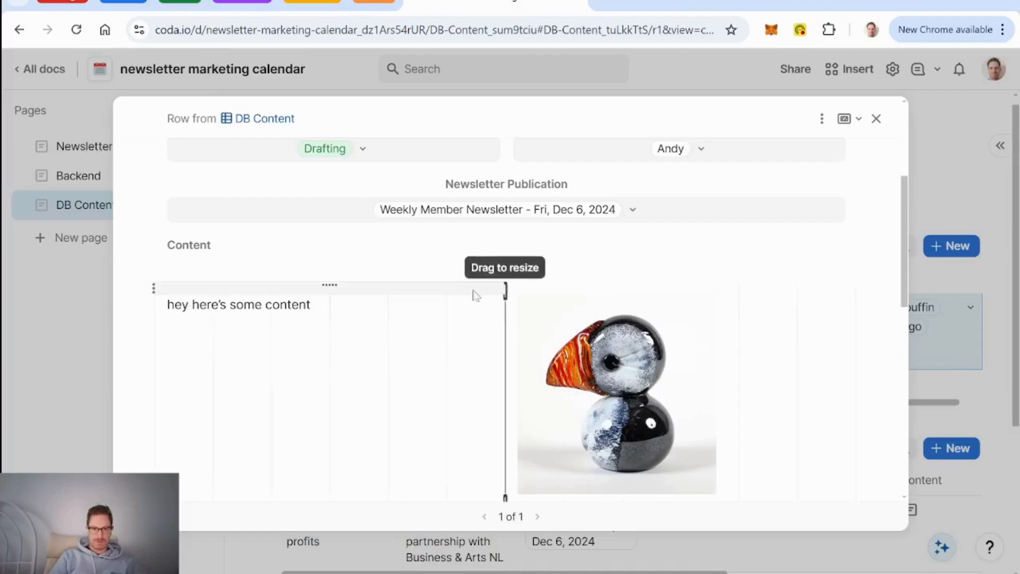
pyautogui.moveTo(504, 289); pyautogui.dragTo(392, 290)
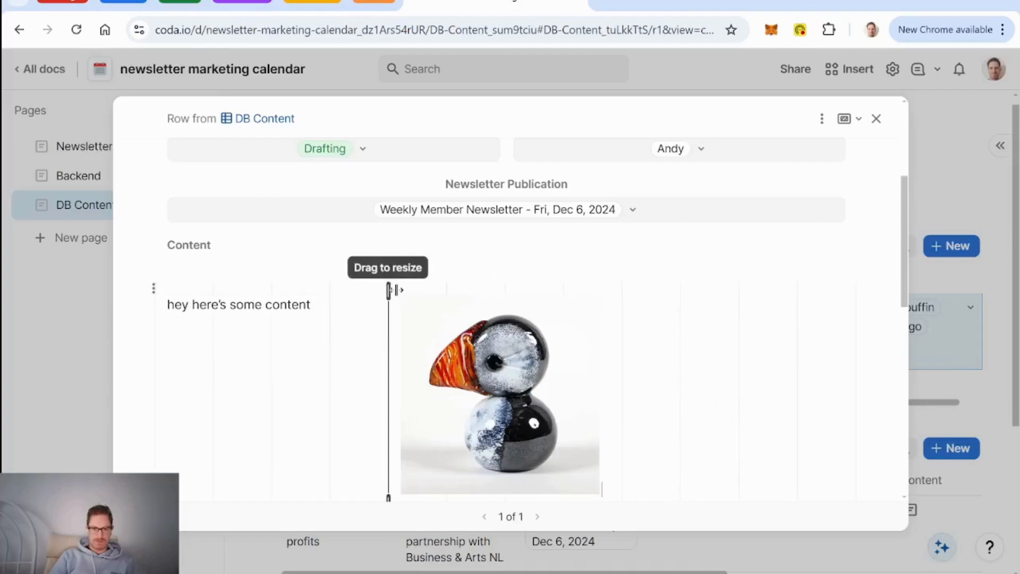
pyautogui.moveTo(382, 293); pyautogui.dragTo(336, 293)
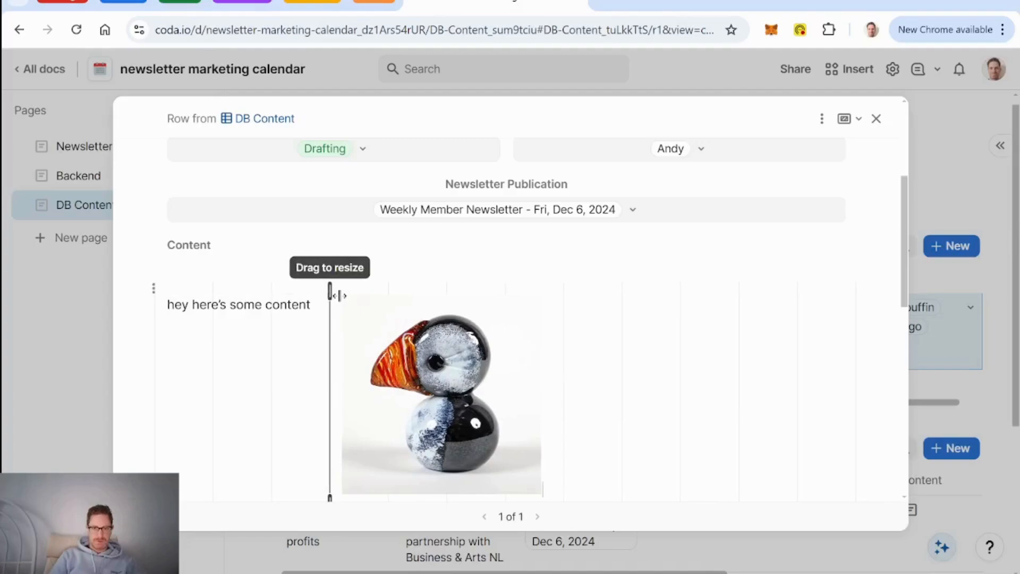
pyautogui.moveTo(157, 305); pyautogui.dragTo(872, 330)
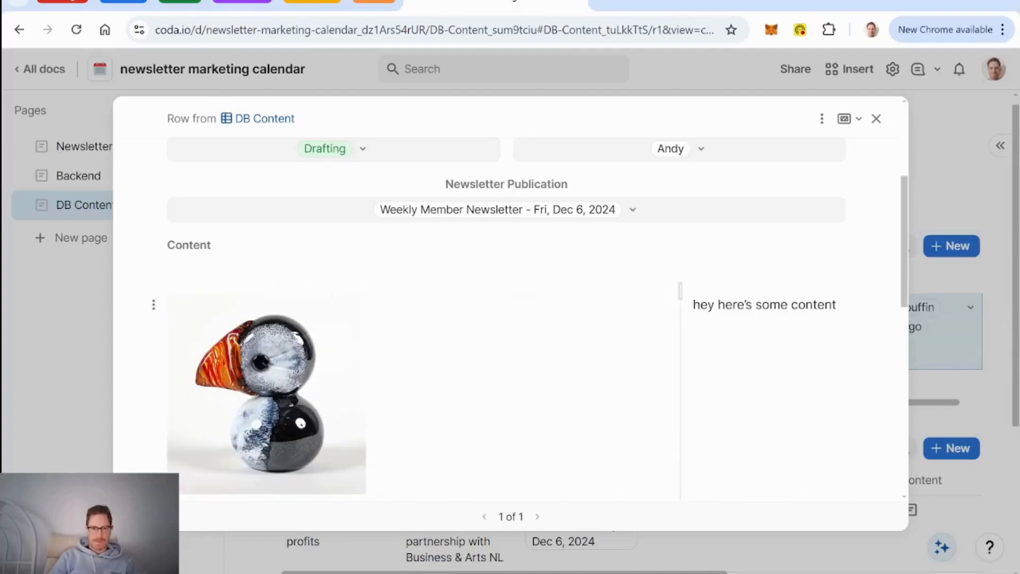
pyautogui.scroll(-1, 507, 319)
pyautogui.moveTo(676, 260); pyautogui.dragTo(447, 253)
pyautogui.scroll(-2, 446, 276)
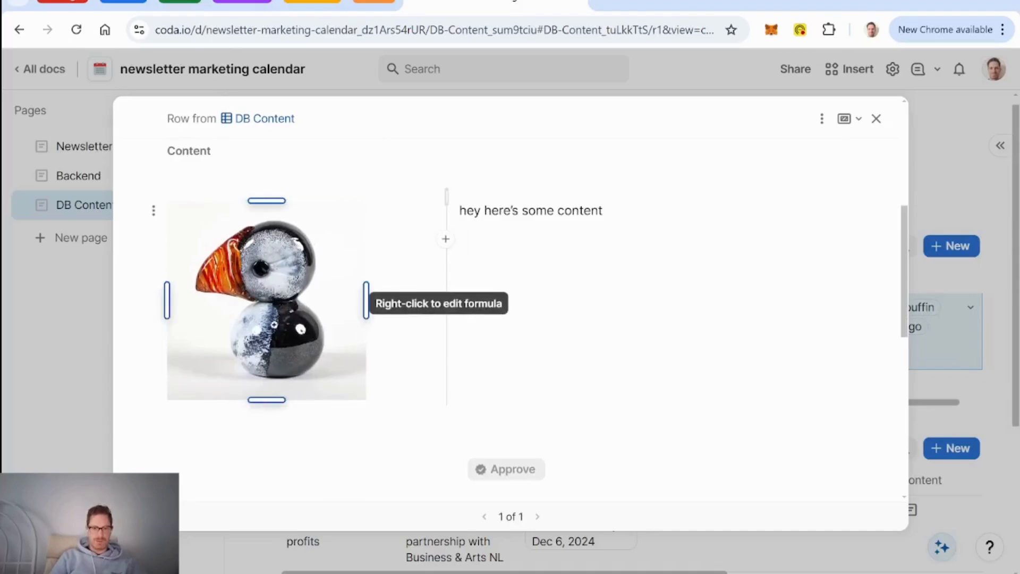
pyautogui.rightClick(278, 325)
pyautogui.press('Escape')
pyautogui.scroll(-7, 577, 343)
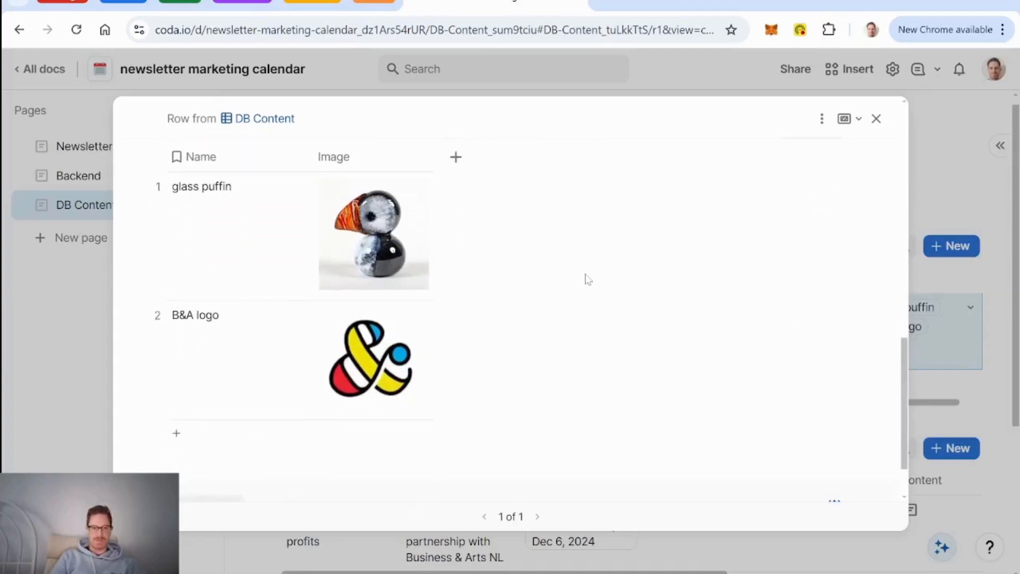
# Step: Add an empty line below the puffin image, review the row, and close the row details
pyautogui.scroll(7, 587, 279)
pyautogui.click(168, 386)
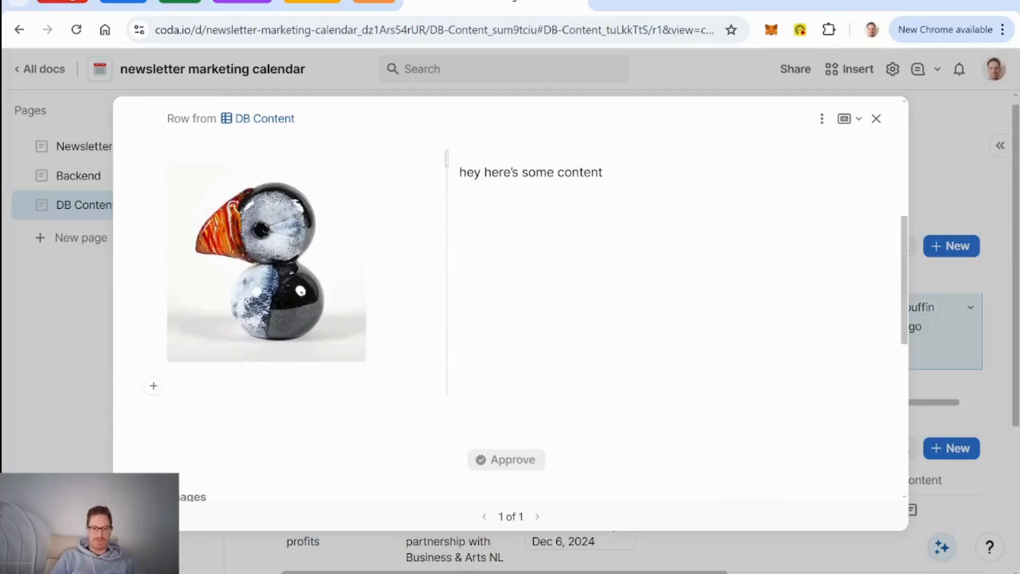
pyautogui.scroll(4, 662, 338)
pyautogui.scroll(-3, 662, 338)
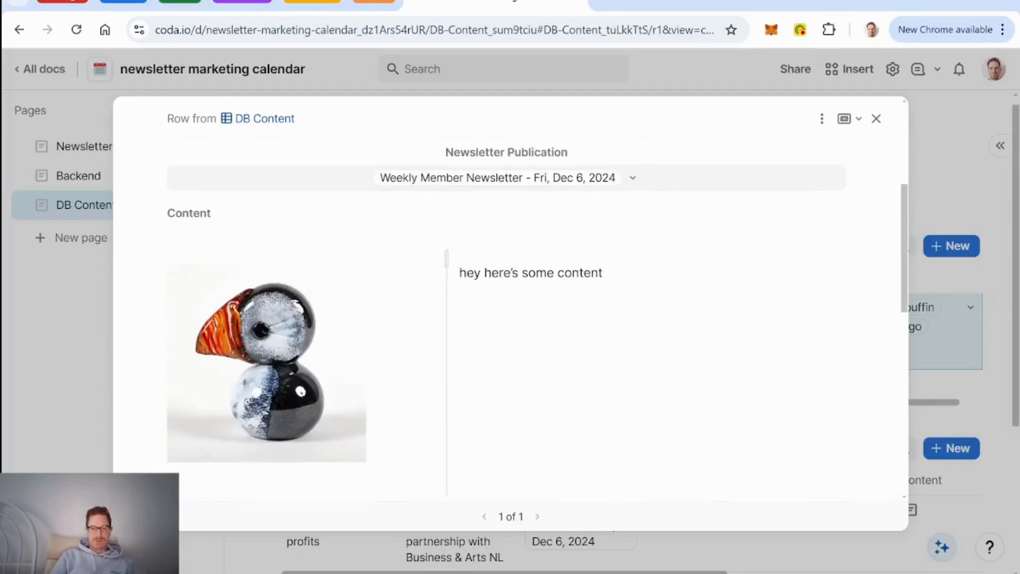
pyautogui.scroll(5, 661, 338)
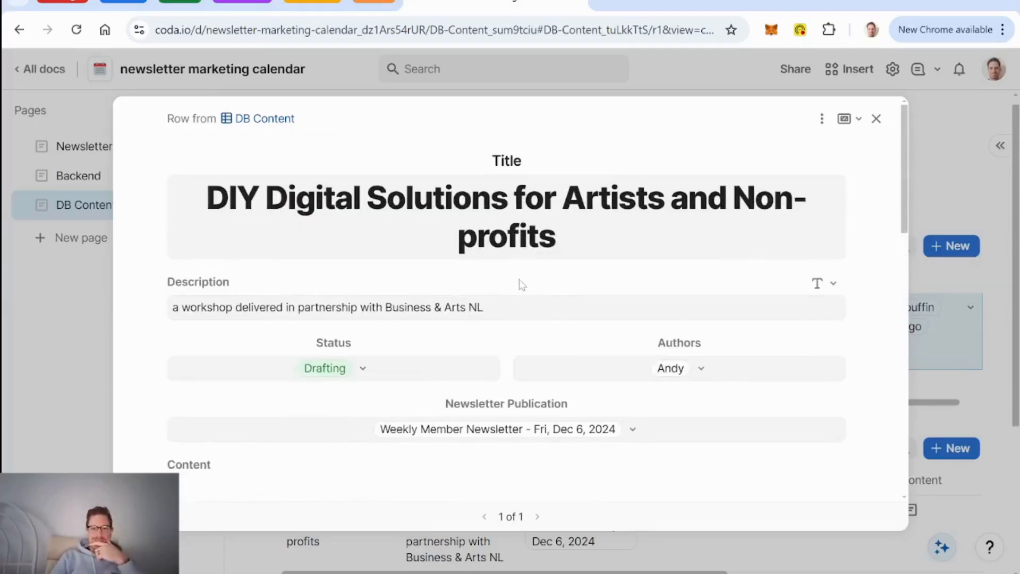
pyautogui.scroll(-10, 521, 284)
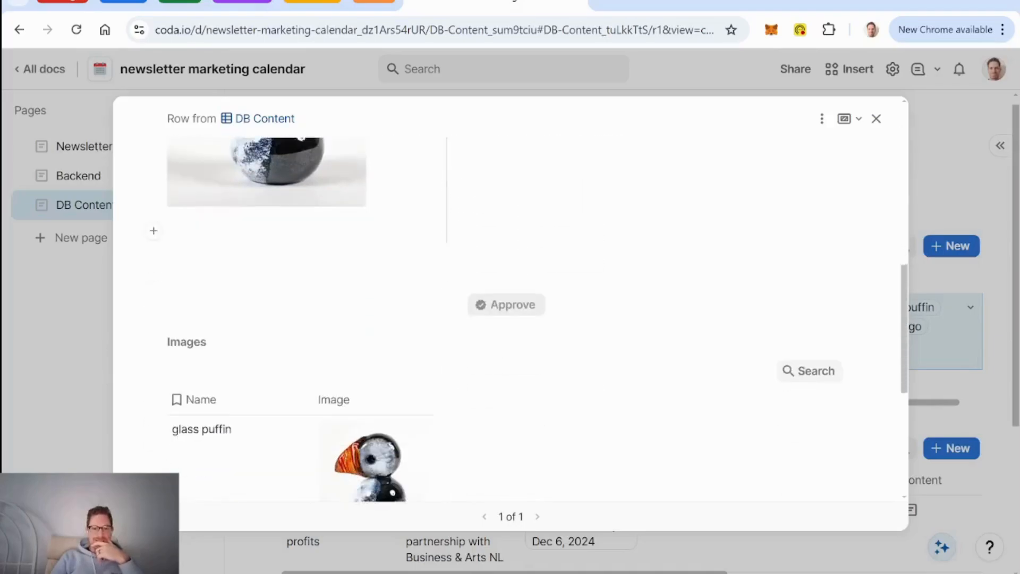
pyautogui.scroll(2, 886, 119)
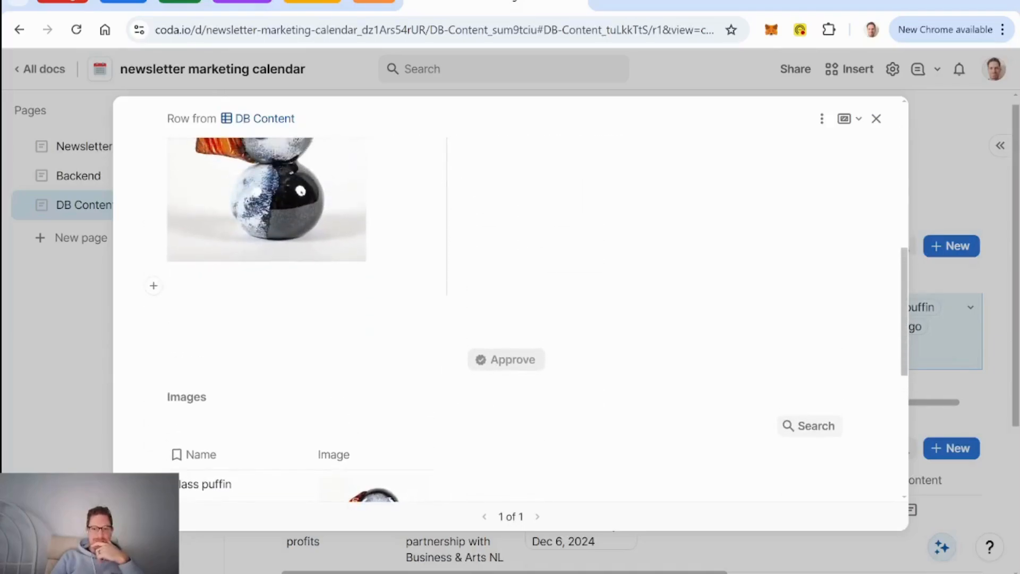
pyautogui.click(877, 118)
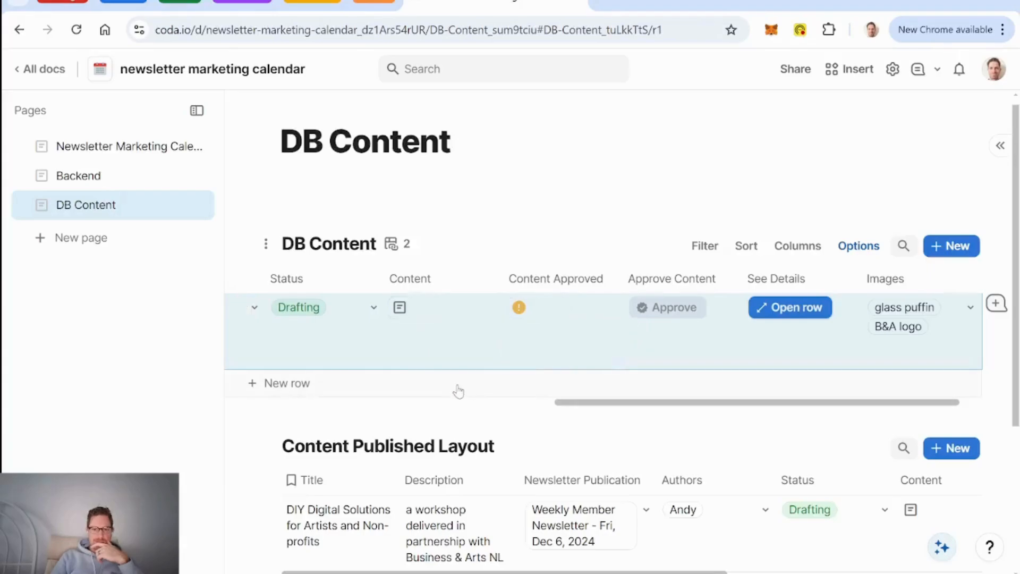
# Step: Clear the See Details button's 'Open row' label and set its icon to a magnifier
pyautogui.click(793, 313)
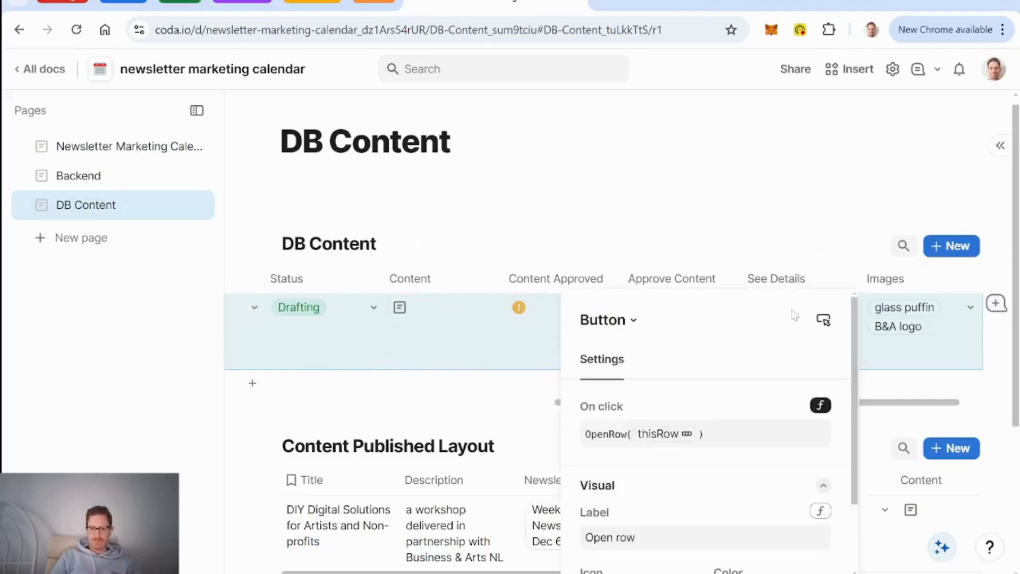
pyautogui.scroll(-2, 717, 390)
pyautogui.click(671, 447)
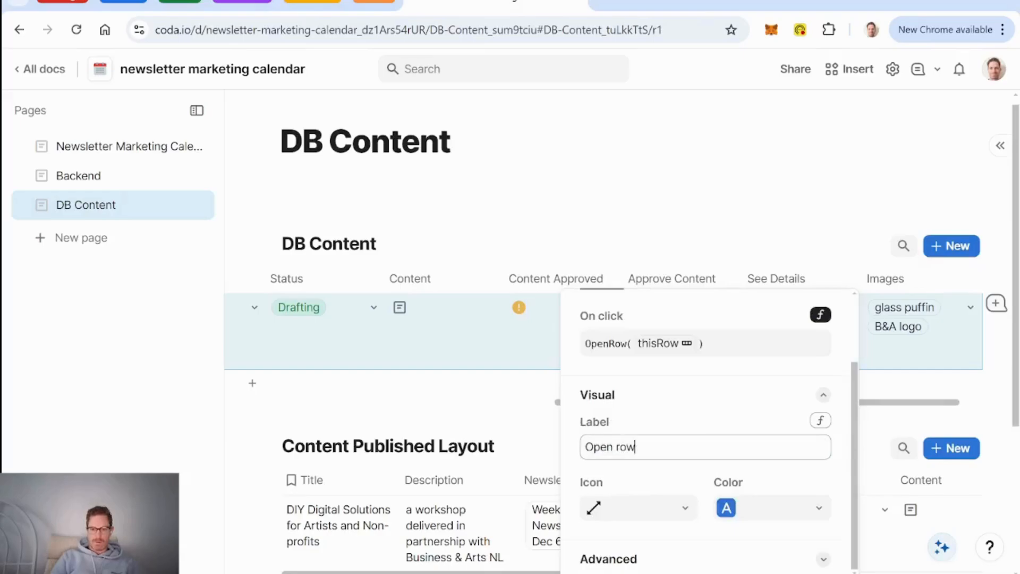
pyautogui.press('BackSpace')
pyautogui.press('BackSpace')
pyautogui.press('BackSpace')
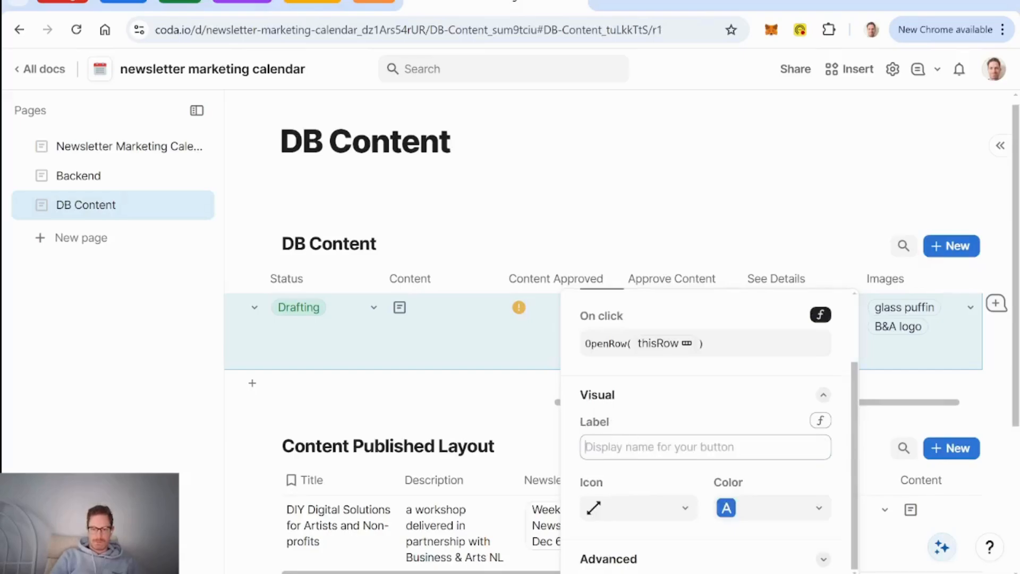
pyautogui.click(690, 509)
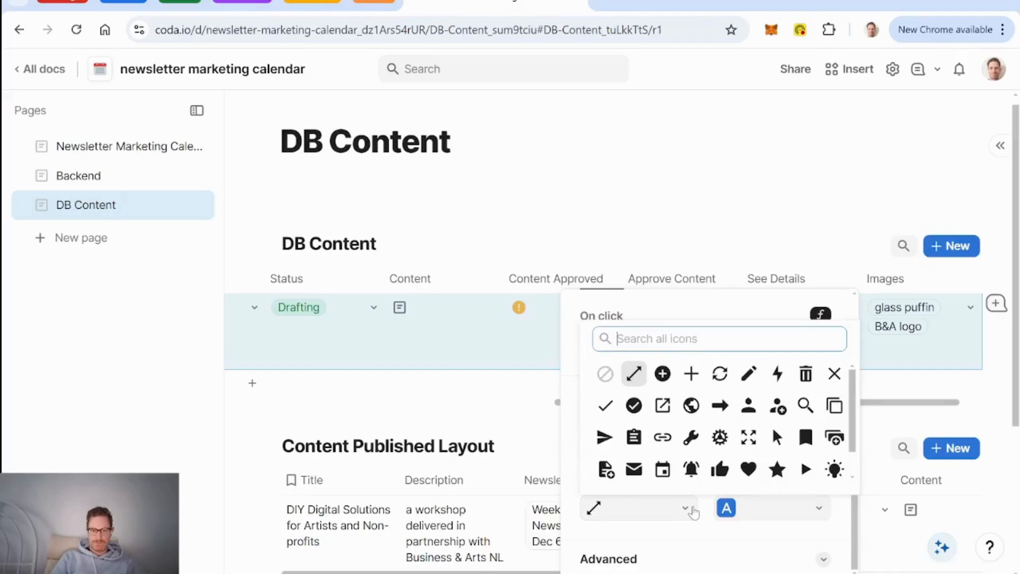
pyautogui.write('magnify')
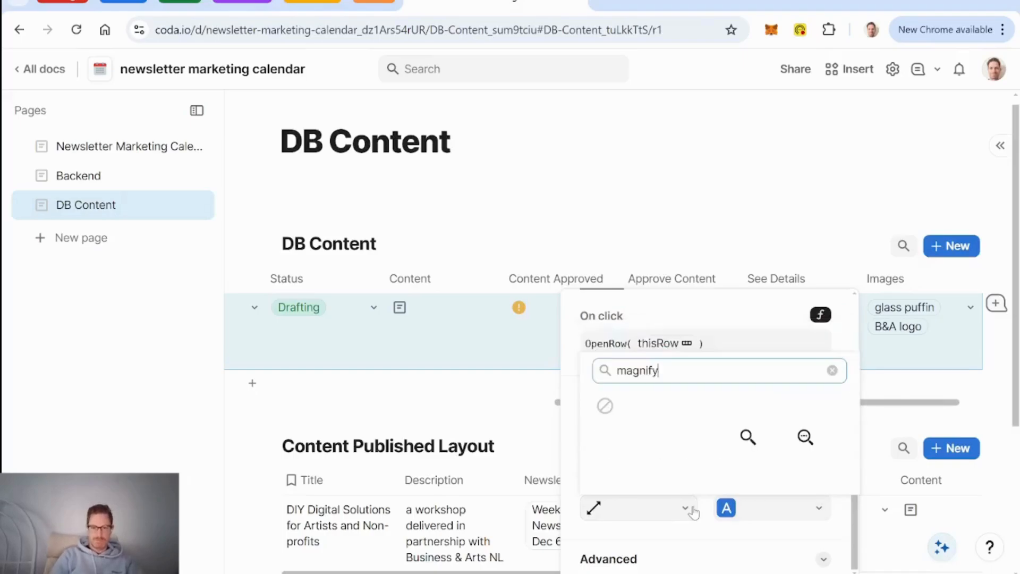
pyautogui.click(804, 437)
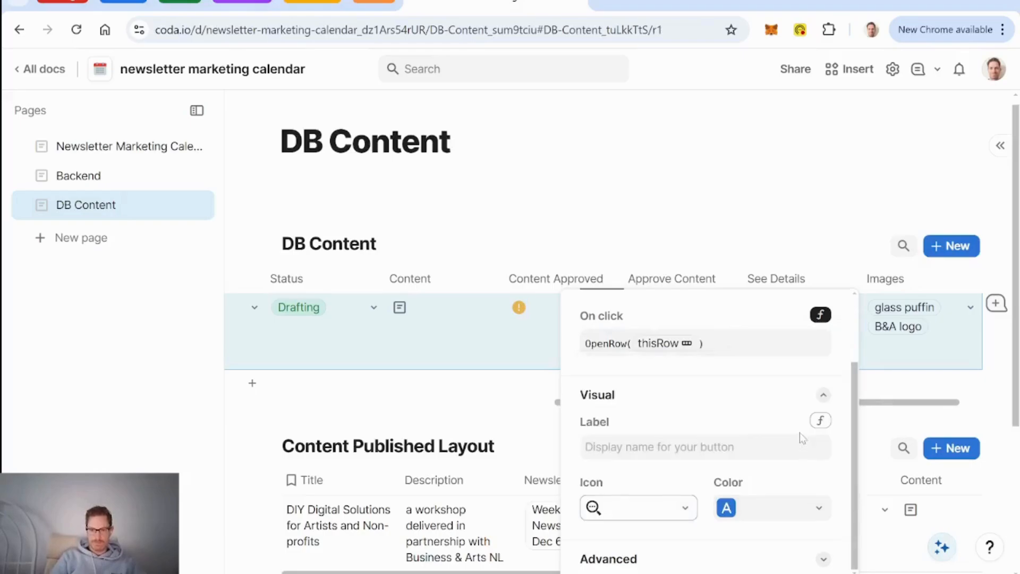
pyautogui.click(776, 280)
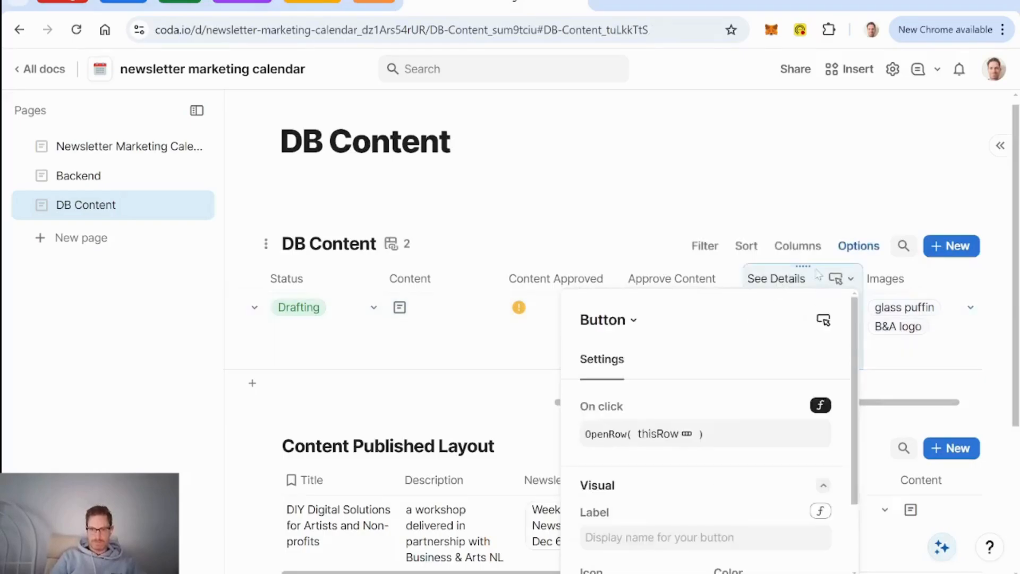
pyautogui.click(670, 280)
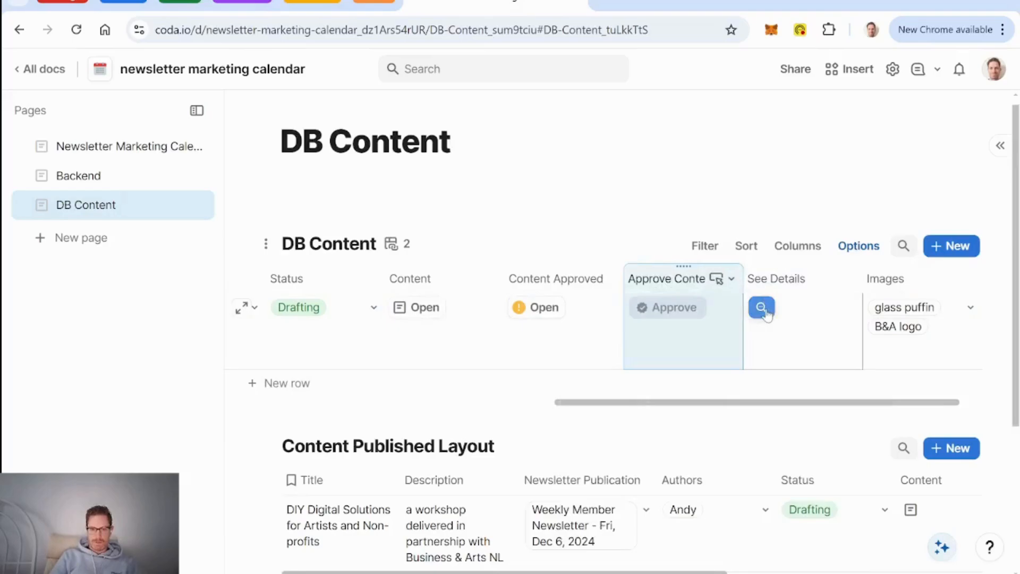
# Step: Open the DIY Digital Solutions row and apply Layout 1 to its details
pyautogui.scroll(-3, 392, 542)
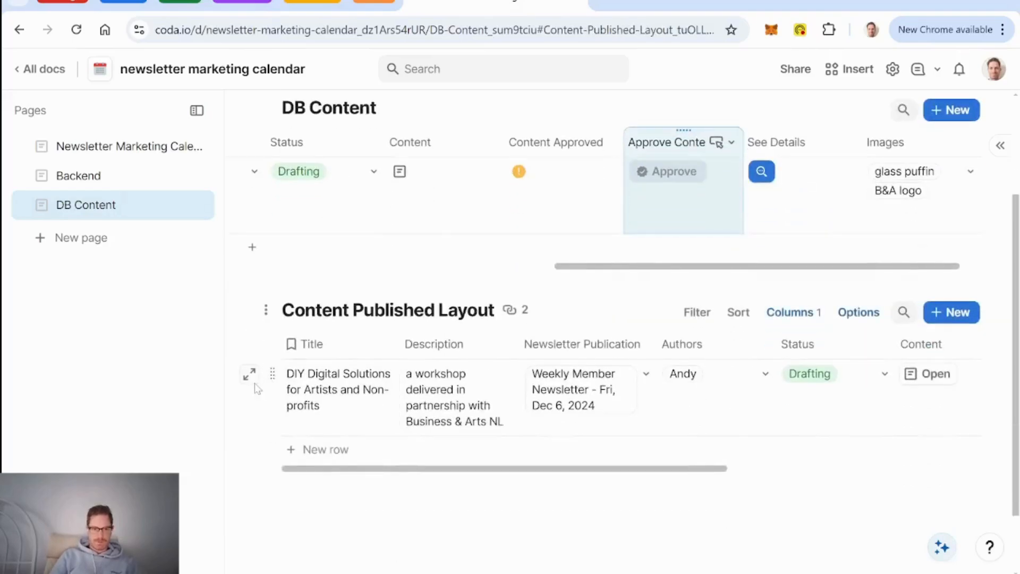
pyautogui.click(252, 377)
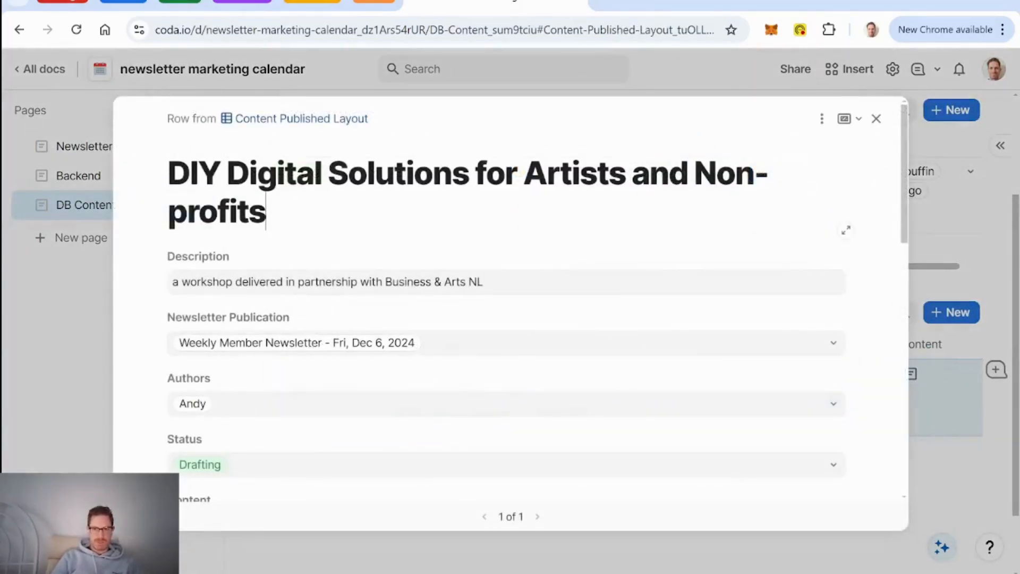
pyautogui.click(822, 118)
pyautogui.moveTo(898, 173)
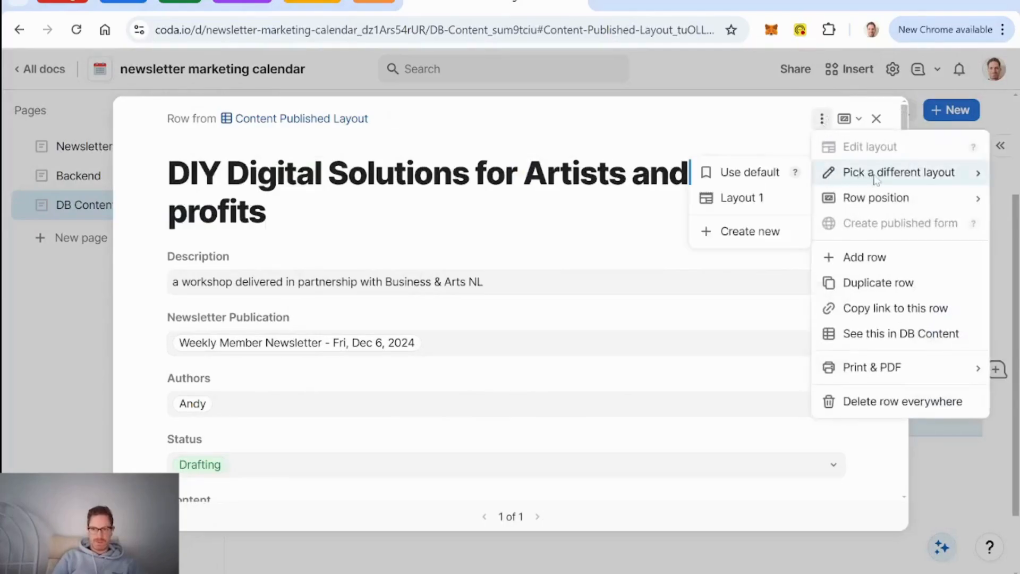
pyautogui.click(736, 200)
# Step: Rename the row's detail layout to 'Content Drafting Layout'
pyautogui.click(822, 118)
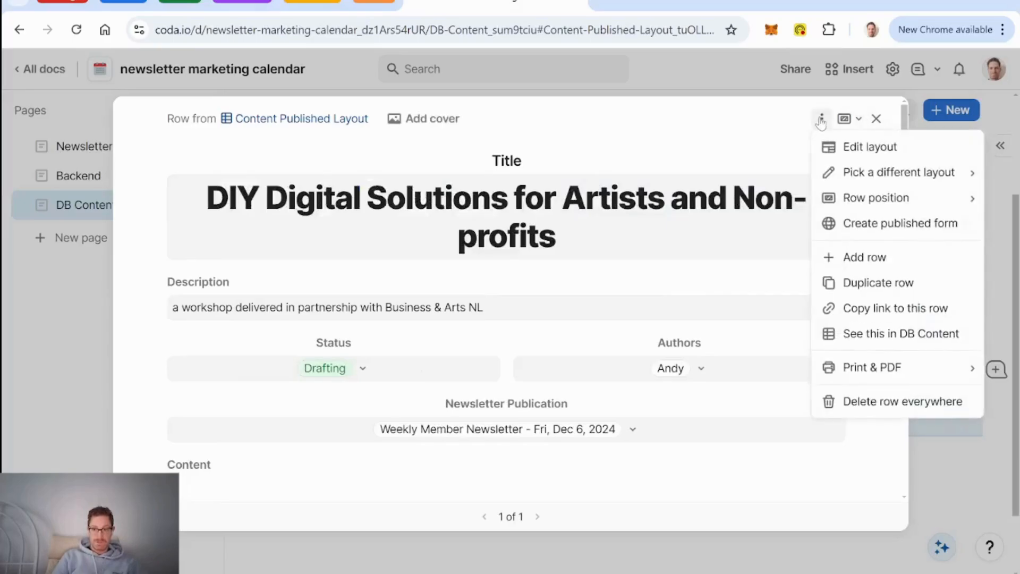
pyautogui.click(866, 148)
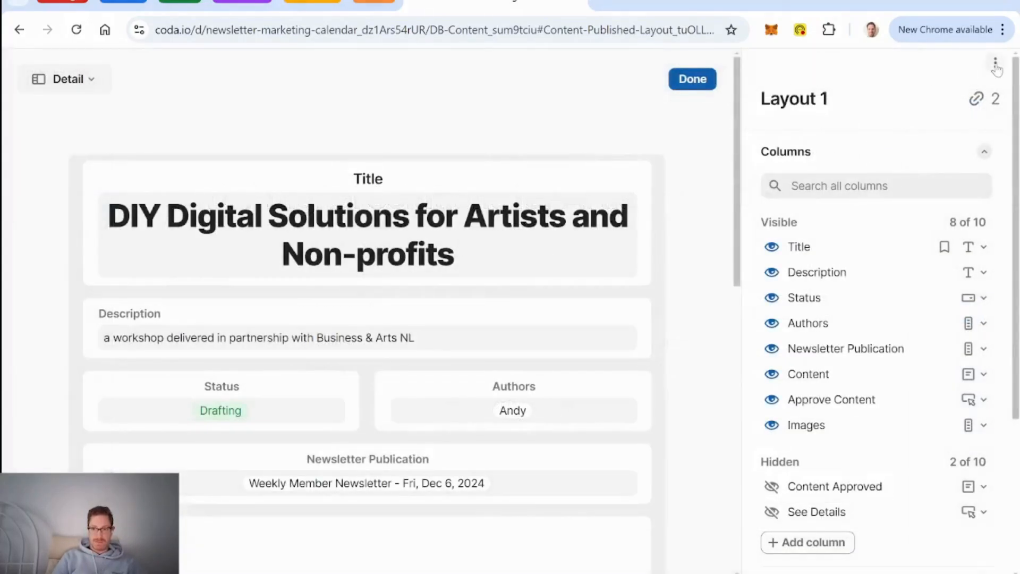
pyautogui.click(997, 65)
pyautogui.click(898, 89)
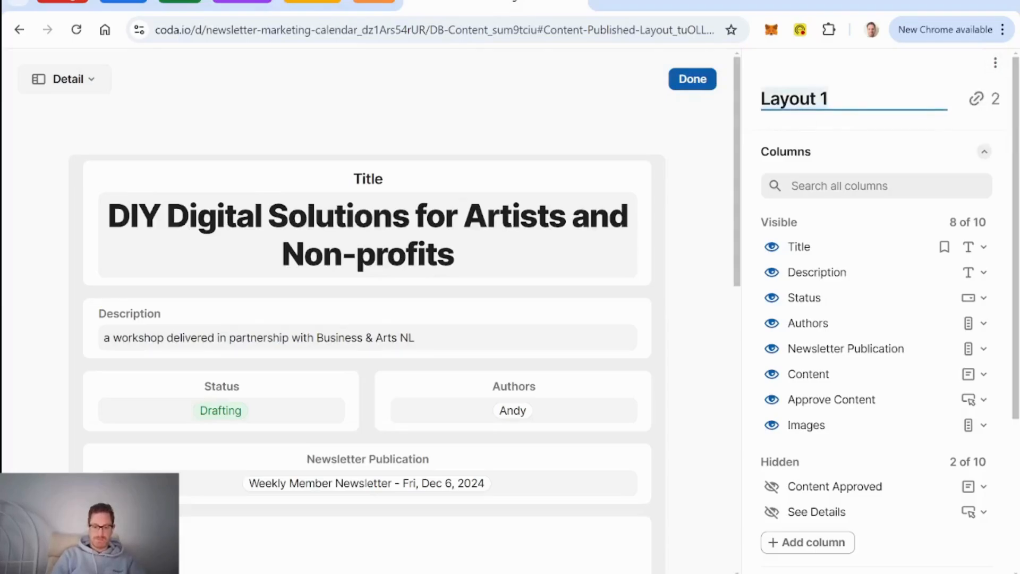
pyautogui.write('Content')
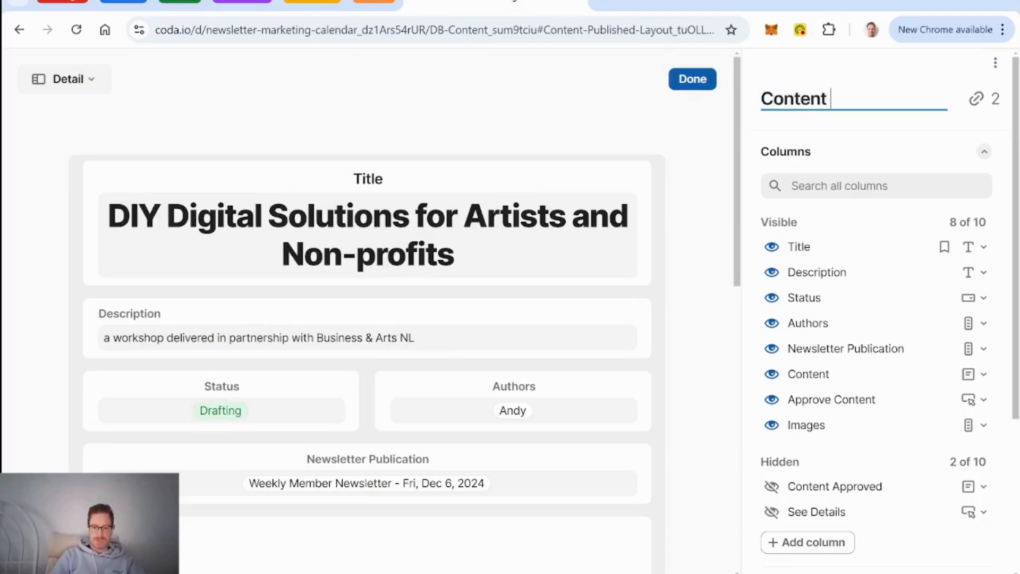
pyautogui.write(' Drafting Layout')
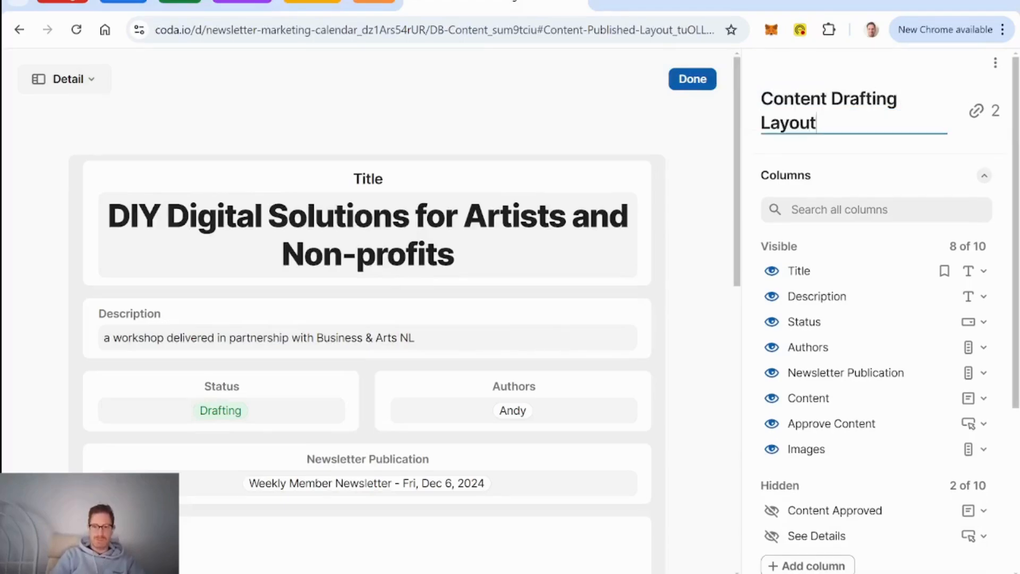
pyautogui.click(996, 63)
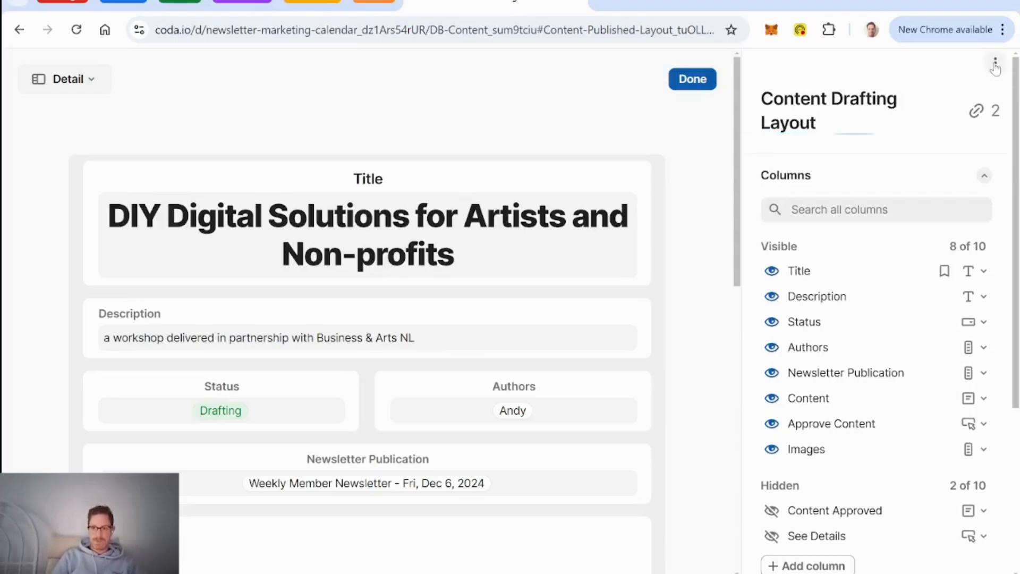
# Step: Duplicate the layout as 'Content Published Layout' and finish editing
pyautogui.click(962, 120)
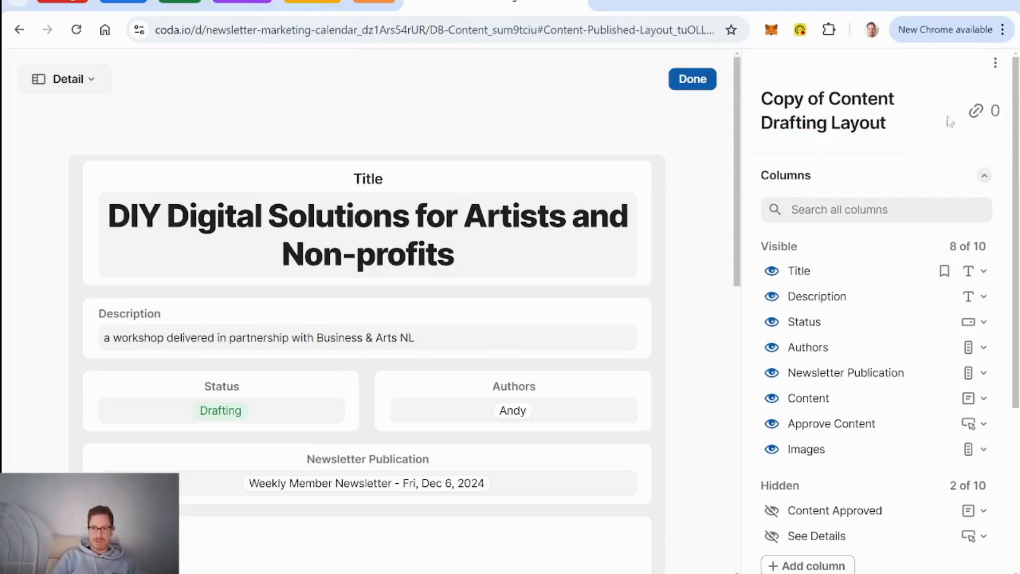
pyautogui.write('Cont')
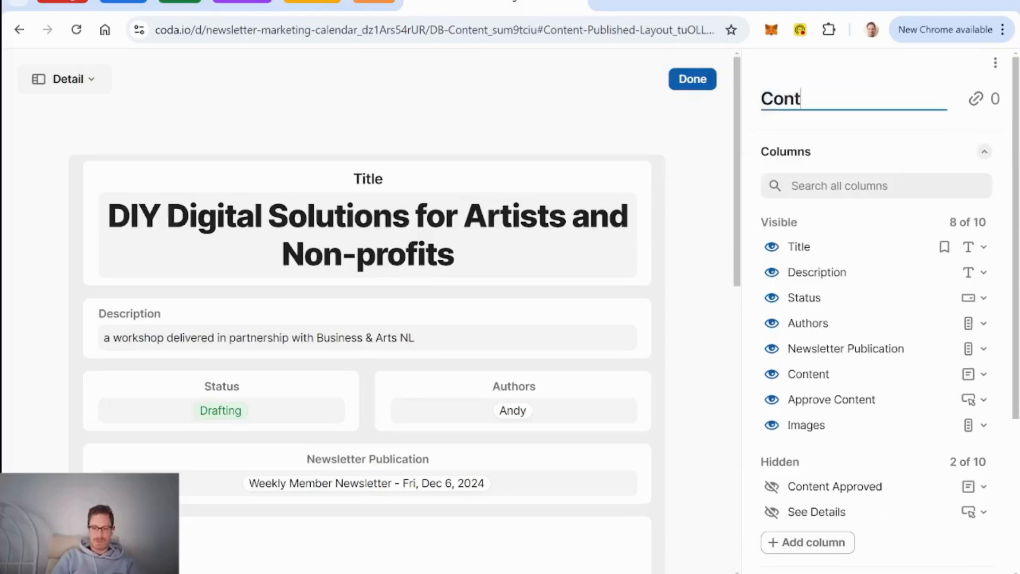
pyautogui.write('ent Publishing Layou')
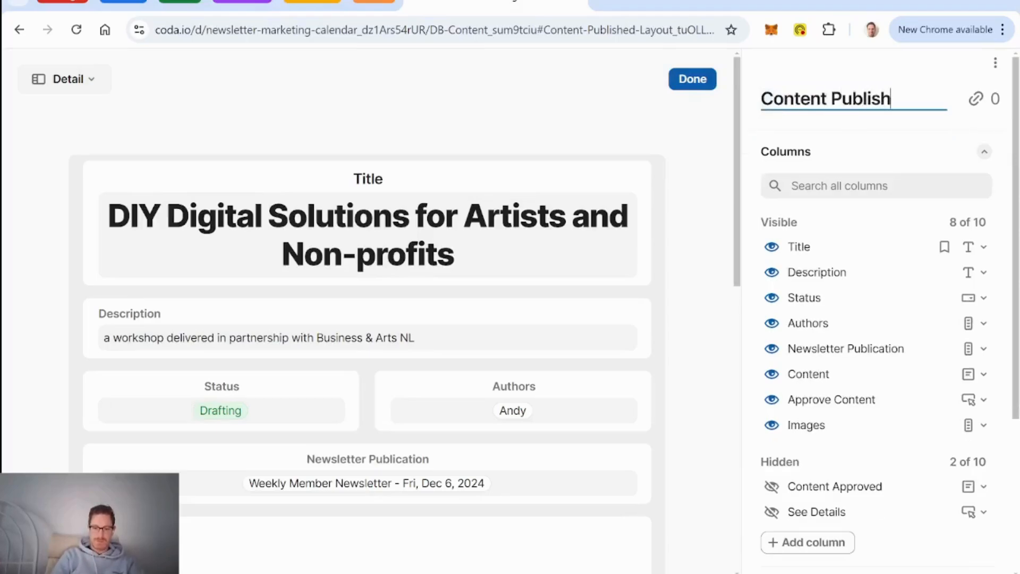
pyautogui.press('BackSpace')
pyautogui.press('BackSpace')
pyautogui.press('BackSpace')
pyautogui.press('BackSpace')
pyautogui.press('BackSpace')
pyautogui.press('BackSpace')
pyautogui.press('BackSpace')
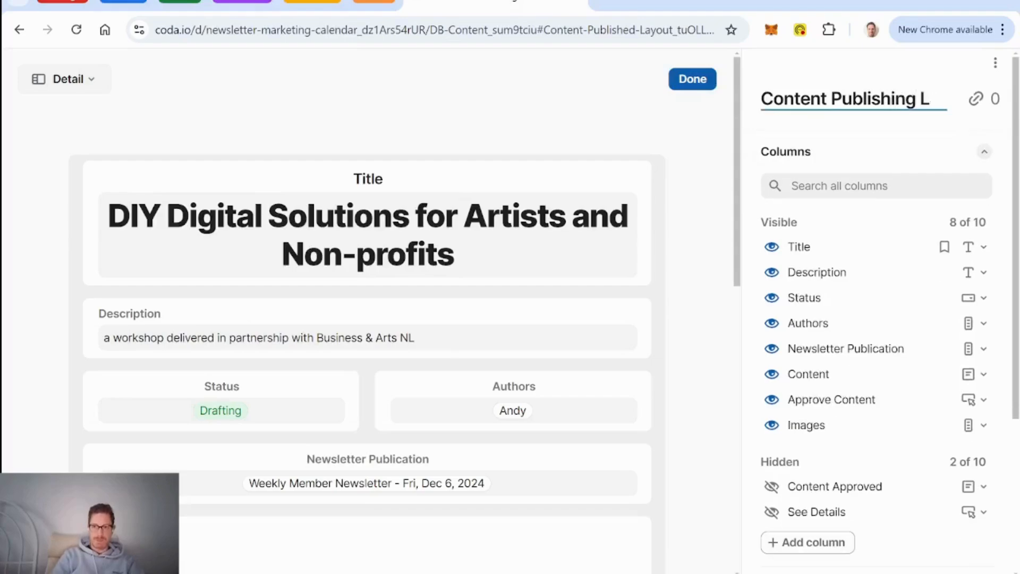
pyautogui.write('ed L:ayout')
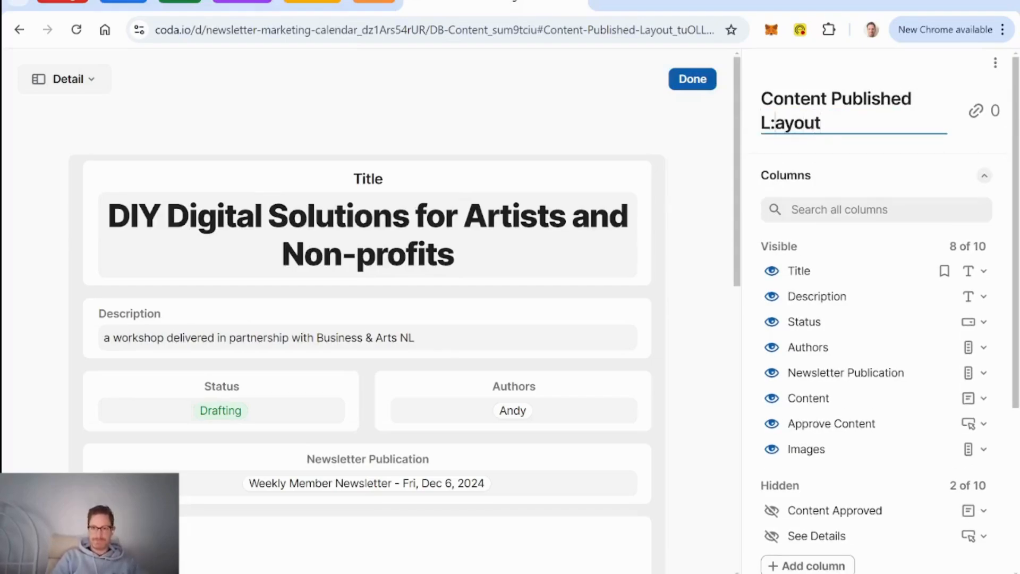
pyautogui.press('BackSpace')
pyautogui.click(694, 87)
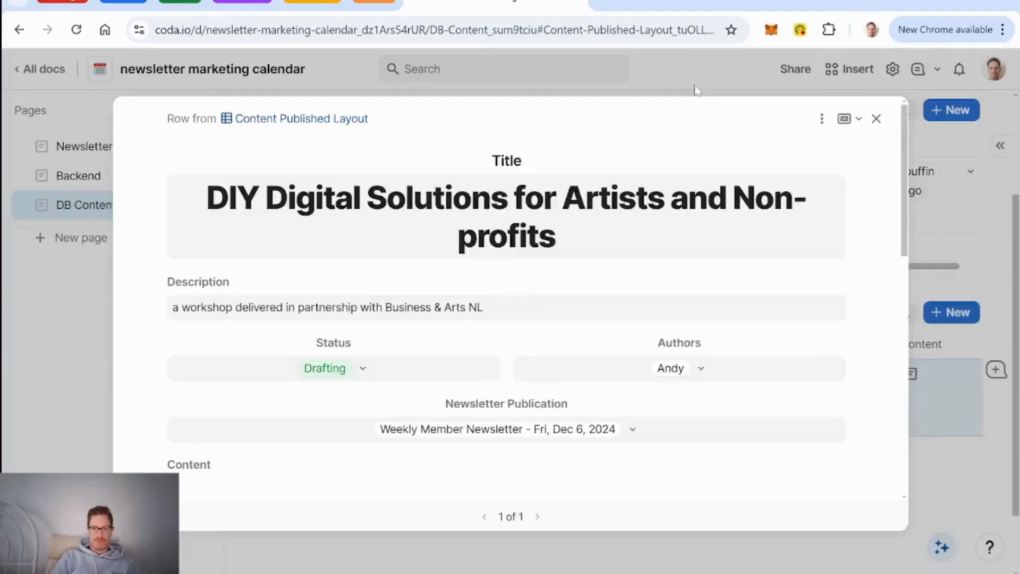
# Step: Close the row details, reopen the row to check its layout, and close it again
pyautogui.click(876, 119)
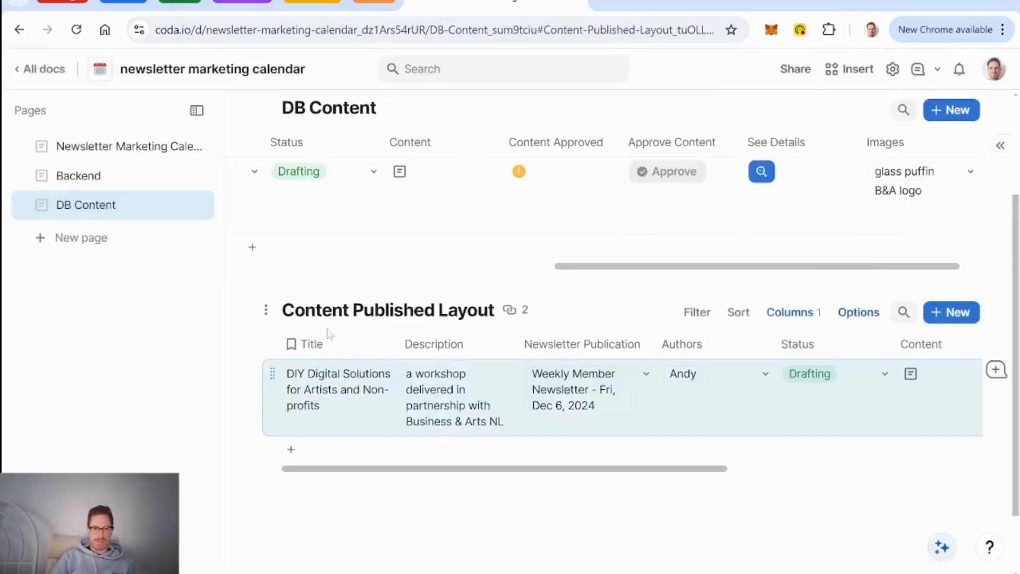
pyautogui.click(249, 376)
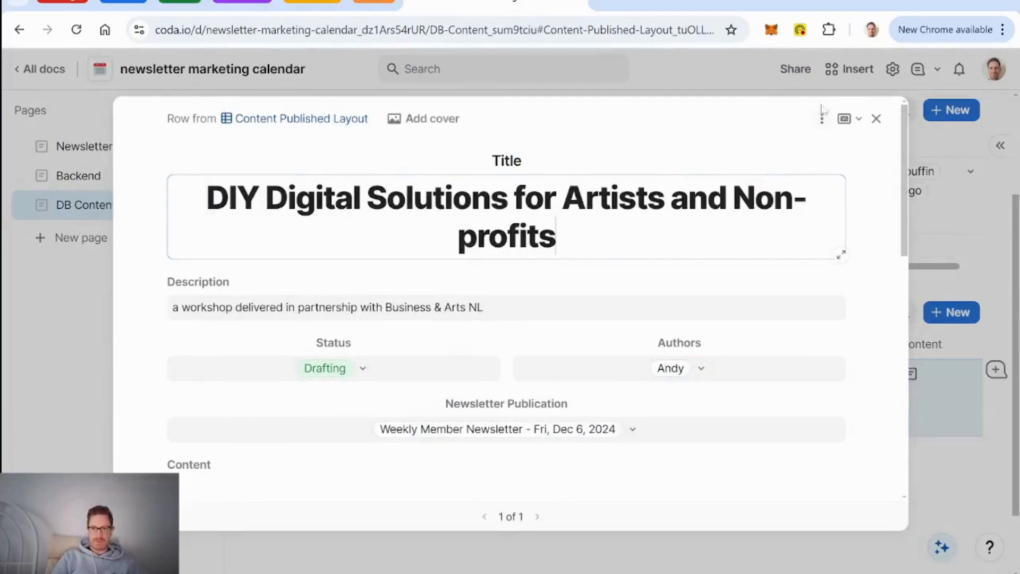
pyautogui.click(877, 119)
pyautogui.hscroll(-3, 320, 202)
pyautogui.hscroll(-3, 320, 202)
# Step: Check the DB Content row's layout options, then reopen the row from Content Published Layout with its options menu
pyautogui.click(244, 176)
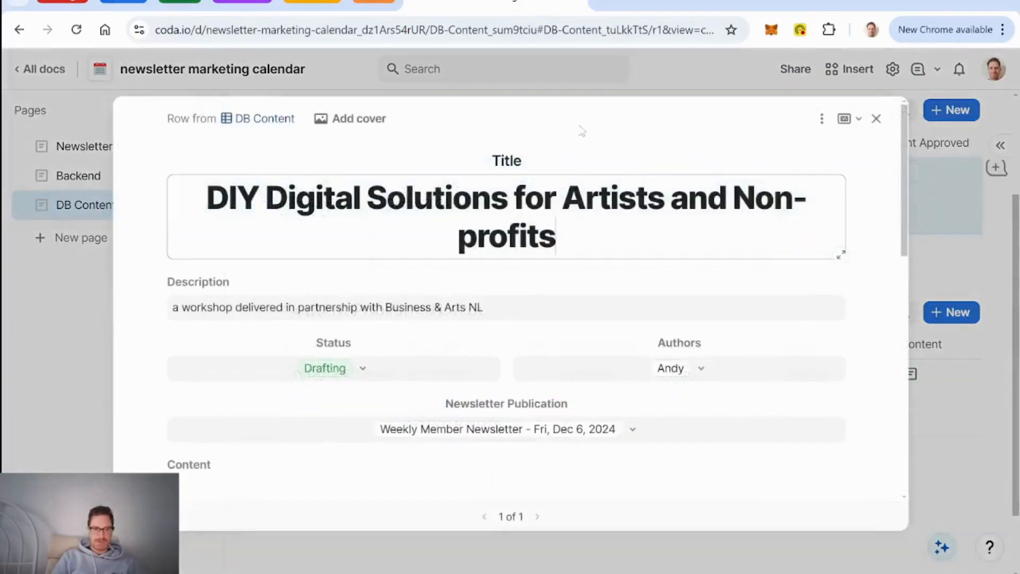
pyautogui.click(822, 118)
pyautogui.moveTo(892, 178)
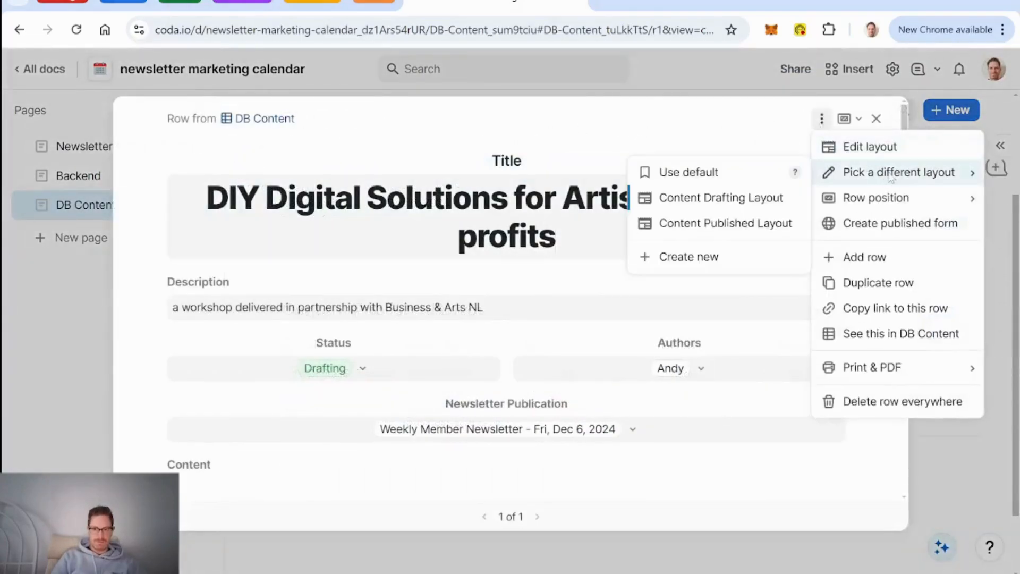
pyautogui.click(673, 128)
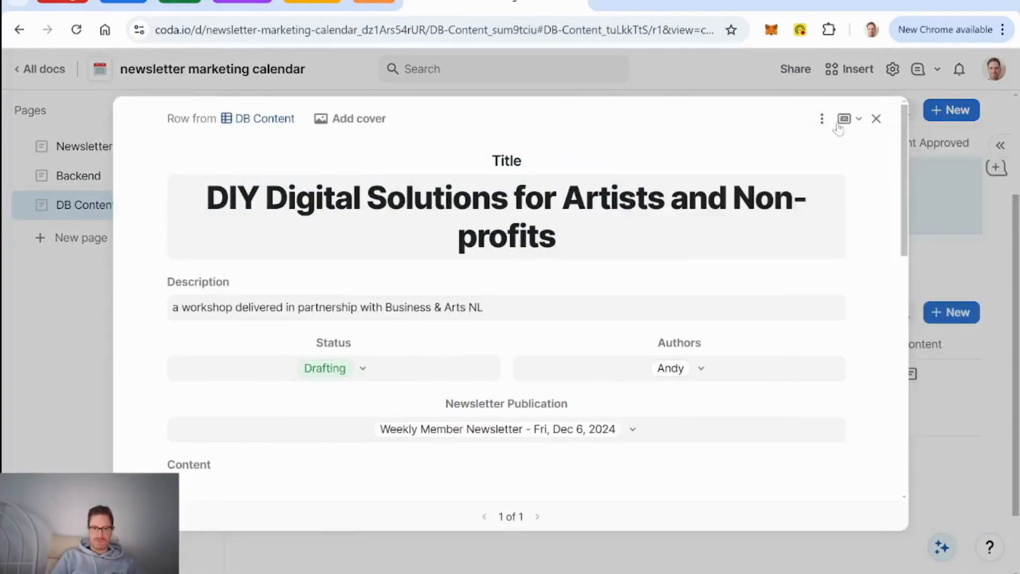
pyautogui.click(876, 119)
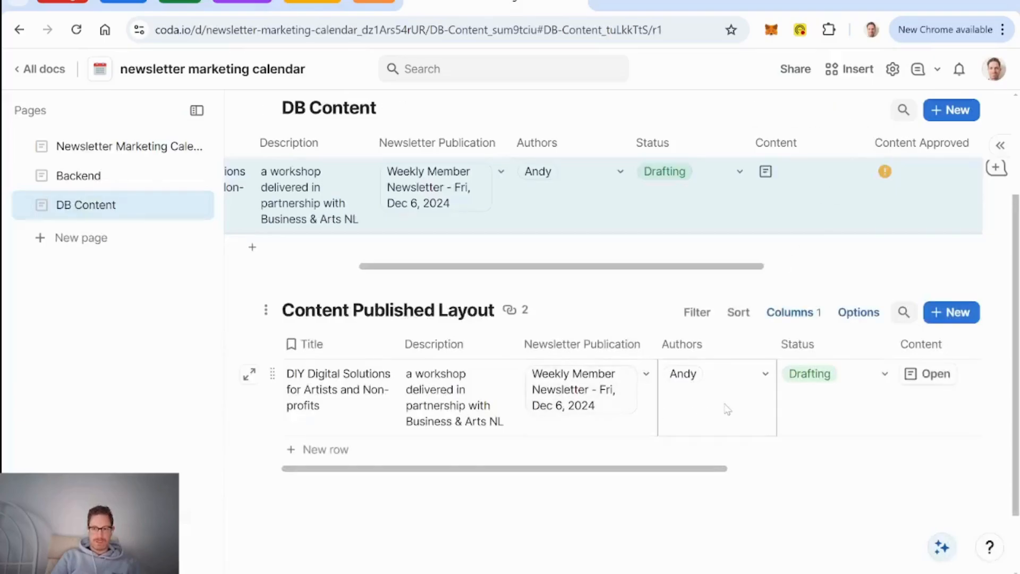
pyautogui.click(249, 374)
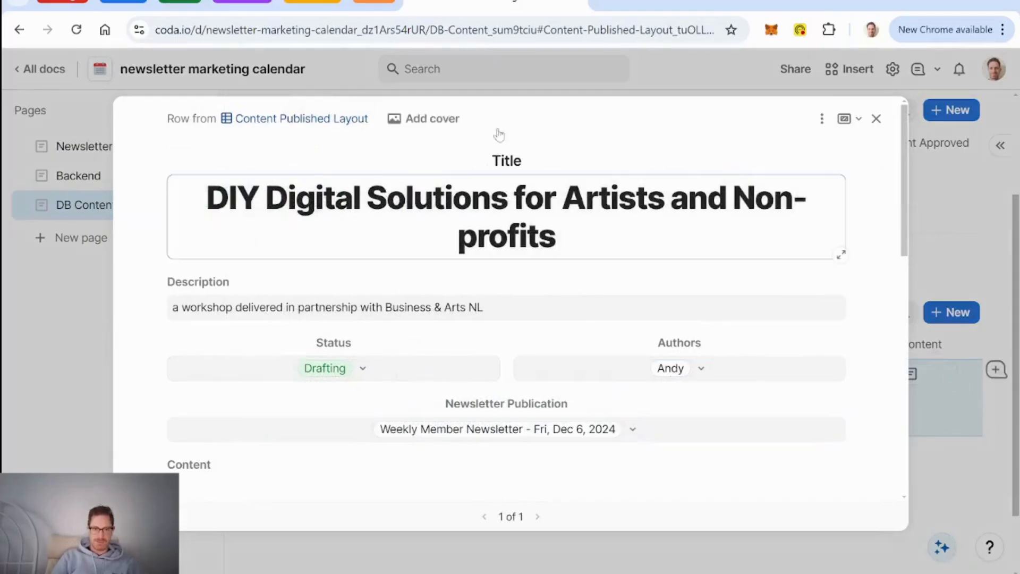
pyautogui.click(817, 126)
pyautogui.click(820, 121)
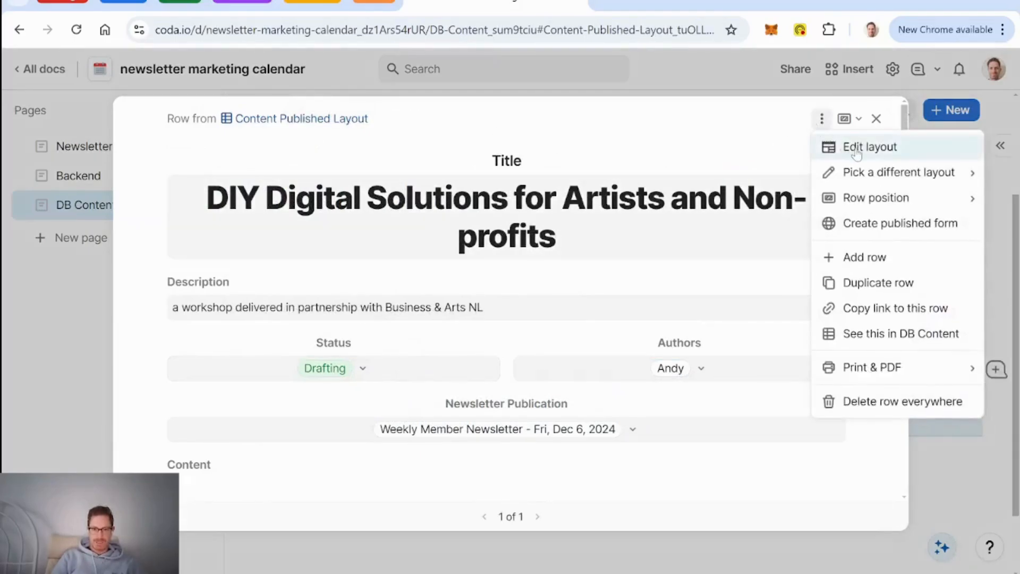
# Step: In the Content Drafting Layout, hide Images and Content, and show Content Approved above the Approve button
pyautogui.click(857, 155)
pyautogui.scroll(-8, 587, 274)
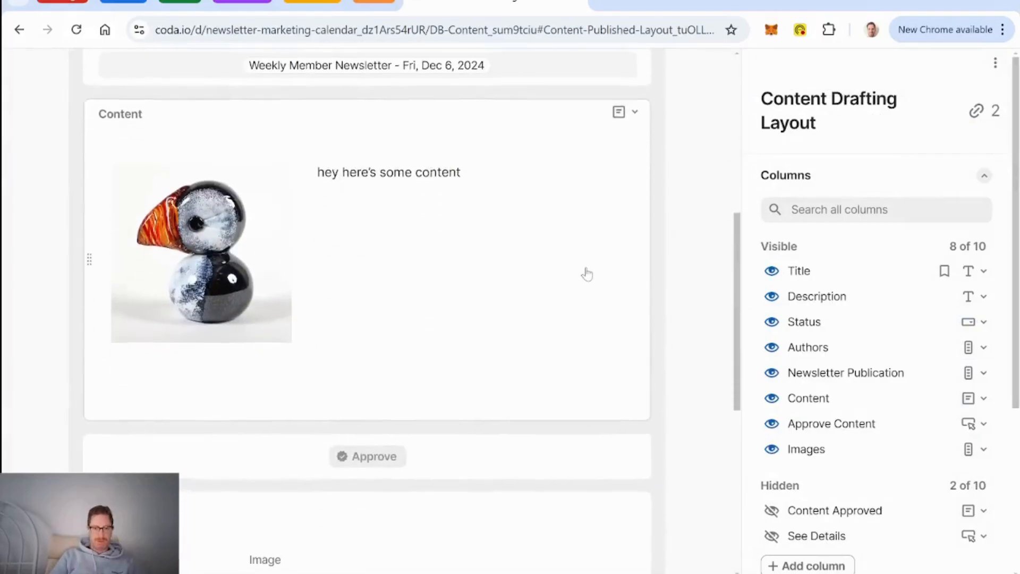
pyautogui.scroll(2, 587, 273)
pyautogui.scroll(-4, 587, 273)
pyautogui.scroll(2, 586, 274)
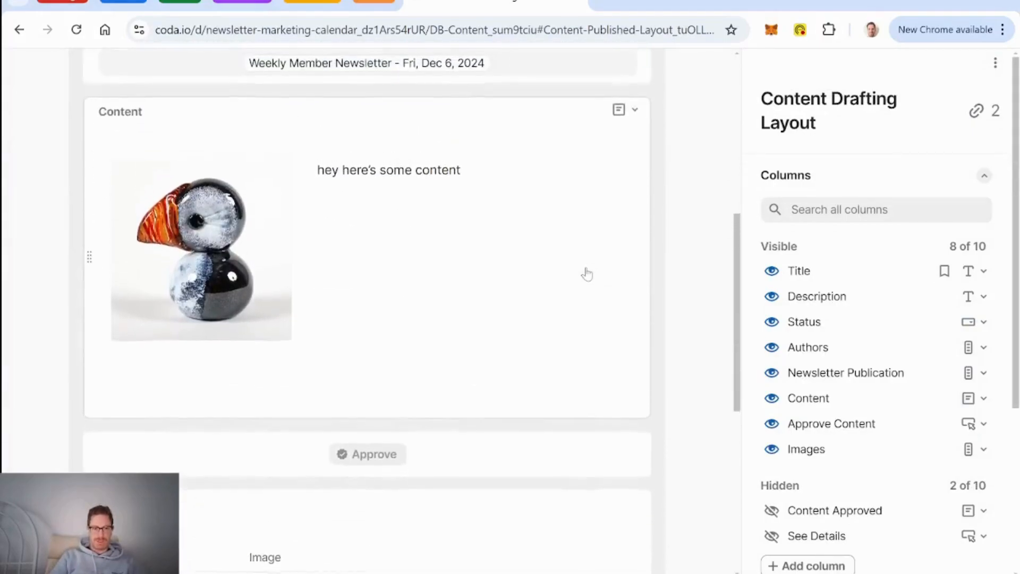
pyautogui.click(773, 450)
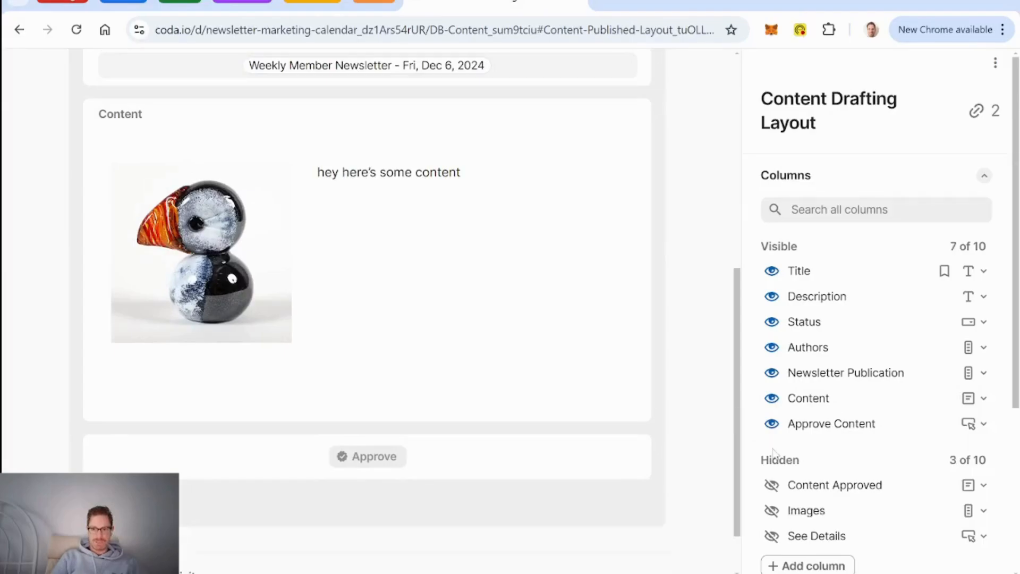
pyautogui.click(772, 400)
pyautogui.click(772, 484)
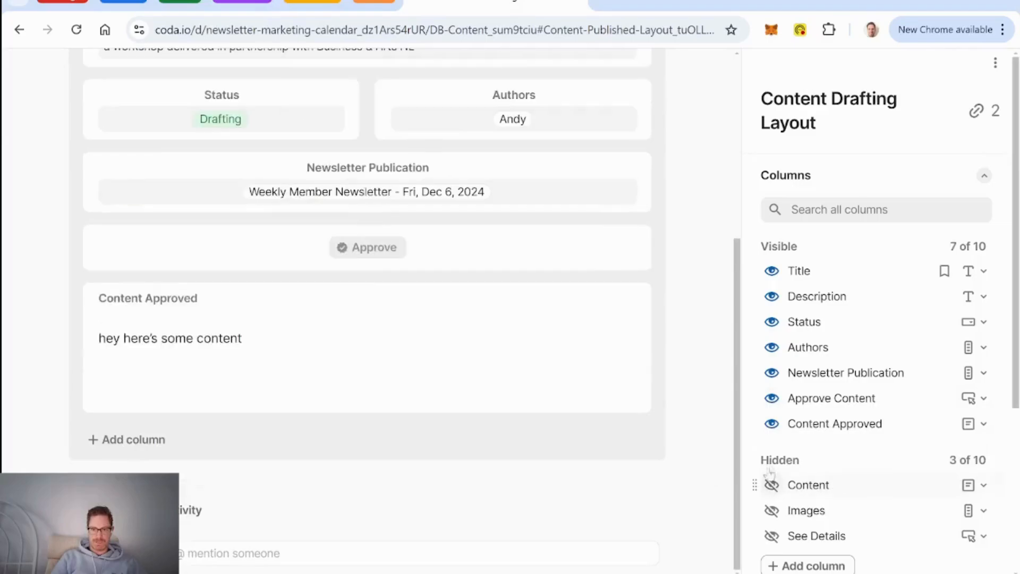
pyautogui.moveTo(757, 414); pyautogui.dragTo(763, 398)
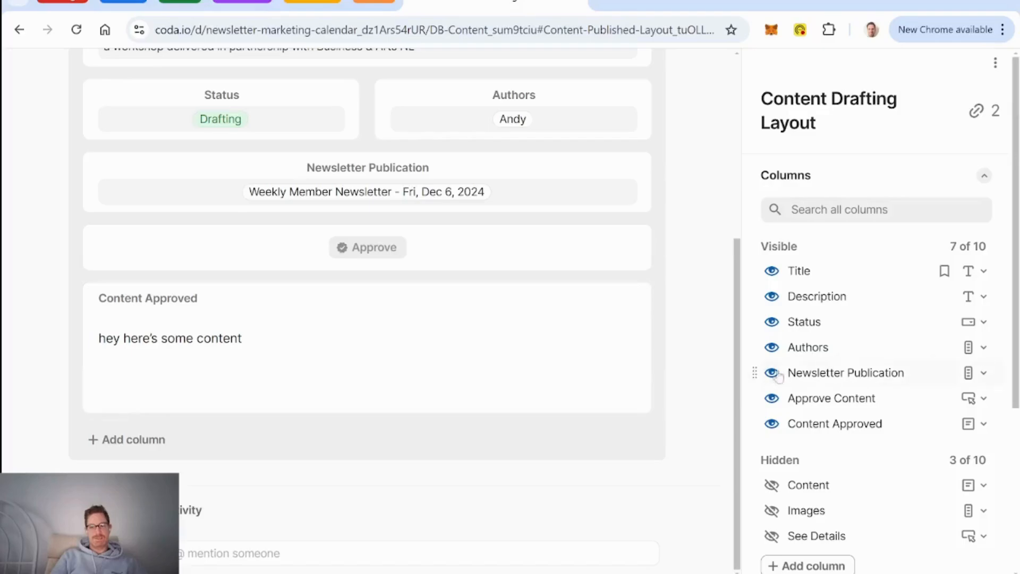
pyautogui.scroll(-3, 866, 371)
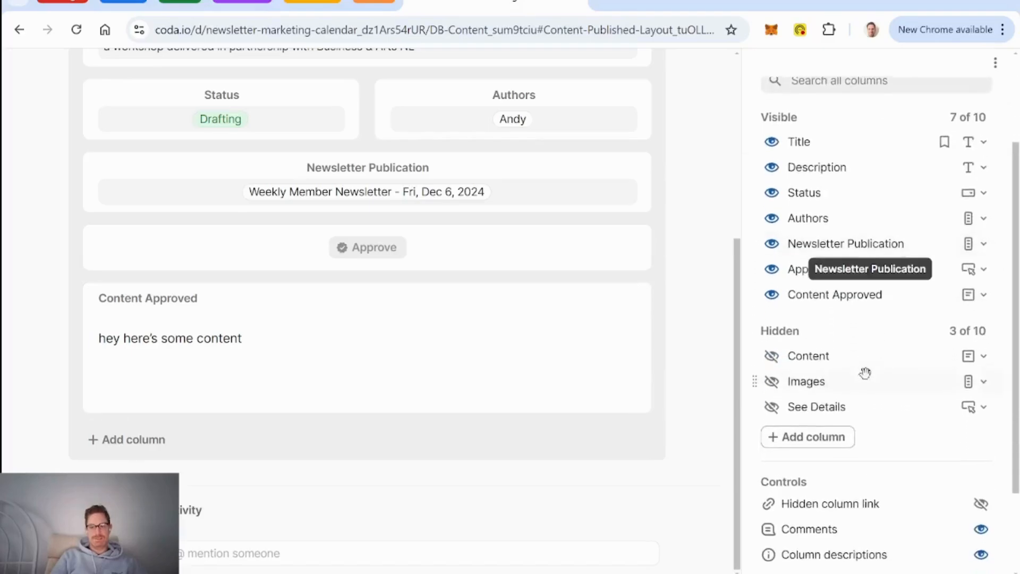
# Step: Rename the hidden Content column to 'Content Drafting'
pyautogui.click(827, 351)
pyautogui.write('Dra')
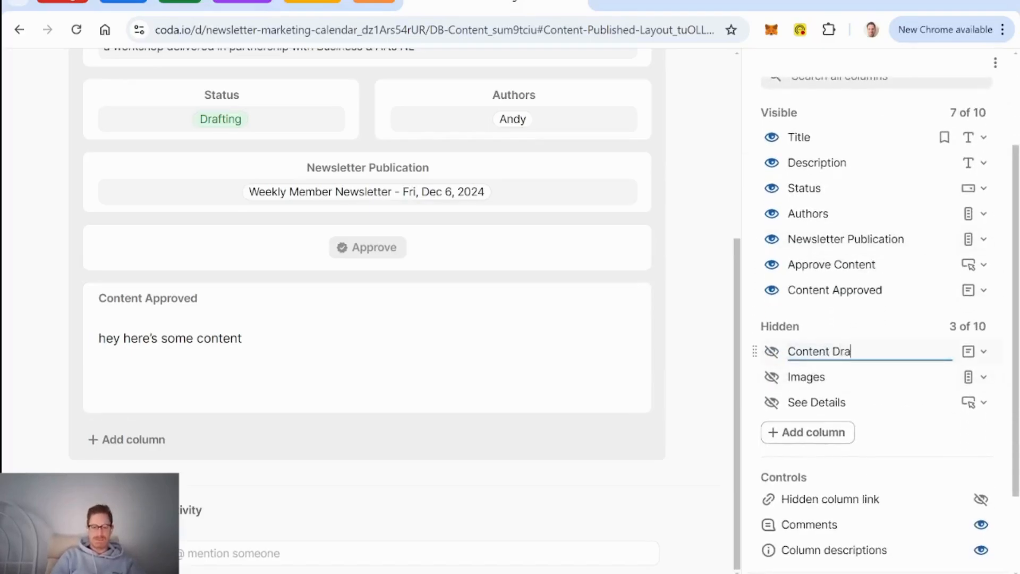
pyautogui.write('fting')
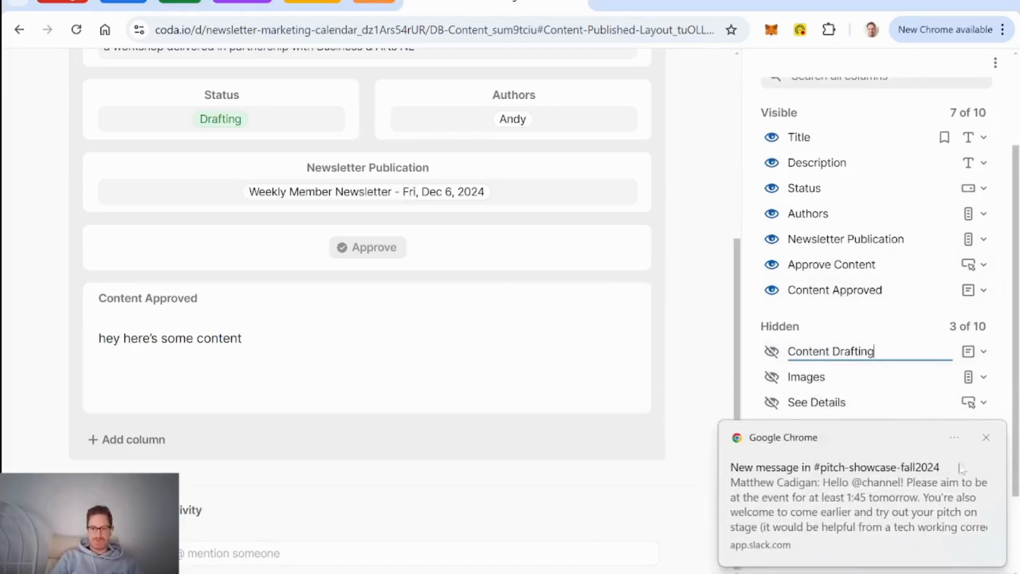
pyautogui.click(988, 439)
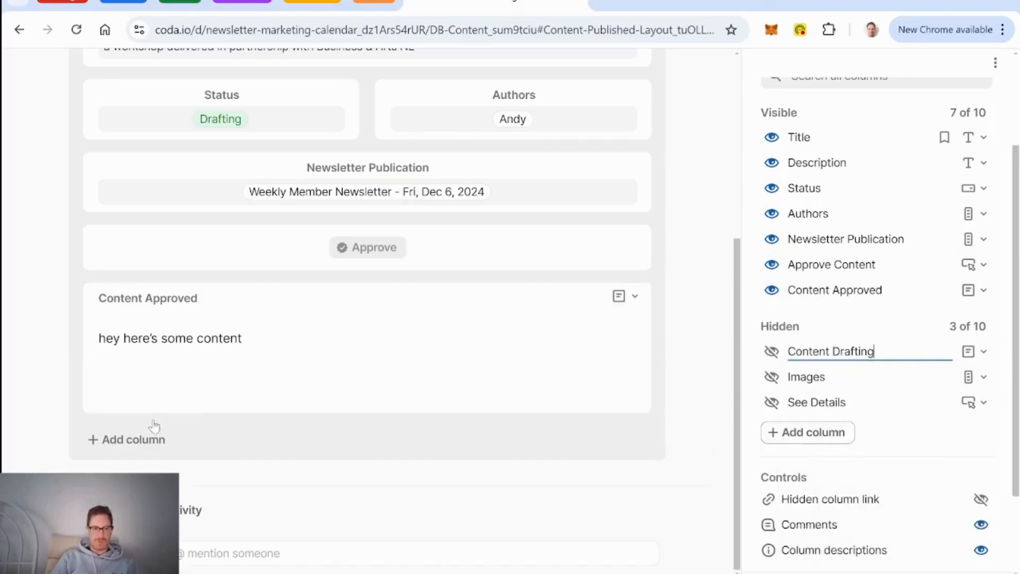
# Step: Add a new column named 'Content' and set its type to Canvas
pyautogui.click(141, 442)
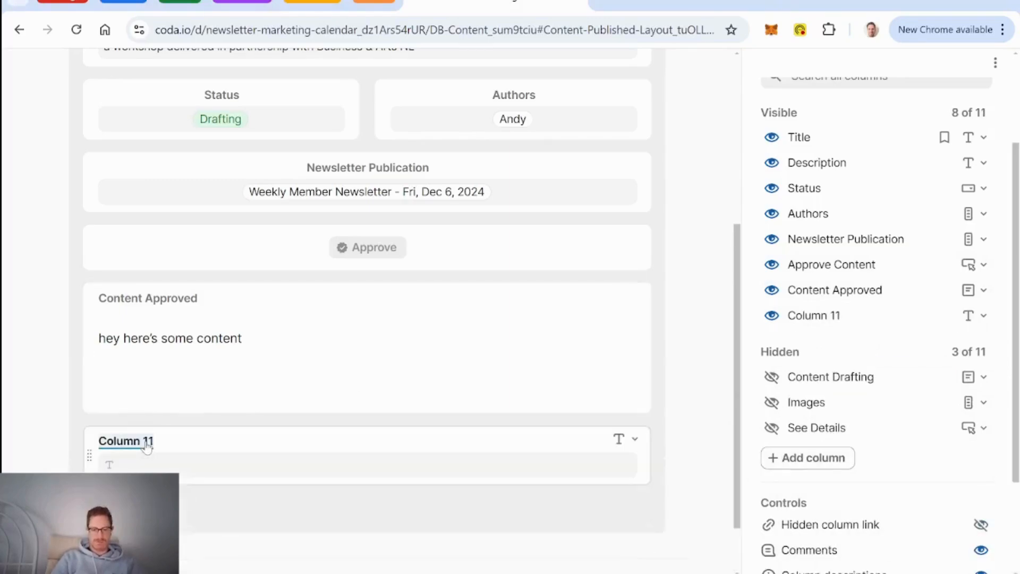
pyautogui.write('Content')
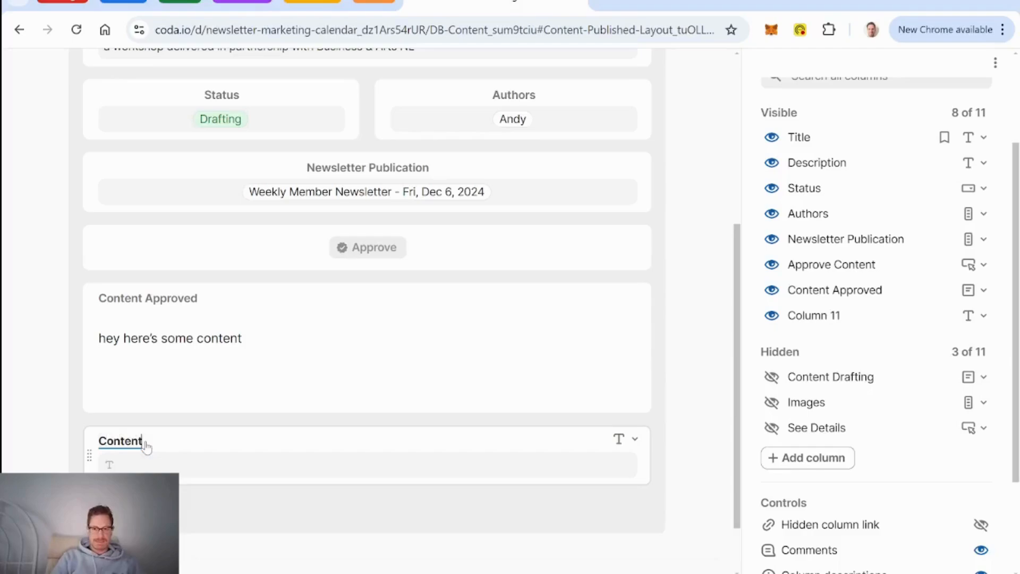
pyautogui.click(635, 439)
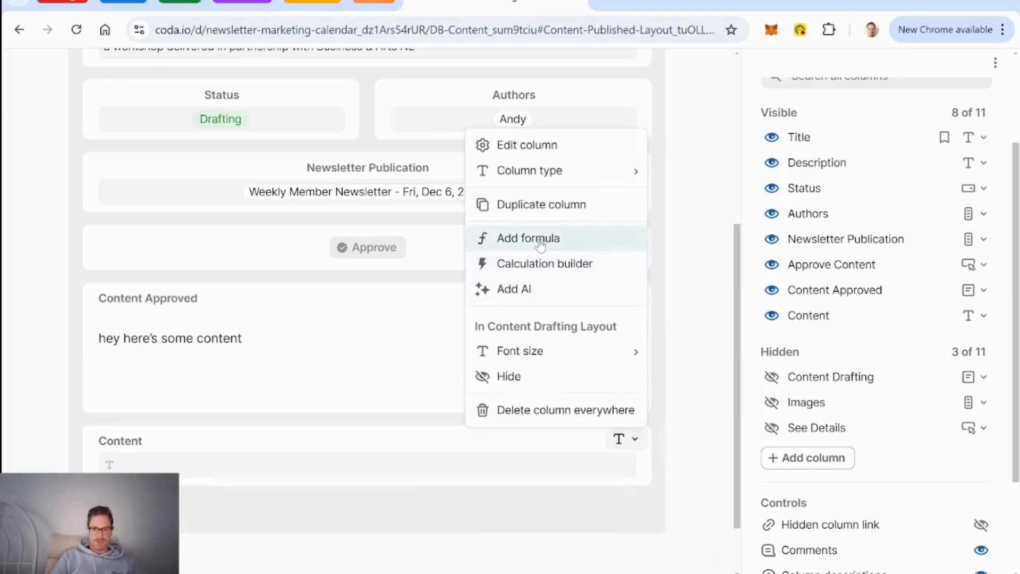
pyautogui.moveTo(542, 179)
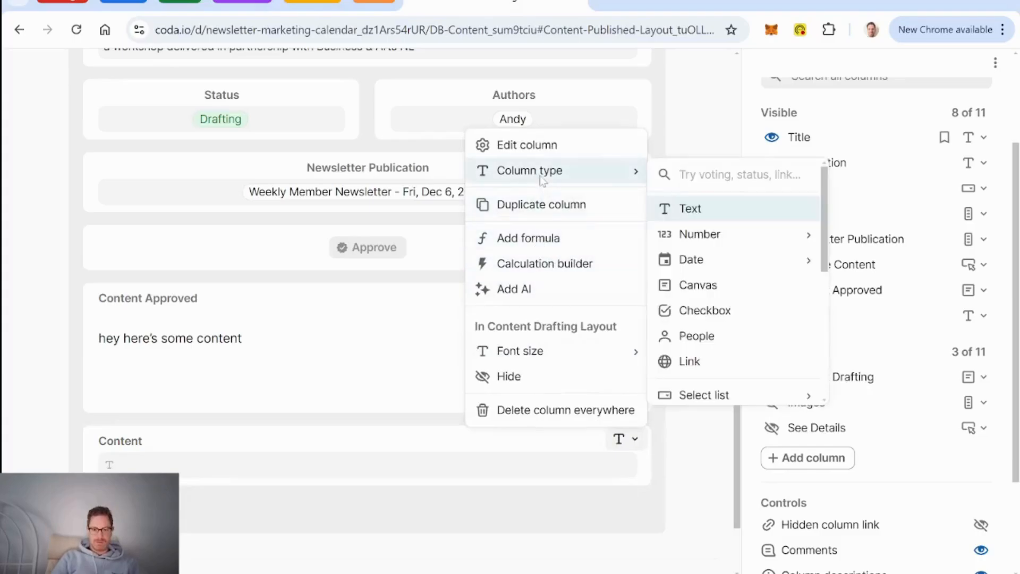
pyautogui.write('canva')
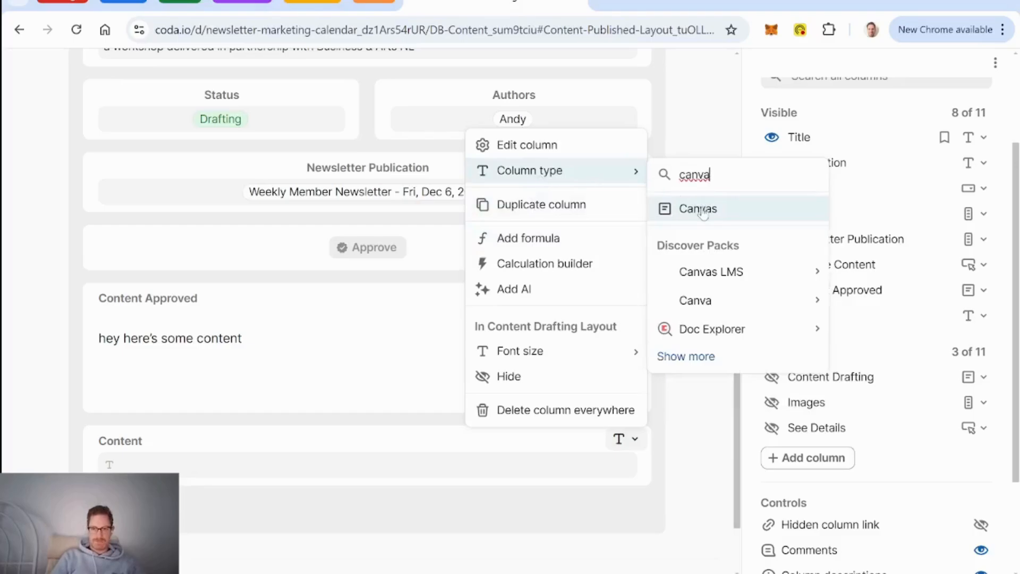
pyautogui.press('Return')
pyautogui.scroll(-3, 436, 422)
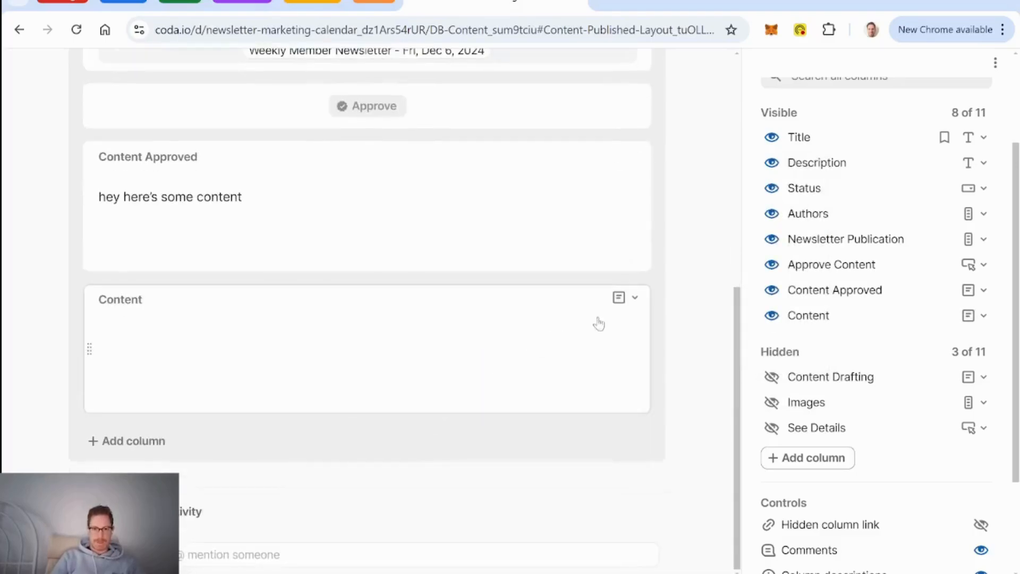
# Step: Give the Content column a formula that returns Content Approved
pyautogui.click(636, 299)
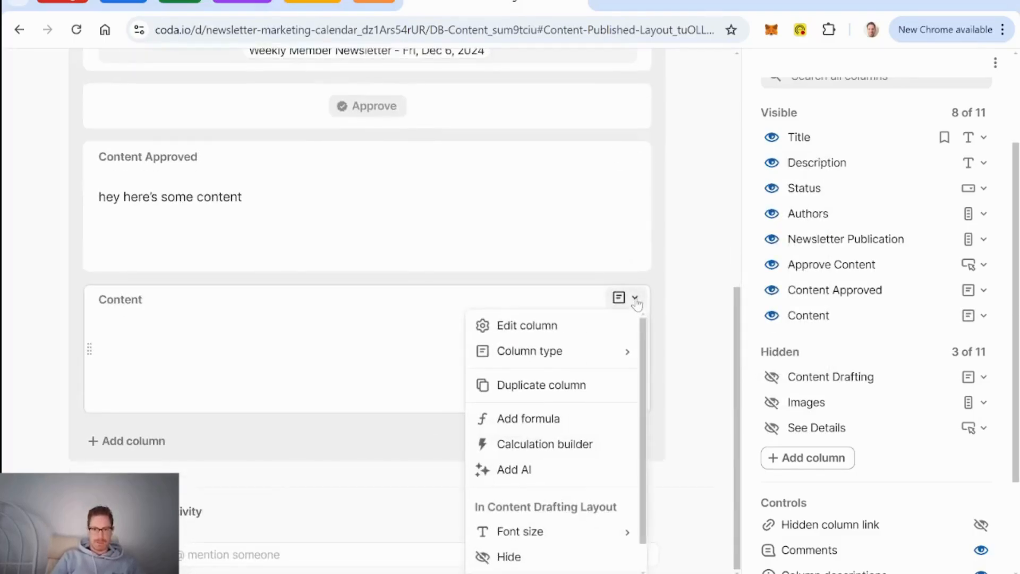
pyautogui.click(536, 421)
pyautogui.write('content Drafting')
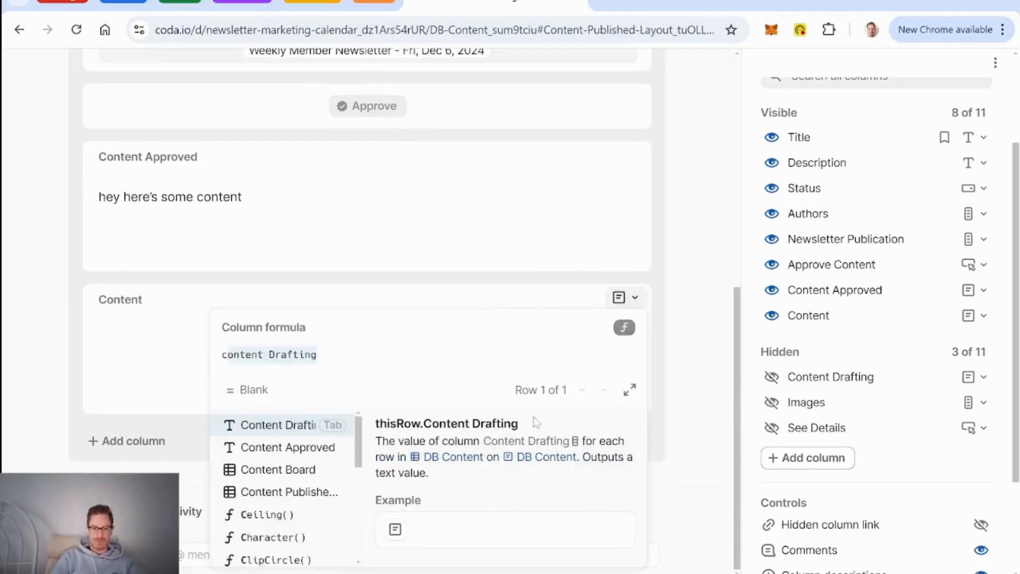
pyautogui.press('Down')
pyautogui.press('Tab')
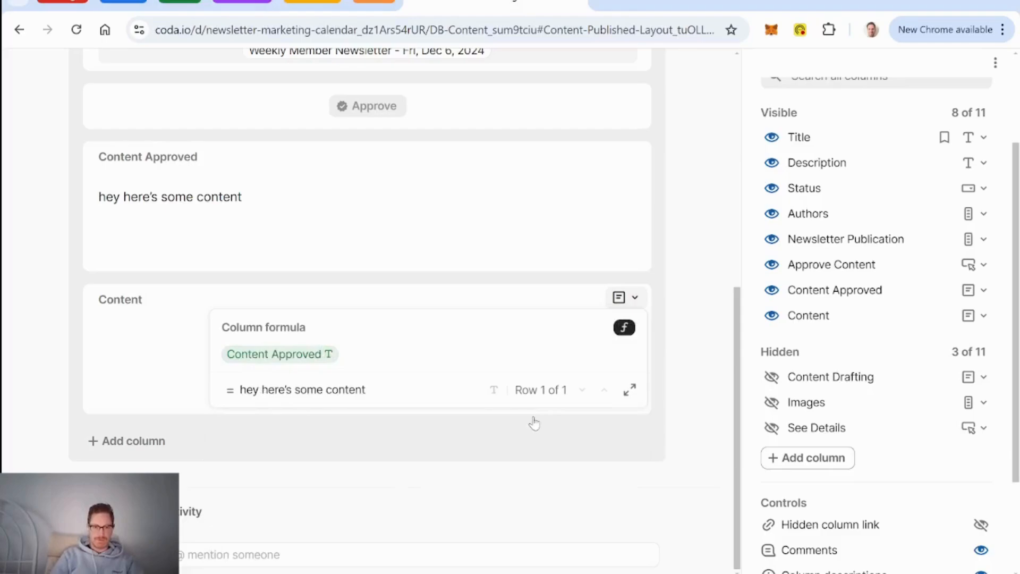
pyautogui.press('Return')
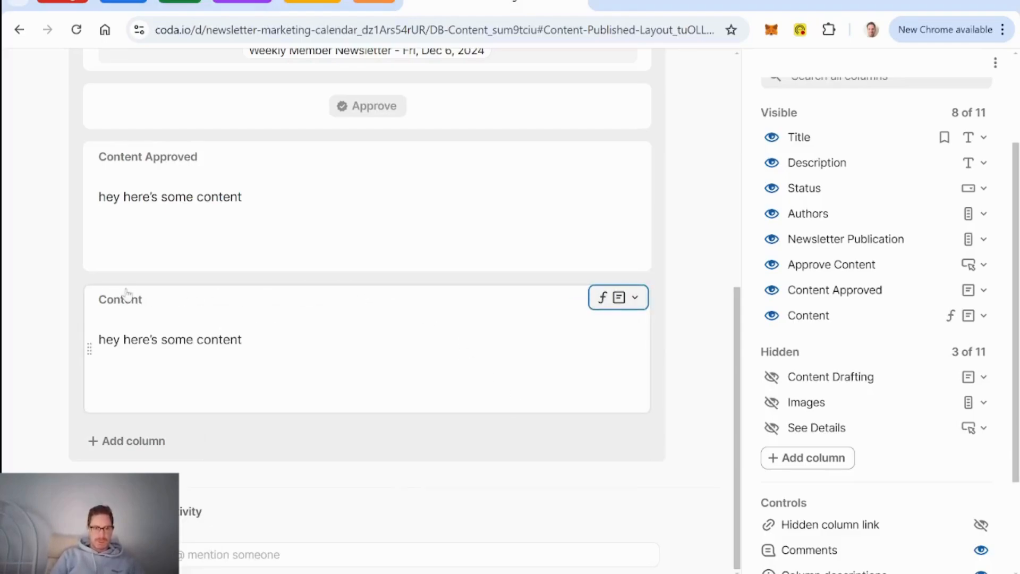
# Step: Place Content below Newsletter Publication in the layout and hide Content Approved
pyautogui.moveTo(88, 349); pyautogui.dragTo(115, 178)
pyautogui.moveTo(115, 178); pyautogui.dragTo(177, 252)
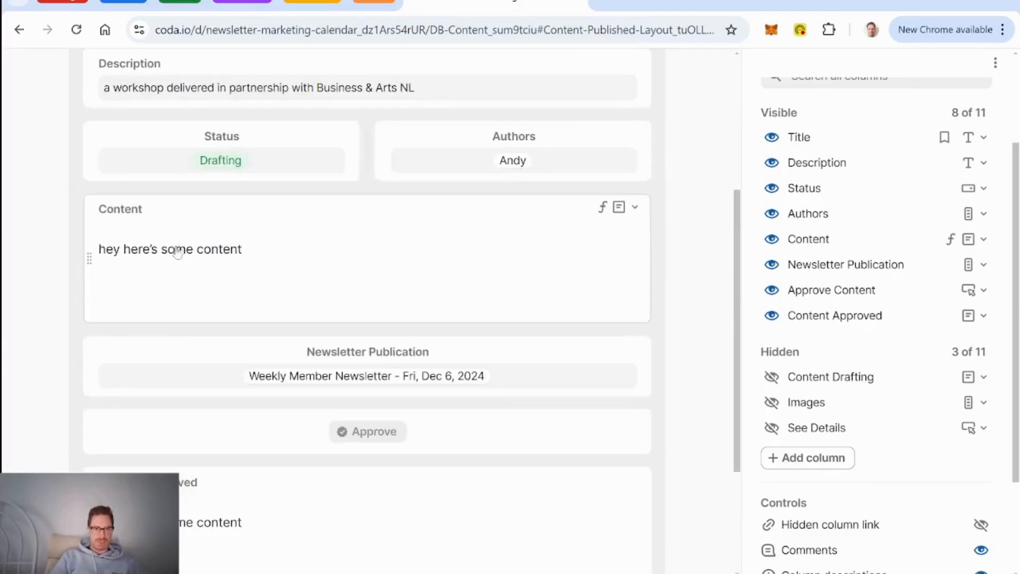
pyautogui.moveTo(90, 364); pyautogui.dragTo(92, 186)
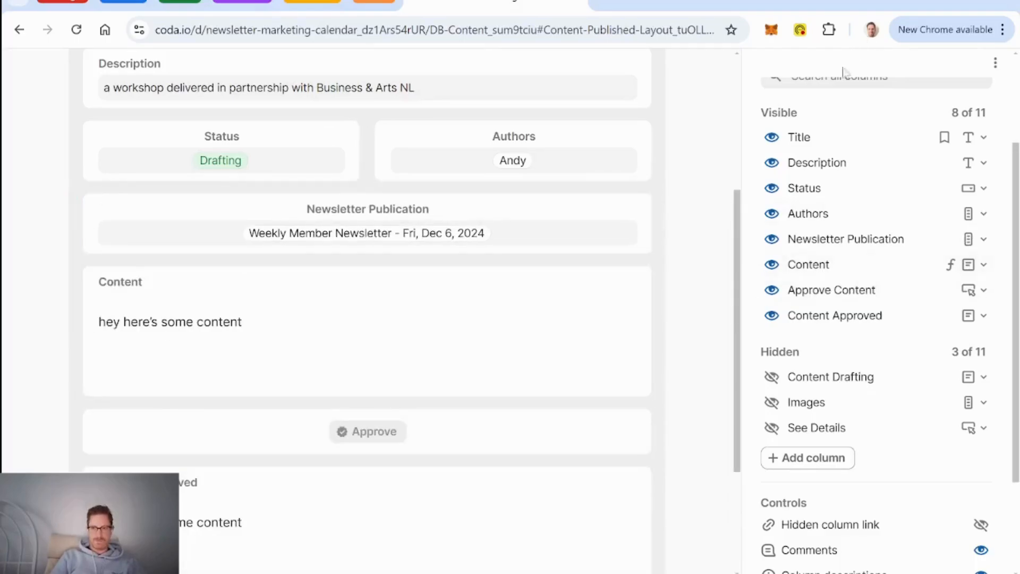
pyautogui.scroll(3, 855, 284)
pyautogui.scroll(-1, 854, 285)
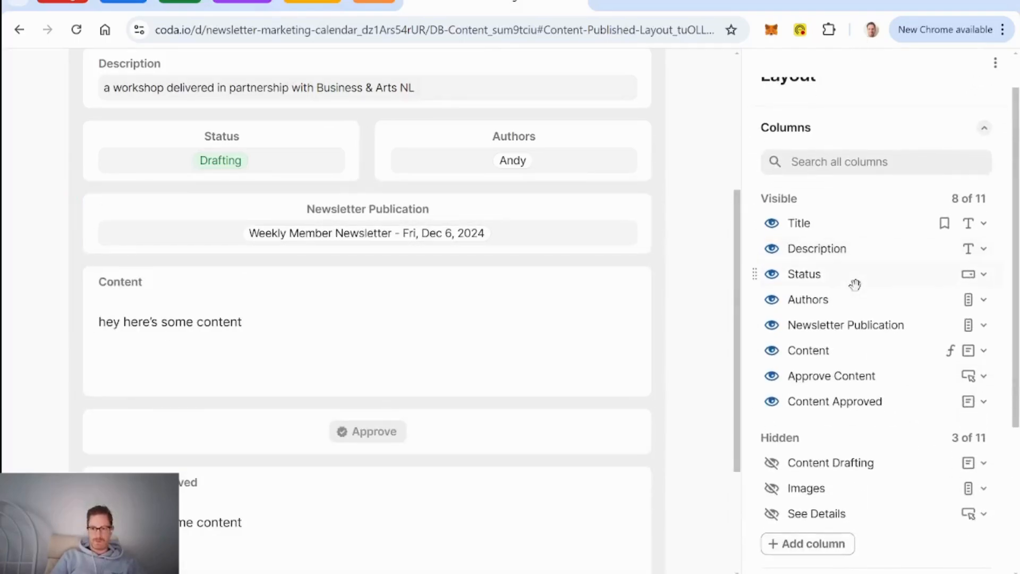
pyautogui.click(771, 403)
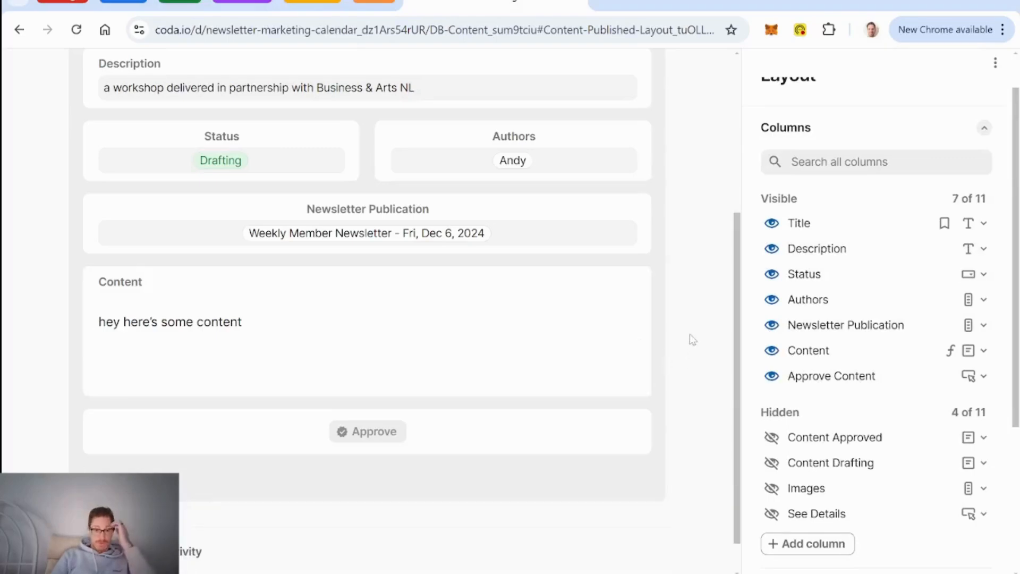
# Step: Finish editing the row layout
pyautogui.click(550, 350)
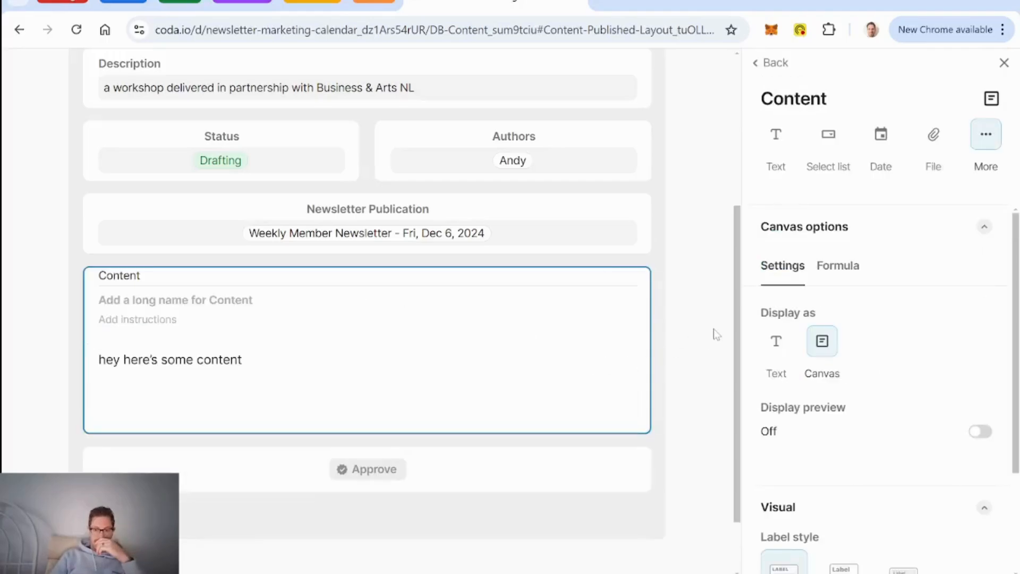
pyautogui.scroll(5, 715, 334)
pyautogui.click(710, 82)
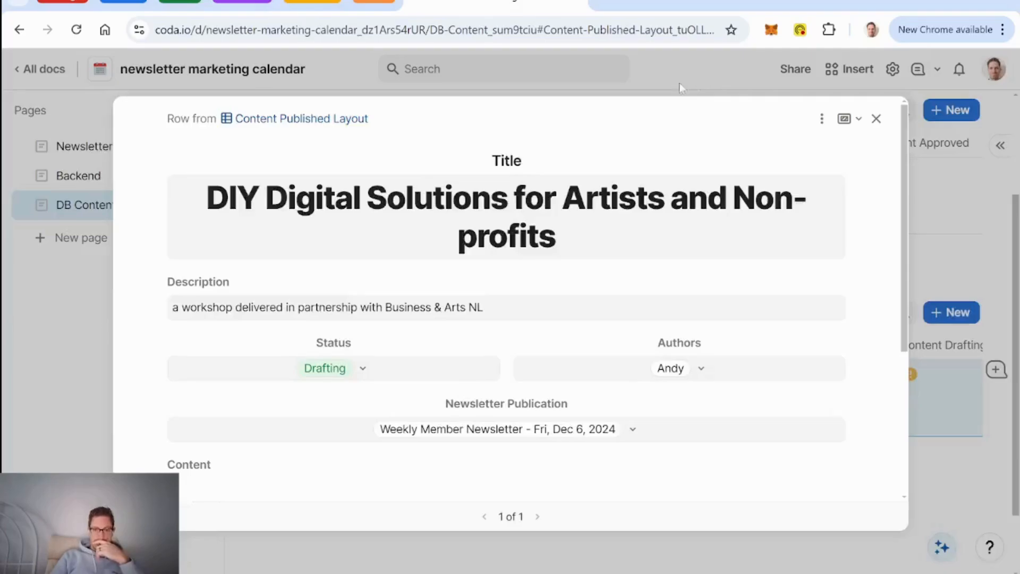
pyautogui.scroll(-4, 286, 380)
# Step: Confirm the formula-driven Content text can't be edited, dismiss the warnings, and close the DIY Digital Solutions row
pyautogui.doubleClick(246, 278)
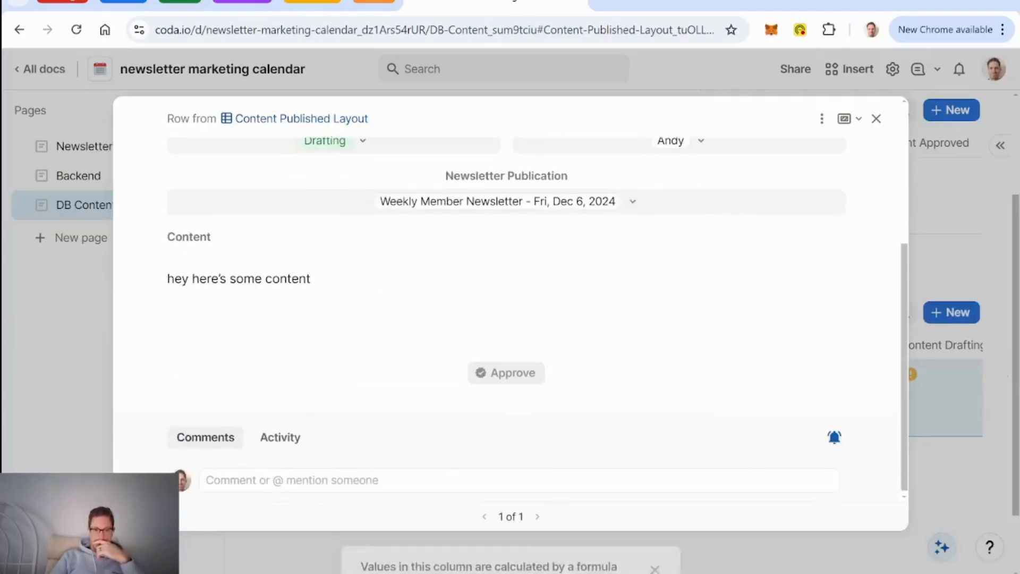
pyautogui.press('BackSpace')
pyautogui.press('BackSpace')
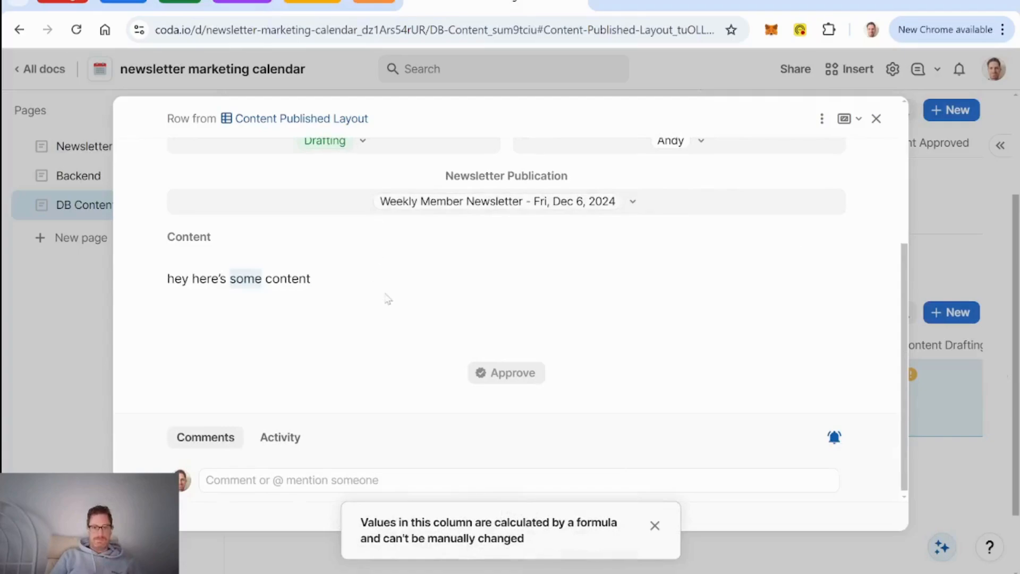
pyautogui.click(988, 483)
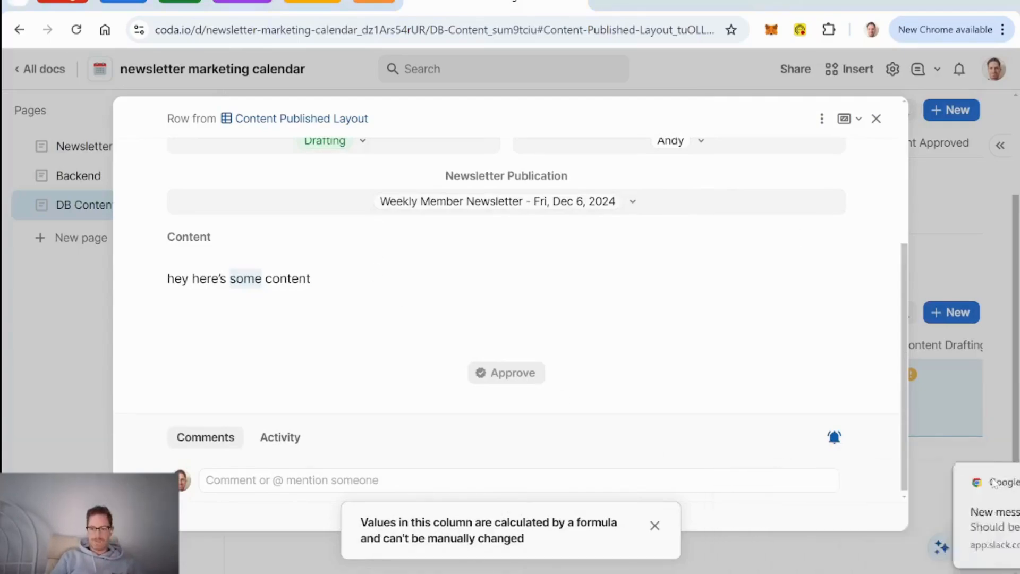
pyautogui.click(654, 528)
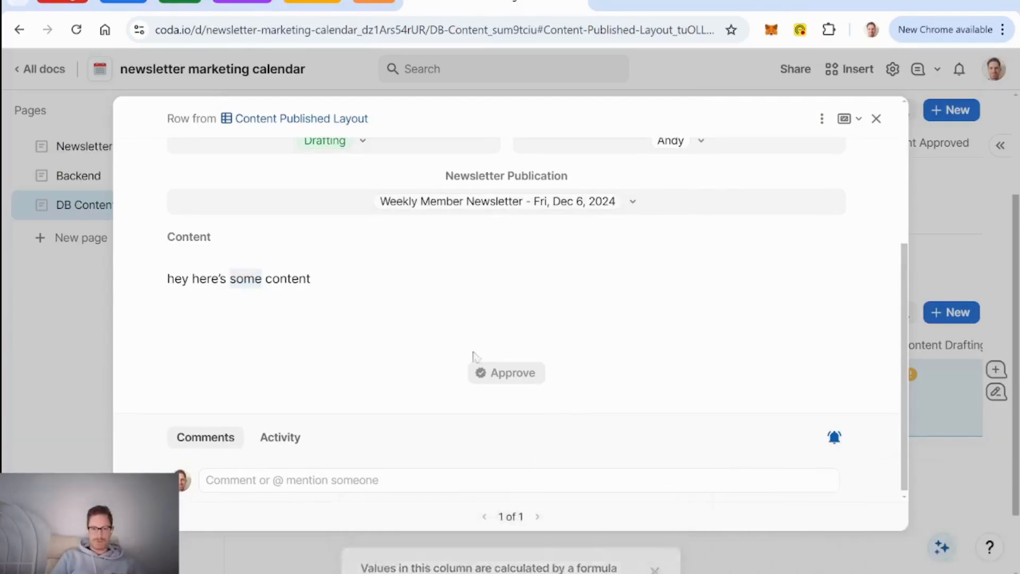
pyautogui.click(357, 279)
pyautogui.click(655, 523)
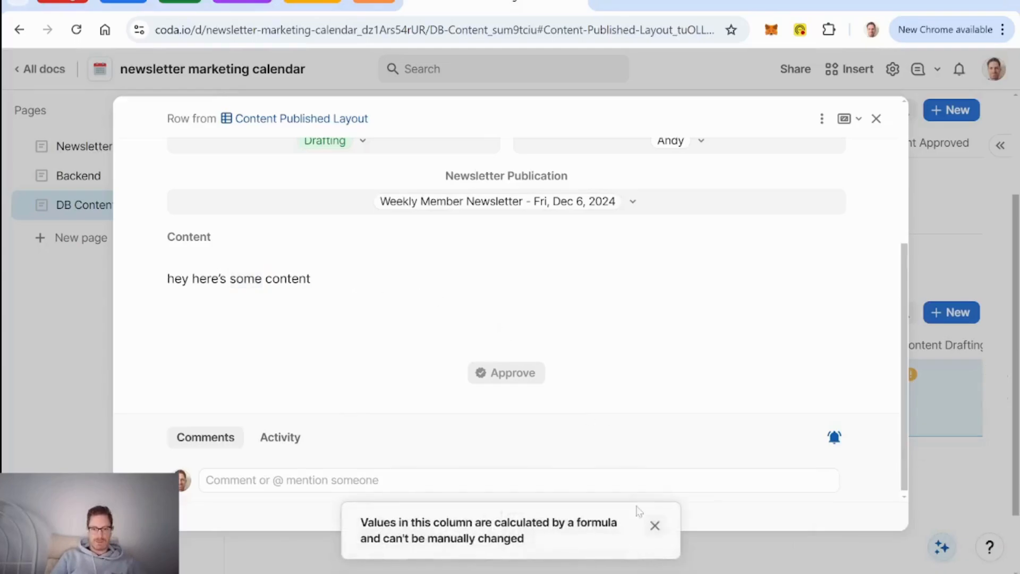
pyautogui.scroll(4, 640, 320)
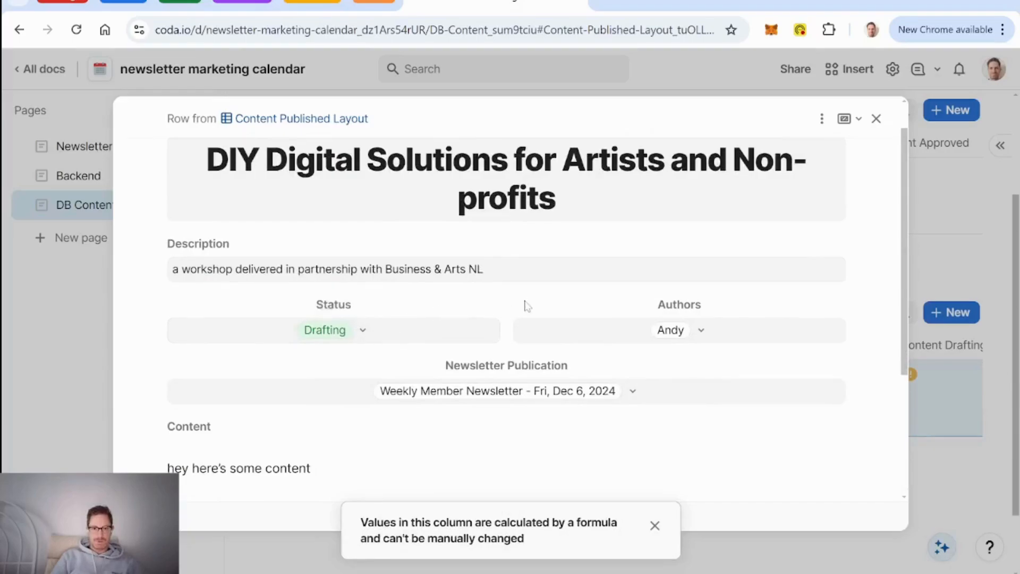
pyautogui.click(876, 118)
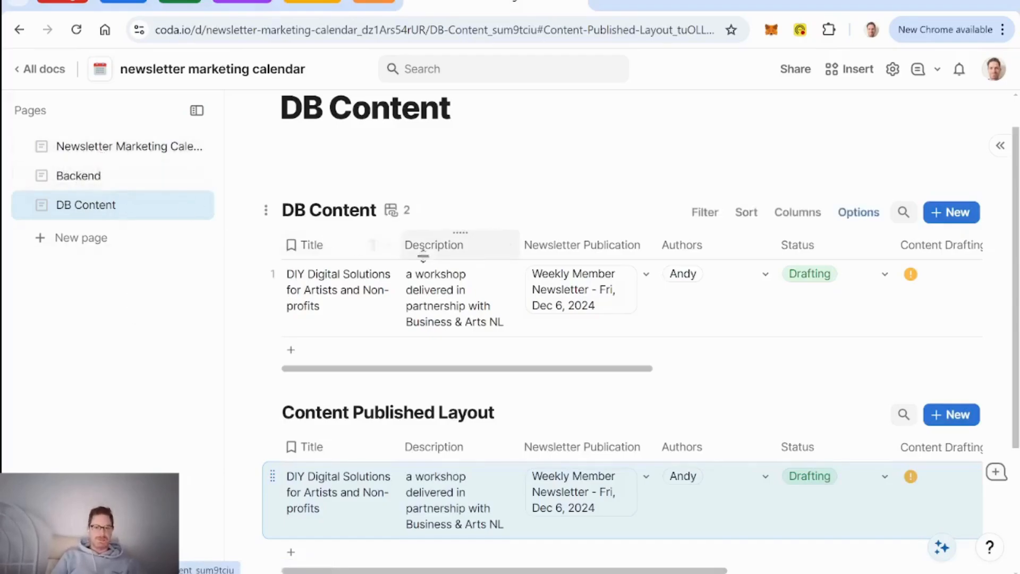
pyautogui.click(95, 146)
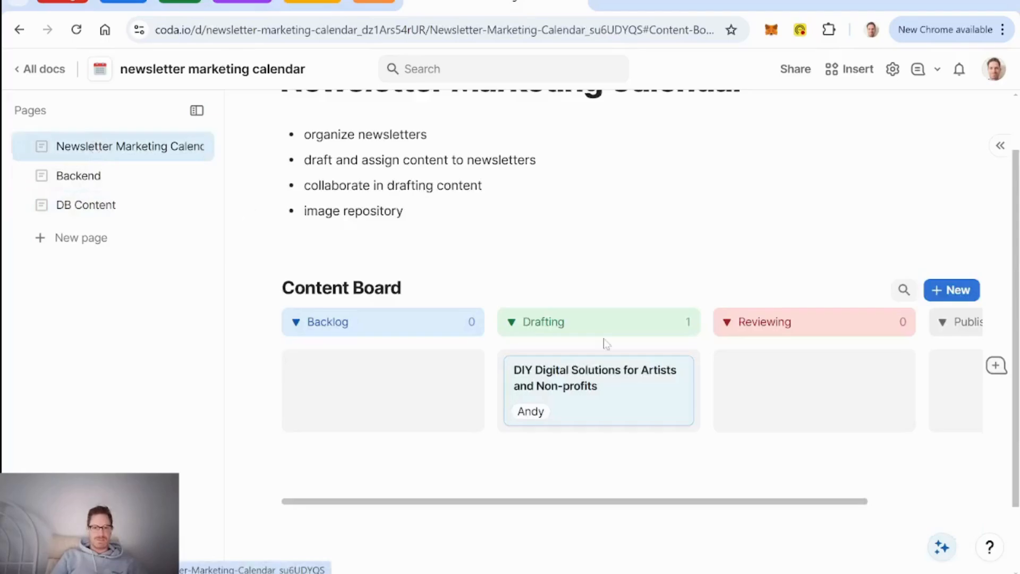
pyautogui.click(623, 403)
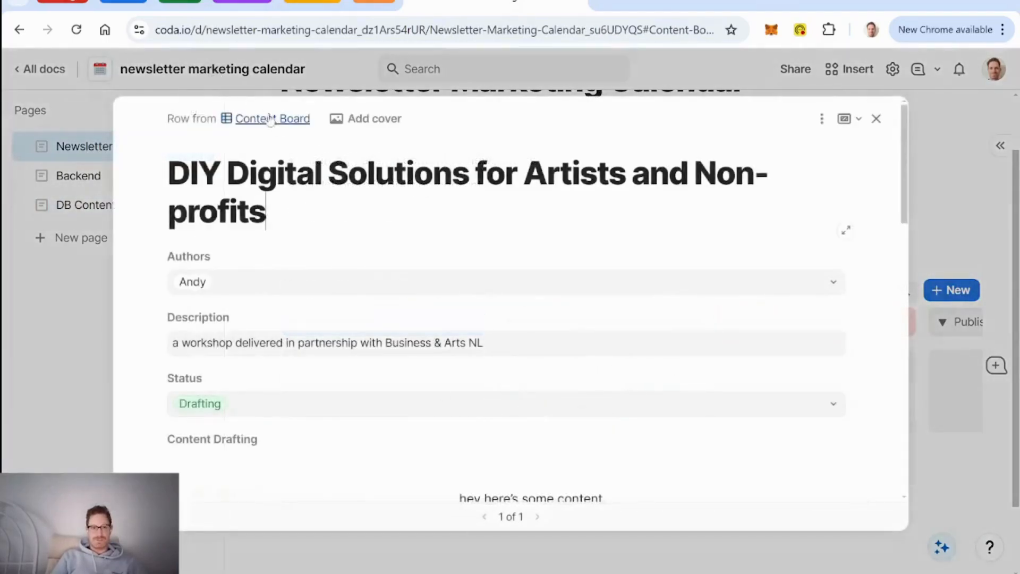
pyautogui.scroll(-2, 475, 336)
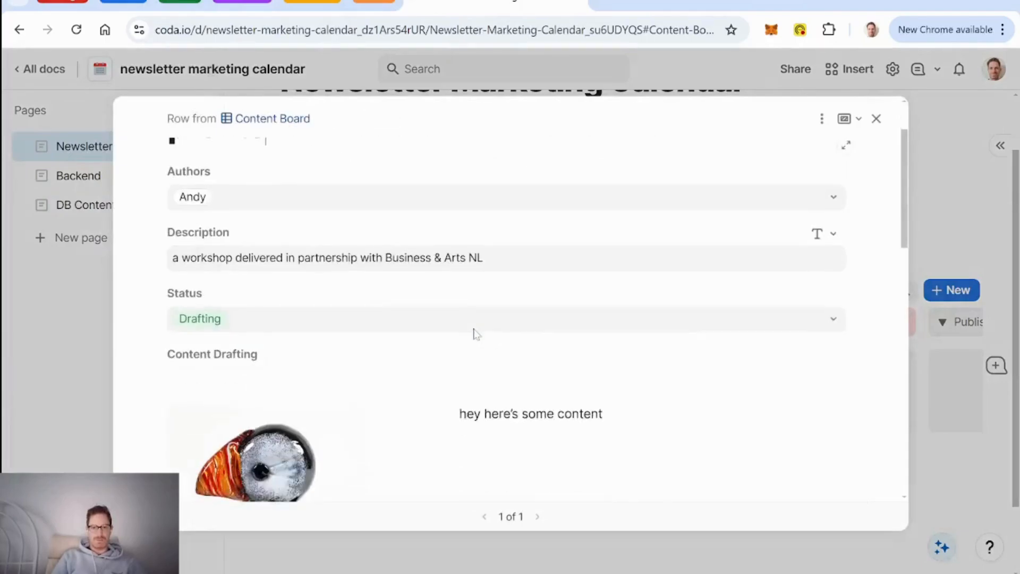
pyautogui.scroll(2, 475, 334)
pyautogui.click(822, 118)
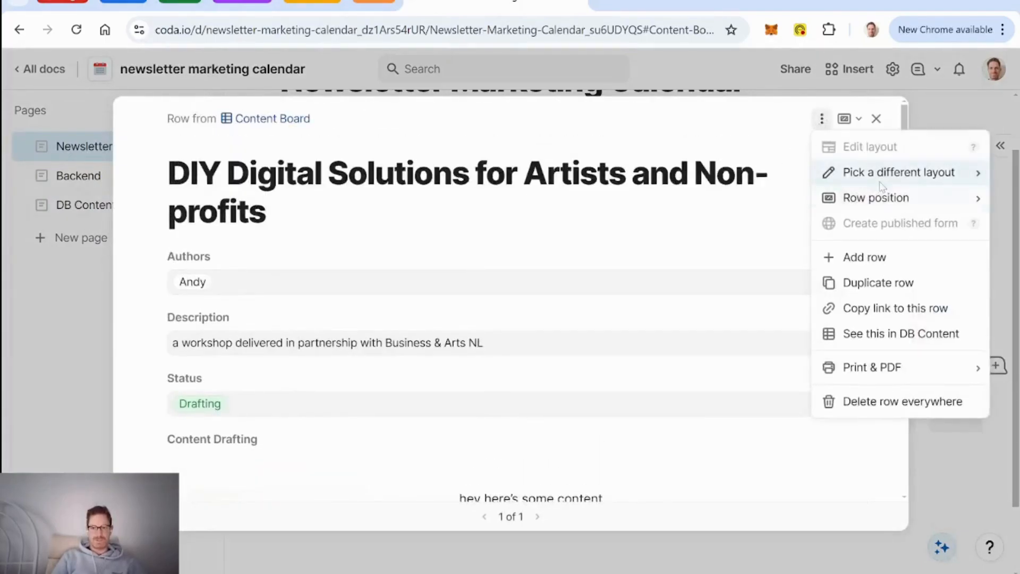
pyautogui.moveTo(881, 183)
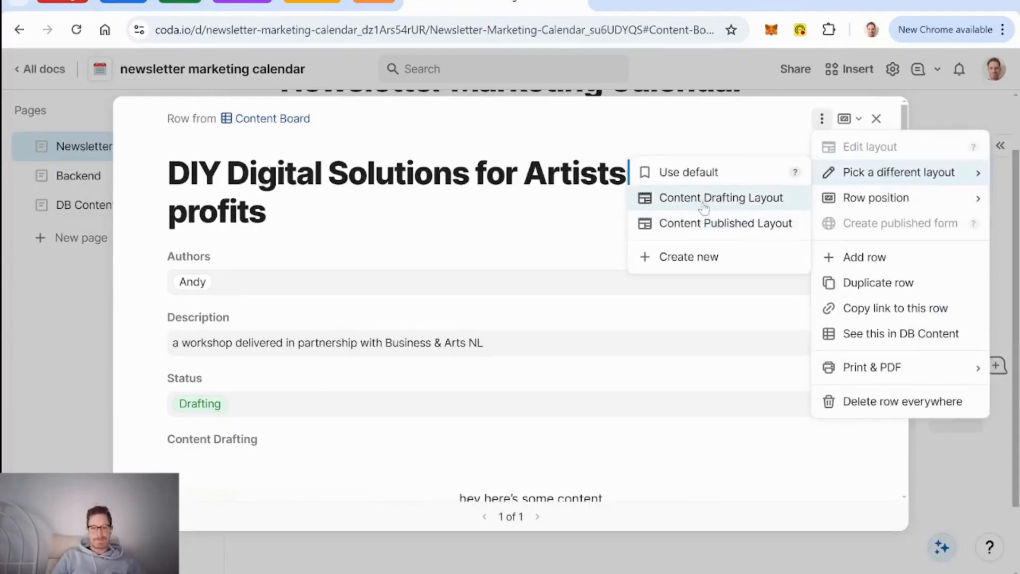
pyautogui.click(876, 119)
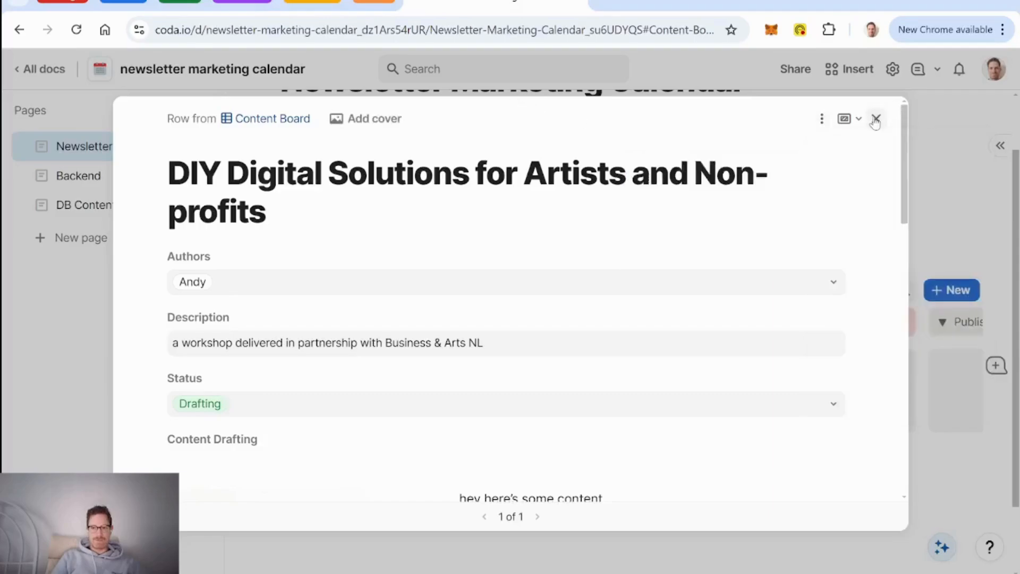
pyautogui.click(875, 119)
pyautogui.click(101, 206)
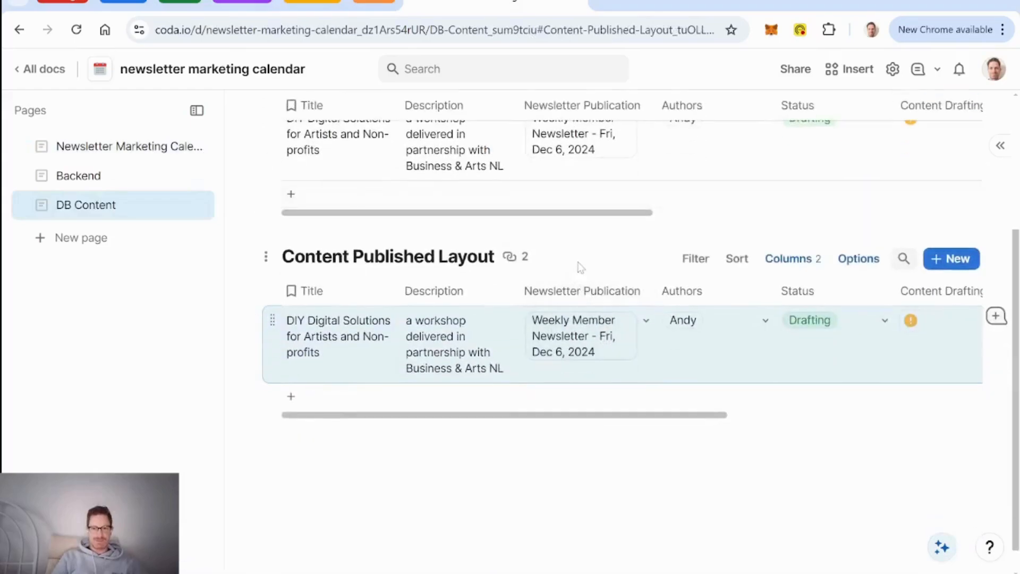
pyautogui.click(581, 268)
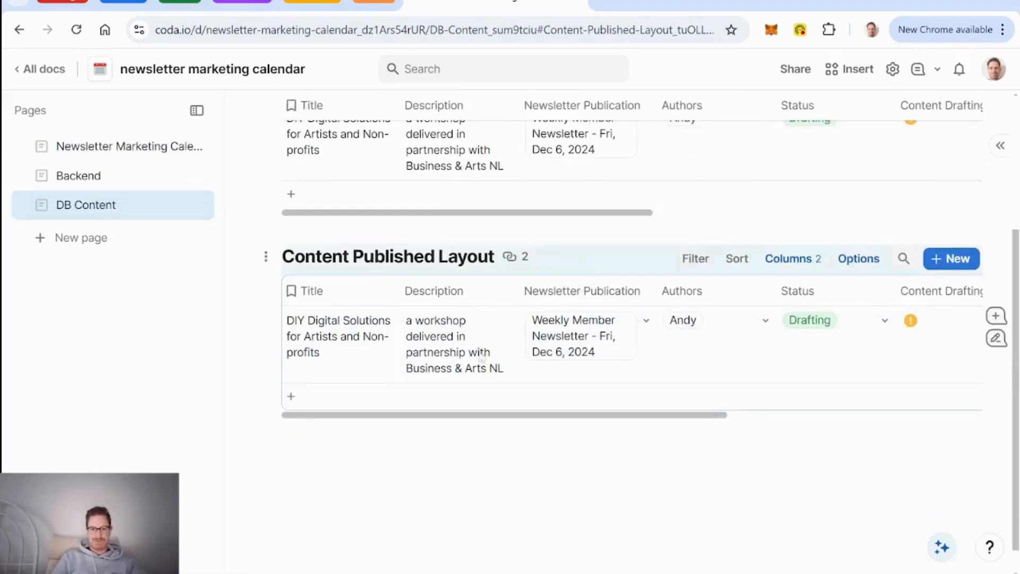
# Step: Paste the table below the original as a connected view and undo the extra Content Published Layout 3
pyautogui.click(425, 440)
pyautogui.press('Return')
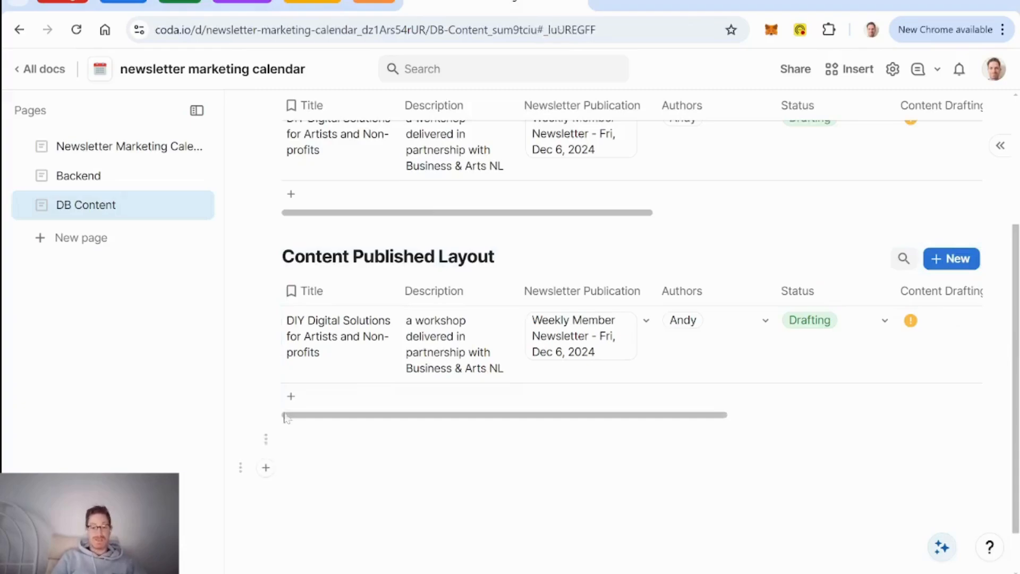
pyautogui.scroll(-1, 627, 319)
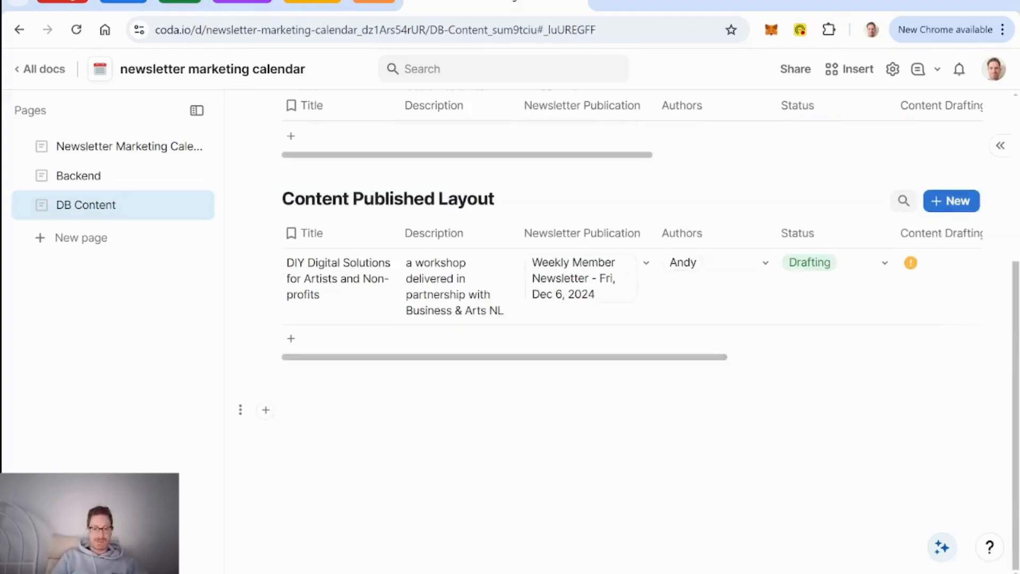
pyautogui.hotkey('ctrl', 'v')
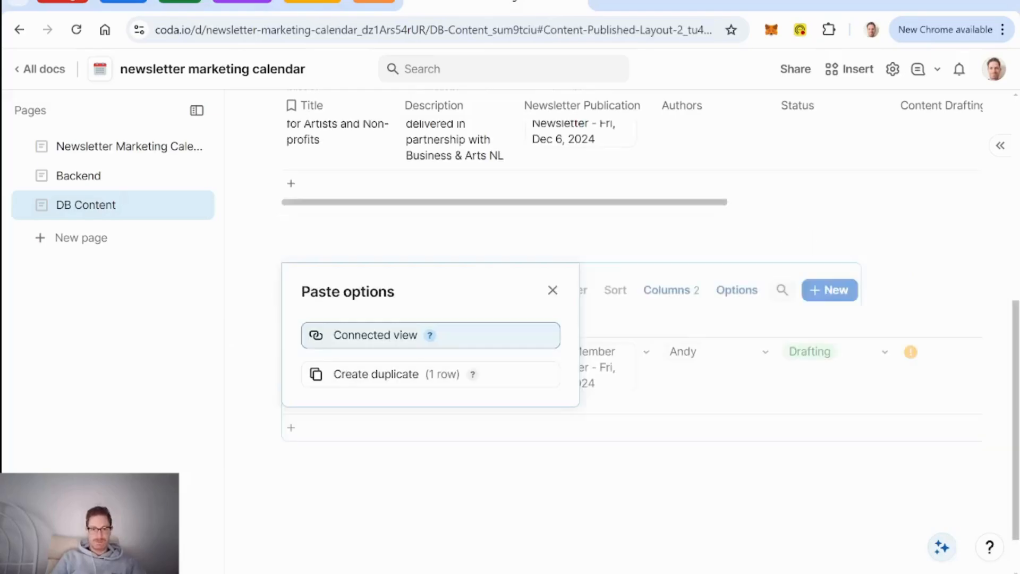
pyautogui.click(455, 339)
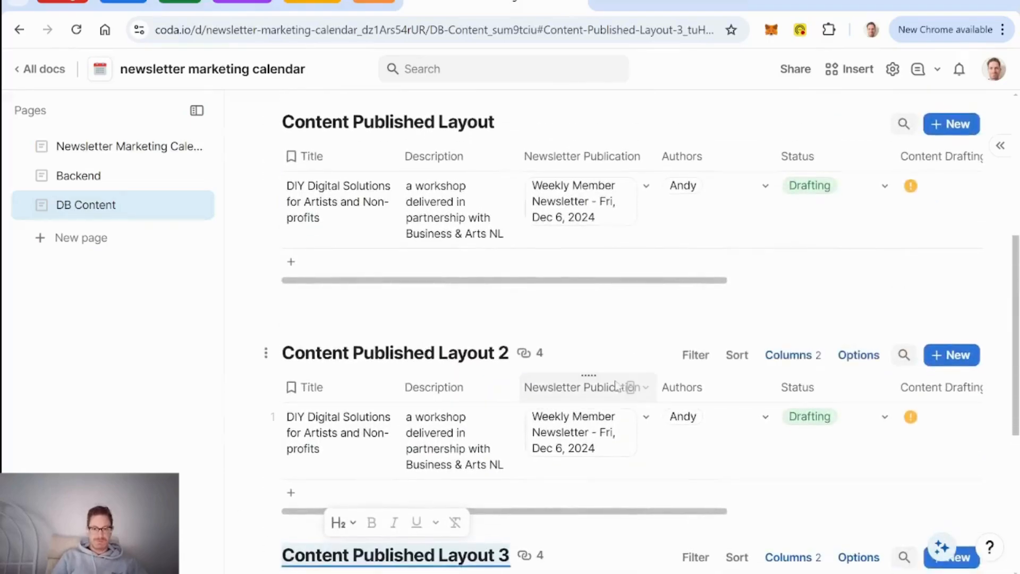
pyautogui.scroll(-3, 627, 387)
pyautogui.click(596, 399)
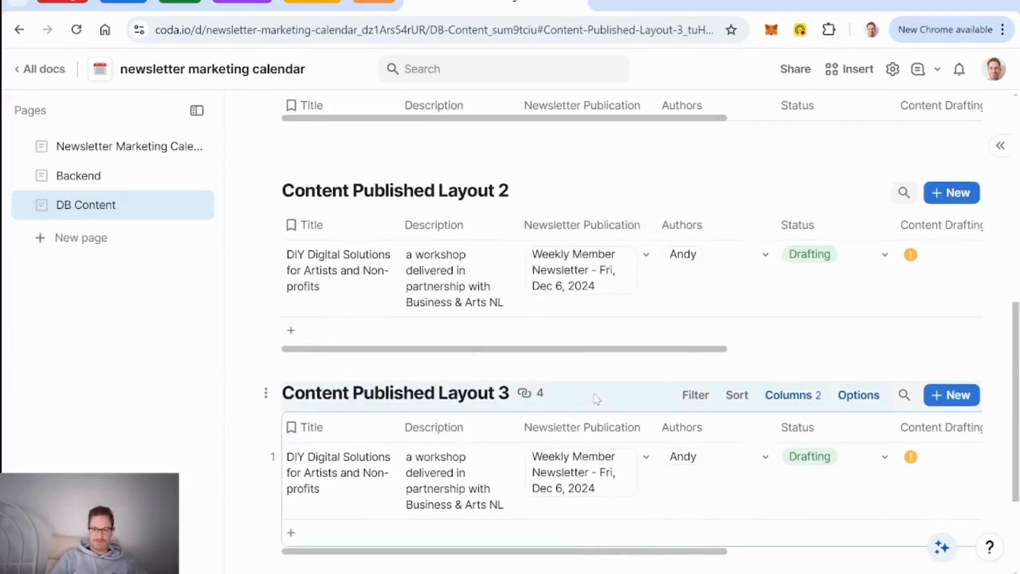
pyautogui.hotkey('ctrl', 'z')
# Step: Open the DIY Digital Solutions card on the Newsletter Marketing Calendar page
pyautogui.click(130, 147)
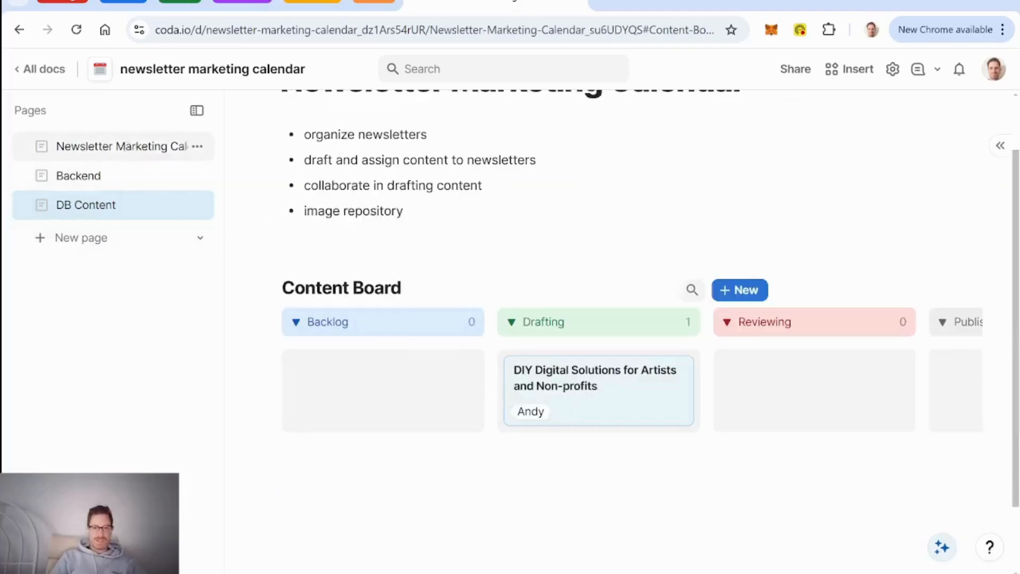
pyautogui.click(625, 405)
pyautogui.scroll(-3, 547, 255)
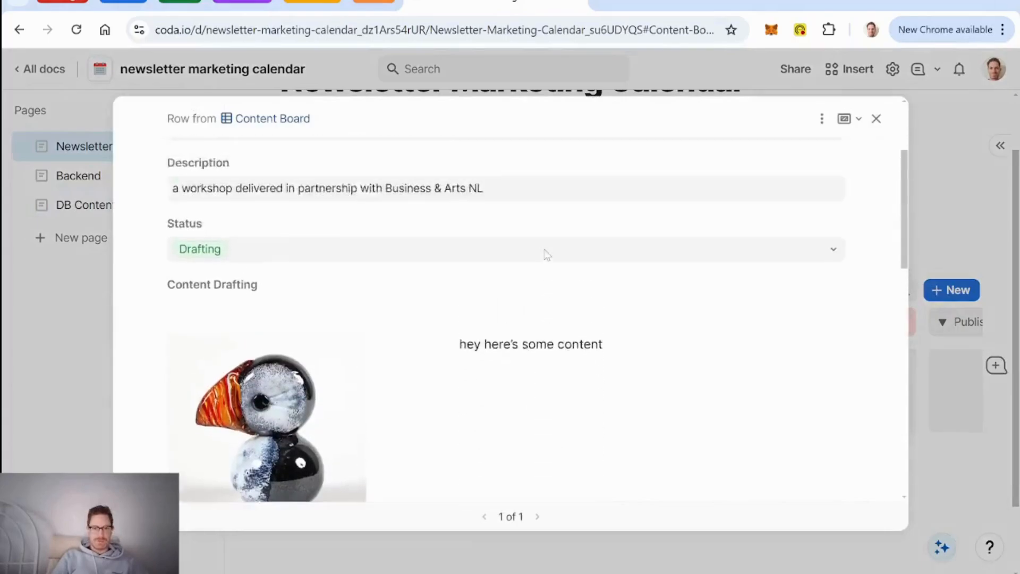
pyautogui.scroll(3, 548, 255)
# Step: Switch the row's display to the Content Published Layout
pyautogui.click(821, 118)
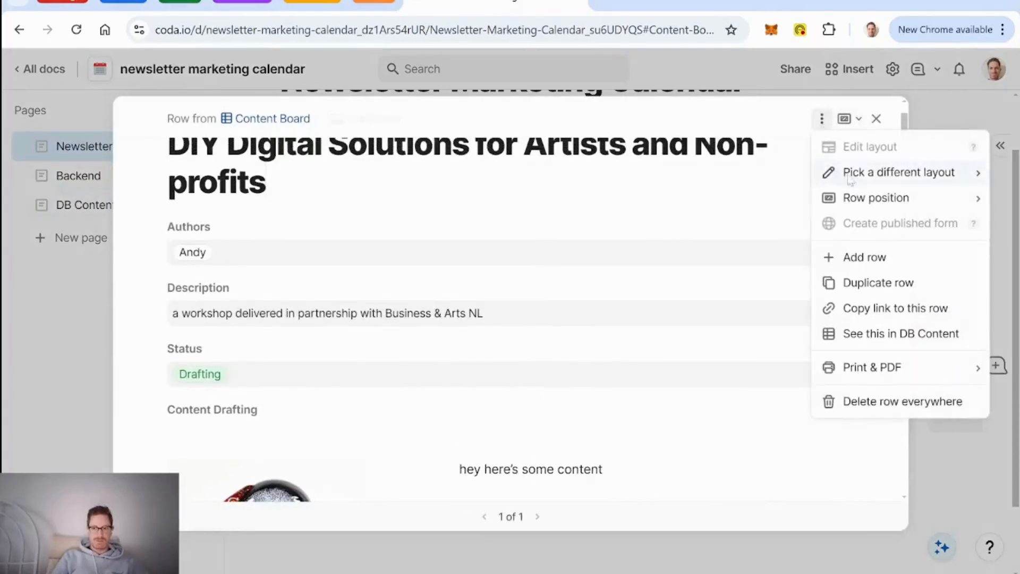
pyautogui.moveTo(849, 181)
pyautogui.click(734, 223)
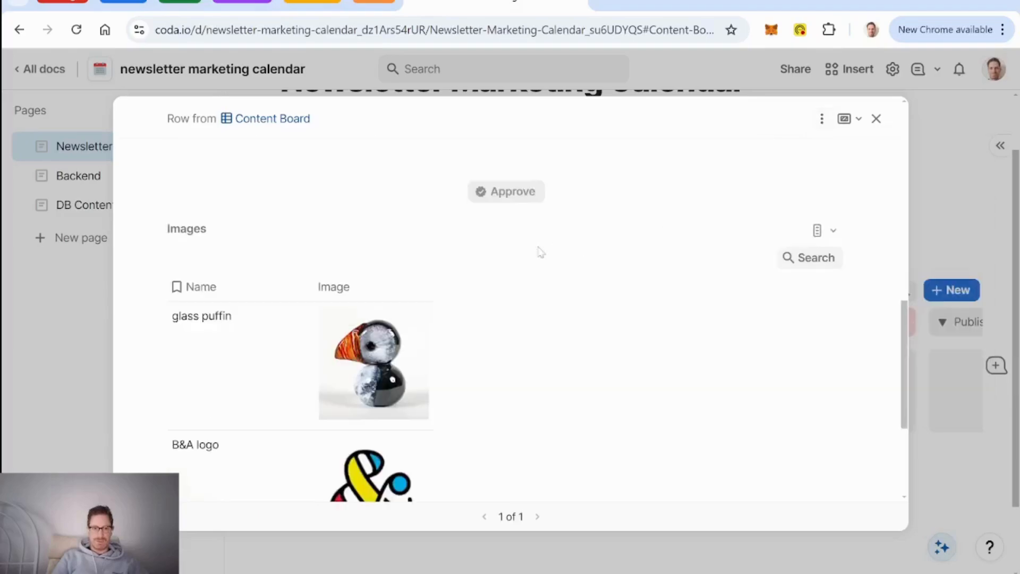
pyautogui.scroll(10, 687, 293)
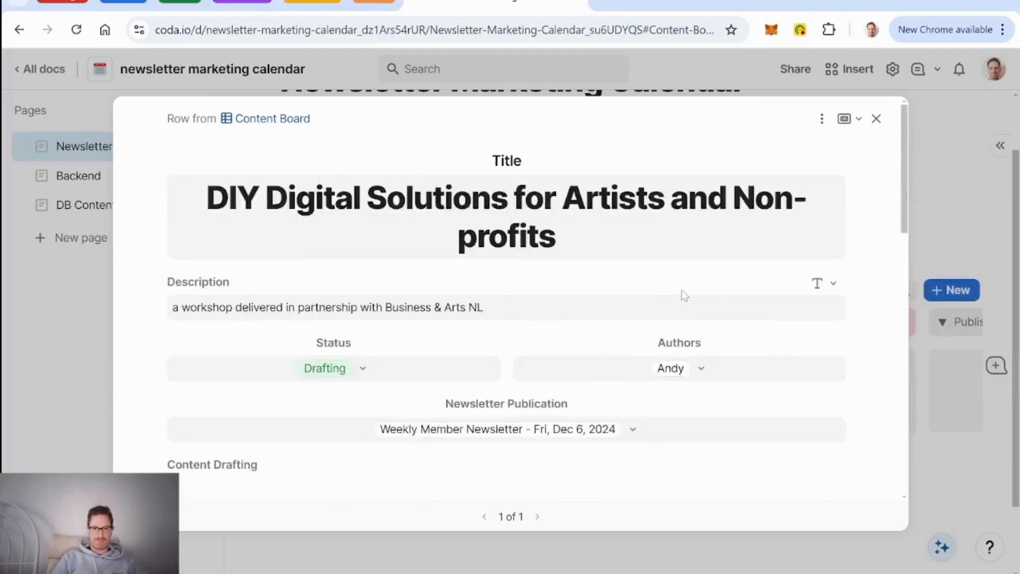
pyautogui.click(821, 118)
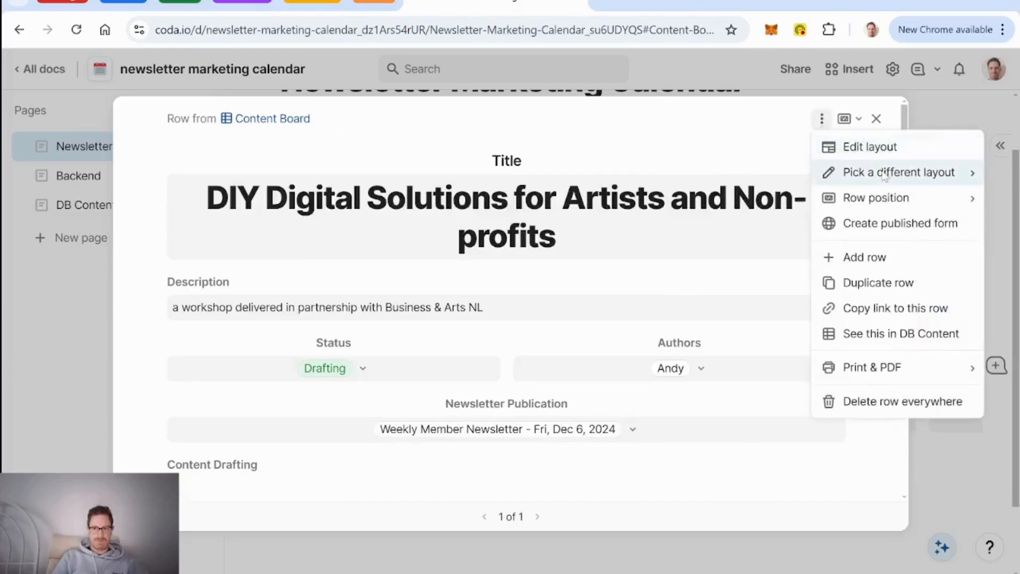
pyautogui.moveTo(885, 175)
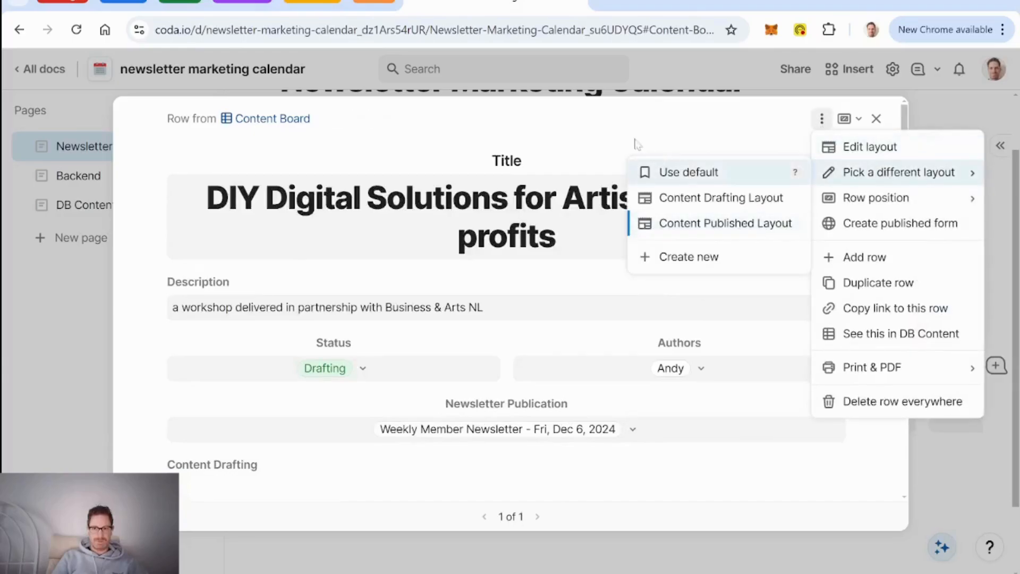
pyautogui.click(690, 171)
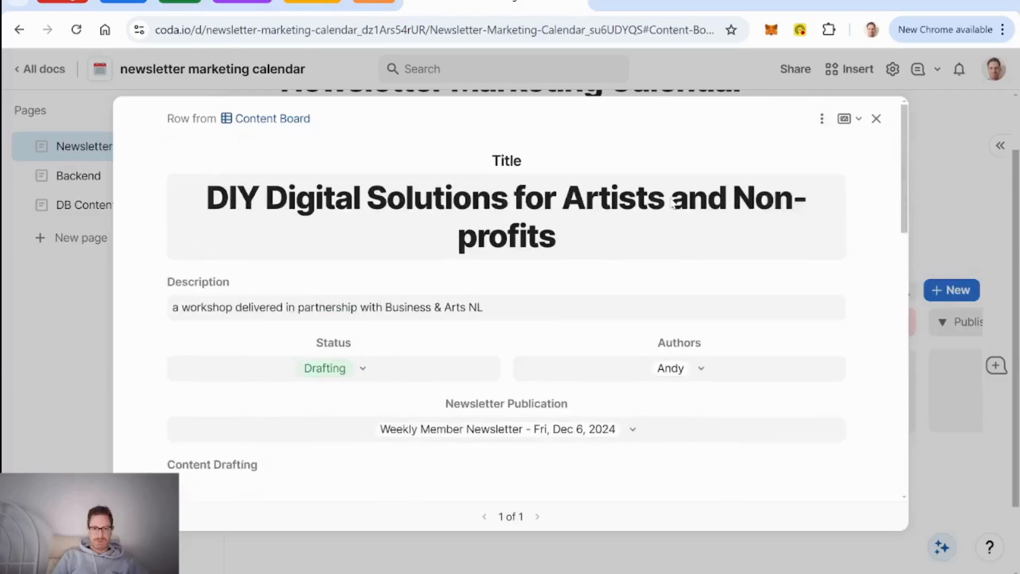
pyautogui.click(822, 118)
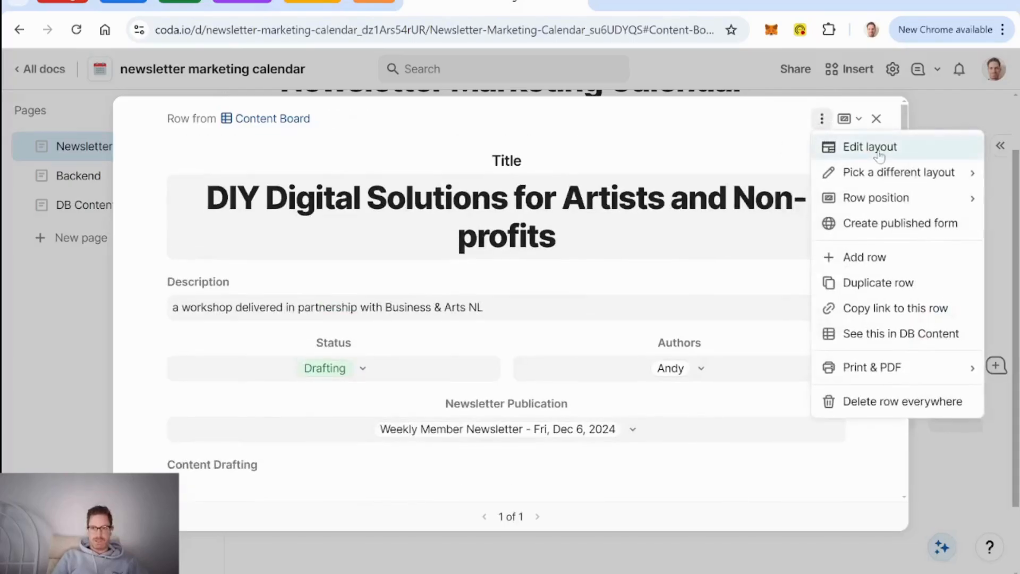
# Step: In the Content Published Layout, hide Images and Content Drafting, show Content above Approve, and finish editing
pyautogui.click(825, 145)
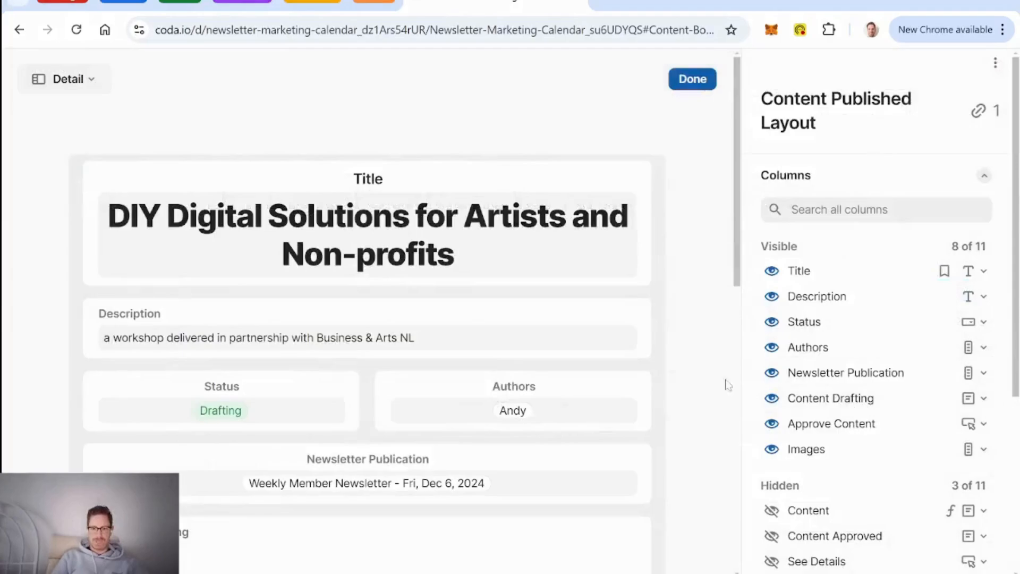
pyautogui.scroll(-8, 696, 381)
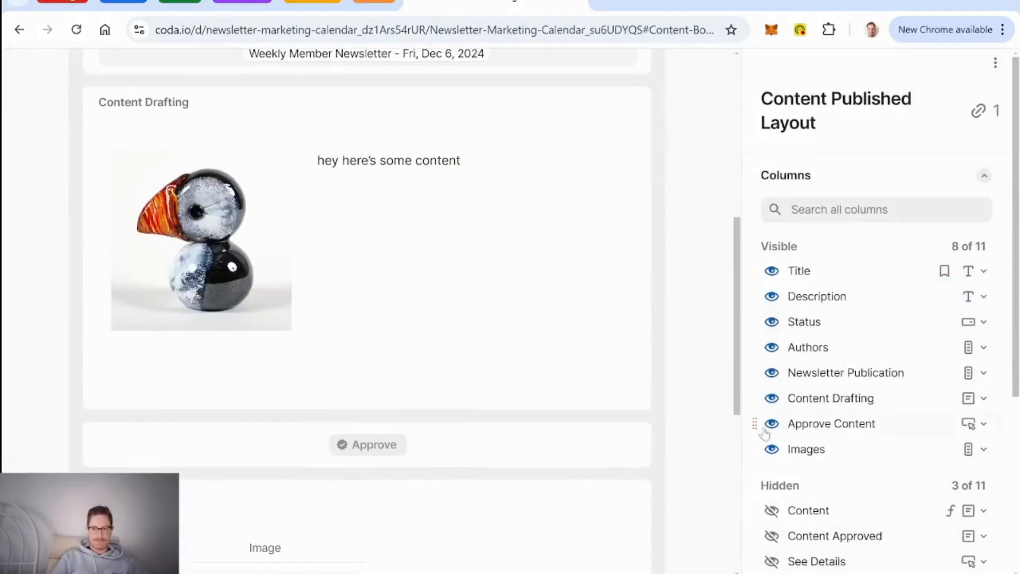
pyautogui.click(772, 450)
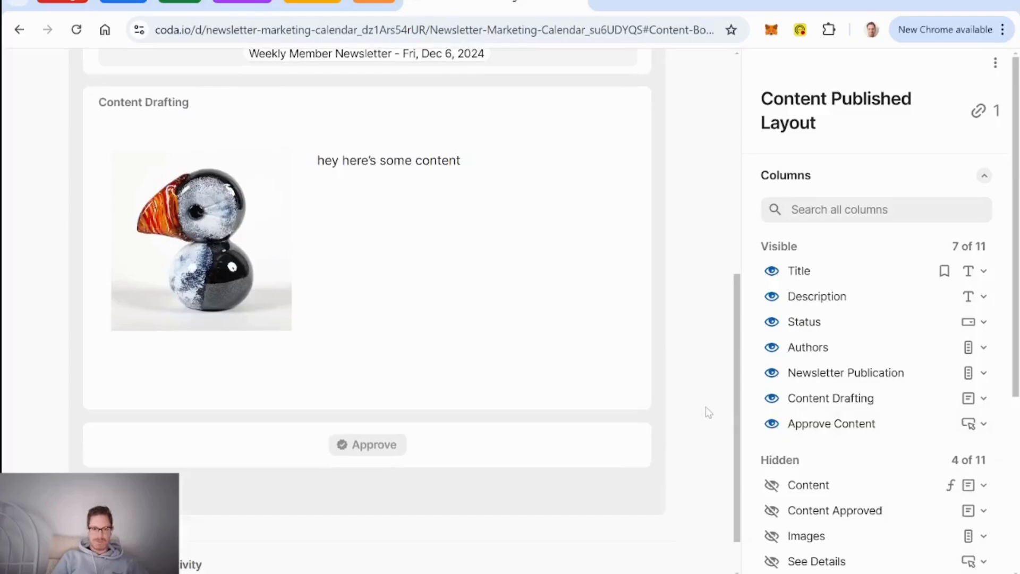
pyautogui.scroll(-1, 709, 412)
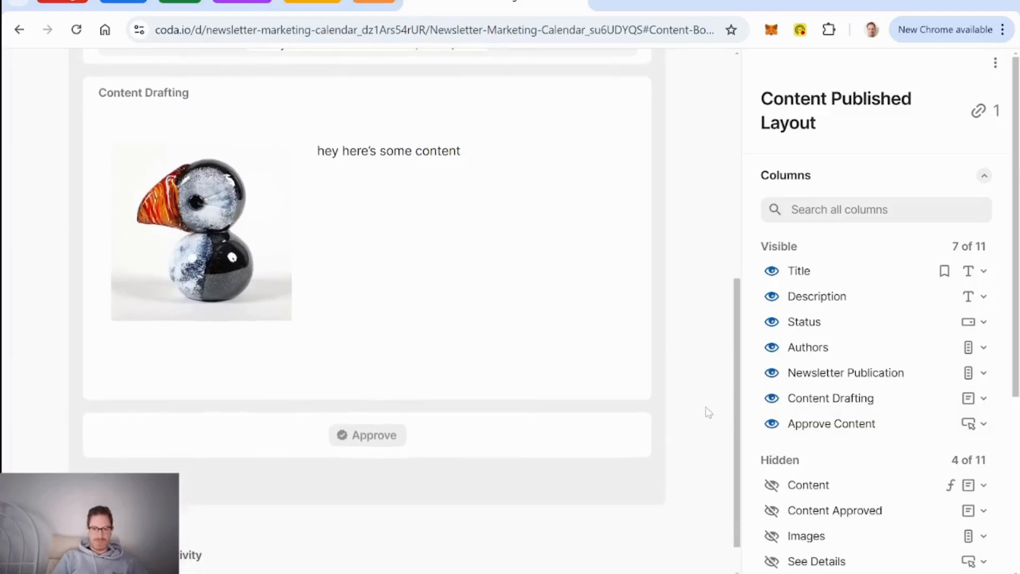
pyautogui.click(772, 399)
pyautogui.click(771, 458)
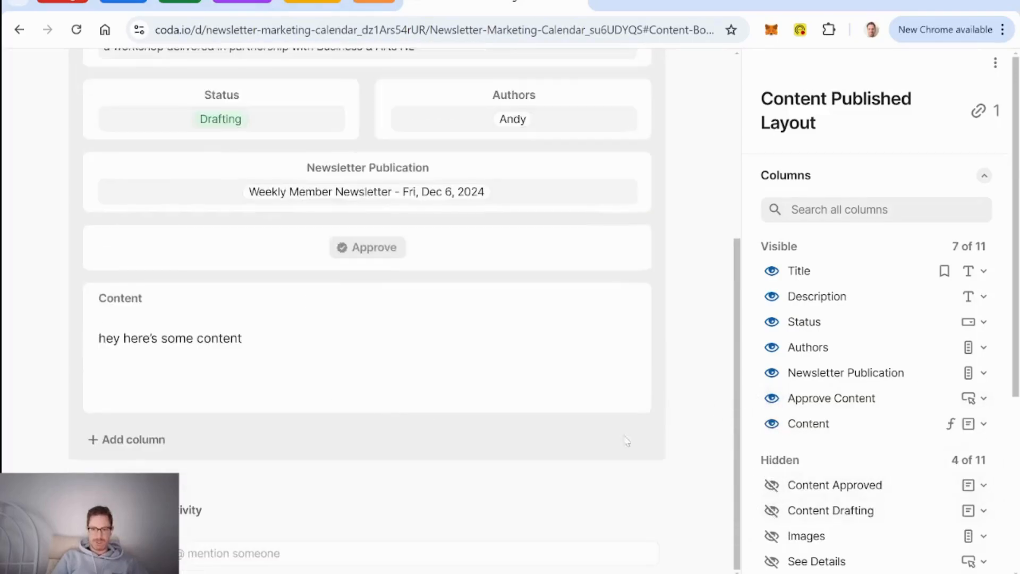
pyautogui.moveTo(87, 349); pyautogui.dragTo(110, 390)
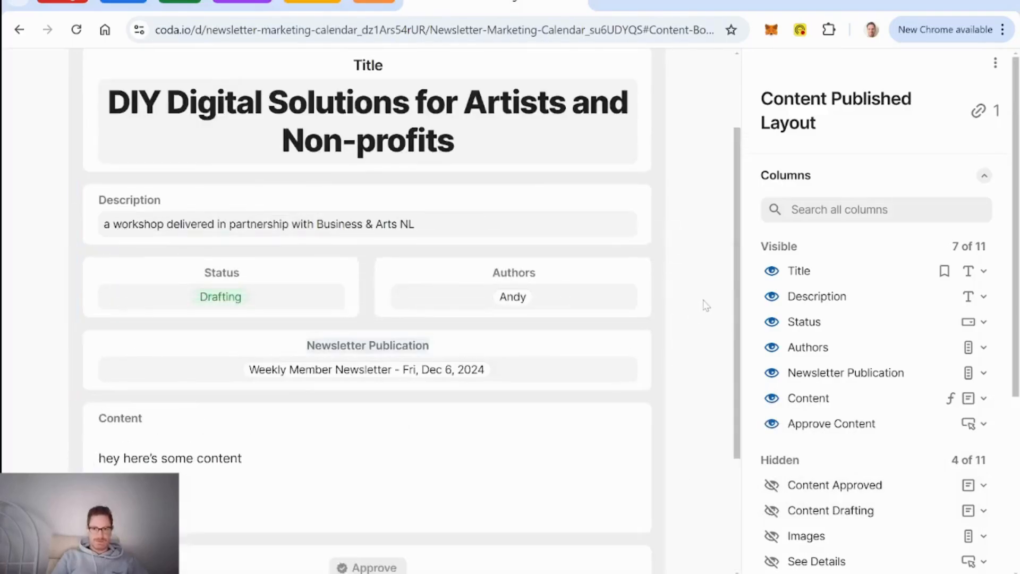
pyautogui.scroll(2, 705, 266)
pyautogui.click(693, 79)
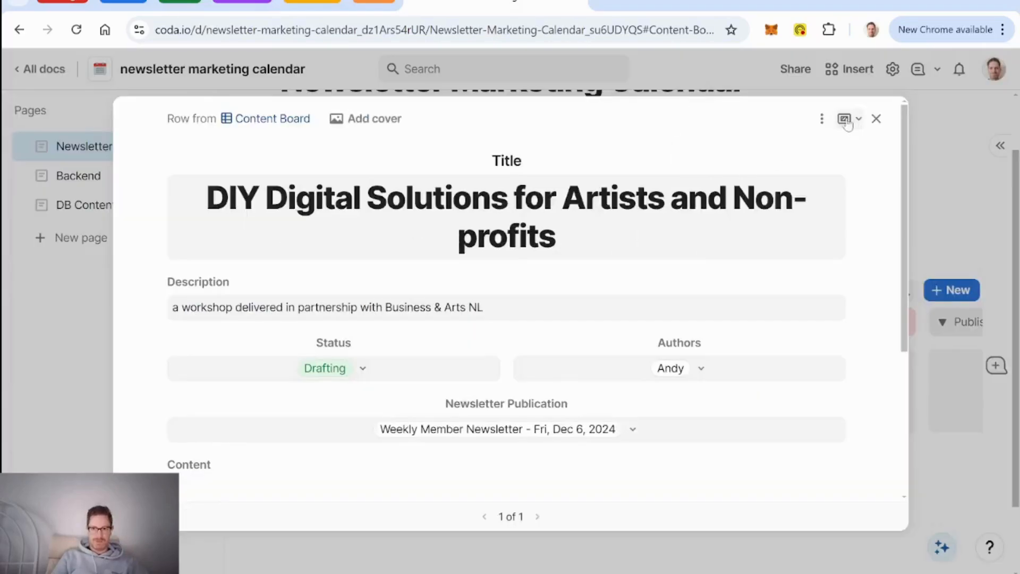
# Step: Switch the row to the Content Drafting Layout
pyautogui.click(823, 120)
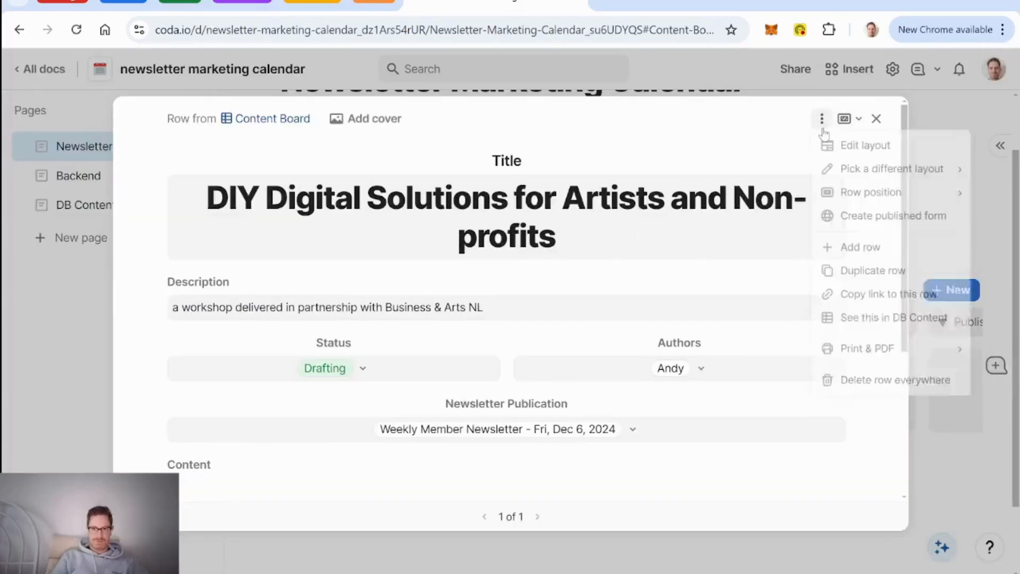
pyautogui.moveTo(870, 170)
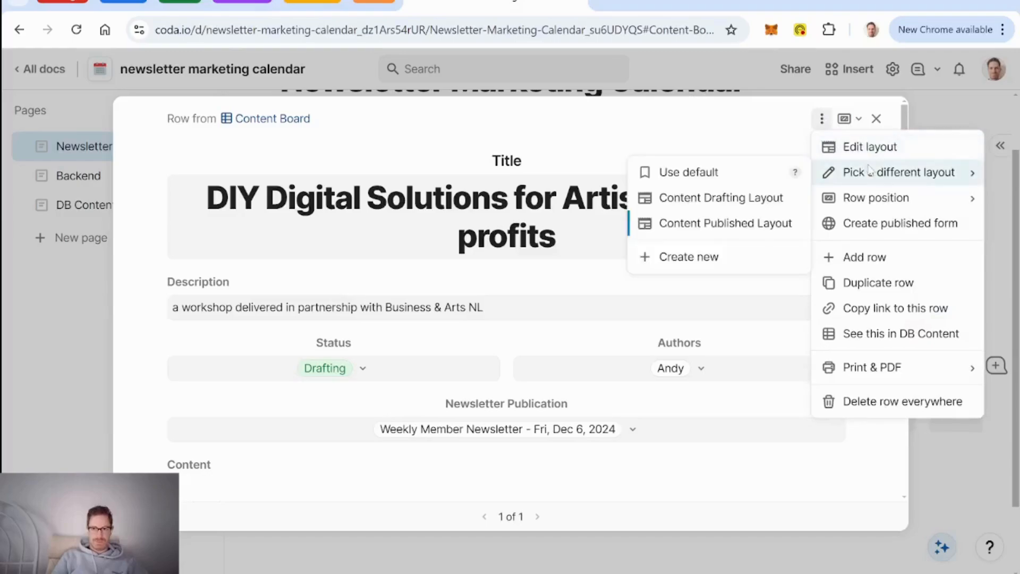
pyautogui.click(705, 209)
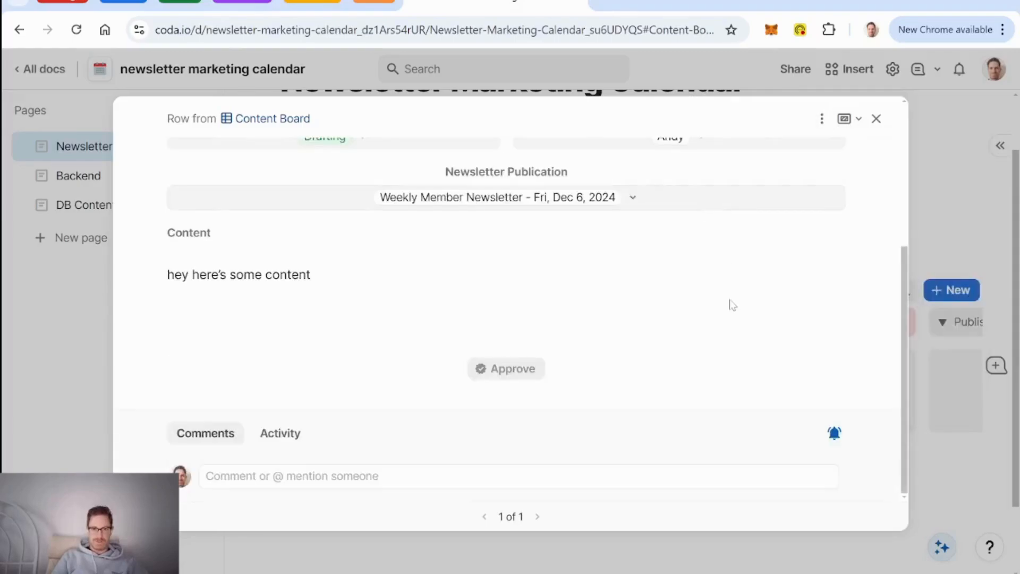
# Step: Edit the drafting layout: show Content Drafting above Approve and Images, hide Content, then finish
pyautogui.click(822, 119)
pyautogui.click(861, 155)
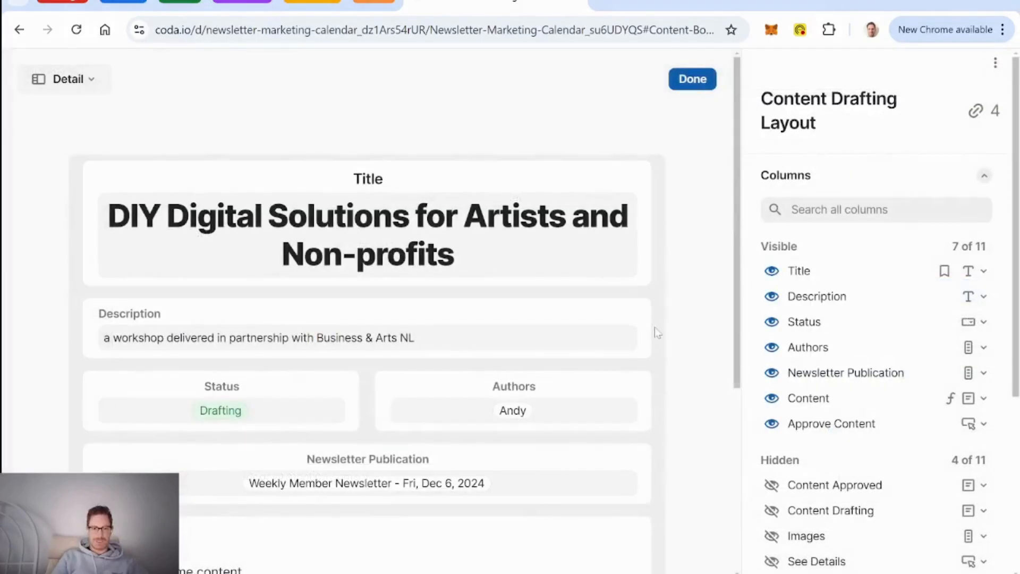
pyautogui.scroll(-5, 655, 327)
pyautogui.scroll(-2, 792, 409)
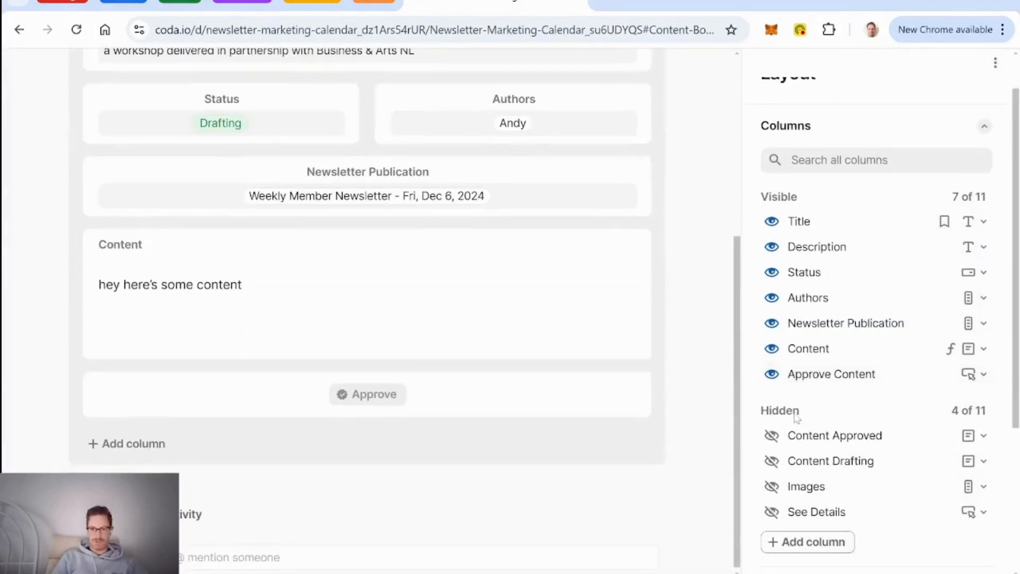
pyautogui.moveTo(767, 460); pyautogui.dragTo(96, 417)
pyautogui.scroll(-1, 95, 417)
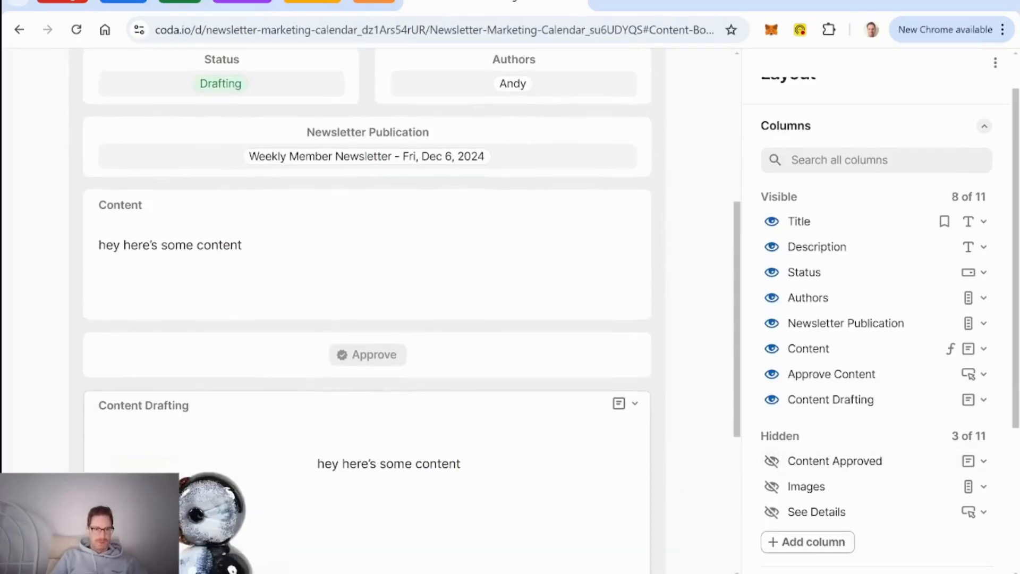
pyautogui.moveTo(77, 379); pyautogui.dragTo(109, 403)
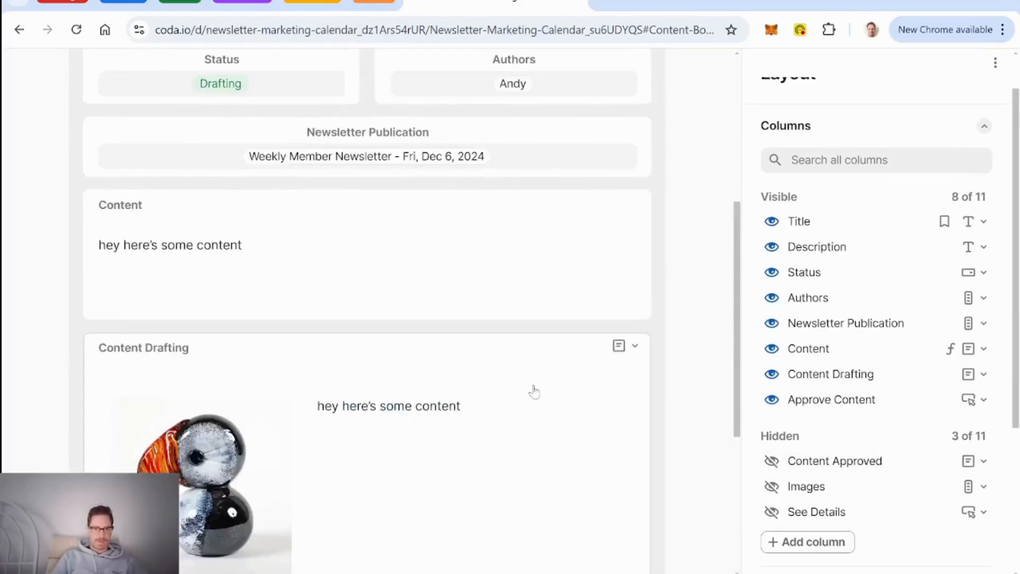
pyautogui.click(772, 350)
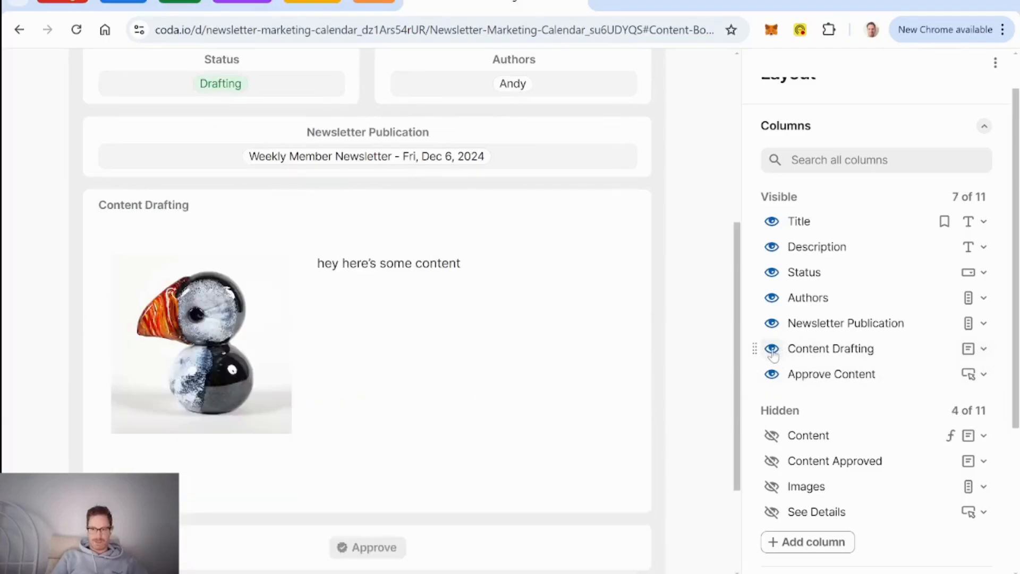
pyautogui.click(773, 486)
pyautogui.scroll(6, 698, 378)
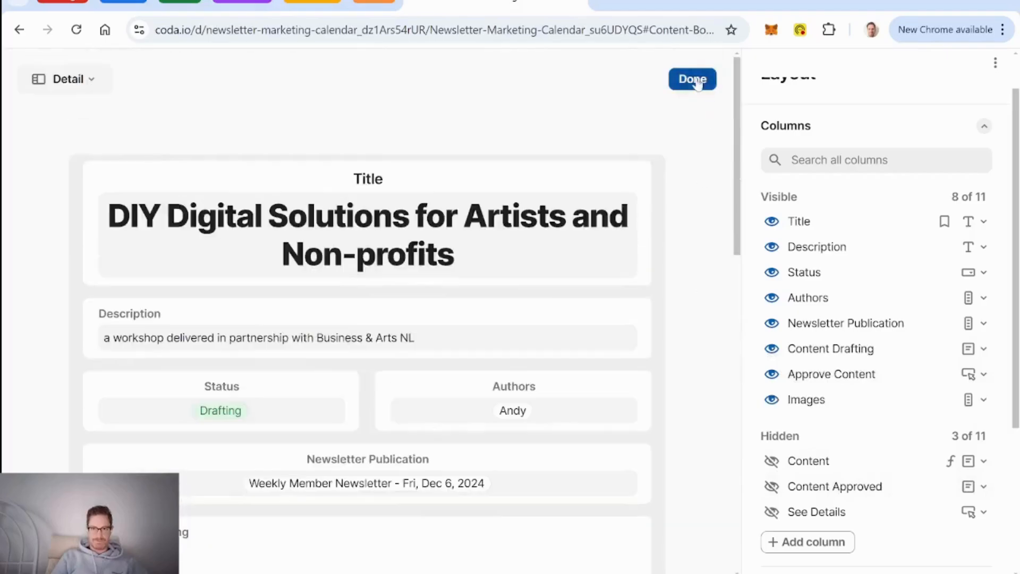
pyautogui.click(696, 80)
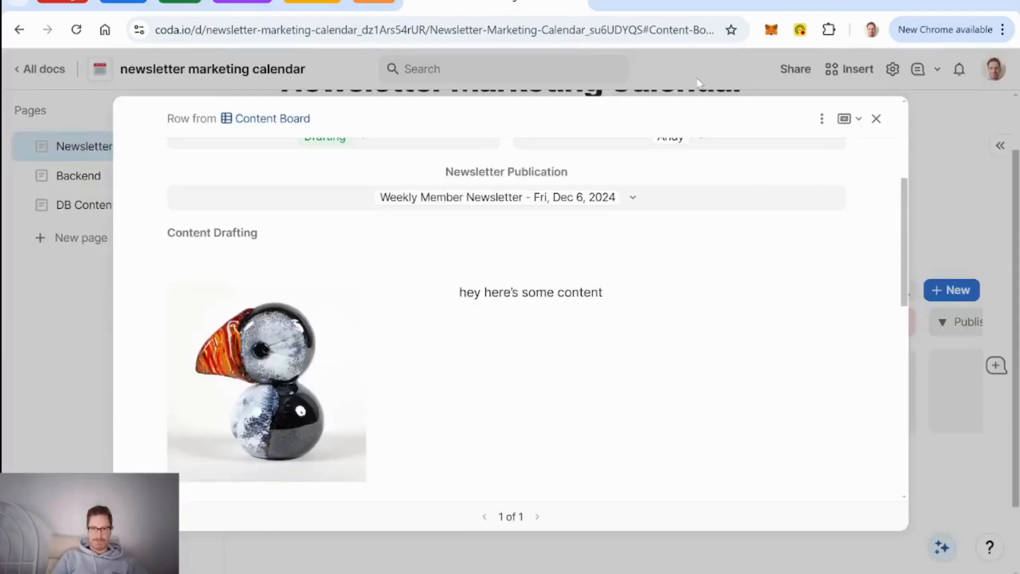
# Step: Close the row, go to the DB Content page, and open the row from Content Published Layout 2
pyautogui.click(876, 119)
pyautogui.click(69, 204)
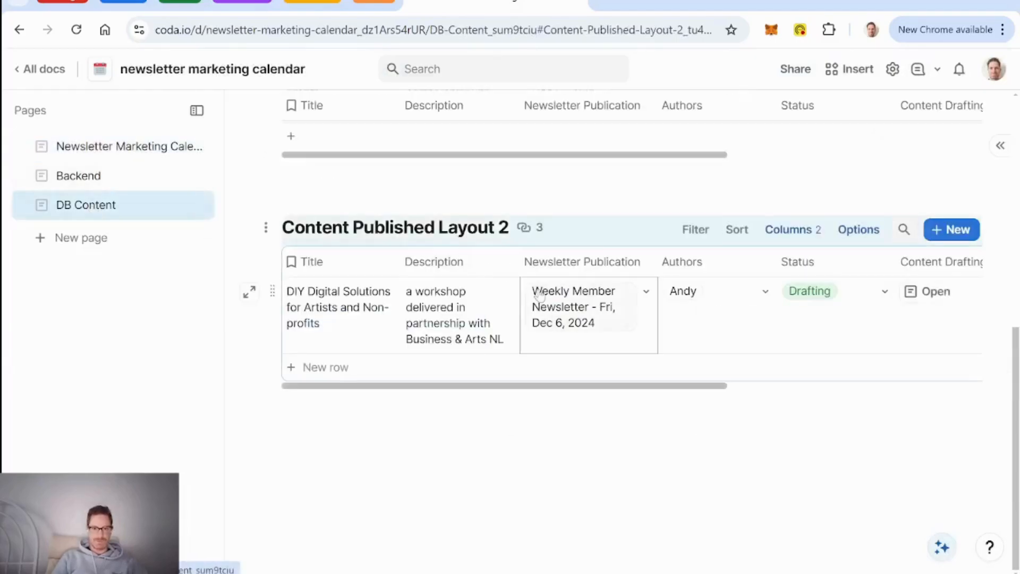
pyautogui.click(250, 293)
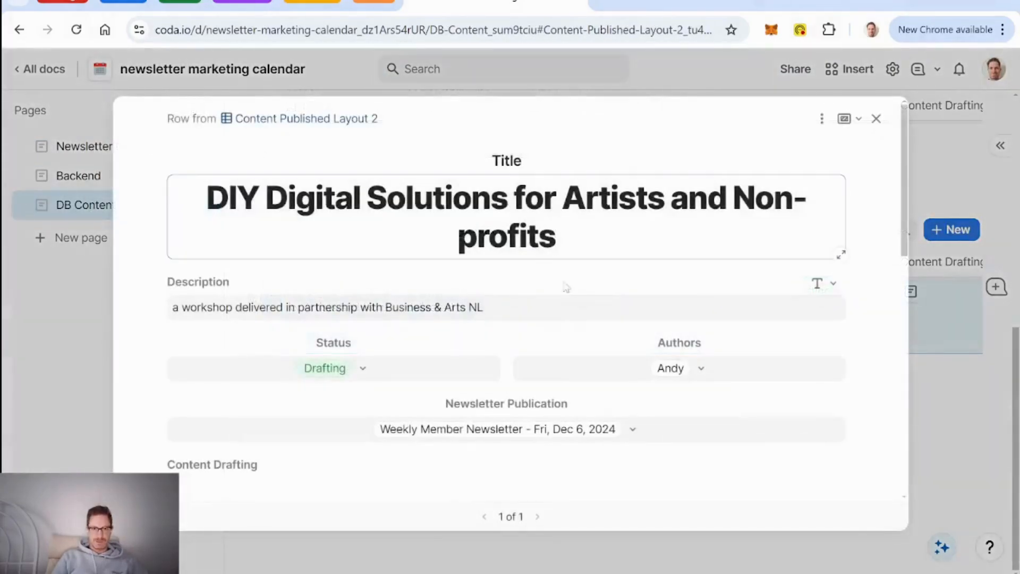
# Step: Close it and briefly inspect the row's details from the first DB Content table
pyautogui.click(876, 119)
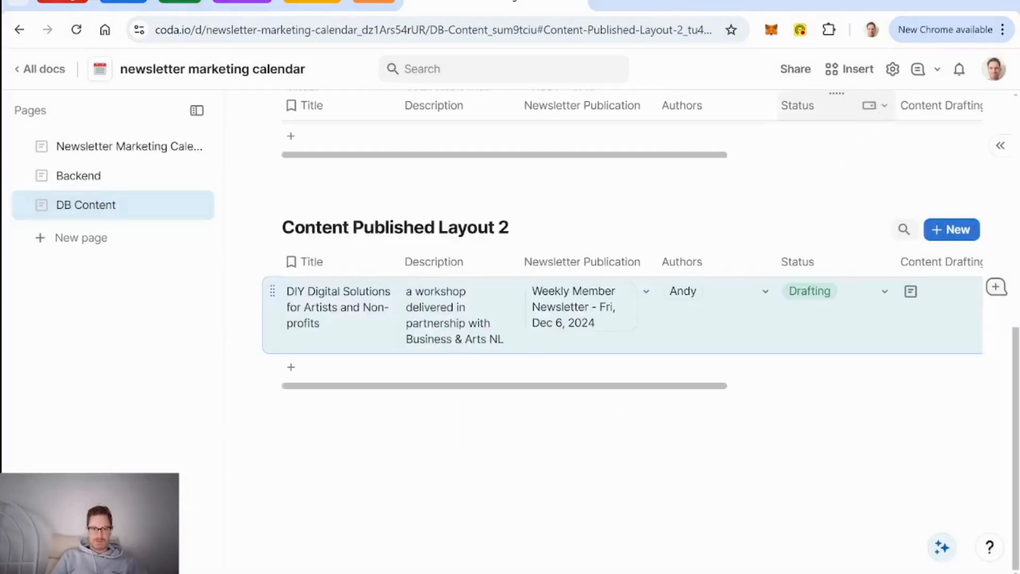
pyautogui.scroll(5, 584, 307)
pyautogui.scroll(2, 425, 266)
pyautogui.click(250, 243)
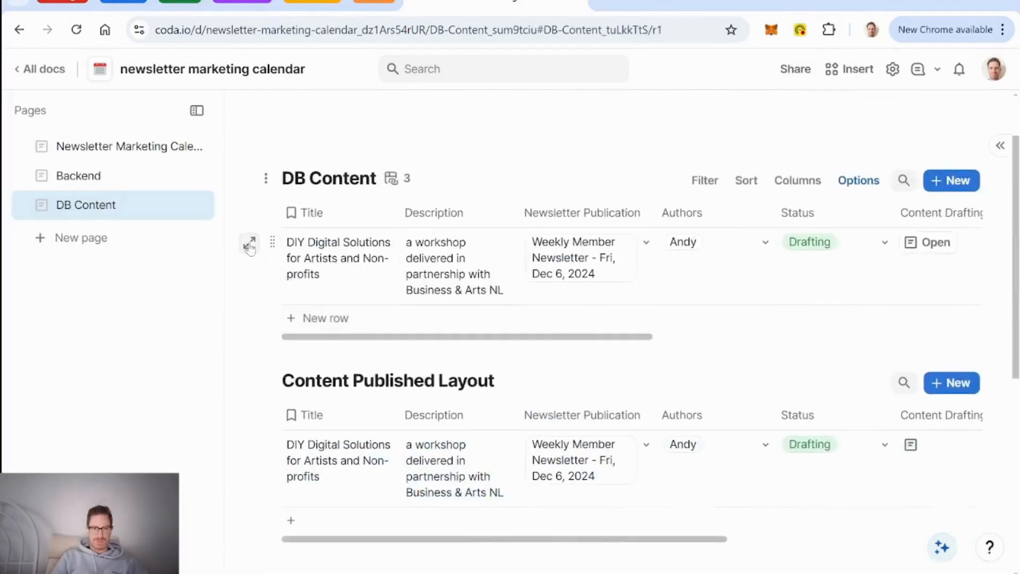
pyautogui.scroll(-5, 529, 291)
pyautogui.scroll(5, 528, 291)
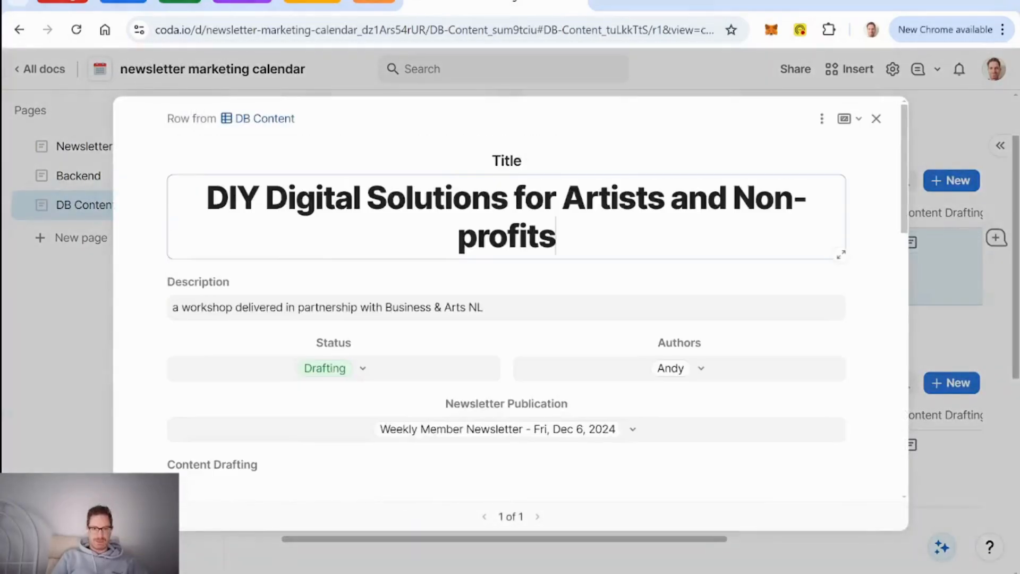
pyautogui.click(876, 118)
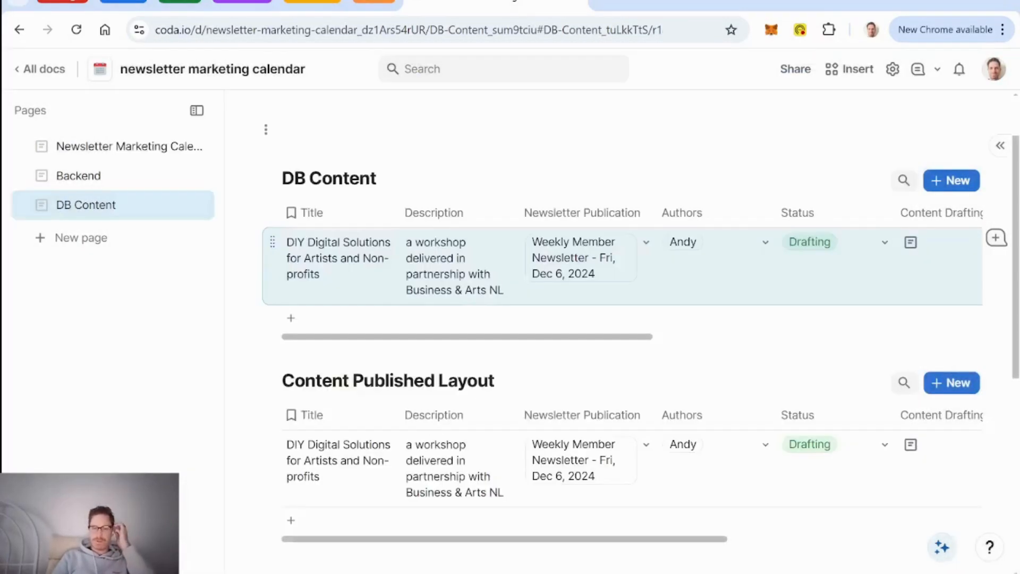
# Step: Reopen the DIY Digital Solutions row's details from the Content Published Layout 2 table
pyautogui.scroll(-4, 554, 210)
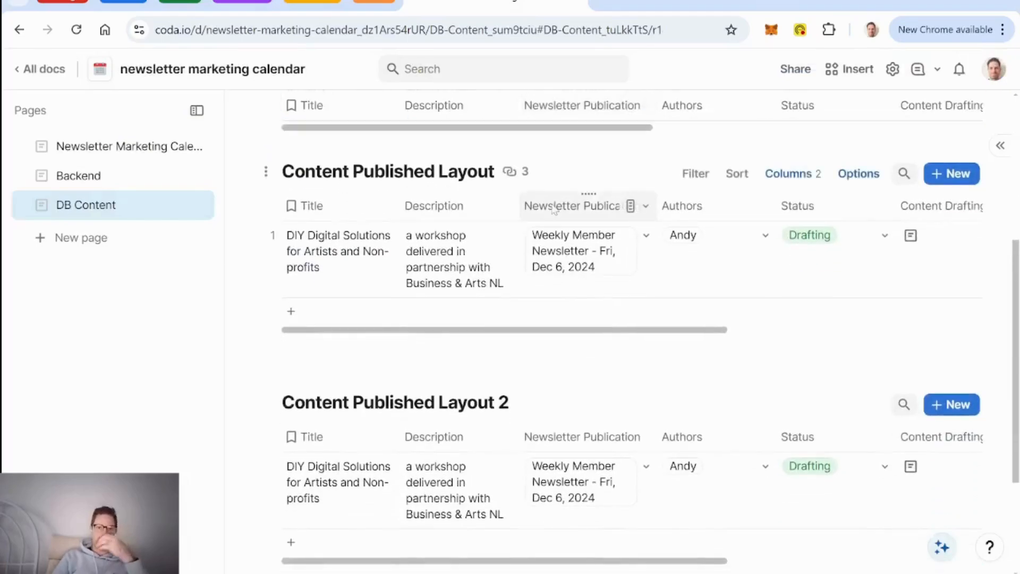
pyautogui.scroll(-3, 555, 210)
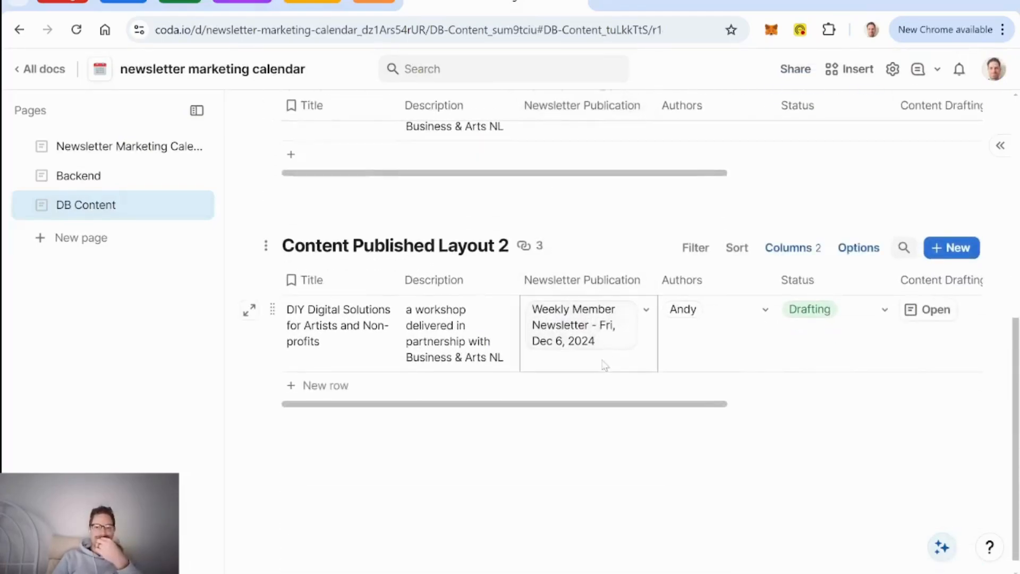
pyautogui.hscroll(5, 588, 367)
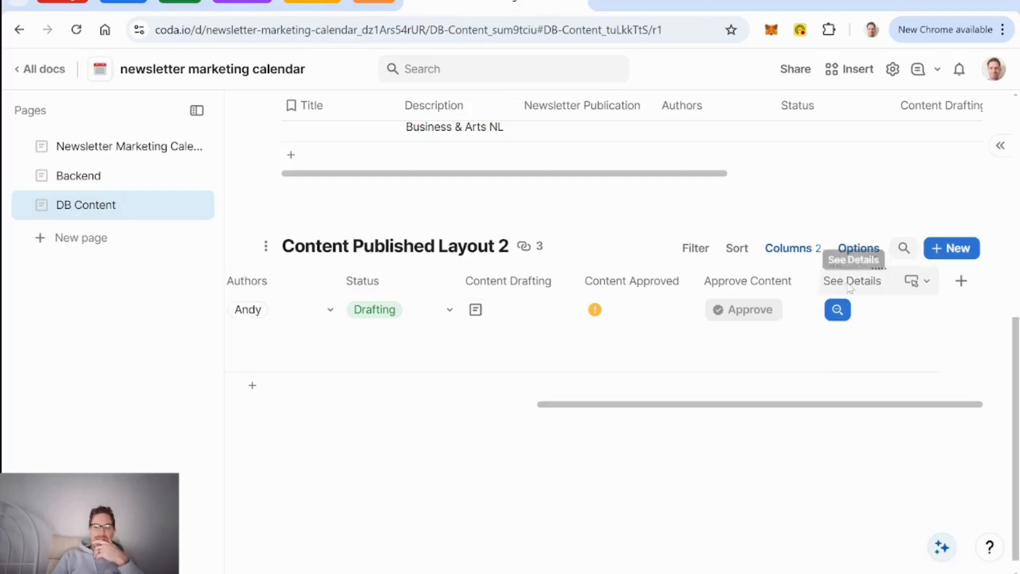
pyautogui.hscroll(-5, 674, 346)
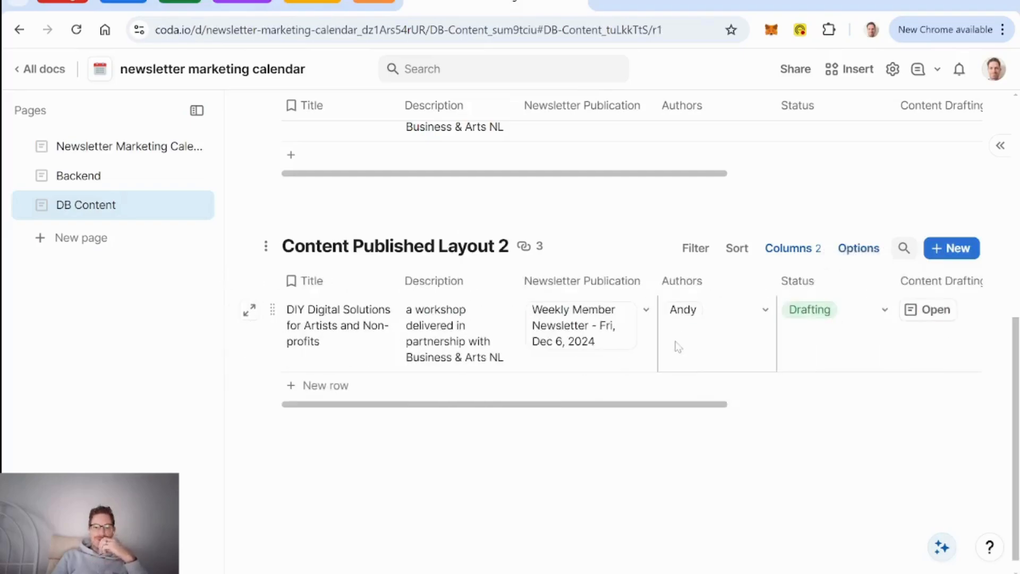
pyautogui.click(249, 310)
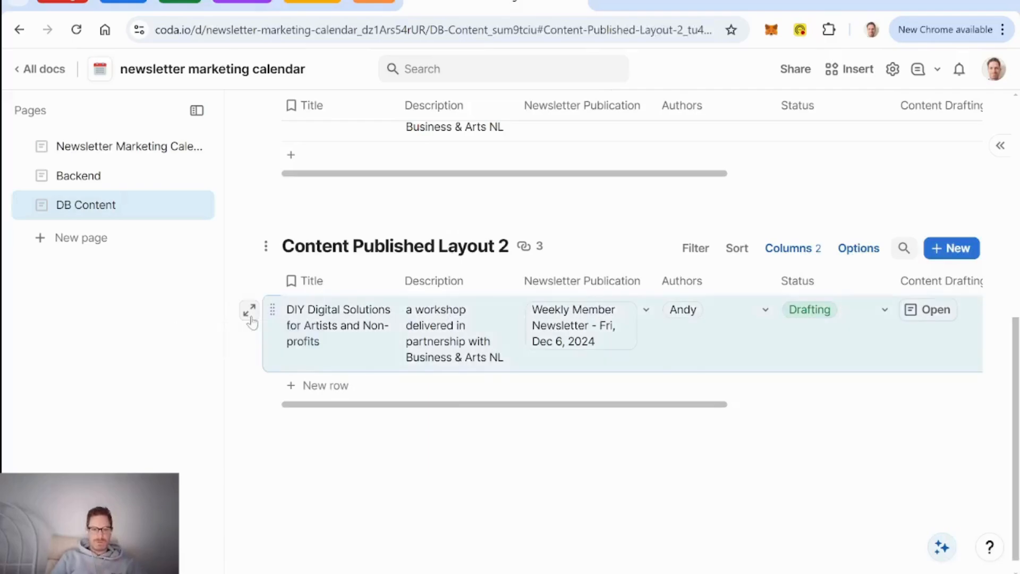
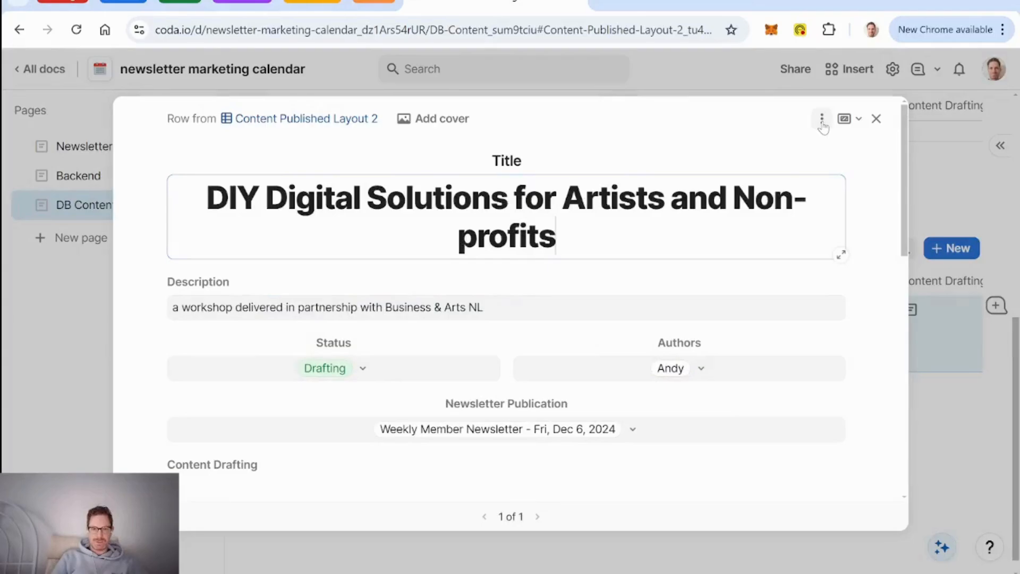
# Step: In the row's layout editor, show See Details and hide Content Drafting, Approve Content and Images
pyautogui.click(822, 119)
pyautogui.click(869, 147)
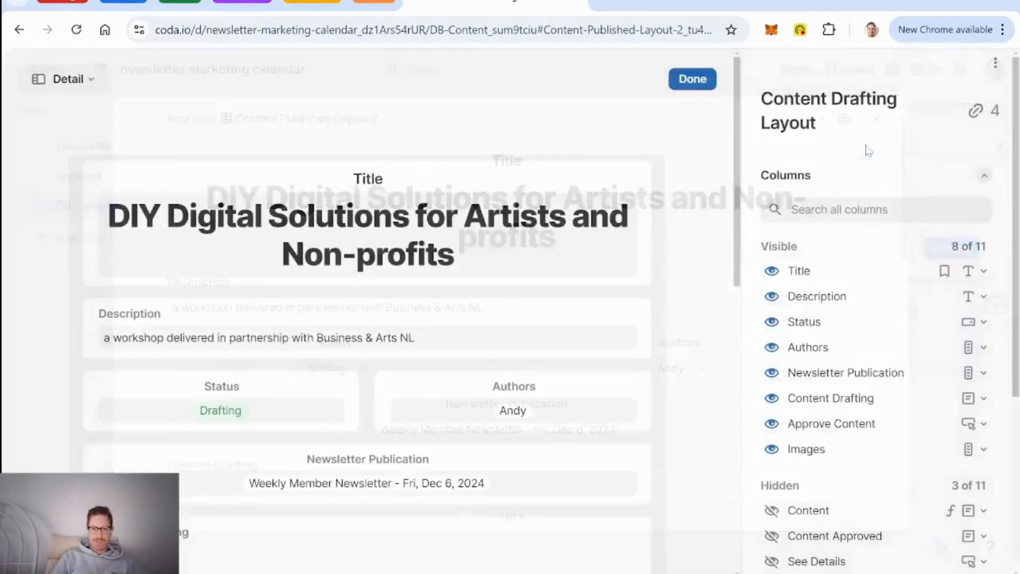
pyautogui.scroll(-3, 882, 436)
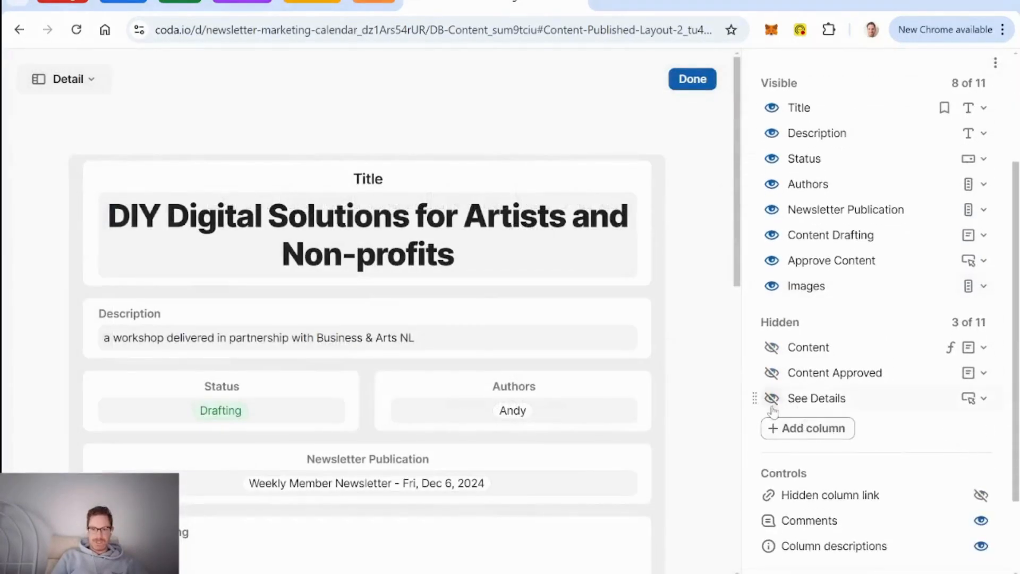
pyautogui.click(772, 399)
pyautogui.scroll(-10, 701, 388)
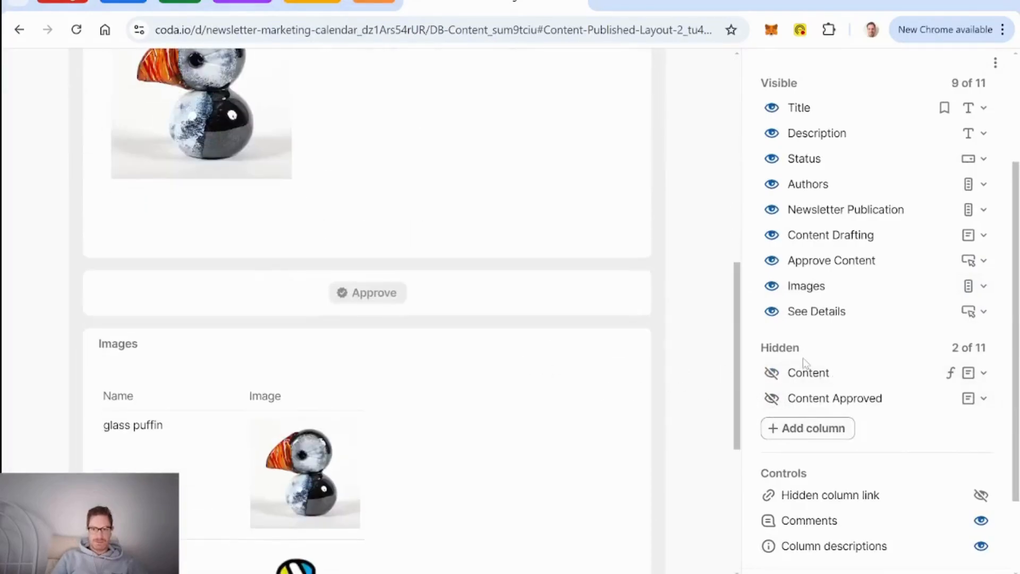
pyautogui.click(773, 236)
pyautogui.click(772, 237)
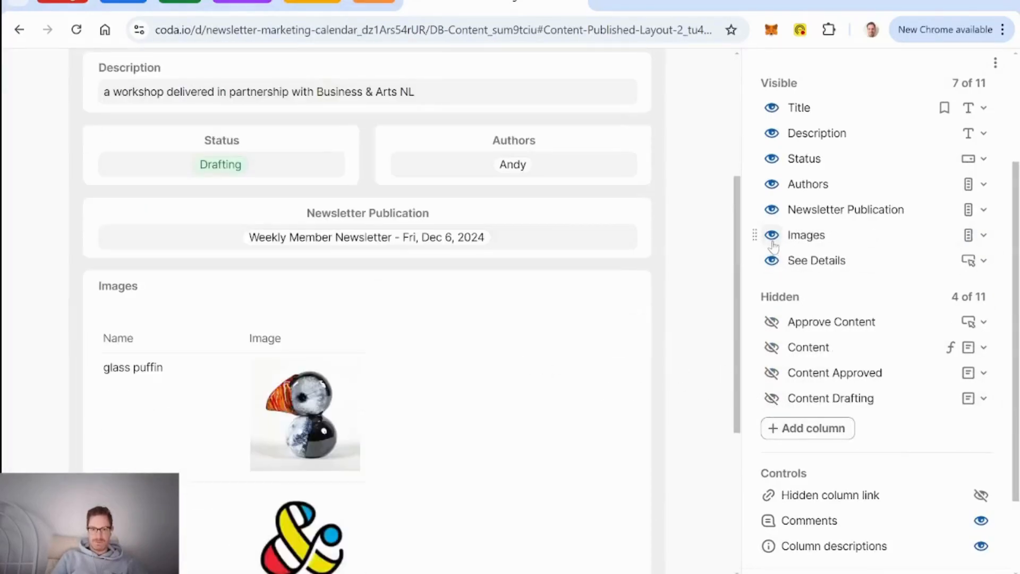
pyautogui.click(772, 238)
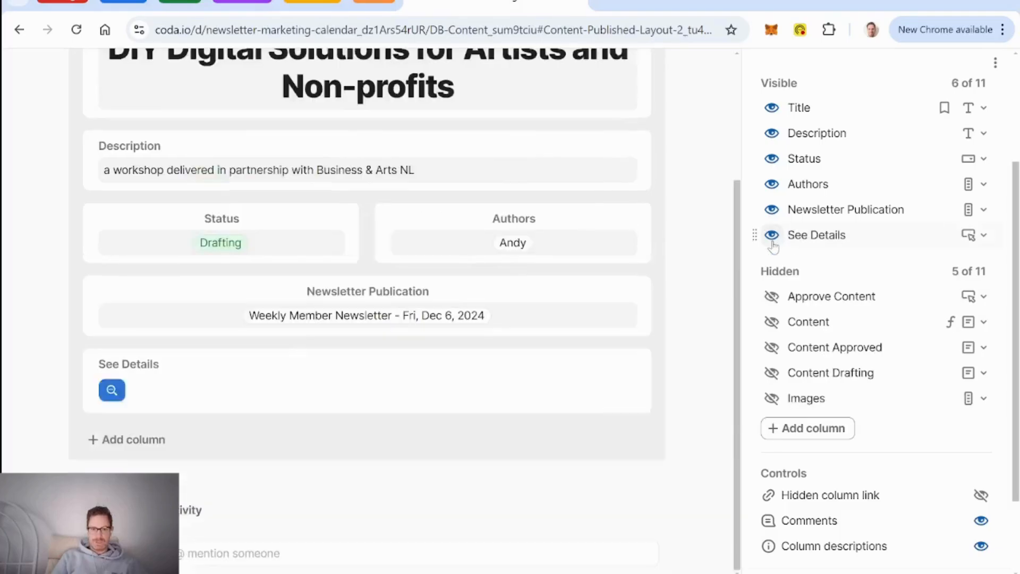
# Step: Centre-align the See Details field and finish editing the layout
pyautogui.click(433, 362)
pyautogui.scroll(-5, 896, 397)
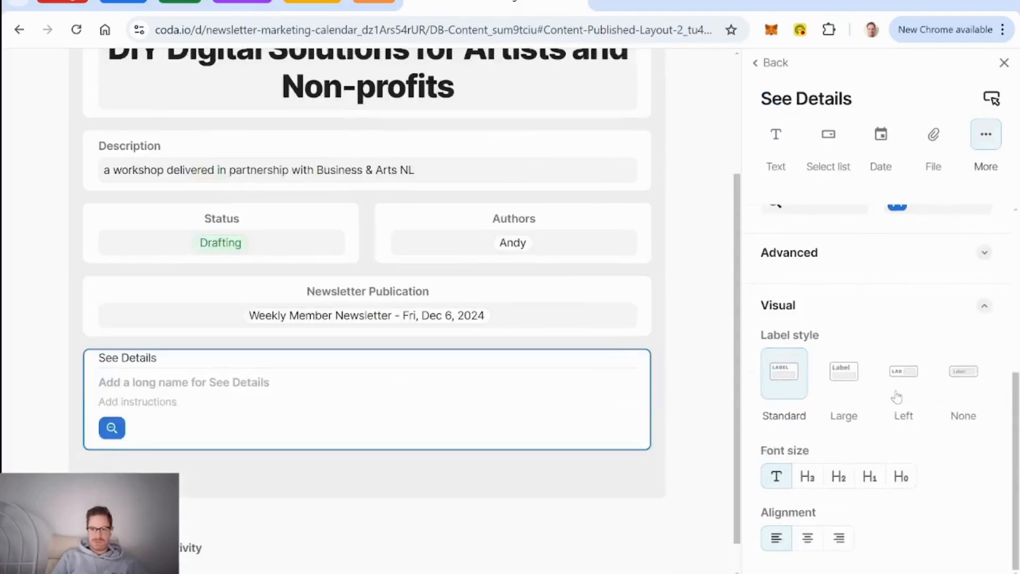
pyautogui.click(820, 544)
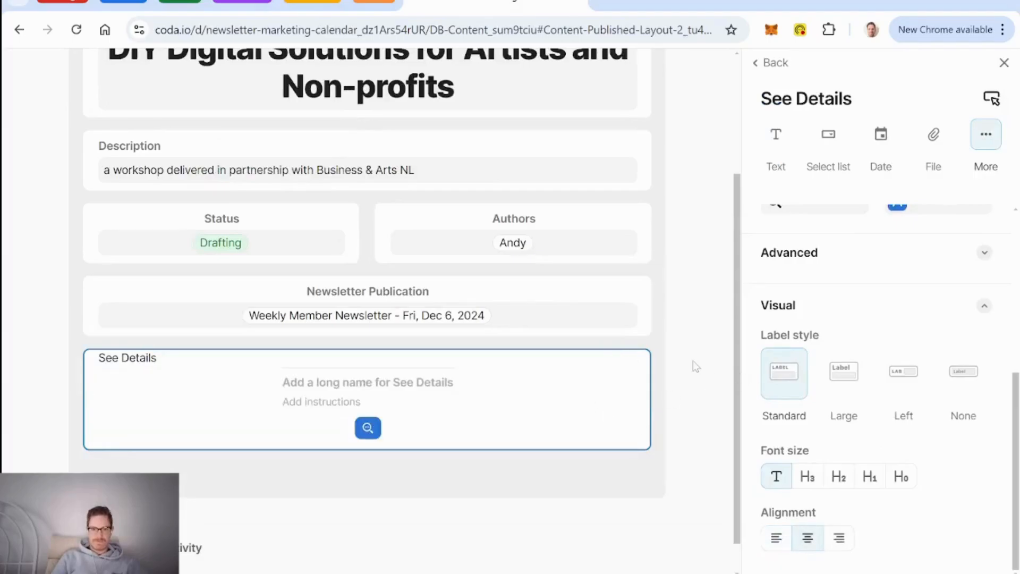
pyautogui.scroll(2, 693, 361)
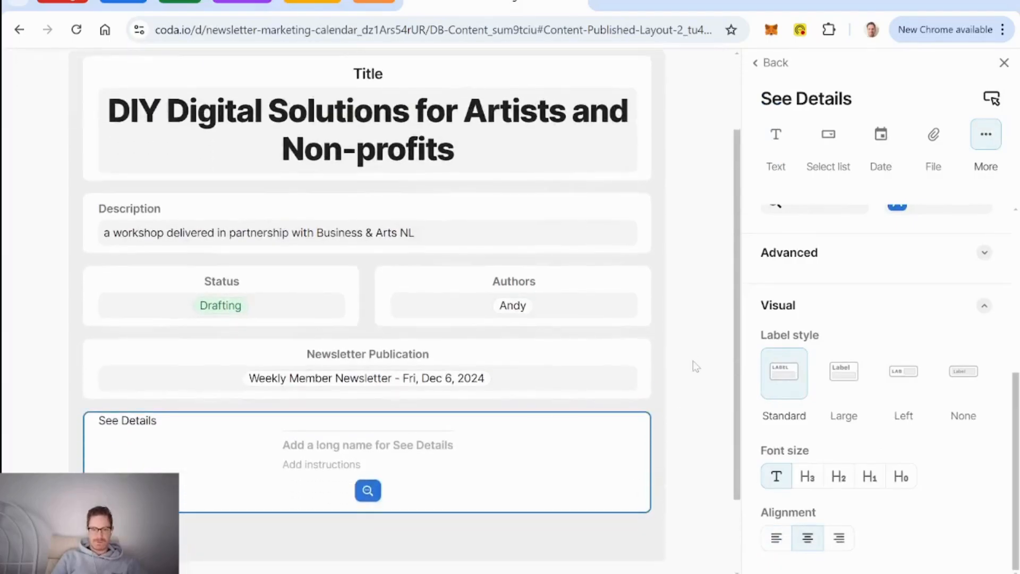
pyautogui.scroll(2, 693, 362)
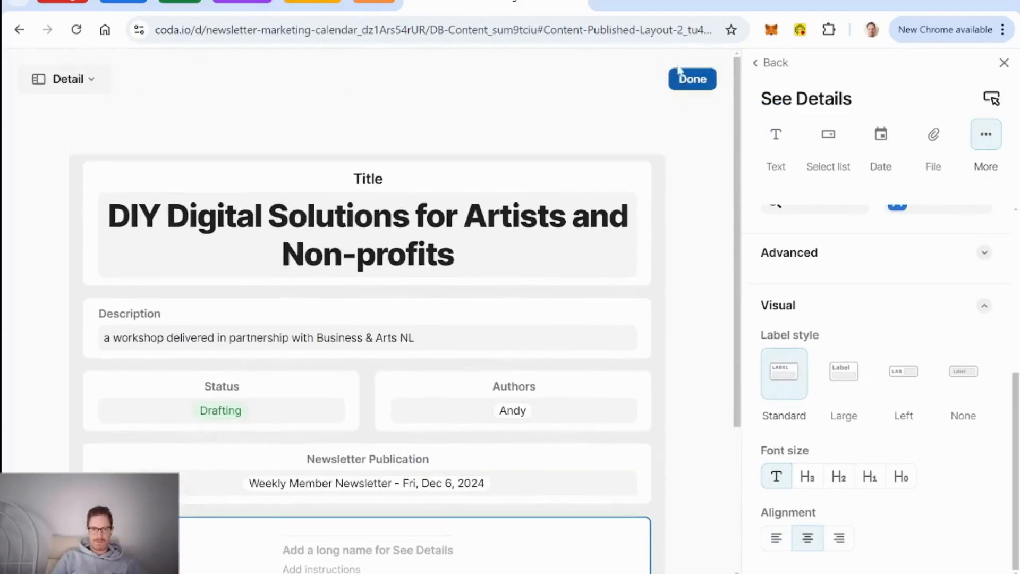
pyautogui.click(695, 79)
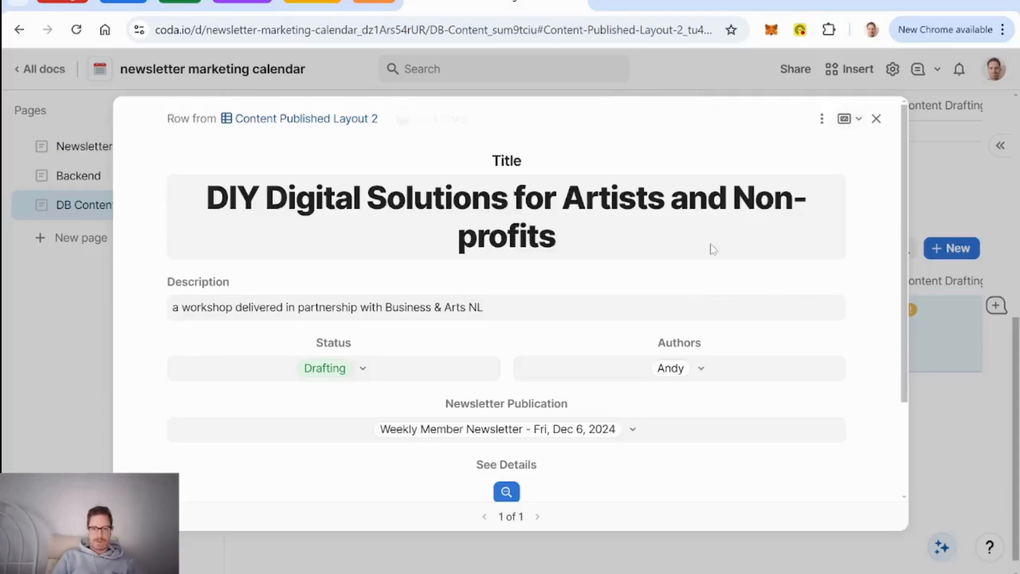
# Step: Close the row, retitle the Content Published Layout 2 table 'Content Main Layout', and open the workshop row
pyautogui.scroll(-2, 687, 258)
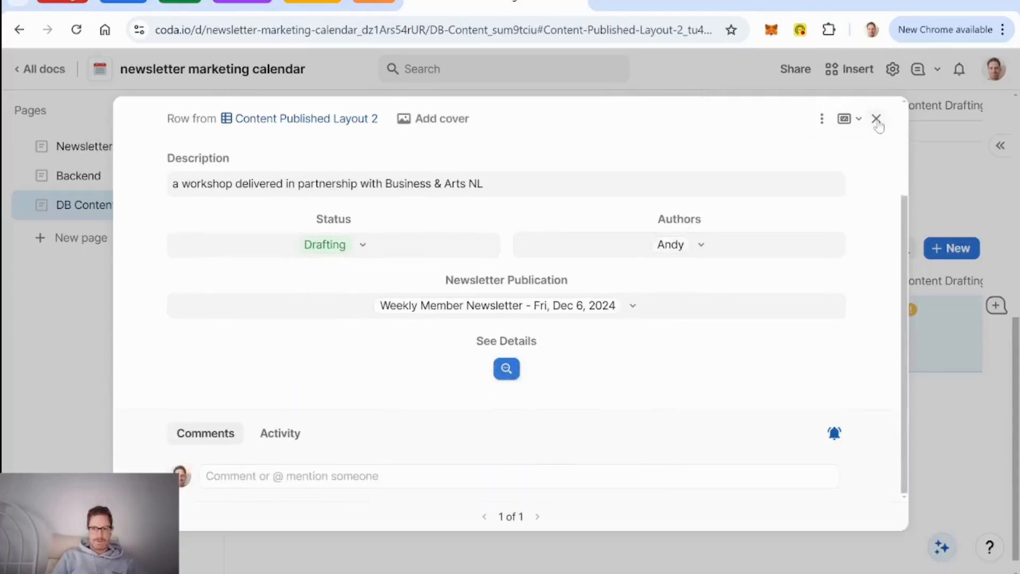
pyautogui.click(876, 119)
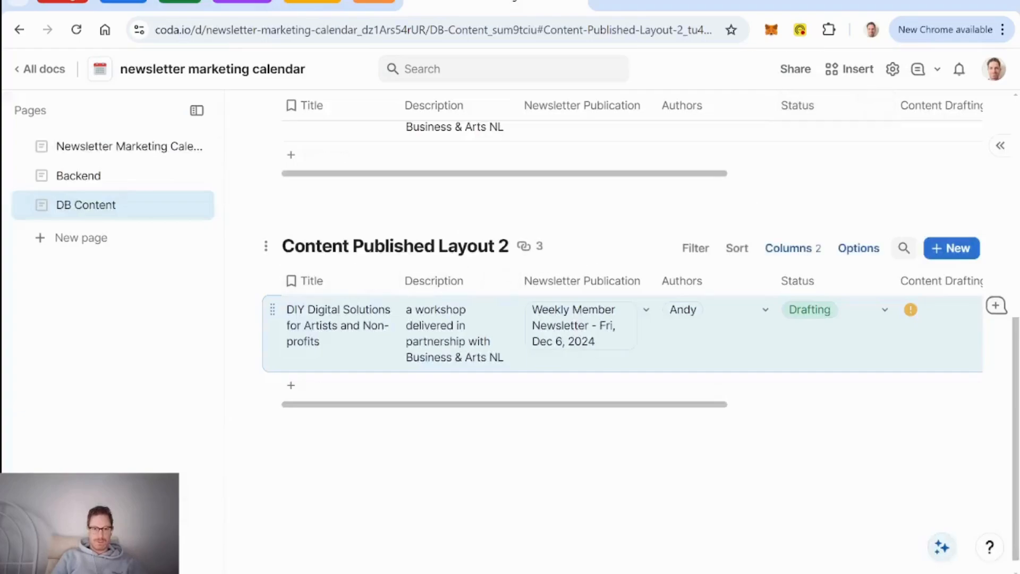
pyautogui.click(372, 246)
pyautogui.write('Content')
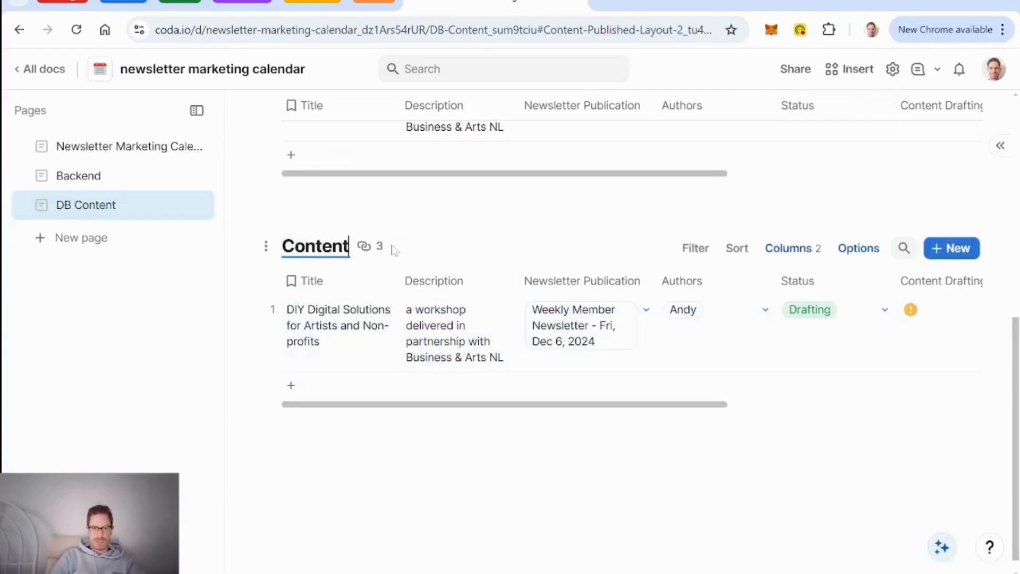
pyautogui.write(' Main Layout')
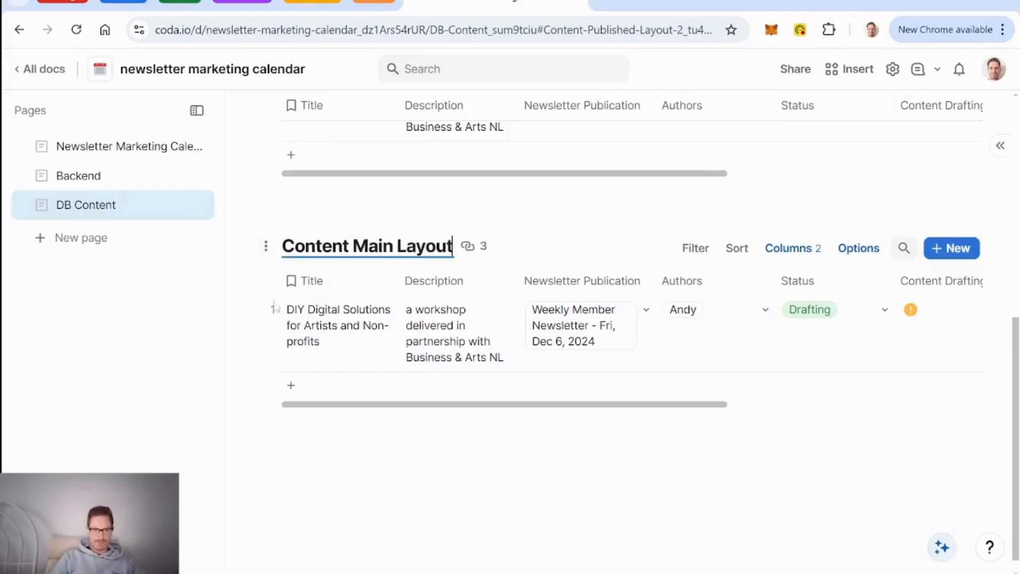
pyautogui.click(248, 313)
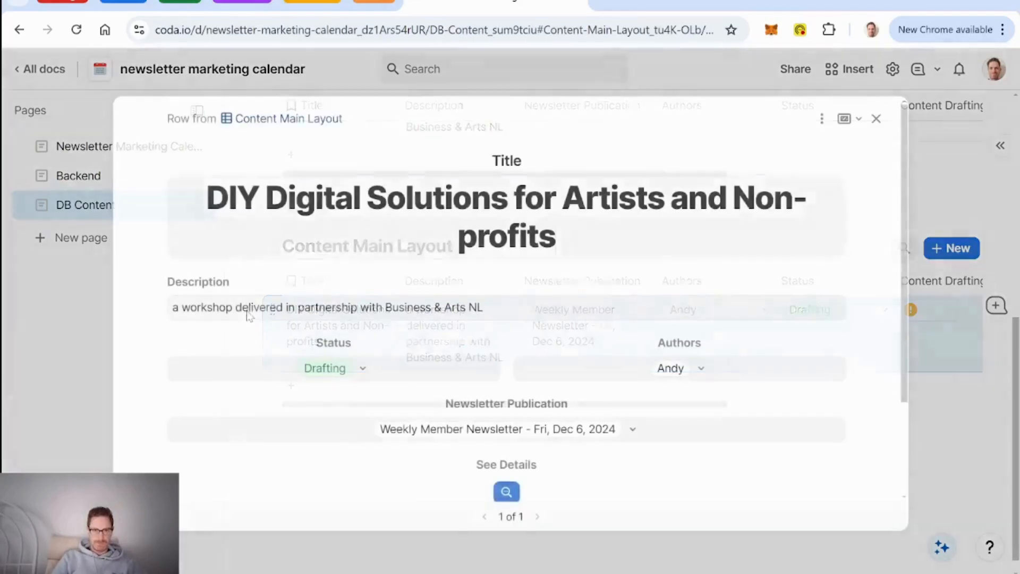
# Step: Duplicate the Content Drafting Layout as a new layout named 'Content Main Layout'
pyautogui.click(822, 118)
pyautogui.moveTo(884, 182)
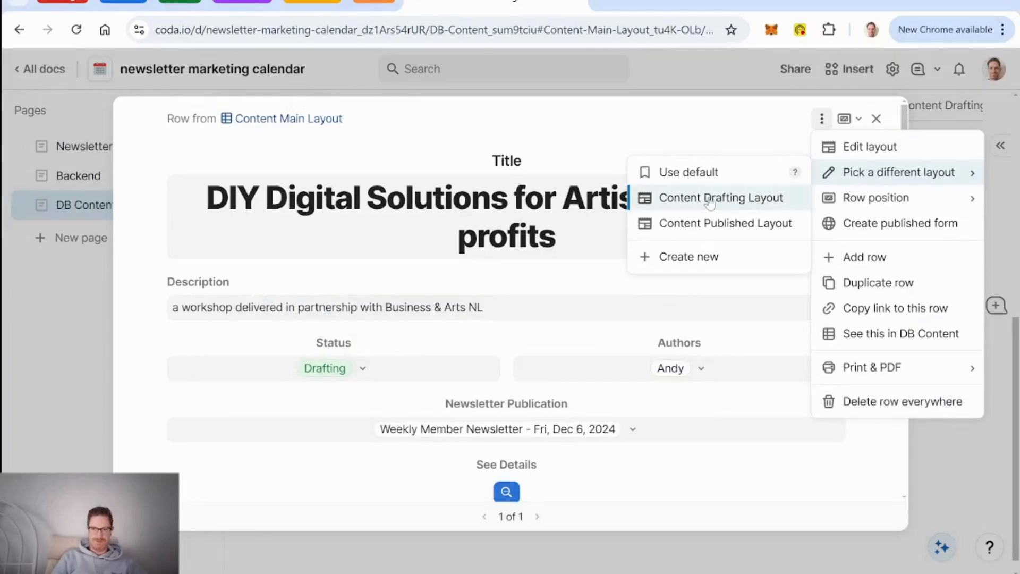
pyautogui.click(870, 149)
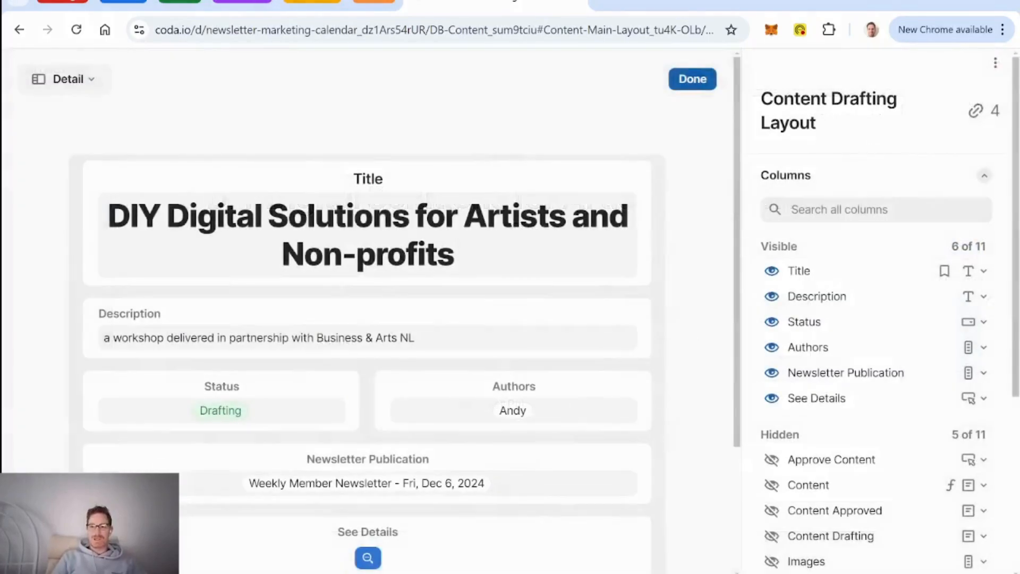
pyautogui.click(995, 64)
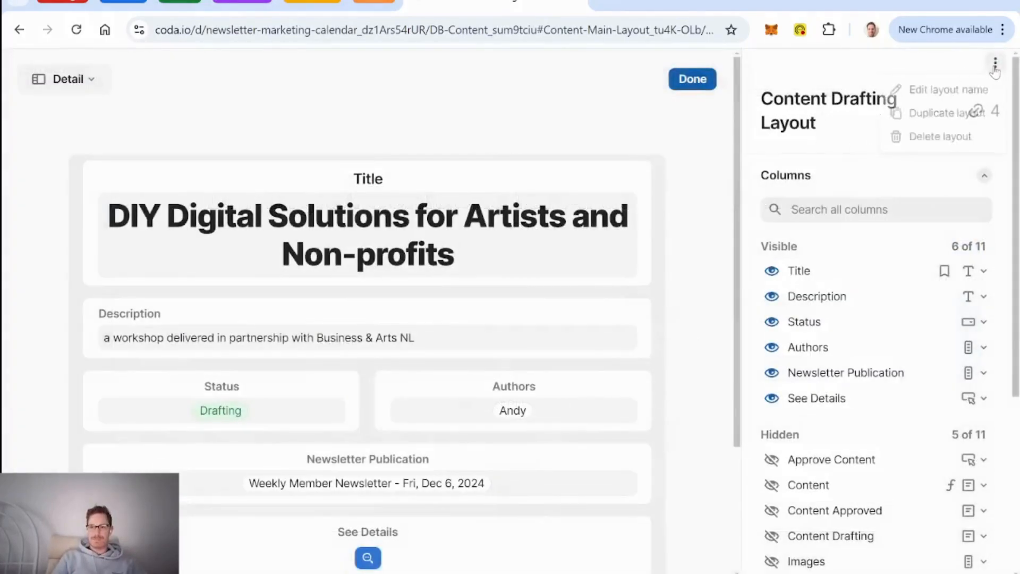
pyautogui.click(938, 115)
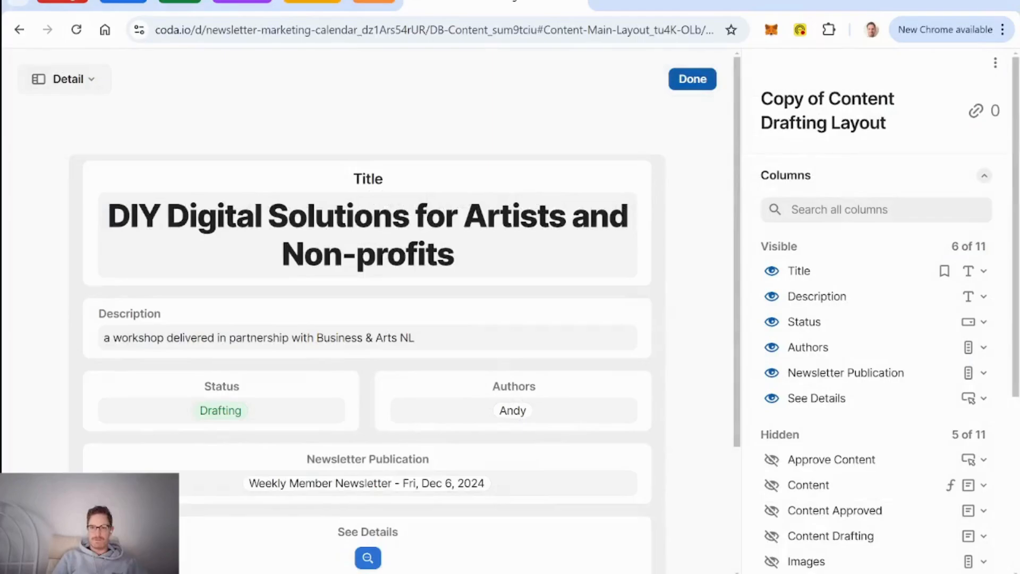
pyautogui.write('Content Mai')
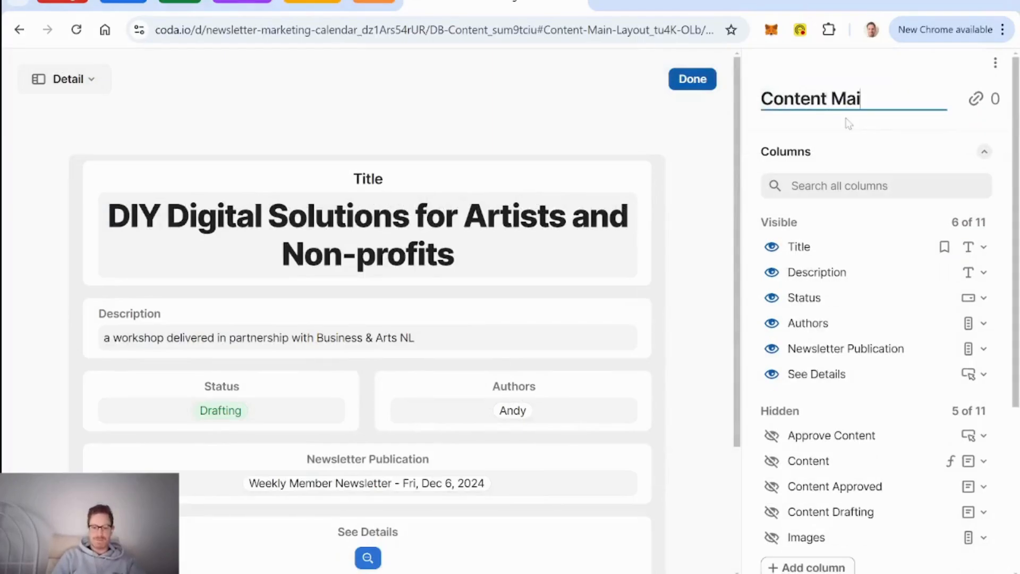
pyautogui.write('n Layout')
pyautogui.press('Return')
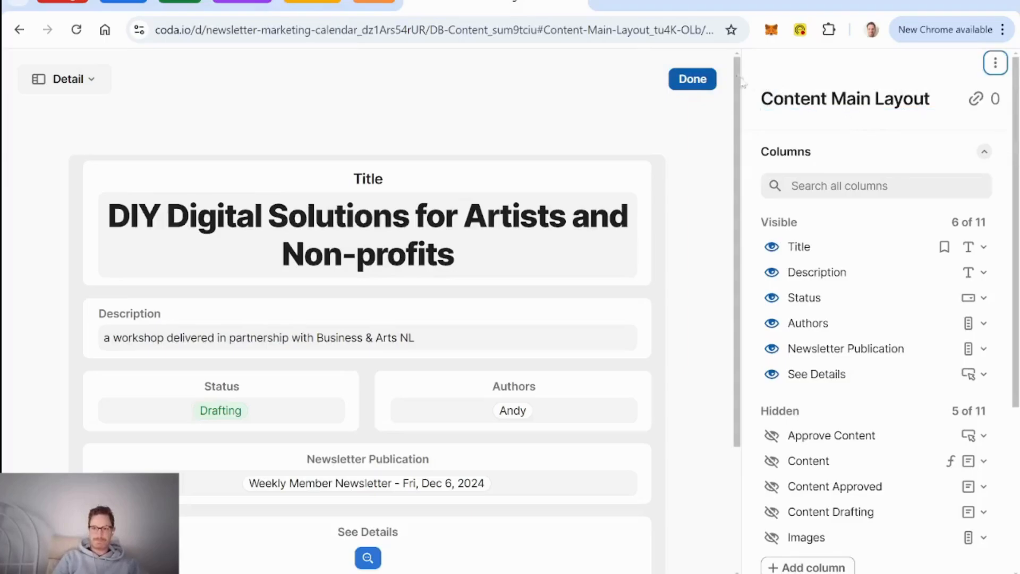
pyautogui.click(693, 79)
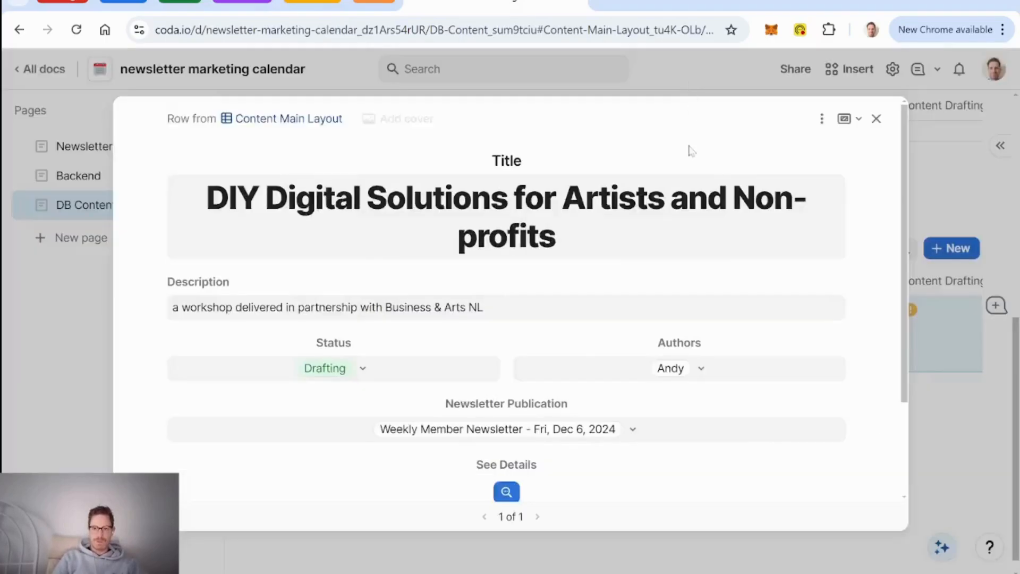
# Step: Close the row, reopen it to check, then close it again
pyautogui.click(877, 120)
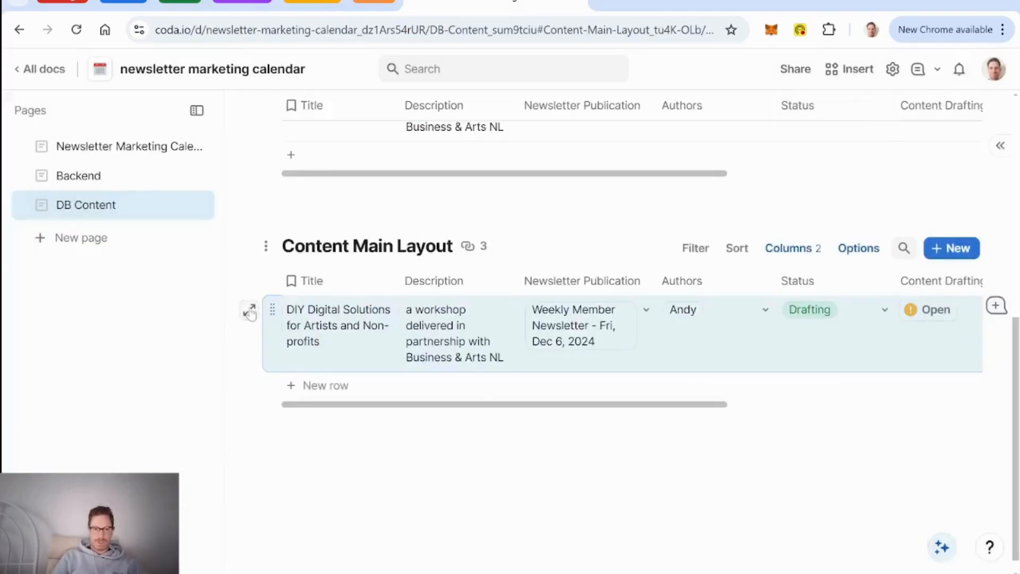
pyautogui.click(250, 311)
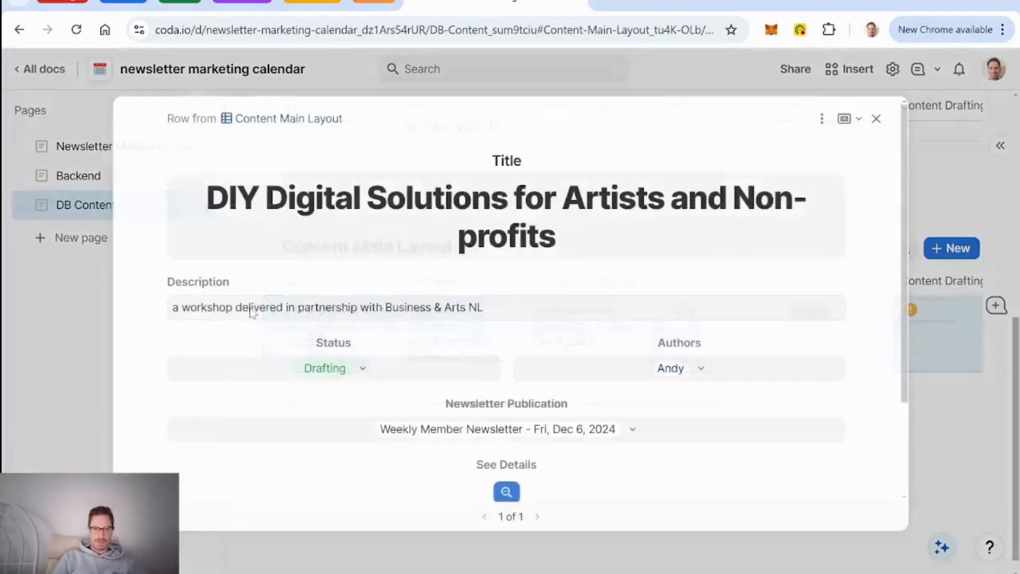
pyautogui.click(876, 118)
pyautogui.scroll(5, 626, 312)
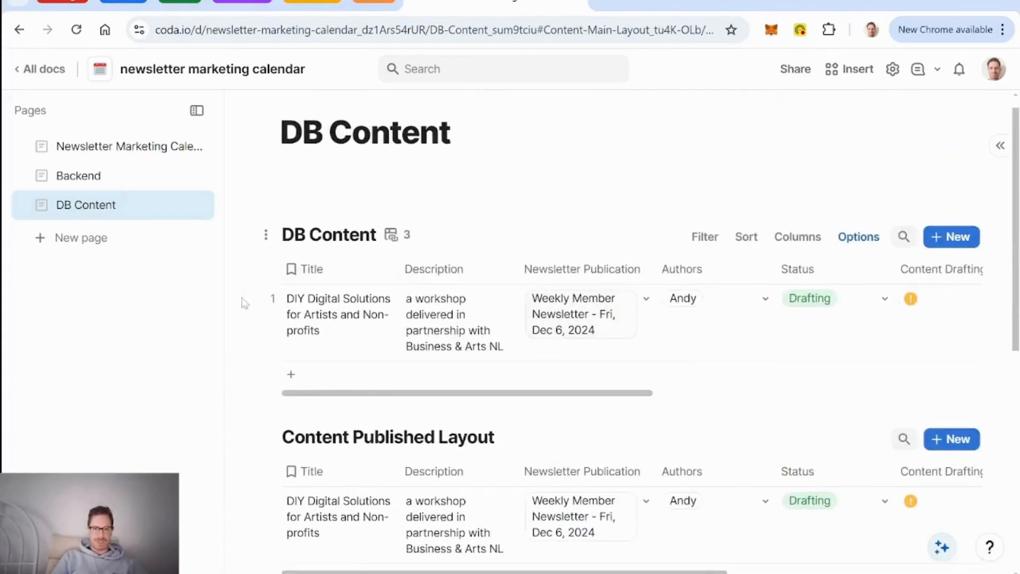
# Step: In the DB Content row's layout, hide See Details and show Content Drafting, Images and Approve Content
pyautogui.click(249, 302)
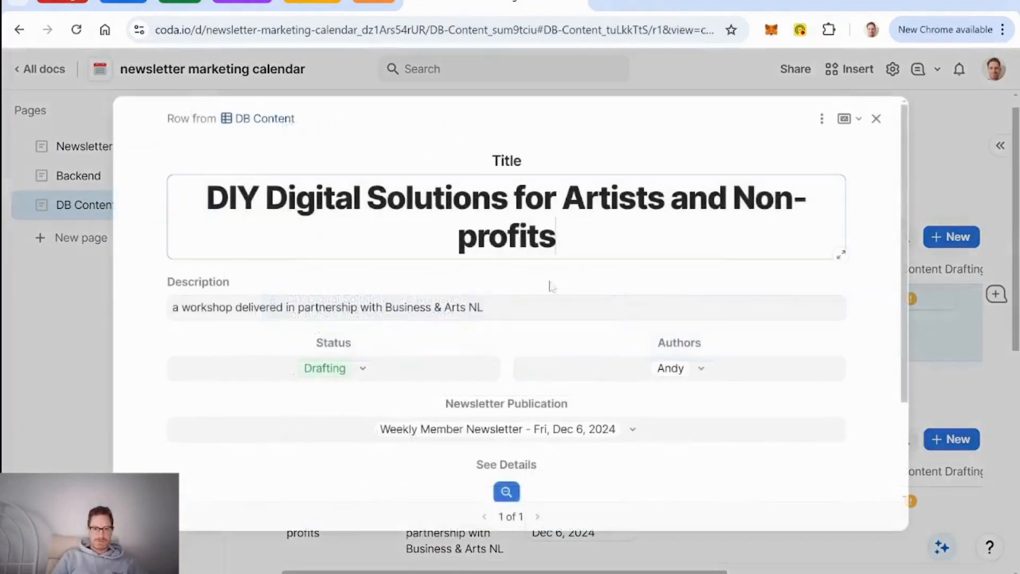
pyautogui.click(823, 118)
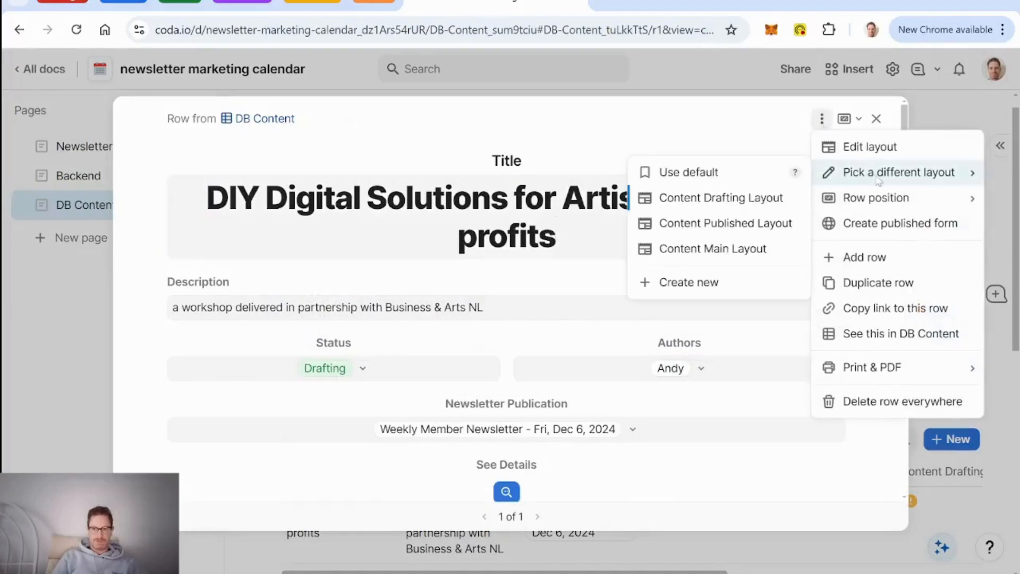
pyautogui.click(852, 148)
pyautogui.scroll(-3, 760, 262)
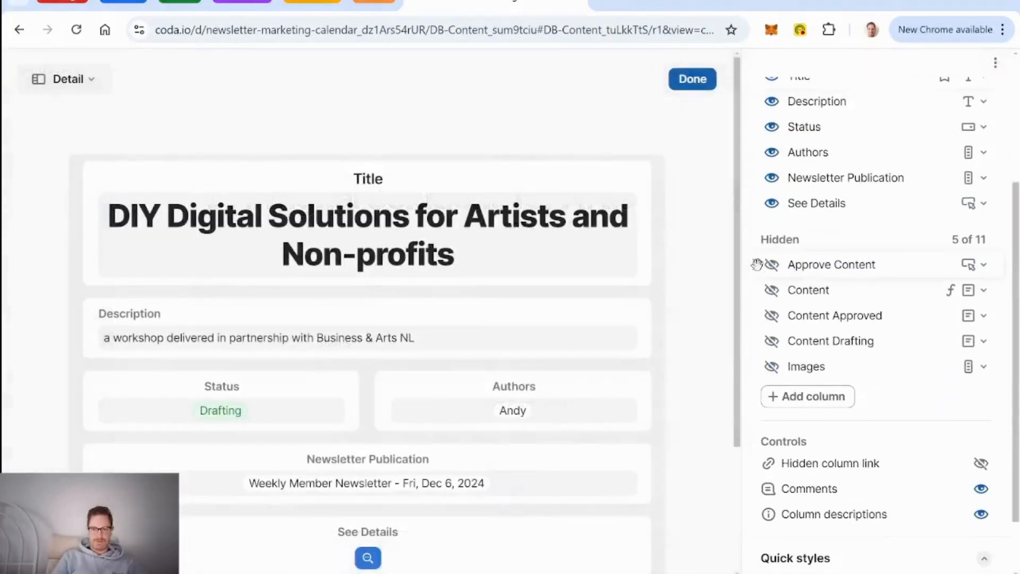
pyautogui.click(773, 203)
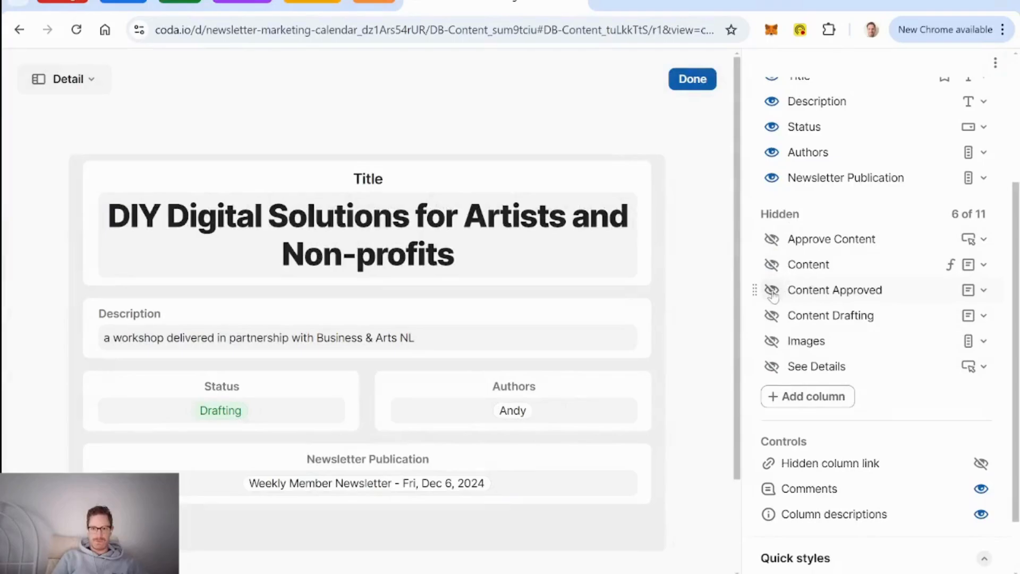
pyautogui.click(772, 315)
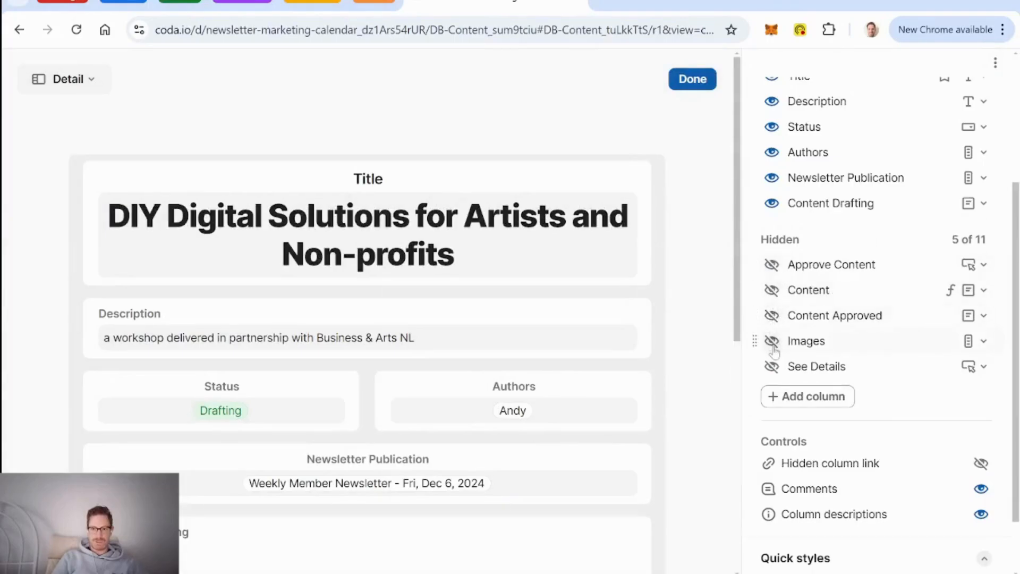
pyautogui.click(771, 341)
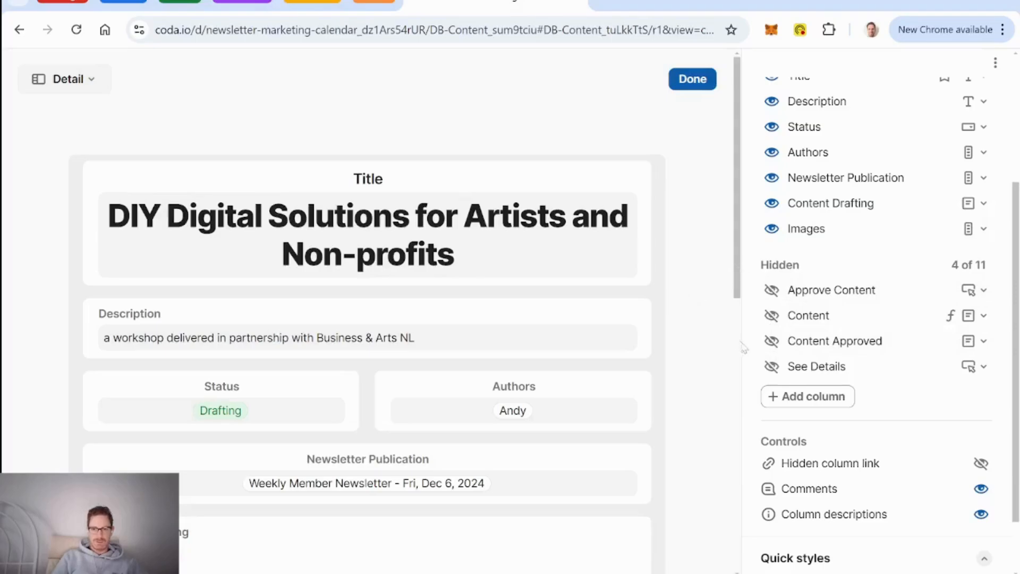
pyautogui.click(773, 290)
# Step: Move the Approve block above Images, finish the layout, and close the row
pyautogui.scroll(-6, 712, 310)
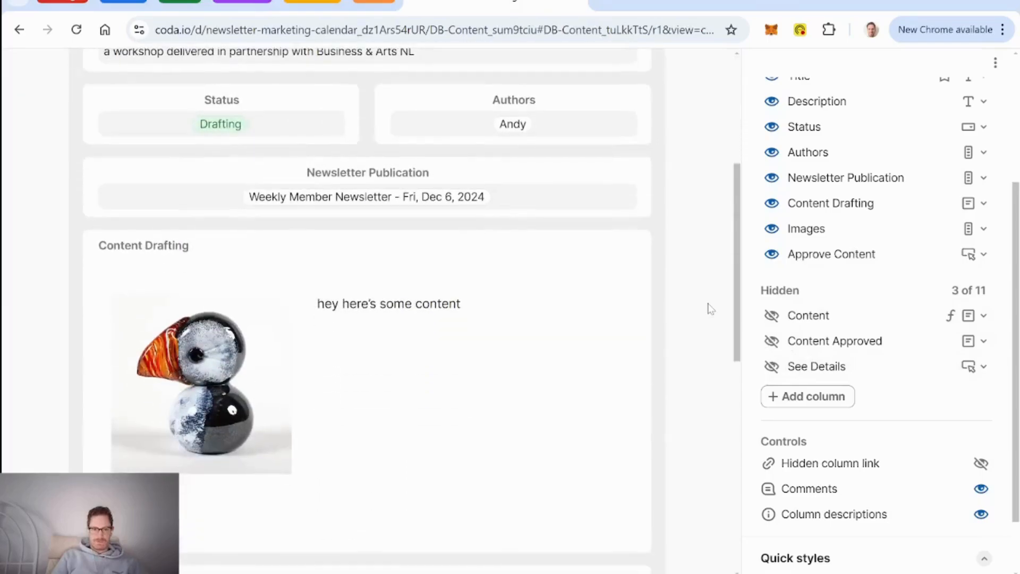
pyautogui.moveTo(751, 254); pyautogui.dragTo(764, 215)
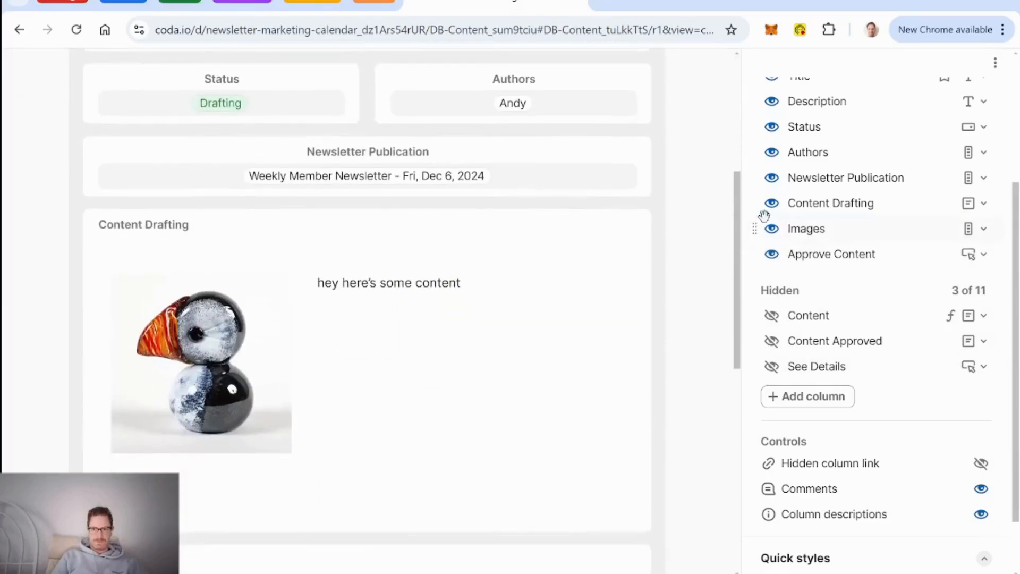
pyautogui.scroll(-9, 710, 280)
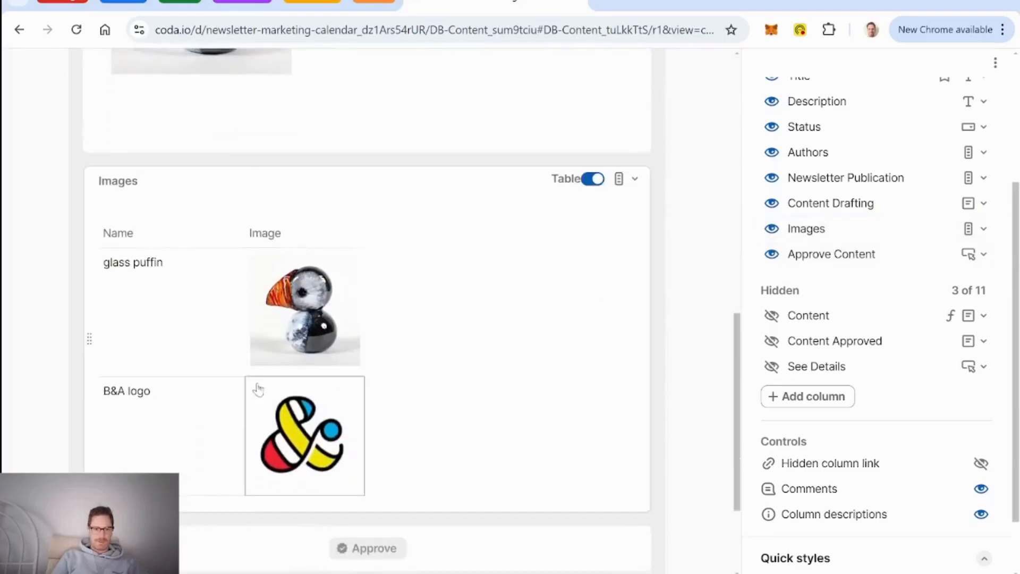
pyautogui.scroll(-1, 235, 367)
pyautogui.scroll(2, 104, 387)
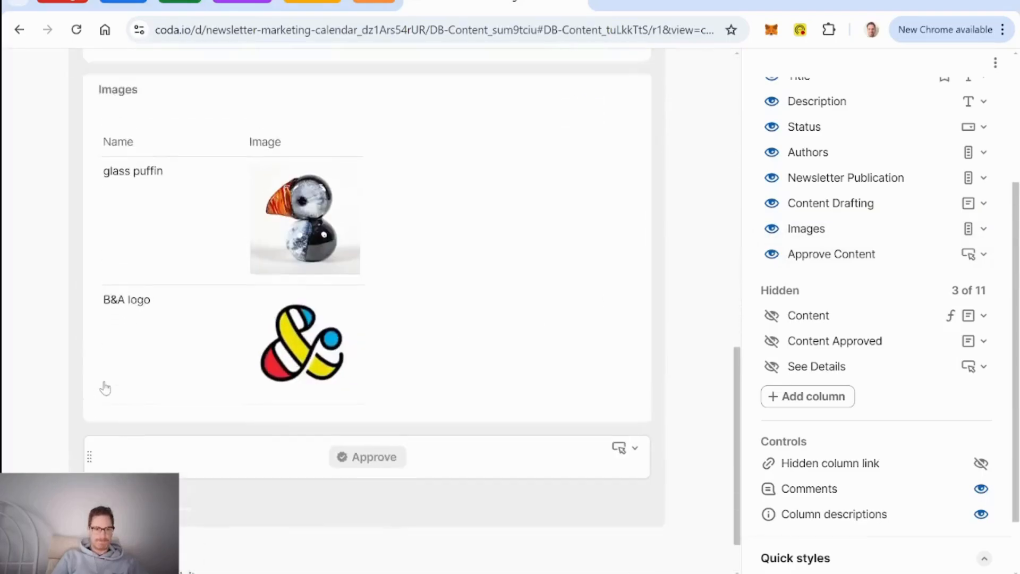
pyautogui.moveTo(90, 467); pyautogui.dragTo(113, 97)
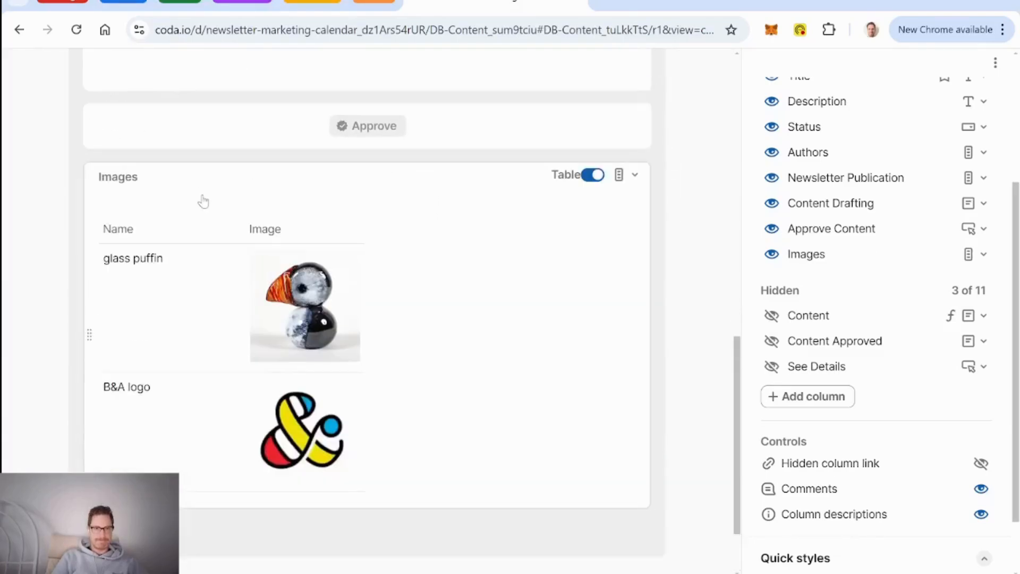
pyautogui.scroll(6, 202, 201)
pyautogui.scroll(5, 202, 200)
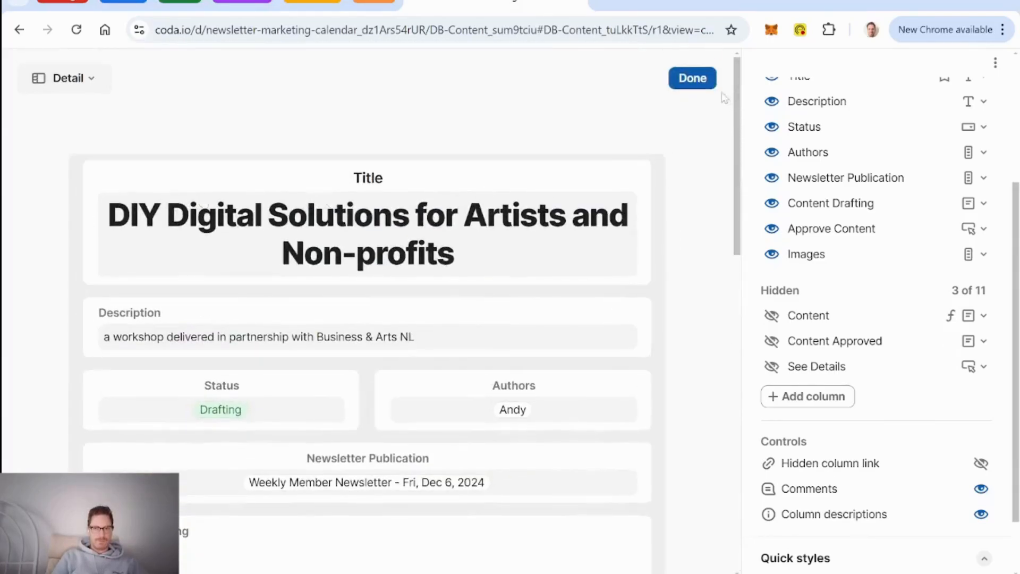
pyautogui.click(692, 85)
pyautogui.click(877, 118)
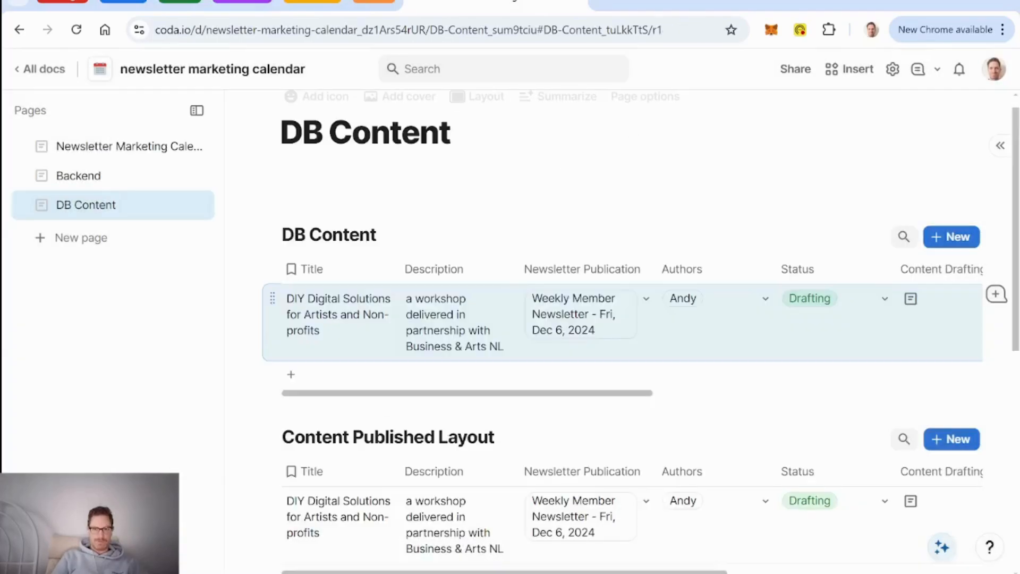
# Step: Switch the DIY Digital Solutions card on the Newsletter Marketing Calendar board to Content Main Layout
pyautogui.click(113, 149)
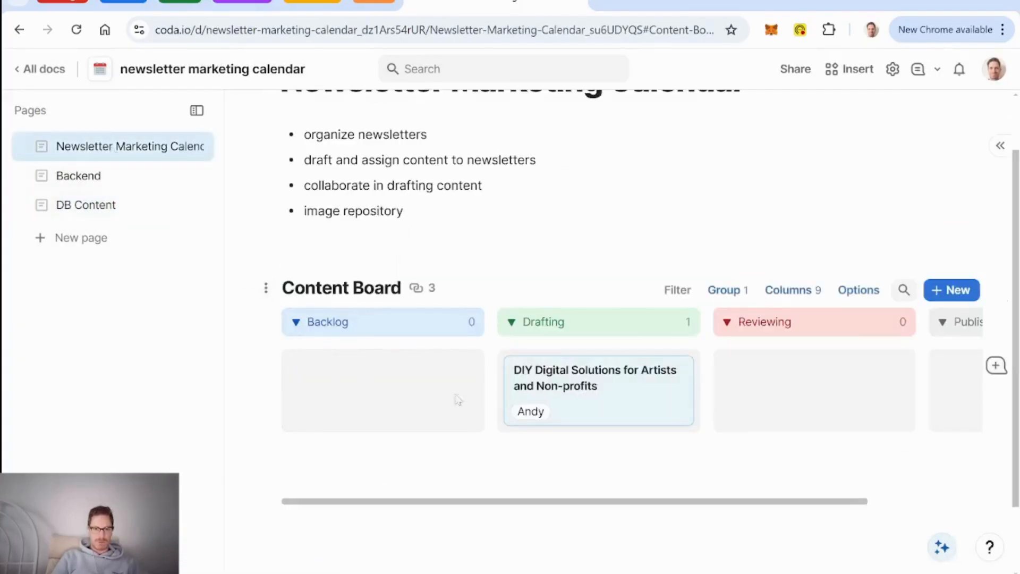
pyautogui.click(643, 408)
pyautogui.click(822, 119)
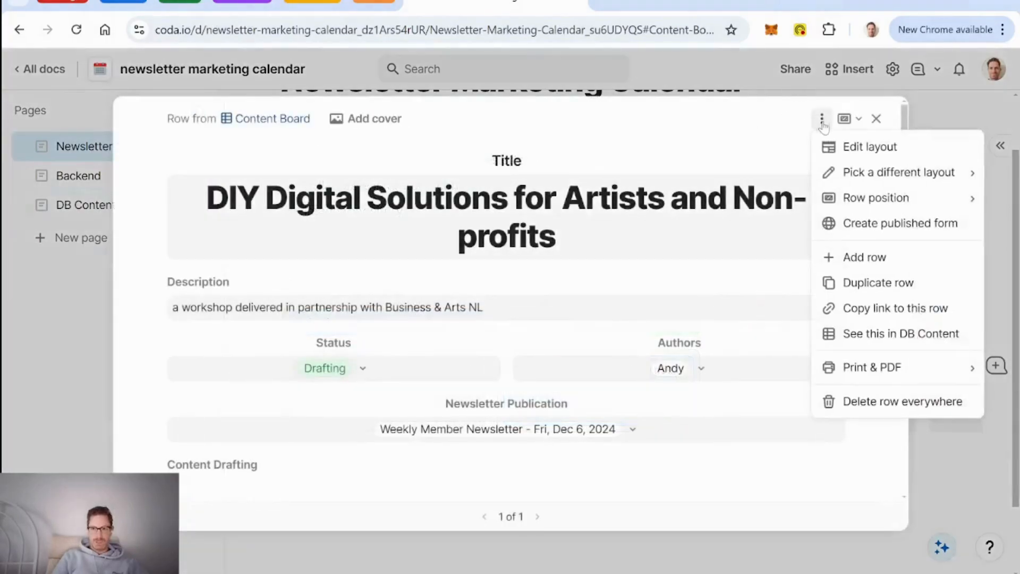
pyautogui.moveTo(901, 177)
pyautogui.click(732, 251)
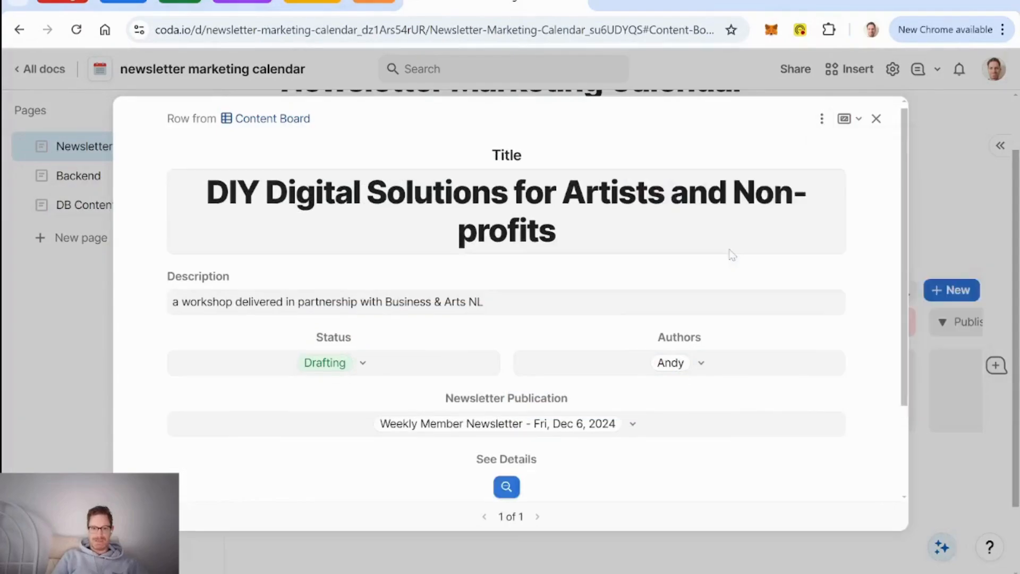
pyautogui.click(877, 118)
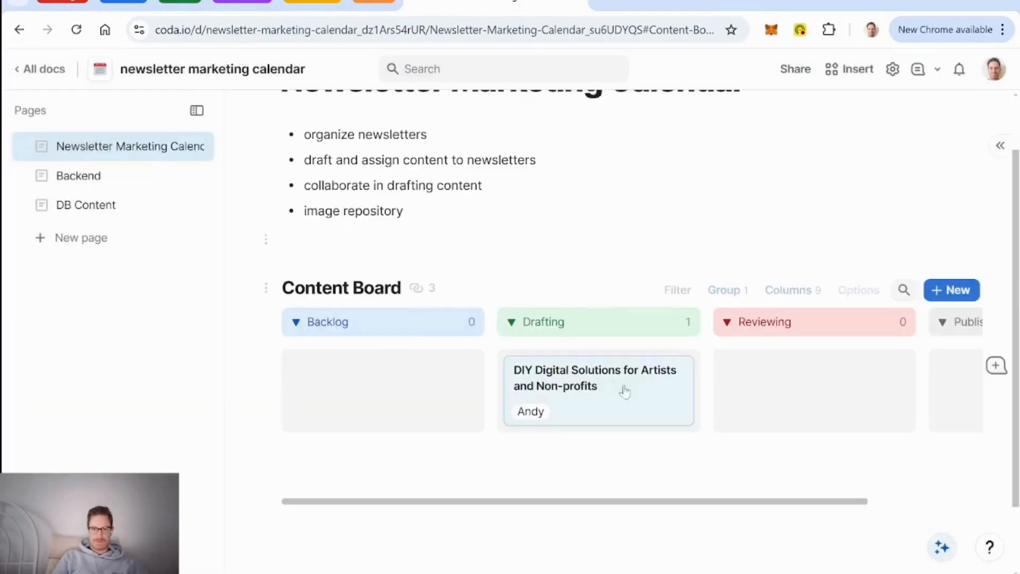
pyautogui.click(641, 401)
pyautogui.scroll(-2, 740, 303)
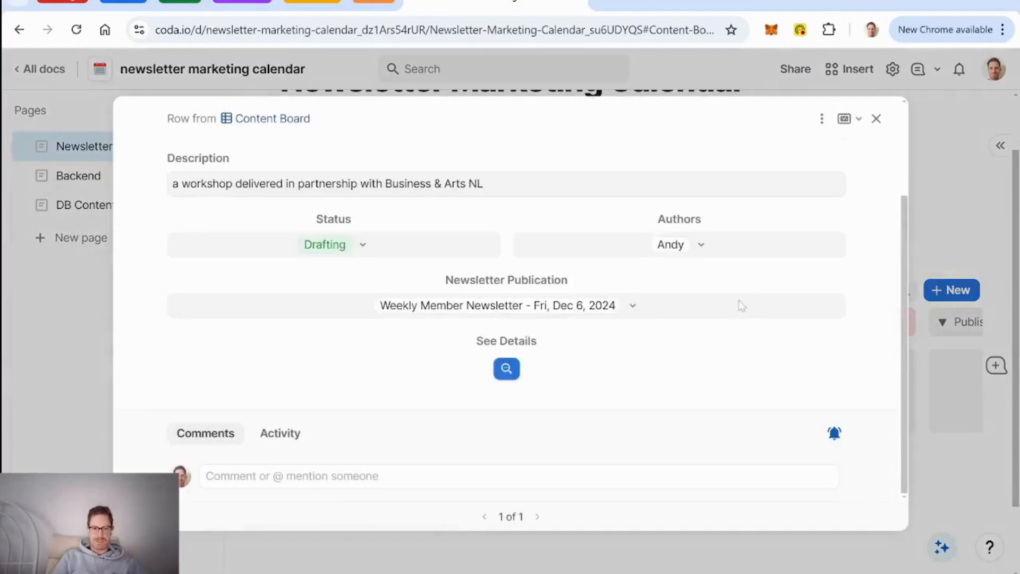
# Step: Open the See Details button's on-click formula in the full editor and select the existing OpenRow call
pyautogui.click(522, 344)
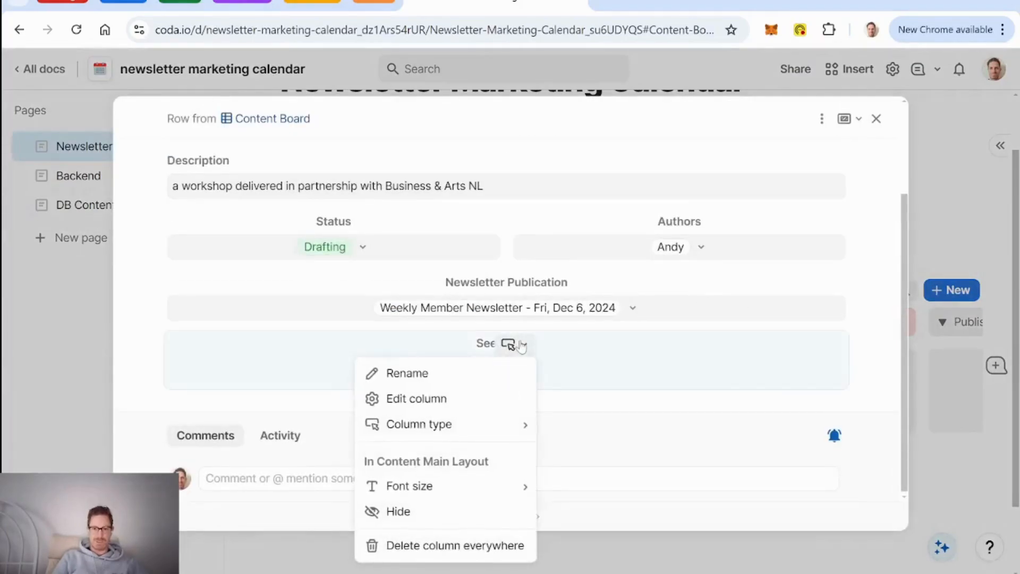
pyautogui.click(427, 407)
pyautogui.scroll(-2, 428, 407)
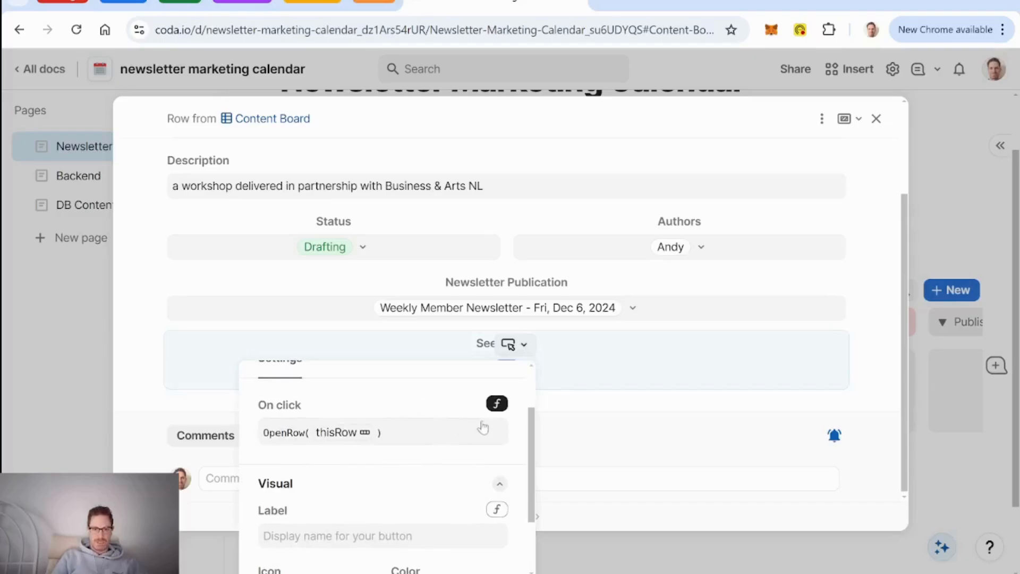
pyautogui.click(385, 441)
pyautogui.click(678, 394)
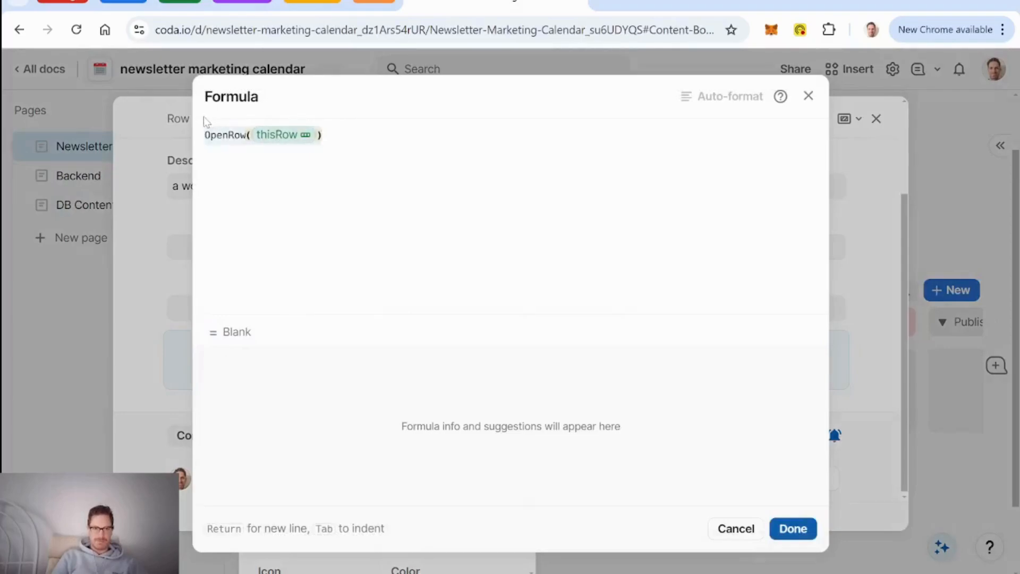
pyautogui.click(206, 135)
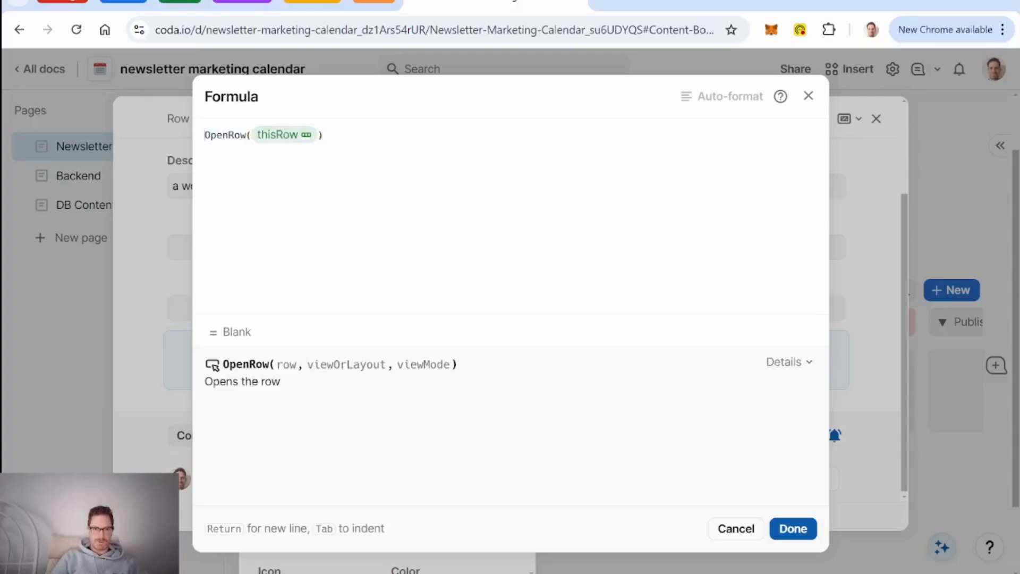
pyautogui.click(322, 135)
pyautogui.moveTo(323, 135); pyautogui.dragTo(205, 135)
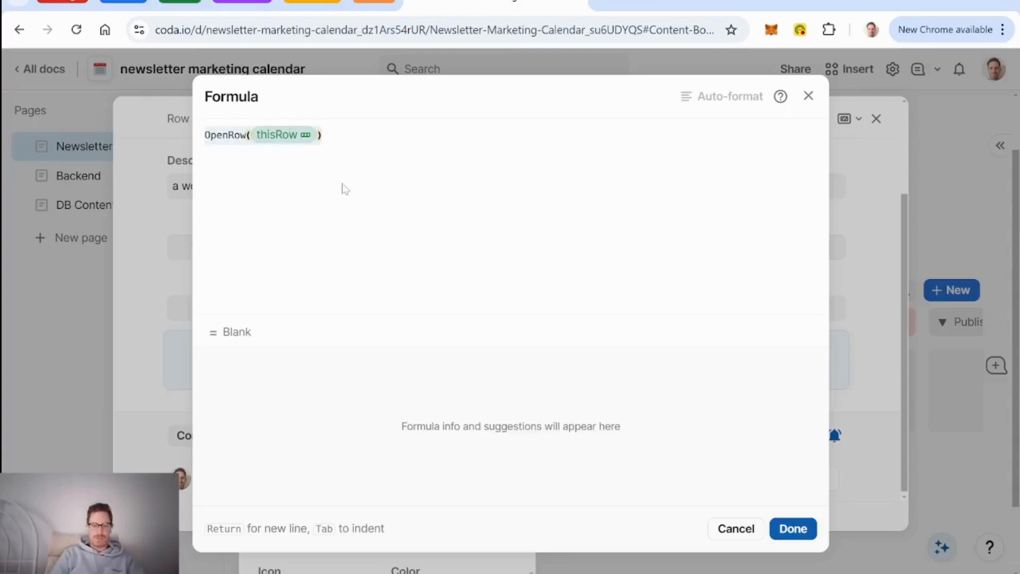
# Step: Write if(Status=Published, OpenRow(thisRow, Content Published Layout), …) as the new formula start
pyautogui.write('if(Title')
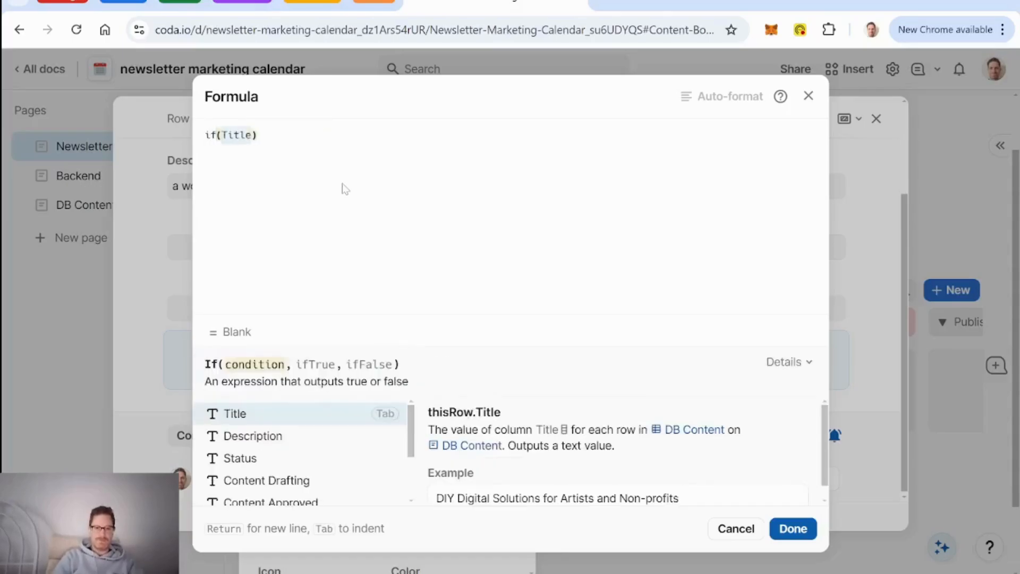
pyautogui.press('BackSpace')
pyautogui.press('BackSpace')
pyautogui.press('BackSpace')
pyautogui.press('BackSpace')
pyautogui.press('BackSpace')
pyautogui.write('Status')
pyautogui.press('Tab')
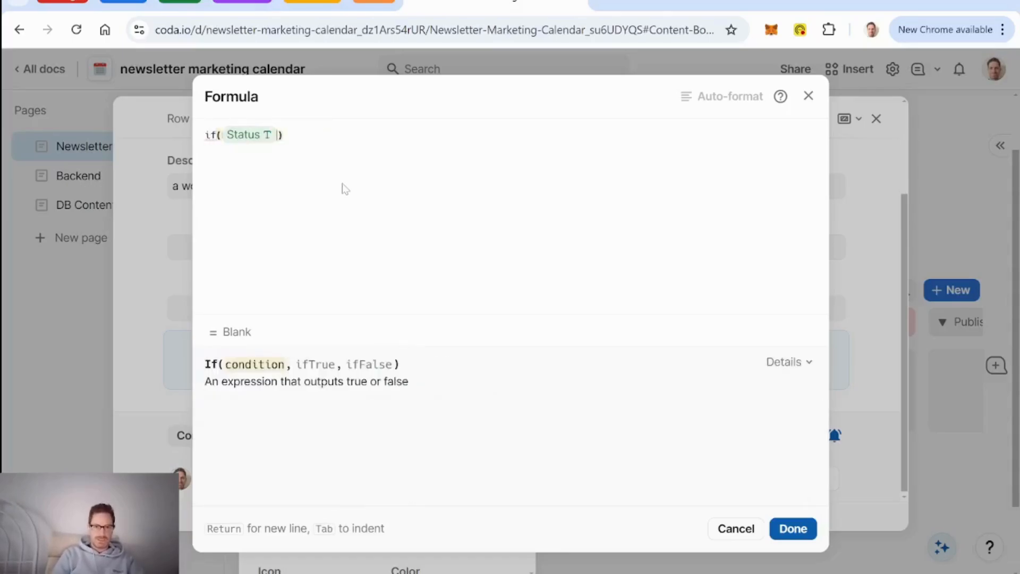
pyautogui.write('=published')
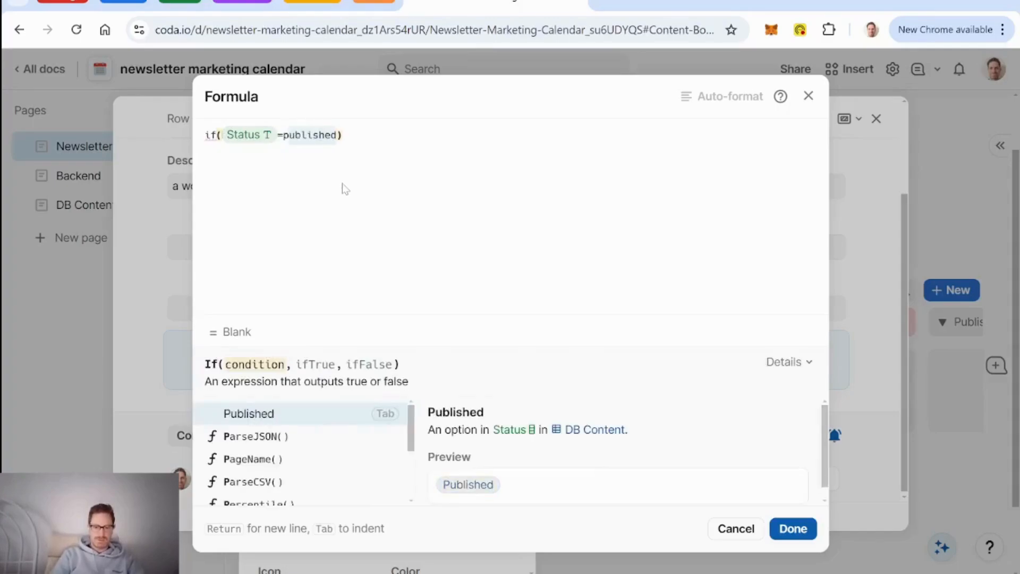
pyautogui.press('Tab')
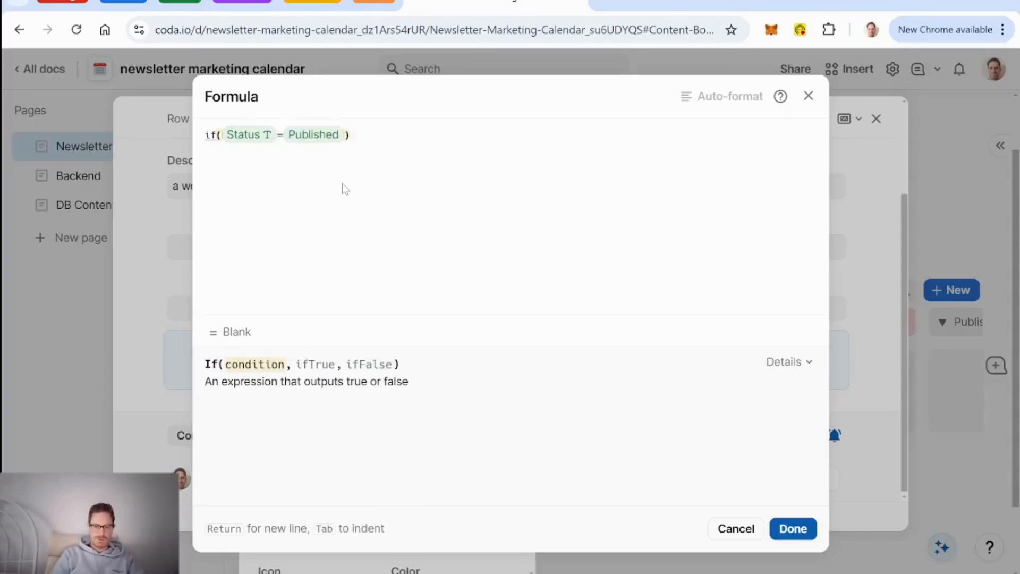
pyautogui.write(',Title')
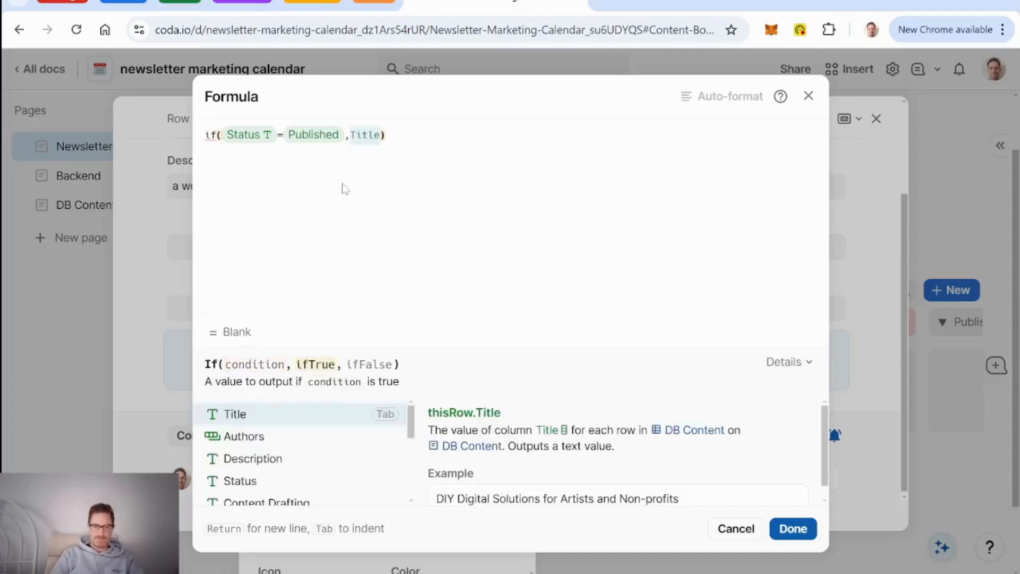
pyautogui.press('Return')
pyautogui.press('Return')
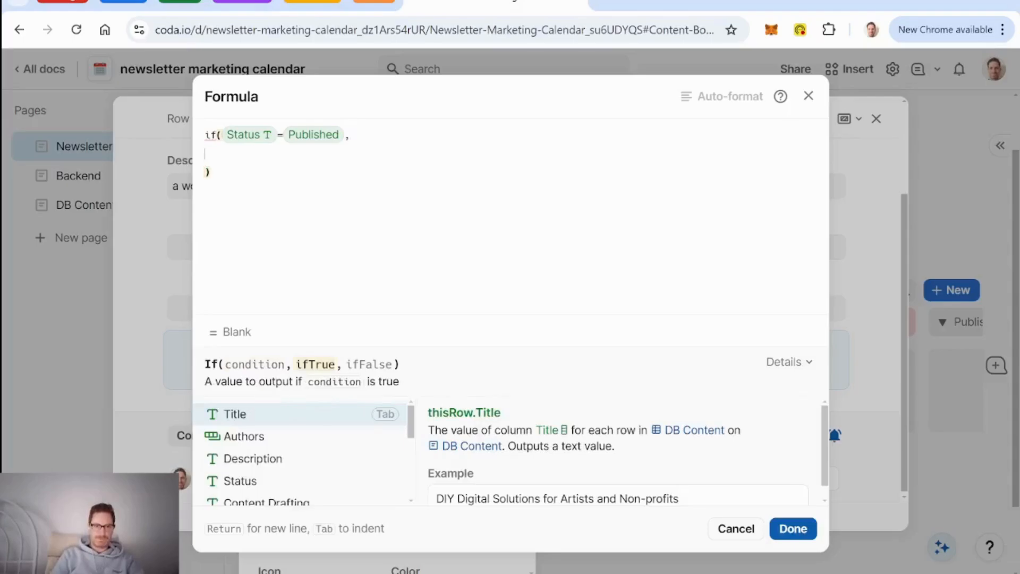
pyautogui.write('openRow(')
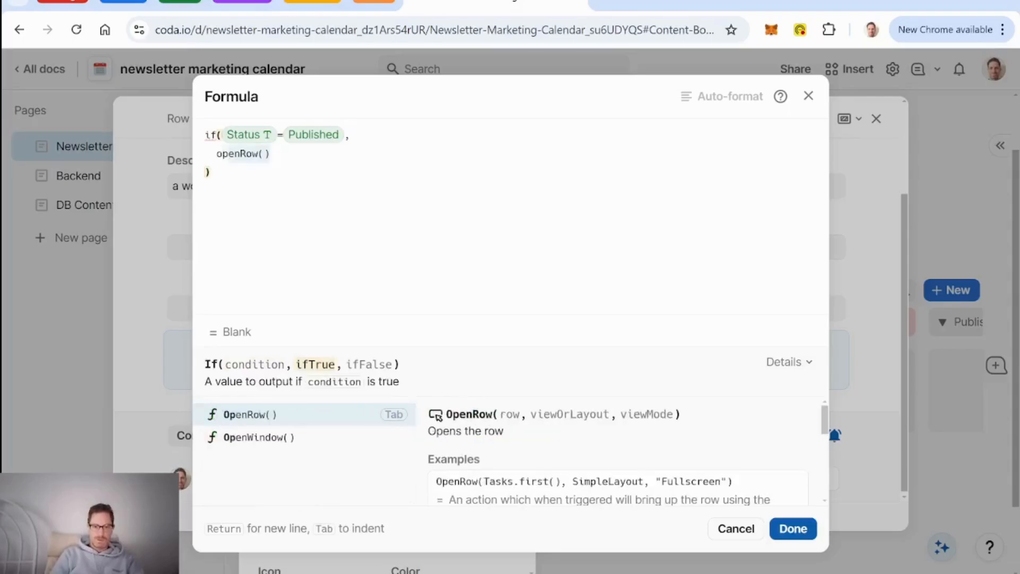
pyautogui.press('Tab')
pyautogui.write('thisRow ,')
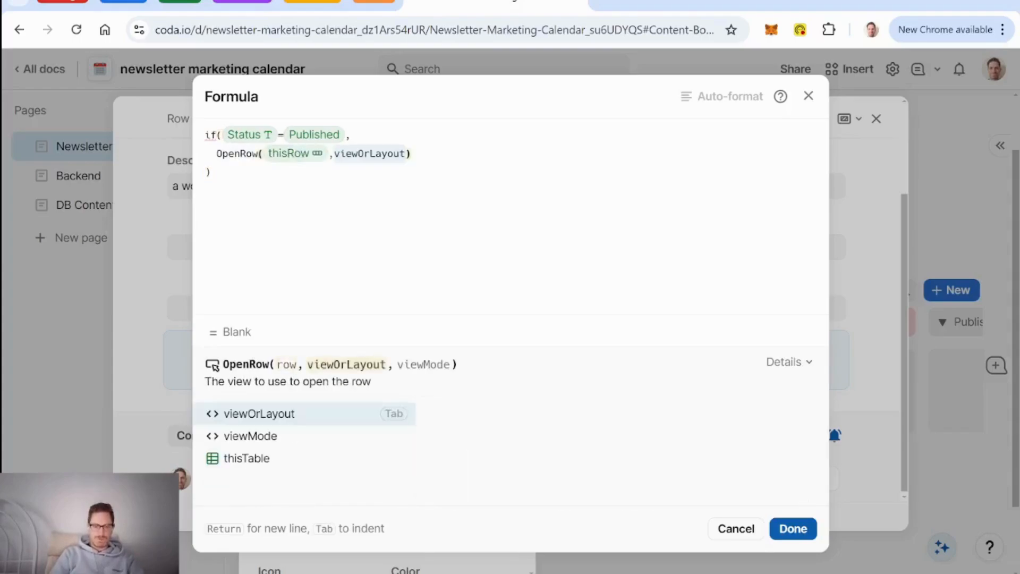
pyautogui.write('content')
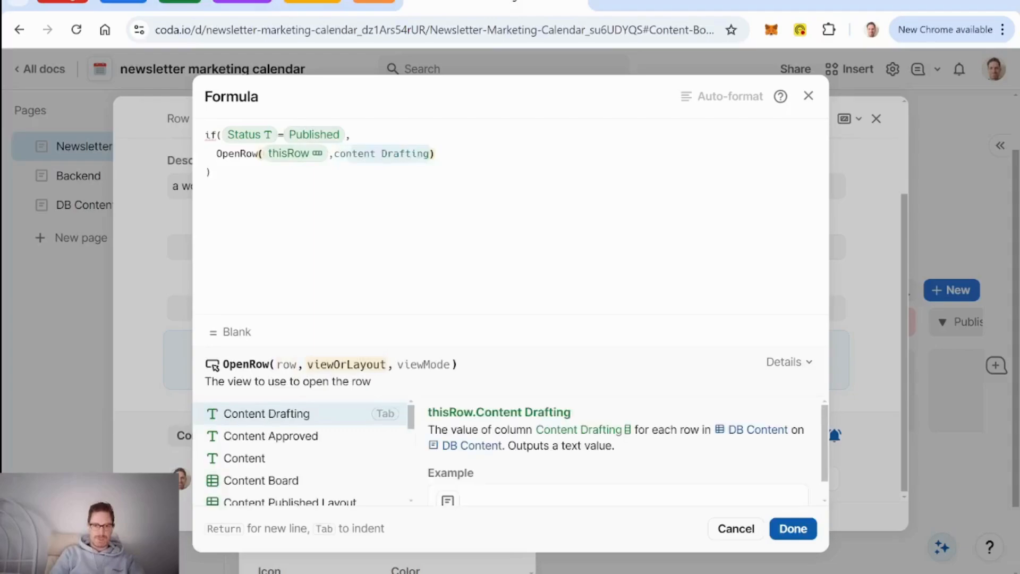
pyautogui.press('Down')
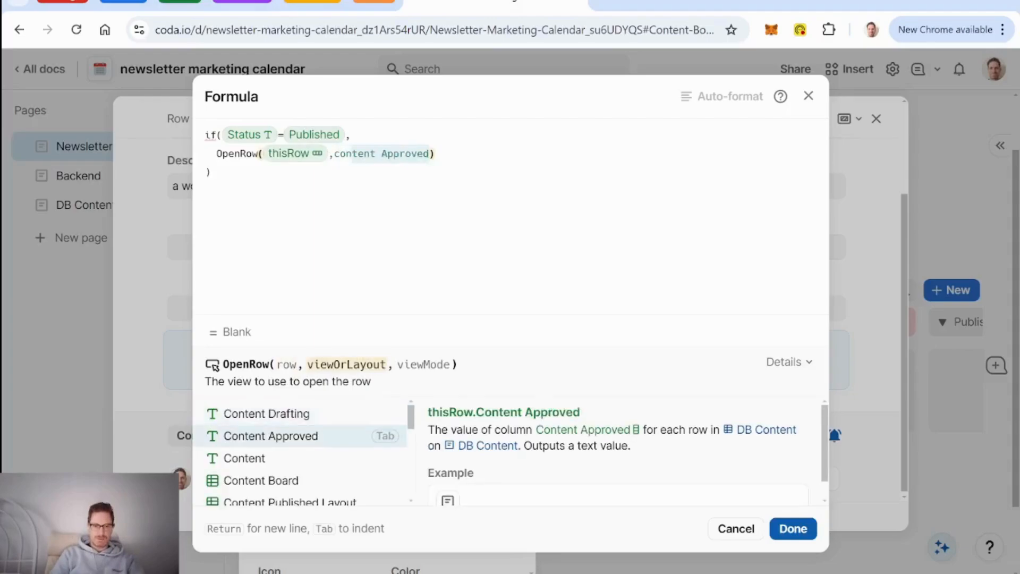
pyautogui.press('Down')
pyautogui.press('Down')
pyautogui.press('Down')
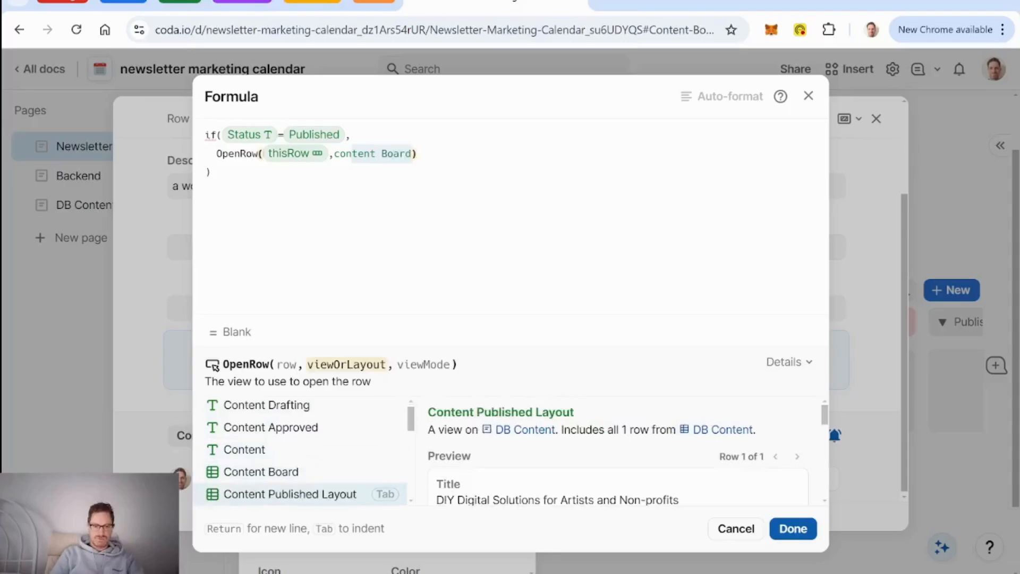
pyautogui.press('Tab')
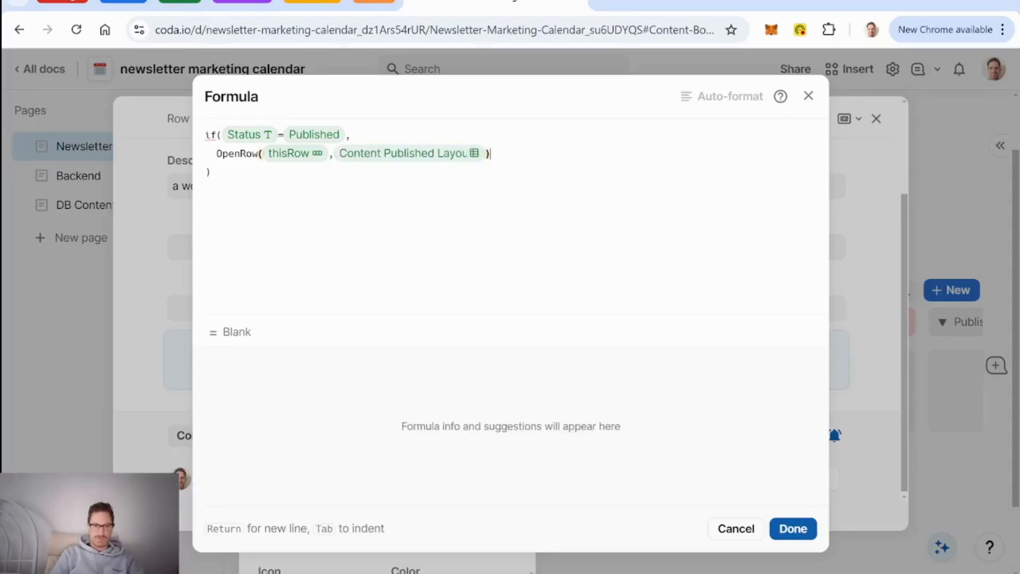
# Step: Add OpenRow(thisRow, DB Content) as the otherwise branch and save the formula
pyautogui.write(',')
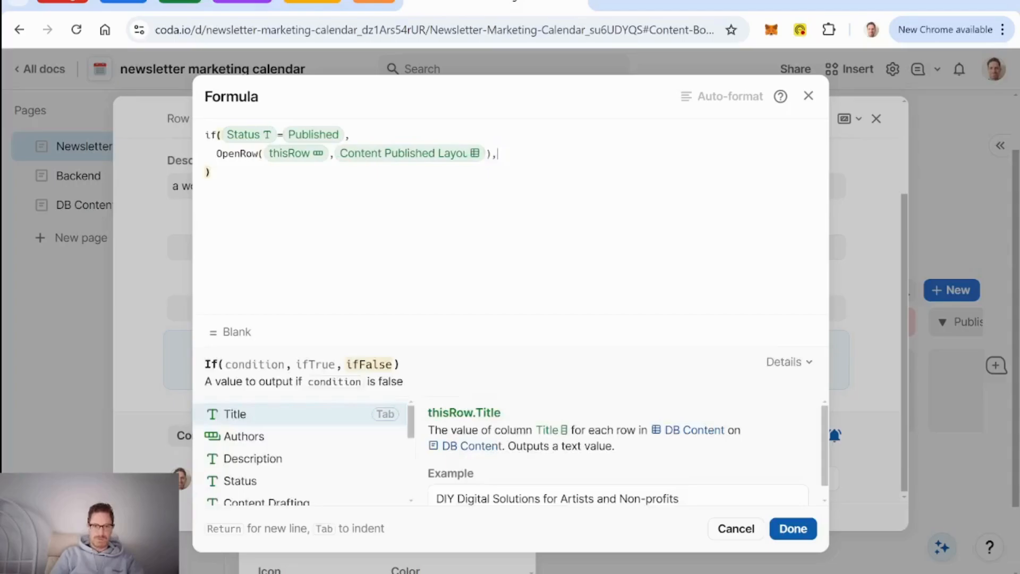
pyautogui.press('Return')
pyautogui.write('openrow(')
pyautogui.press('Tab')
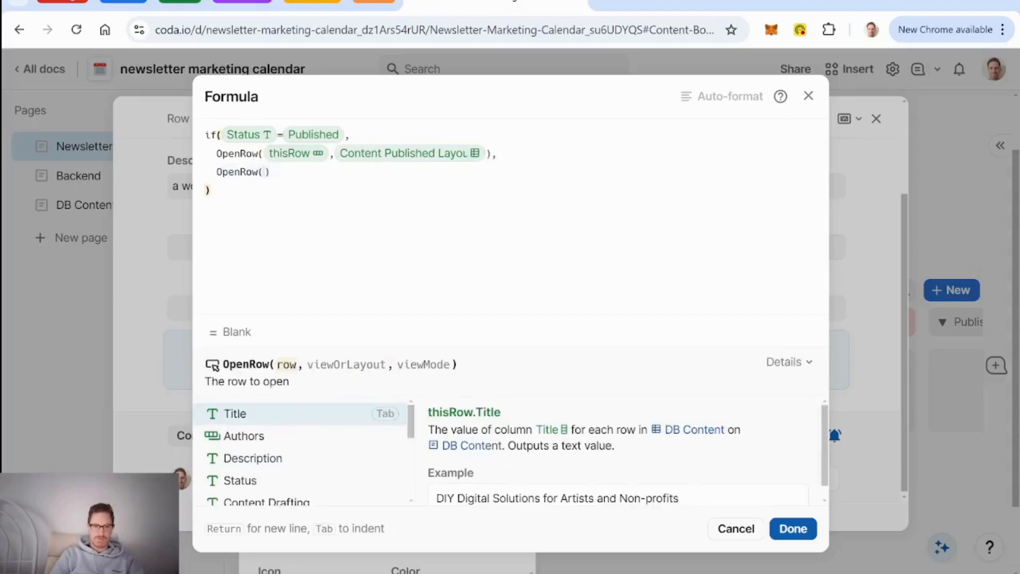
pyautogui.write('thisrow')
pyautogui.press('Tab')
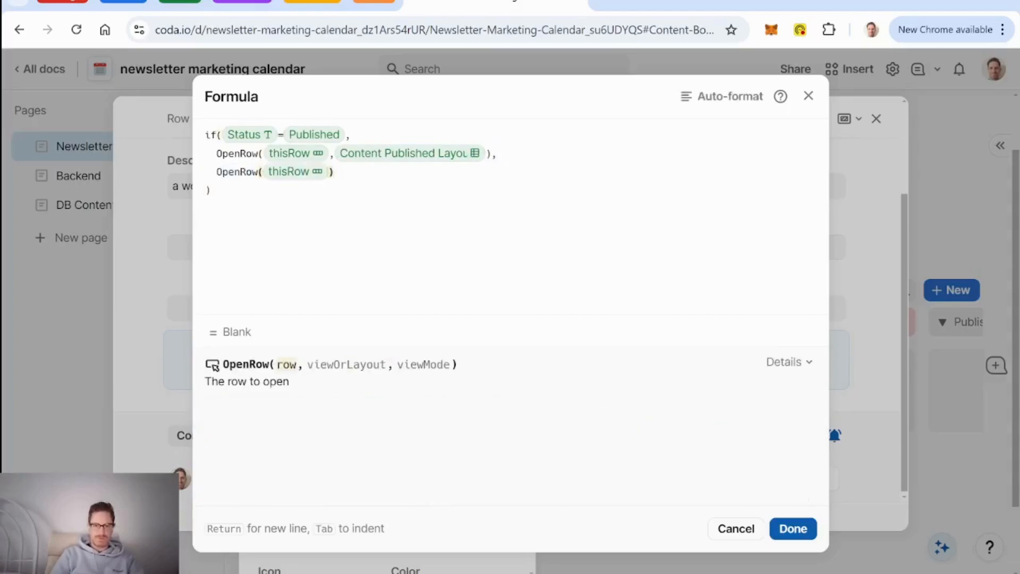
pyautogui.write(',content')
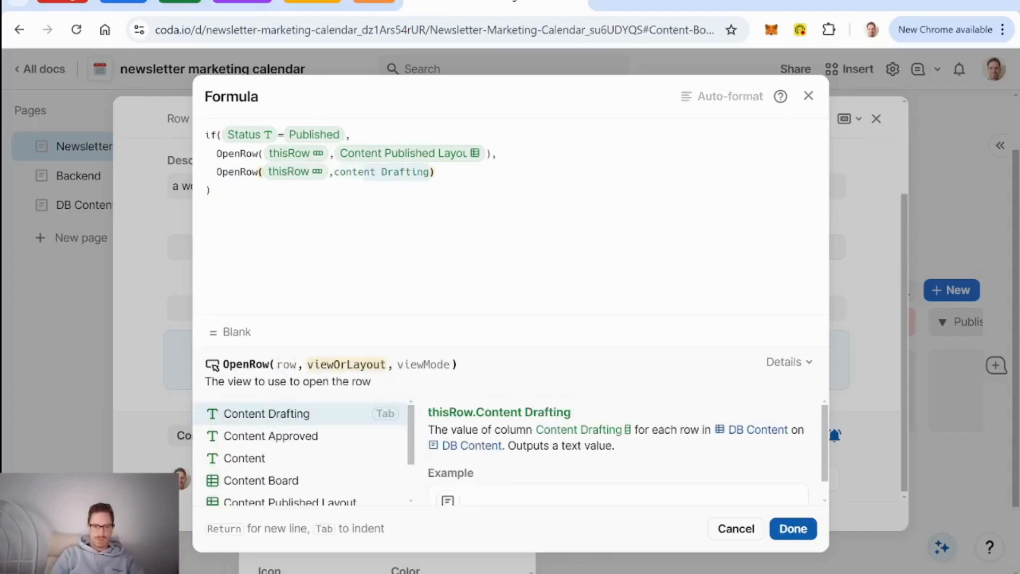
pyautogui.press('Down')
pyautogui.press('Down')
pyautogui.press('Down')
pyautogui.press('Down')
pyautogui.press('Down')
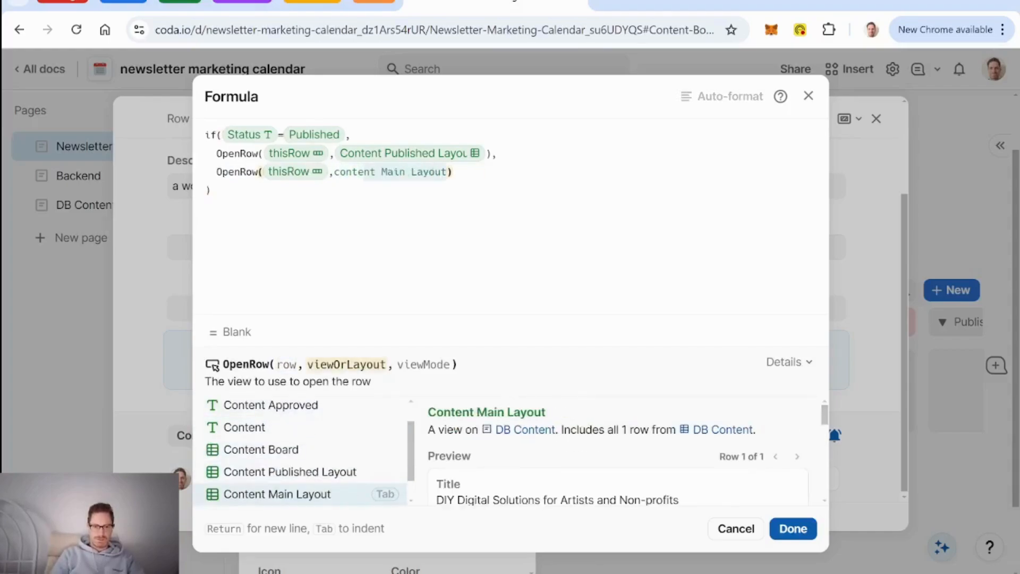
pyautogui.press('Down')
pyautogui.press('Down')
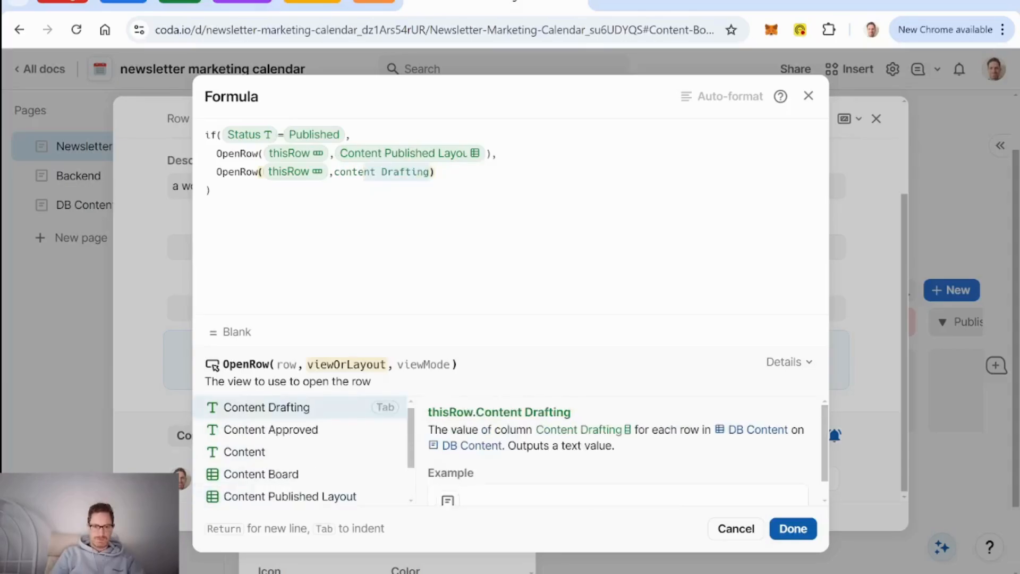
pyautogui.press('BackSpace')
pyautogui.press('BackSpace')
pyautogui.press('Up')
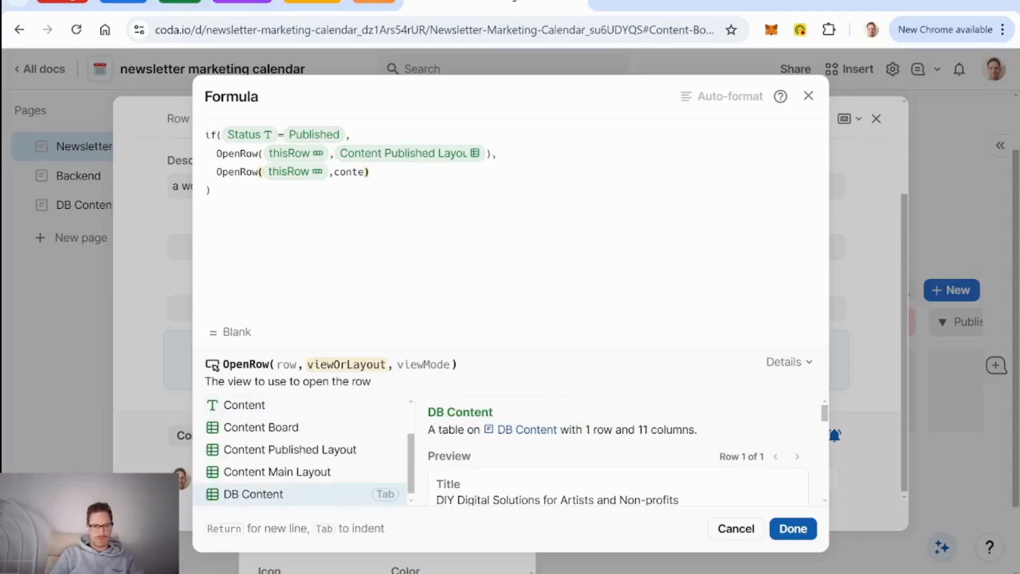
pyautogui.press('Tab')
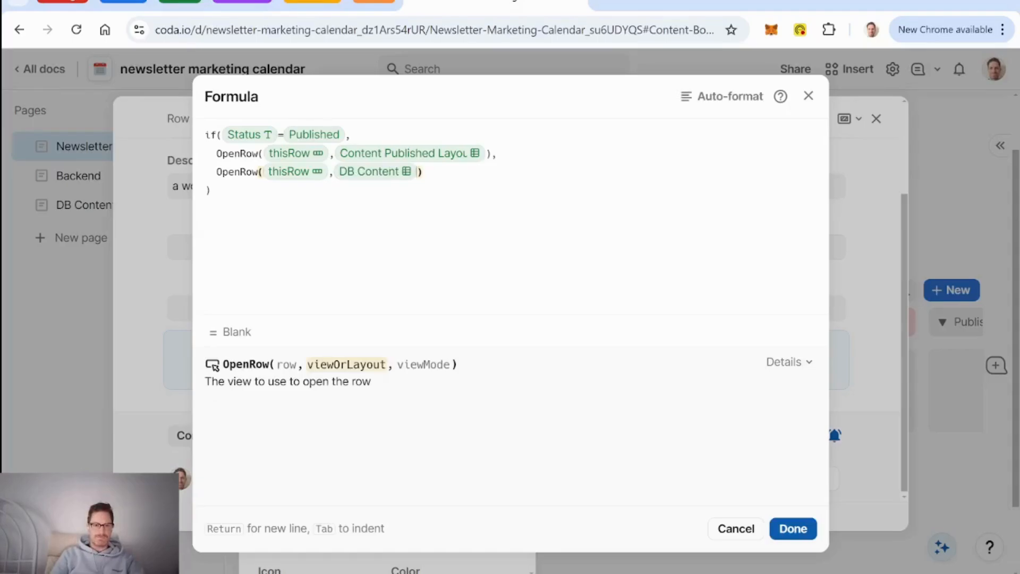
pyautogui.click(793, 528)
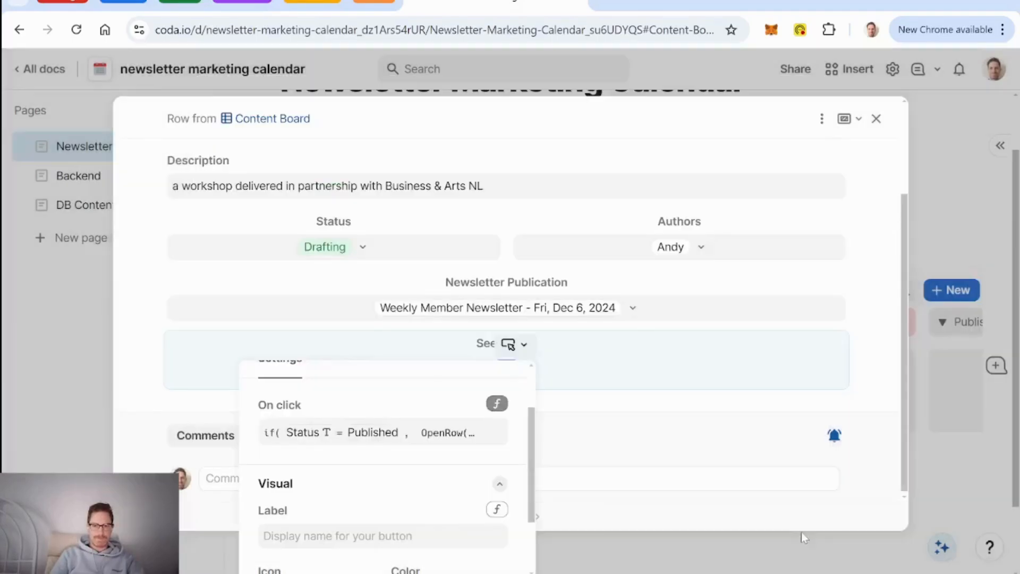
# Step: Test See Details on the drafting DIY Digital Solutions card, which opens its DB Content row
pyautogui.click(876, 119)
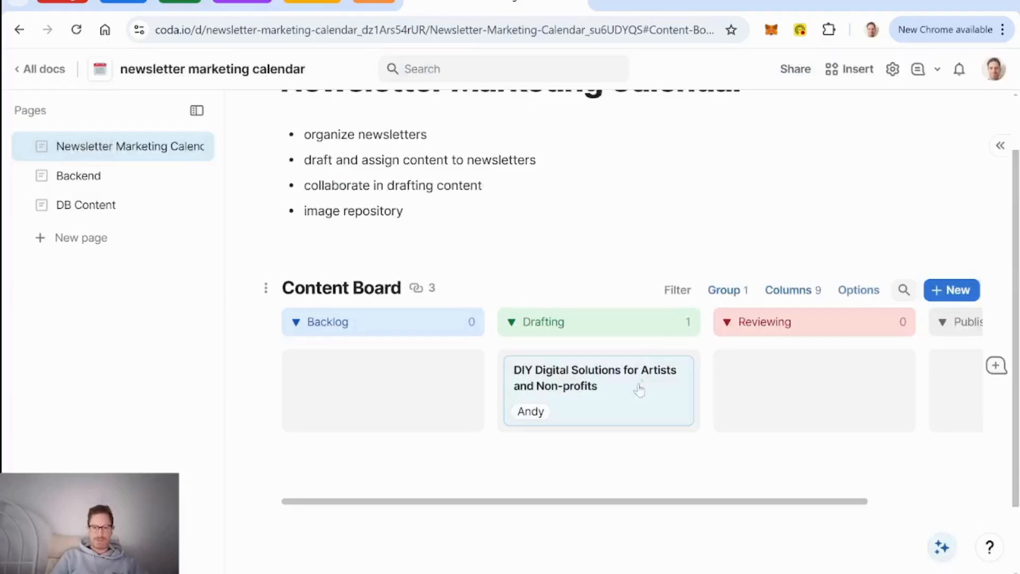
pyautogui.click(604, 411)
pyautogui.scroll(-2, 592, 345)
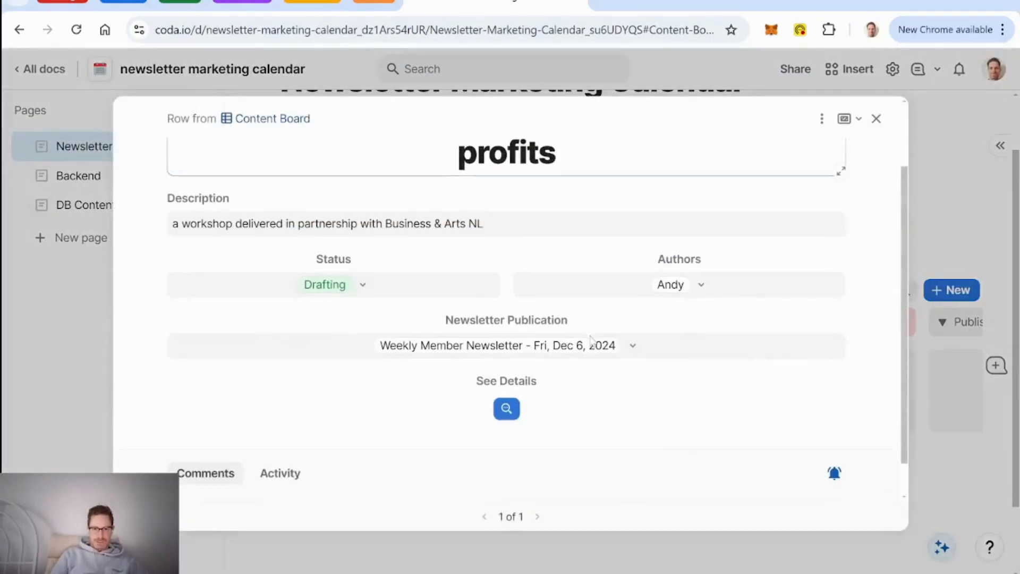
pyautogui.click(507, 409)
pyautogui.scroll(-4, 507, 372)
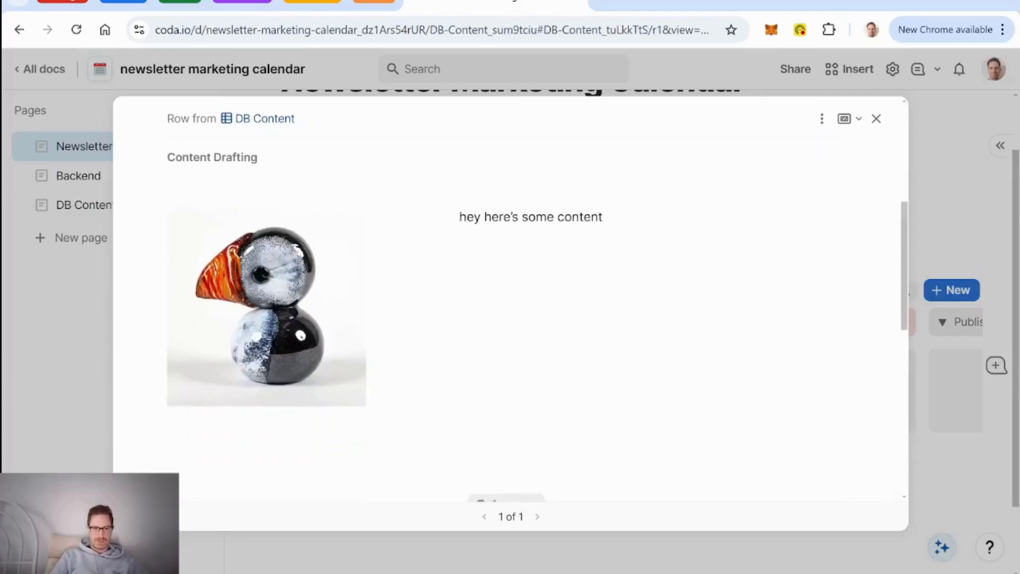
pyautogui.scroll(1, 207, 187)
pyautogui.scroll(-5, 455, 291)
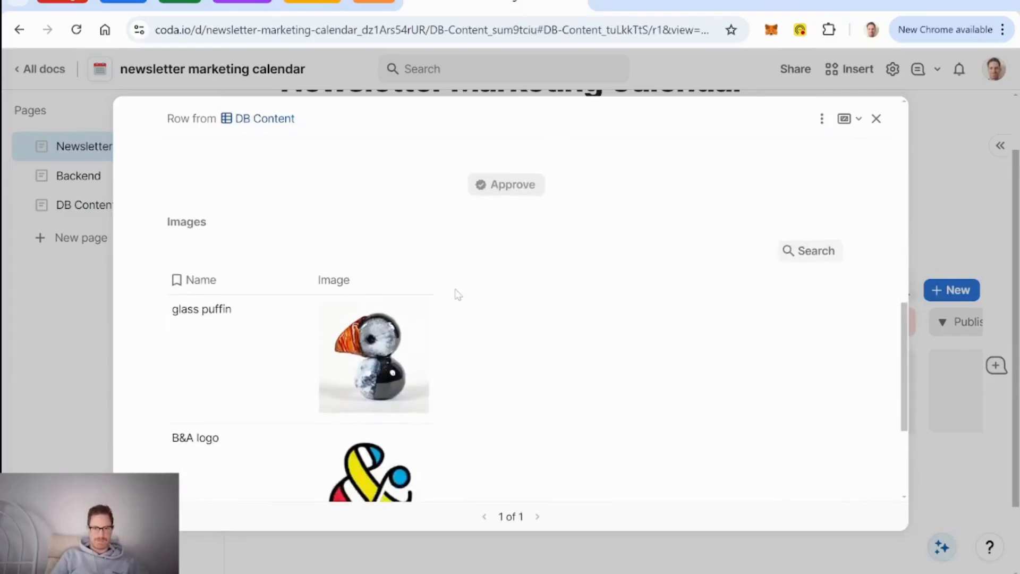
pyautogui.scroll(4, 457, 294)
pyautogui.scroll(1, 456, 292)
pyautogui.scroll(-5, 455, 292)
pyautogui.scroll(5, 455, 292)
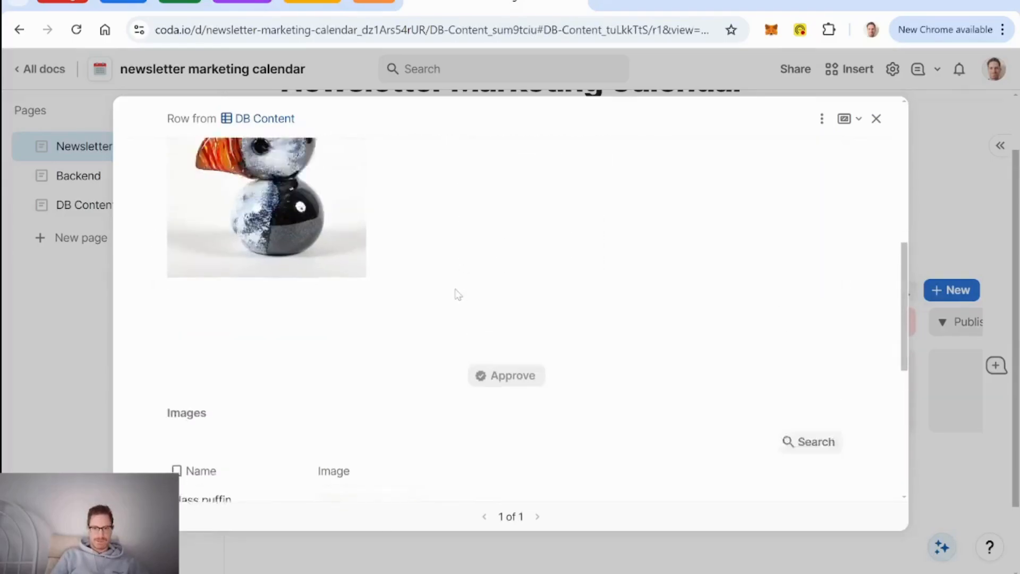
pyautogui.scroll(5, 455, 292)
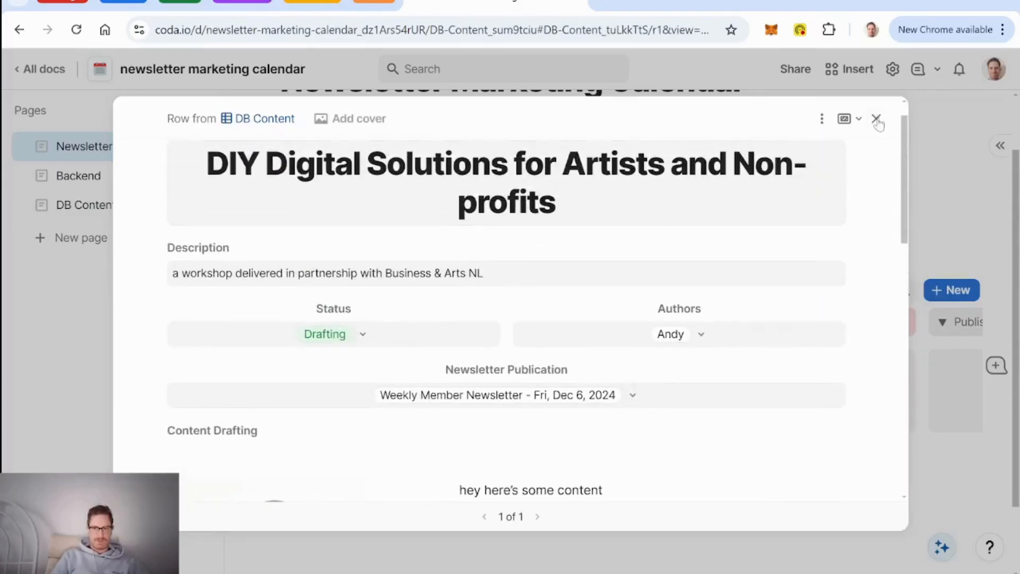
pyautogui.click(877, 119)
# Step: Move the card into Reviewing, open its full details, and approve the content
pyautogui.moveTo(640, 396); pyautogui.dragTo(776, 412)
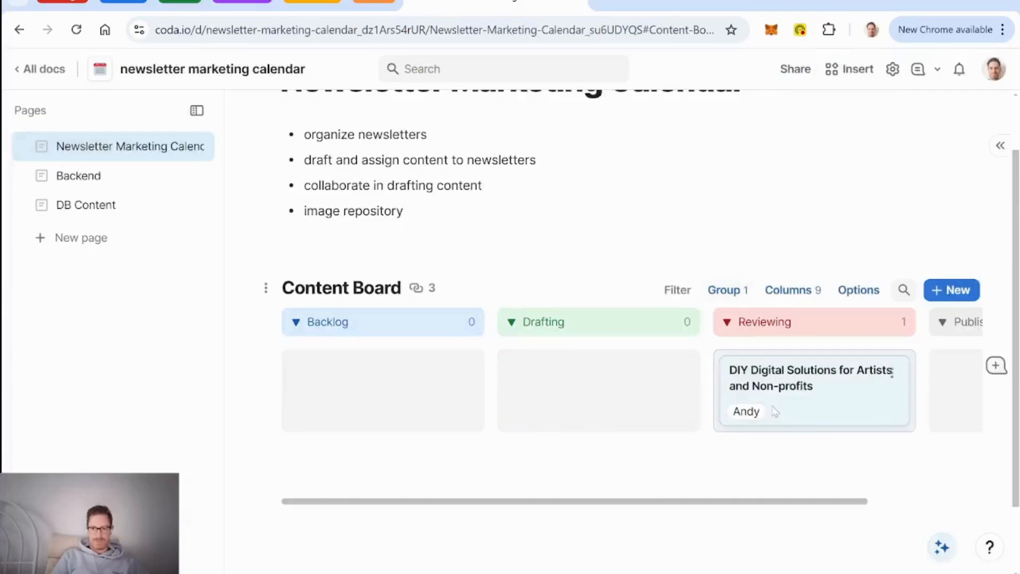
pyautogui.click(840, 407)
pyautogui.scroll(-2, 611, 326)
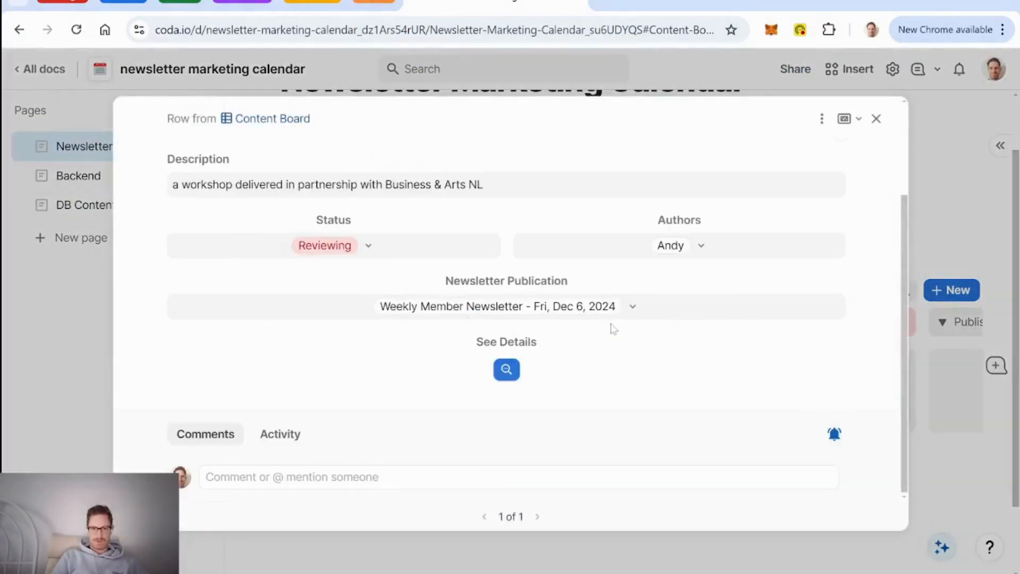
pyautogui.click(506, 371)
pyautogui.scroll(-7, 636, 343)
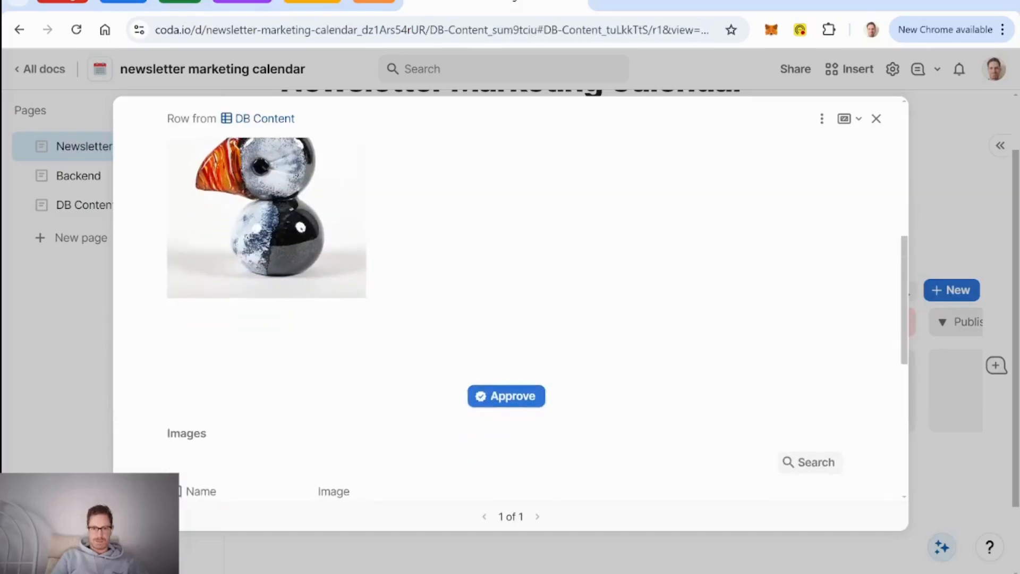
pyautogui.scroll(5, 635, 343)
pyautogui.scroll(-5, 634, 342)
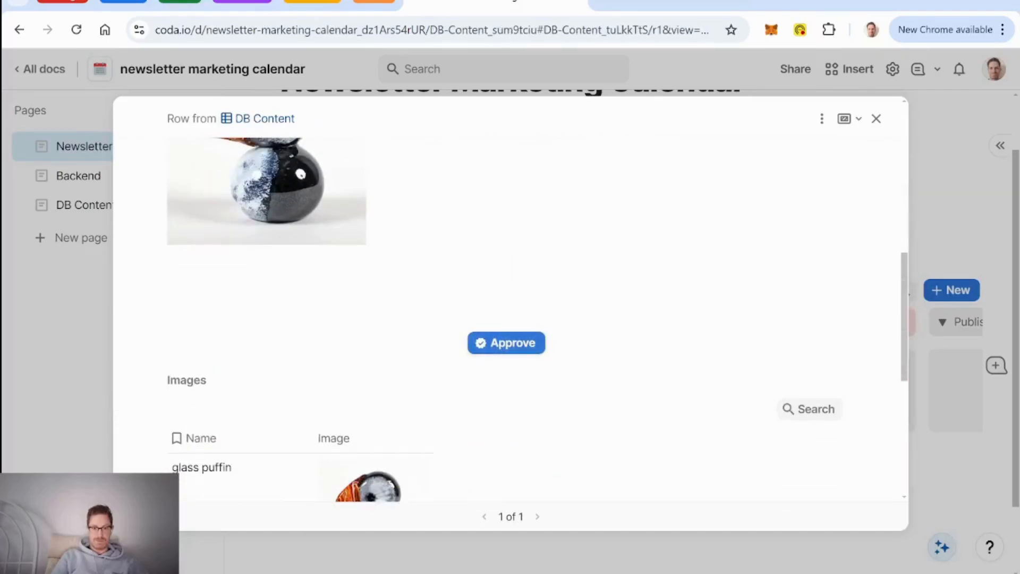
pyautogui.scroll(7, 513, 354)
pyautogui.scroll(-5, 572, 325)
pyautogui.click(506, 328)
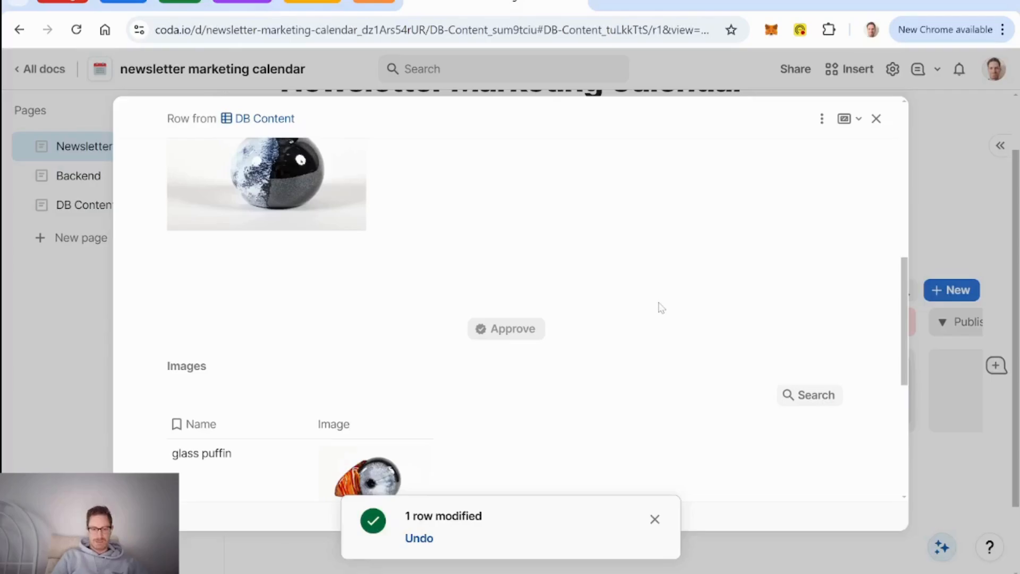
pyautogui.click(819, 118)
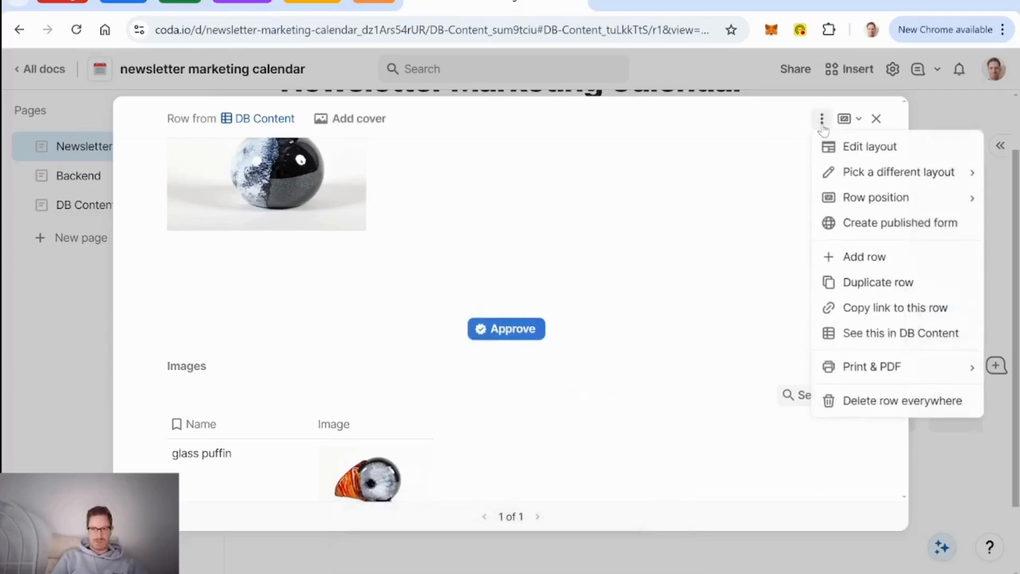
# Step: In the row layout editor, open the Approve Content button's on-click formula
pyautogui.click(866, 146)
pyautogui.scroll(-12, 576, 375)
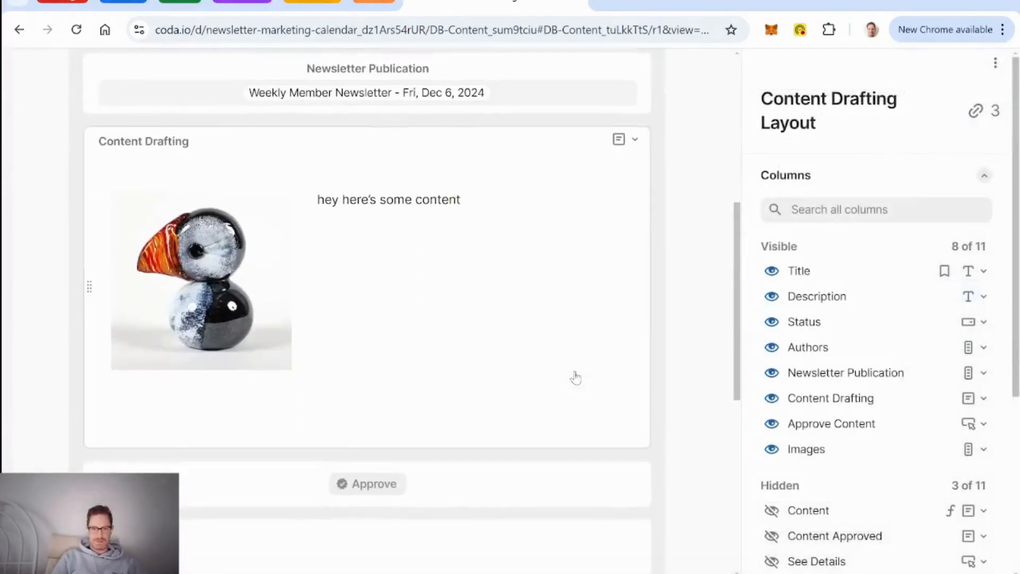
pyautogui.click(481, 157)
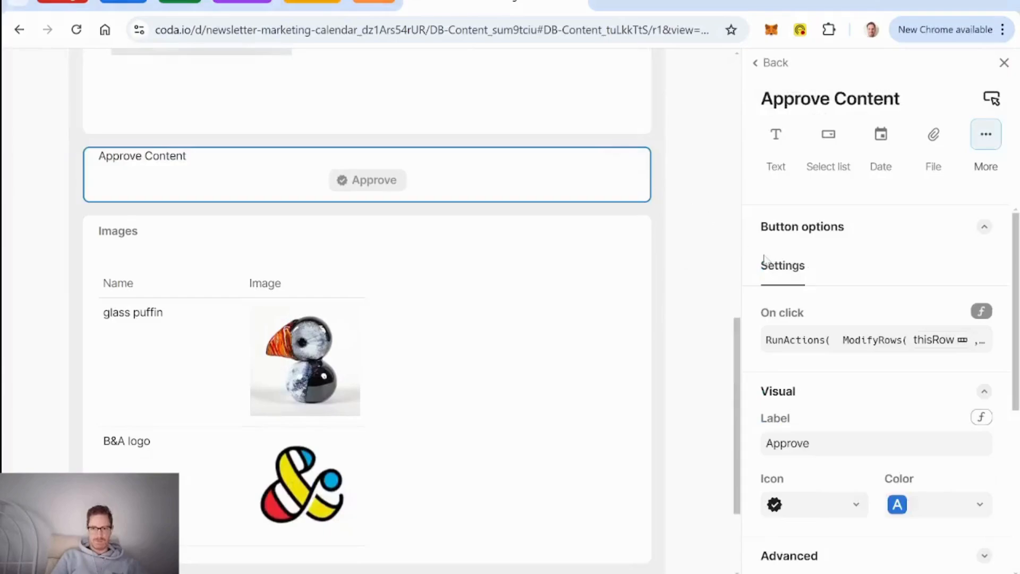
pyautogui.click(913, 343)
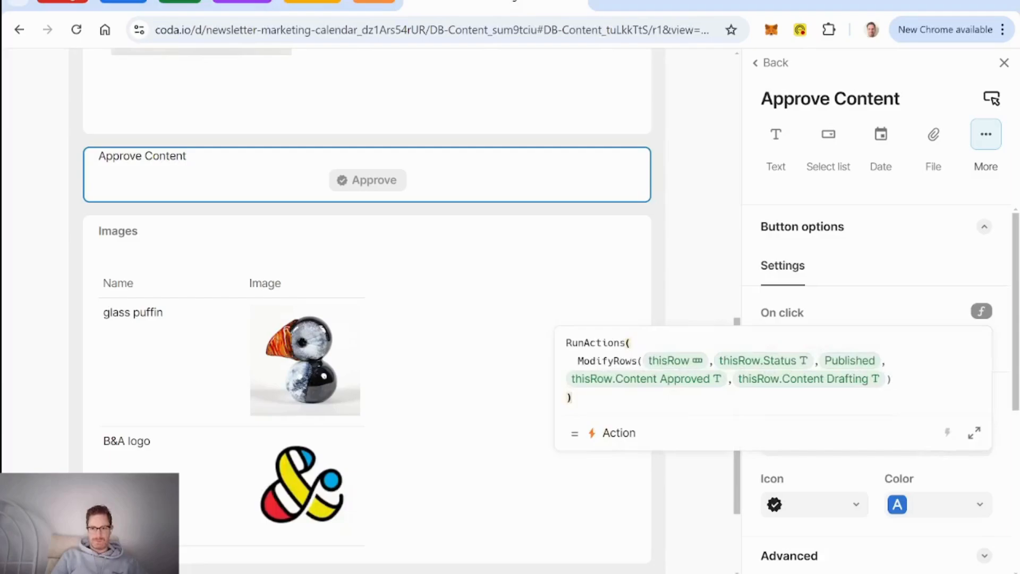
pyautogui.click(893, 379)
# Step: Append OpenRow(thisRow, Content Published Layout) after the ModifyRows action and finish the layout
pyautogui.write(',')
pyautogui.press('Return')
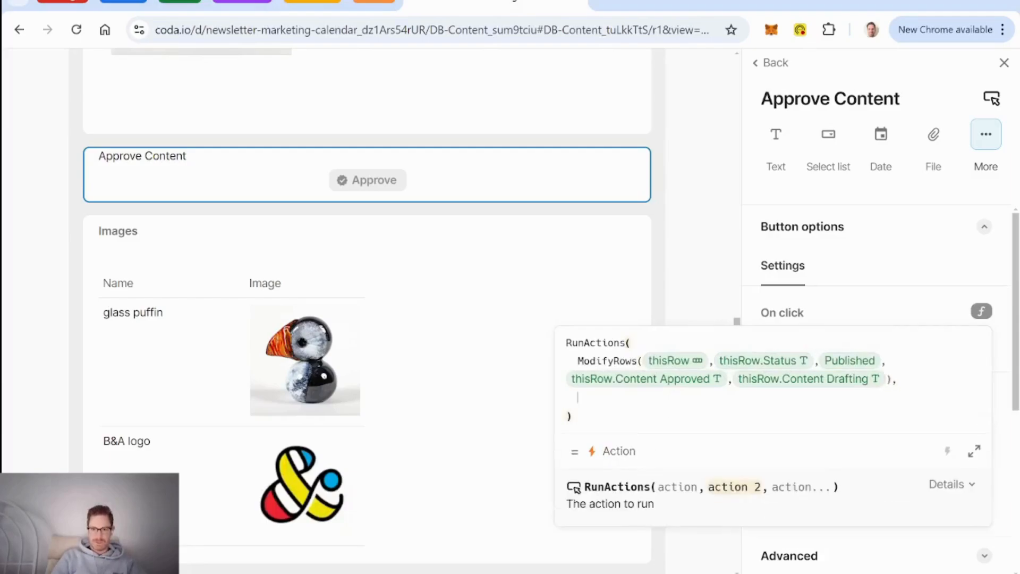
pyautogui.write('openRow(')
pyautogui.press('Tab')
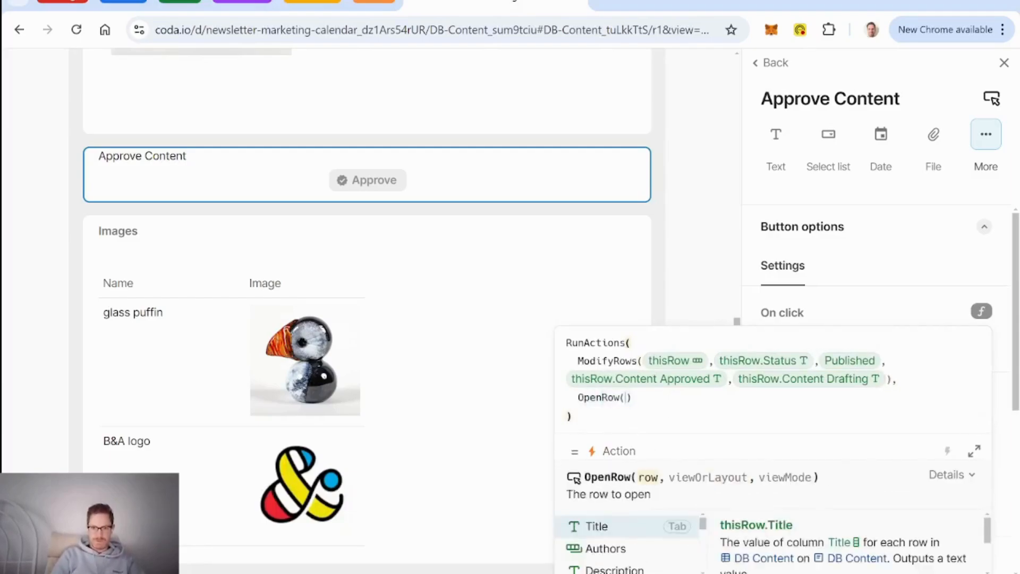
pyautogui.write('thisrow')
pyautogui.press('Tab')
pyautogui.write(',content Drafting')
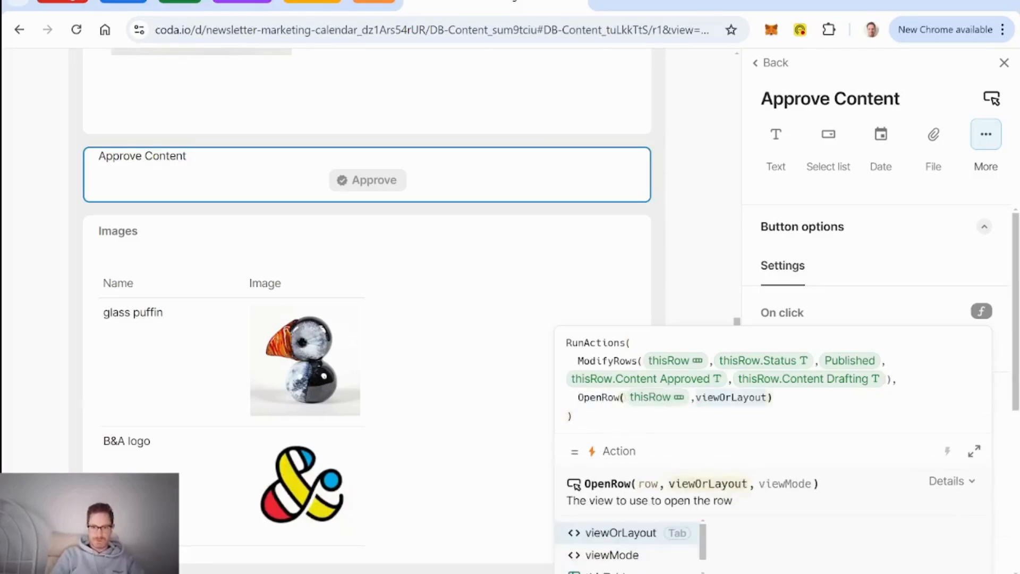
pyautogui.press('Down')
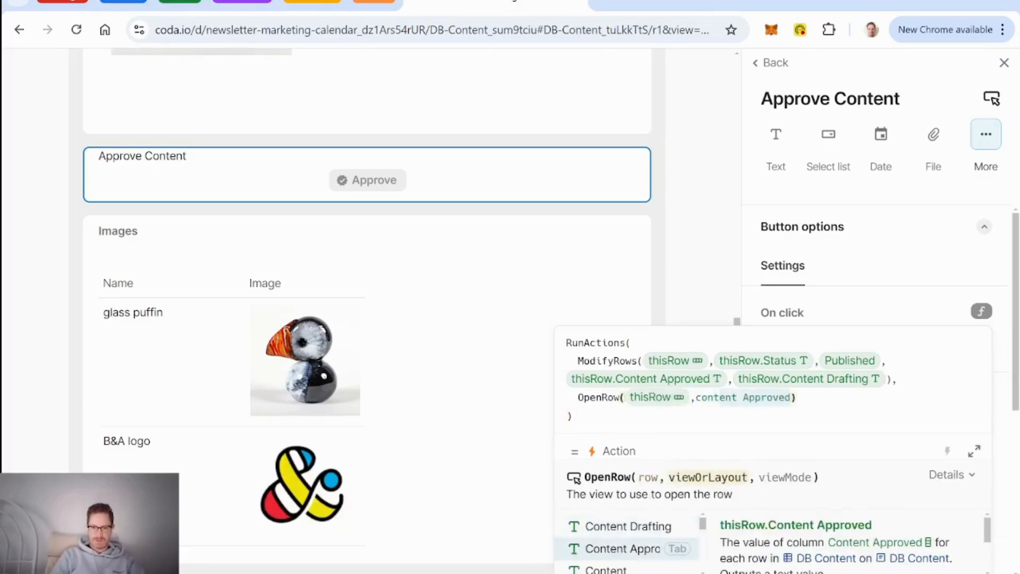
pyautogui.press('Down')
pyautogui.press('Down')
pyautogui.press('Down')
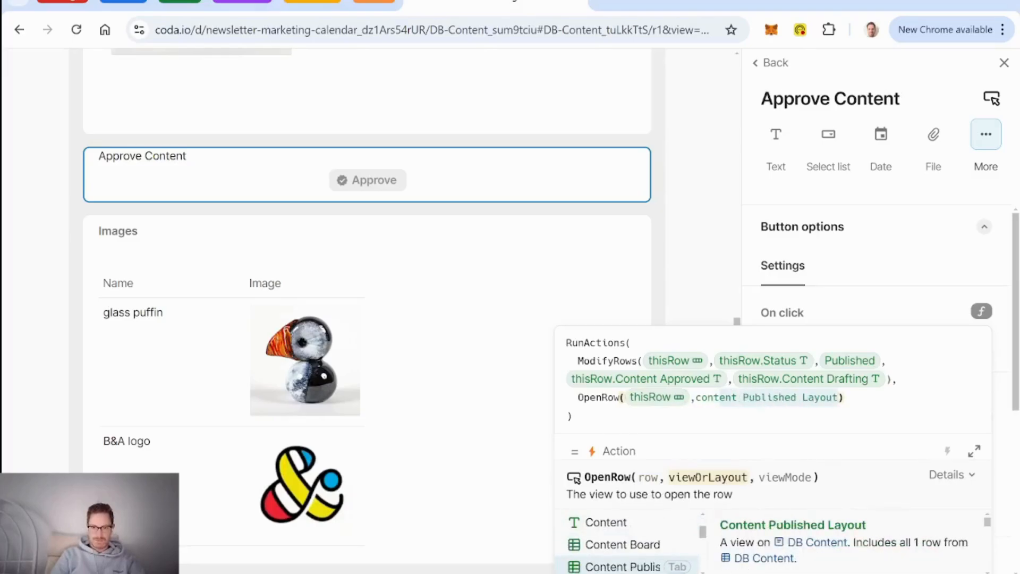
pyautogui.press('Tab')
pyautogui.press('Return')
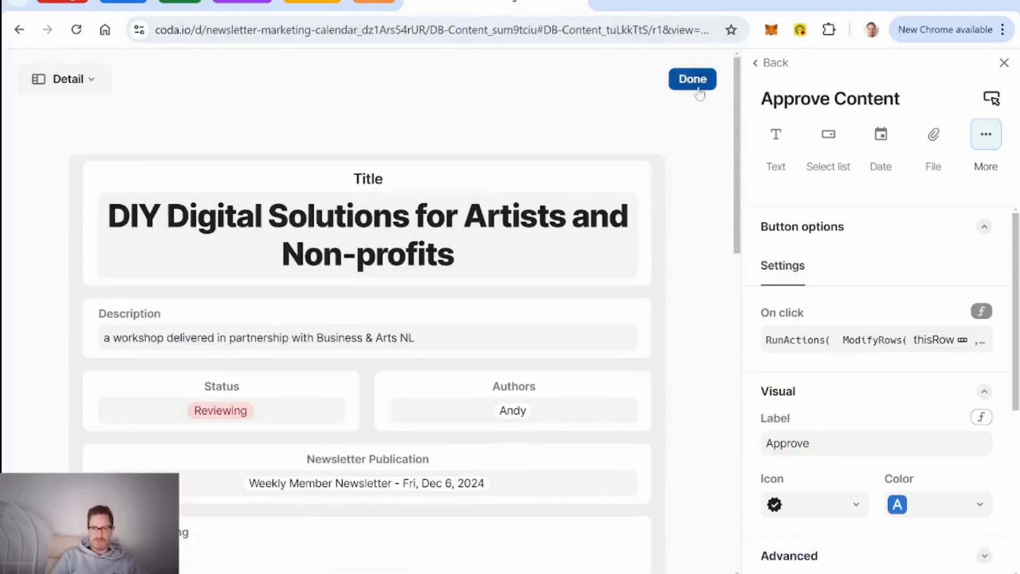
pyautogui.click(697, 84)
# Step: Approve the DIY Digital Solutions article so its status becomes Published
pyautogui.click(519, 333)
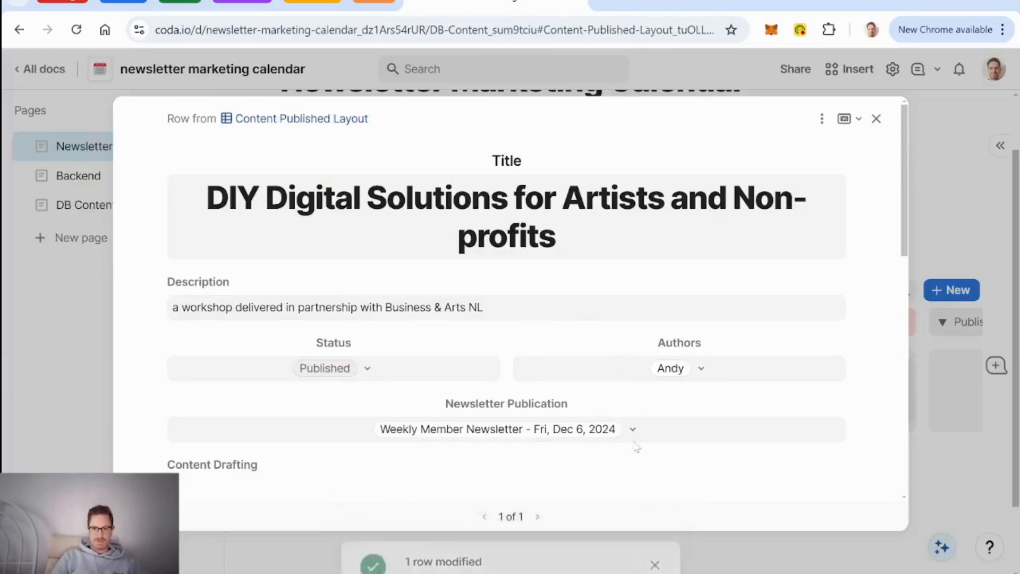
pyautogui.scroll(-3, 520, 294)
pyautogui.scroll(5, 517, 290)
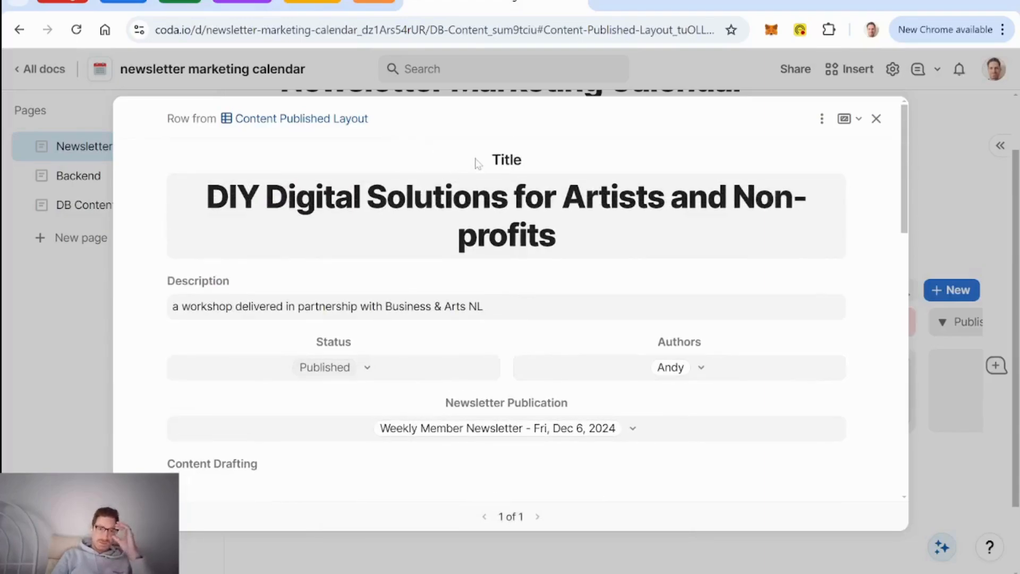
pyautogui.scroll(-8, 478, 176)
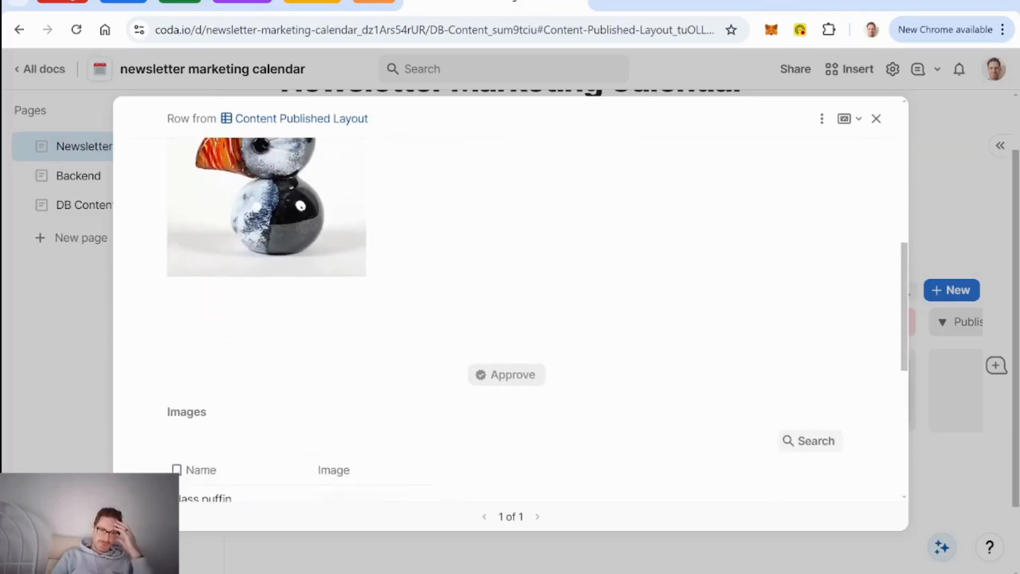
pyautogui.scroll(-3, 755, 169)
pyautogui.scroll(8, 755, 168)
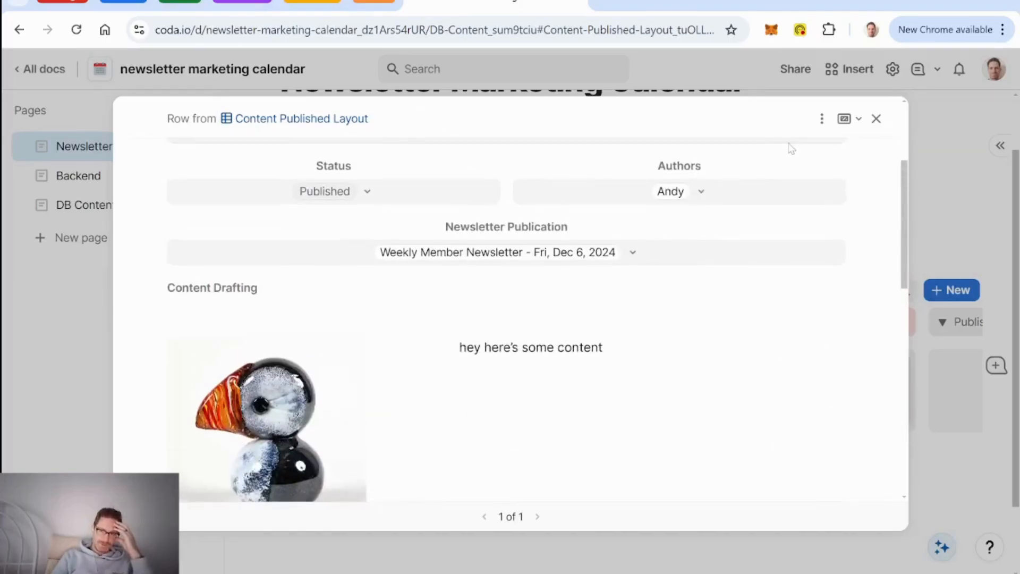
pyautogui.click(876, 119)
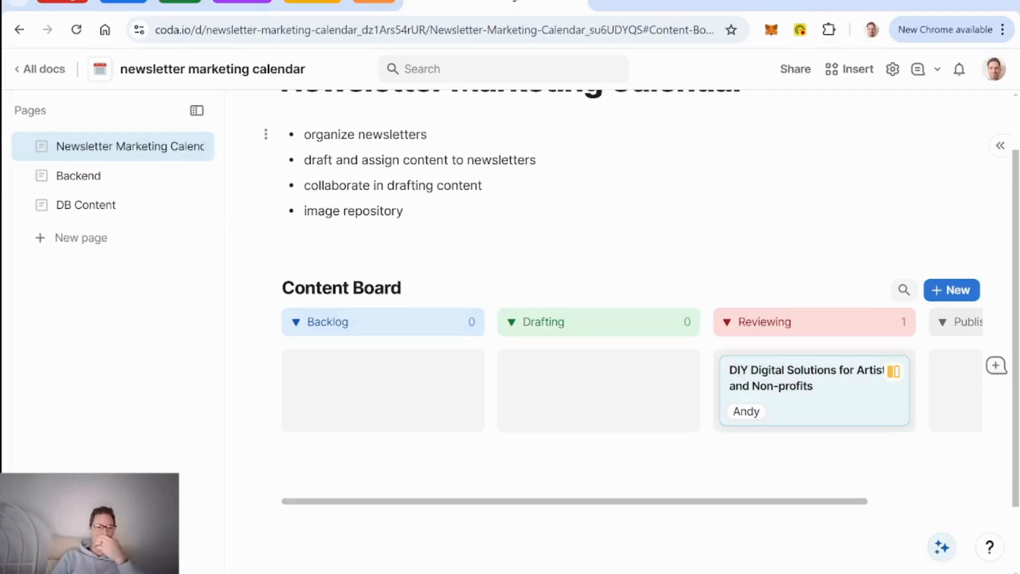
# Step: In DB Content, switch the published article row to open with the Content Published Layout
pyautogui.click(91, 213)
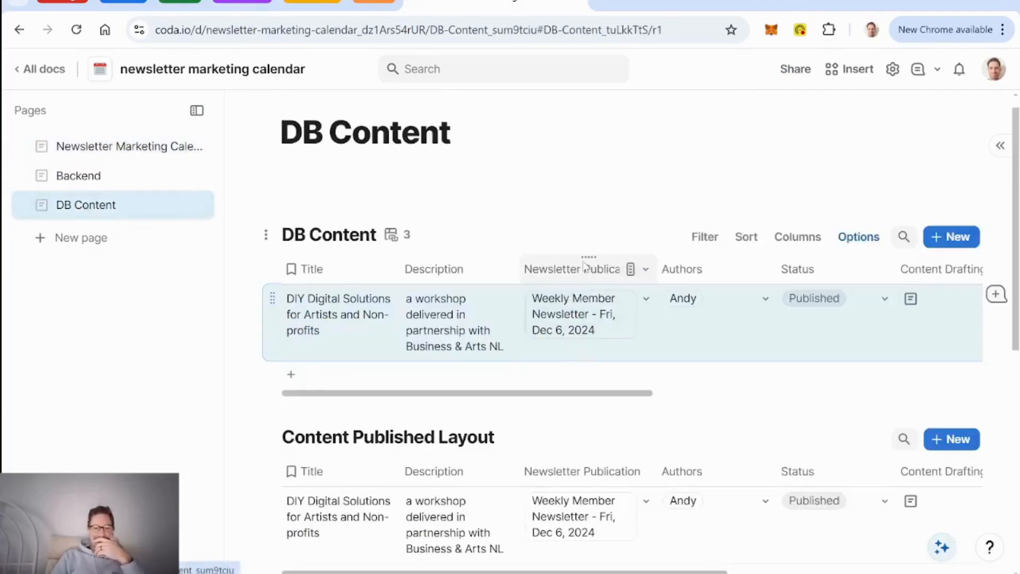
pyautogui.scroll(-3, 585, 265)
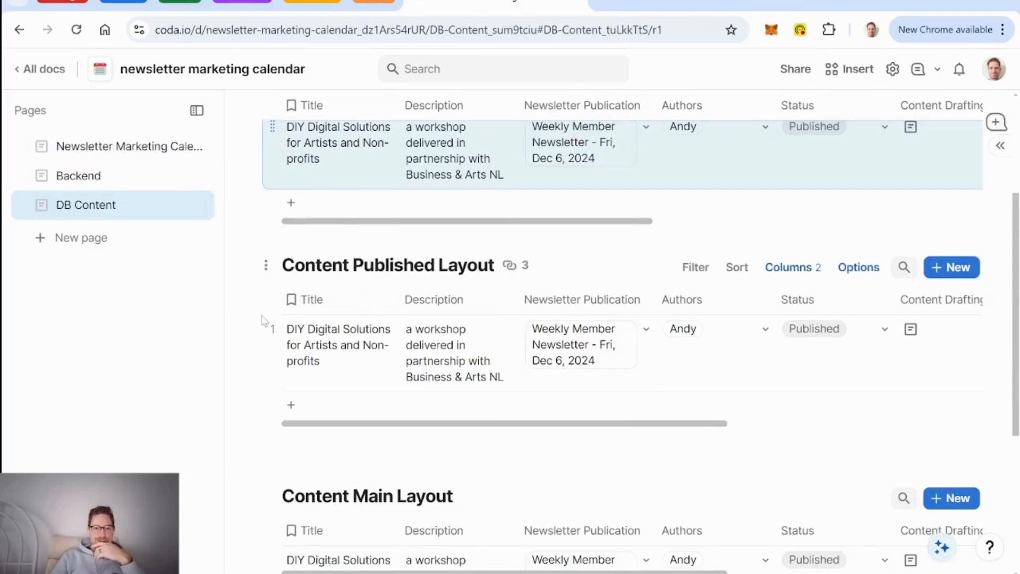
pyautogui.click(251, 333)
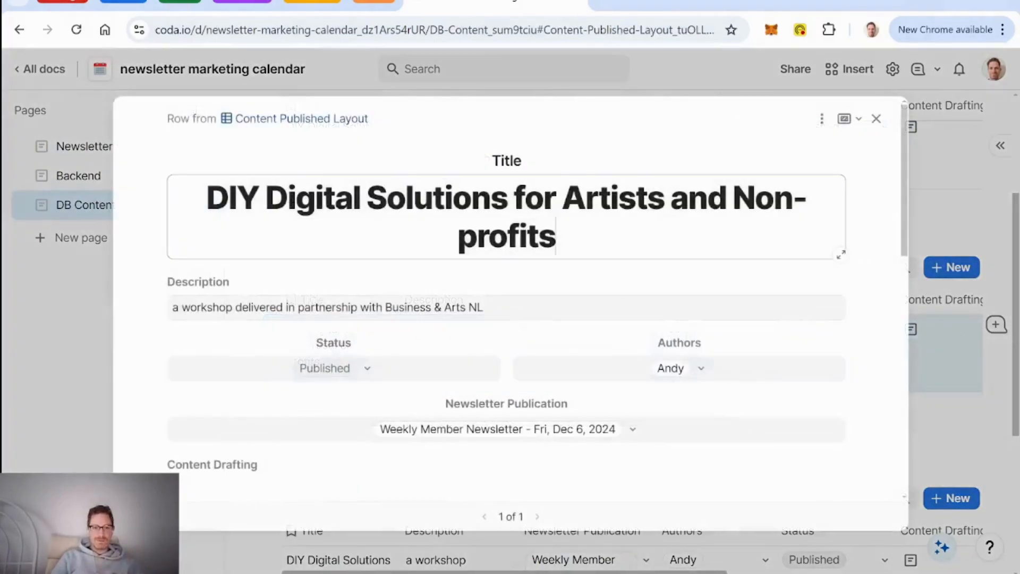
pyautogui.click(821, 121)
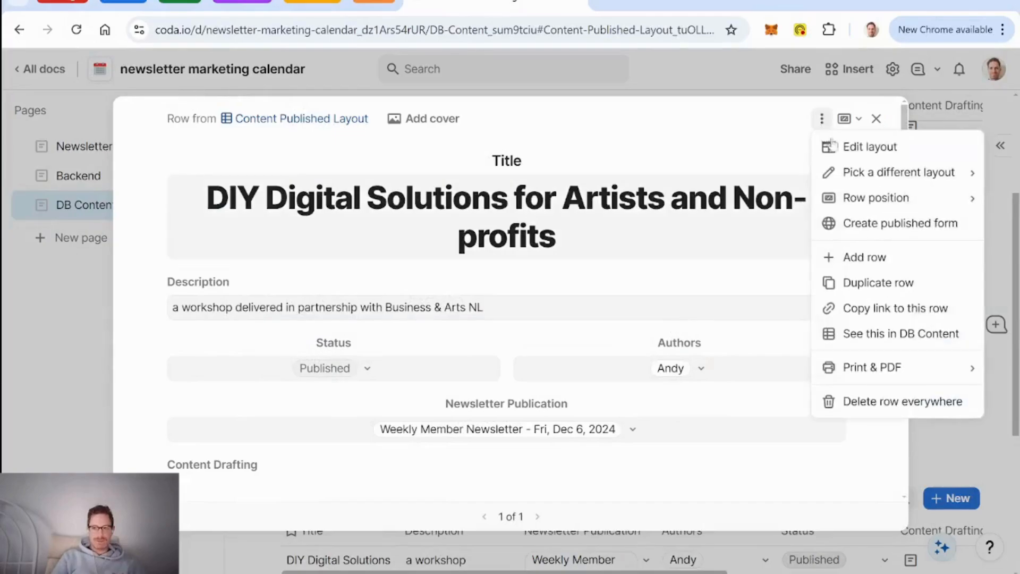
pyautogui.click(868, 149)
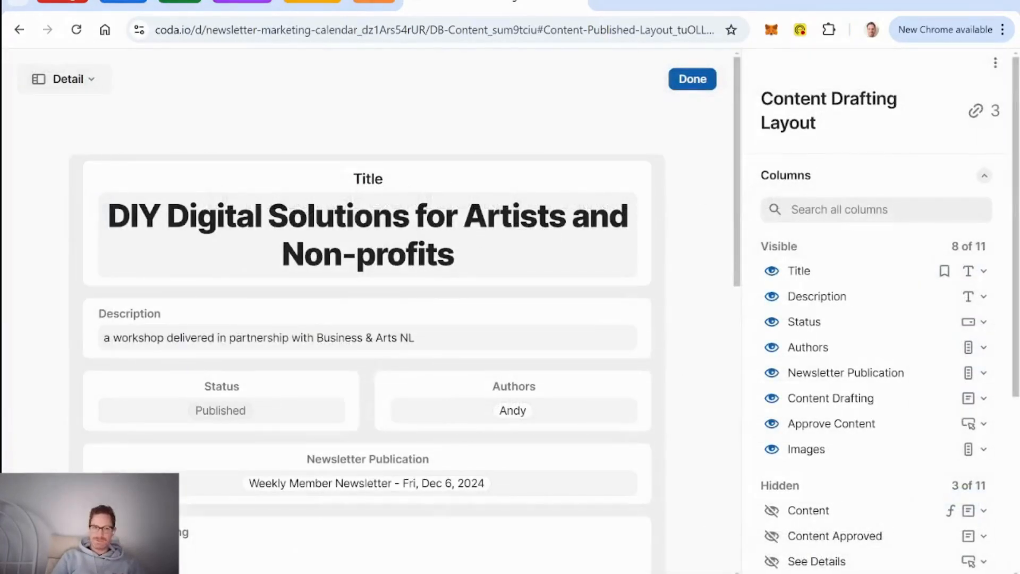
pyautogui.click(700, 80)
pyautogui.click(822, 119)
pyautogui.moveTo(885, 184)
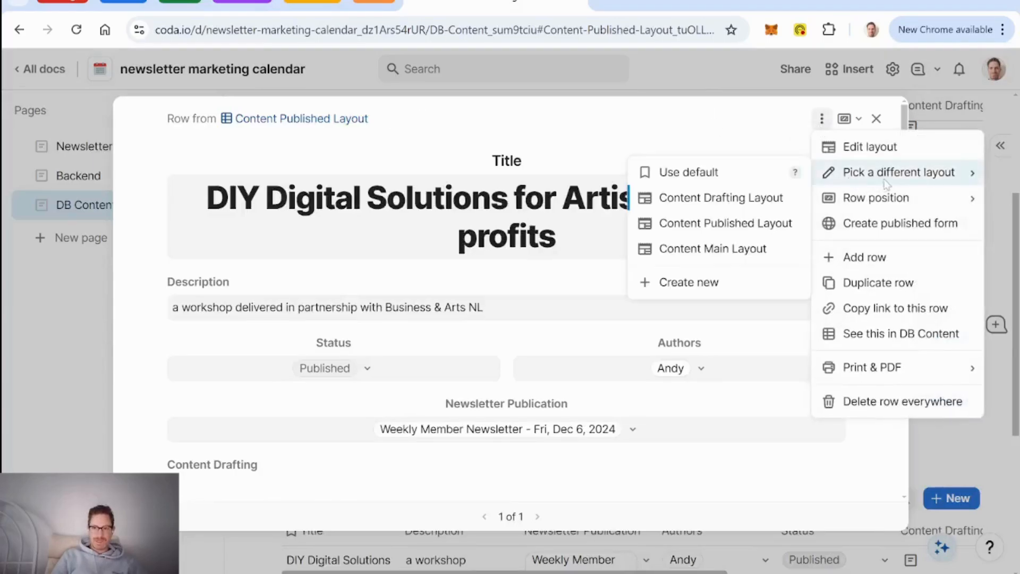
pyautogui.click(703, 222)
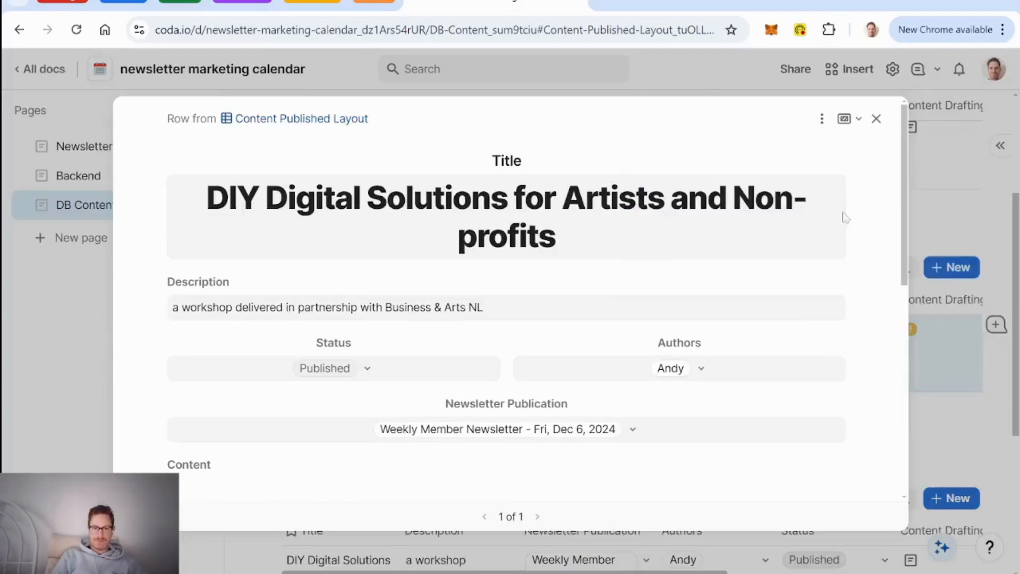
pyautogui.scroll(-5, 721, 226)
pyautogui.scroll(5, 713, 221)
pyautogui.scroll(-8, 635, 301)
pyautogui.scroll(8, 636, 300)
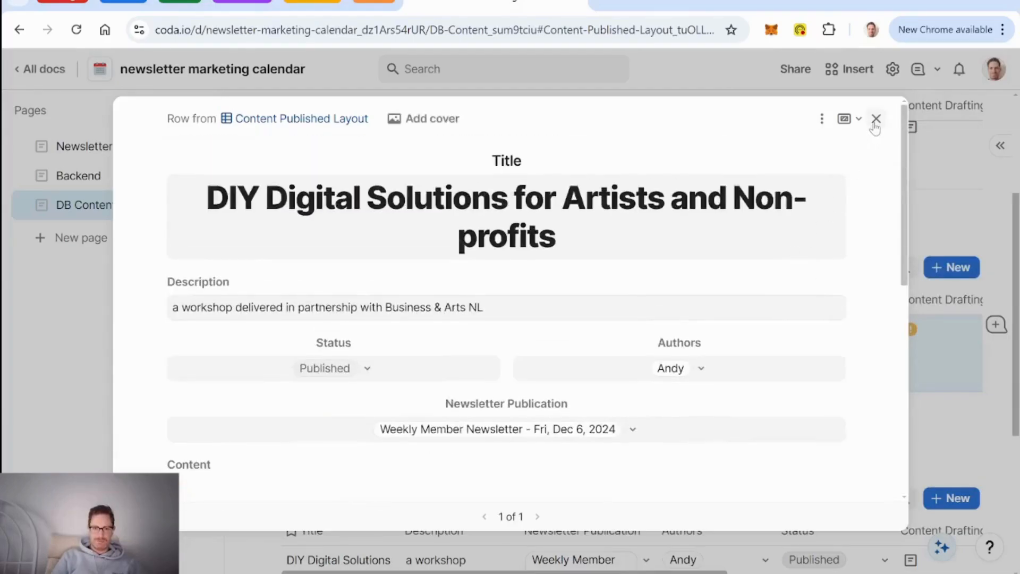
pyautogui.click(876, 119)
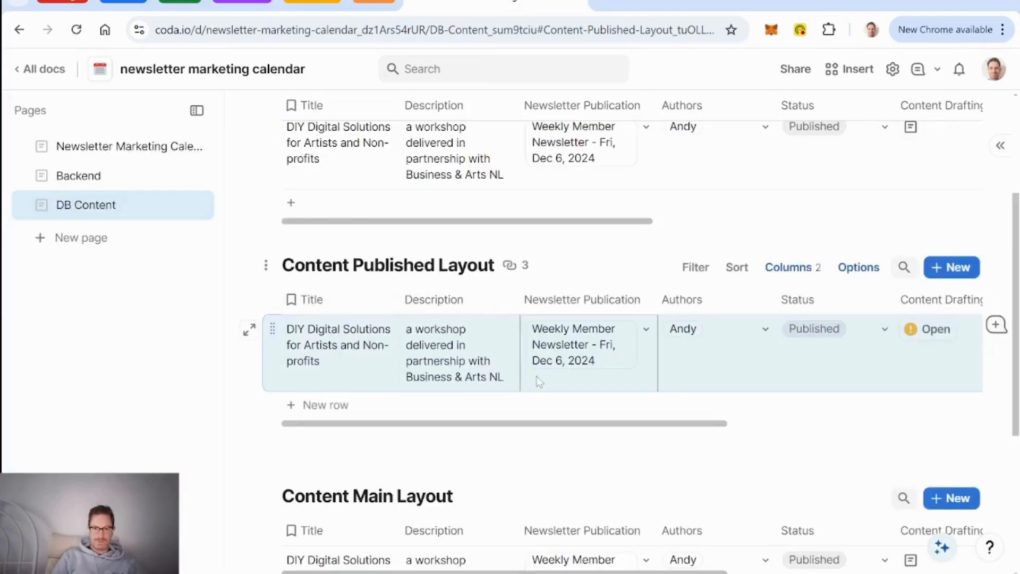
# Step: On the Content Board, drag the DIY Digital Solutions card from Published back to Reviewing
pyautogui.click(122, 146)
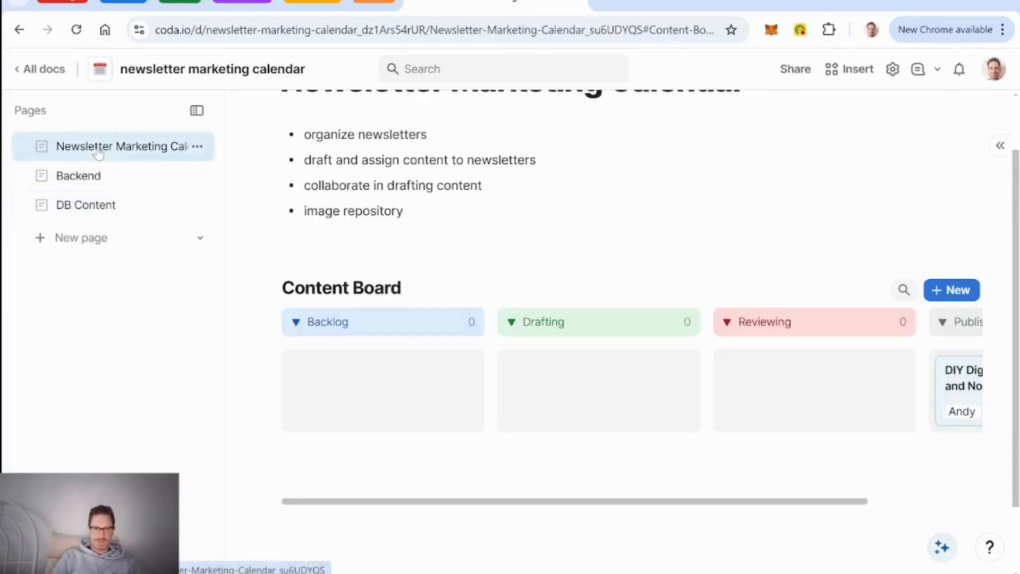
pyautogui.hscroll(5, 856, 424)
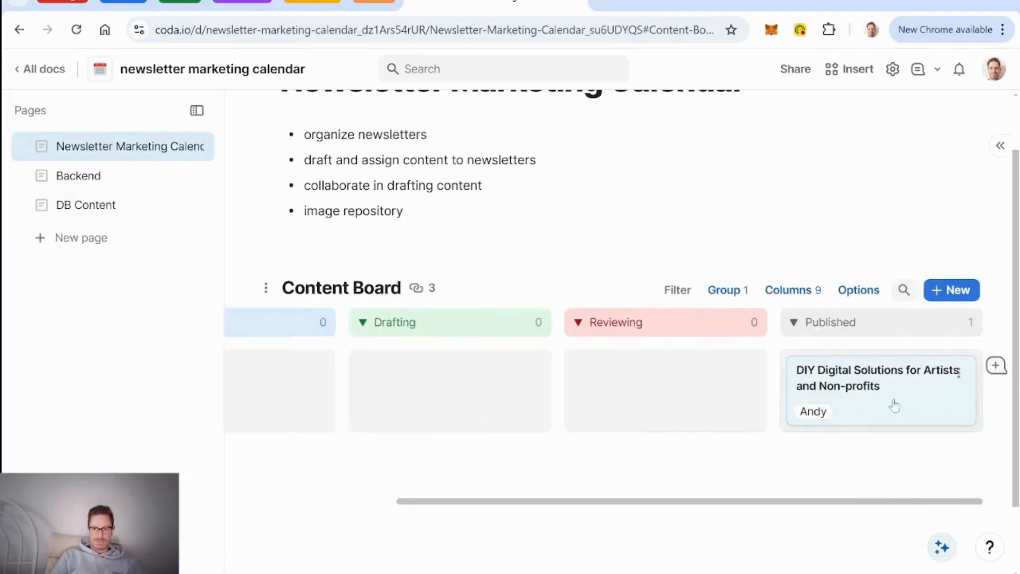
pyautogui.moveTo(865, 391); pyautogui.dragTo(651, 387)
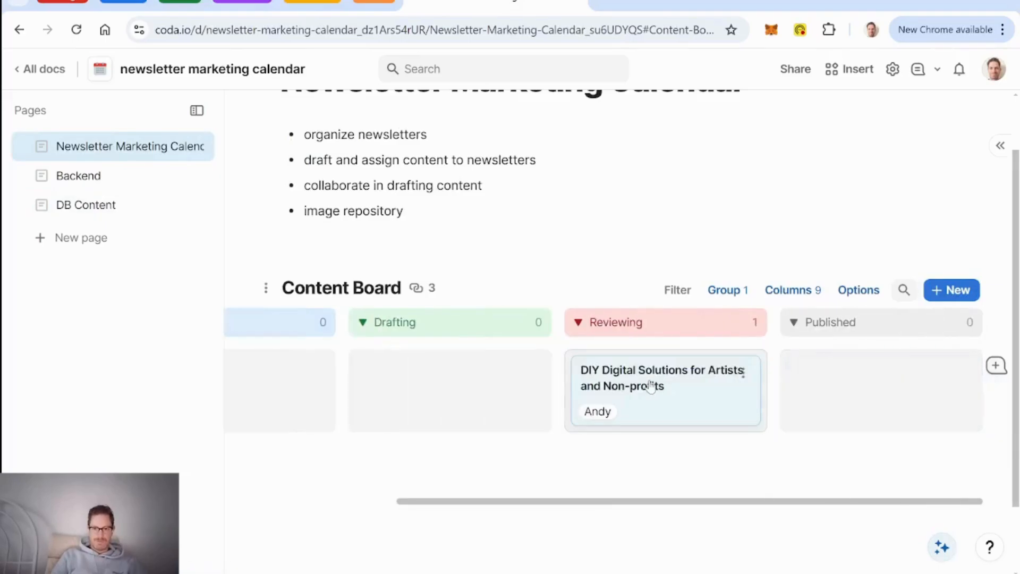
# Step: Approve the card again from its full DB Content record so it returns to Published
pyautogui.click(709, 402)
pyautogui.scroll(-3, 610, 303)
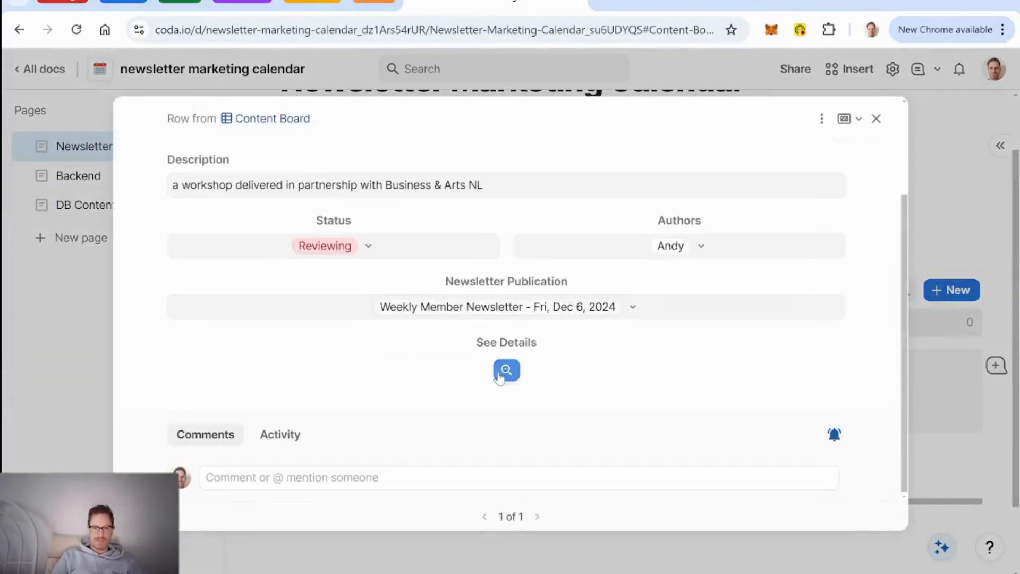
pyautogui.click(501, 375)
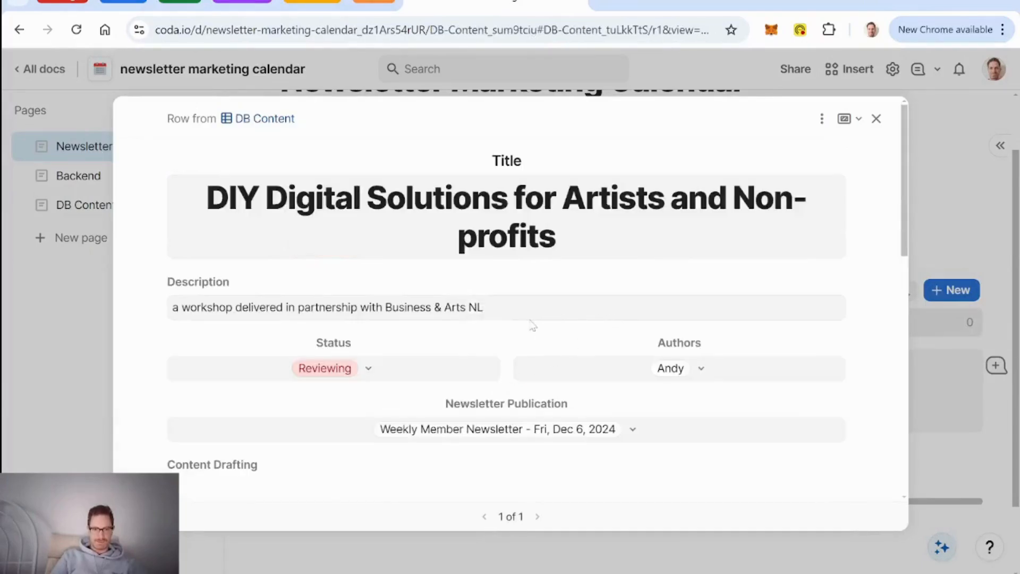
pyautogui.scroll(-6, 532, 325)
pyautogui.scroll(2, 532, 325)
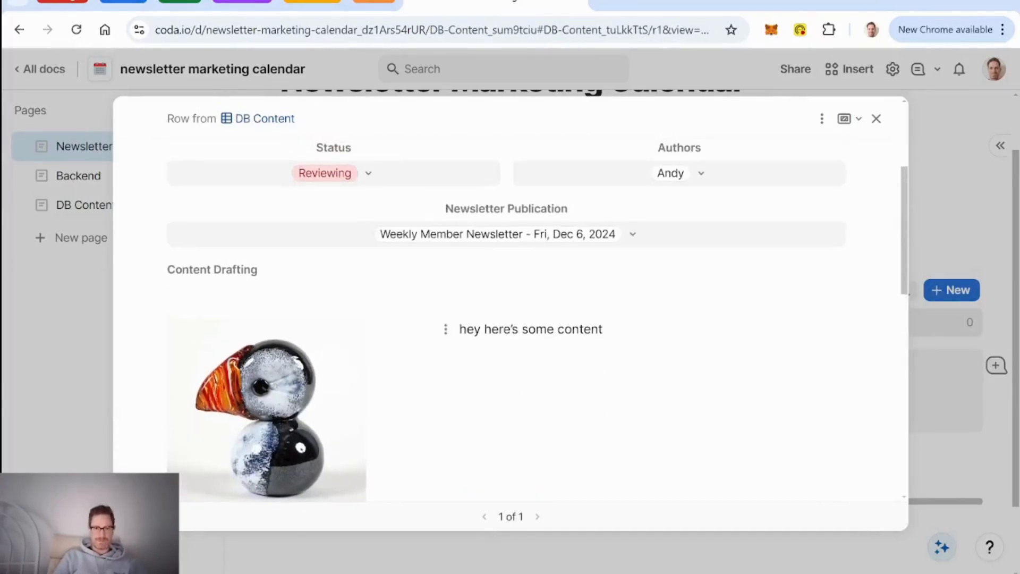
pyautogui.scroll(-5, 631, 335)
pyautogui.scroll(1, 632, 334)
pyautogui.scroll(-2, 631, 334)
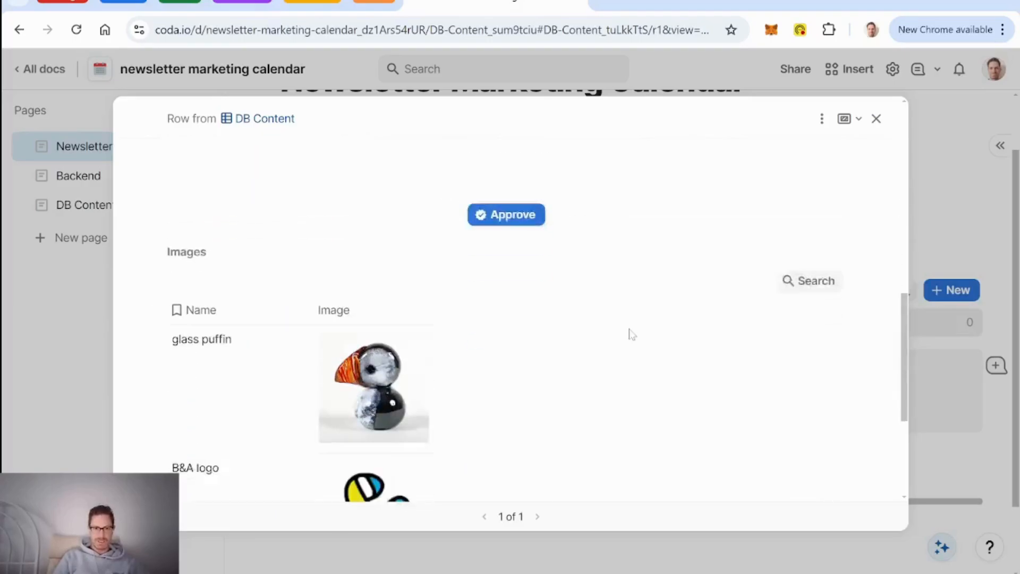
pyautogui.scroll(6, 631, 335)
pyautogui.scroll(3, 631, 335)
pyautogui.scroll(-6, 632, 335)
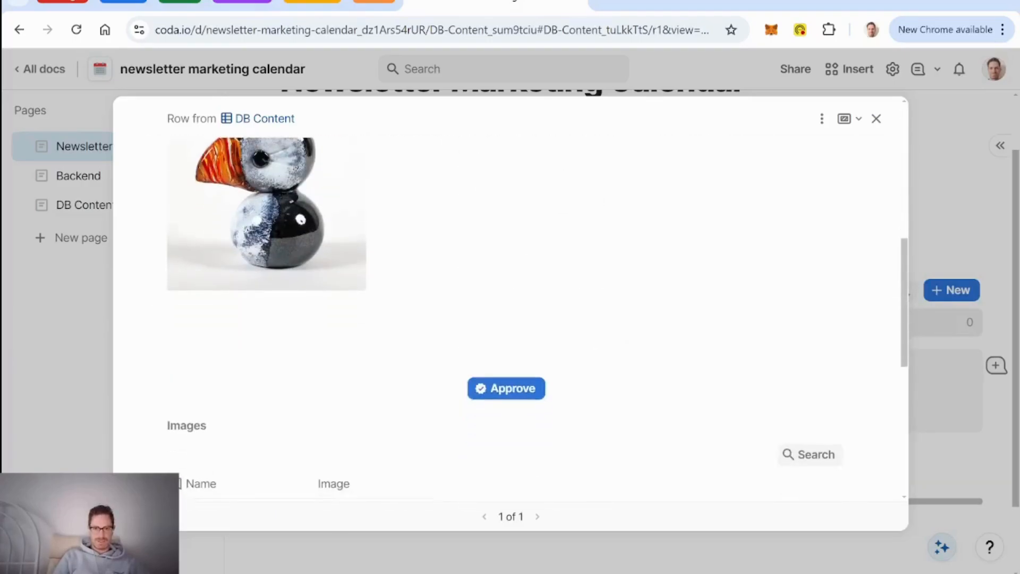
pyautogui.click(523, 390)
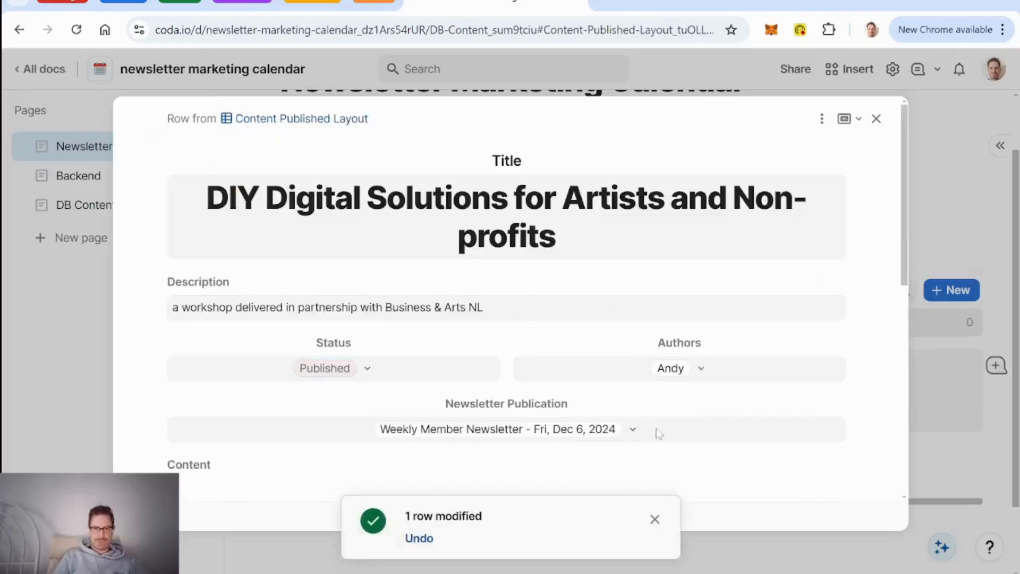
pyautogui.click(654, 520)
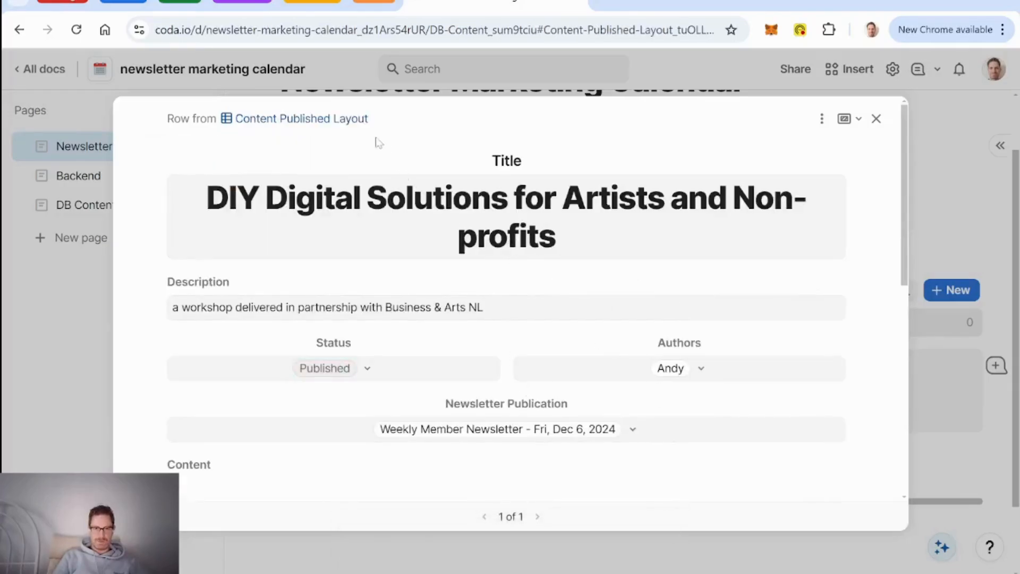
pyautogui.scroll(-5, 603, 289)
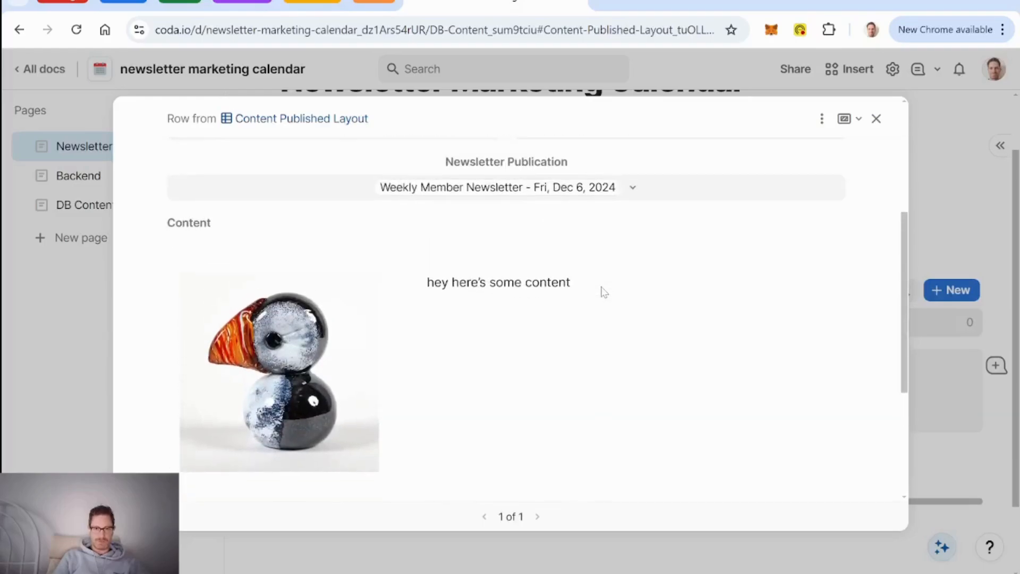
pyautogui.scroll(-4, 604, 292)
pyautogui.scroll(3, 603, 291)
pyautogui.click(536, 273)
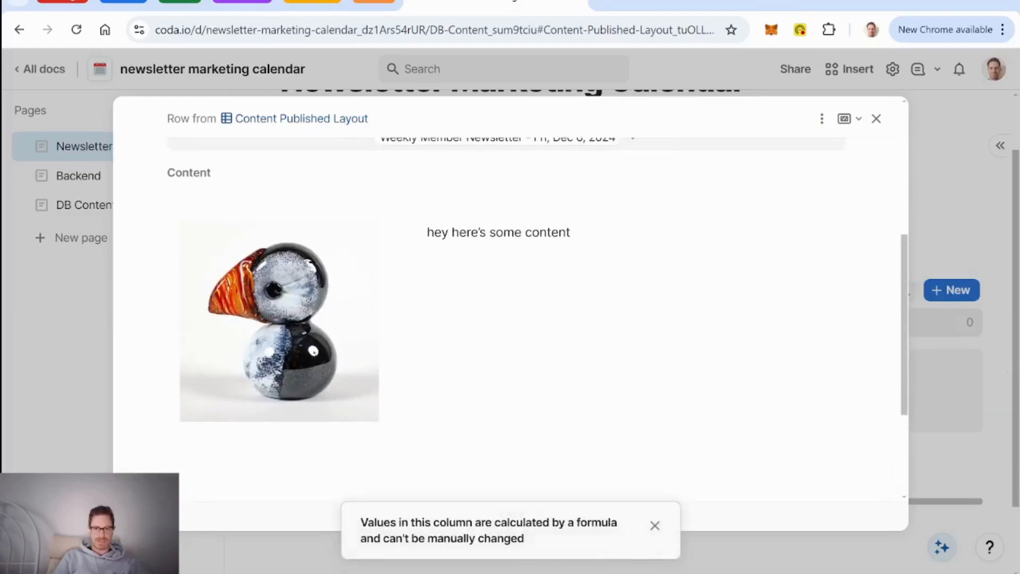
pyautogui.scroll(5, 661, 390)
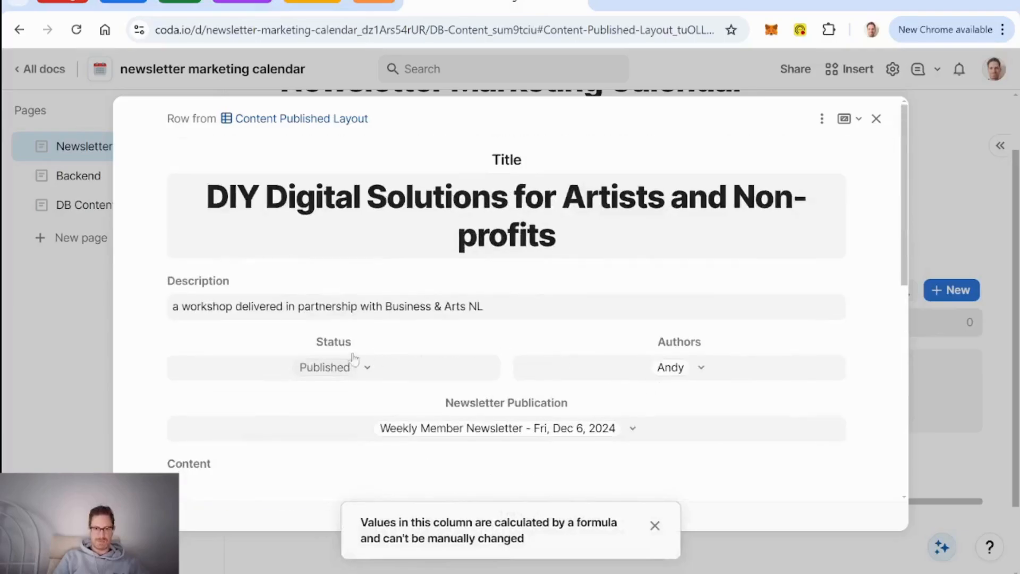
pyautogui.click(876, 118)
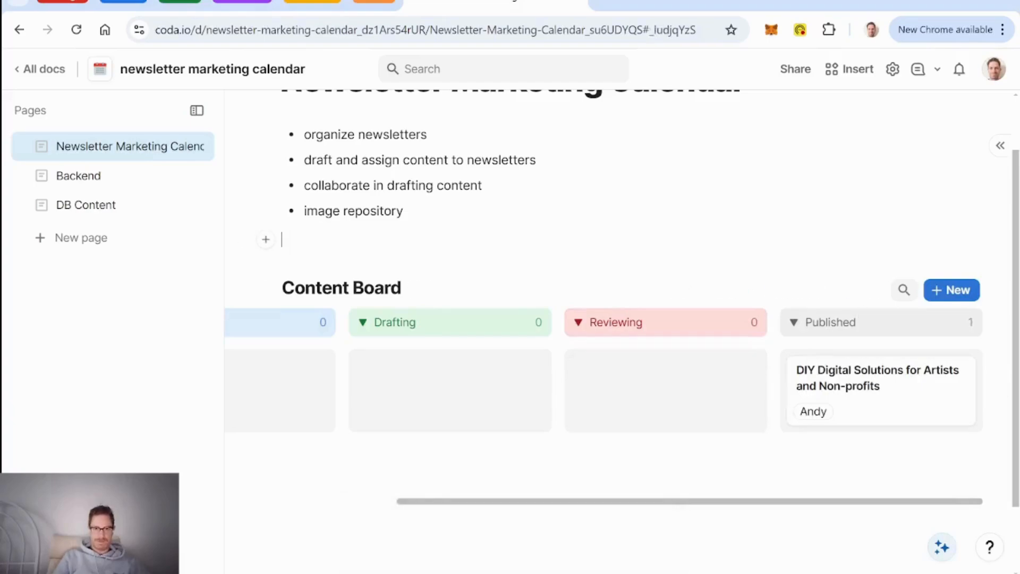
# Step: Prefix the Backend Images table title with 'DB', then return to Backend's DB Newsletter Publication table
pyautogui.hscroll(-5, 638, 255)
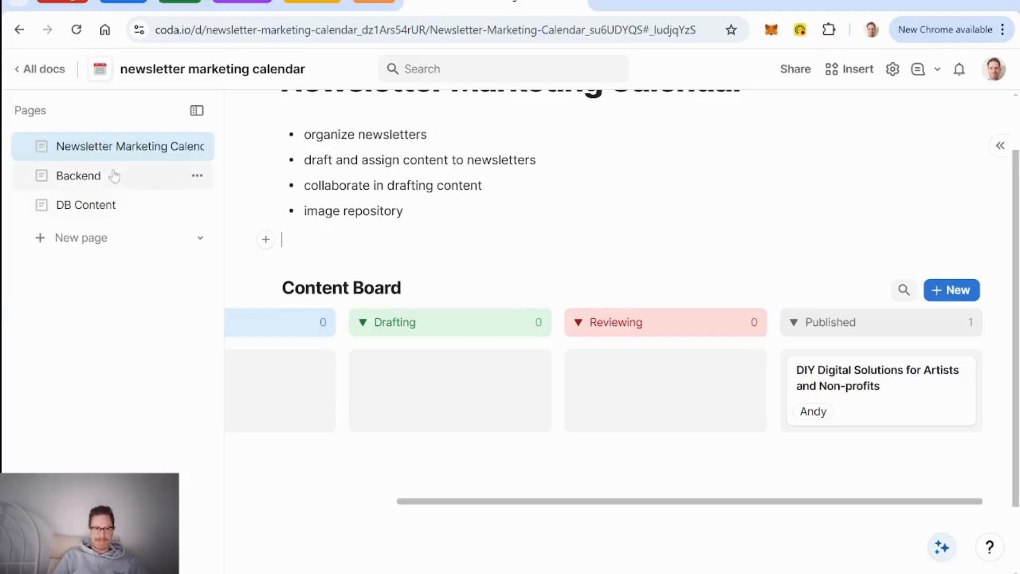
pyautogui.click(82, 178)
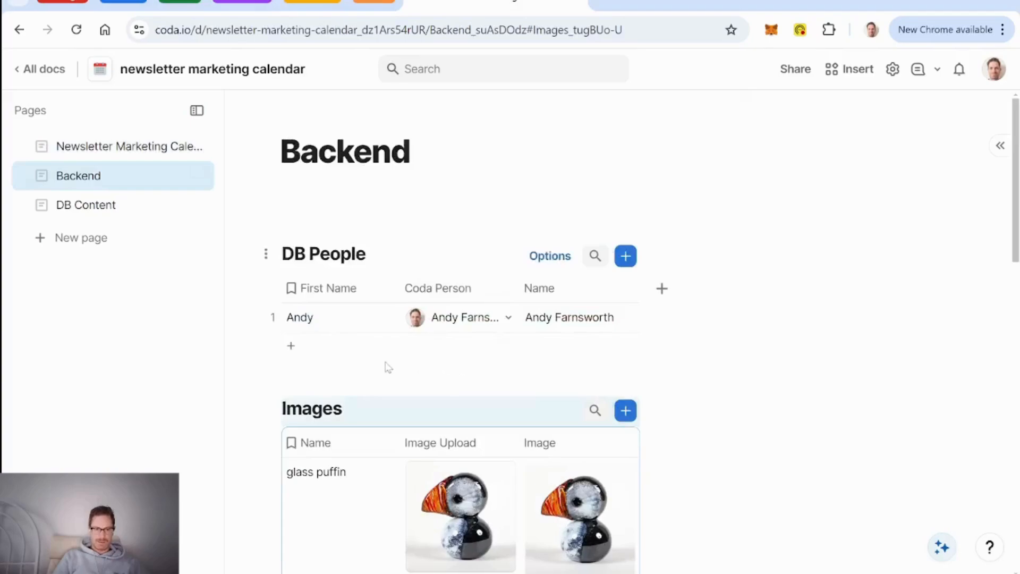
pyautogui.click(283, 408)
pyautogui.write('DB')
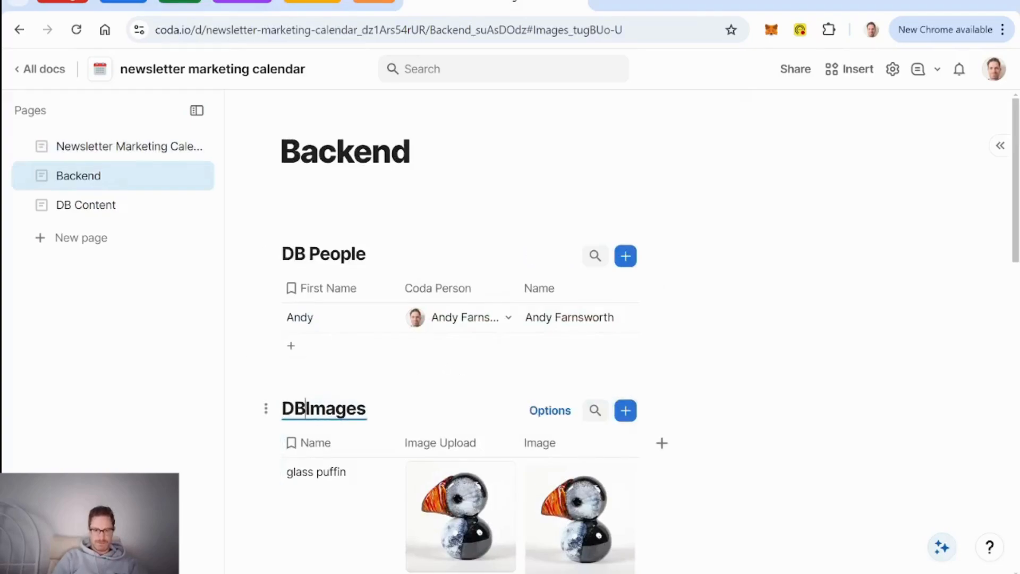
pyautogui.click(119, 146)
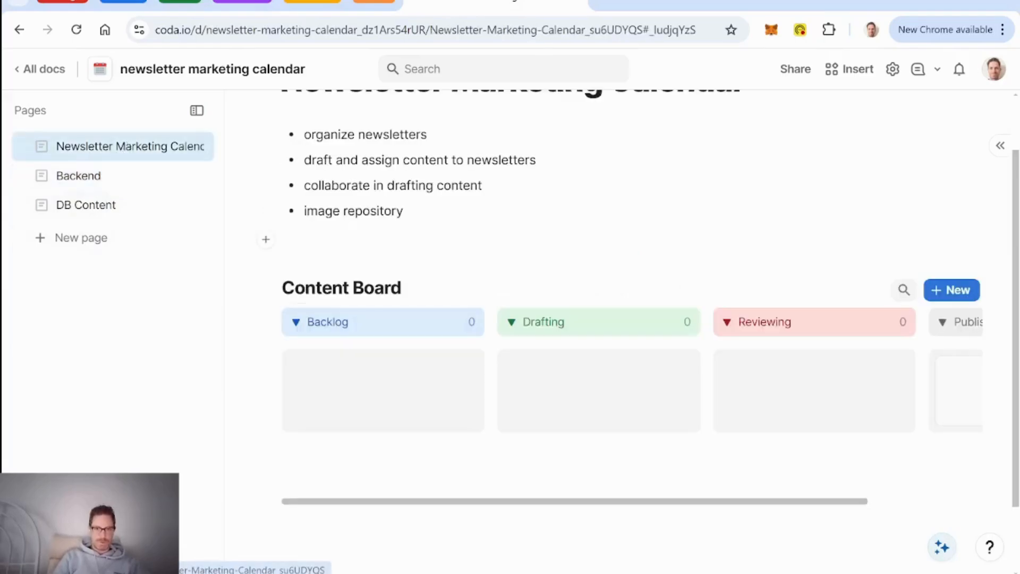
pyautogui.click(90, 175)
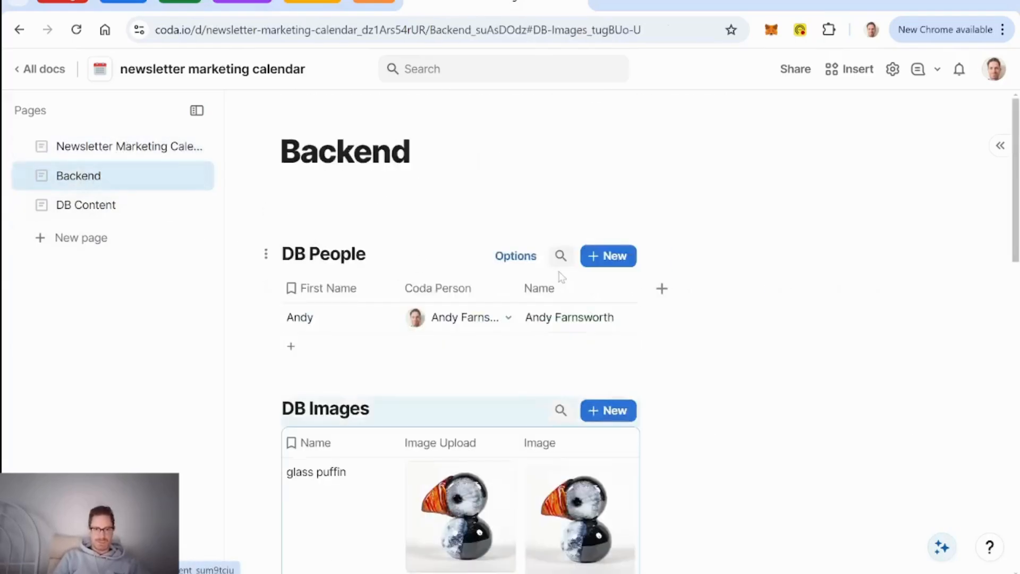
pyautogui.scroll(-15, 562, 277)
pyautogui.scroll(4, 569, 319)
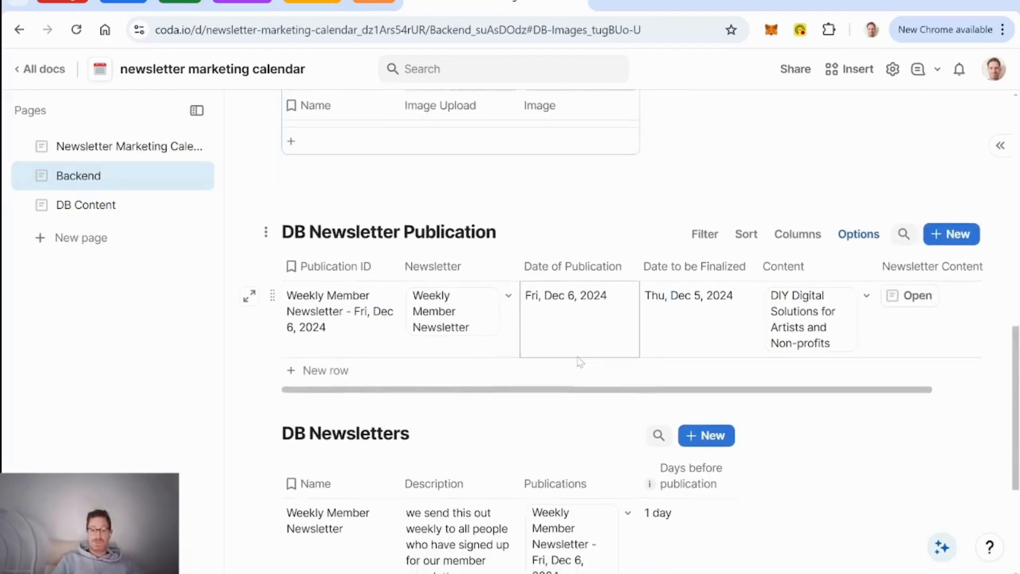
pyautogui.hscroll(2, 568, 333)
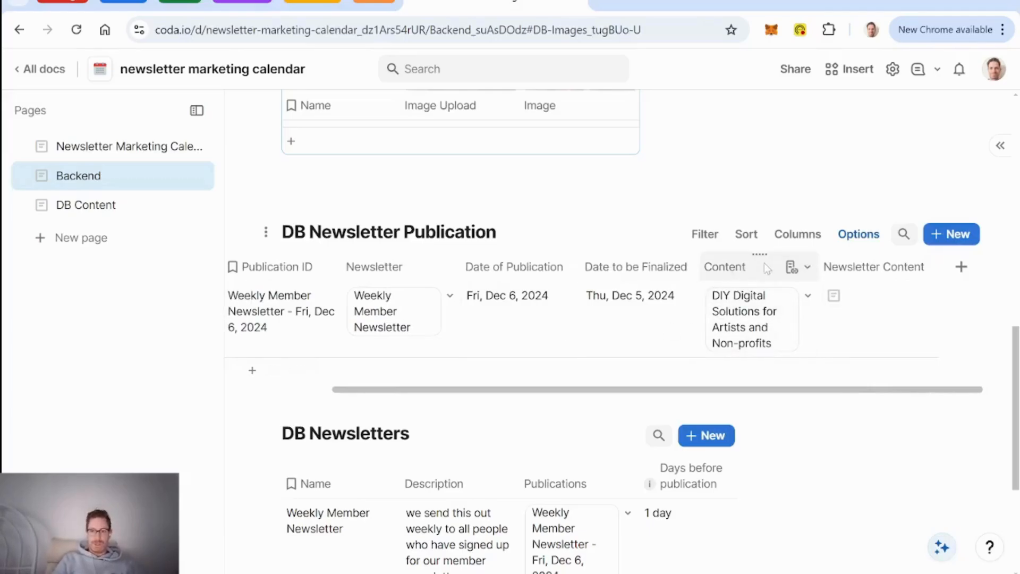
# Step: Add a related column counting each row's Content, named Content Count
pyautogui.click(808, 268)
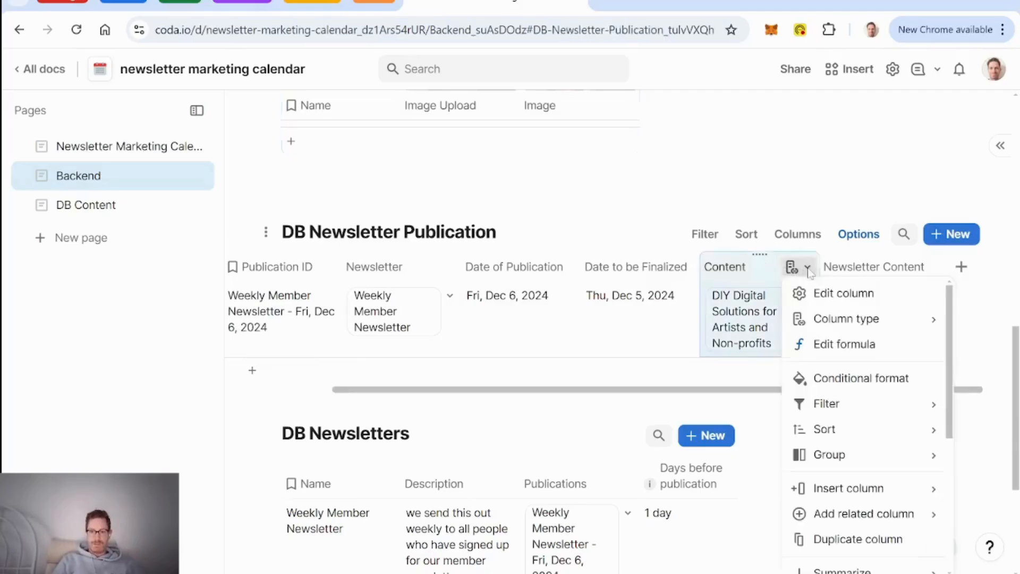
pyautogui.scroll(-3, 872, 404)
pyautogui.moveTo(879, 409)
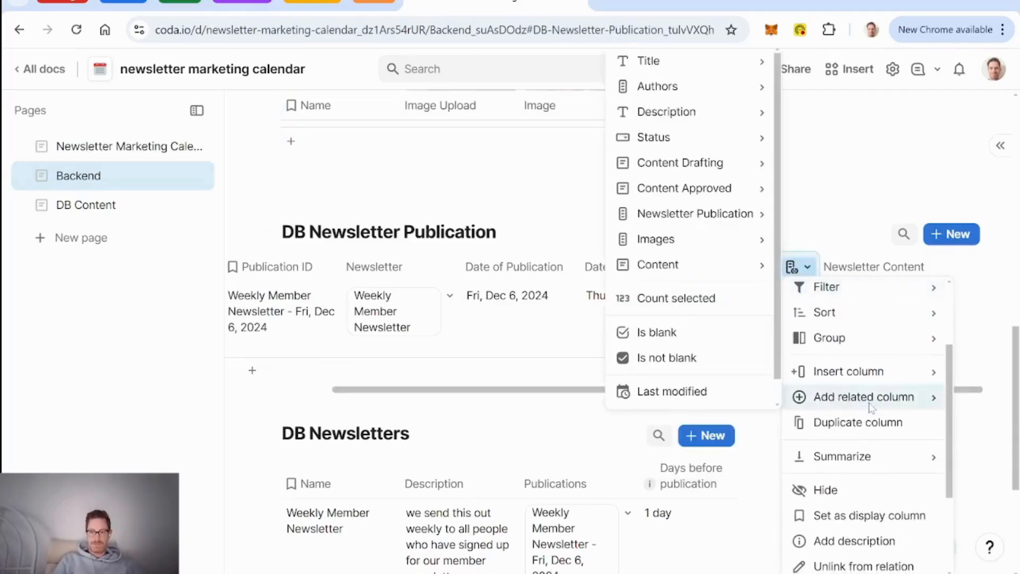
pyautogui.moveTo(681, 263)
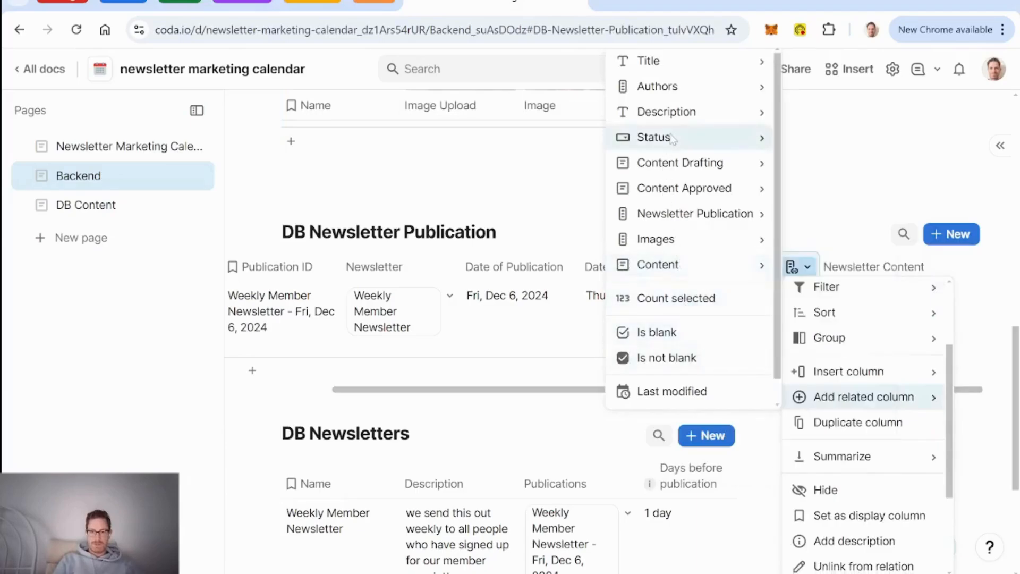
pyautogui.click(691, 300)
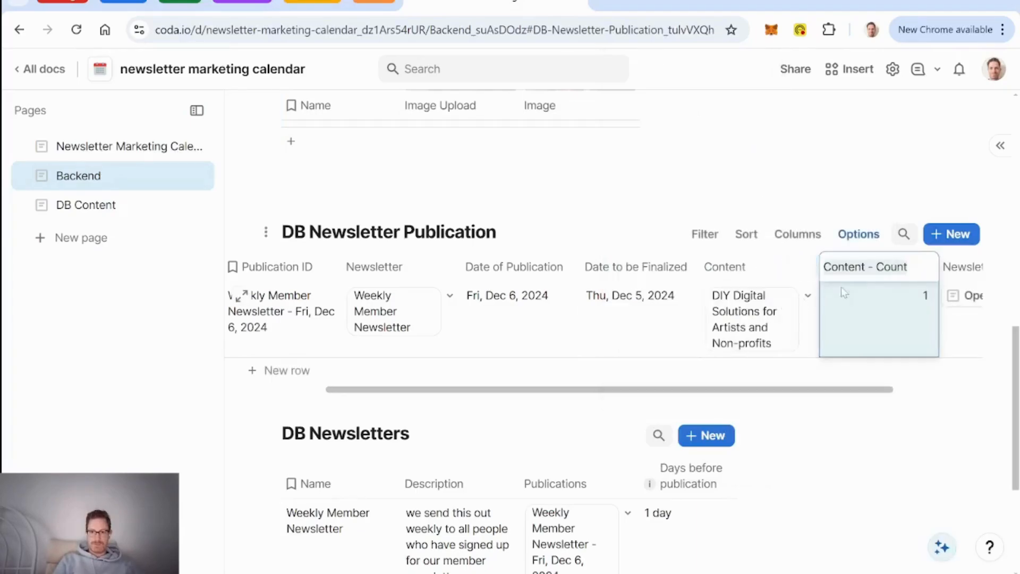
pyautogui.press('Right')
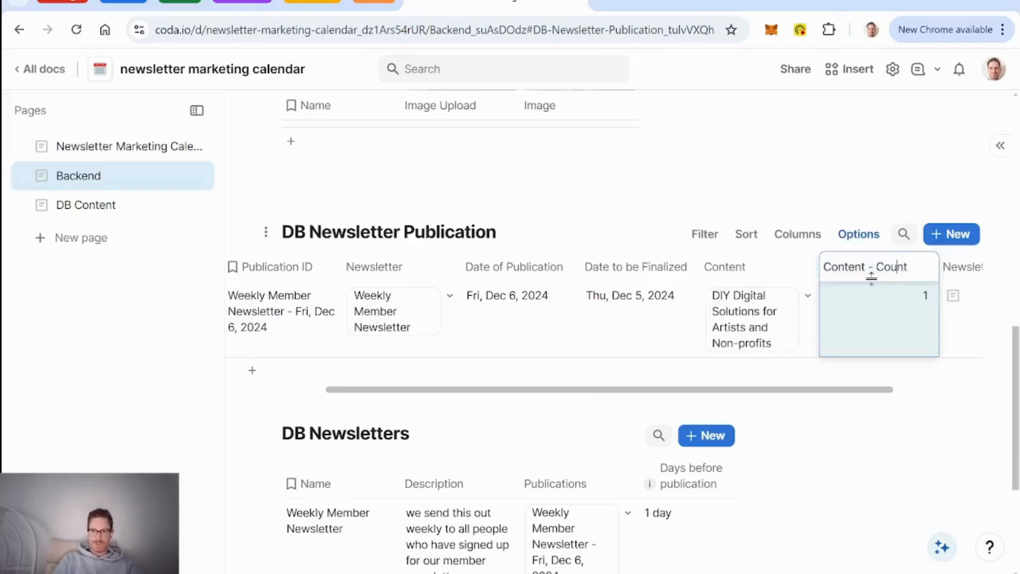
pyautogui.press('BackSpace')
pyautogui.press('BackSpace')
pyautogui.press('Return')
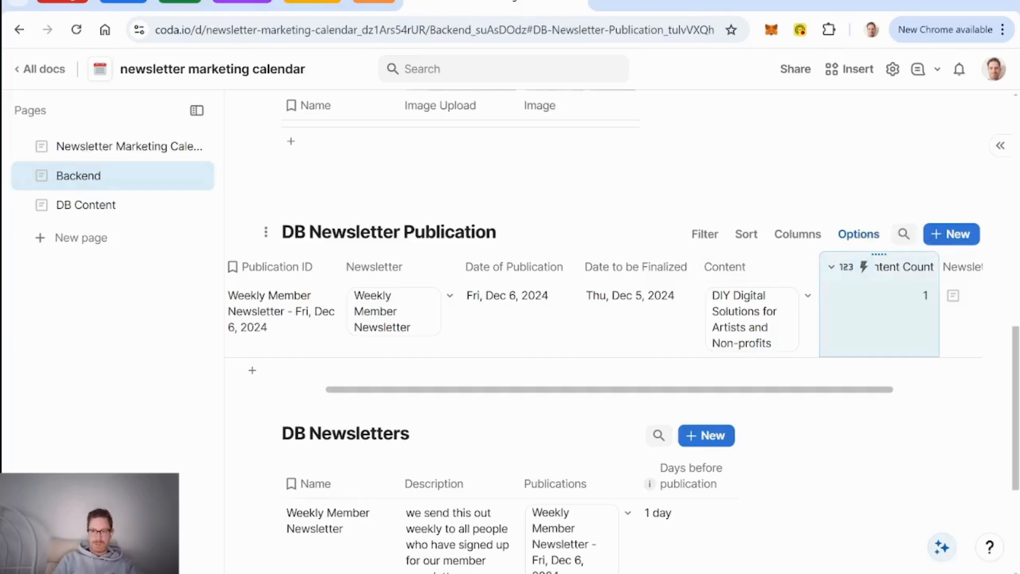
# Step: Duplicate the Content Count column as a new column named Content Published
pyautogui.rightClick(864, 264)
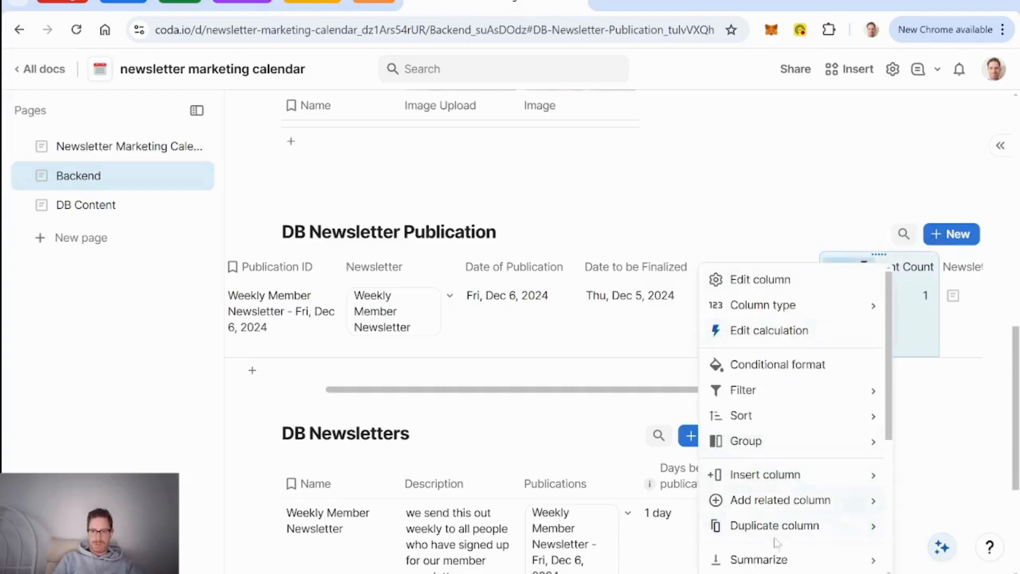
pyautogui.moveTo(781, 528)
pyautogui.click(617, 532)
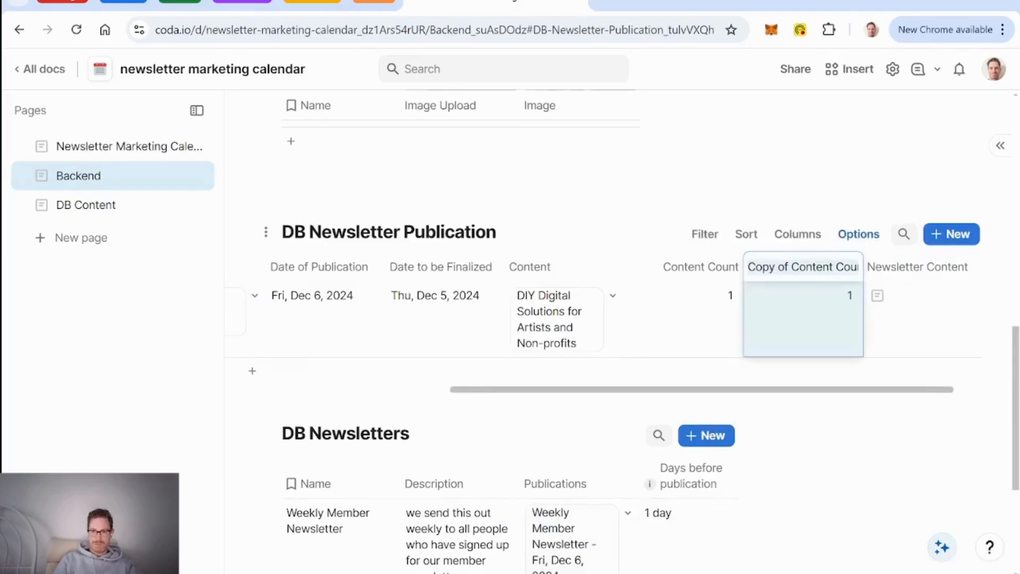
pyautogui.write('Content ')
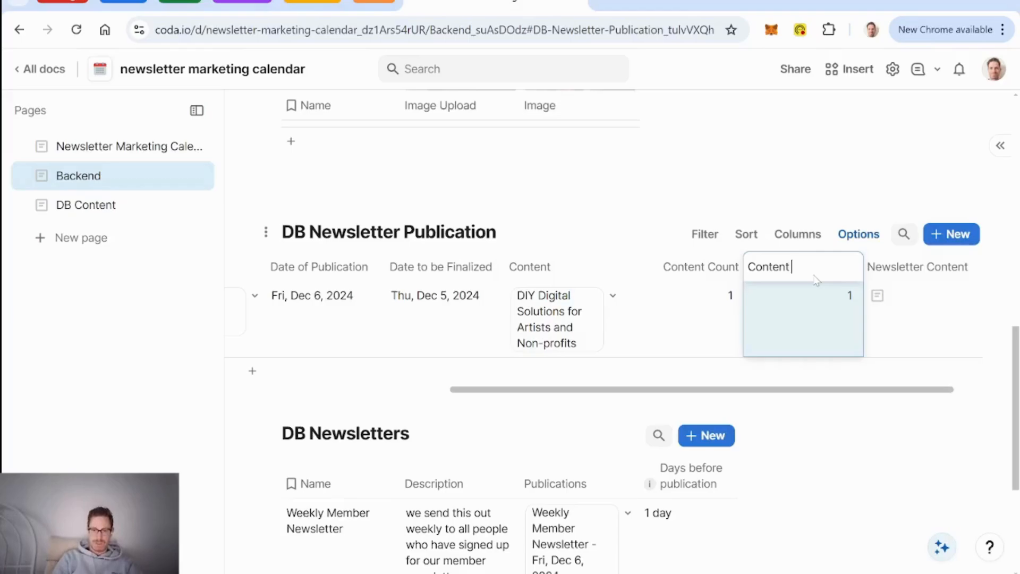
pyautogui.write('Publishe')
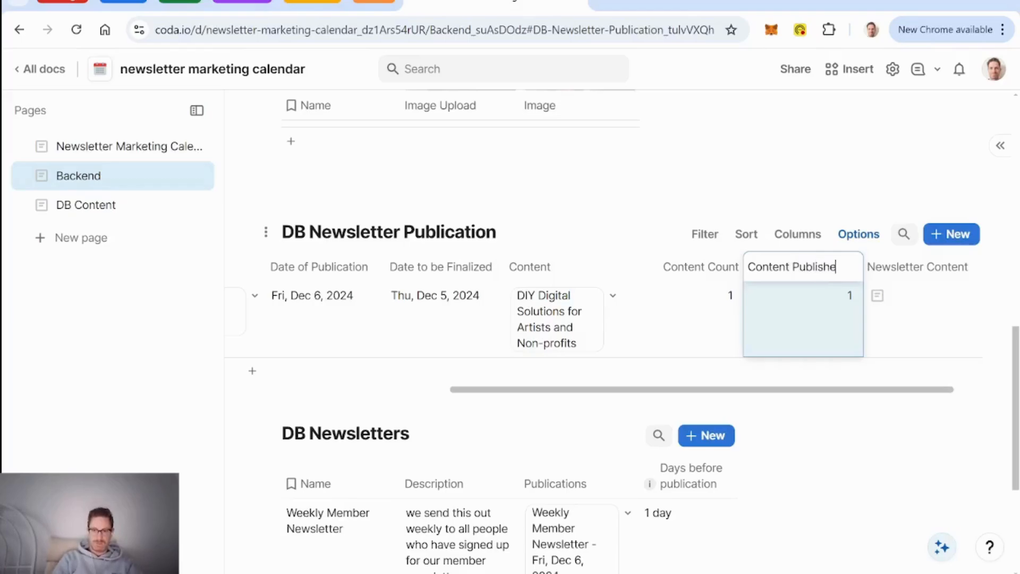
pyautogui.write('d')
pyautogui.press('Return')
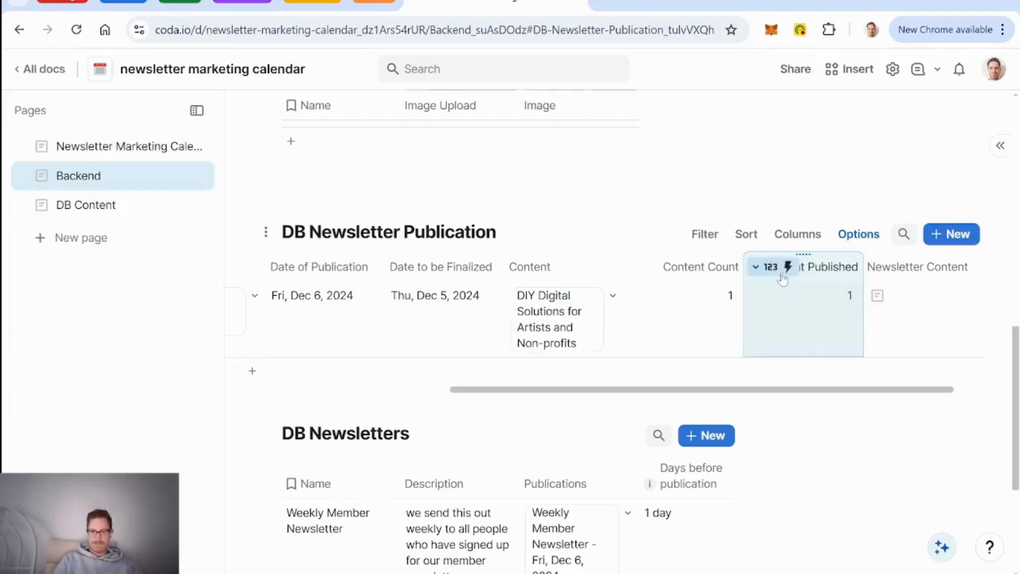
# Step: Change Content Published's formula to Content.Filter(Status=Published).Count()
pyautogui.click(783, 277)
pyautogui.click(792, 345)
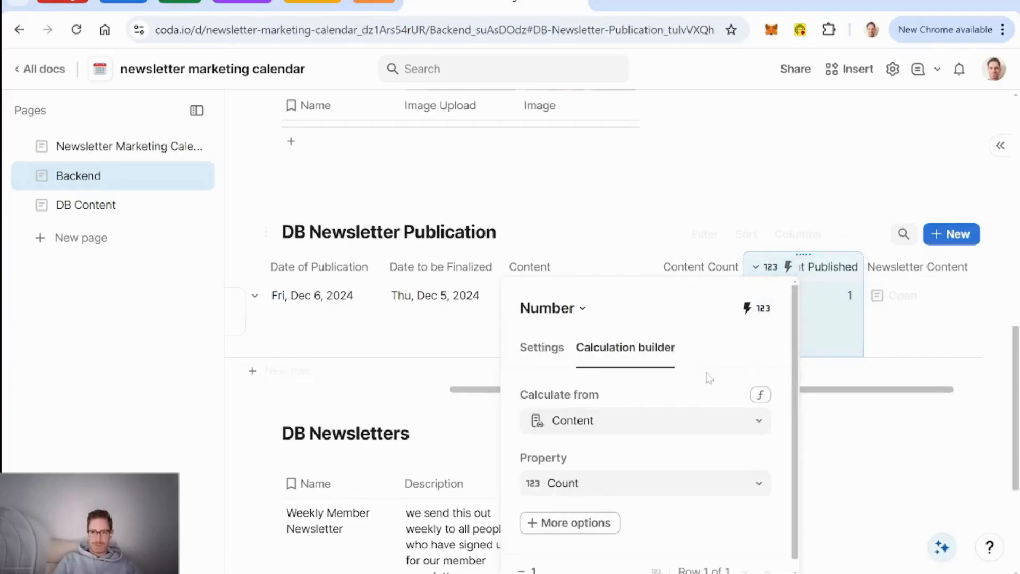
pyautogui.click(761, 395)
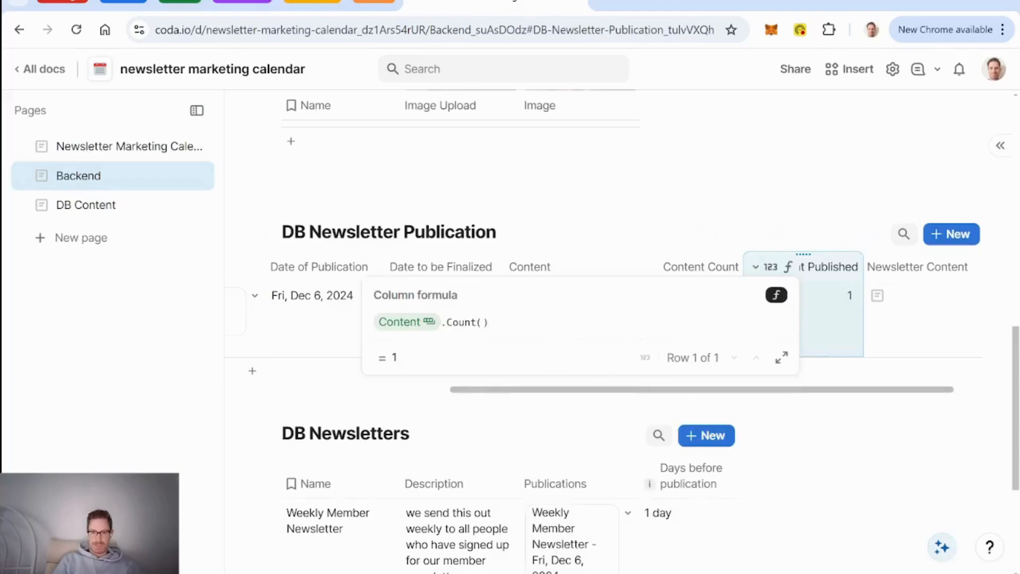
pyautogui.press('BackSpace')
pyautogui.press('BackSpace')
pyautogui.press('BackSpace')
pyautogui.press('BackSpace')
pyautogui.press('BackSpace')
pyautogui.press('BackSpace')
pyautogui.press('BackSpace')
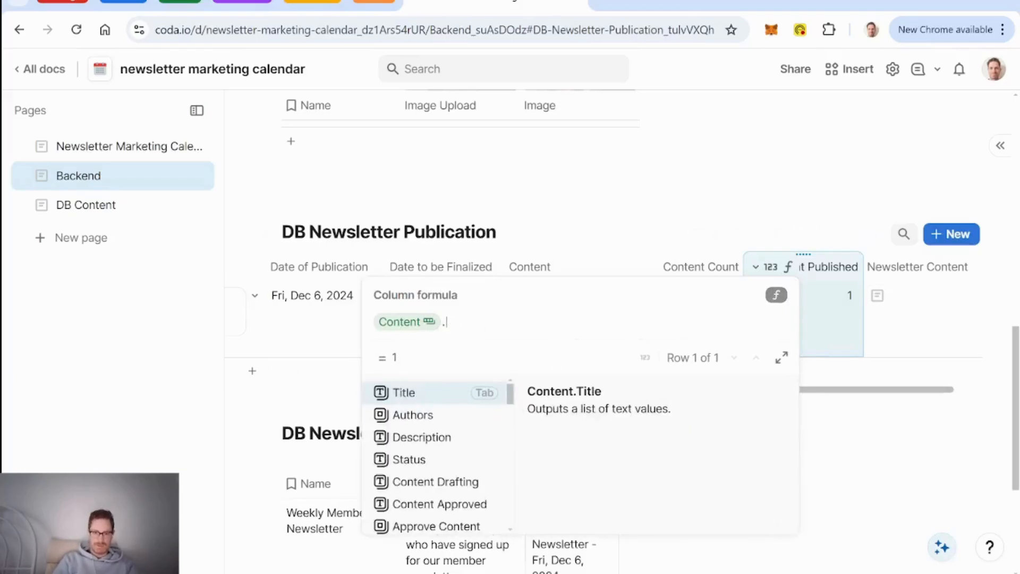
pyautogui.write('filter(')
pyautogui.press('Tab')
pyautogui.write('status')
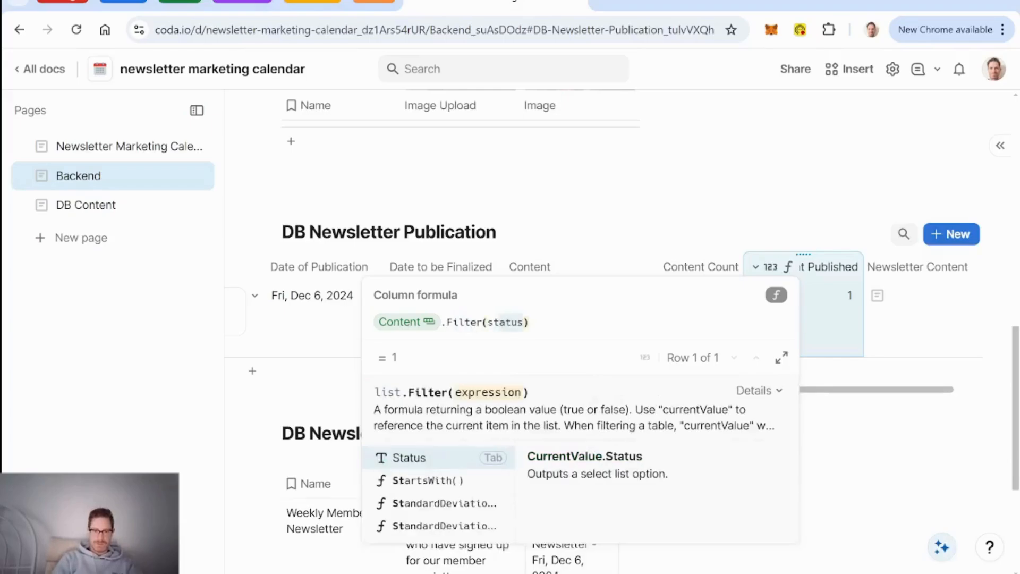
pyautogui.press('Tab')
pyautogui.write('=published')
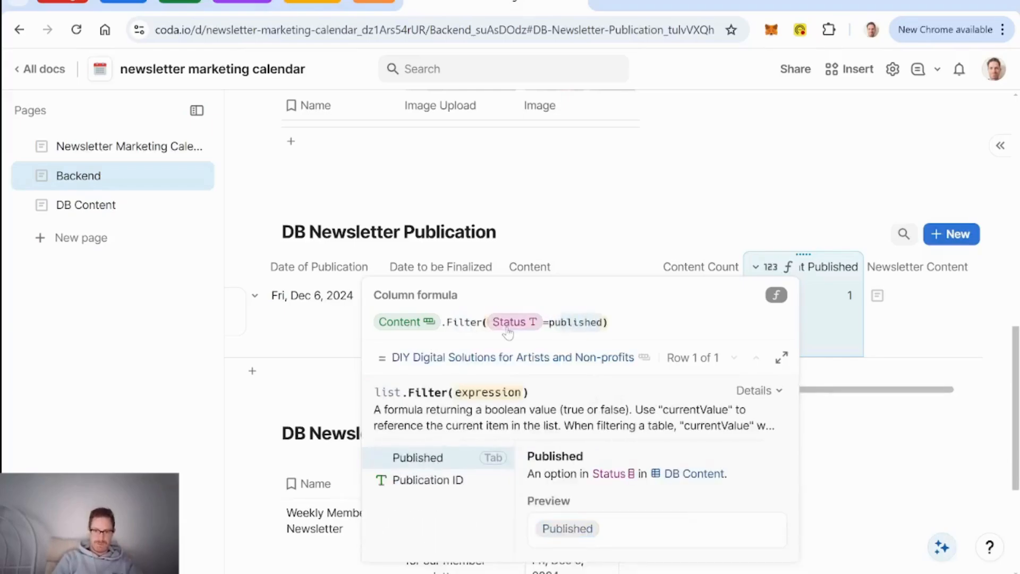
pyautogui.press('Tab')
pyautogui.press('Right')
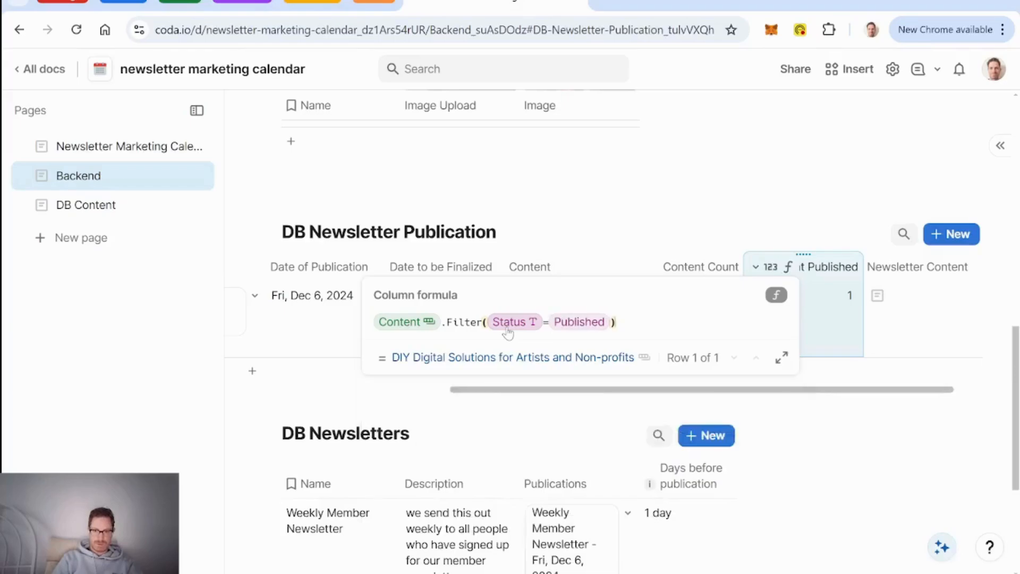
pyautogui.write('.count(')
pyautogui.press('Tab')
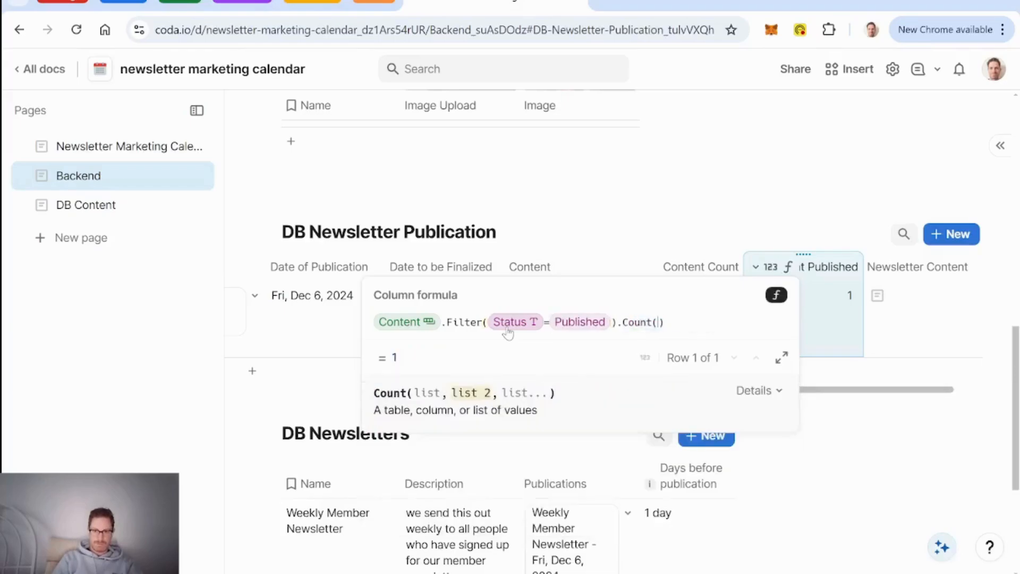
pyautogui.press('Return')
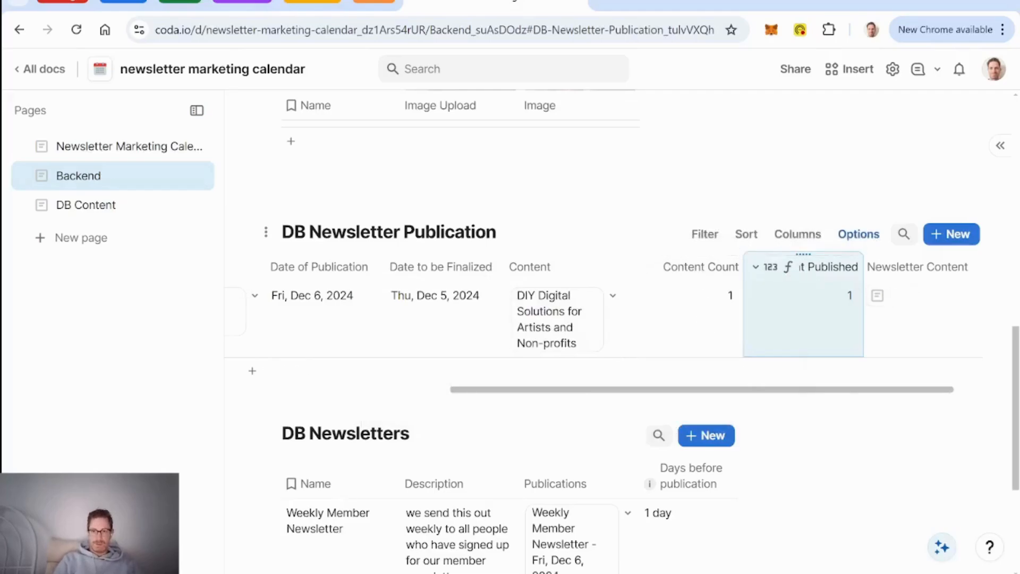
# Step: Insert a Percent column named Percent Complete after Content Published
pyautogui.rightClick(829, 276)
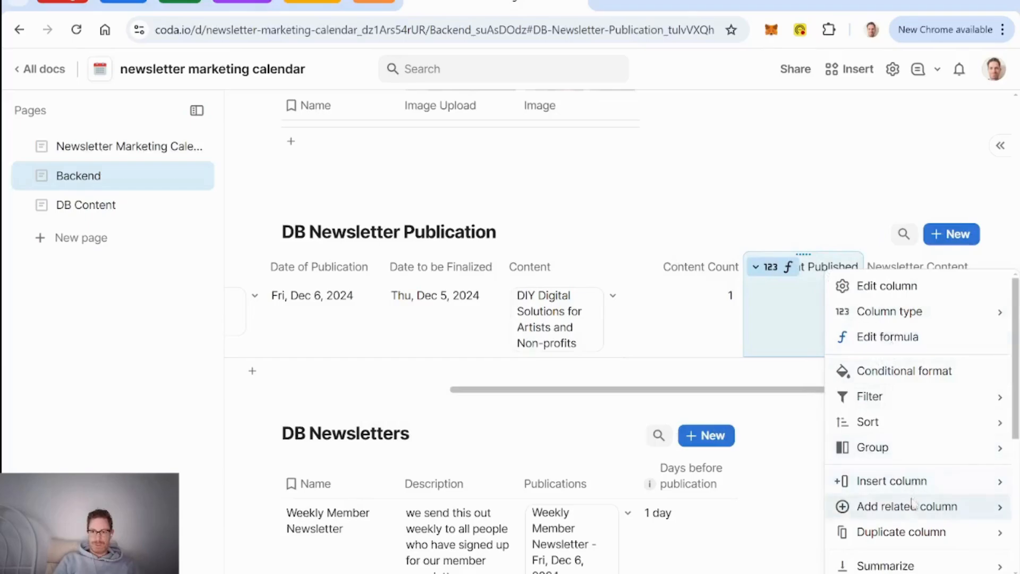
pyautogui.moveTo(850, 481)
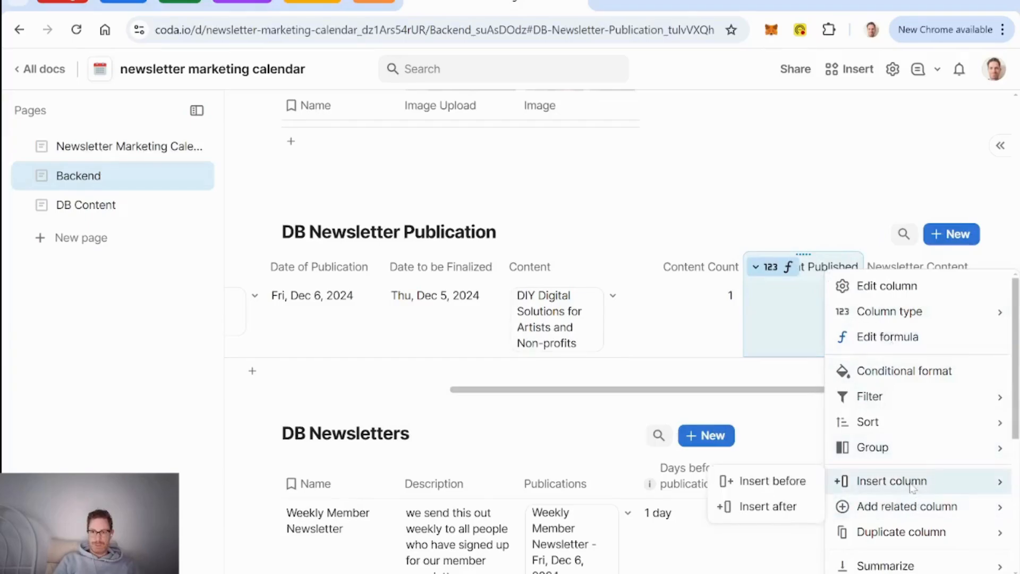
pyautogui.click(768, 507)
pyautogui.write('perc')
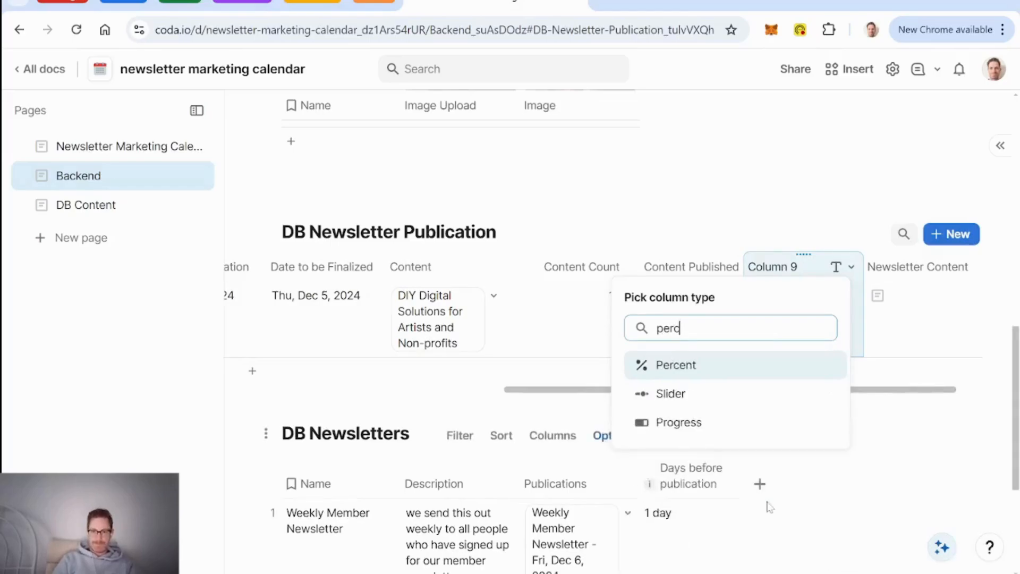
pyautogui.press('Return')
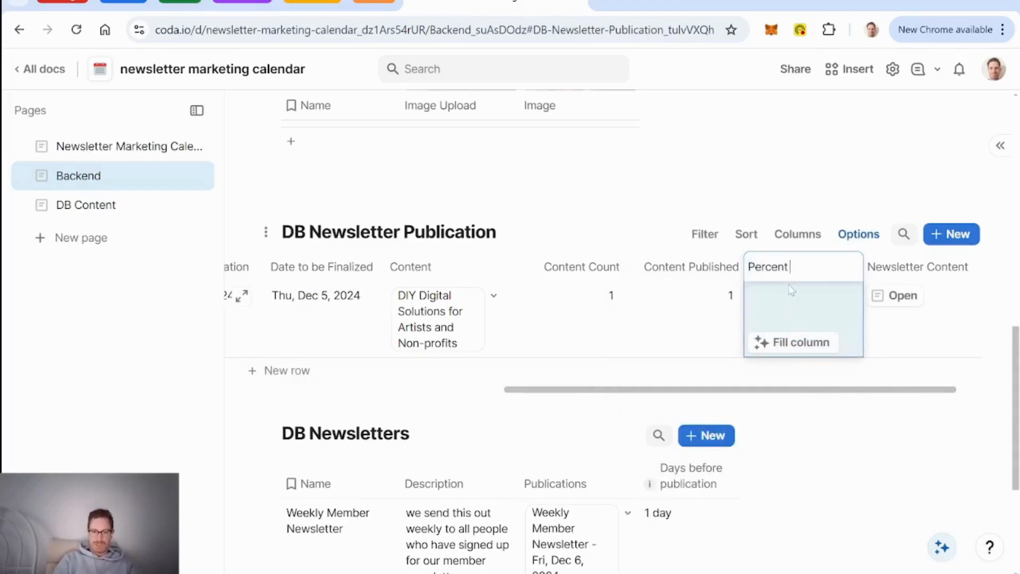
pyautogui.write('Complete')
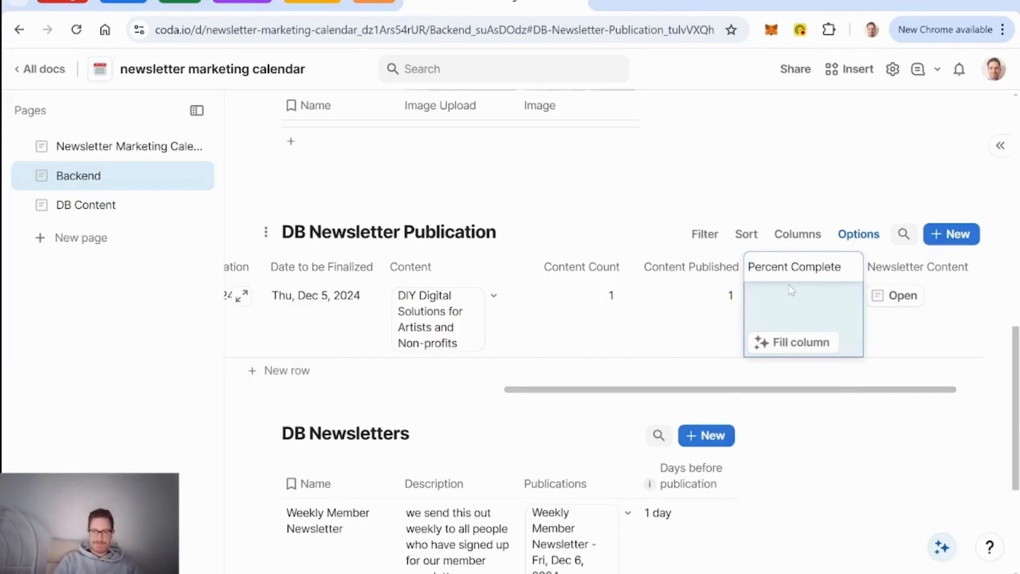
pyautogui.press('Return')
pyautogui.click(805, 311)
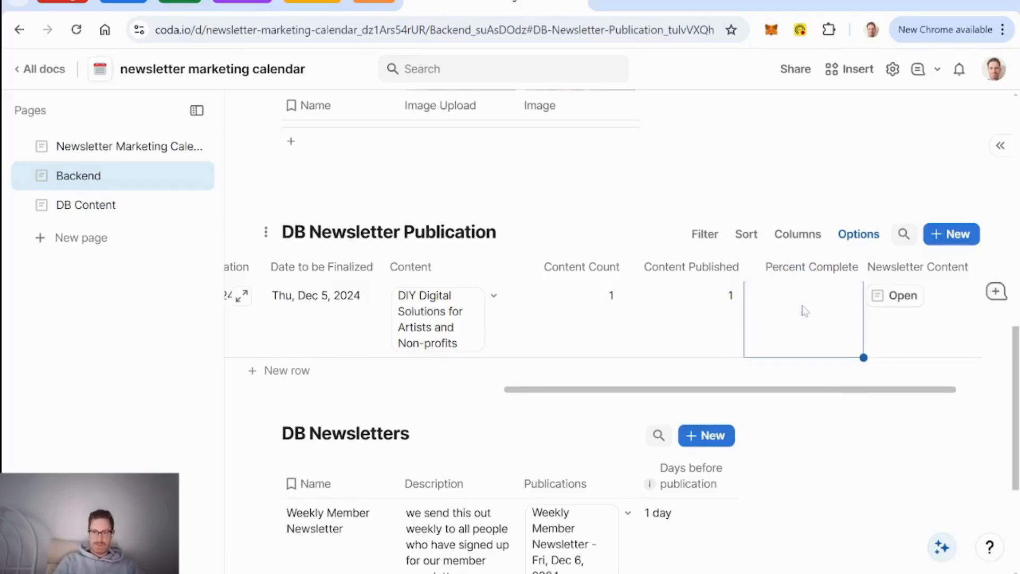
# Step: Set the Percent Complete formula to Content Published / Content Count
pyautogui.press('=')
pyautogui.write('content Count')
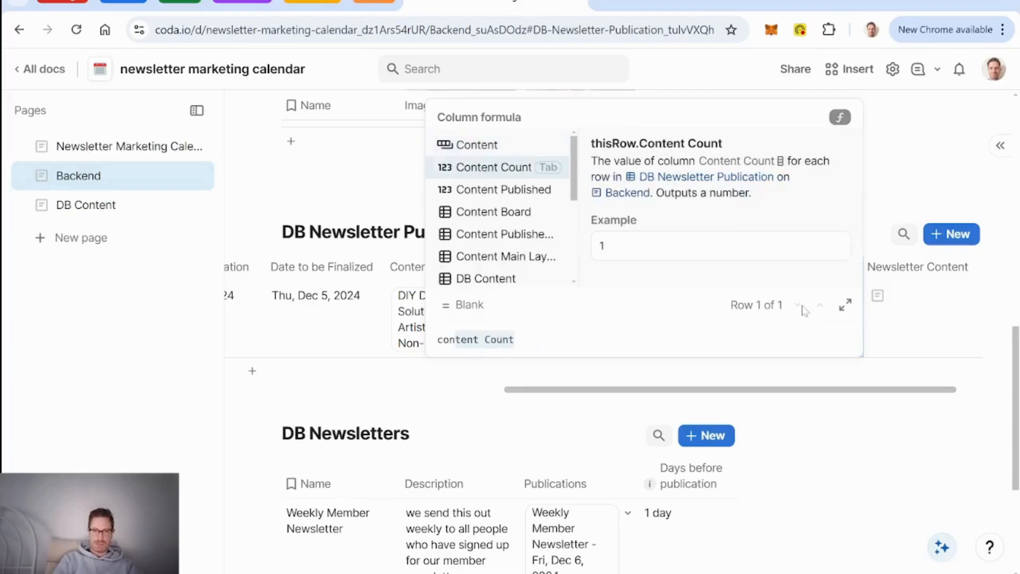
pyautogui.press('Down')
pyautogui.press('Tab')
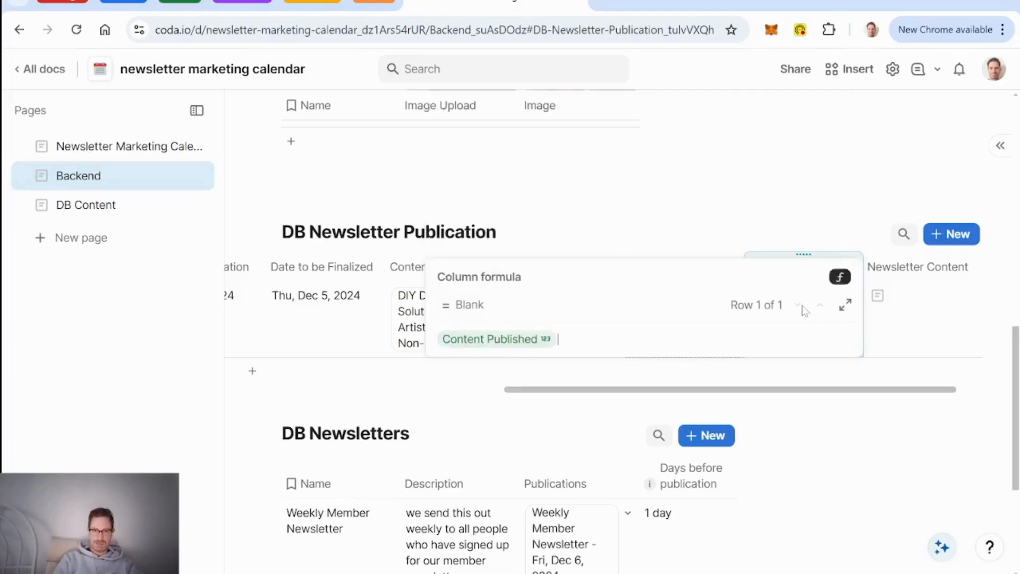
pyautogui.write('/Content Count')
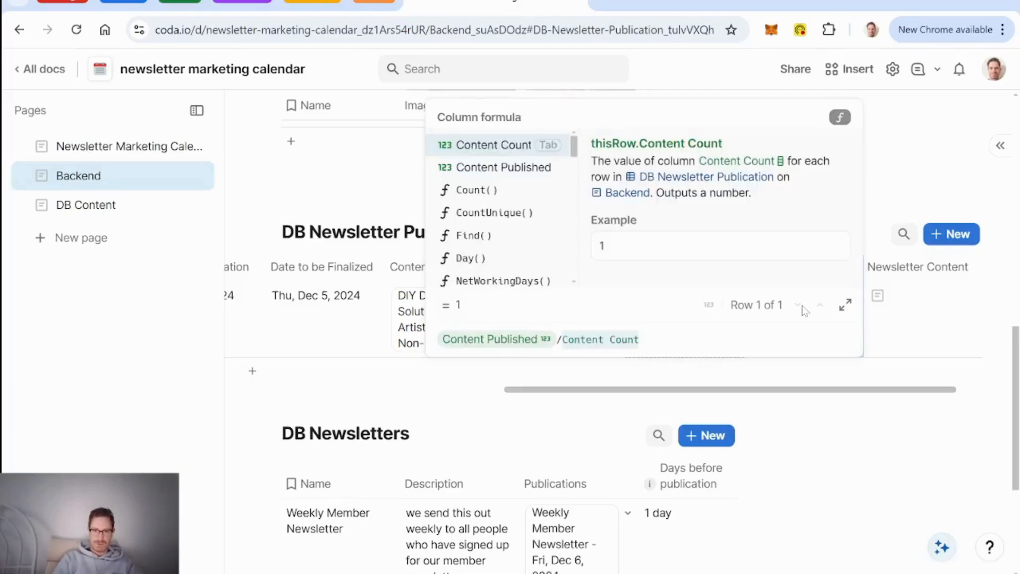
pyautogui.press('Tab')
pyautogui.press('Return')
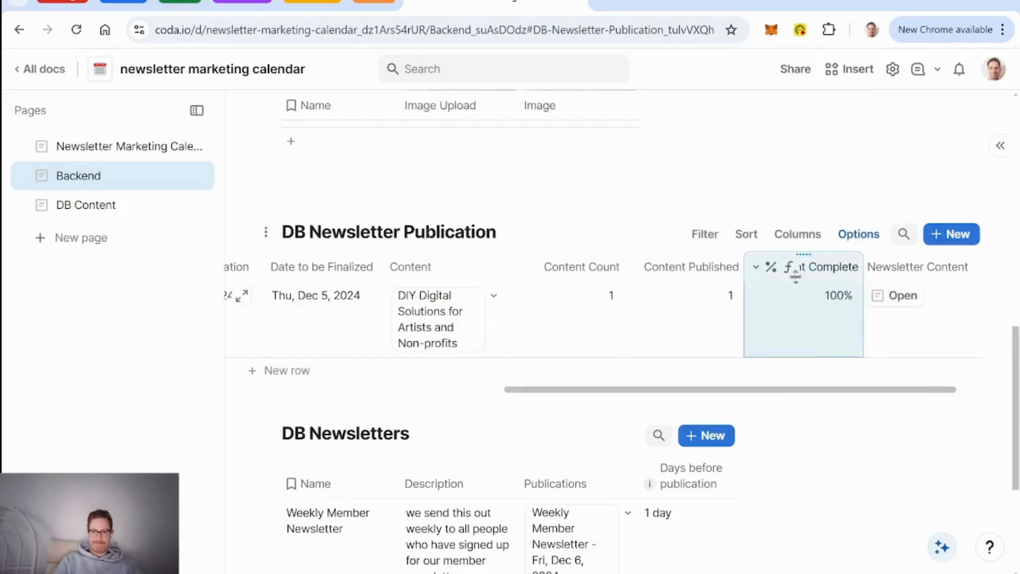
# Step: Insert a DB Newsletter Publication view below the Content Board and display it as a calendar
pyautogui.click(94, 150)
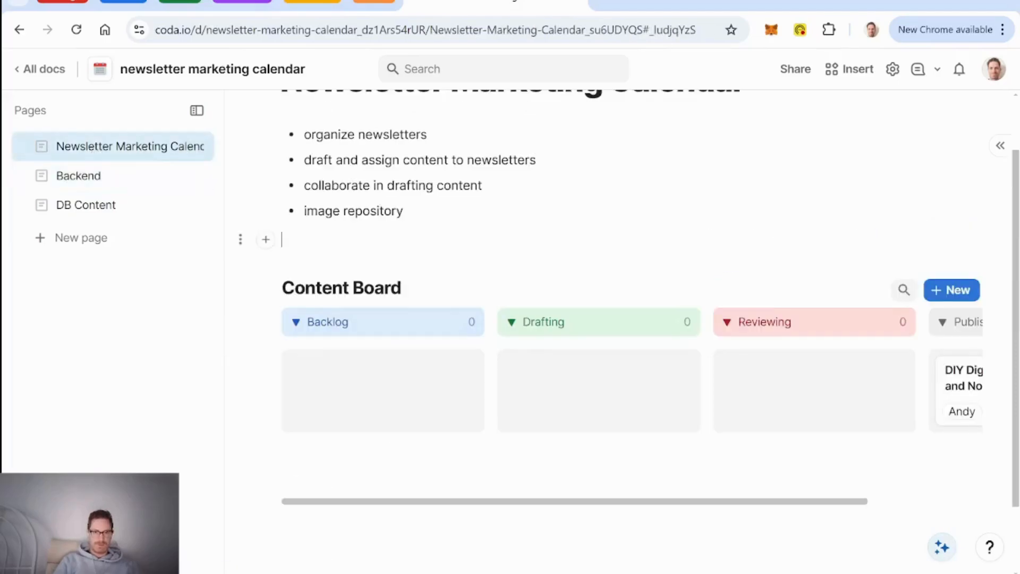
pyautogui.scroll(1, 364, 242)
pyautogui.scroll(-3, 364, 250)
pyautogui.click(366, 444)
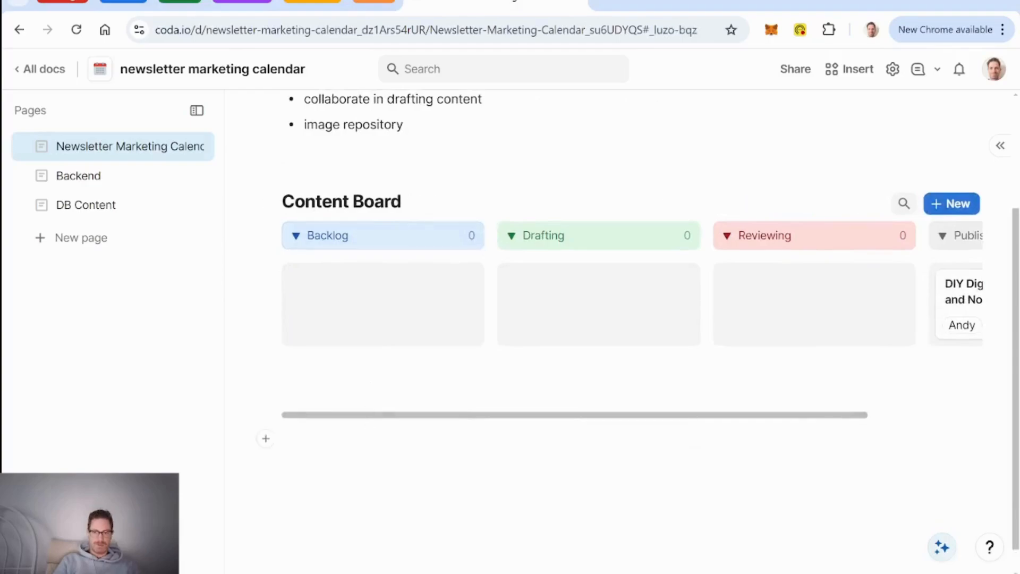
pyautogui.write('/newsl')
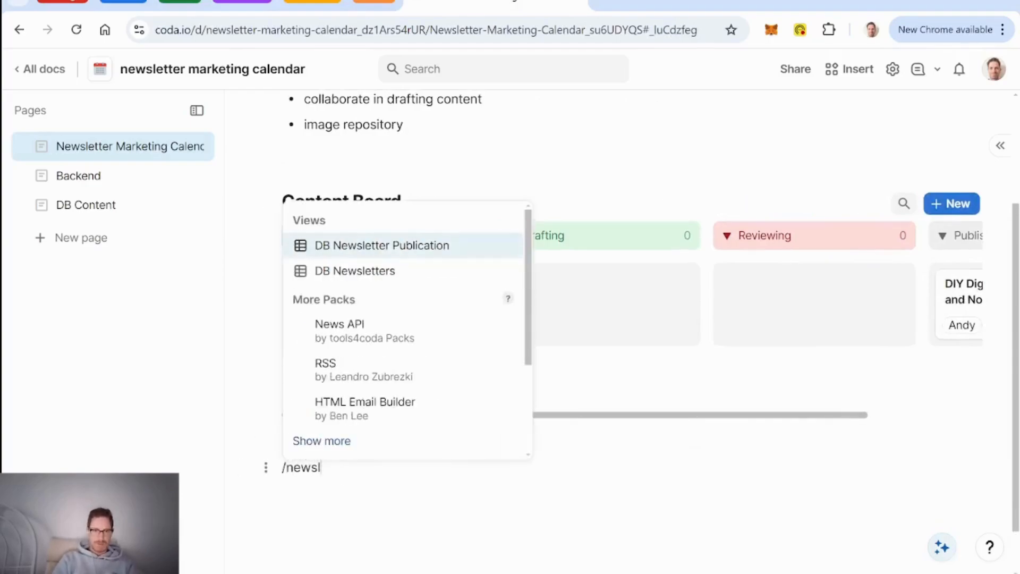
pyautogui.press('Return')
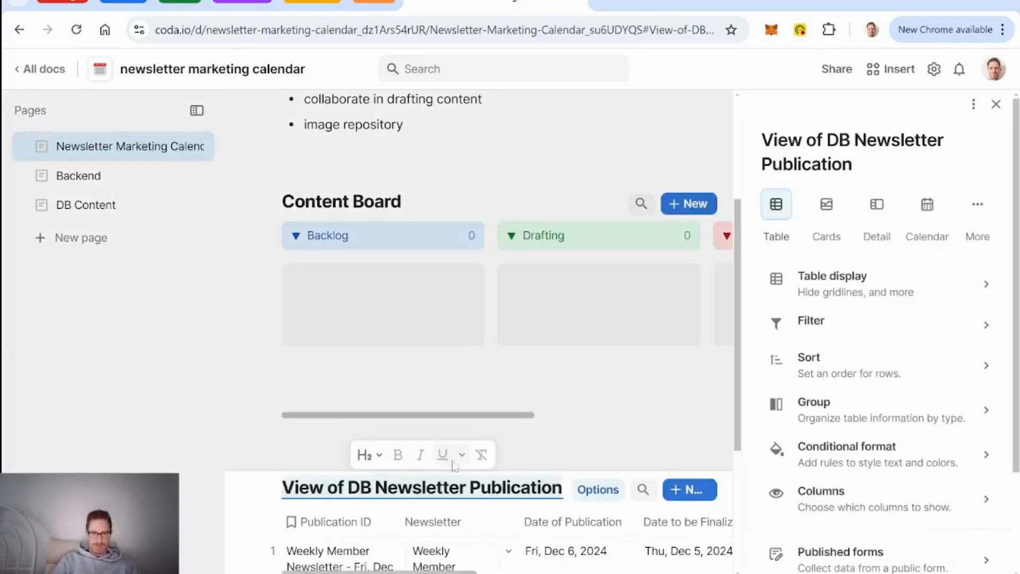
pyautogui.scroll(-3, 532, 457)
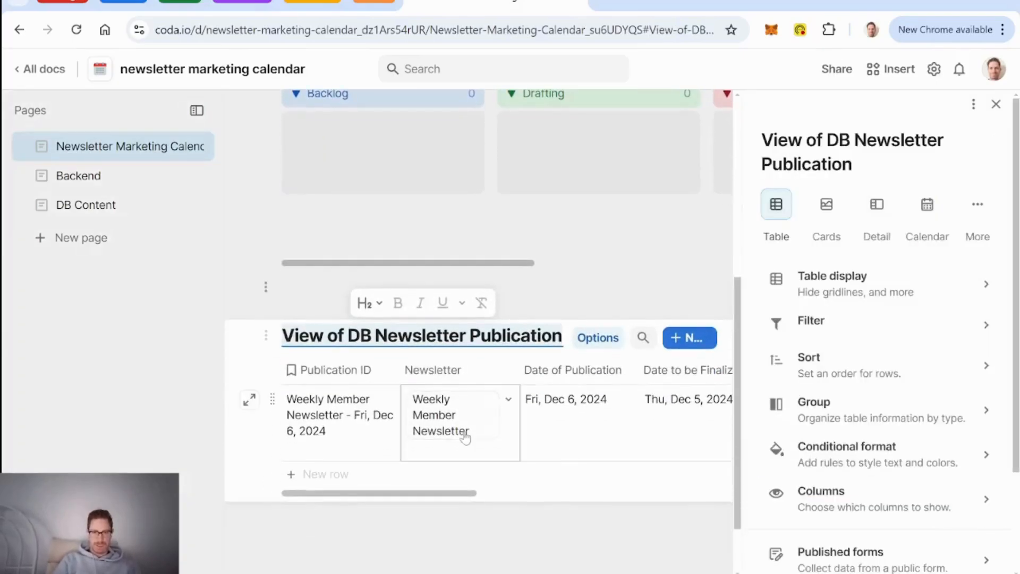
pyautogui.click(928, 208)
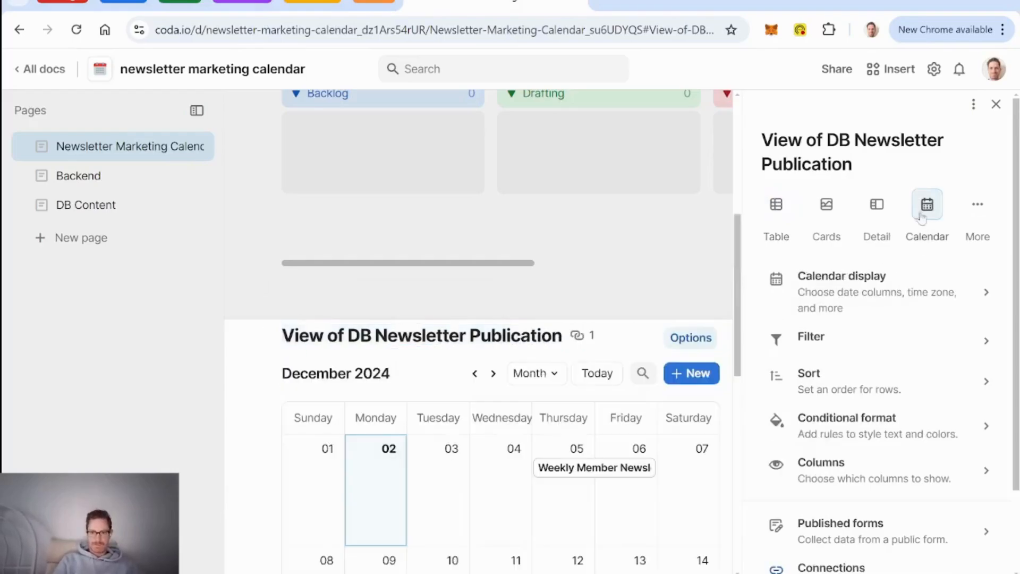
# Step: Set the calendar's event end date to None
pyautogui.click(594, 475)
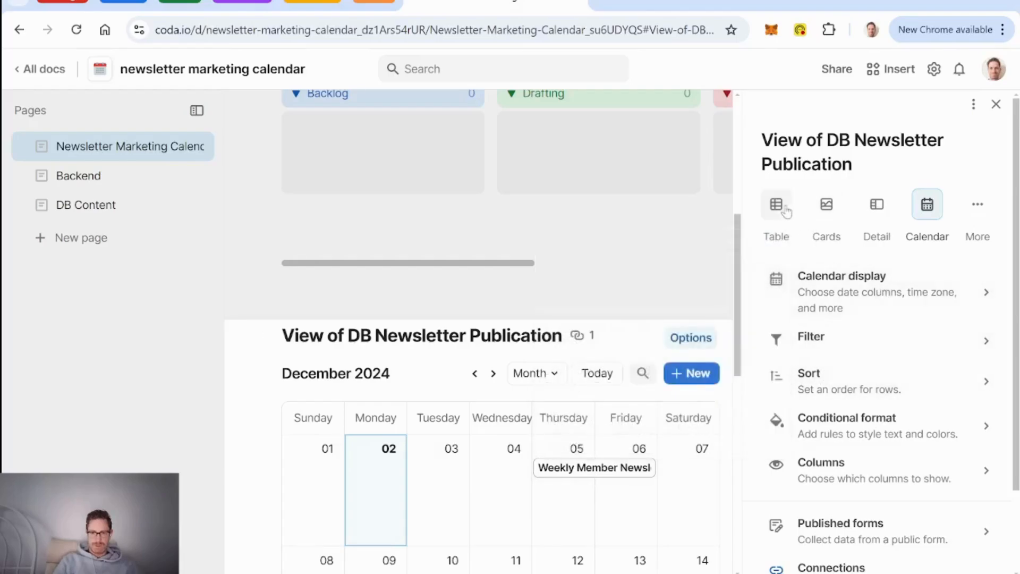
pyautogui.click(845, 292)
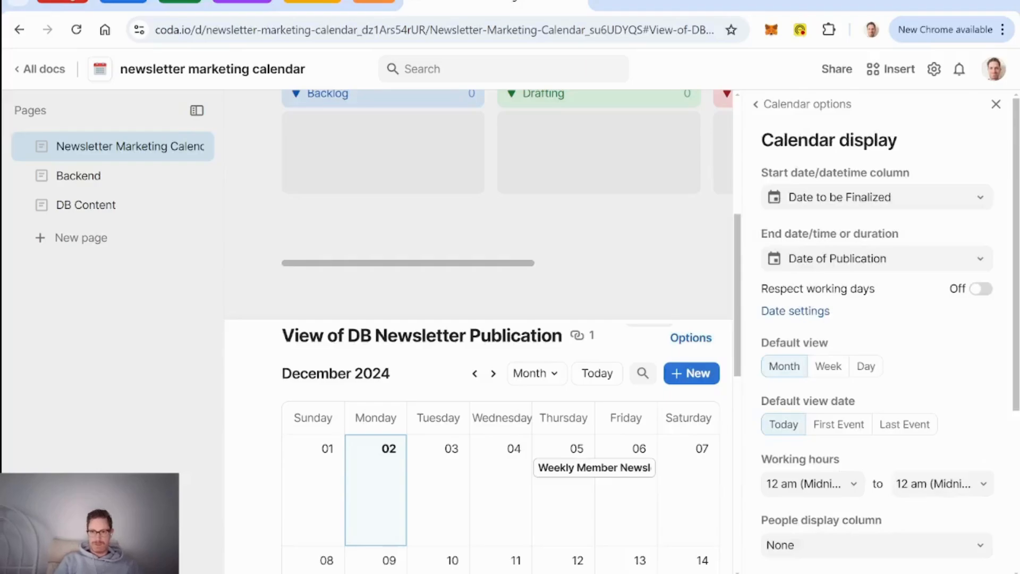
pyautogui.click(940, 259)
pyautogui.click(908, 296)
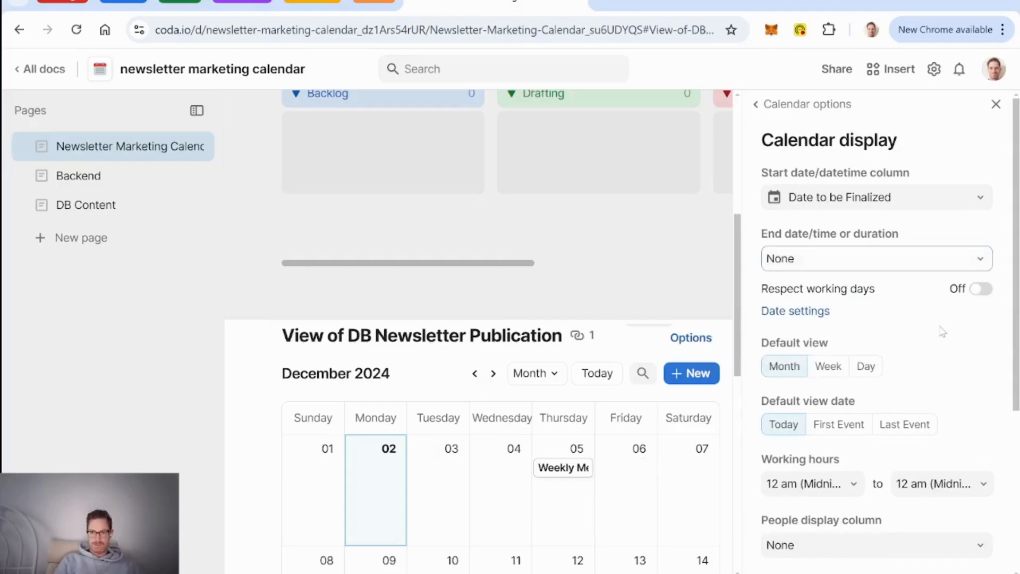
pyautogui.scroll(-4, 943, 332)
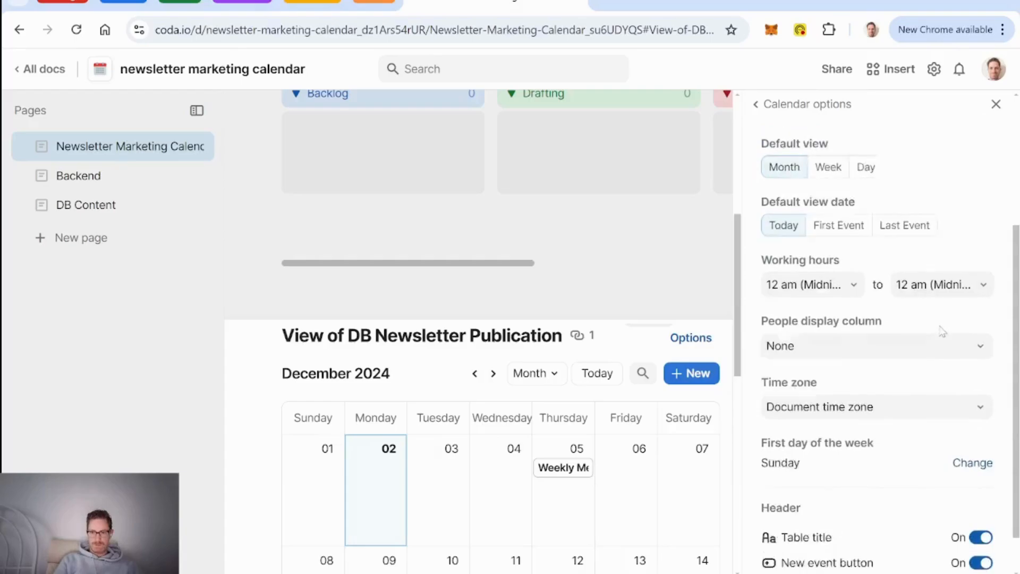
pyautogui.scroll(-1, 943, 332)
pyautogui.scroll(5, 918, 367)
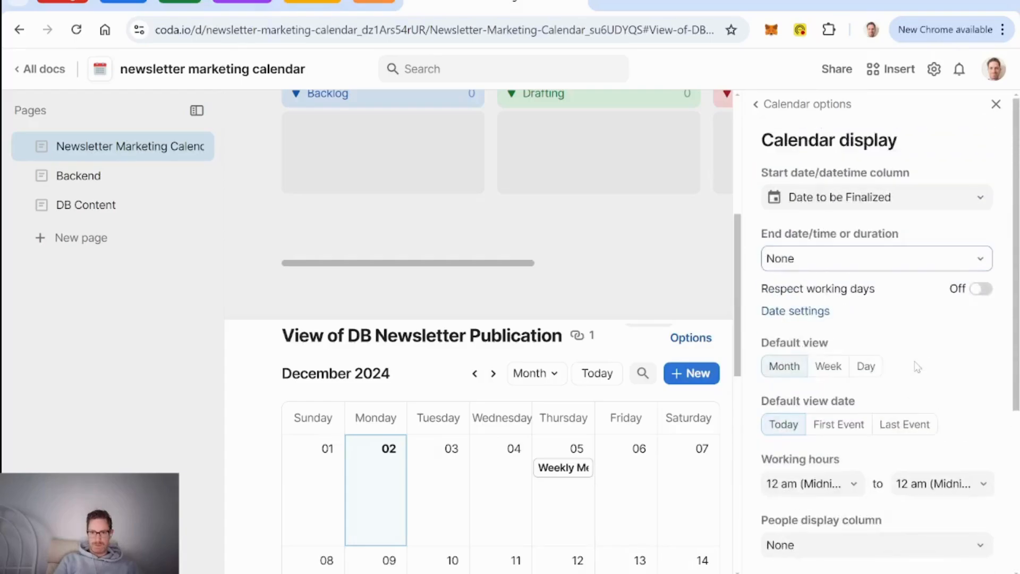
pyautogui.click(770, 105)
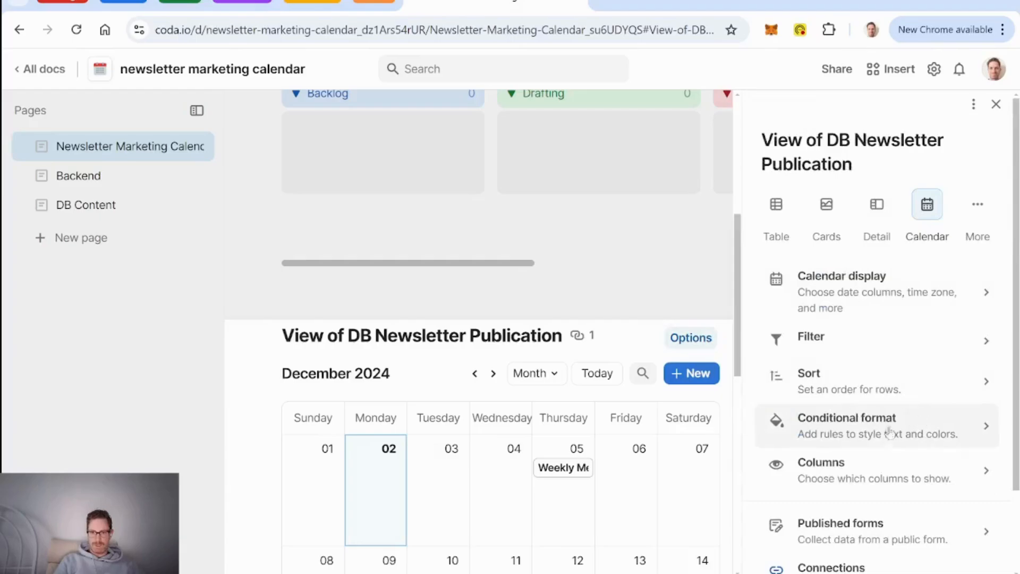
# Step: Add a conditional format rule on Percent Complete using the red-yellow-green colour scale
pyautogui.click(822, 430)
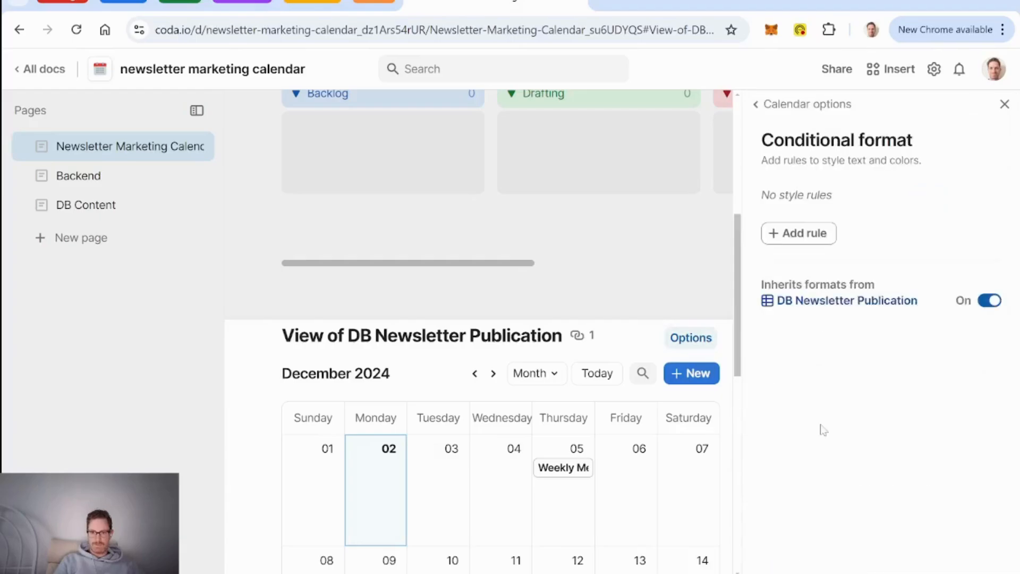
pyautogui.click(804, 240)
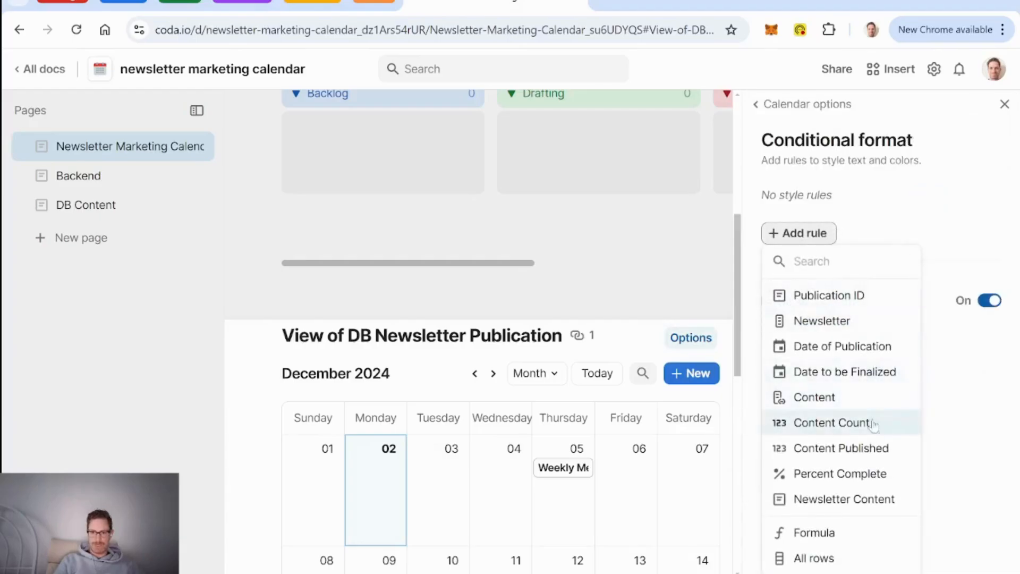
pyautogui.click(839, 474)
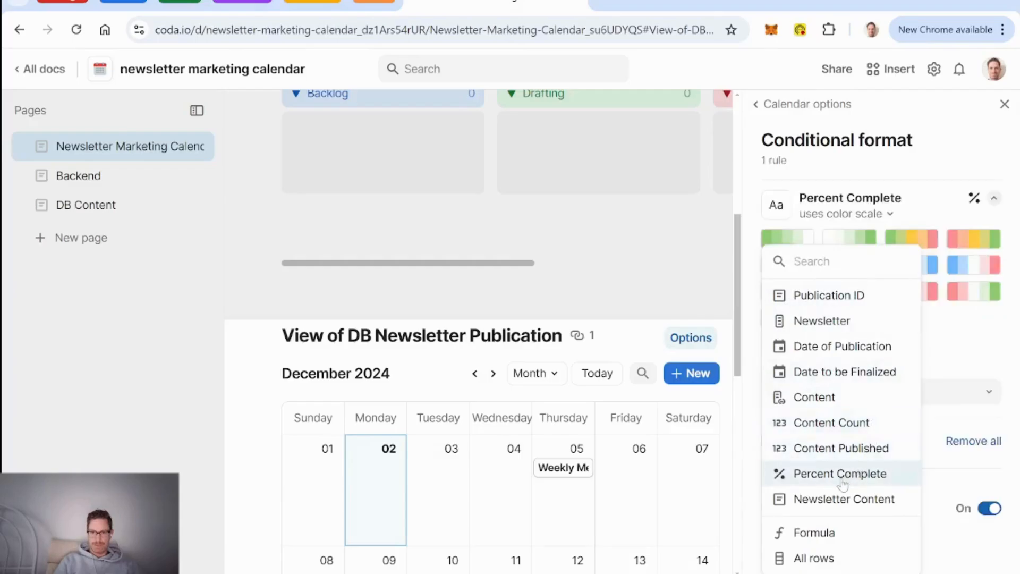
pyautogui.click(958, 349)
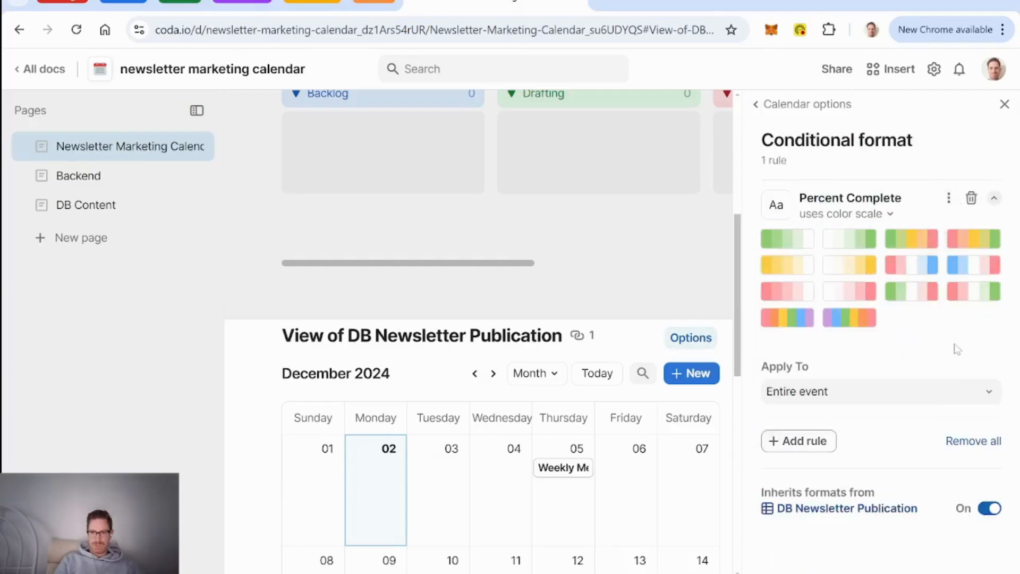
pyautogui.click(980, 245)
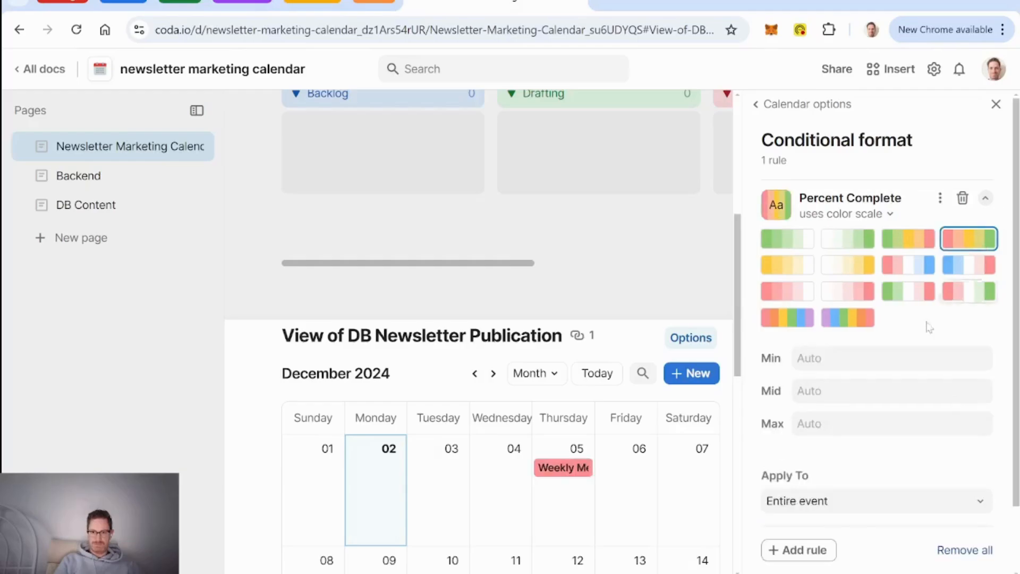
# Step: Set the colour scale's minimum to 0 and maximum to 1
pyautogui.click(827, 358)
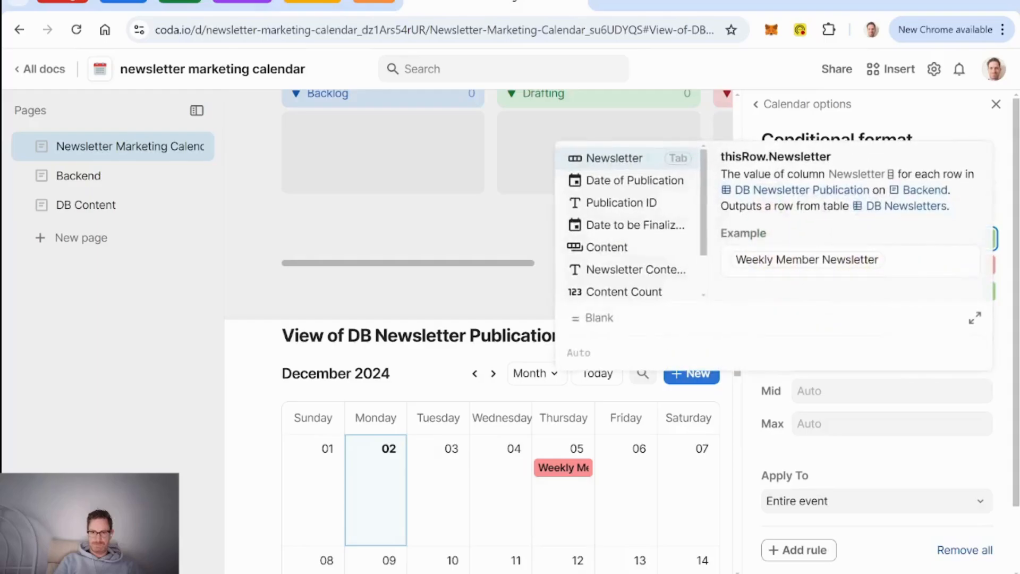
pyautogui.click(846, 468)
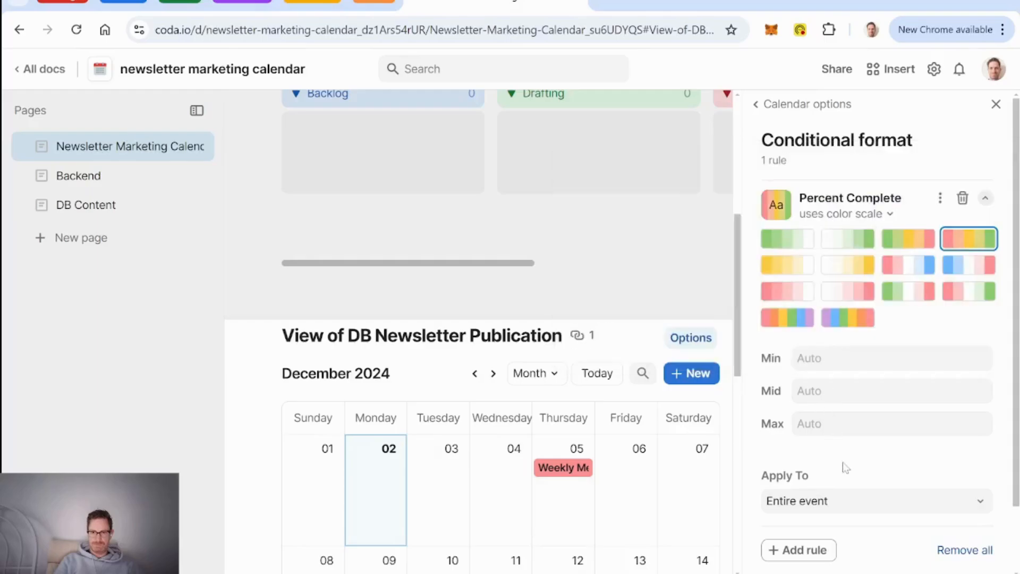
pyautogui.click(872, 363)
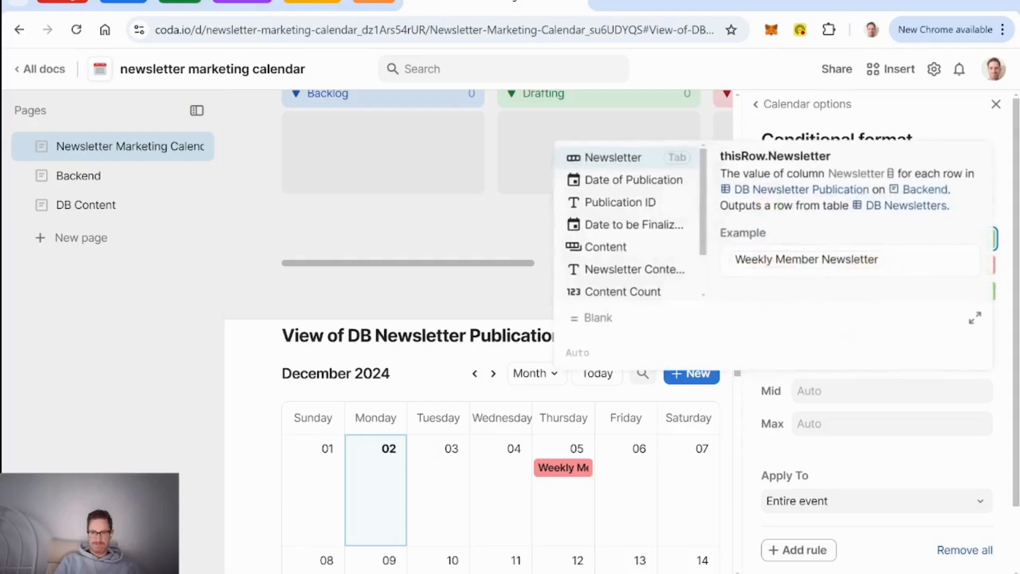
pyautogui.write('0')
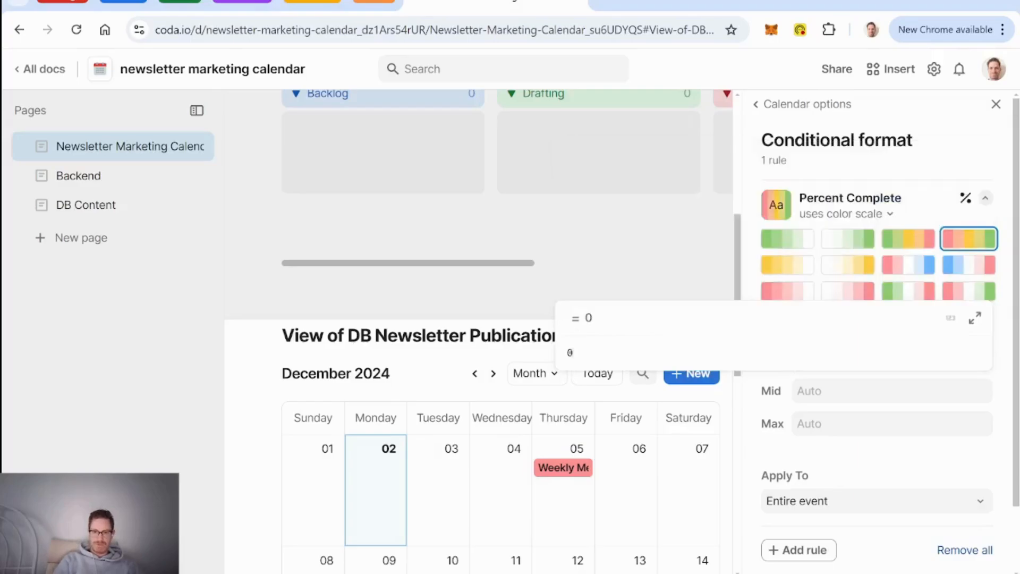
pyautogui.press('Return')
pyautogui.click(848, 423)
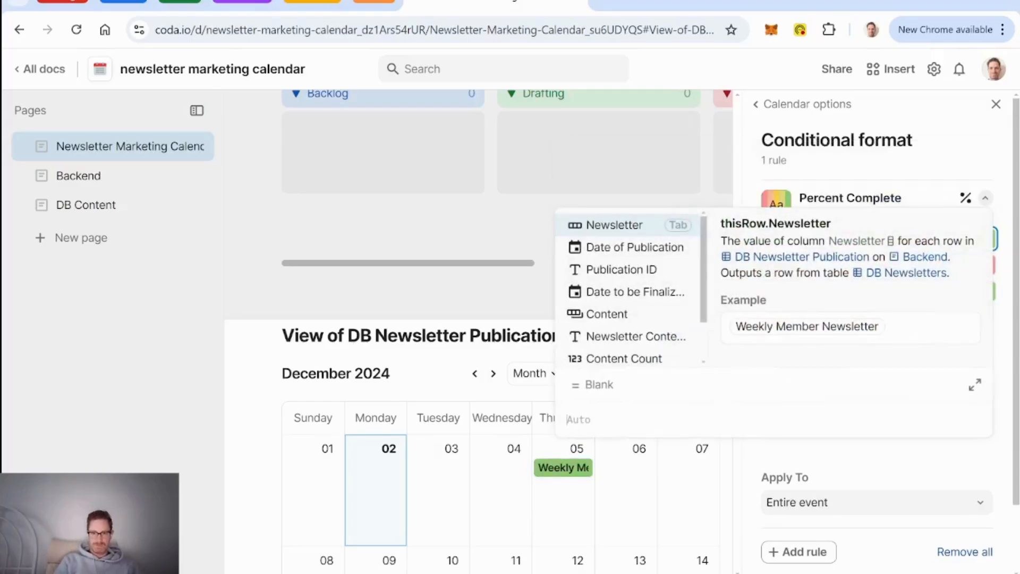
pyautogui.write('1')
pyautogui.press('Return')
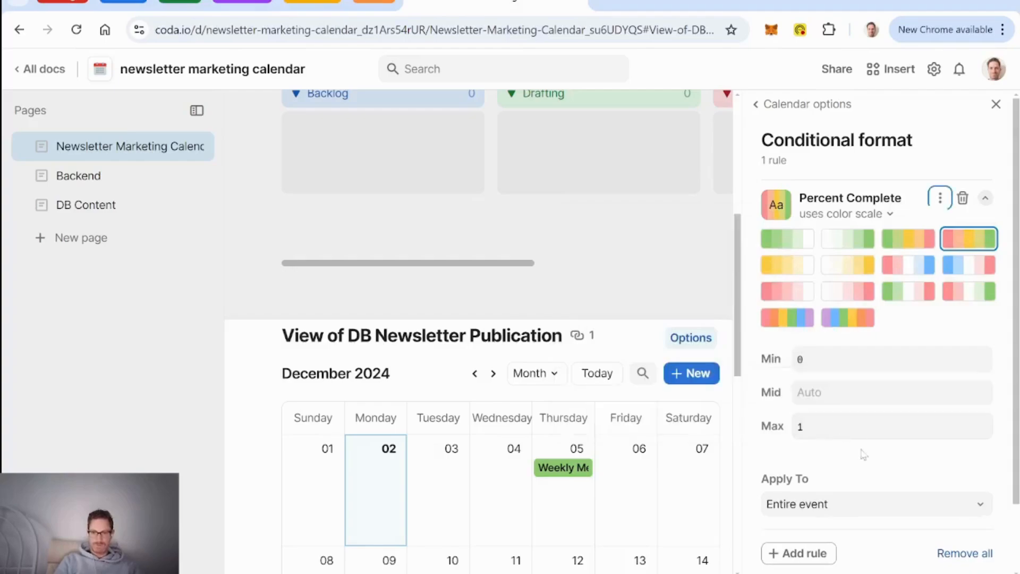
pyautogui.scroll(-2, 867, 481)
pyautogui.scroll(1, 903, 481)
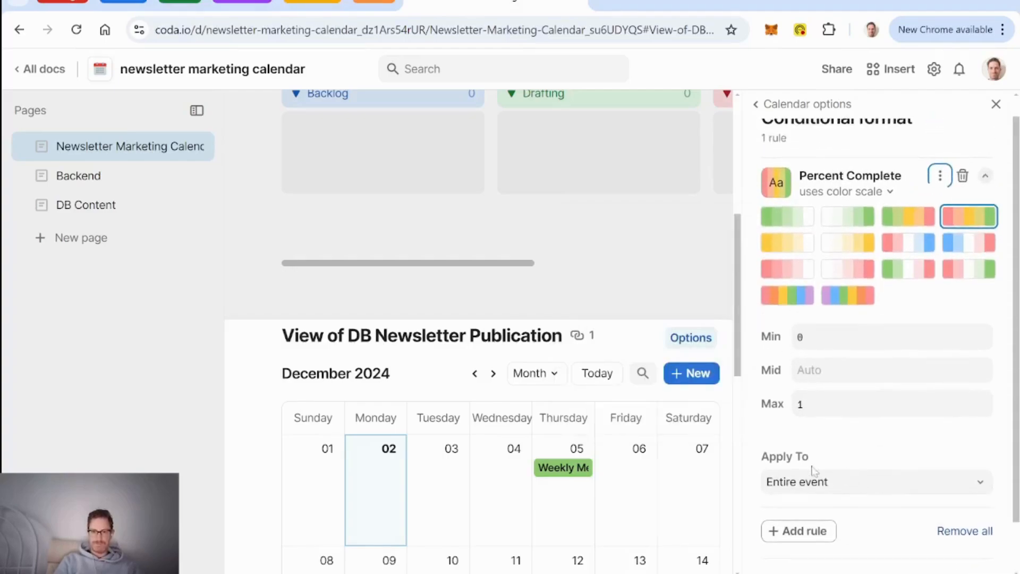
pyautogui.click(997, 104)
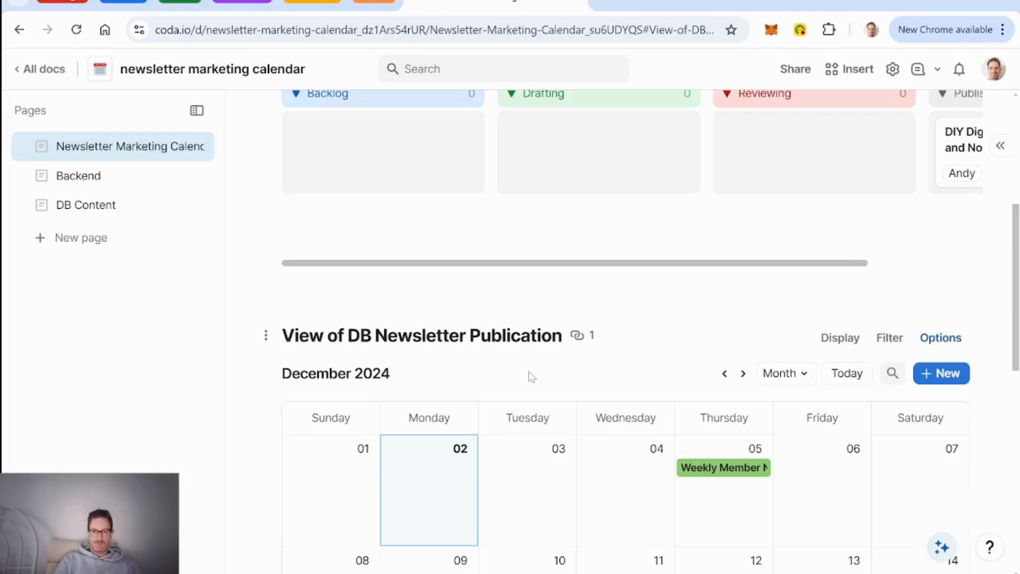
# Step: Add a new Content Board item titled 'Talking about Content' with '?' as its description
pyautogui.scroll(-5, 531, 377)
pyautogui.scroll(3, 529, 376)
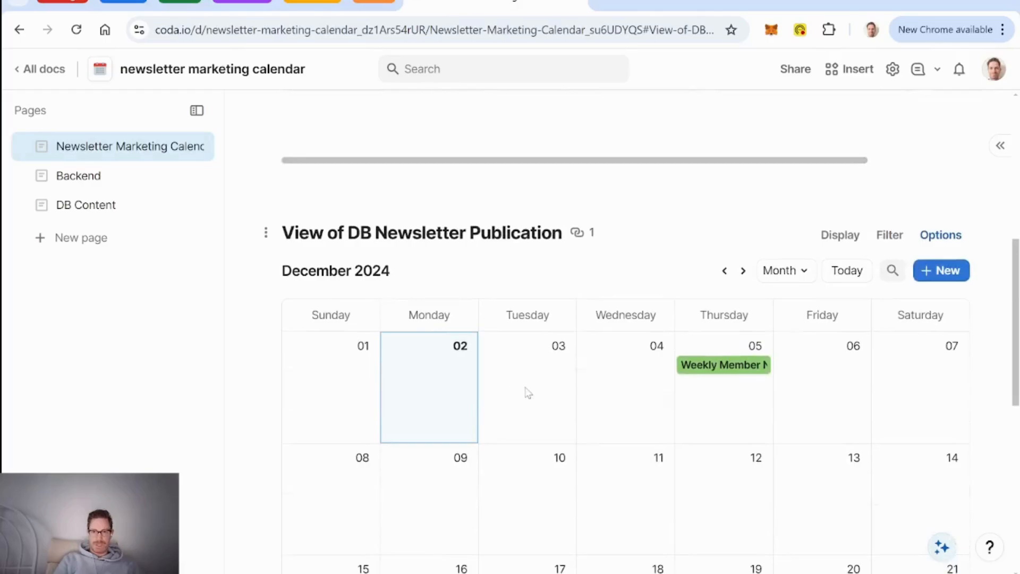
pyautogui.scroll(7, 528, 393)
pyautogui.scroll(-3, 529, 393)
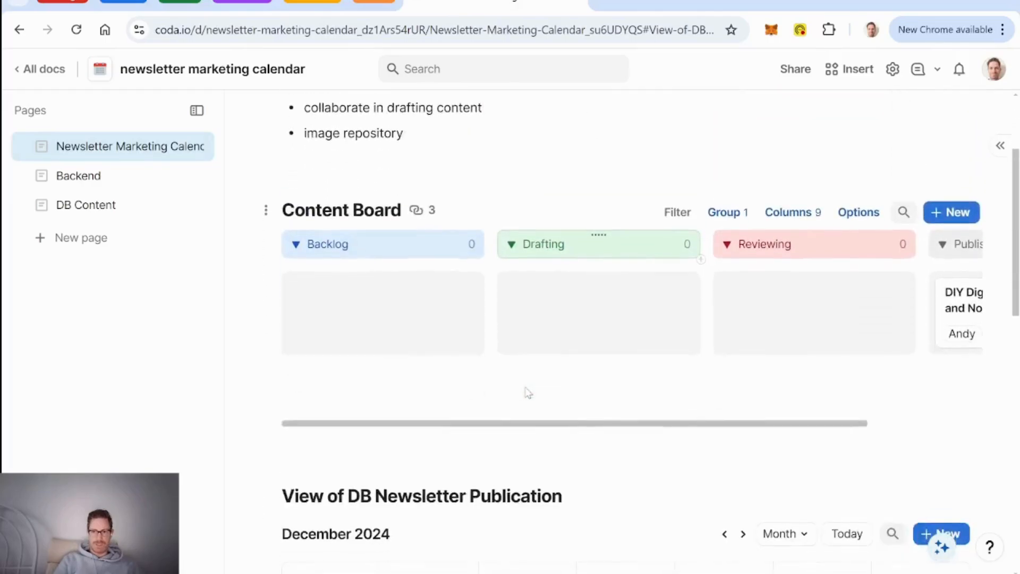
pyautogui.scroll(1, 528, 393)
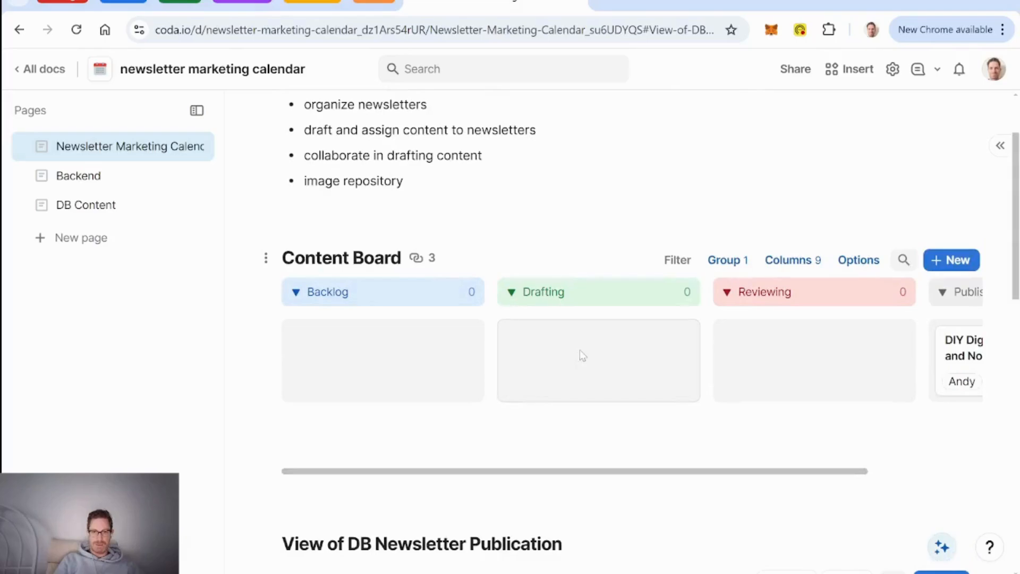
pyautogui.click(960, 262)
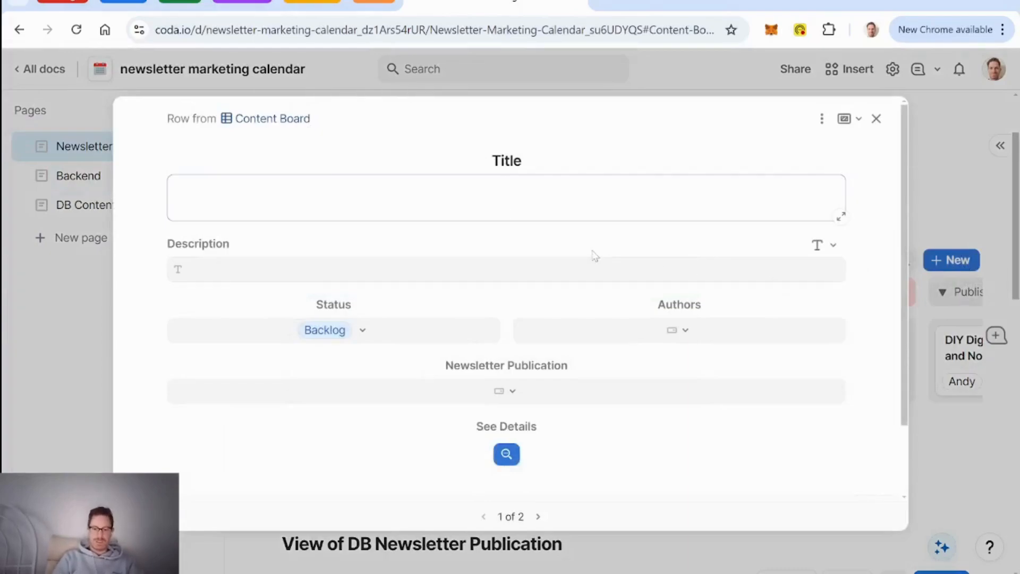
pyautogui.write('Talki')
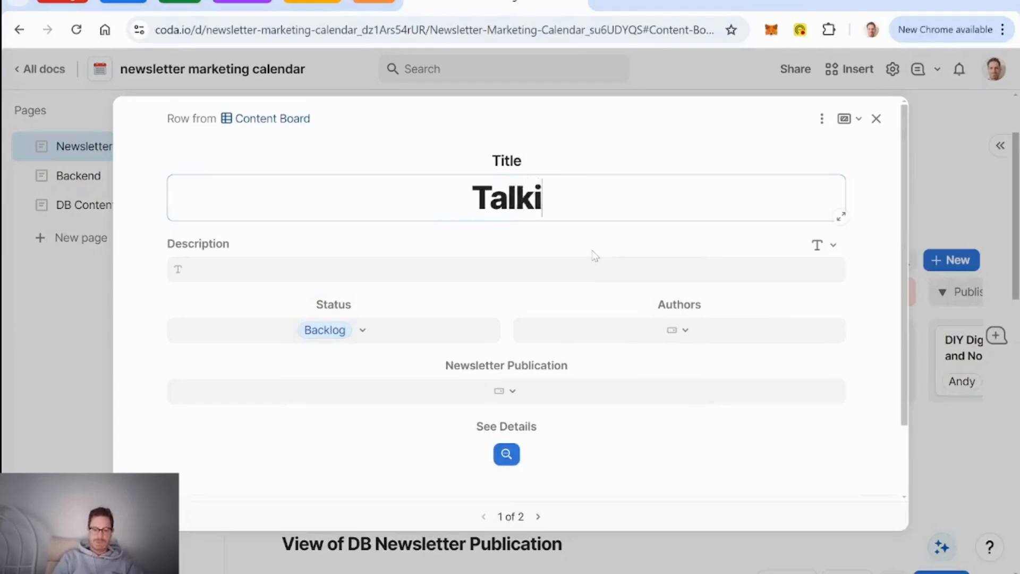
pyautogui.write('ng about Content')
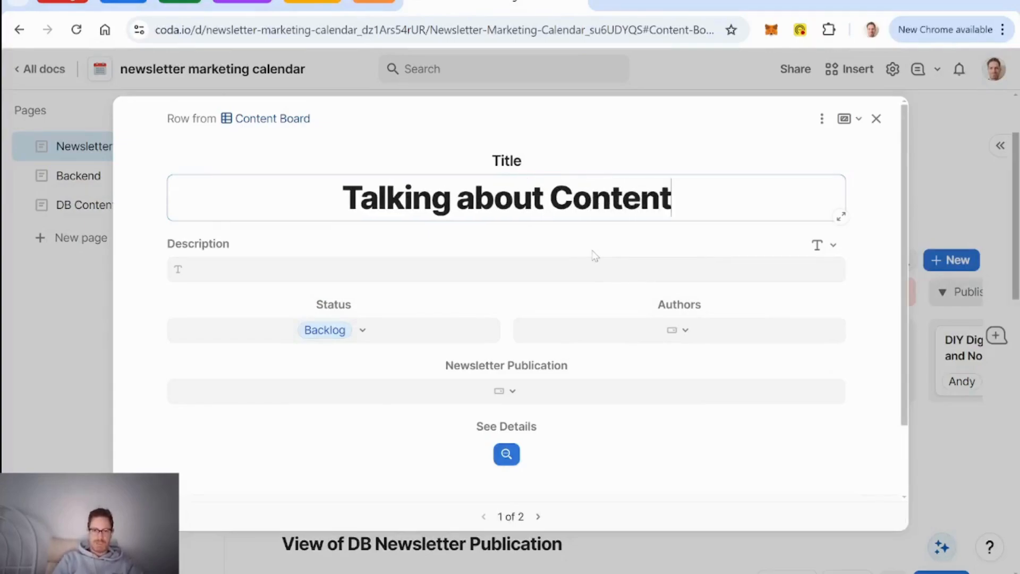
pyautogui.press('Tab')
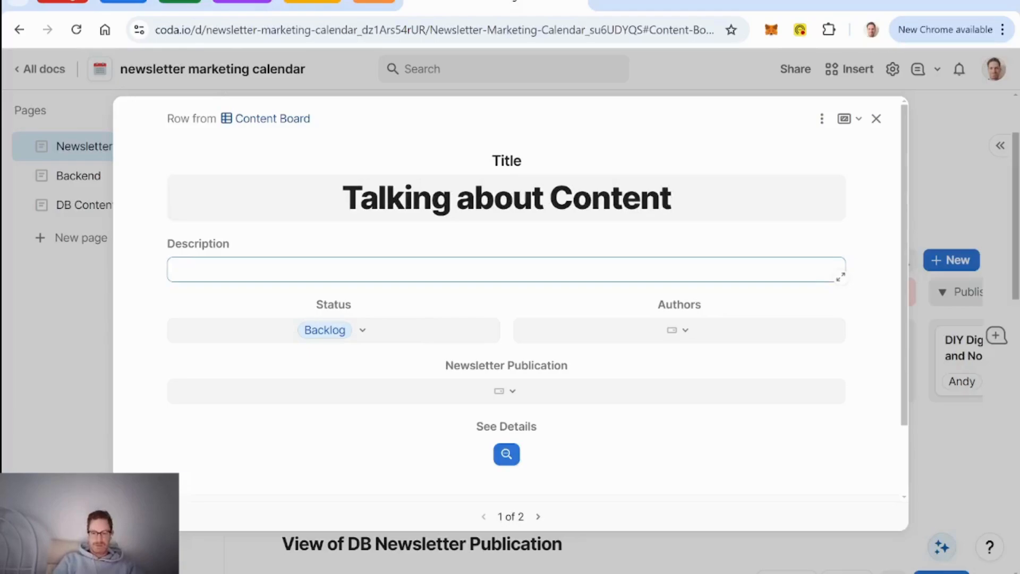
pyautogui.write('?')
# Step: Link the item to the Dec 6 Weekly Member Newsletter and assign it an author
pyautogui.click(507, 391)
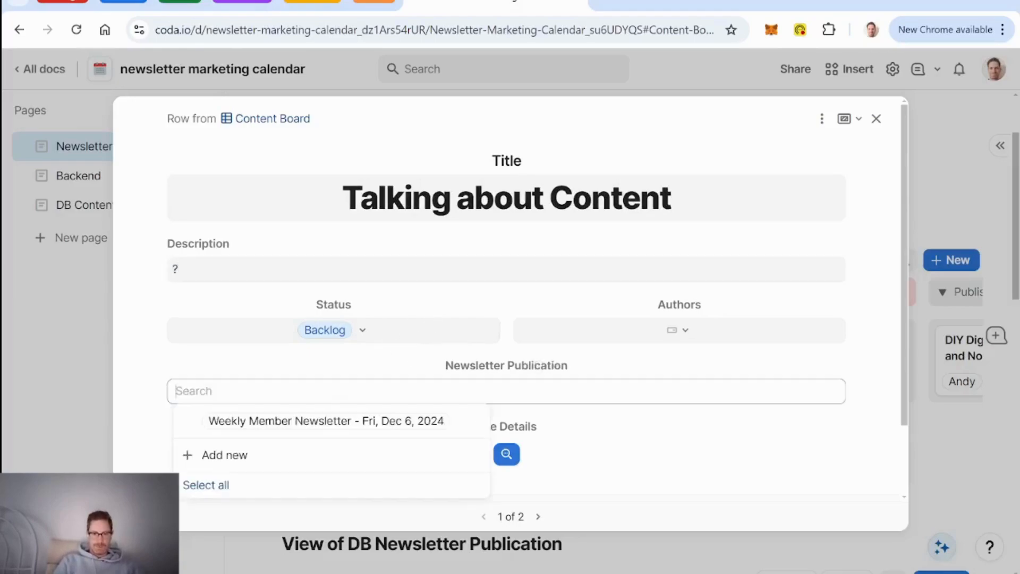
pyautogui.click(409, 423)
pyautogui.click(624, 368)
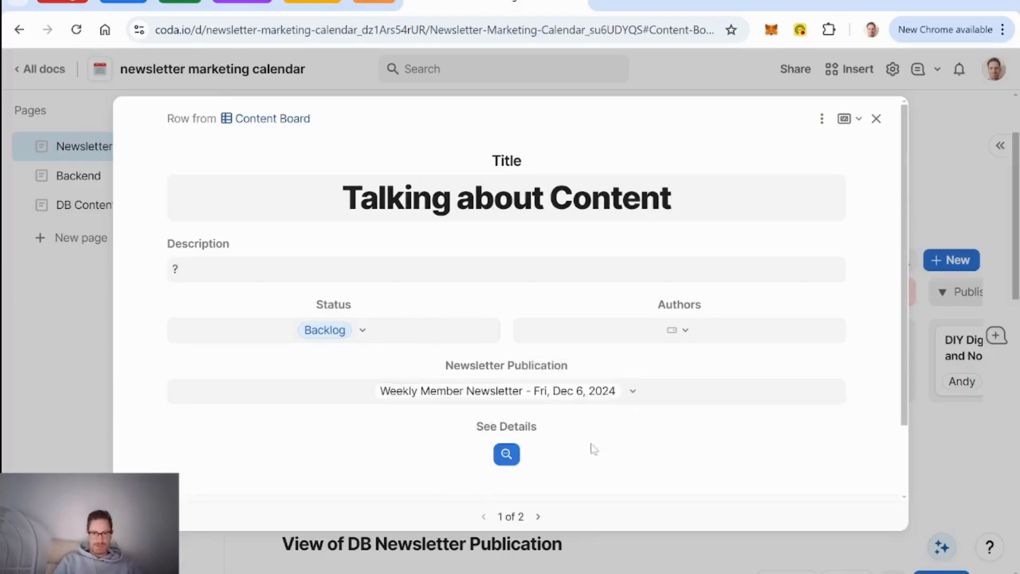
pyautogui.scroll(-2, 600, 446)
pyautogui.scroll(3, 604, 442)
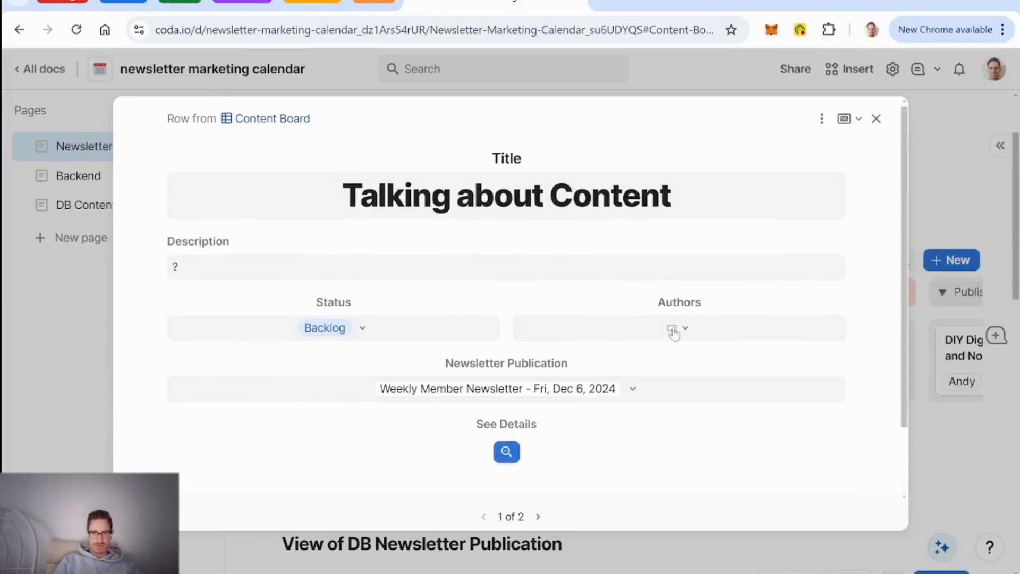
pyautogui.click(674, 331)
pyautogui.click(611, 364)
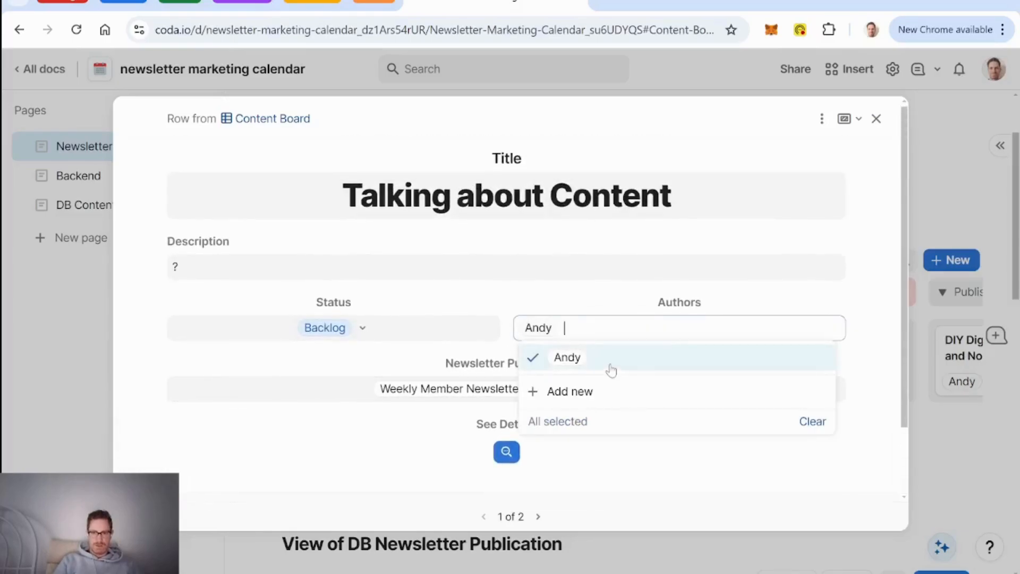
# Step: Review the new row's details and confirm the Dec 6 newsletter event now includes it
pyautogui.click(505, 453)
pyautogui.scroll(-5, 463, 351)
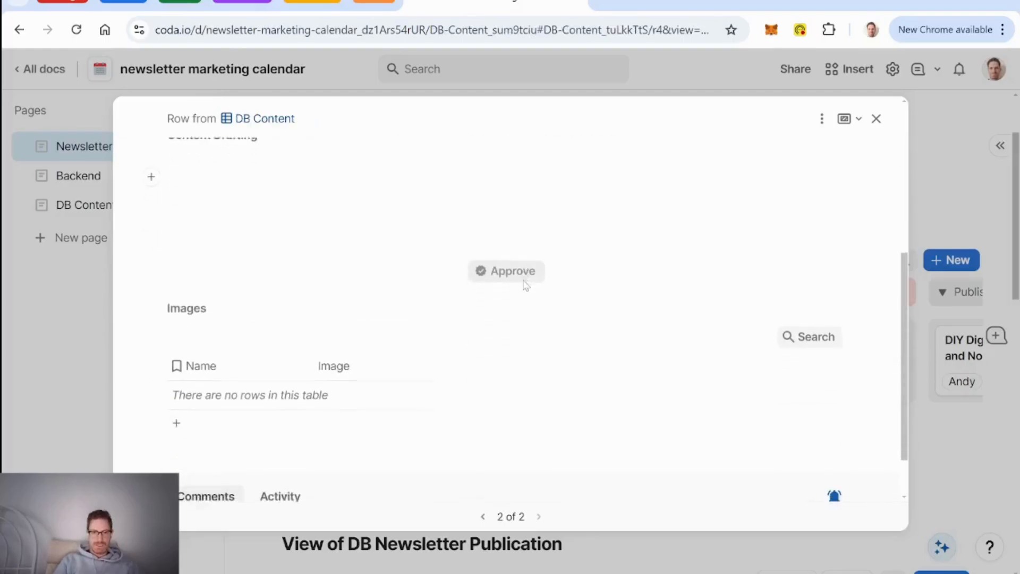
pyautogui.scroll(5, 525, 278)
pyautogui.click(876, 119)
pyautogui.scroll(-6, 718, 220)
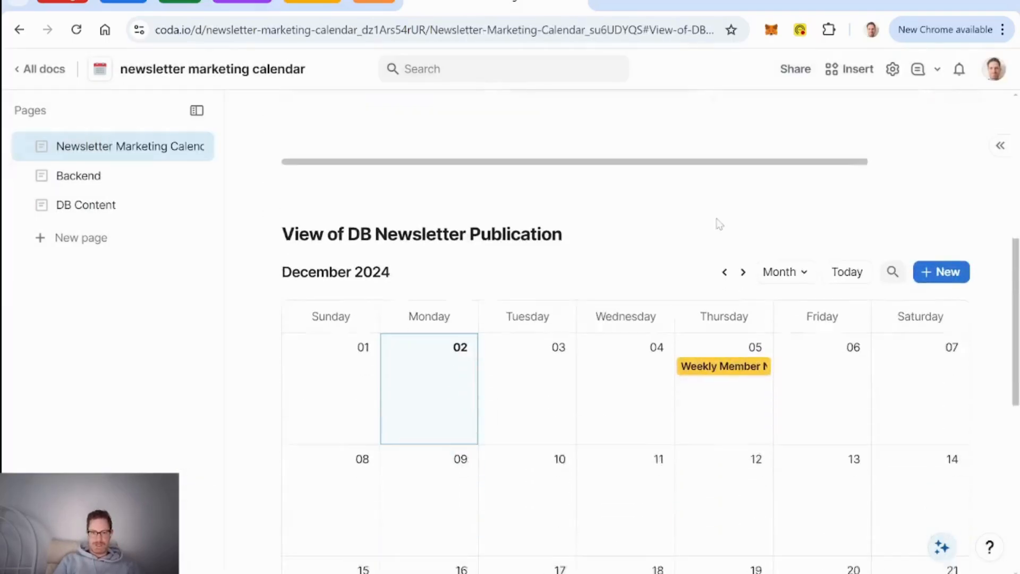
pyautogui.click(731, 352)
pyautogui.scroll(-6, 497, 250)
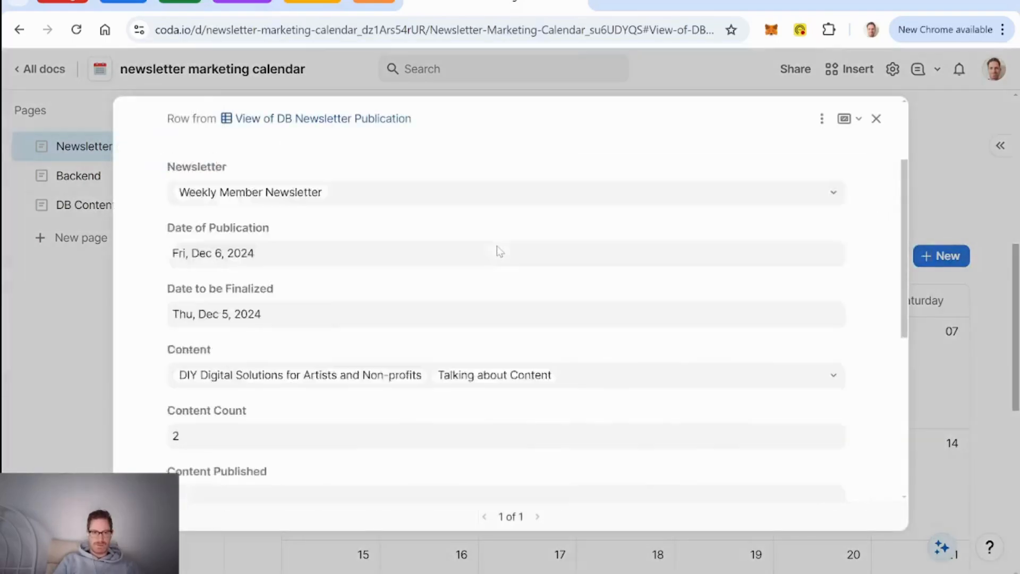
pyautogui.scroll(6, 499, 251)
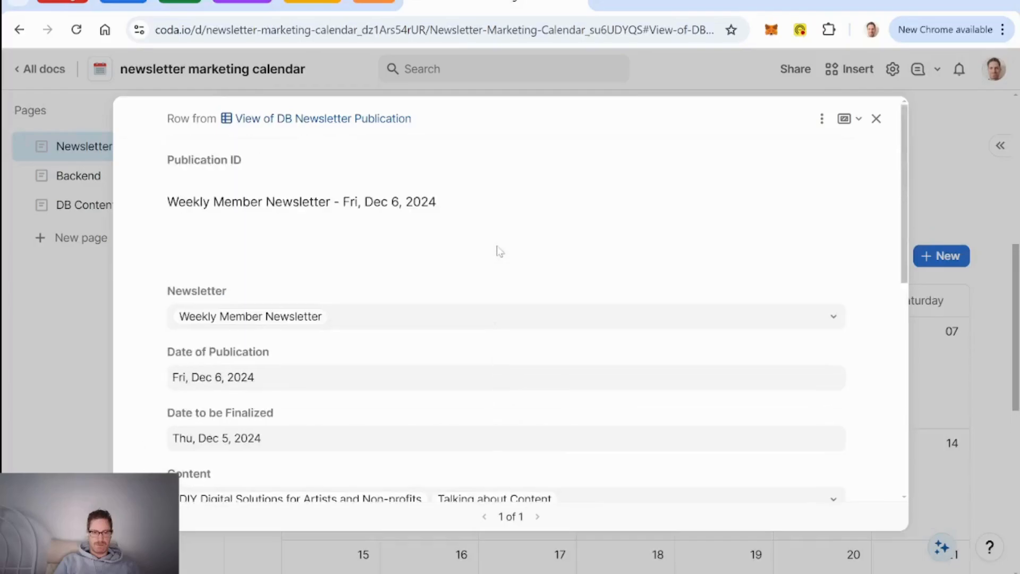
pyautogui.click(876, 119)
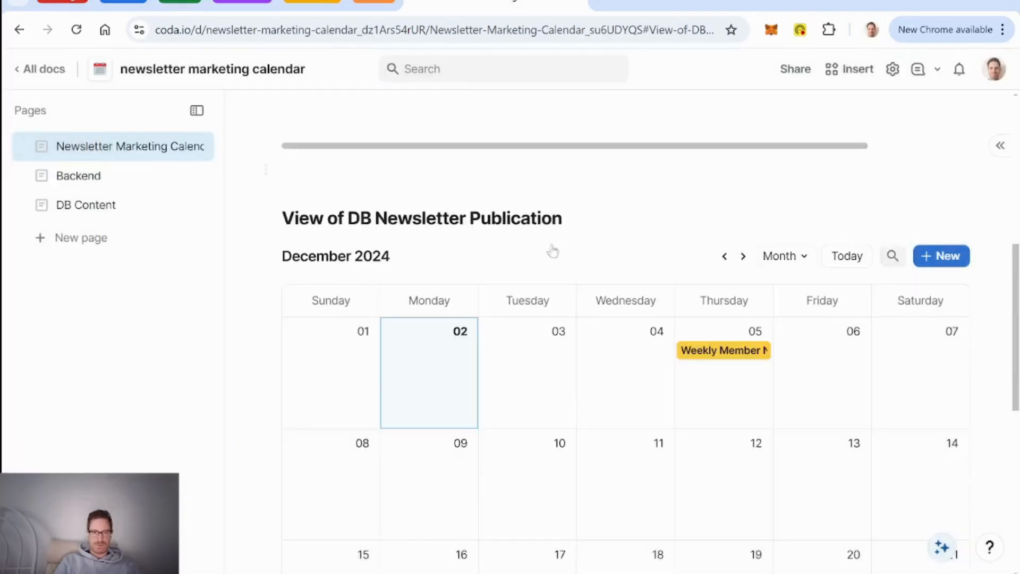
# Step: Inspect the DB Newsletter Publication table on the Backend page
pyautogui.click(81, 177)
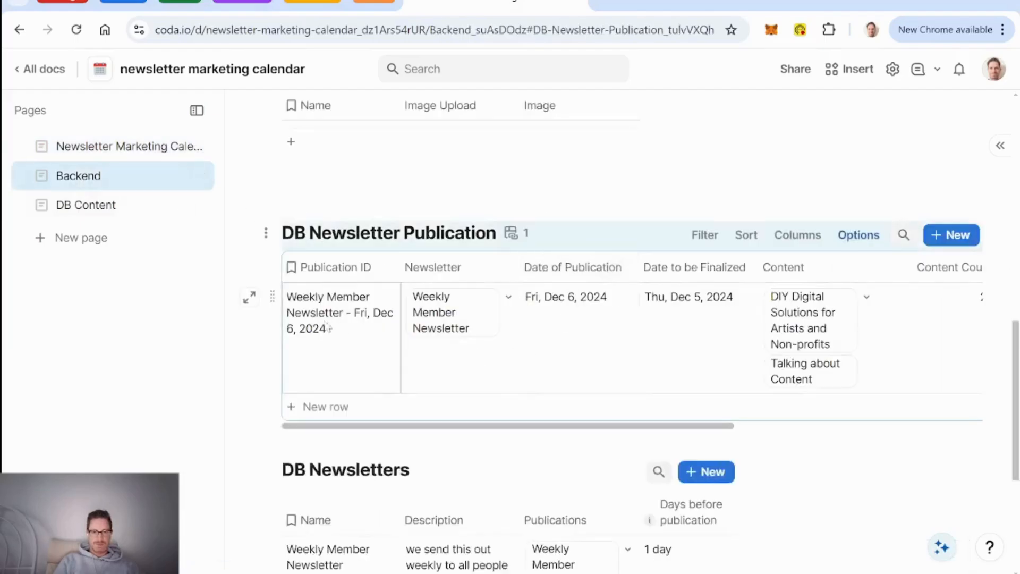
pyautogui.hscroll(5, 603, 323)
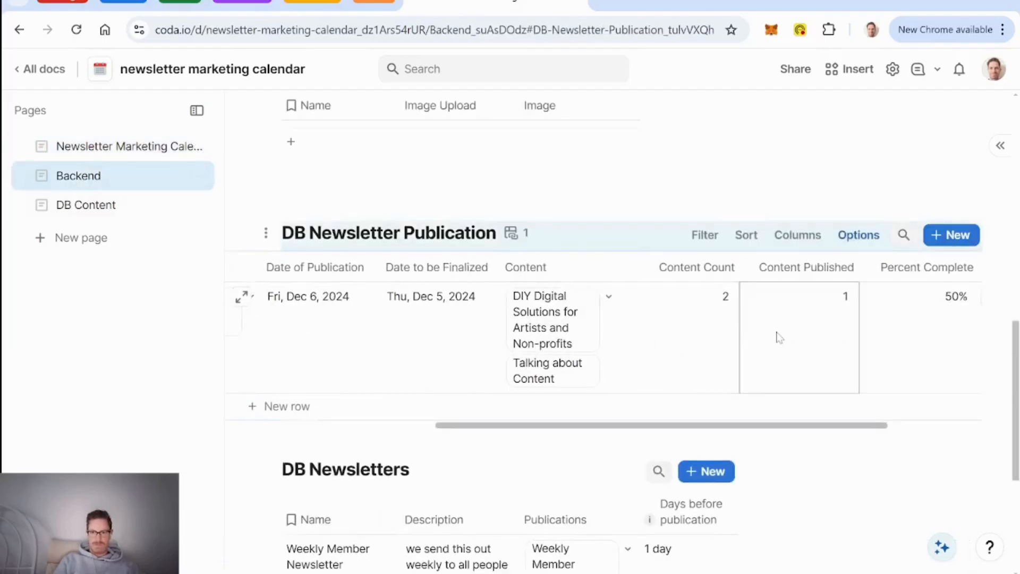
pyautogui.hscroll(2, 777, 336)
pyautogui.hscroll(-7, 808, 343)
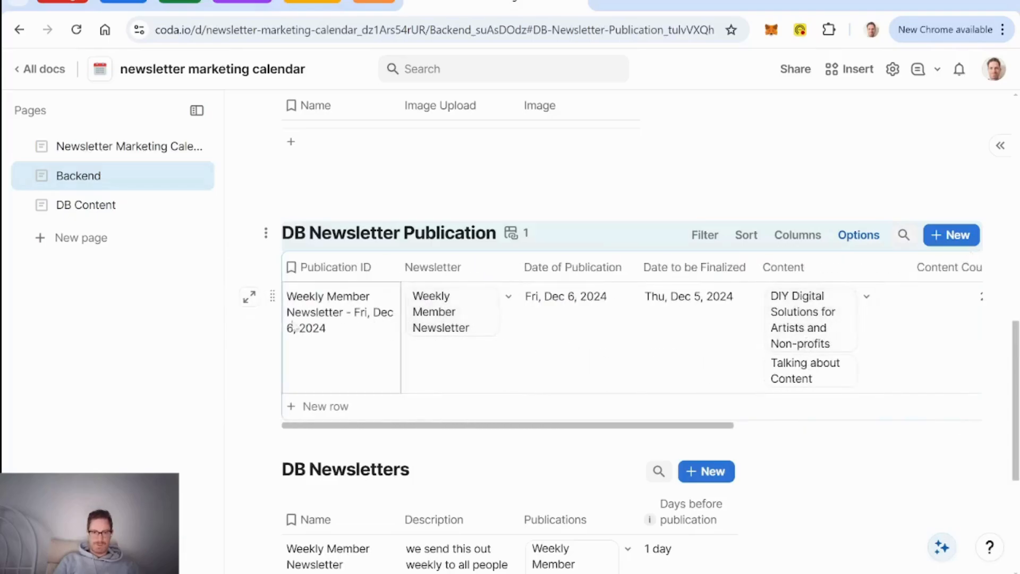
pyautogui.scroll(10, 505, 361)
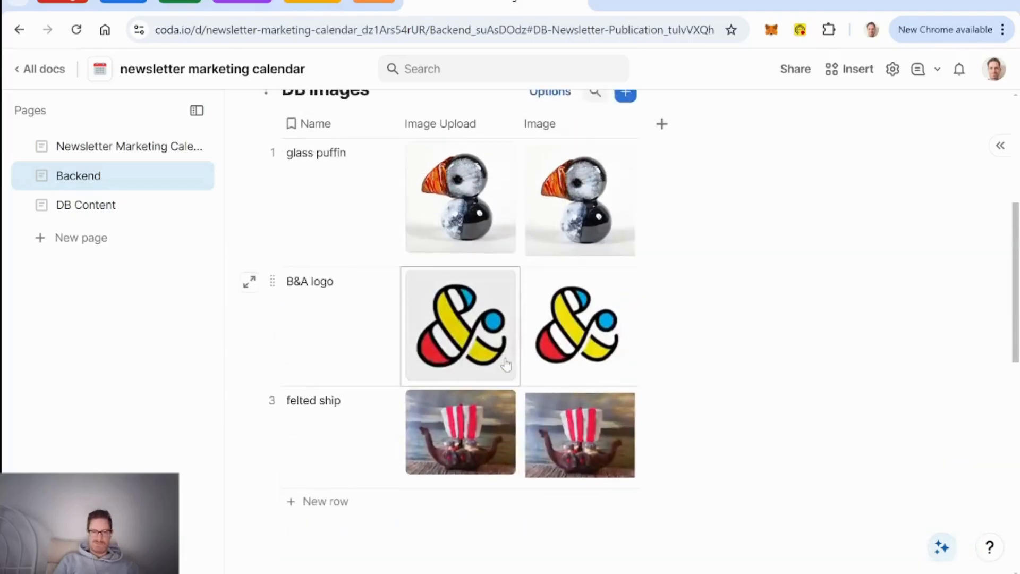
pyautogui.scroll(-10, 506, 365)
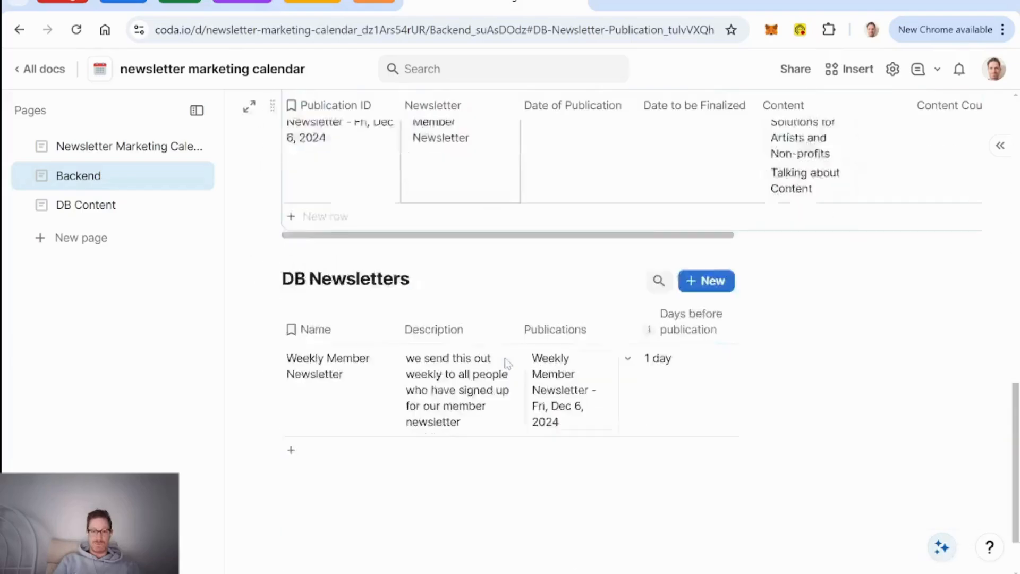
pyautogui.scroll(5, 506, 364)
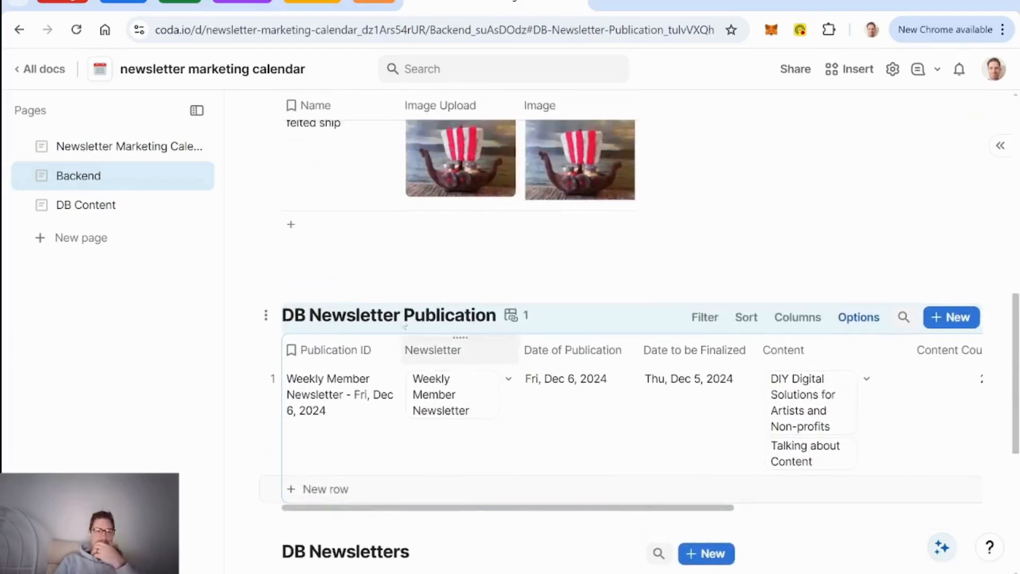
# Step: Scroll through Content Published Layout on DB Content to find the 'Talking about Content' row
pyautogui.click(93, 206)
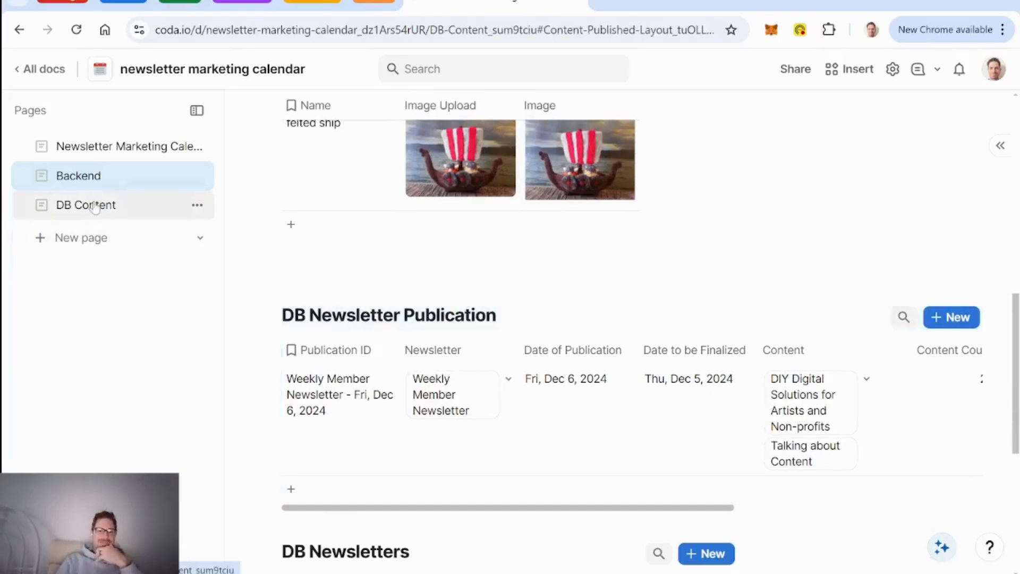
pyautogui.click(711, 382)
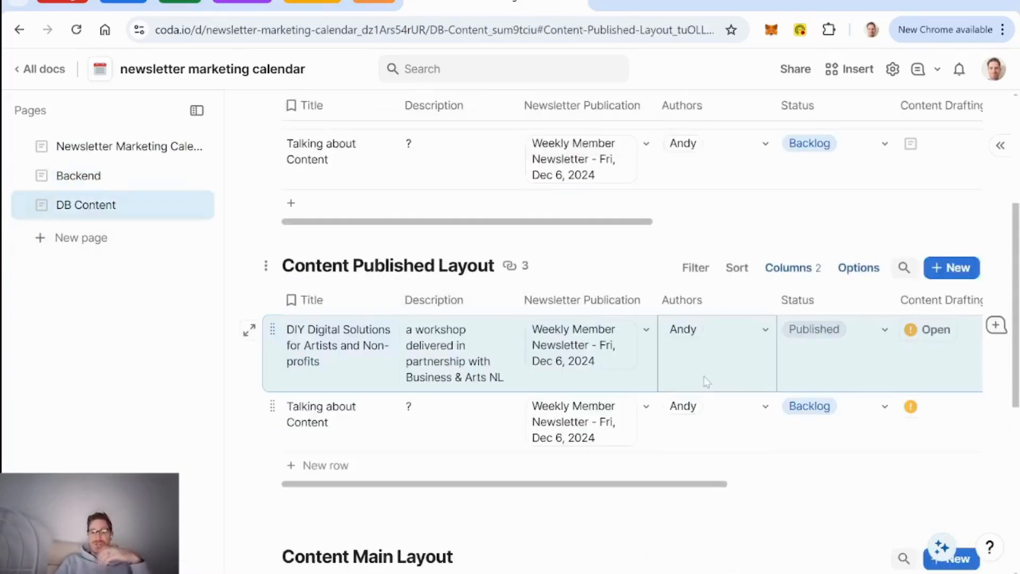
pyautogui.scroll(2, 706, 381)
pyautogui.scroll(-1, 707, 382)
pyautogui.hscroll(3, 706, 380)
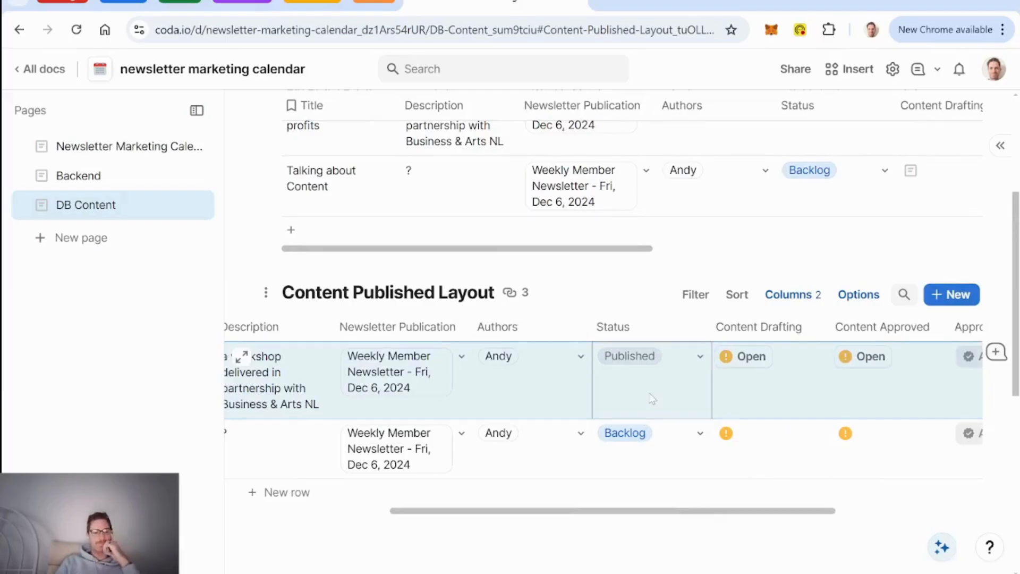
# Step: Rename the main calendar's heading to 'Newsletter Calendar'
pyautogui.click(117, 153)
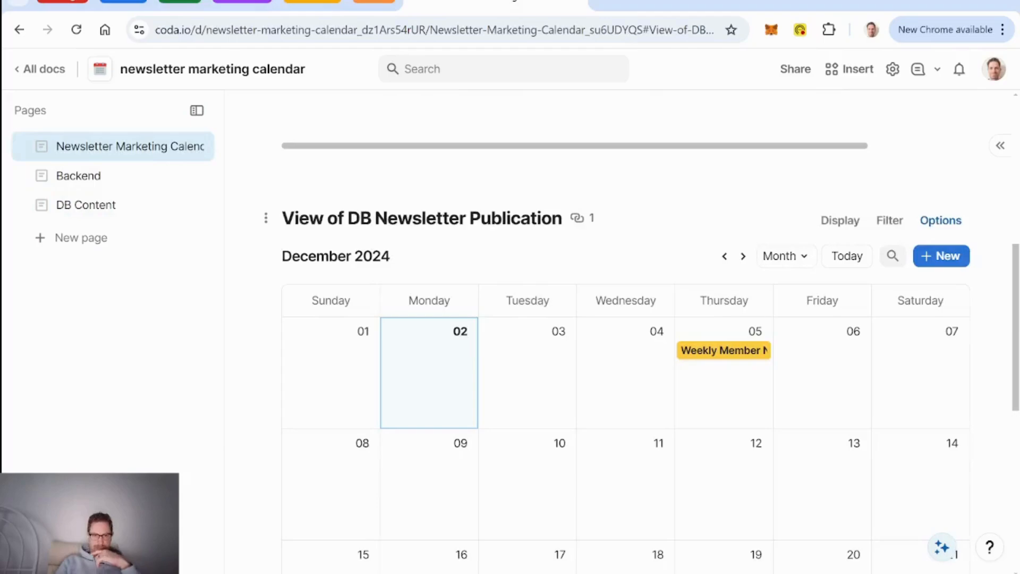
pyautogui.click(423, 218)
pyautogui.hotkey('ctrl', 'a')
pyautogui.write('Newsl')
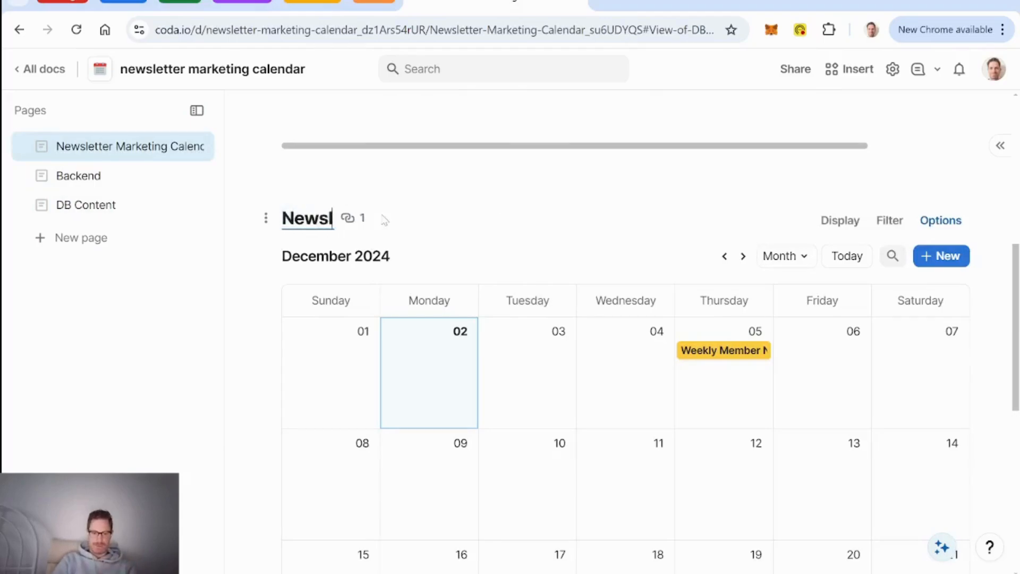
pyautogui.write('etter Calendar')
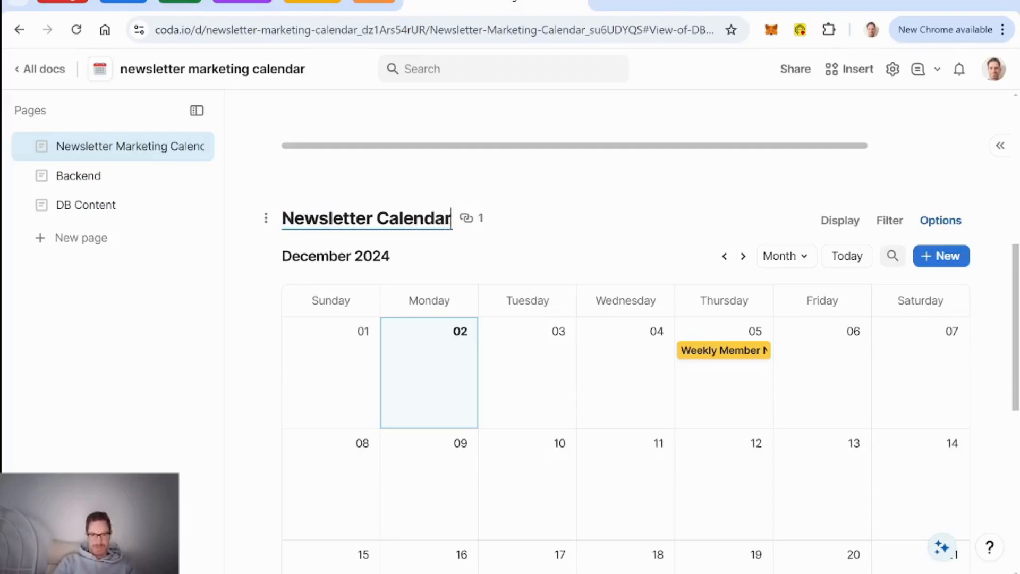
pyautogui.click(426, 171)
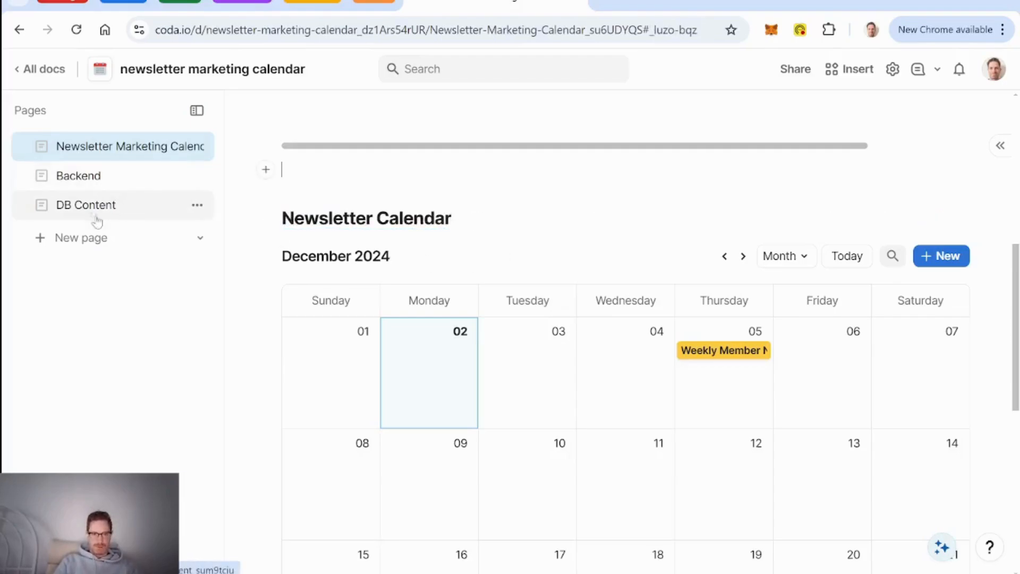
# Step: Create a new custom layout for the Weekly Member Newsletter row instead of the default
pyautogui.click(717, 352)
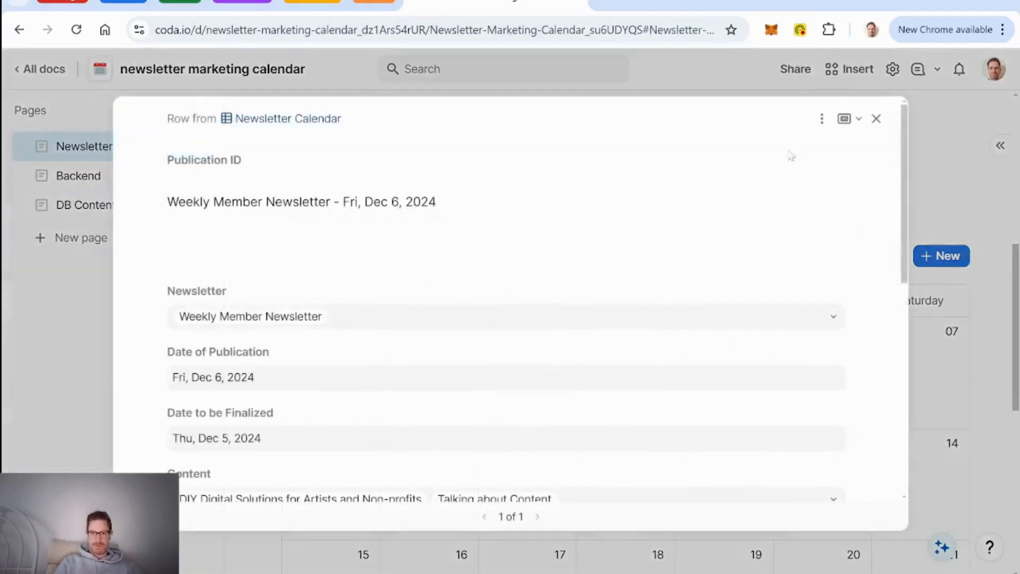
pyautogui.click(821, 118)
pyautogui.moveTo(753, 176)
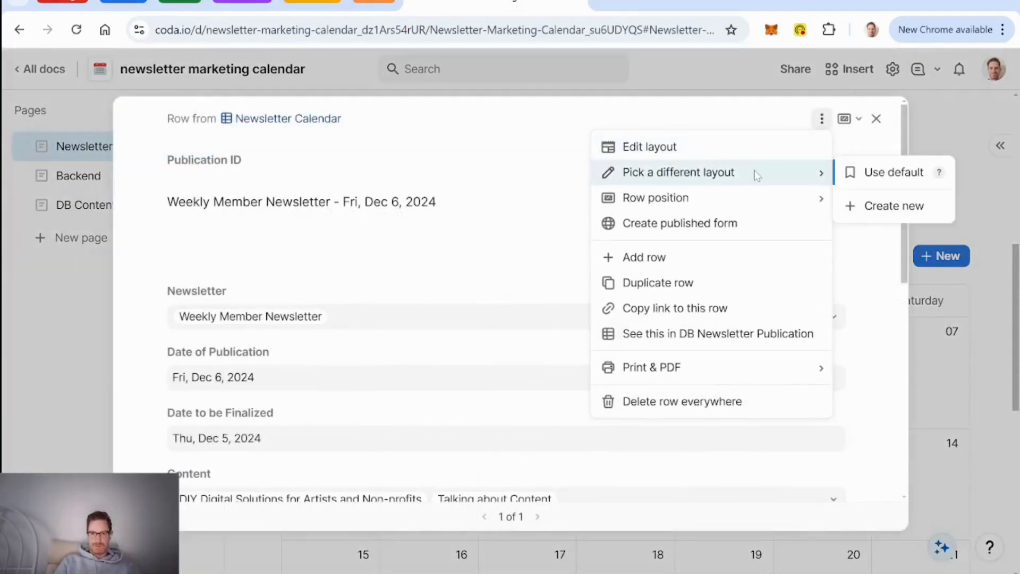
pyautogui.click(878, 206)
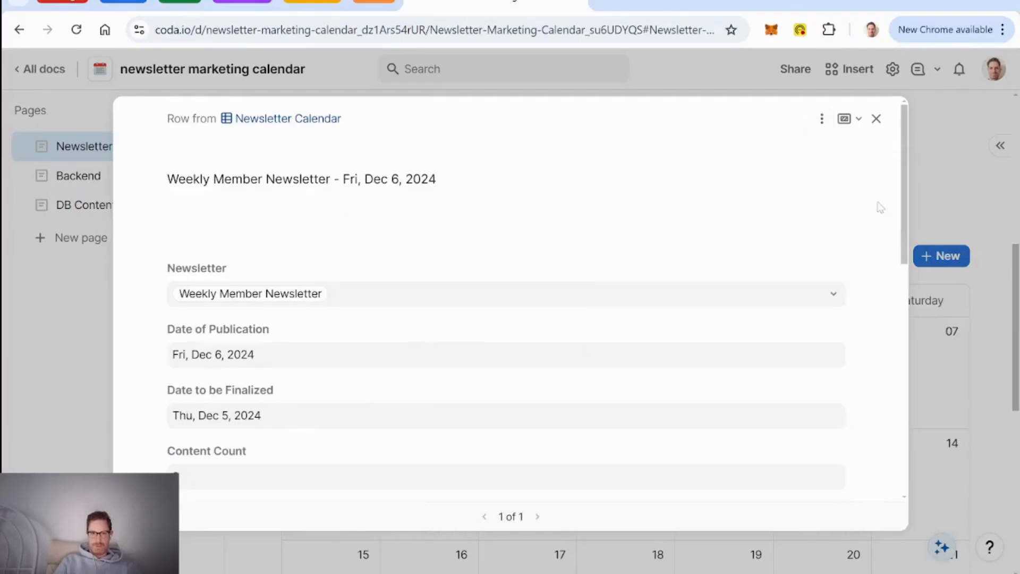
pyautogui.click(822, 119)
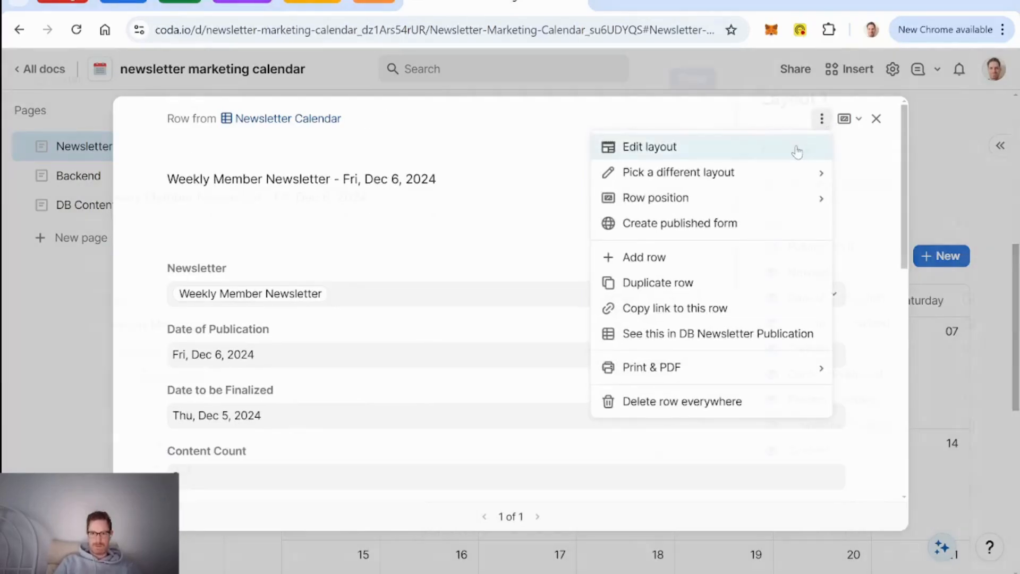
# Step: Name the layout 'Newsletter Publication Main Layout' and hide its Publication ID field
pyautogui.click(798, 152)
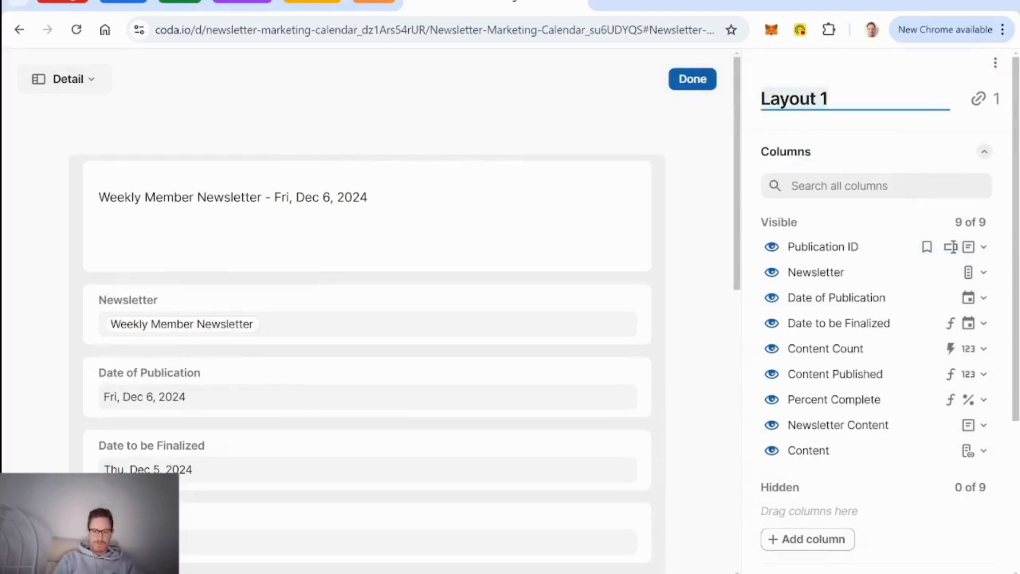
pyautogui.write('Newslet')
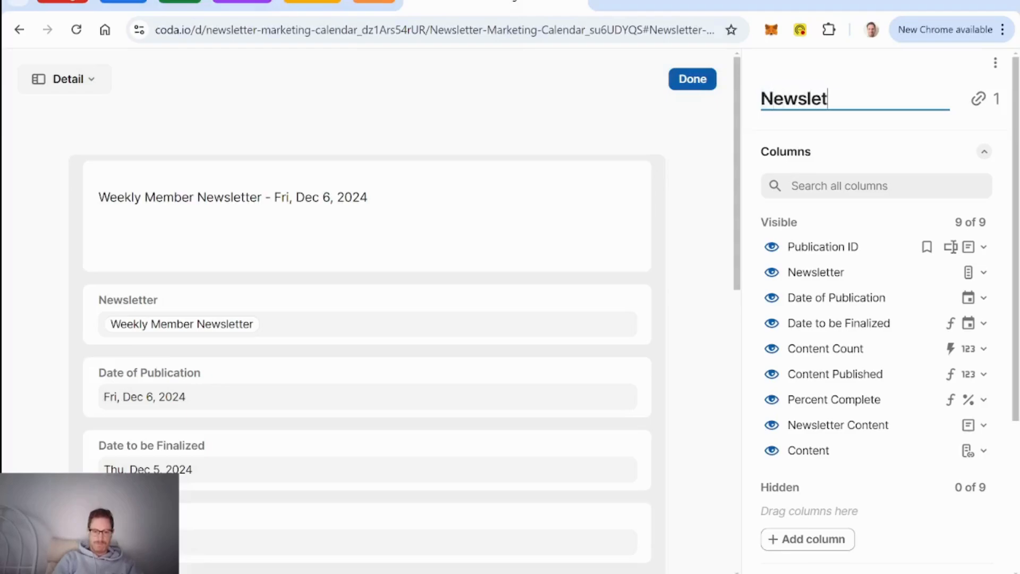
pyautogui.write('ter Publication')
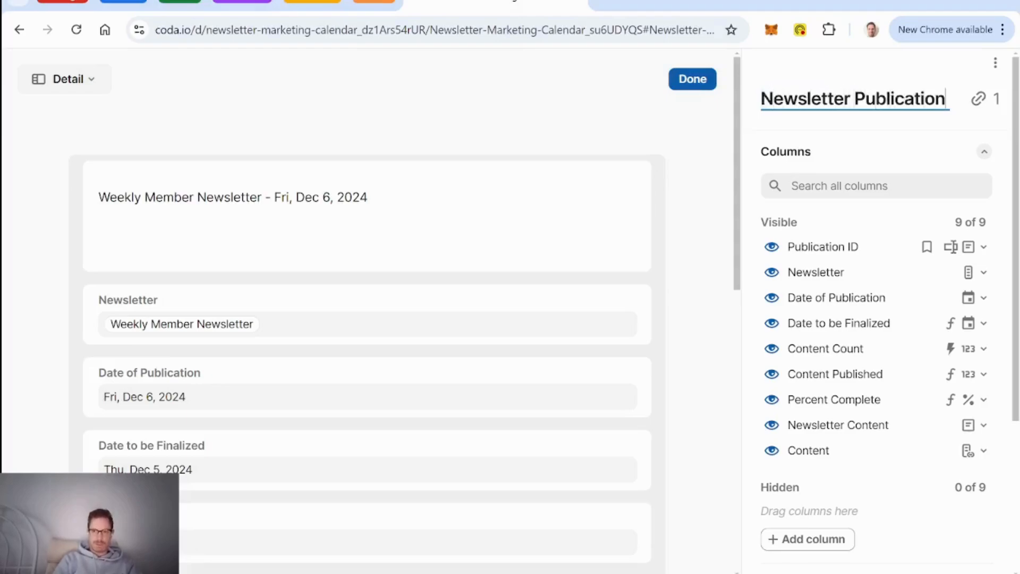
pyautogui.write(' Main Layout')
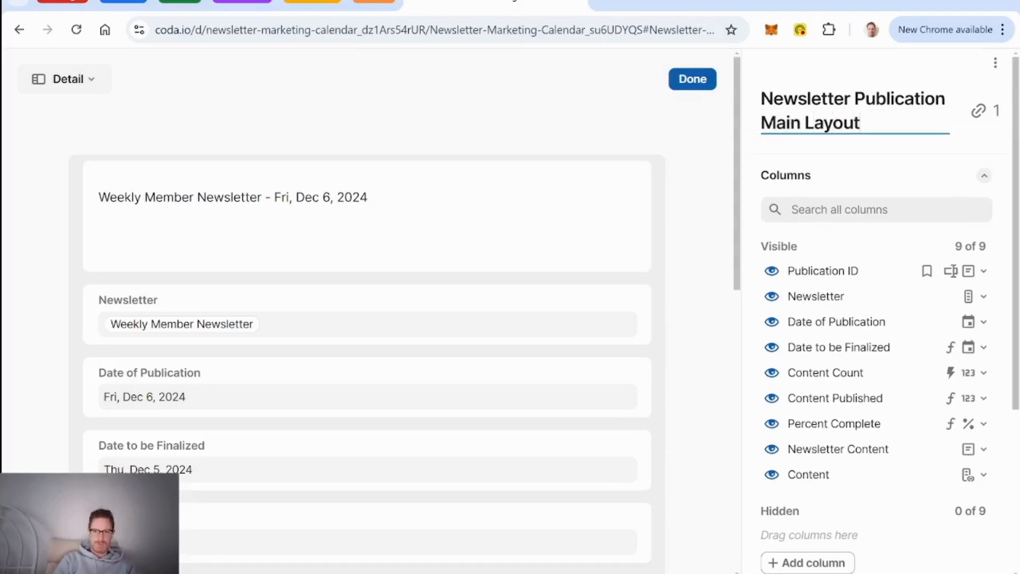
pyautogui.click(449, 239)
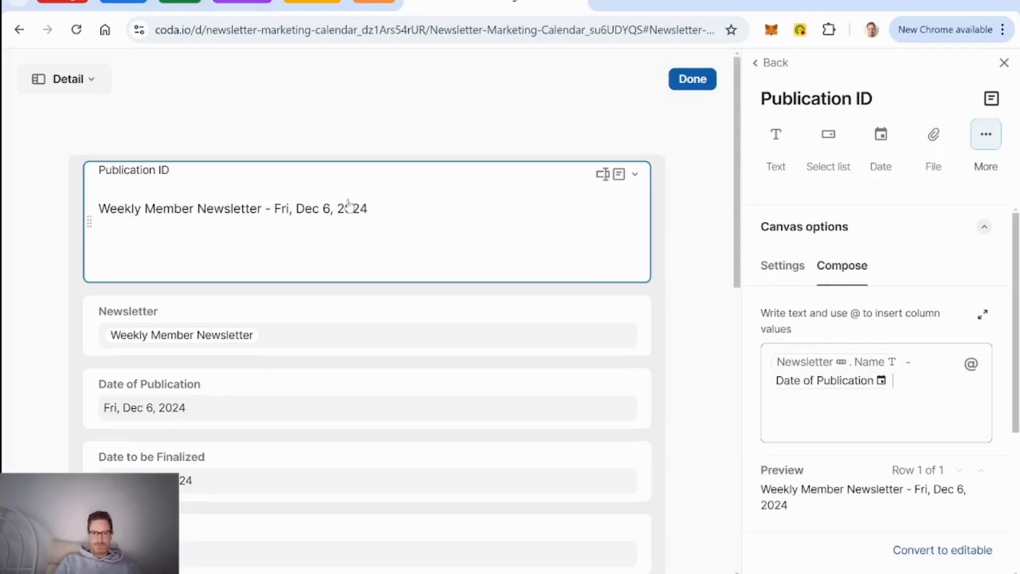
pyautogui.click(777, 70)
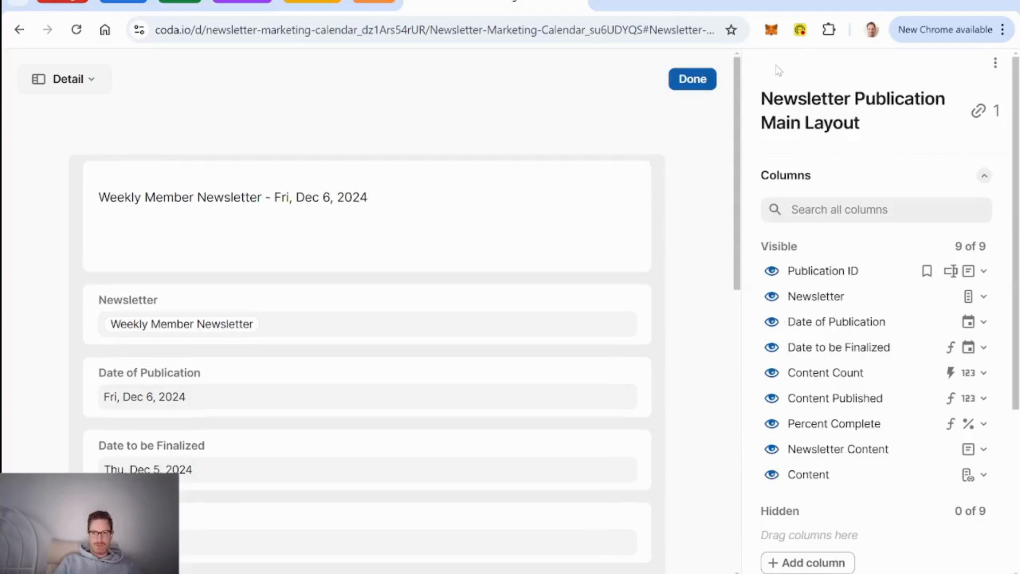
pyautogui.click(773, 272)
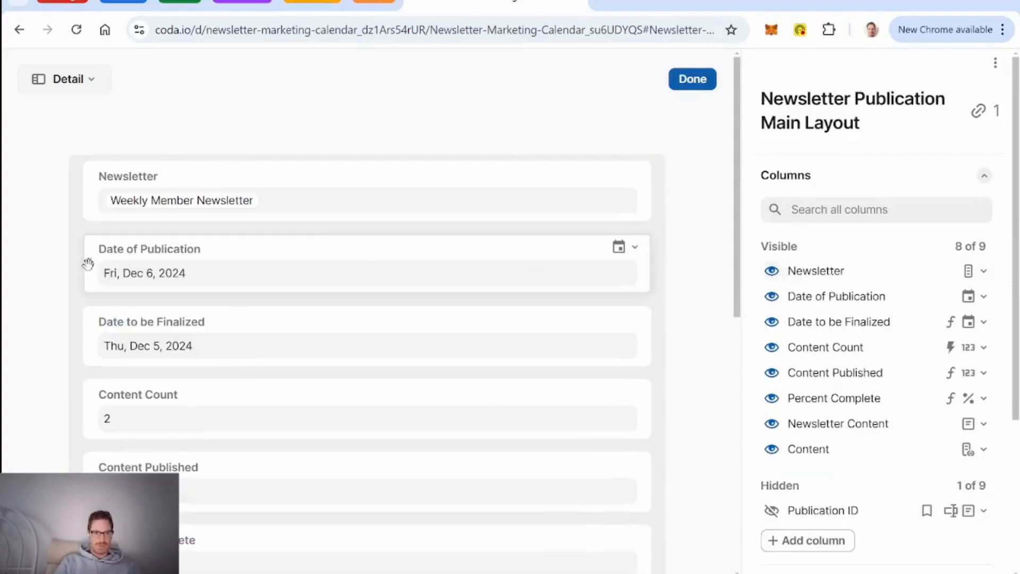
# Step: Place Date of Publication beside the Newsletter field at the top of the layout
pyautogui.moveTo(88, 266); pyautogui.dragTo(611, 192)
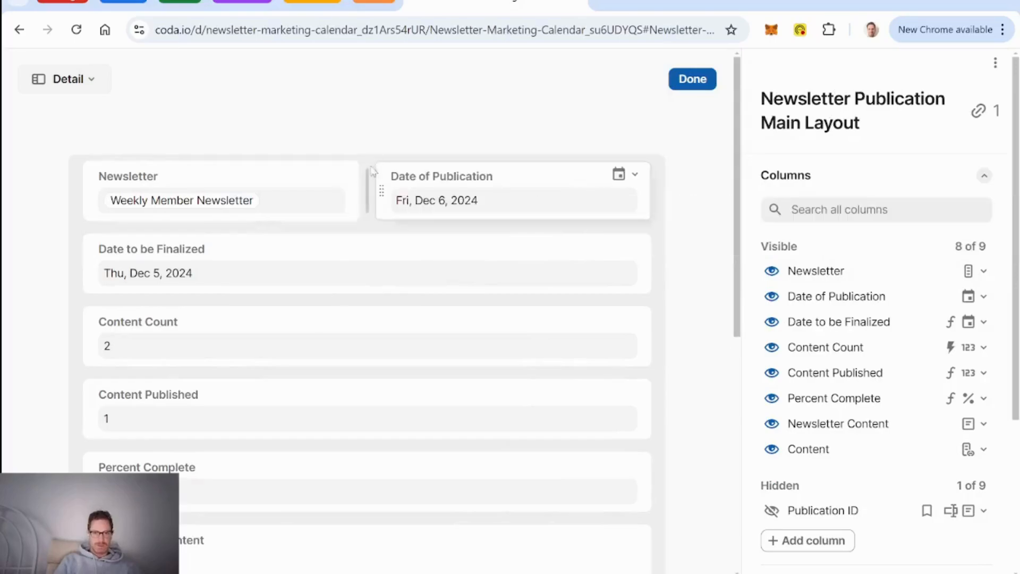
pyautogui.click(267, 183)
pyautogui.scroll(-10, 857, 448)
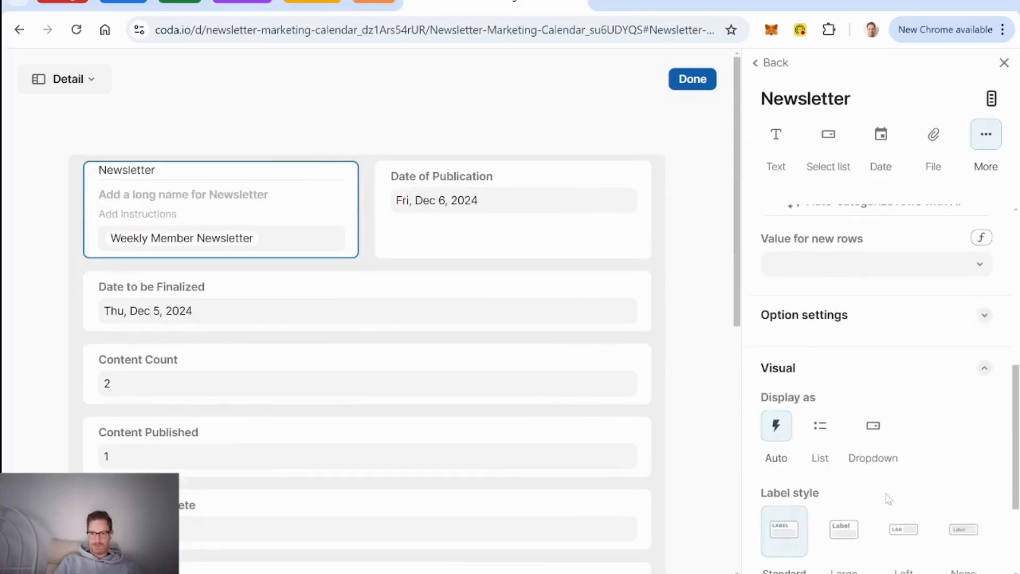
# Step: Give Newsletter and Date of Publication large labels and centred values
pyautogui.scroll(-3, 886, 497)
pyautogui.click(848, 386)
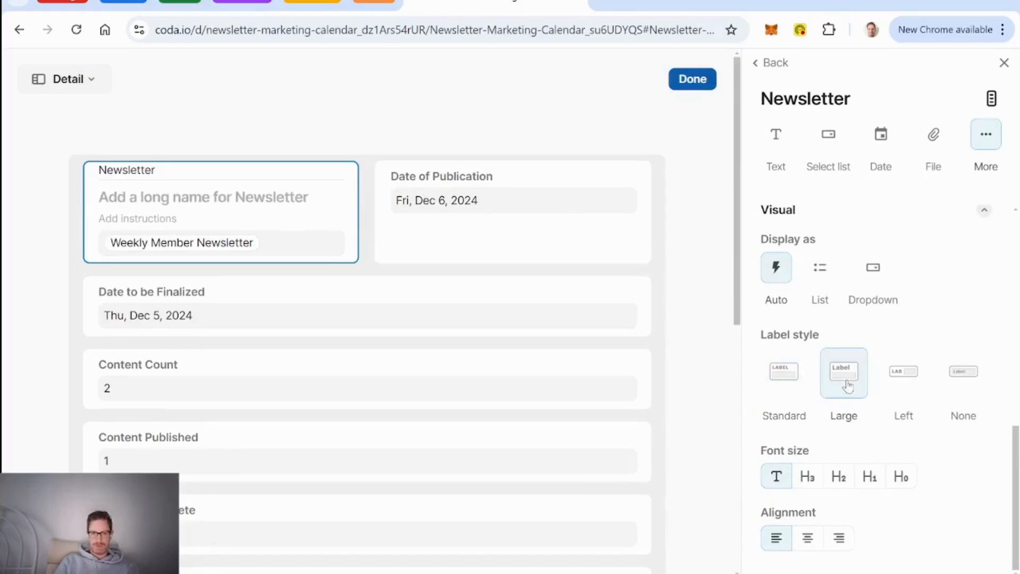
pyautogui.click(818, 536)
pyautogui.click(535, 186)
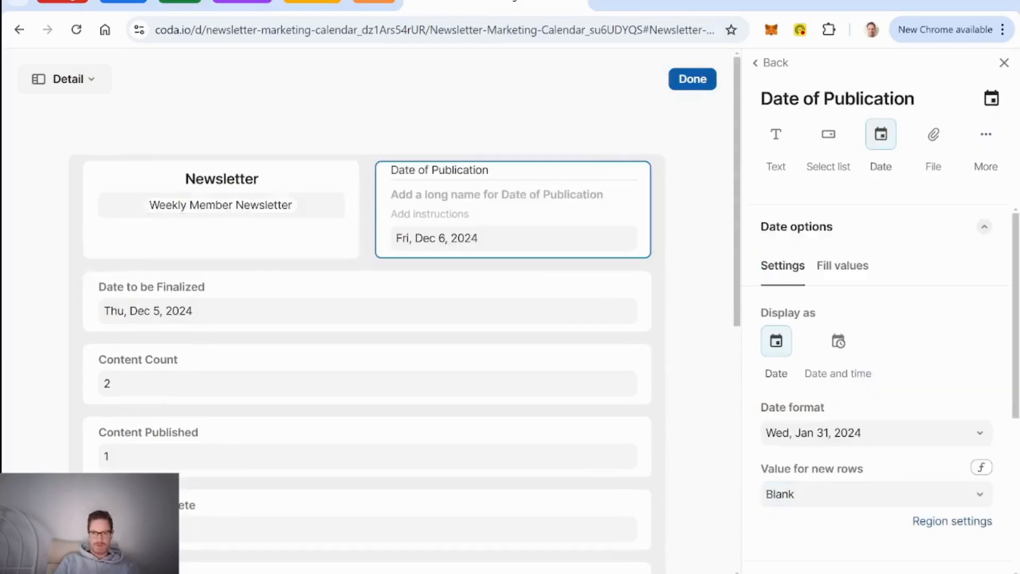
pyautogui.scroll(-5, 792, 352)
pyautogui.click(846, 374)
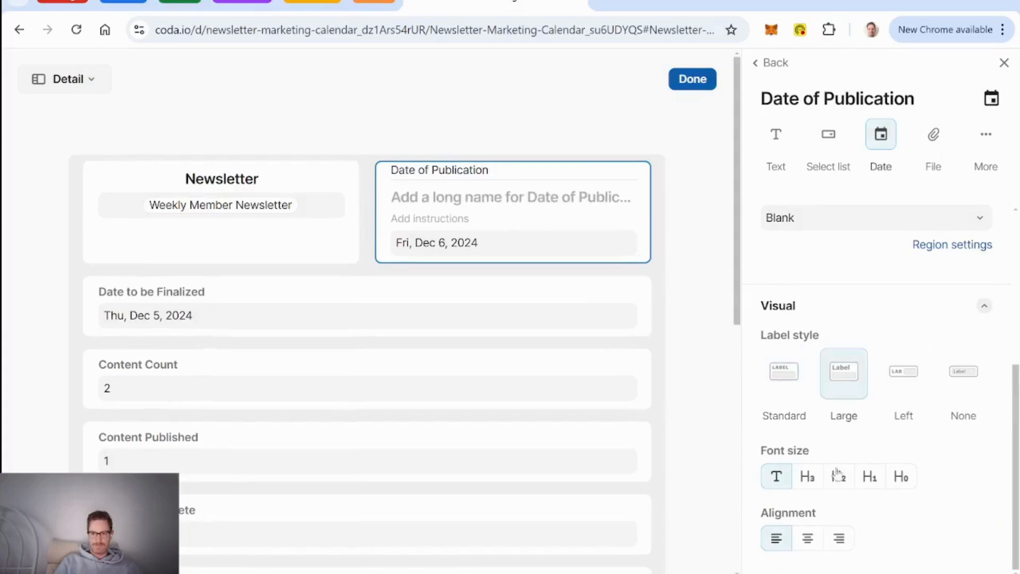
pyautogui.click(808, 538)
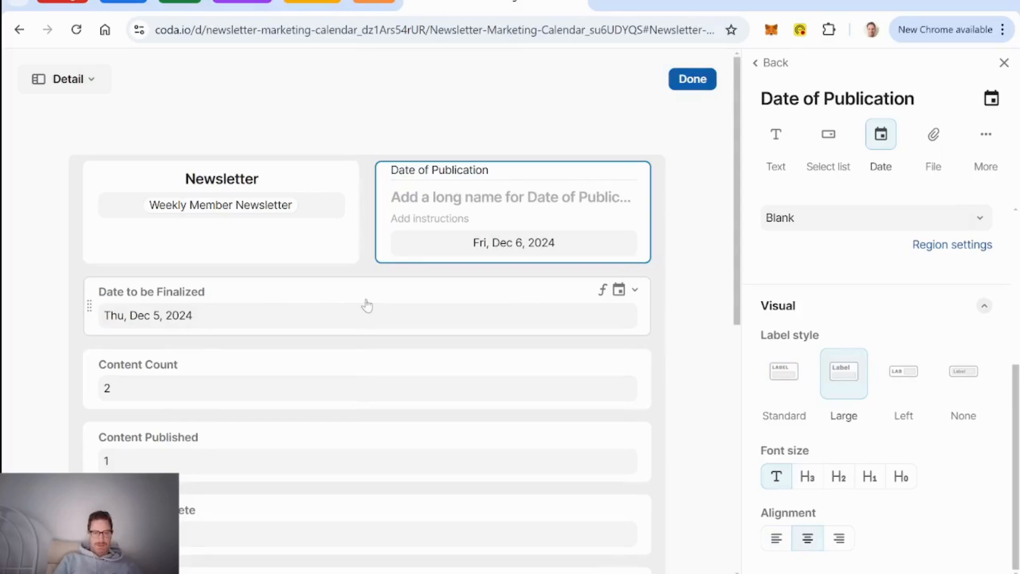
# Step: Move Content above Content Count and put Percent Complete beside Date to be Finalized
pyautogui.scroll(-4, 366, 304)
pyautogui.scroll(-3, 366, 304)
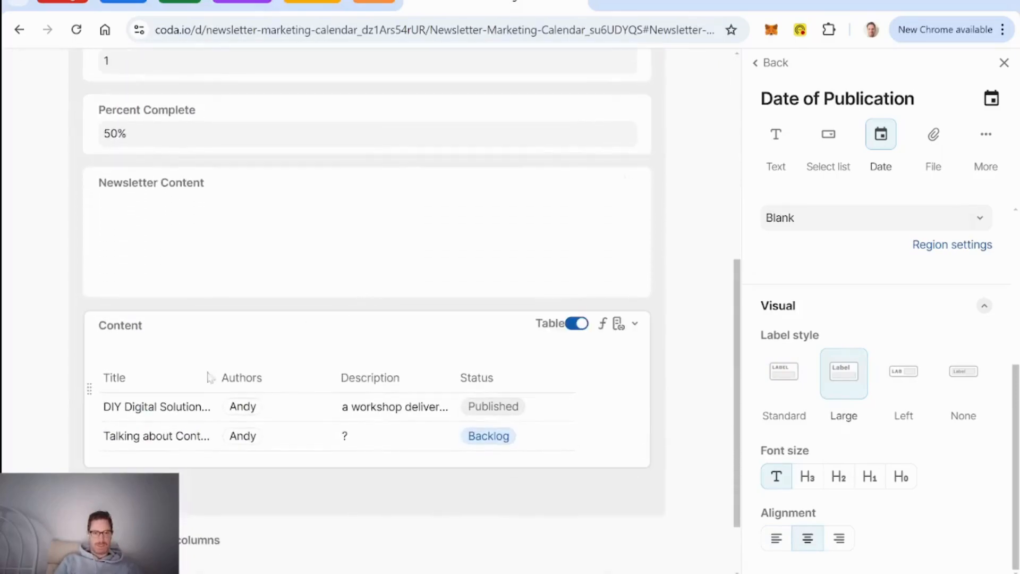
pyautogui.moveTo(90, 388); pyautogui.dragTo(161, 336)
pyautogui.scroll(-4, 212, 393)
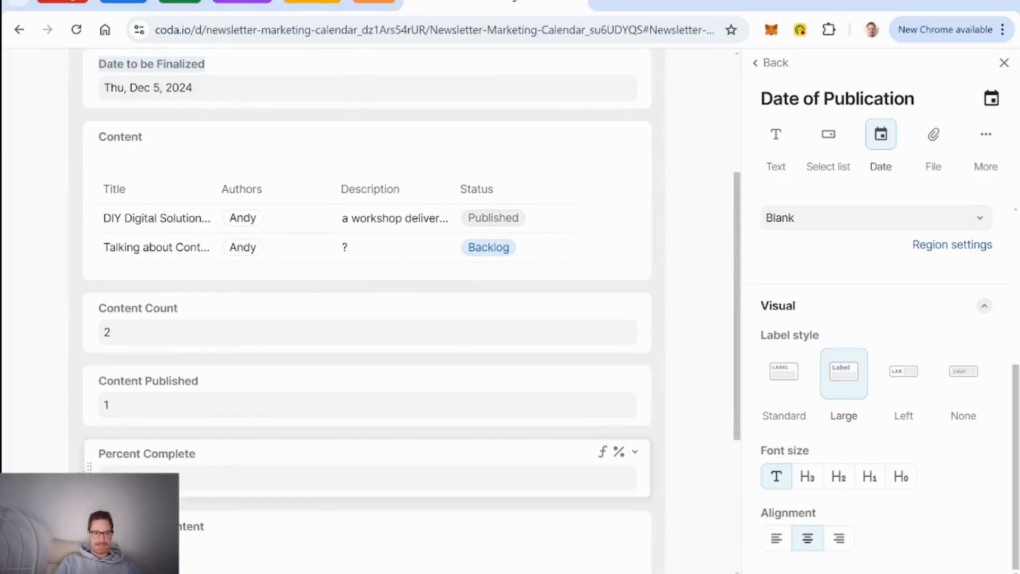
pyautogui.moveTo(90, 467); pyautogui.dragTo(413, 154)
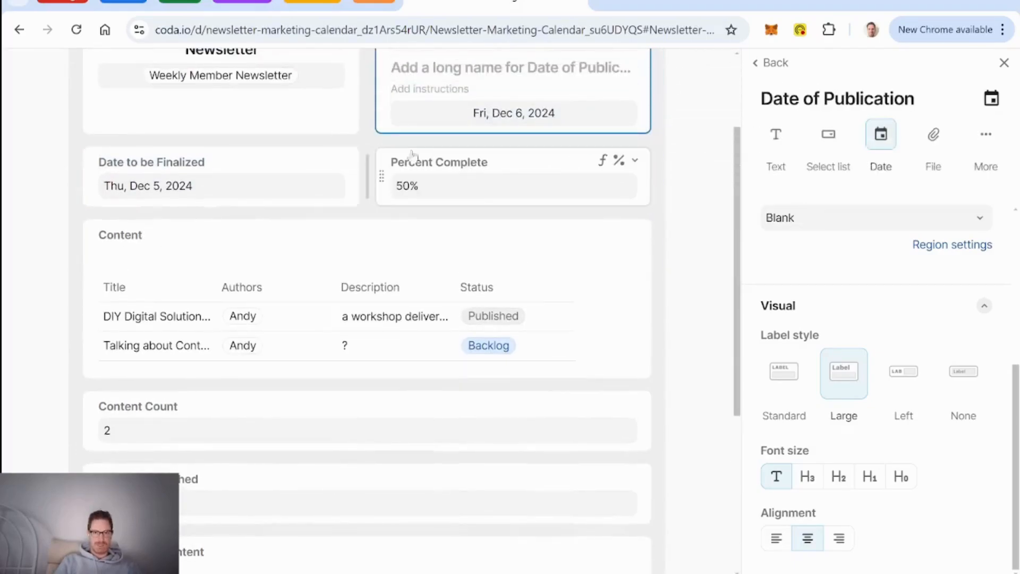
# Step: Centre the Date to be Finalized and Percent Complete values
pyautogui.click(247, 159)
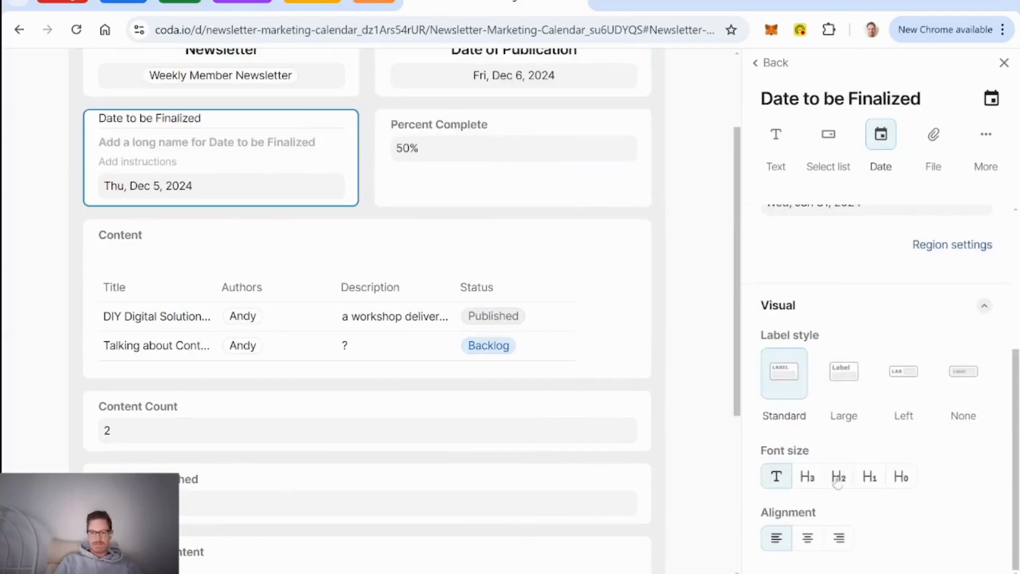
pyautogui.click(808, 537)
pyautogui.click(522, 134)
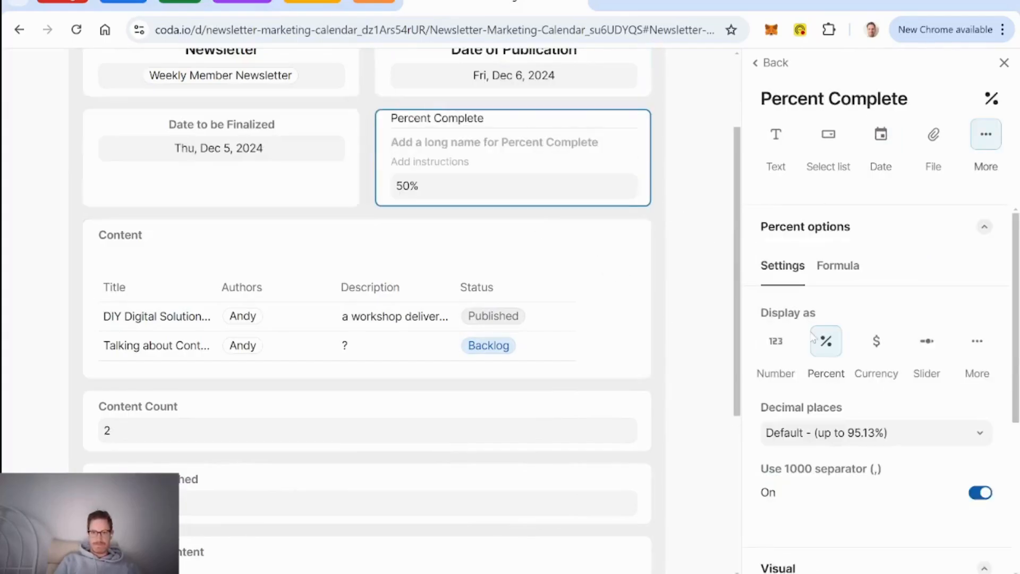
pyautogui.scroll(-5, 850, 372)
pyautogui.click(807, 538)
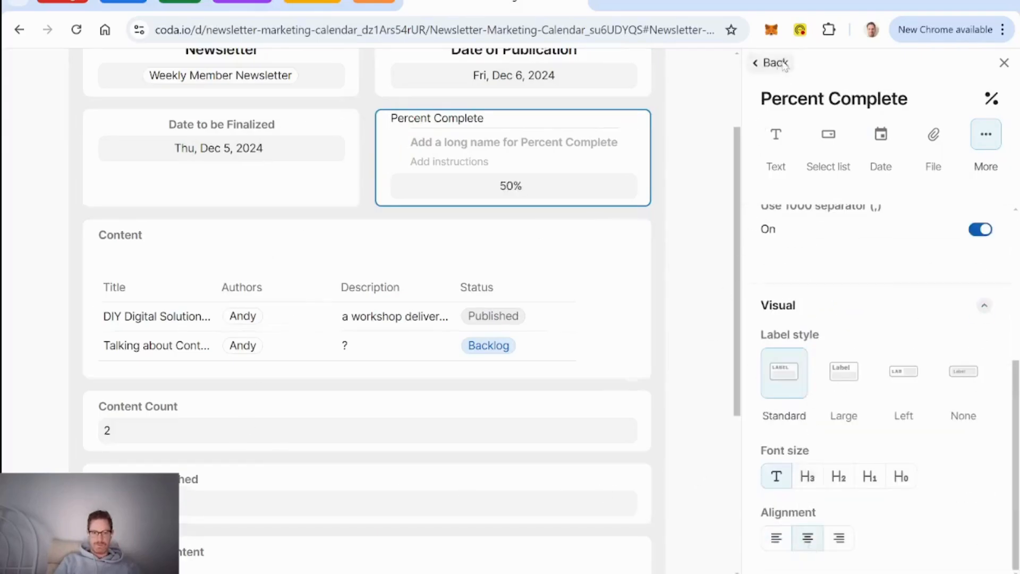
pyautogui.click(765, 63)
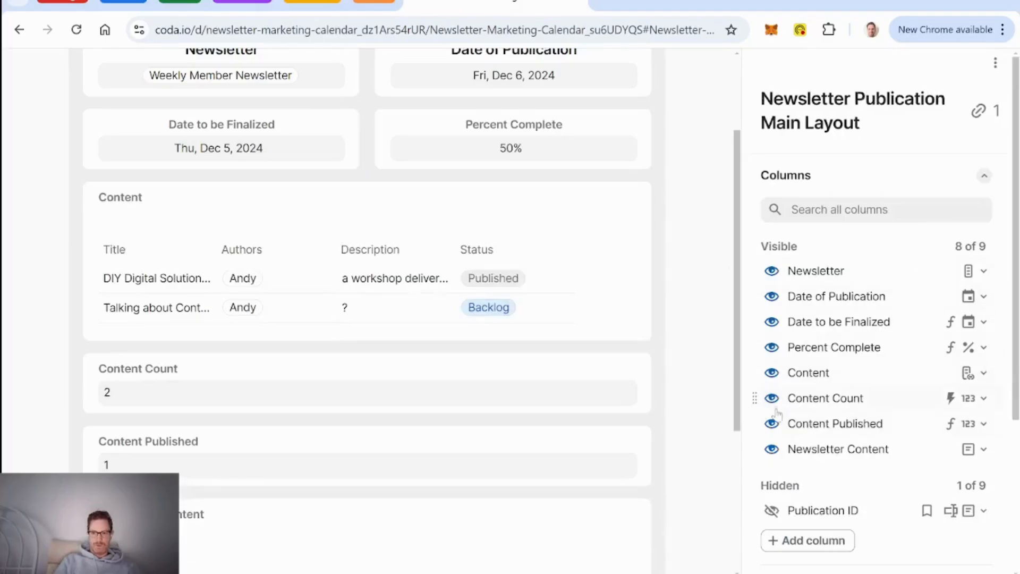
pyautogui.scroll(-1, 780, 408)
pyautogui.scroll(-3, 583, 423)
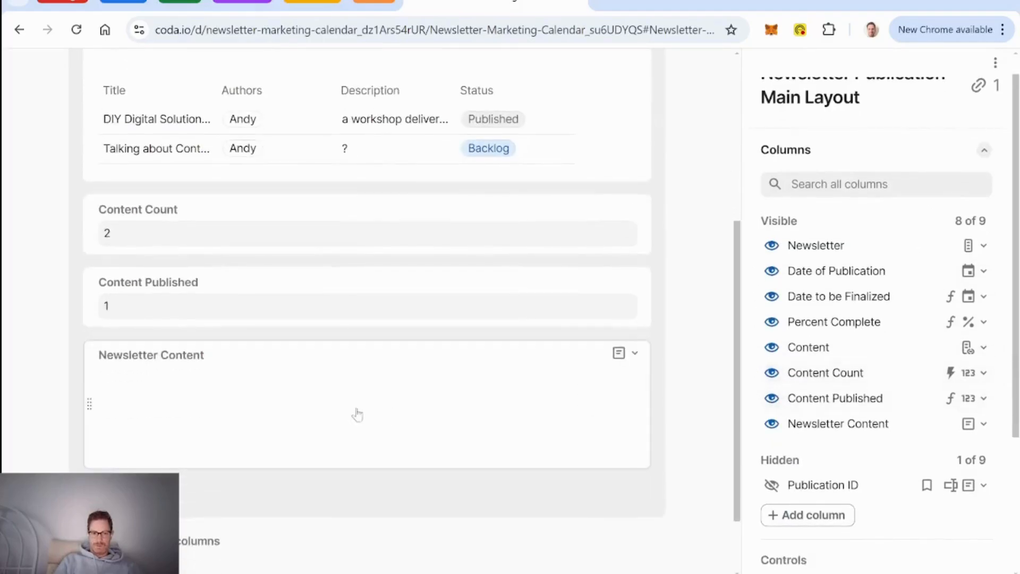
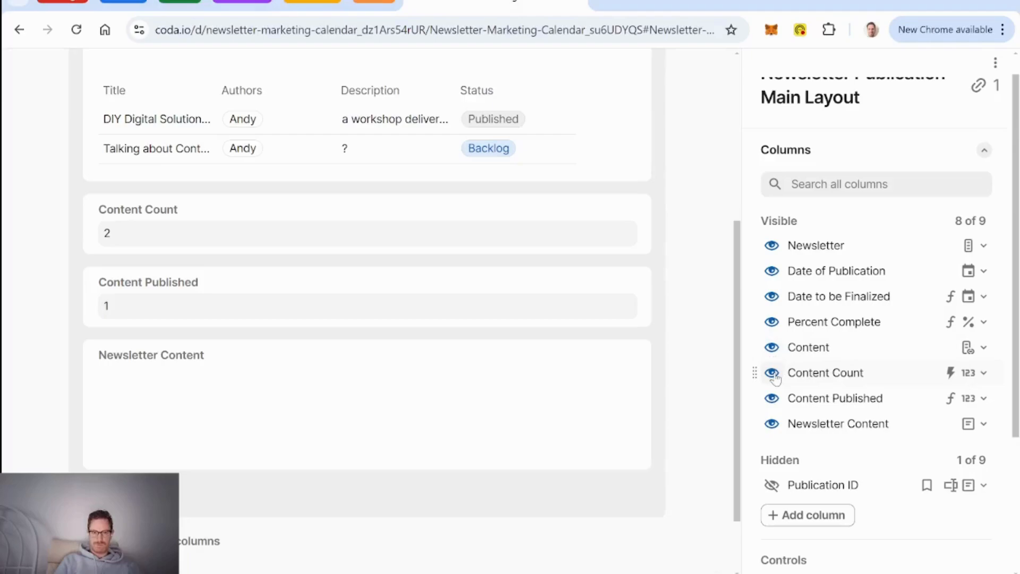
# Step: Hide Content Count and Content Published from the Main Layout and turn off the hidden-column link
pyautogui.click(772, 373)
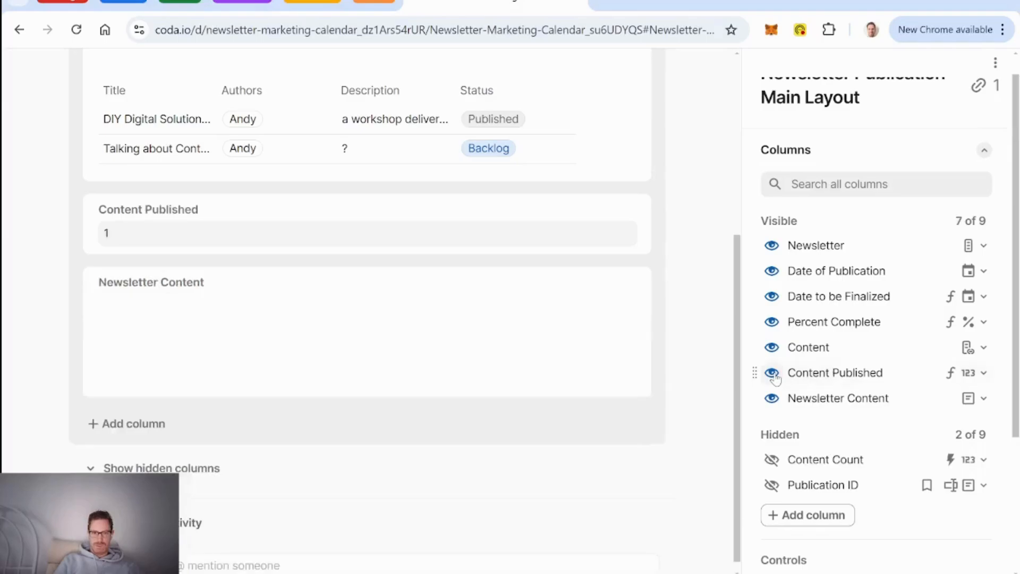
pyautogui.click(773, 373)
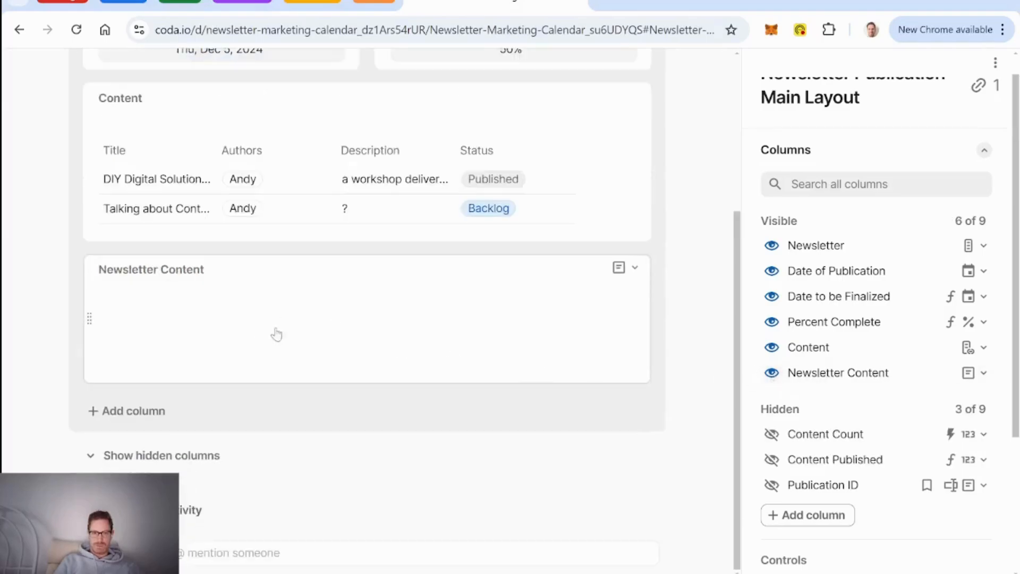
pyautogui.scroll(2, 279, 335)
pyautogui.scroll(-1, 285, 335)
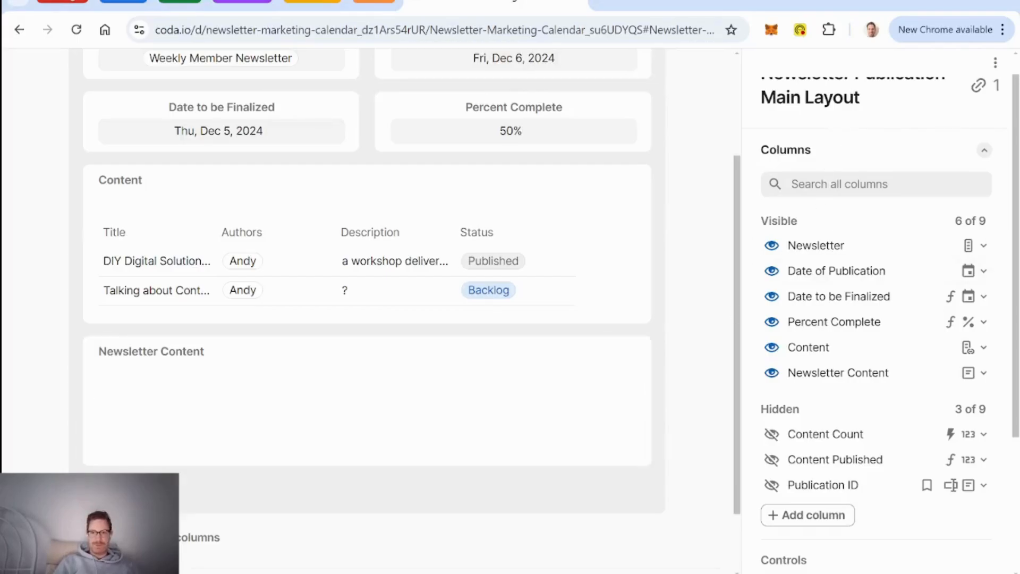
pyautogui.scroll(1, 831, 235)
pyautogui.scroll(3, 713, 288)
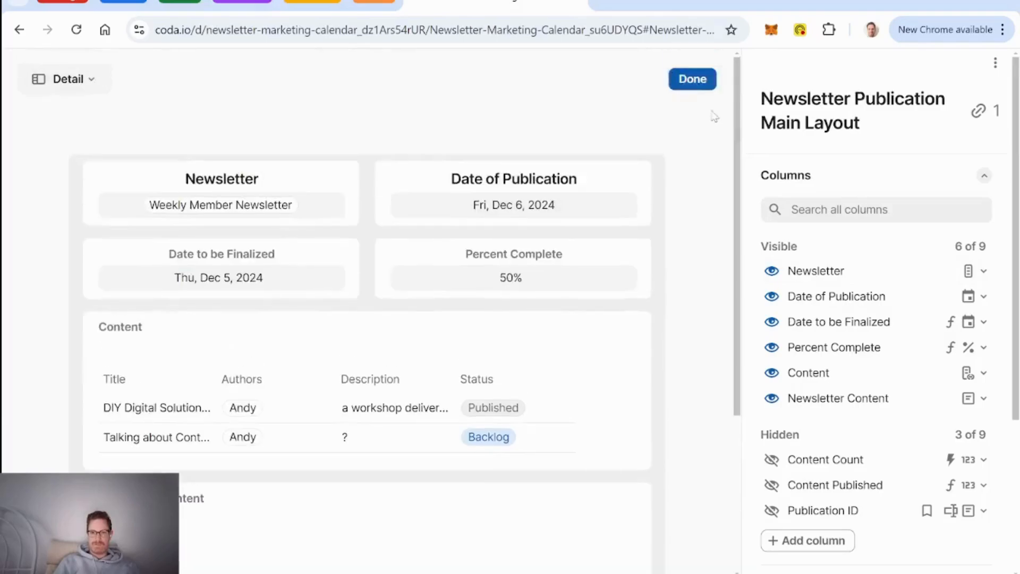
pyautogui.scroll(-4, 884, 155)
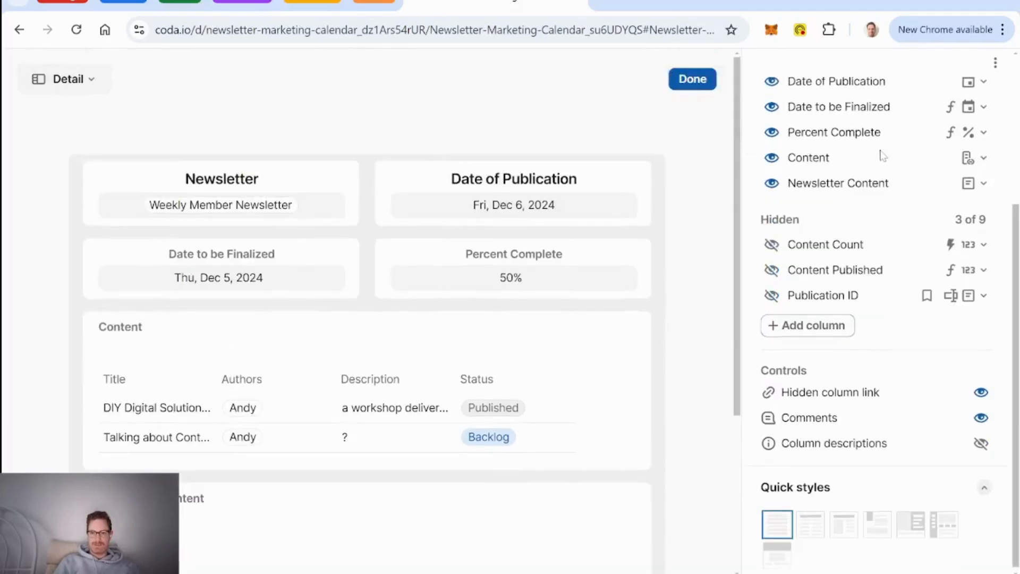
pyautogui.click(981, 392)
# Step: Finish the detail layout and make the Content table's Title column wrap text
pyautogui.click(692, 80)
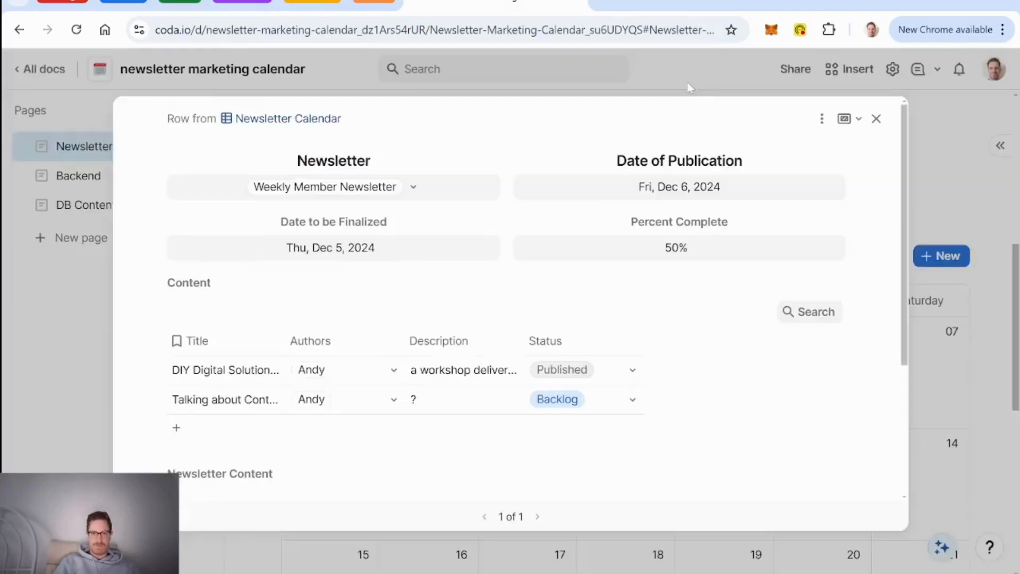
pyautogui.rightClick(218, 343)
pyautogui.scroll(-3, 298, 479)
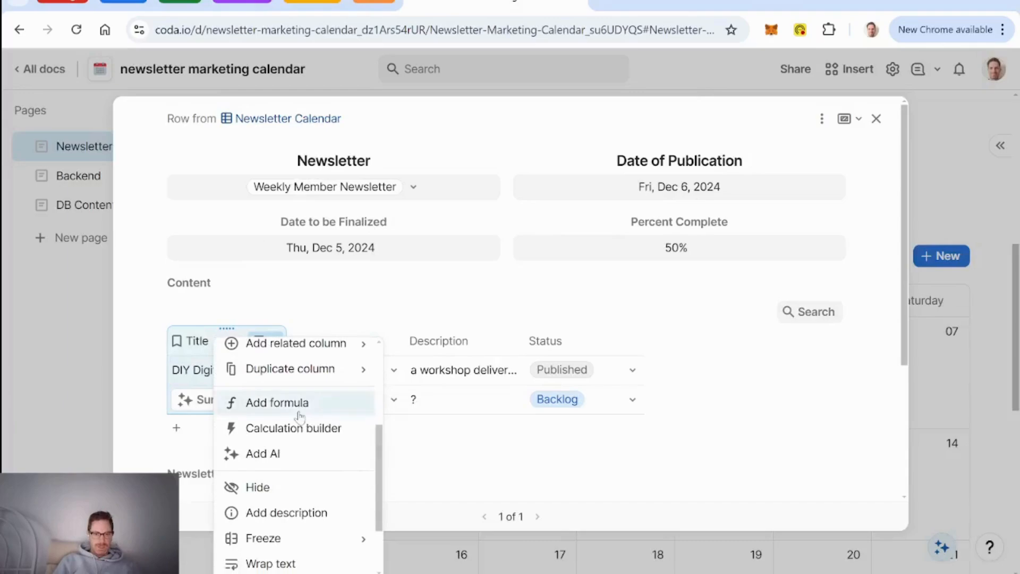
pyautogui.click(296, 563)
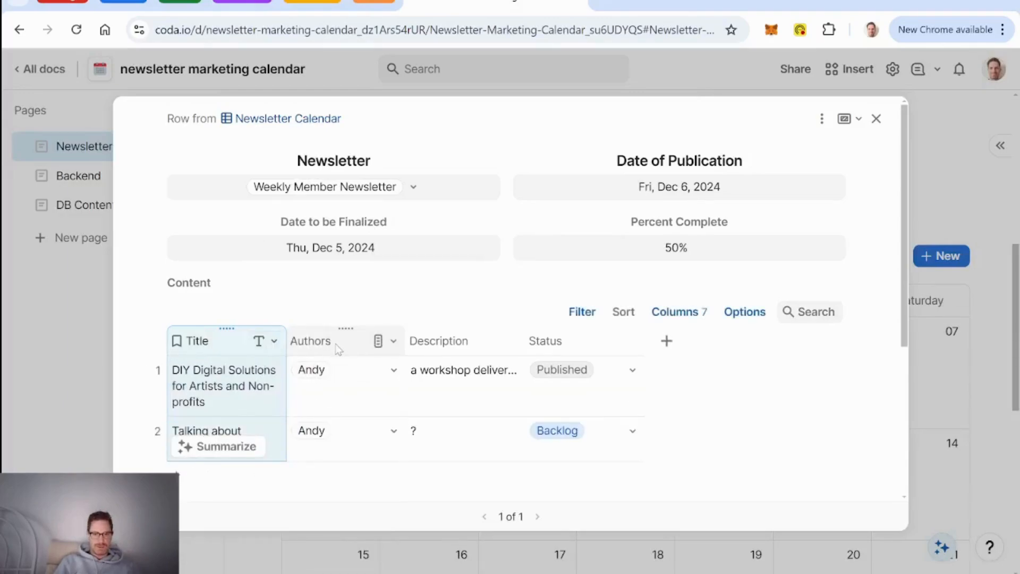
# Step: Show See Details as the first column, hide Description, and move Authors to the end
pyautogui.click(685, 314)
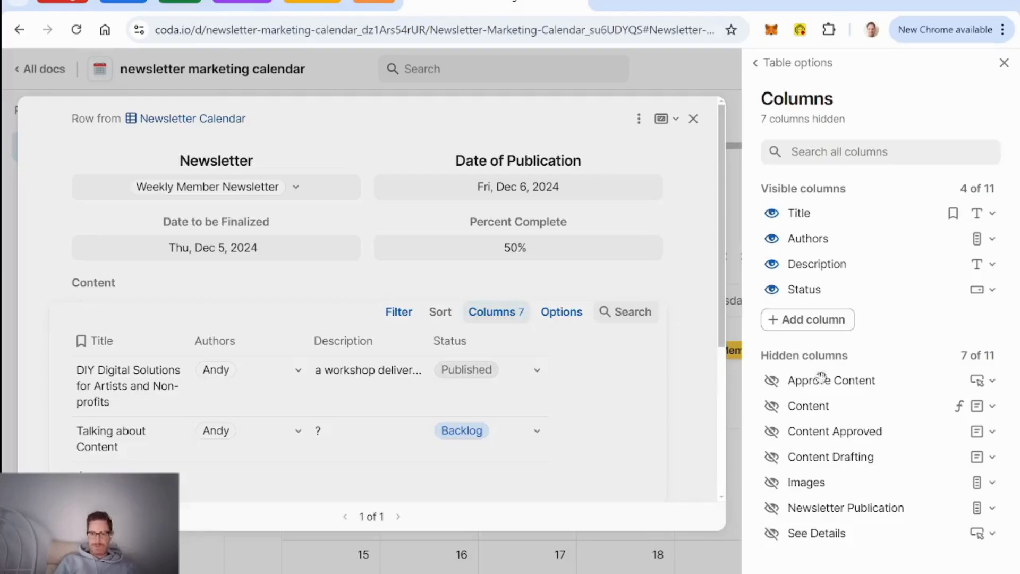
pyautogui.click(773, 534)
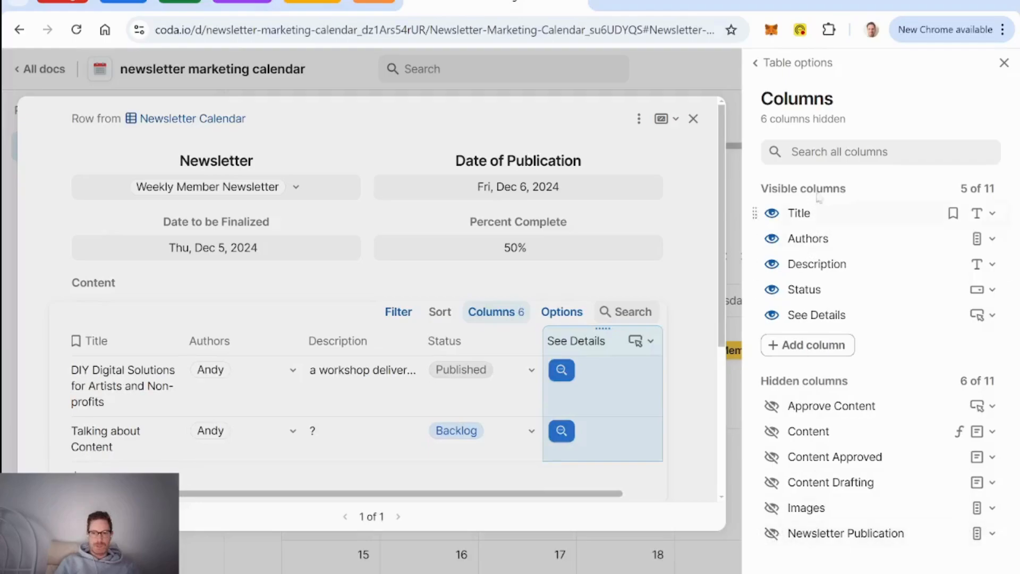
pyautogui.click(772, 240)
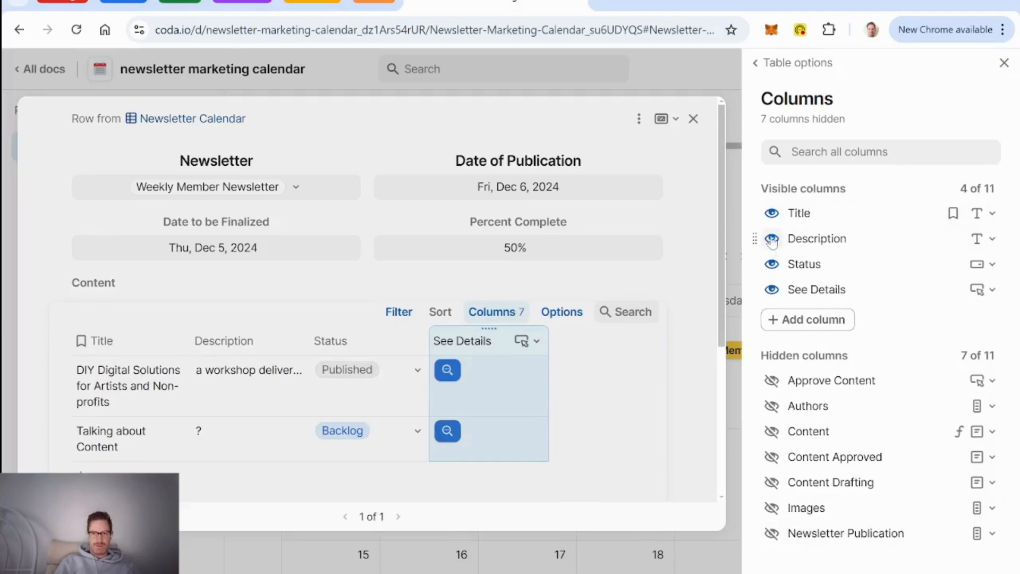
pyautogui.click(773, 240)
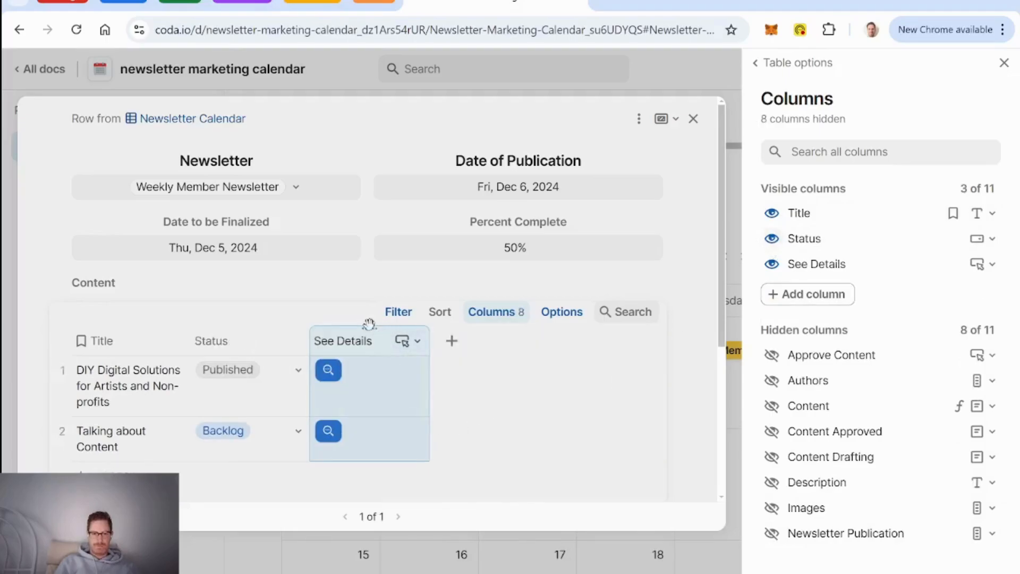
pyautogui.click(773, 381)
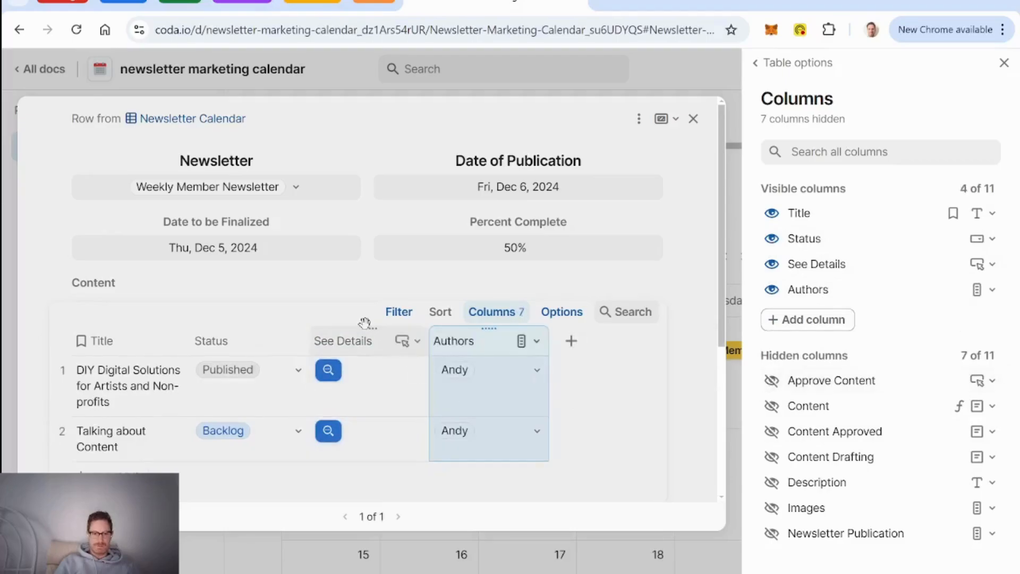
pyautogui.moveTo(366, 327); pyautogui.dragTo(120, 341)
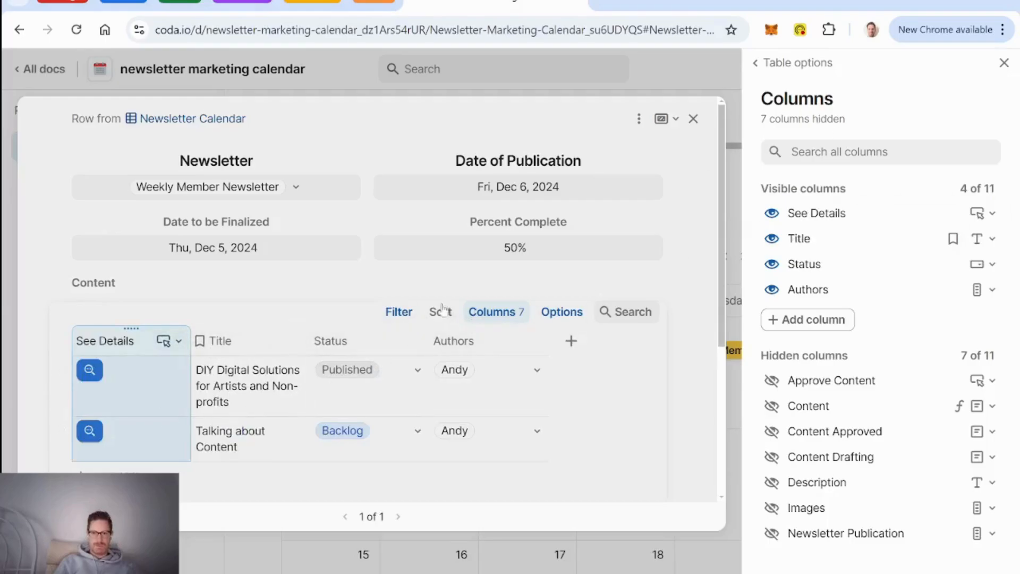
# Step: Group the Content table's rows by Status along the left
pyautogui.click(403, 341)
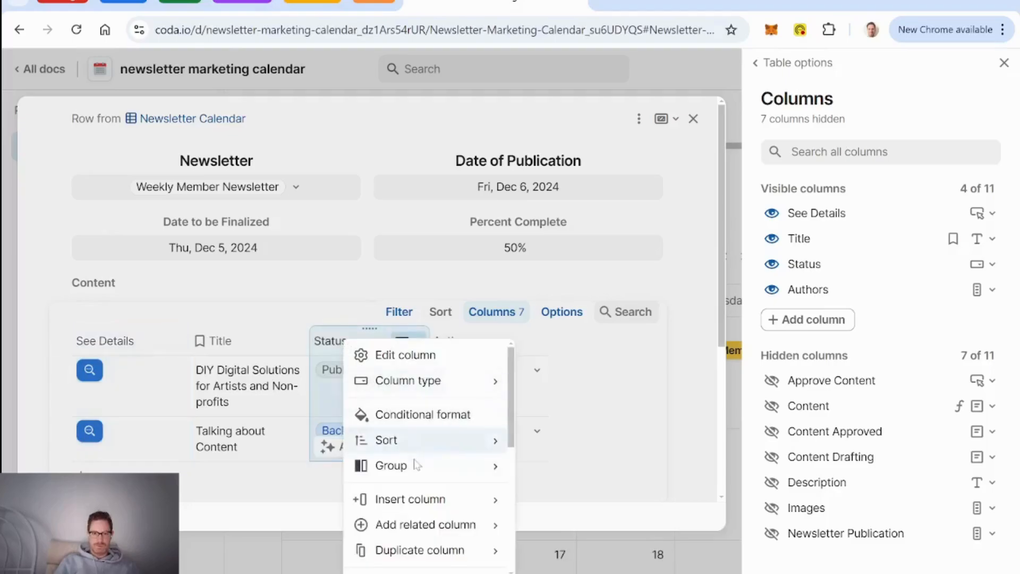
pyautogui.moveTo(417, 466)
pyautogui.click(627, 469)
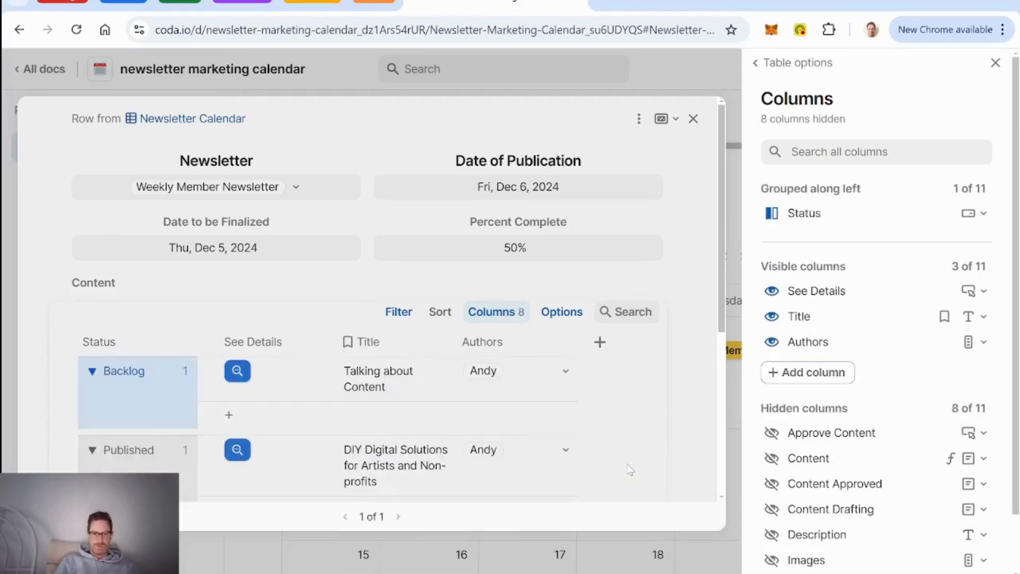
pyautogui.scroll(-3, 260, 378)
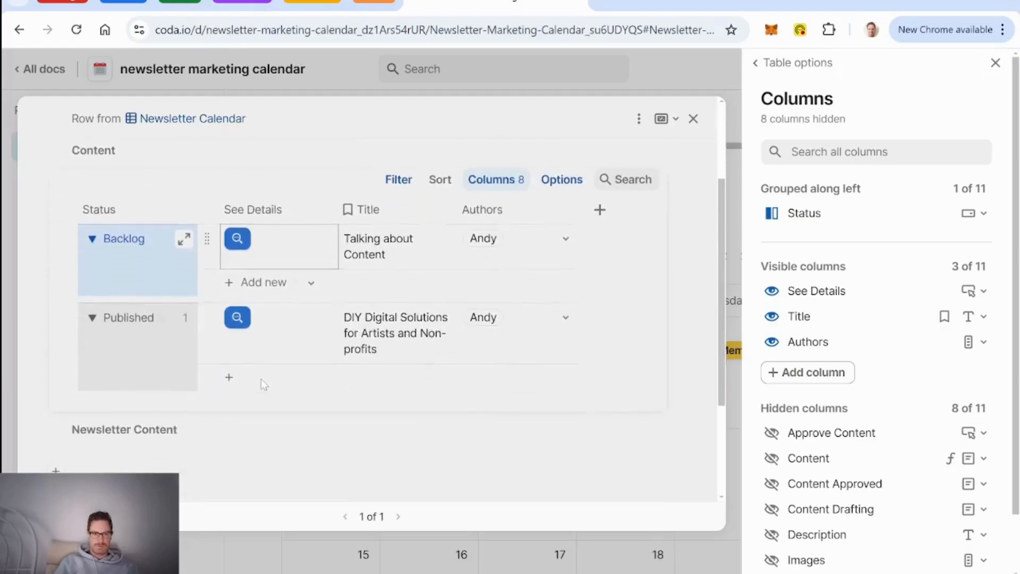
pyautogui.scroll(1, 261, 378)
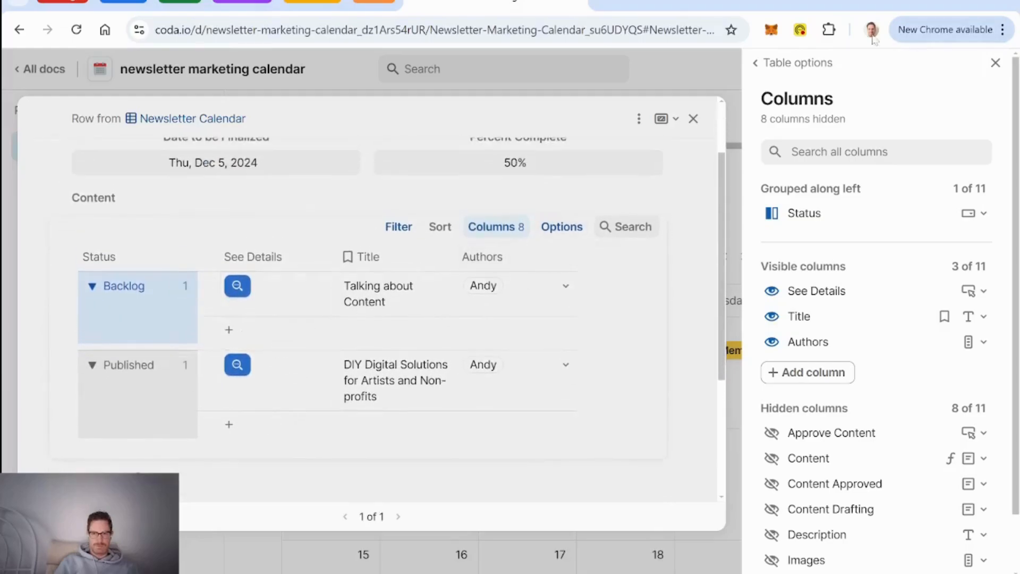
pyautogui.click(820, 62)
# Step: Turn off the table's New row and New column buttons
pyautogui.click(851, 183)
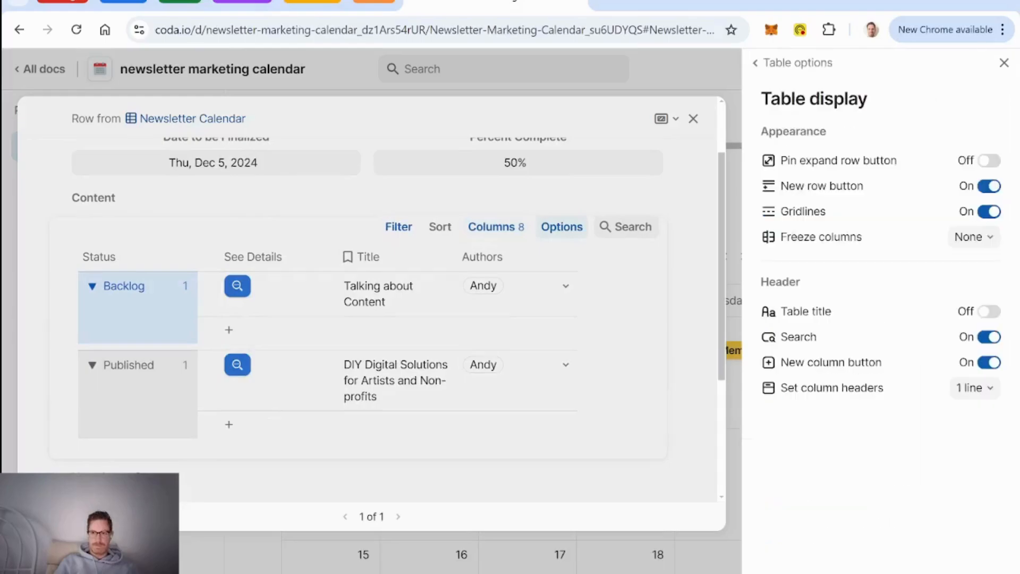
pyautogui.click(989, 187)
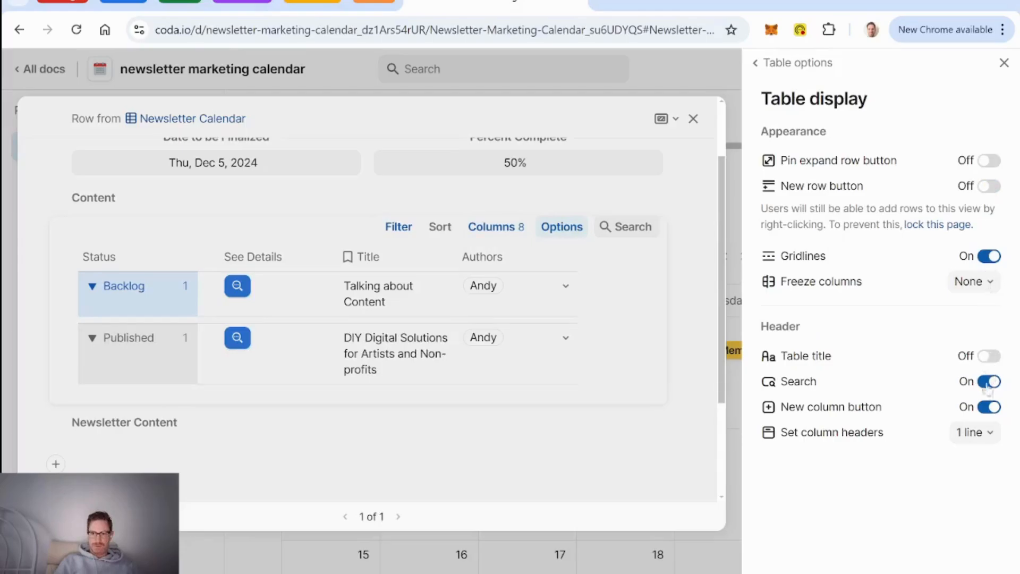
pyautogui.click(991, 408)
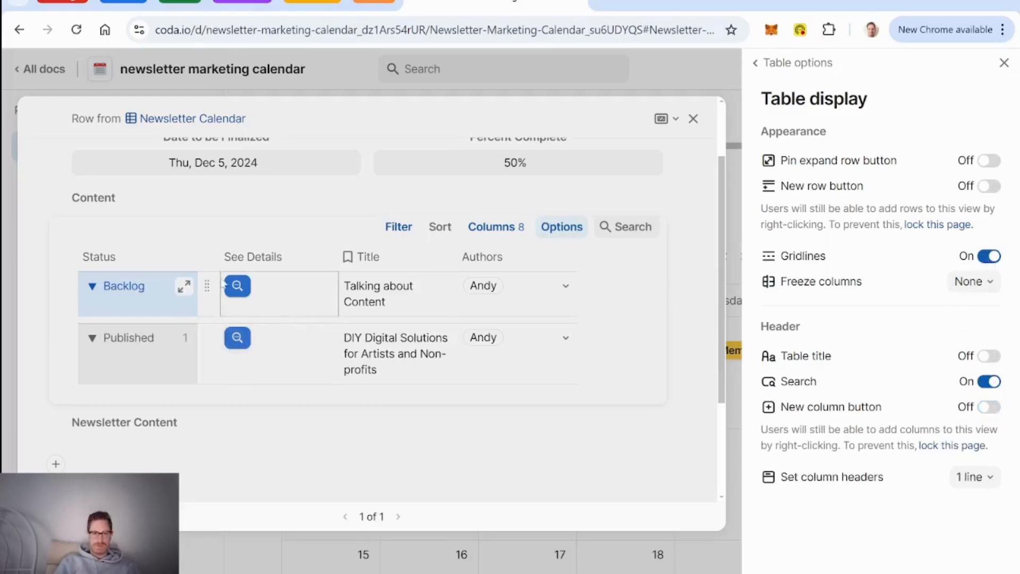
# Step: Hide the row counts on the Status groups and close the table options
pyautogui.click(175, 256)
pyautogui.moveTo(235, 394)
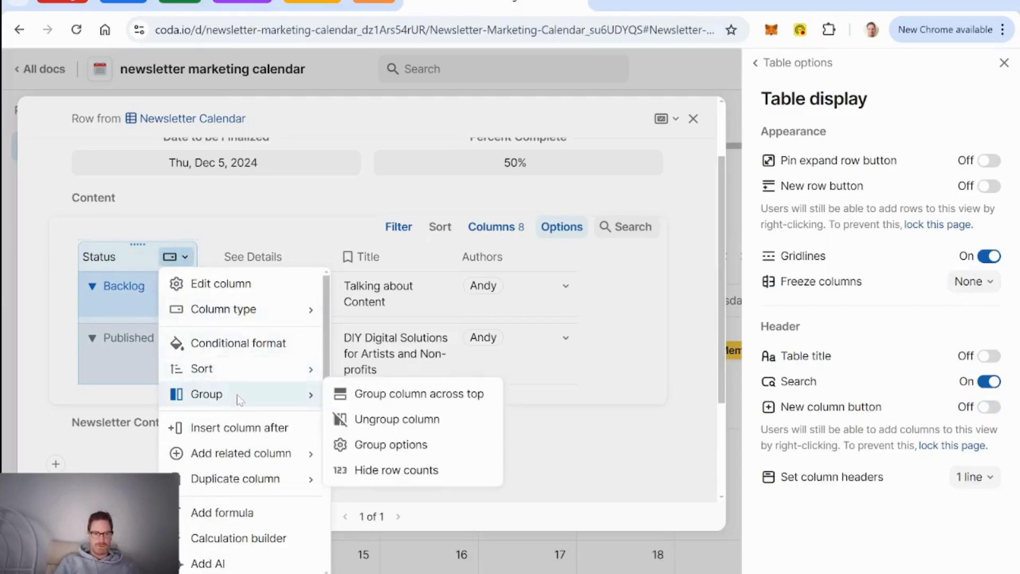
pyautogui.click(422, 467)
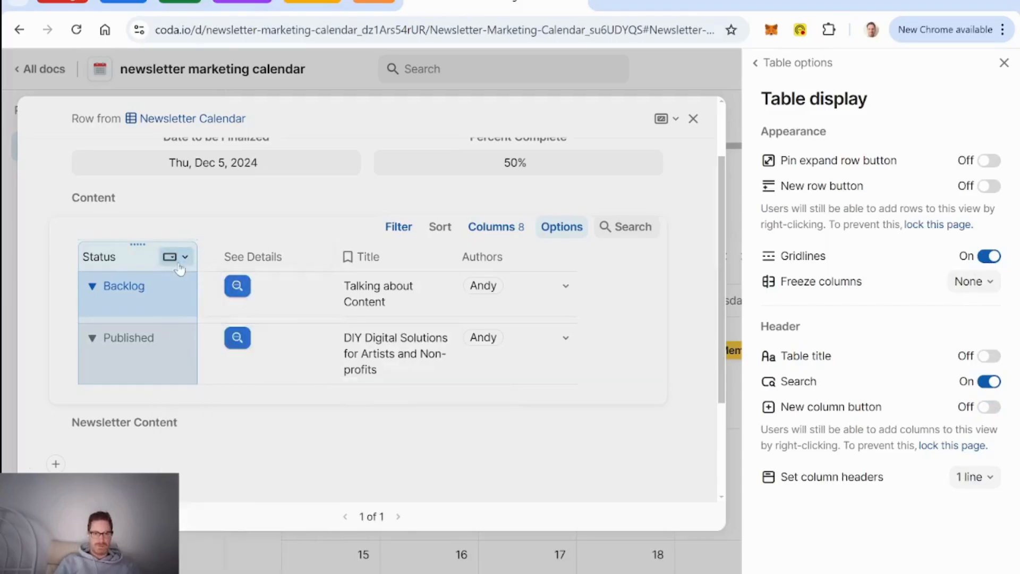
pyautogui.click(795, 64)
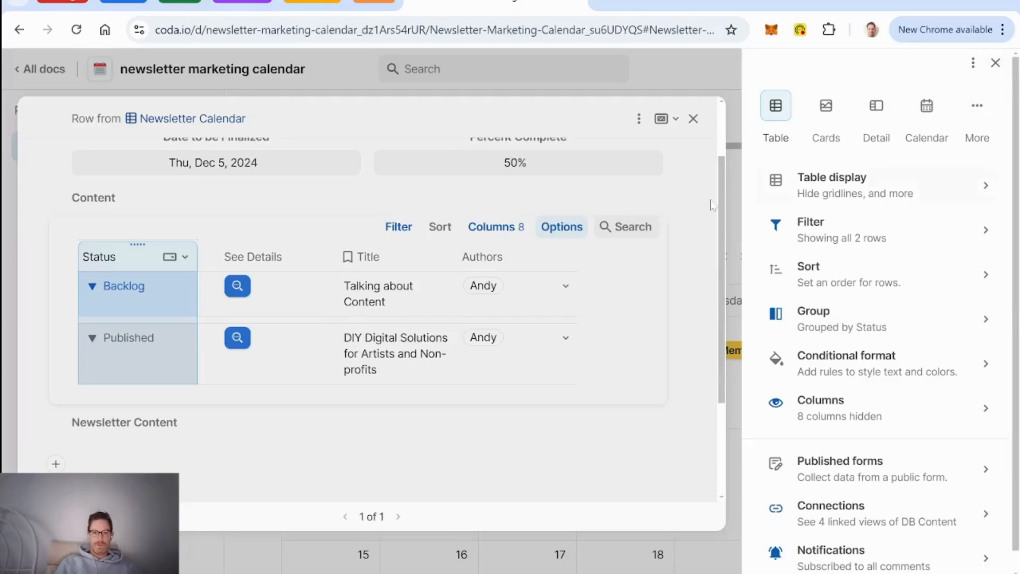
pyautogui.click(993, 62)
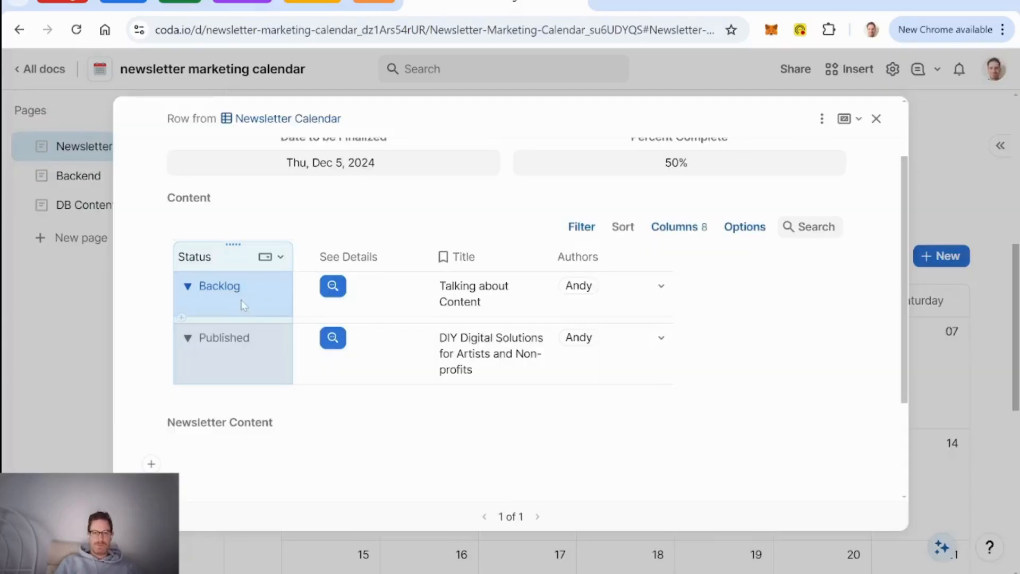
# Step: Set the Talking about Content piece's status to Reviewing
pyautogui.click(333, 287)
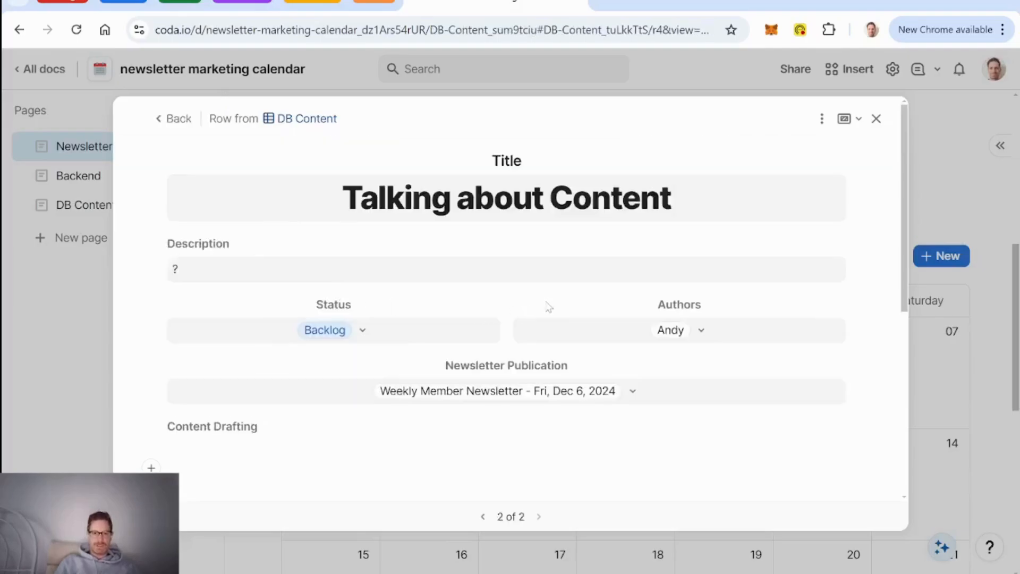
pyautogui.scroll(-2, 548, 309)
pyautogui.scroll(1, 549, 309)
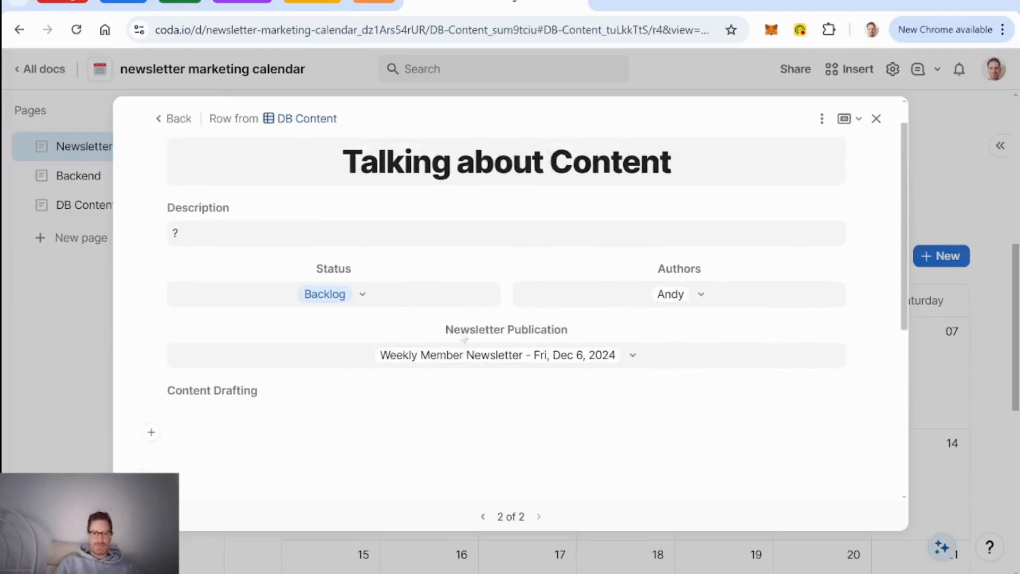
pyautogui.click(362, 295)
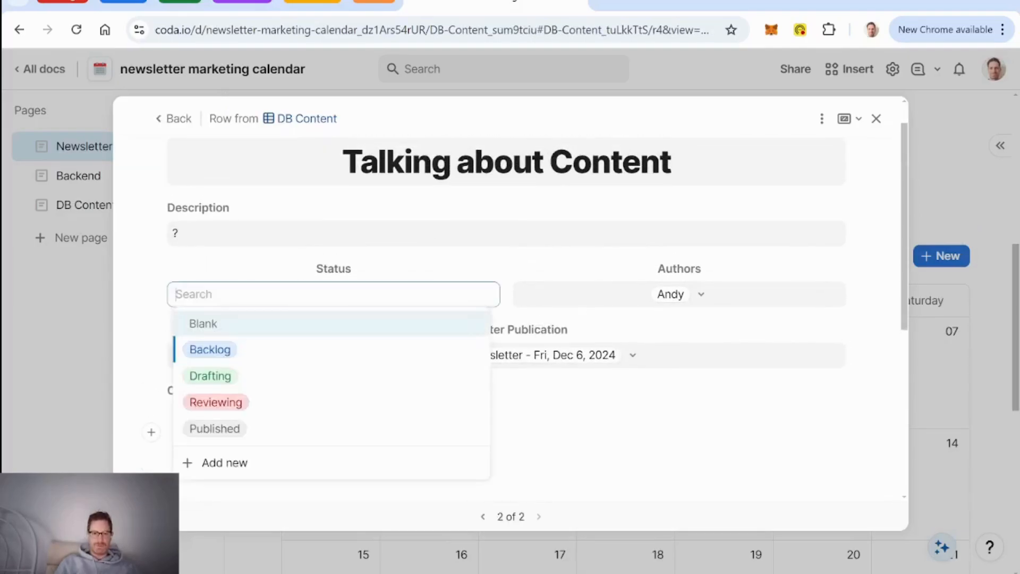
pyautogui.click(269, 405)
pyautogui.scroll(-5, 572, 375)
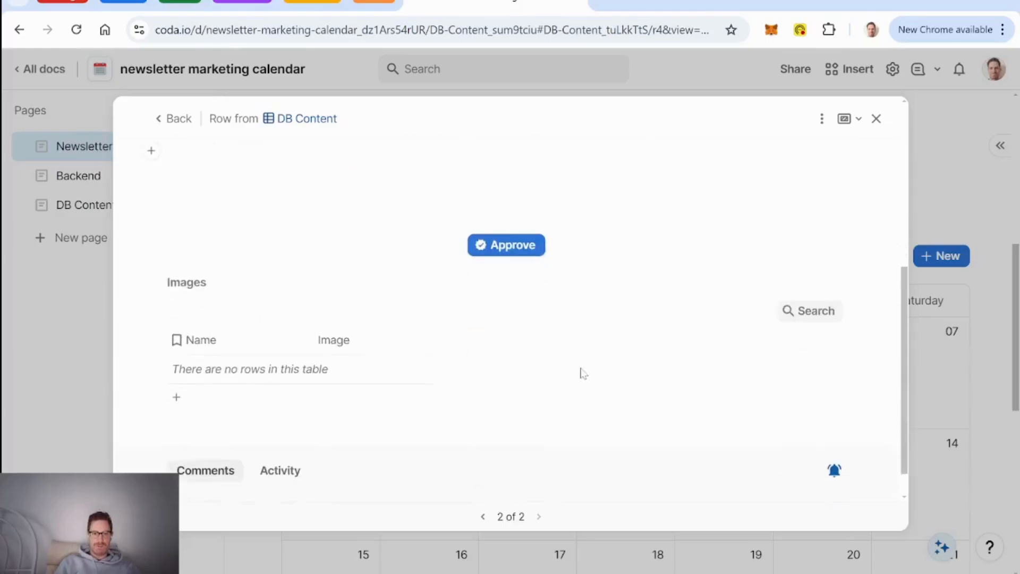
pyautogui.click(514, 248)
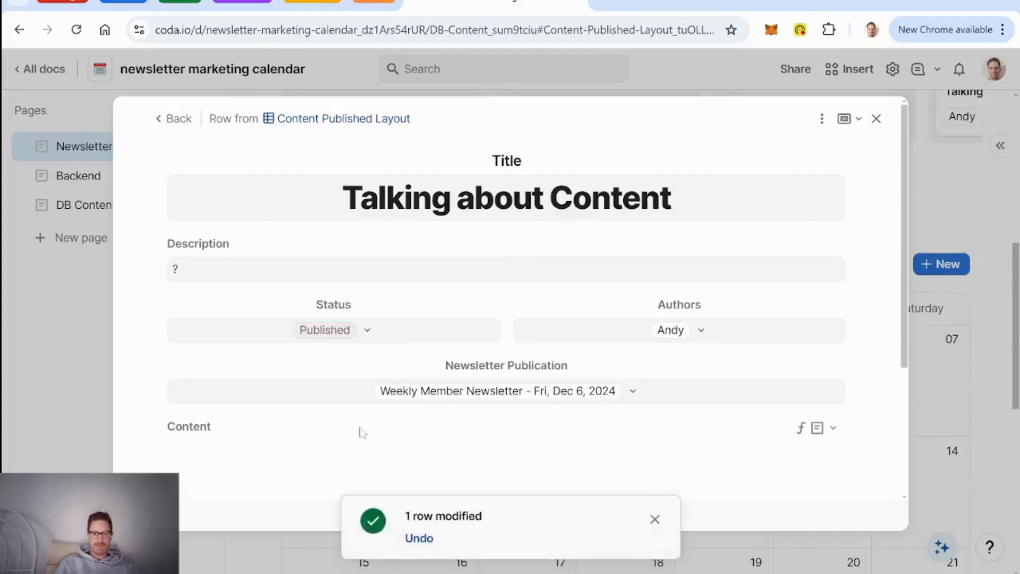
pyautogui.click(365, 332)
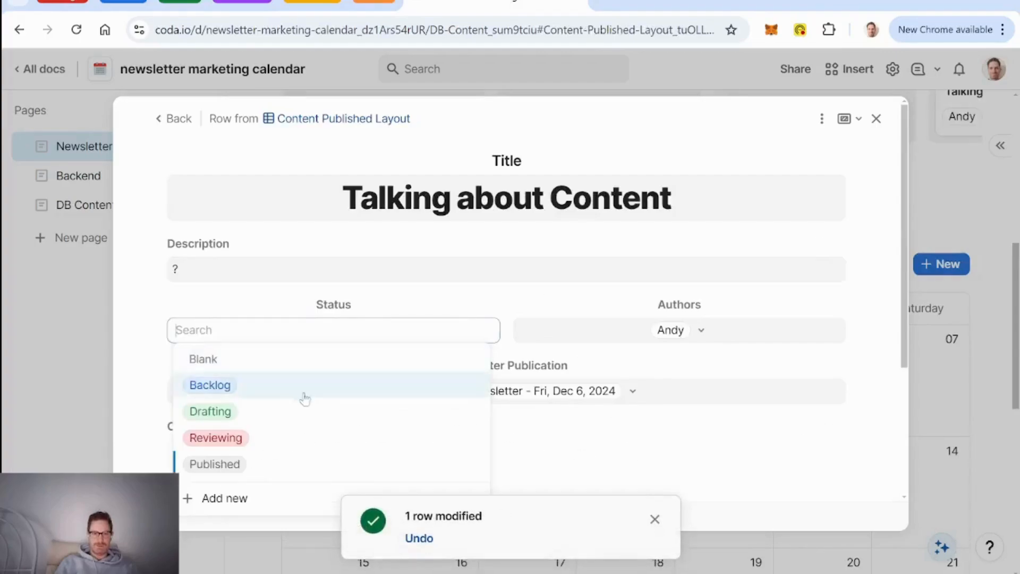
pyautogui.click(287, 444)
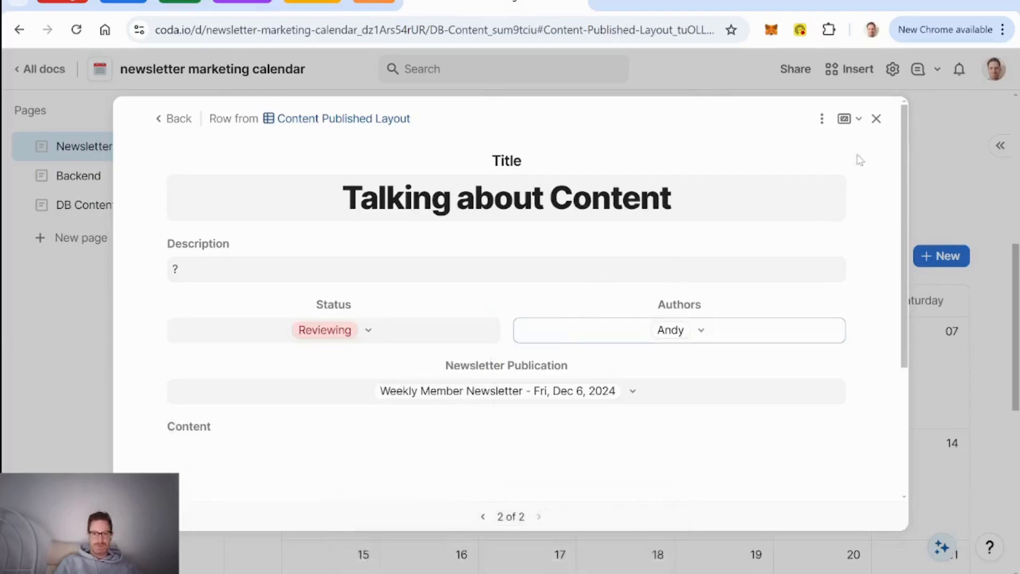
pyautogui.click(877, 119)
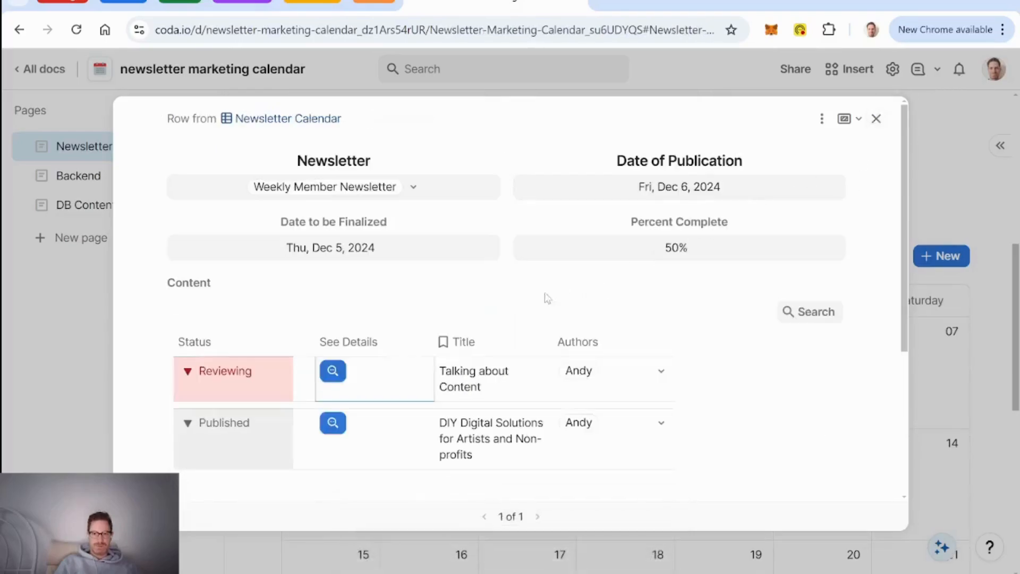
pyautogui.click(332, 371)
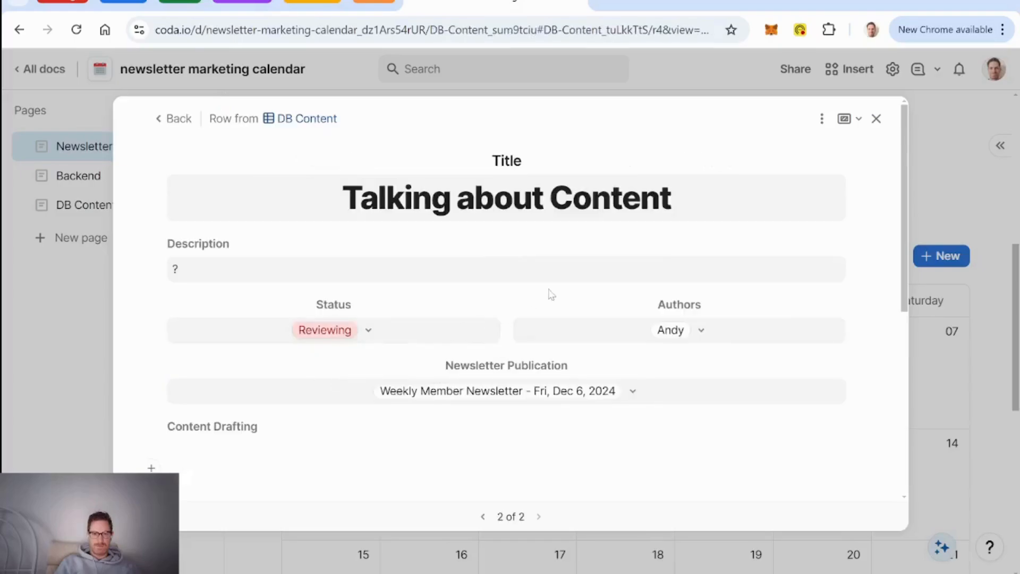
pyautogui.scroll(-6, 551, 294)
pyautogui.scroll(2, 551, 294)
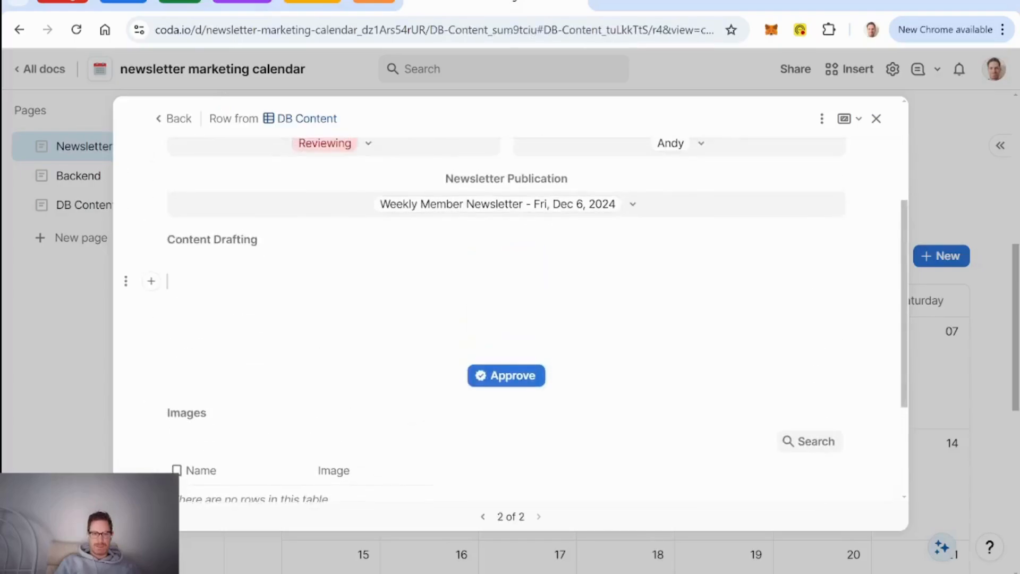
pyautogui.write('hey h')
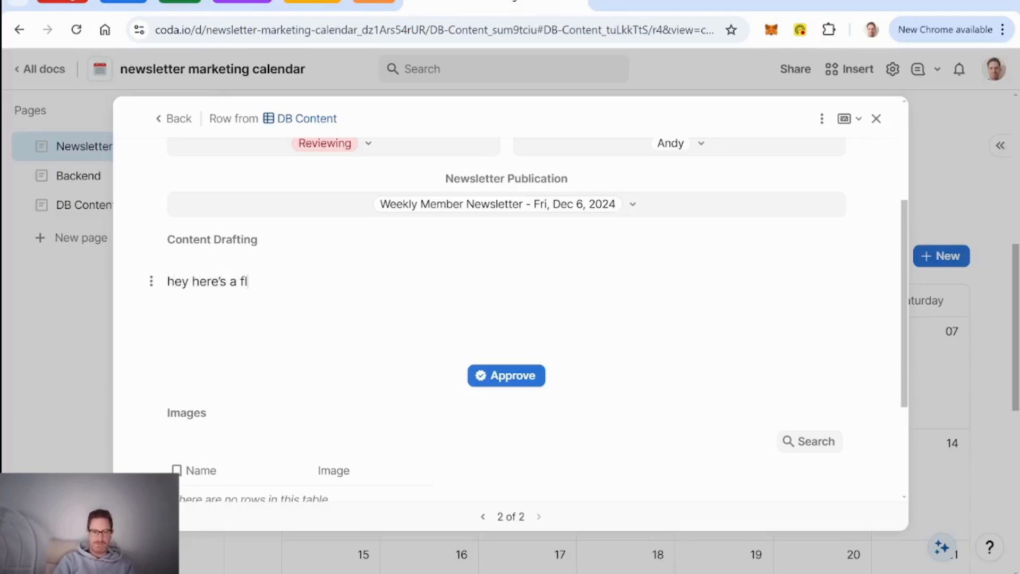
pyautogui.write("ere's a felted ship:")
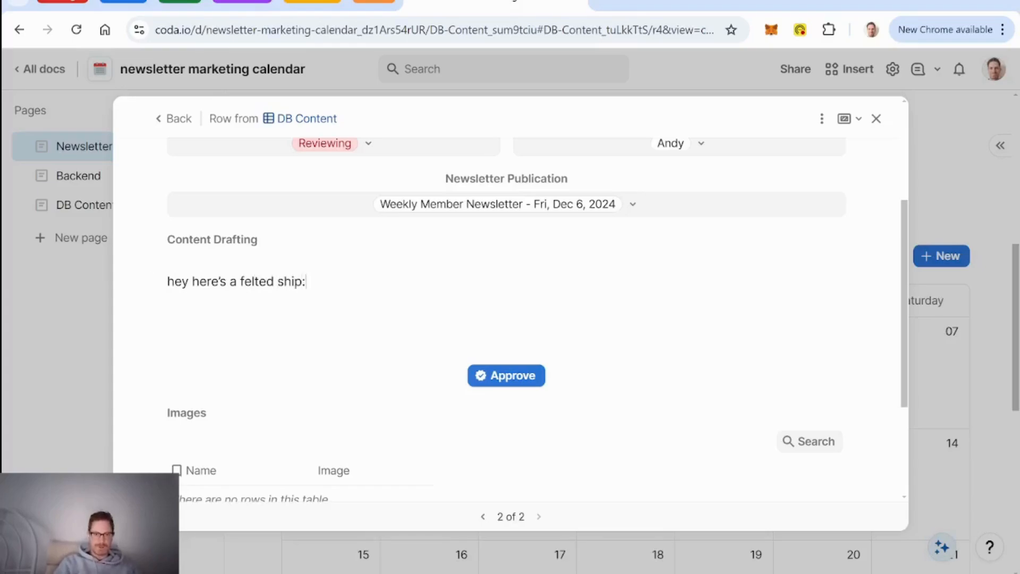
pyautogui.write('@')
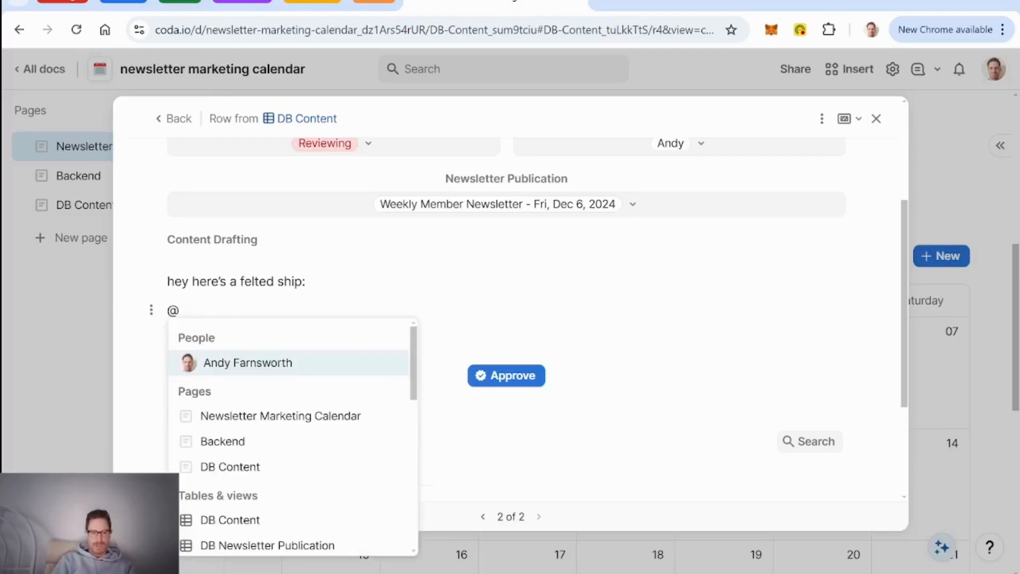
pyautogui.press('BackSpace')
pyautogui.press('=')
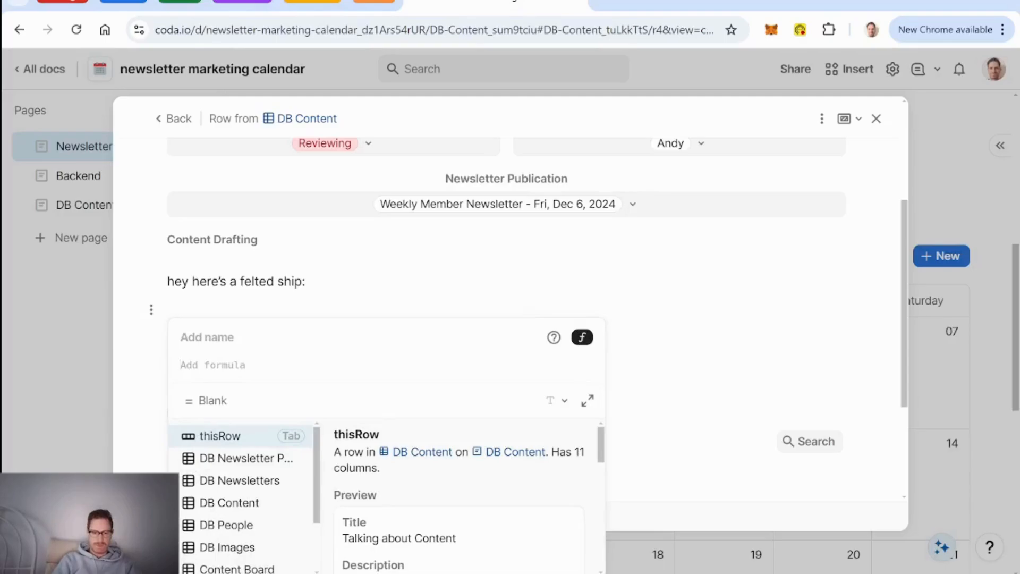
pyautogui.write('@felted ship')
pyautogui.press('Tab')
pyautogui.write('.')
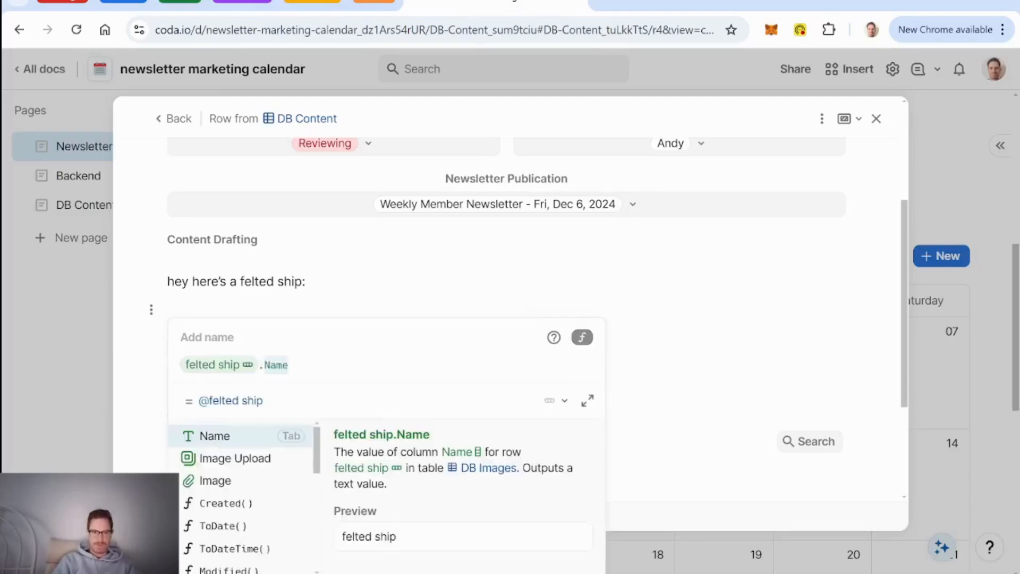
pyautogui.write('im')
pyautogui.press('Down')
pyautogui.press('Tab')
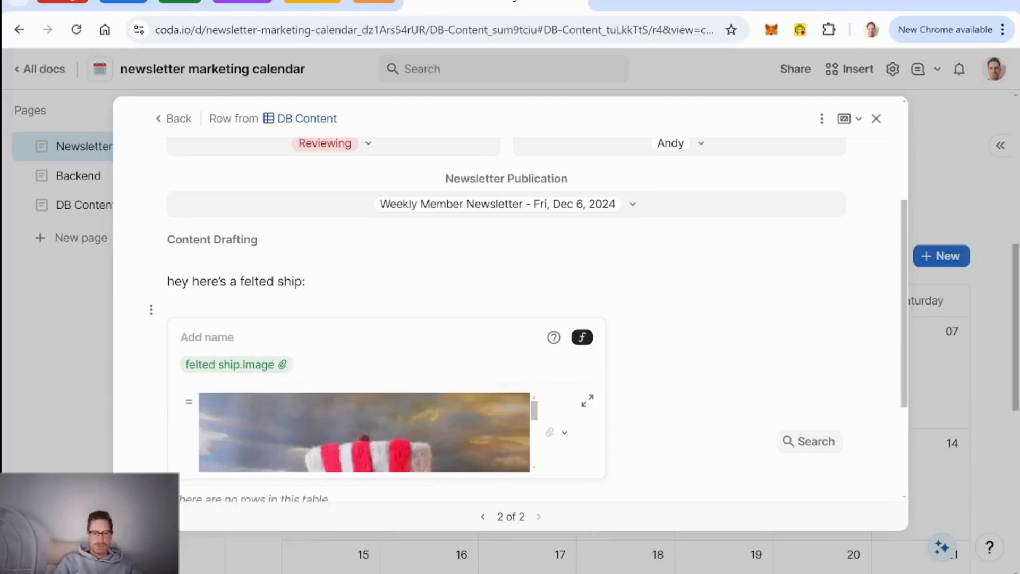
pyautogui.press('Return')
# Step: Link the felted ship image in the piece's Images field
pyautogui.scroll(-4, 510, 319)
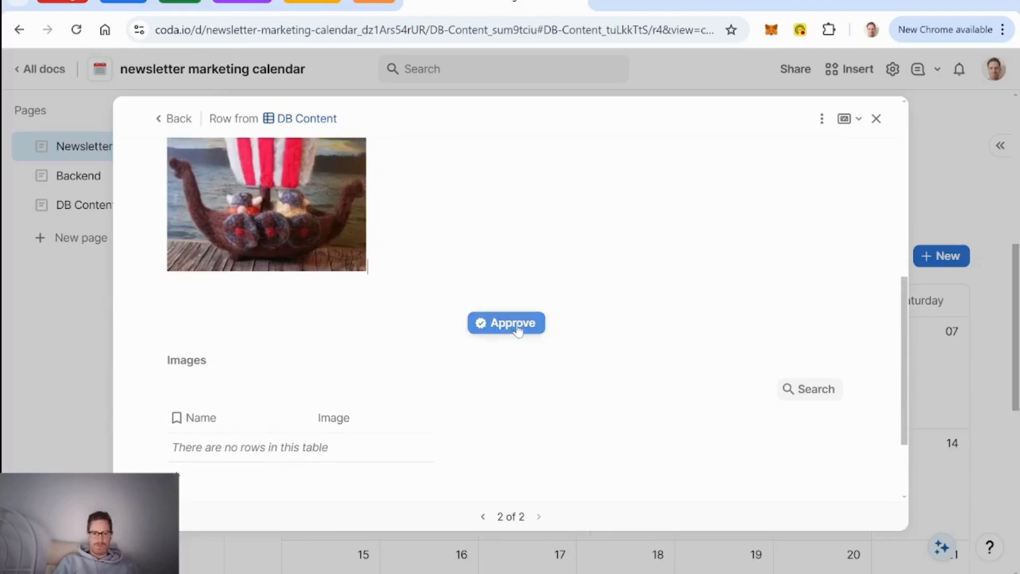
pyautogui.click(257, 477)
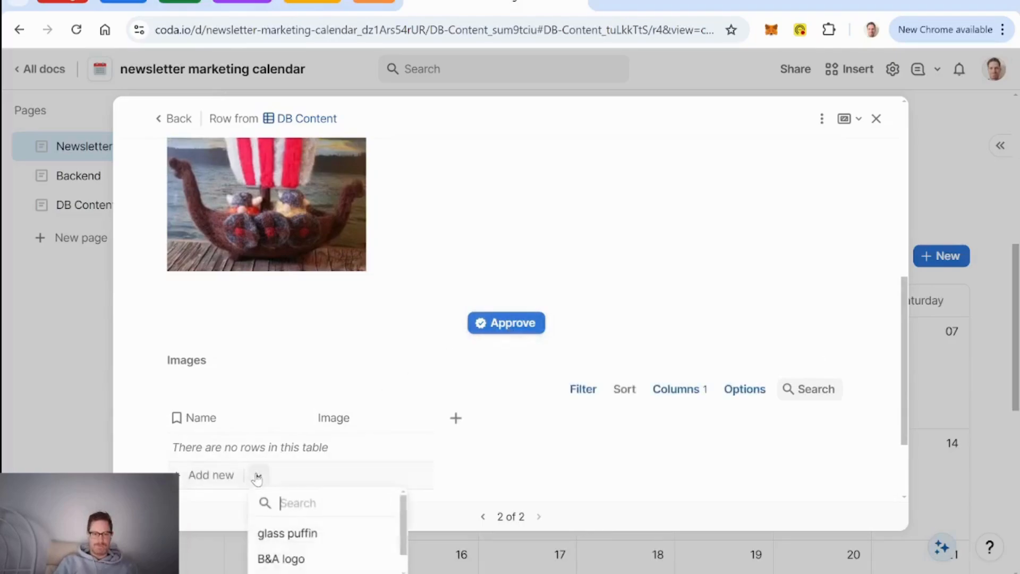
pyautogui.scroll(-1, 294, 561)
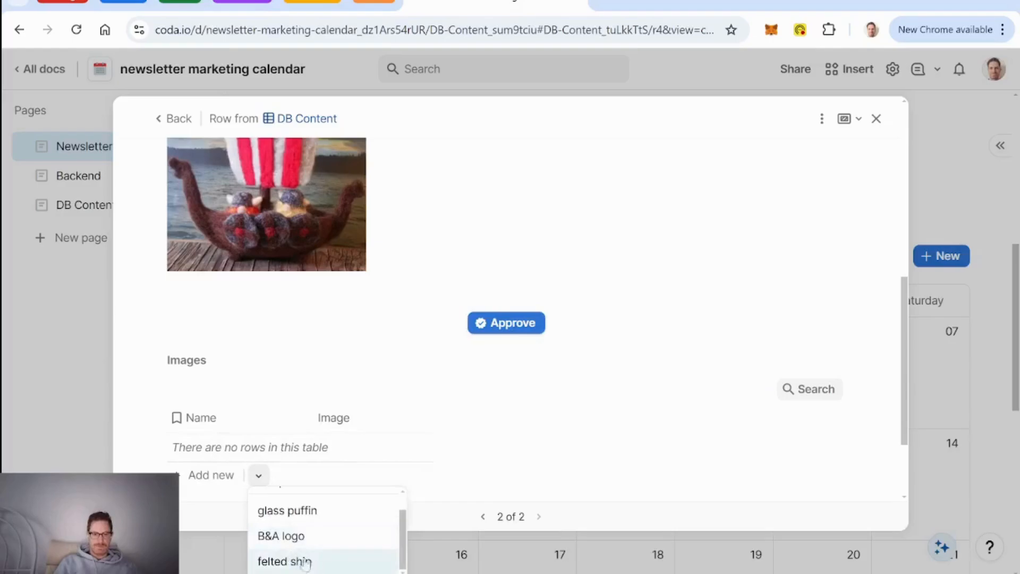
pyautogui.click(312, 558)
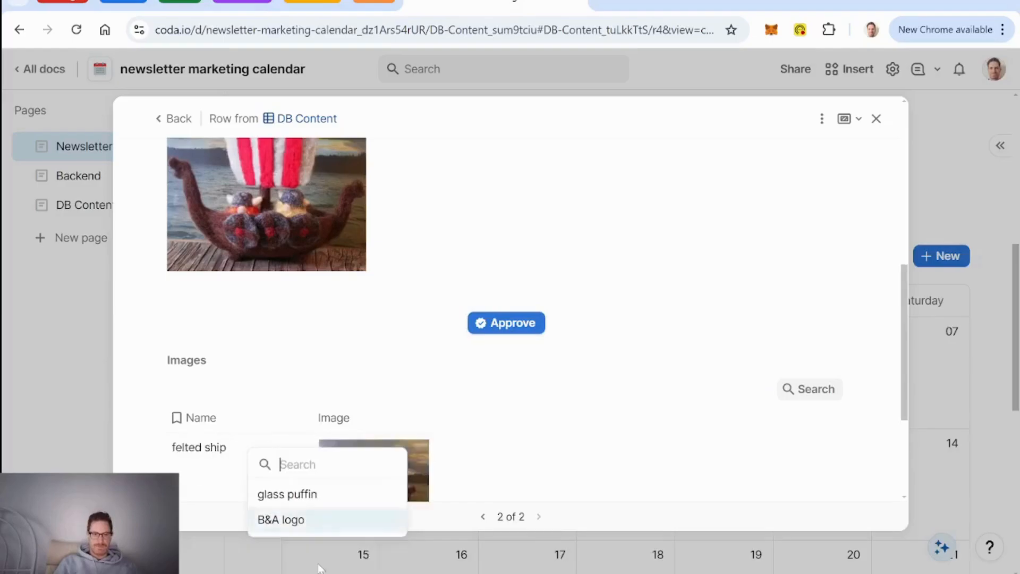
# Step: Approve the piece so its status becomes Published
pyautogui.click(540, 324)
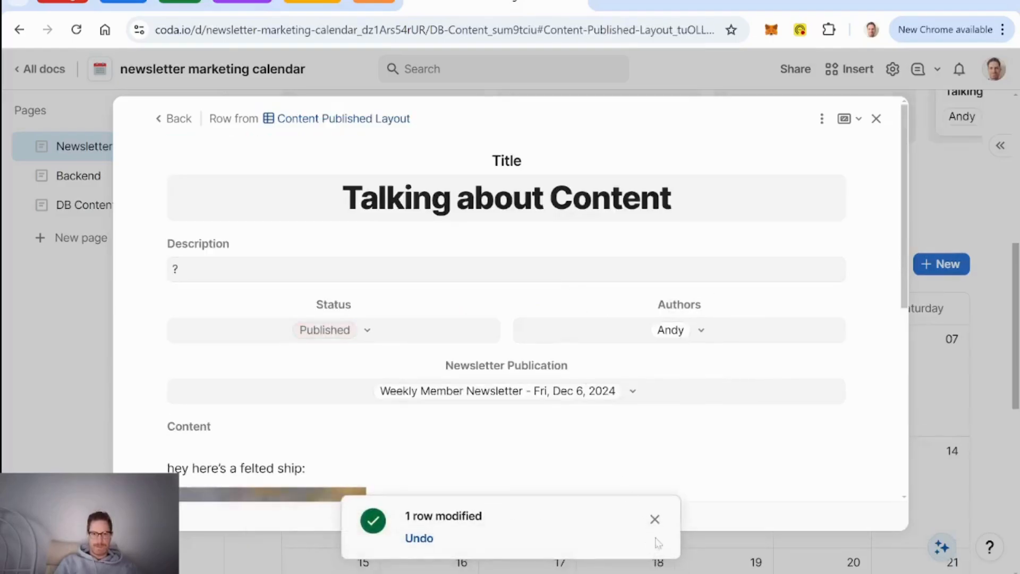
pyautogui.click(654, 519)
pyautogui.scroll(-6, 585, 361)
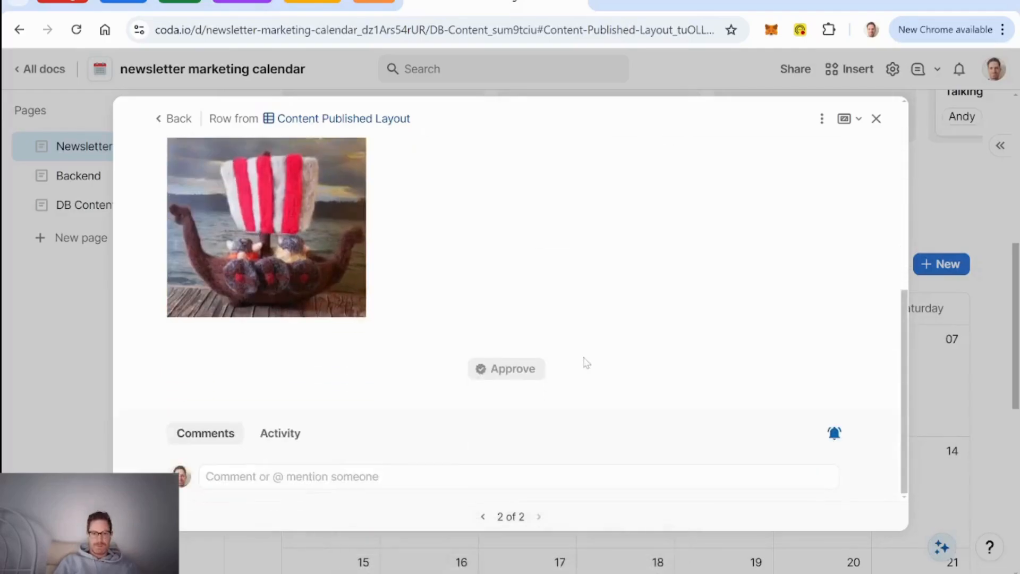
pyautogui.scroll(6, 587, 363)
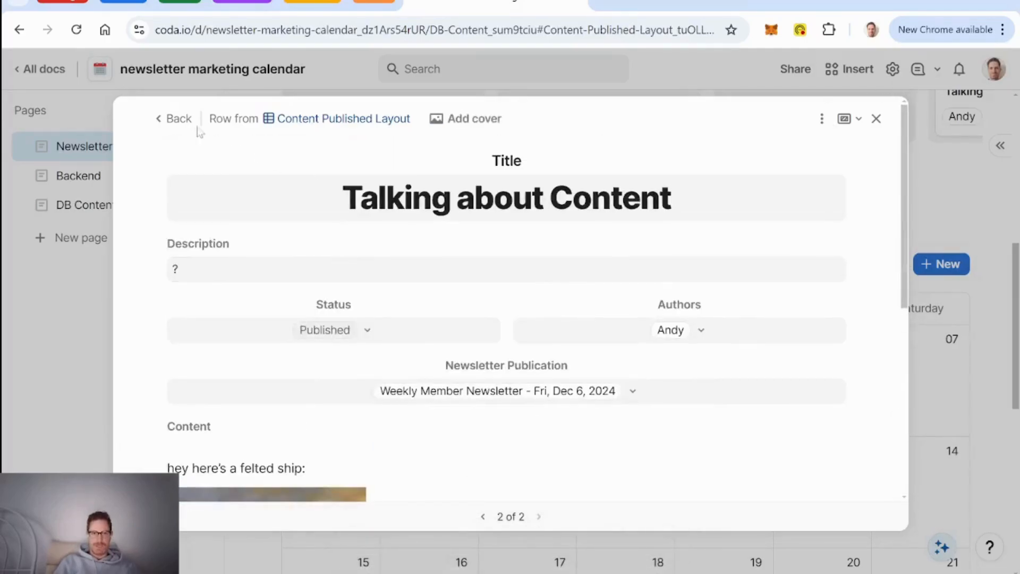
# Step: Move DIY Digital Solutions above Talking about Content in the newsletter's content list
pyautogui.click(181, 122)
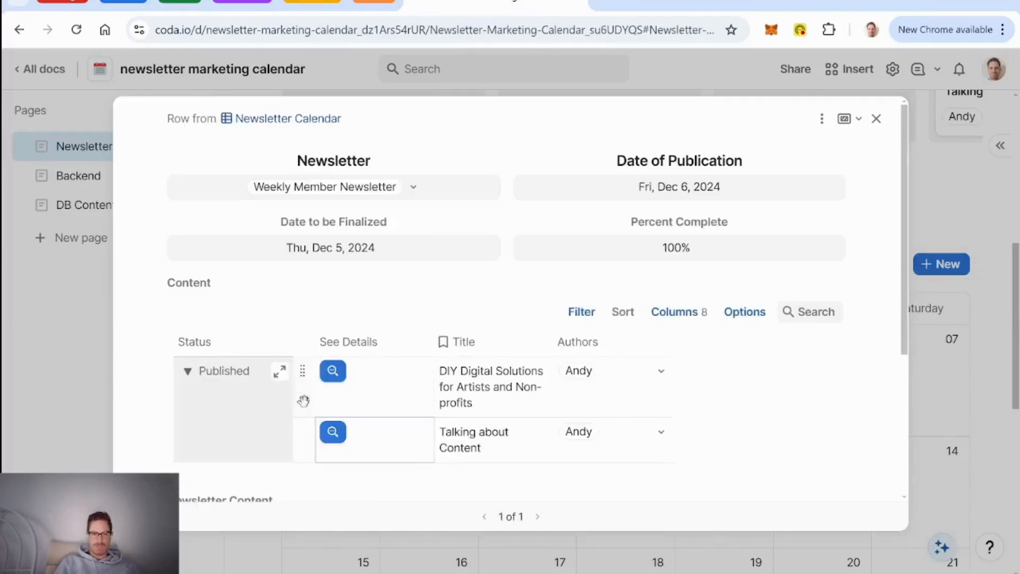
pyautogui.moveTo(303, 431); pyautogui.dragTo(311, 366)
pyautogui.moveTo(303, 415); pyautogui.dragTo(318, 377)
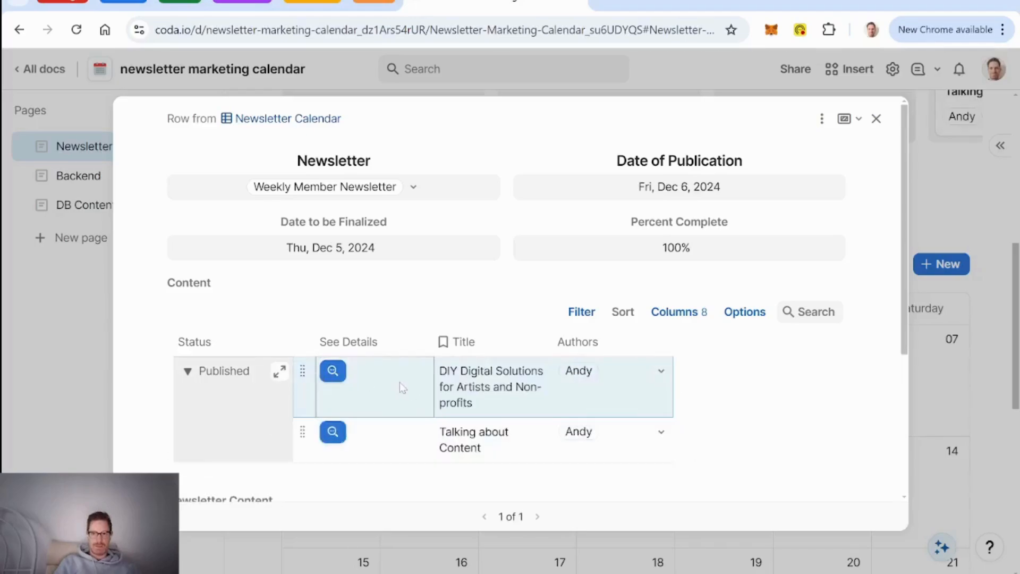
pyautogui.scroll(-3, 400, 382)
pyautogui.scroll(2, 399, 382)
pyautogui.scroll(-2, 510, 298)
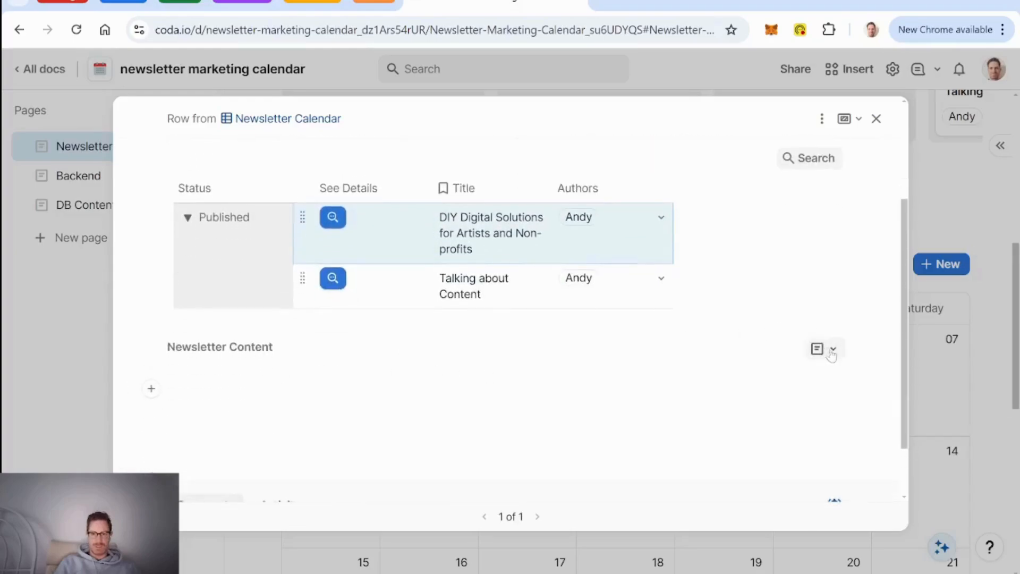
# Step: Look at the Newsletter Content field's type and formula options, then close the newsletter row
pyautogui.click(833, 350)
pyautogui.click(747, 118)
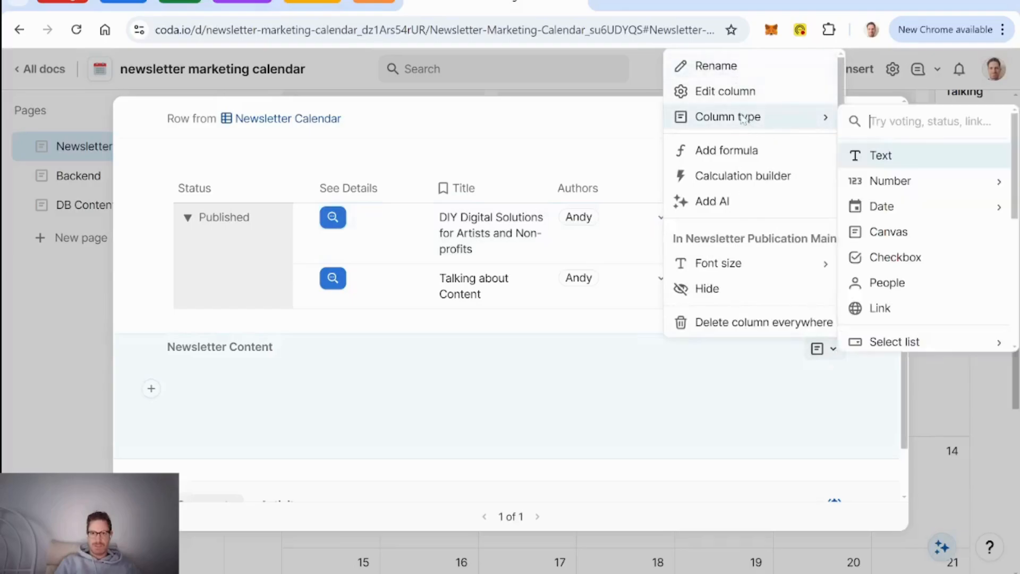
pyautogui.click(746, 151)
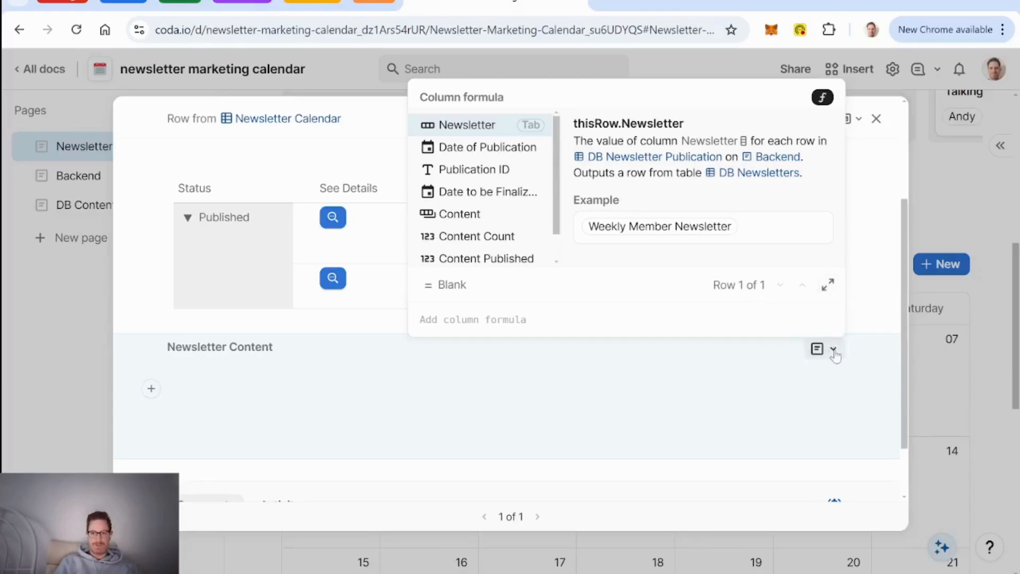
pyautogui.press('Escape')
pyautogui.click(876, 118)
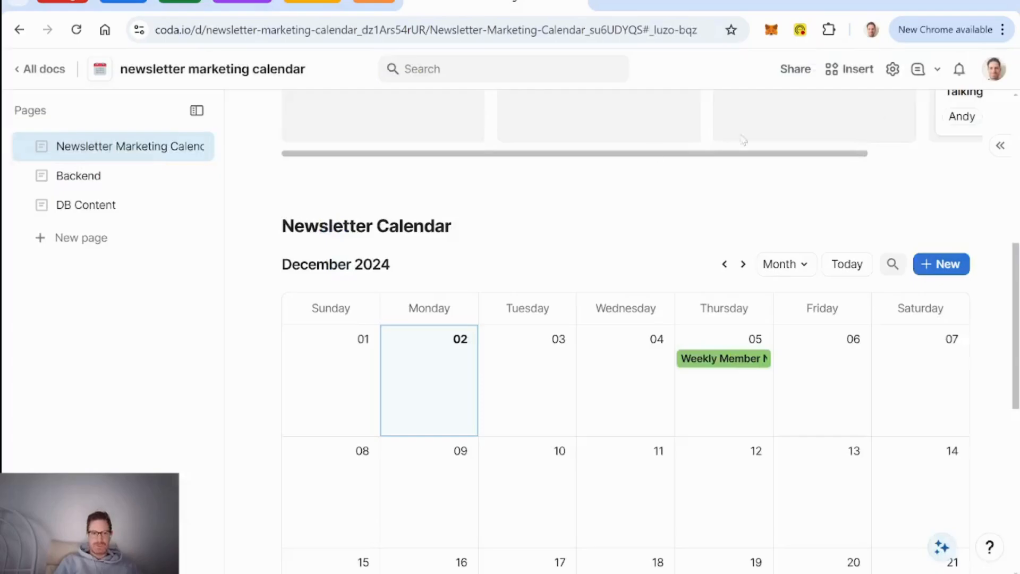
# Step: Go to the Backend page's DB Newsletter Publication table
pyautogui.click(65, 203)
pyautogui.click(61, 175)
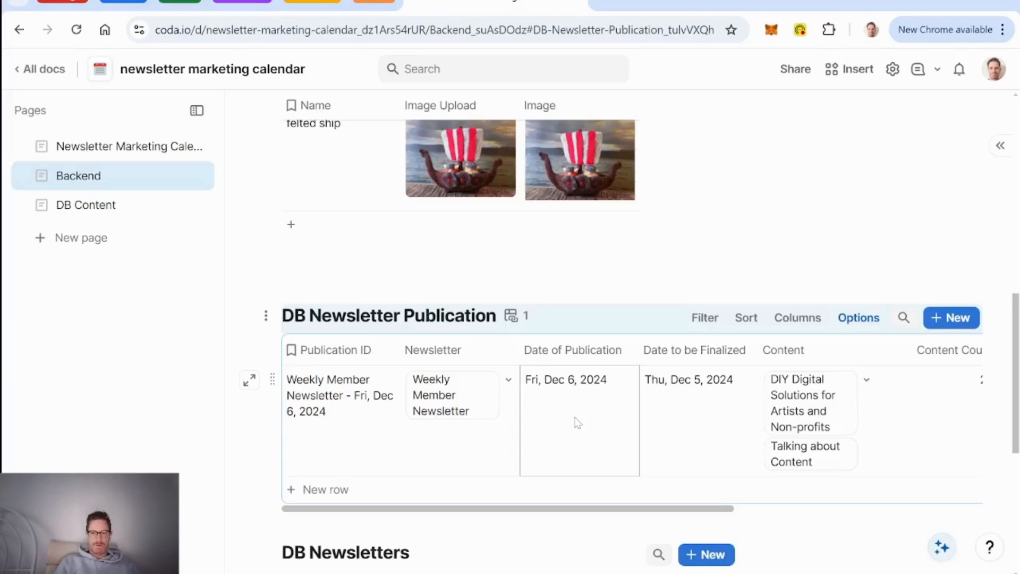
pyautogui.hscroll(8, 578, 423)
# Step: Open the Newsletter Content column formula in the expanded formula editor
pyautogui.click(927, 351)
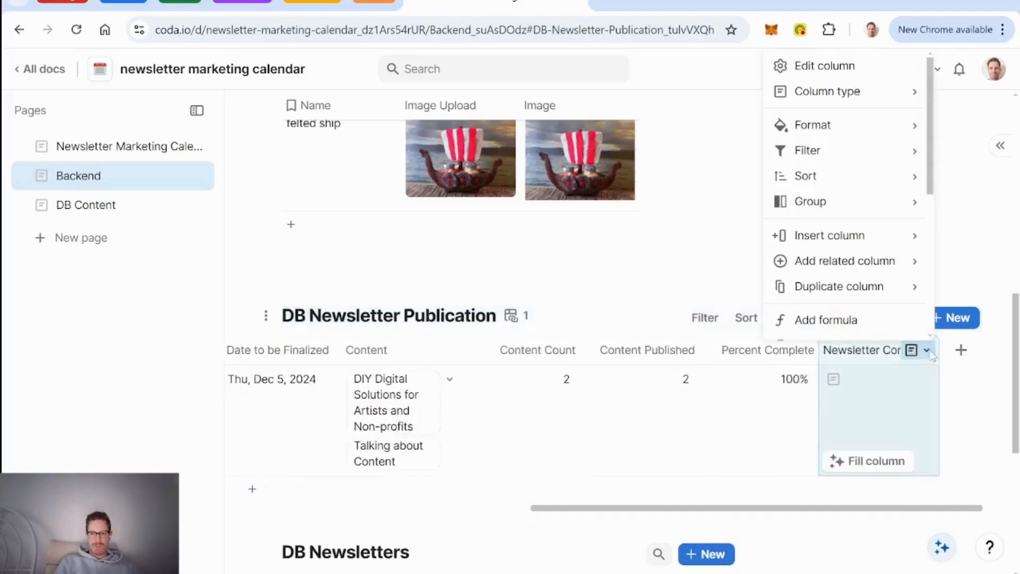
pyautogui.moveTo(851, 73)
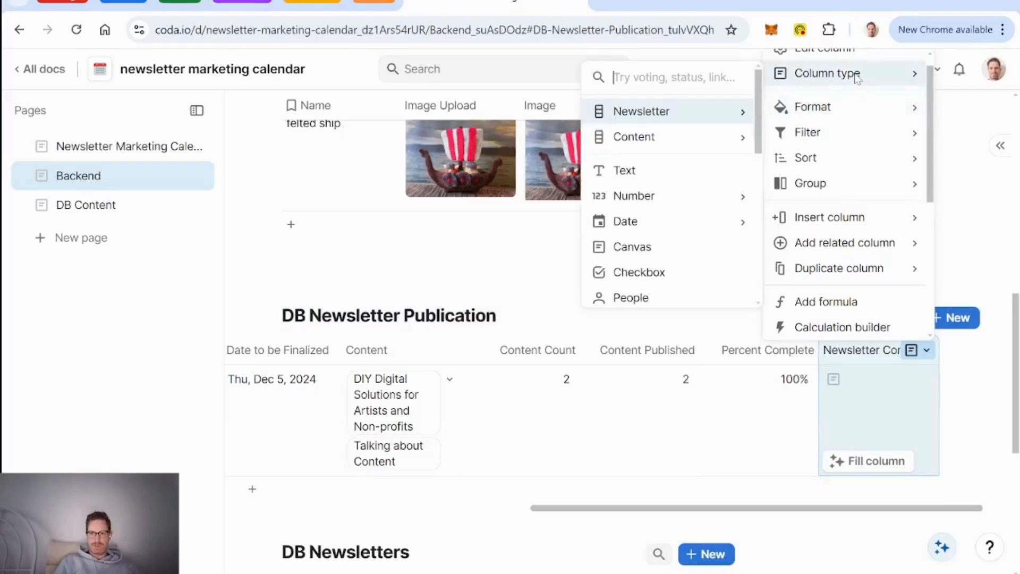
pyautogui.scroll(-5, 683, 229)
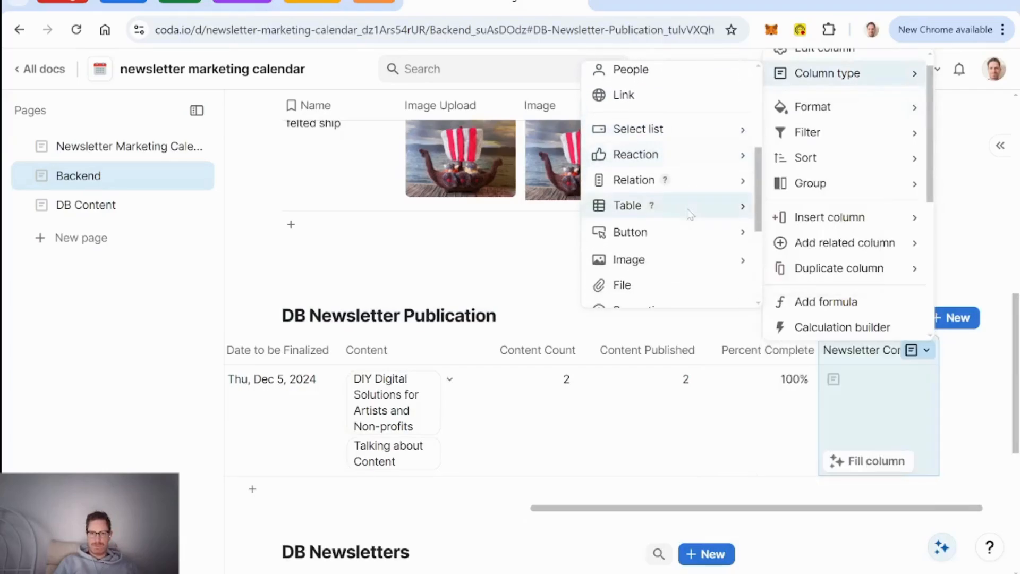
pyautogui.moveTo(691, 214)
pyautogui.scroll(-5, 691, 214)
pyautogui.scroll(8, 691, 213)
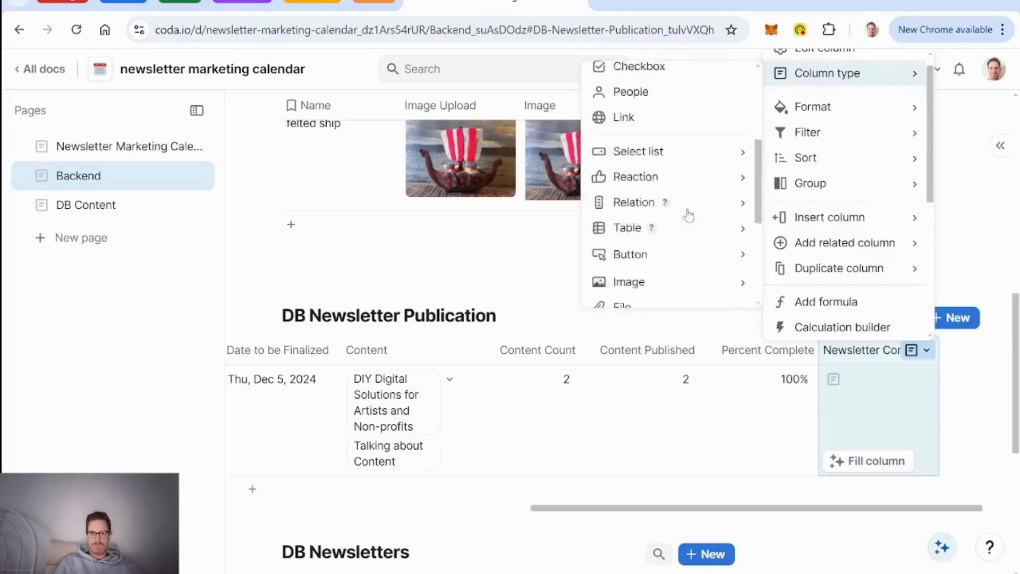
pyautogui.click(890, 417)
pyautogui.press('=')
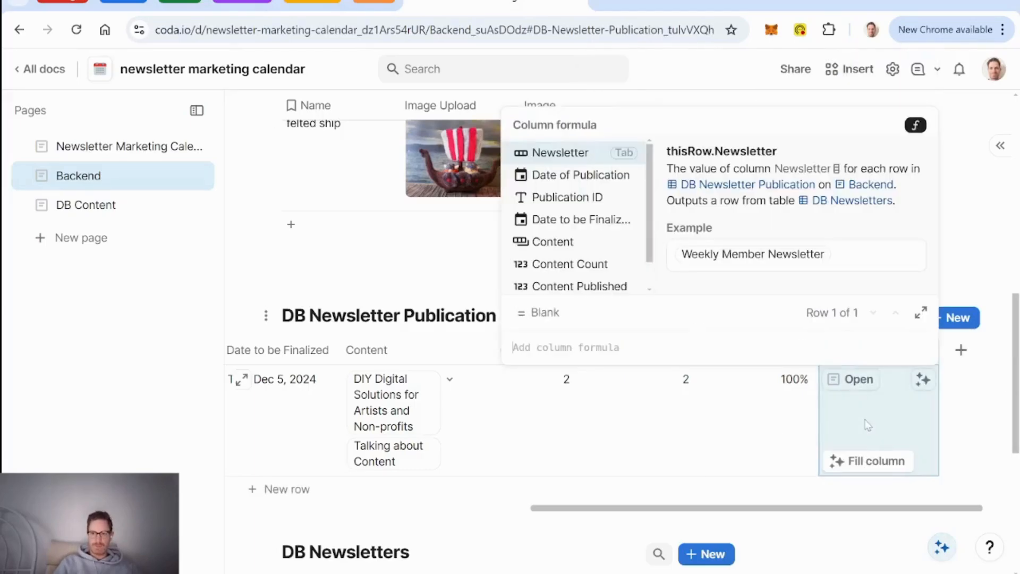
pyautogui.click(922, 314)
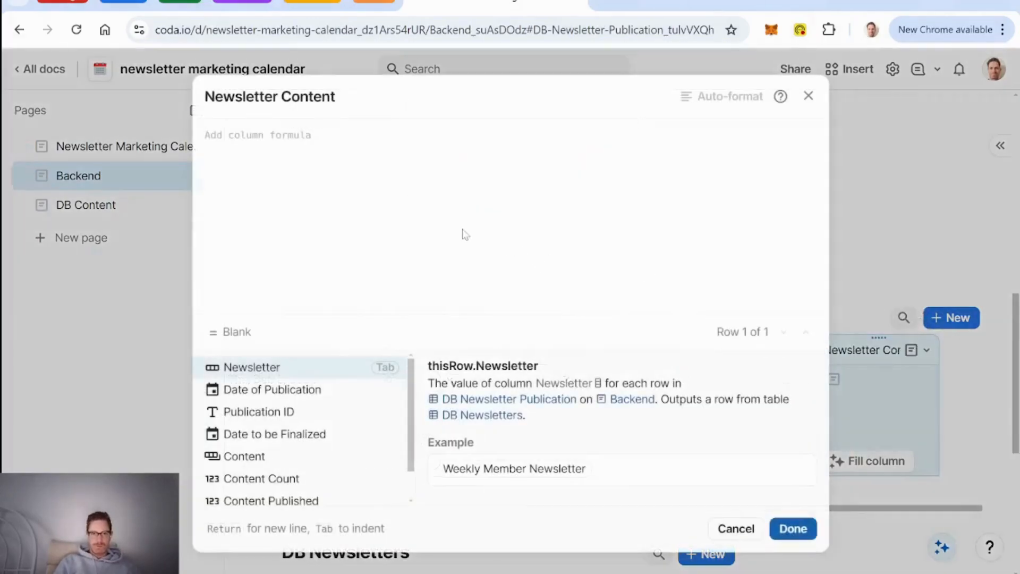
# Step: Start the formula as Content.ForEach() wrapping a multi-line Concatenate()
pyautogui.write('content')
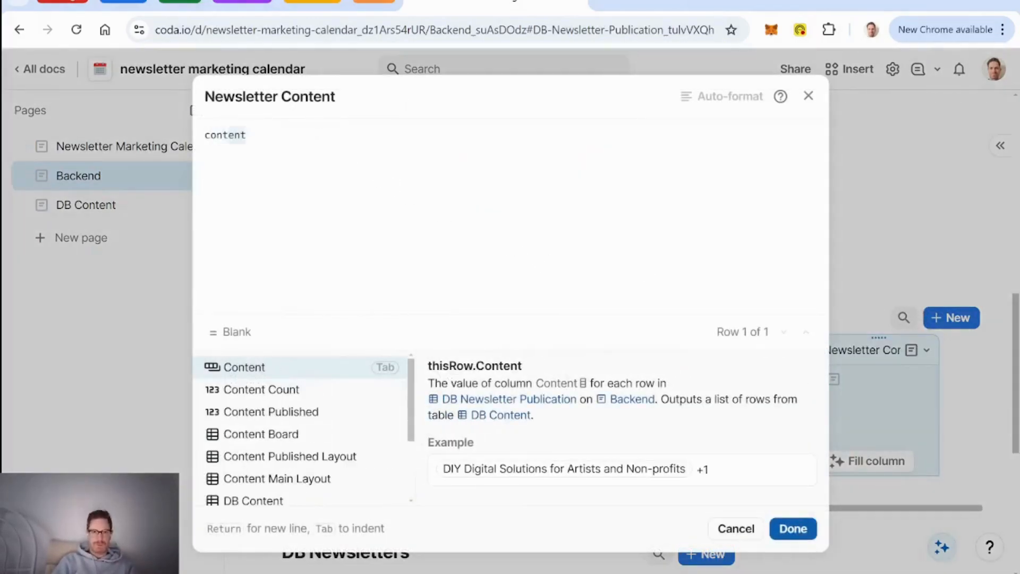
pyautogui.press('Tab')
pyautogui.write('.for')
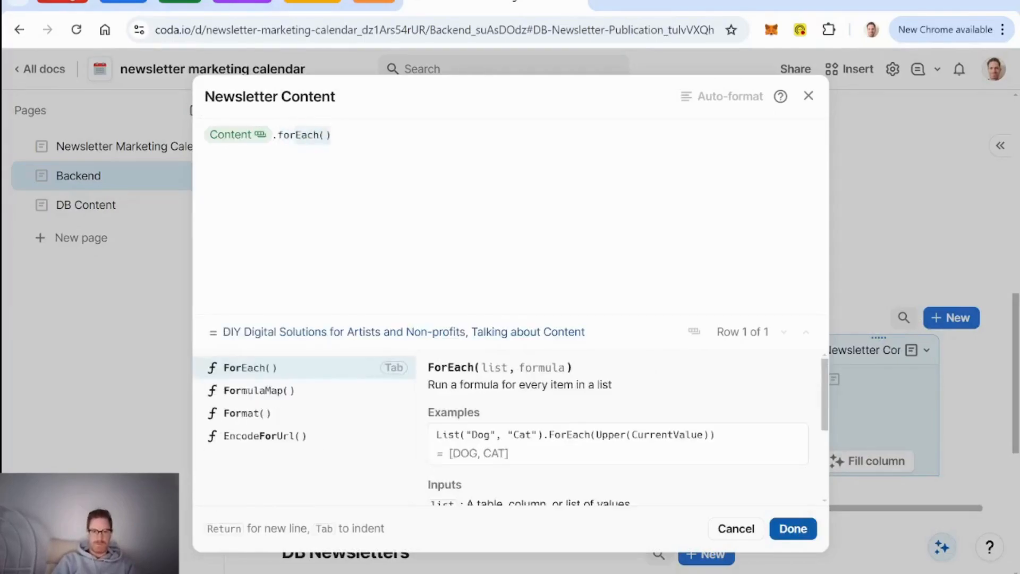
pyautogui.press('Tab')
pyautogui.press('Return')
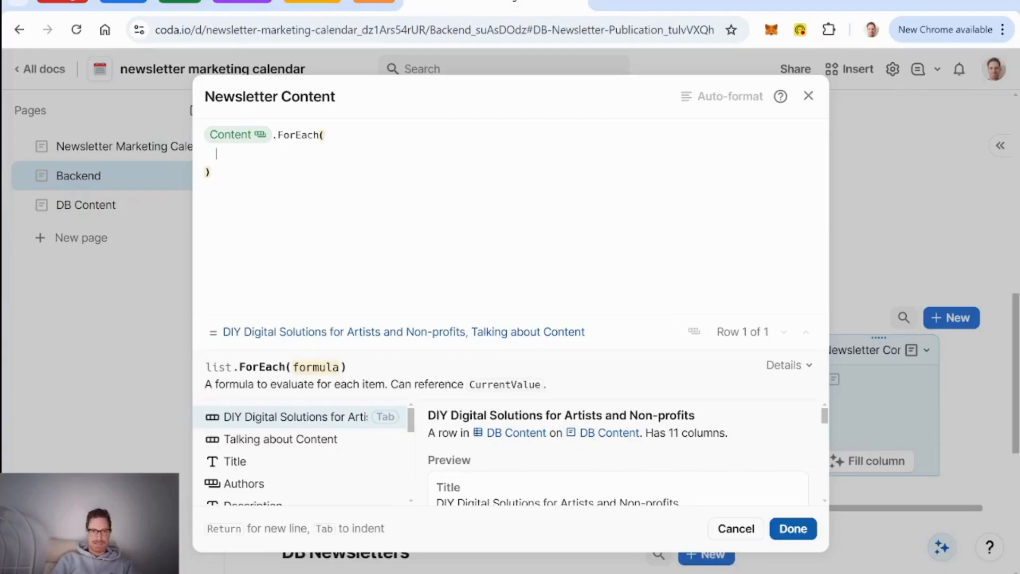
pyautogui.write('_Bol')
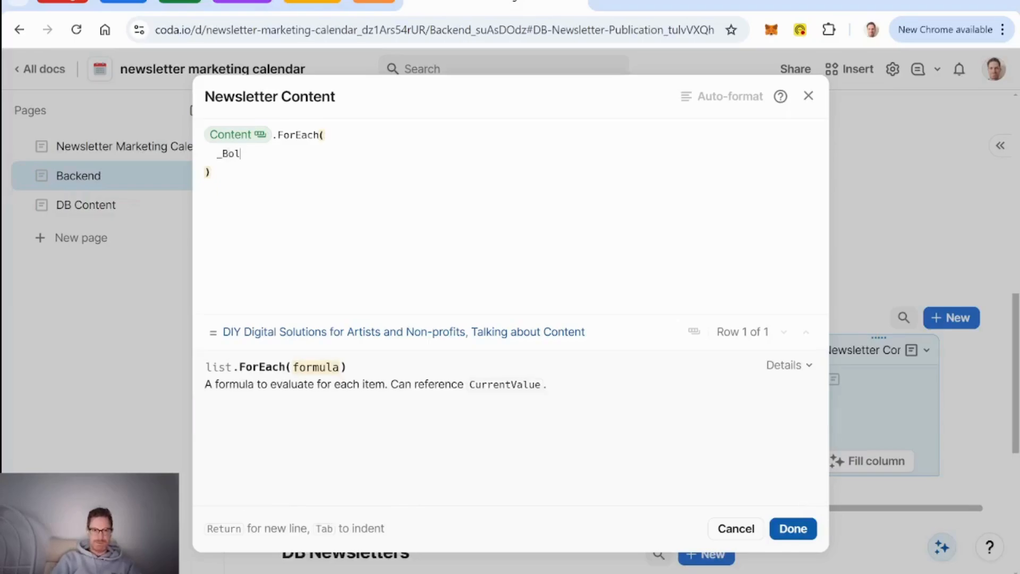
pyautogui.press('BackSpace')
pyautogui.press('BackSpace')
pyautogui.press('BackSpace')
pyautogui.press('BackSpace')
pyautogui.write('con')
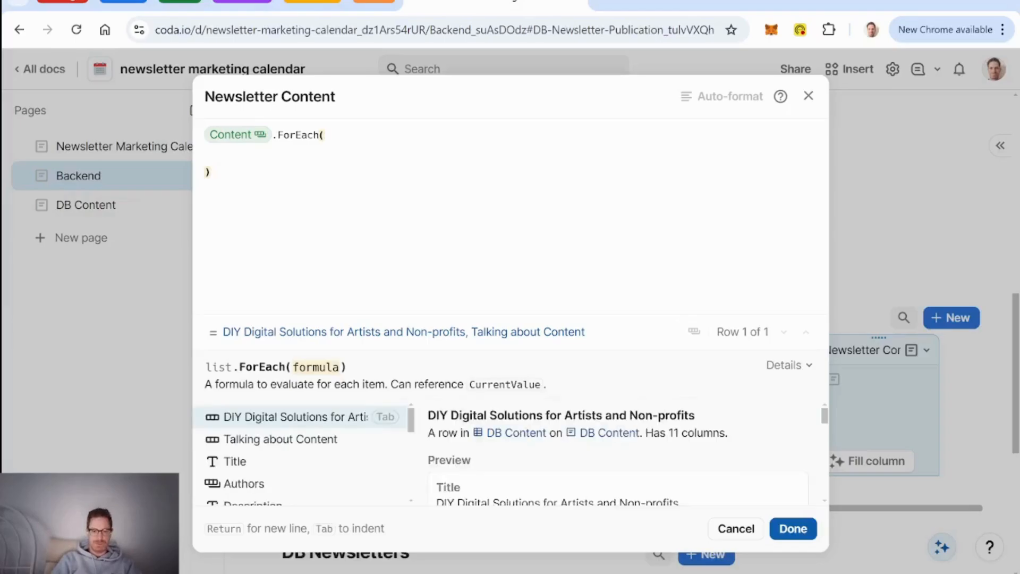
pyautogui.write('catenate()')
pyautogui.press('Tab')
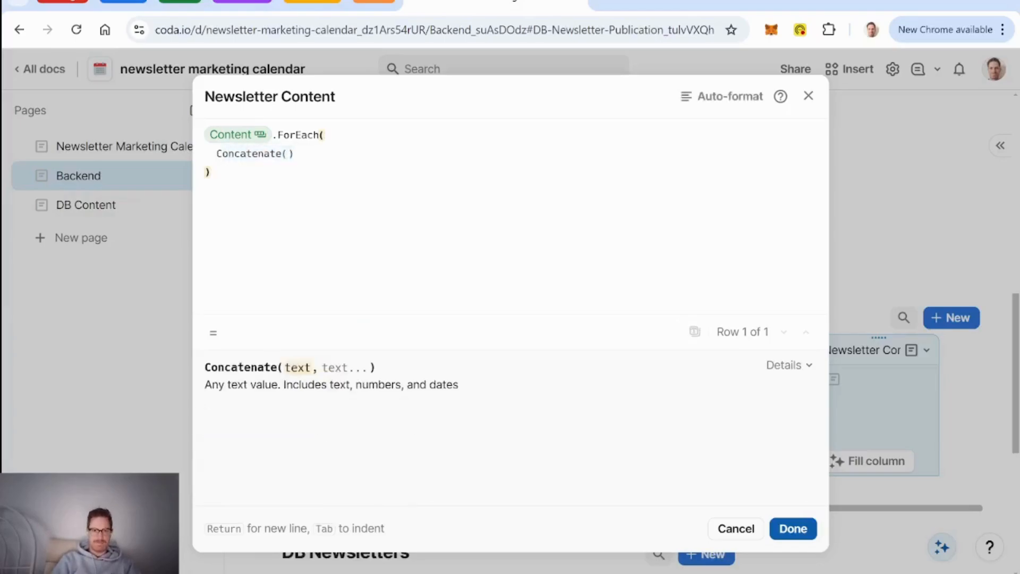
pyautogui.press('Return')
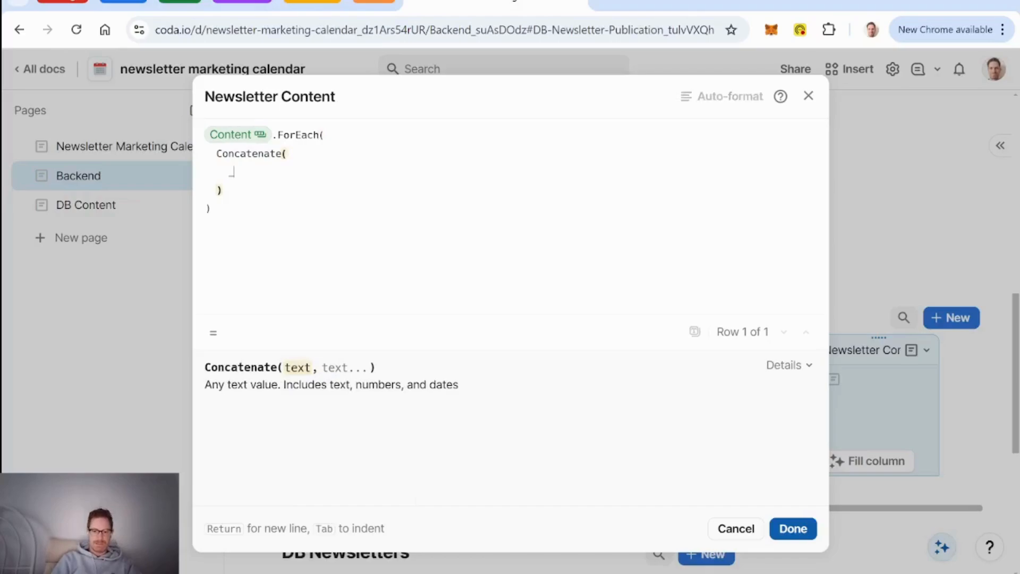
# Step: Add Bold(CurrentValue.Title) followed by a LineBreak()
pyautogui.write('_Bold()')
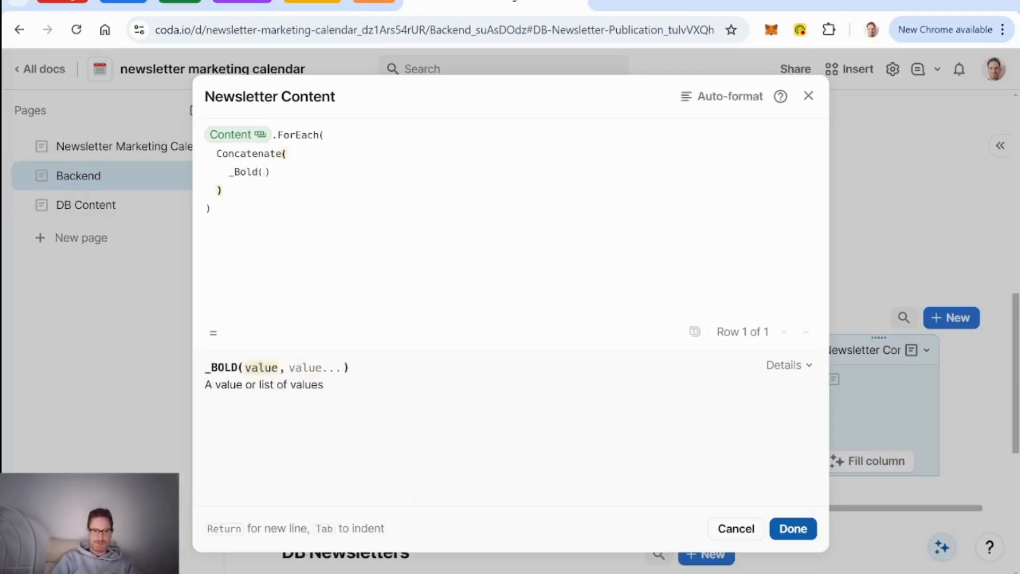
pyautogui.write('currentValue')
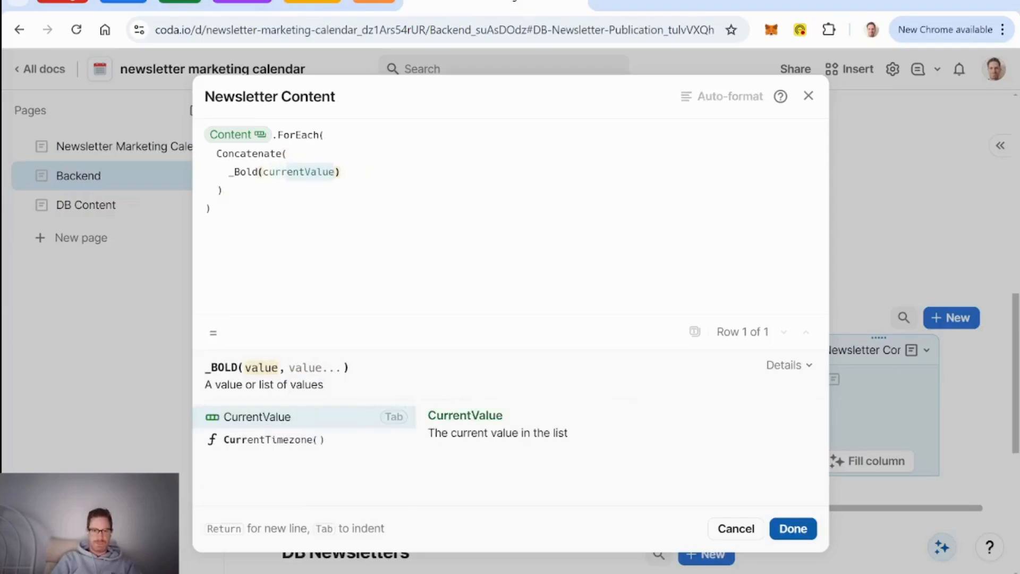
pyautogui.press('Tab')
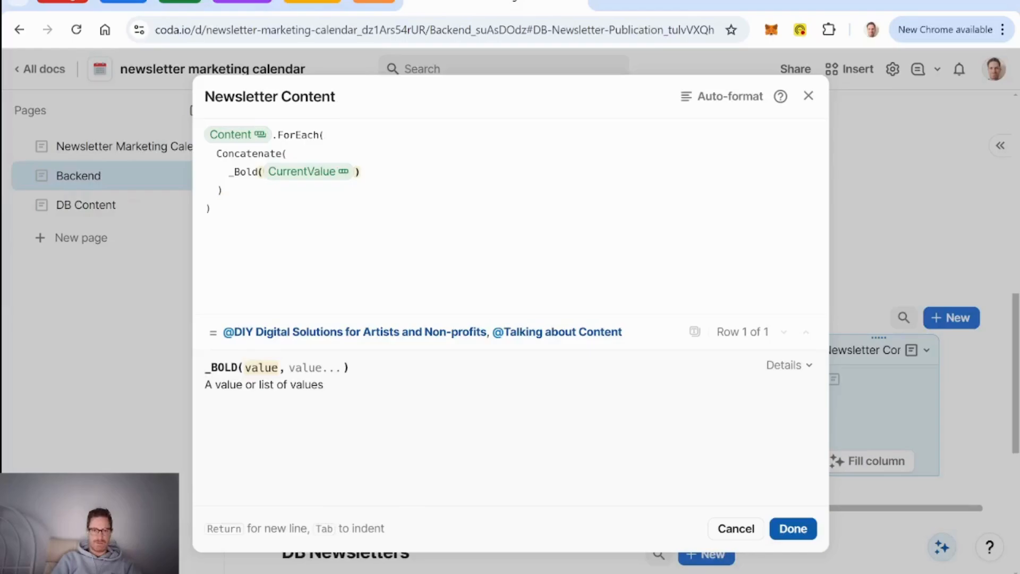
pyautogui.write('.Title')
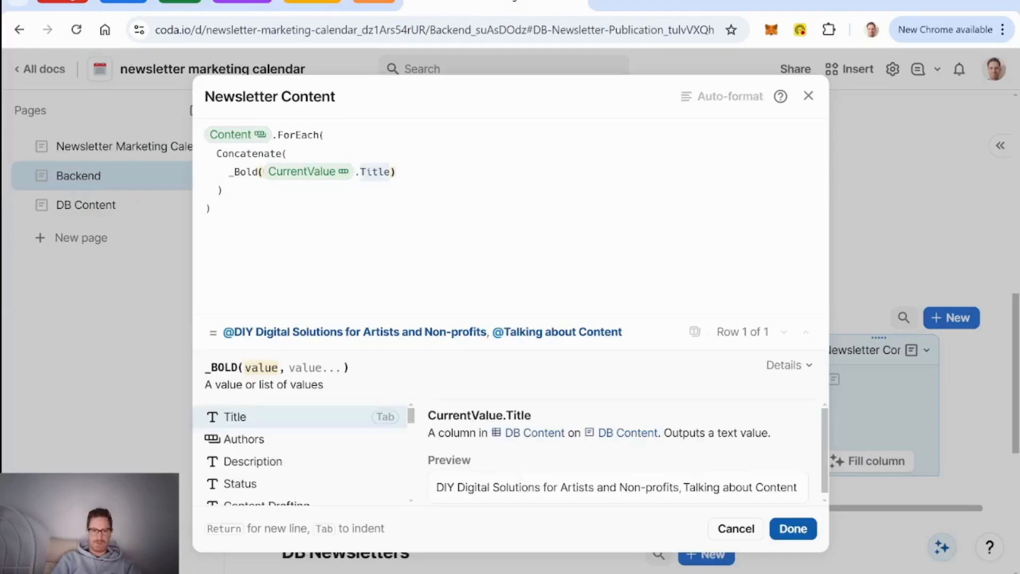
pyautogui.press('Tab')
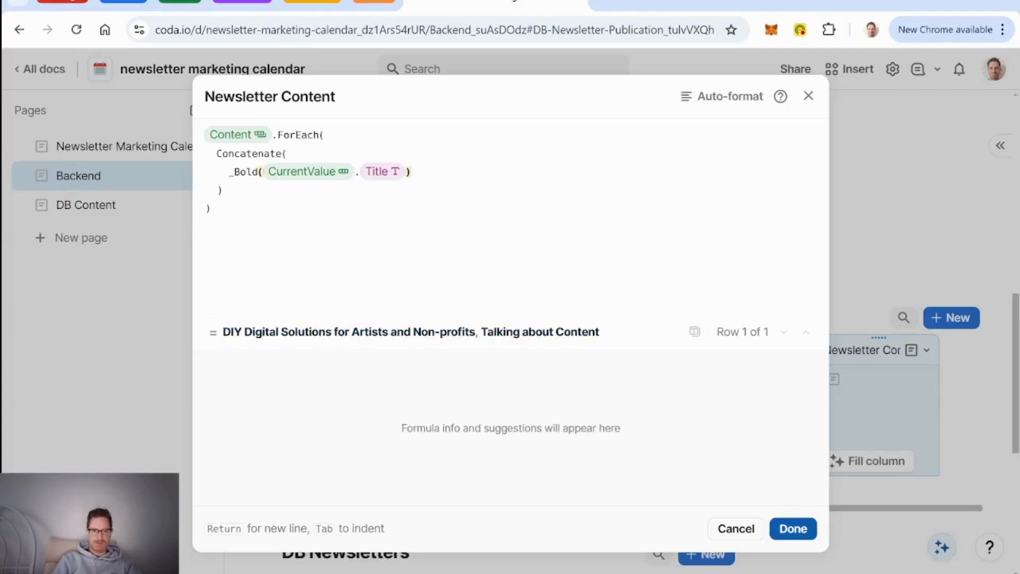
pyautogui.press('Return')
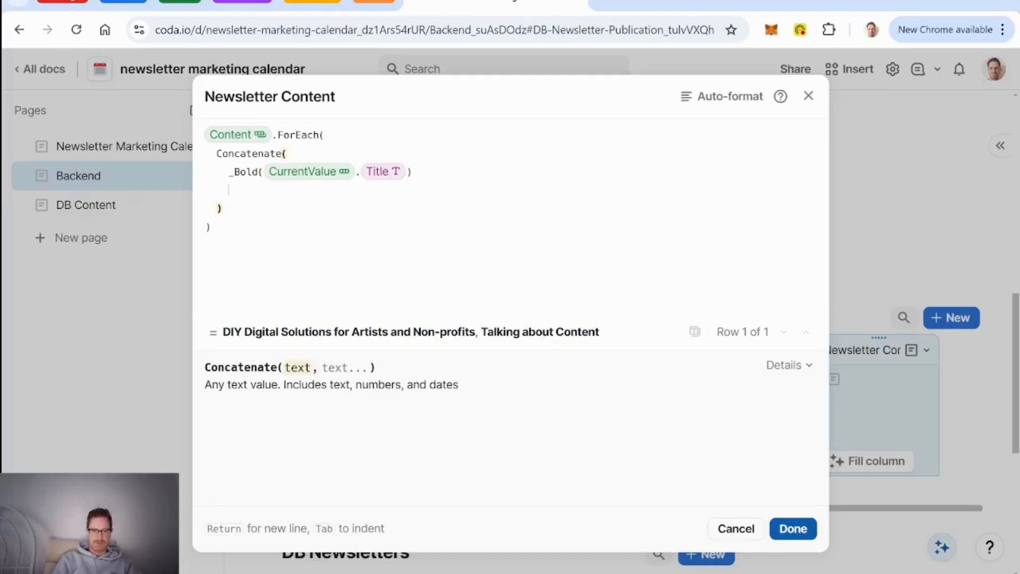
pyautogui.click(456, 172)
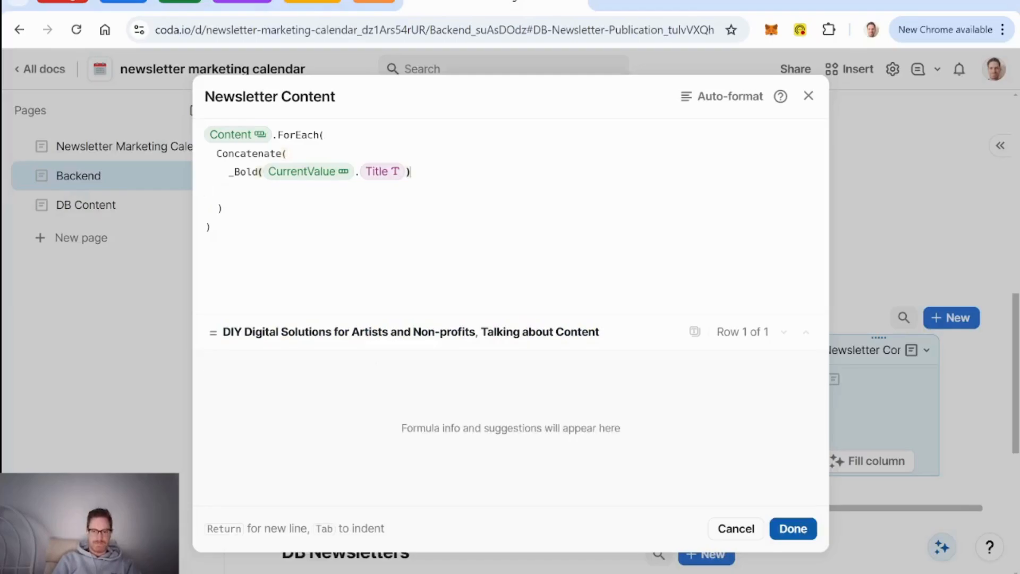
pyautogui.write(',lineBreak()')
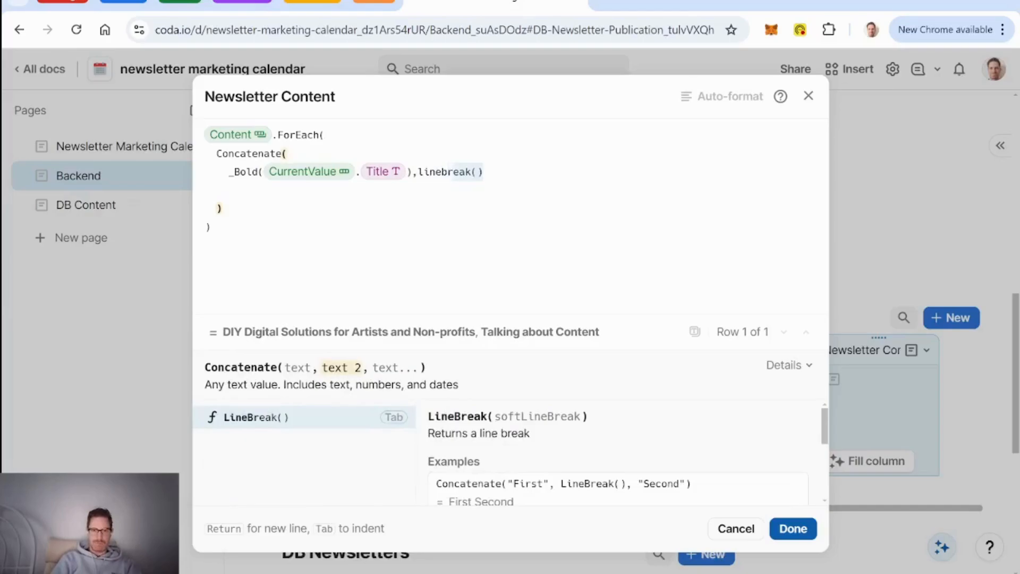
pyautogui.press('Tab')
pyautogui.write(',')
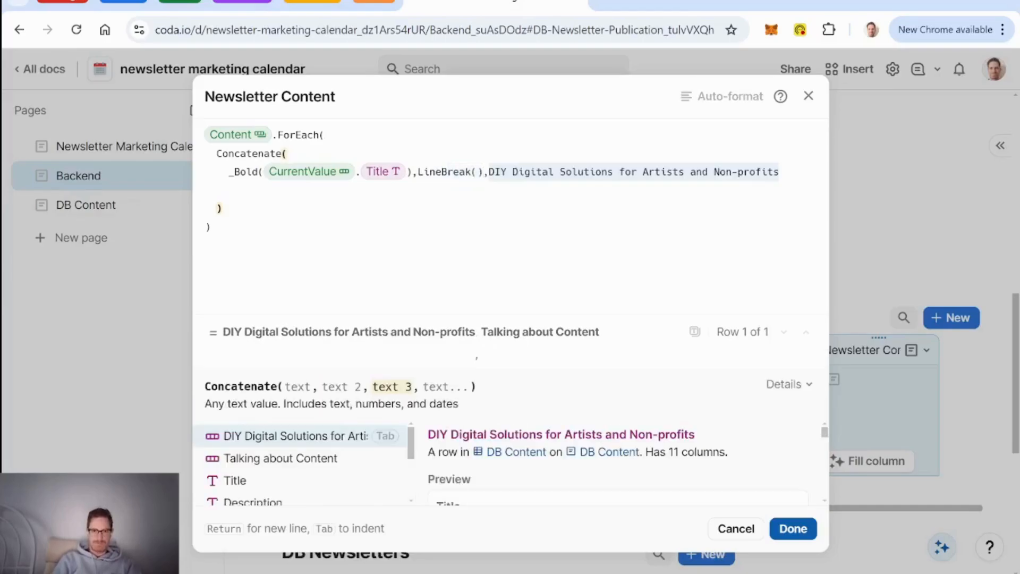
# Step: Add a byline line: "by ", CurrentValue.Authors.Name
pyautogui.press('Return')
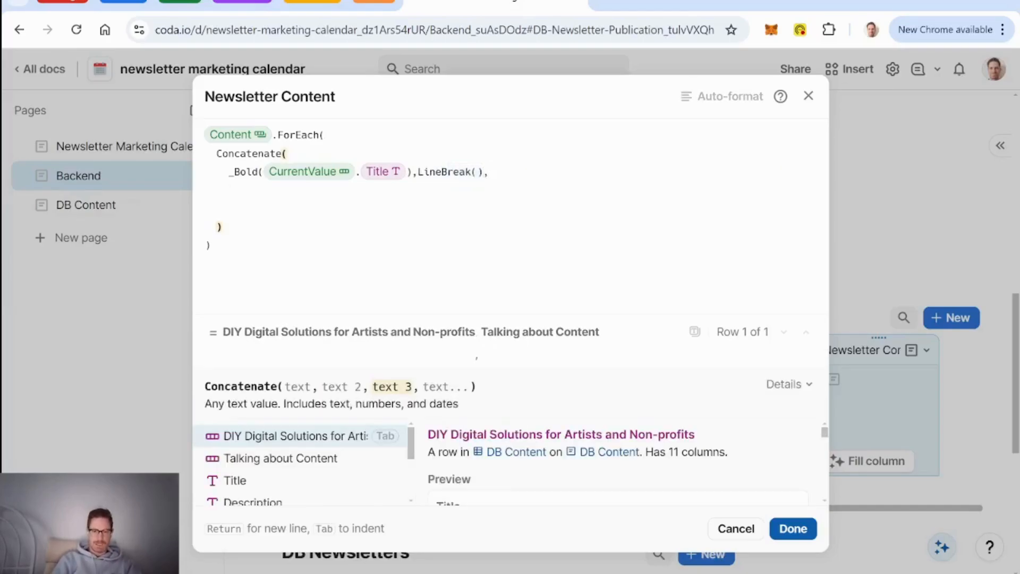
pyautogui.write('"by ')
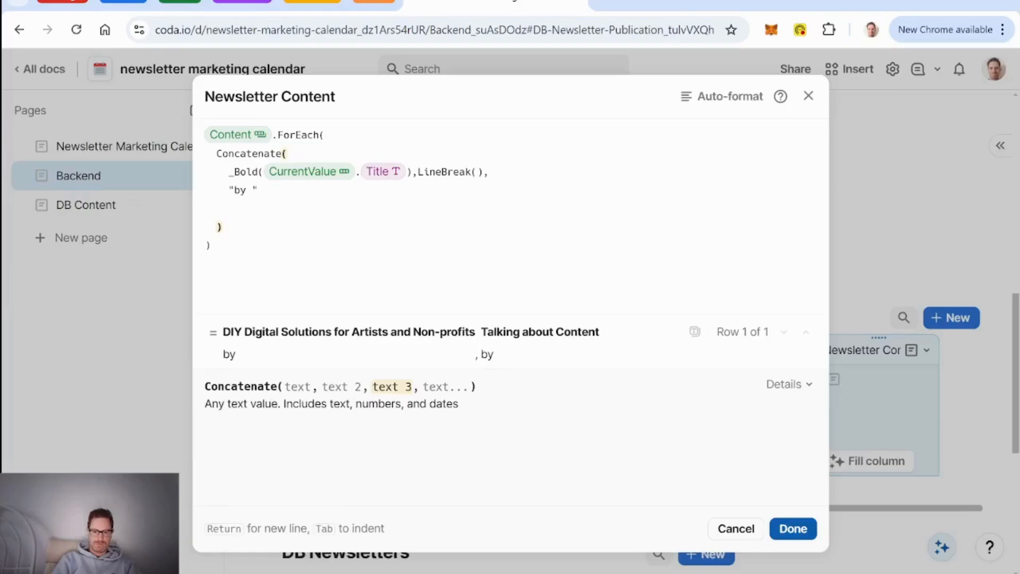
pyautogui.write('",')
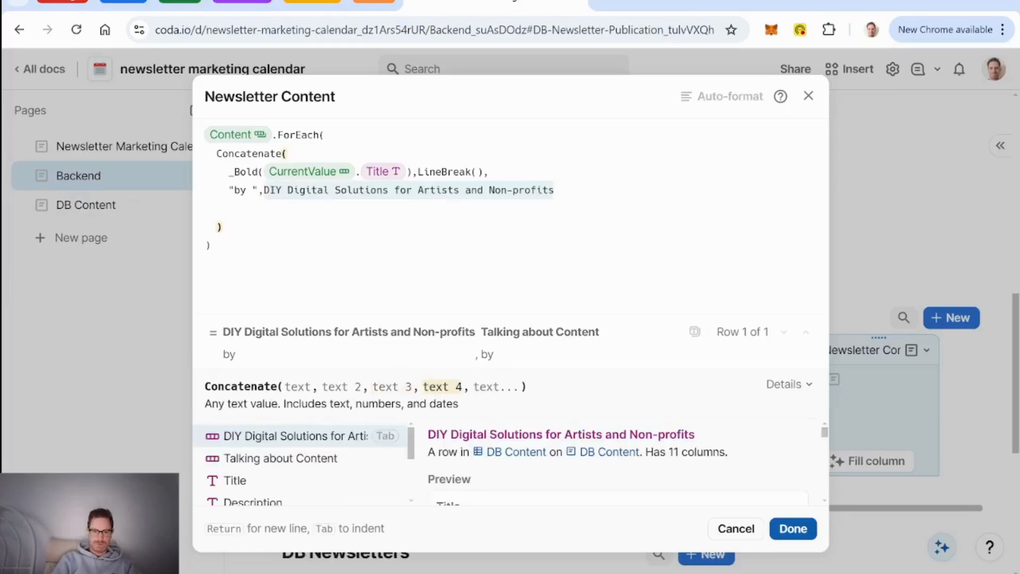
pyautogui.write('@')
pyautogui.press('BackSpace')
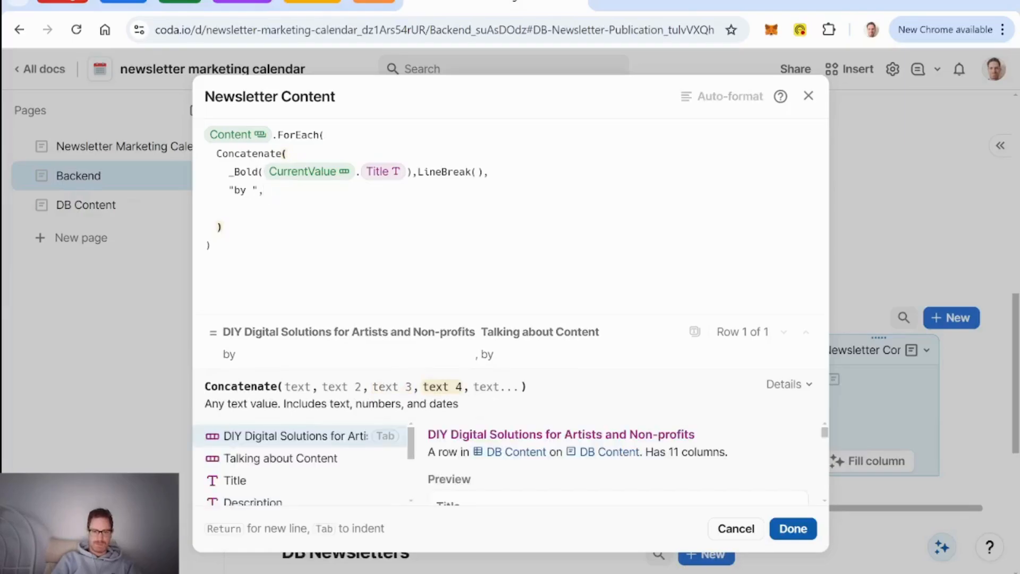
pyautogui.write('currentValue.authors')
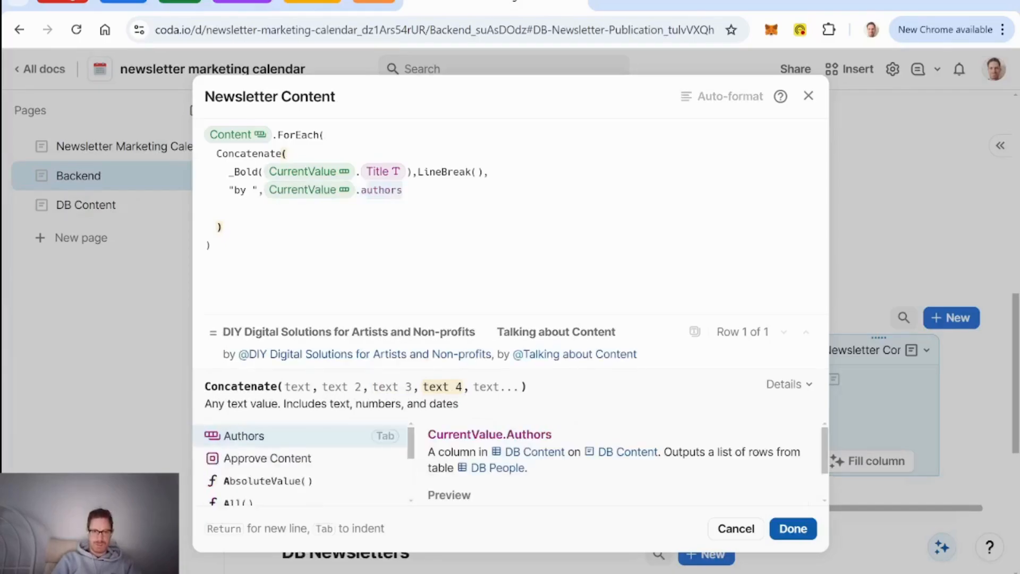
pyautogui.press('Tab')
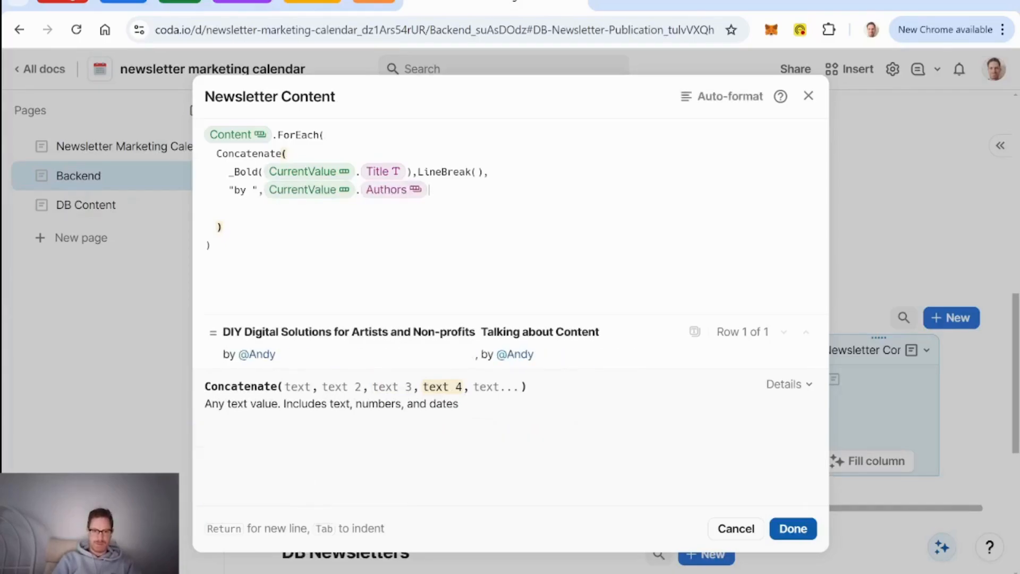
pyautogui.write('.au')
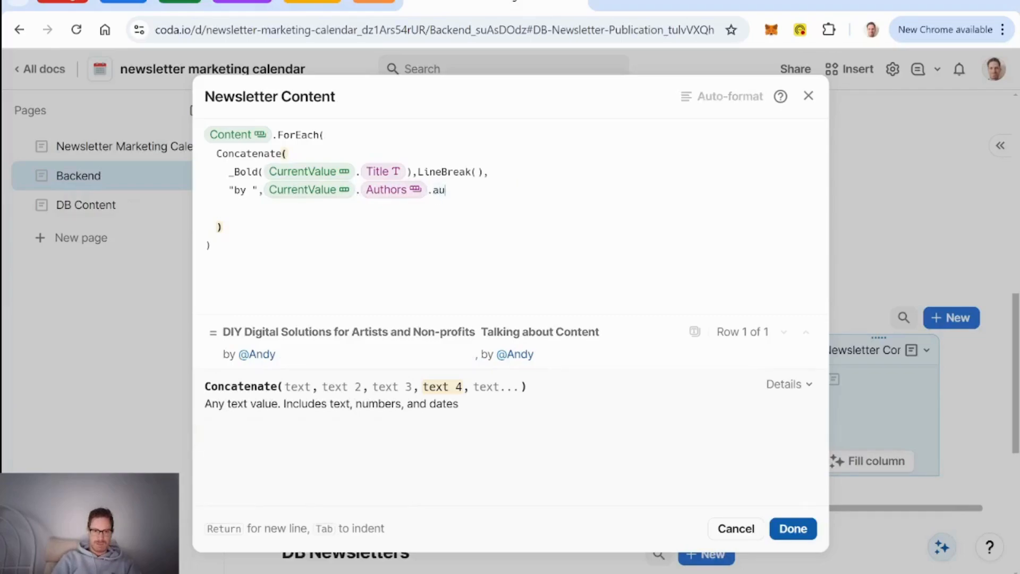
pyautogui.press('BackSpace')
pyautogui.press('BackSpace')
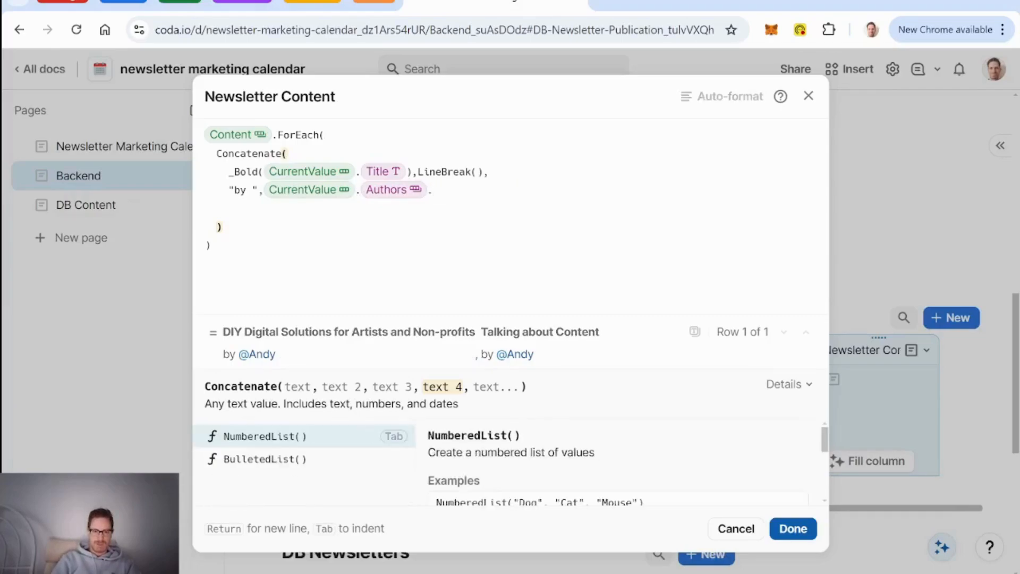
pyautogui.press('BackSpace')
pyautogui.write('n')
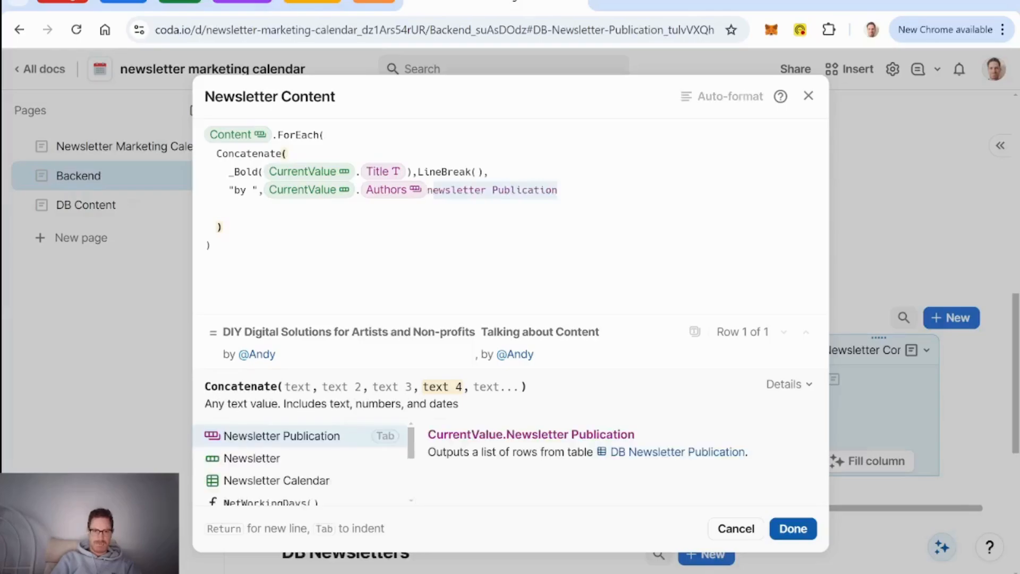
pyautogui.press('BackSpace')
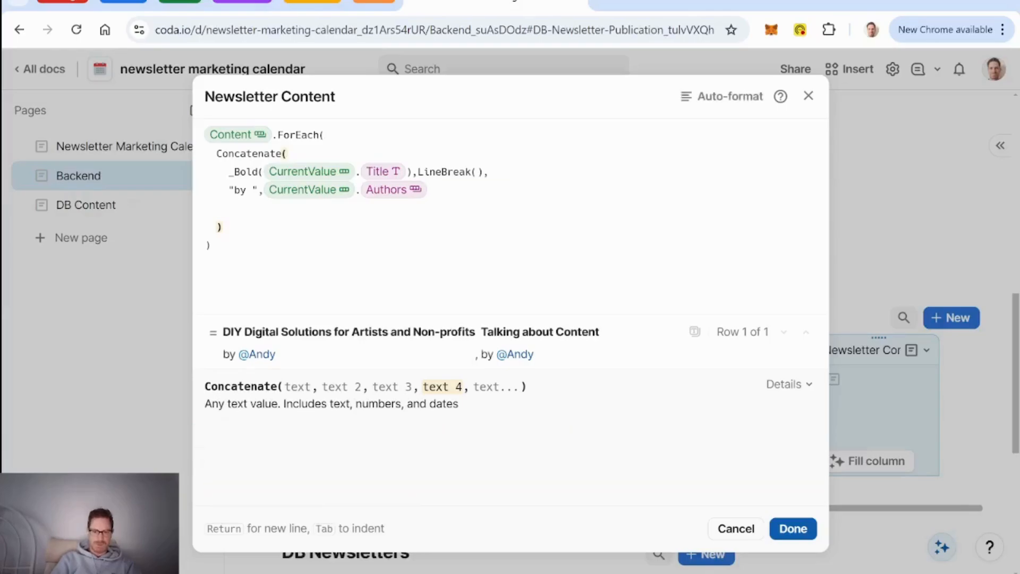
pyautogui.write('.fu')
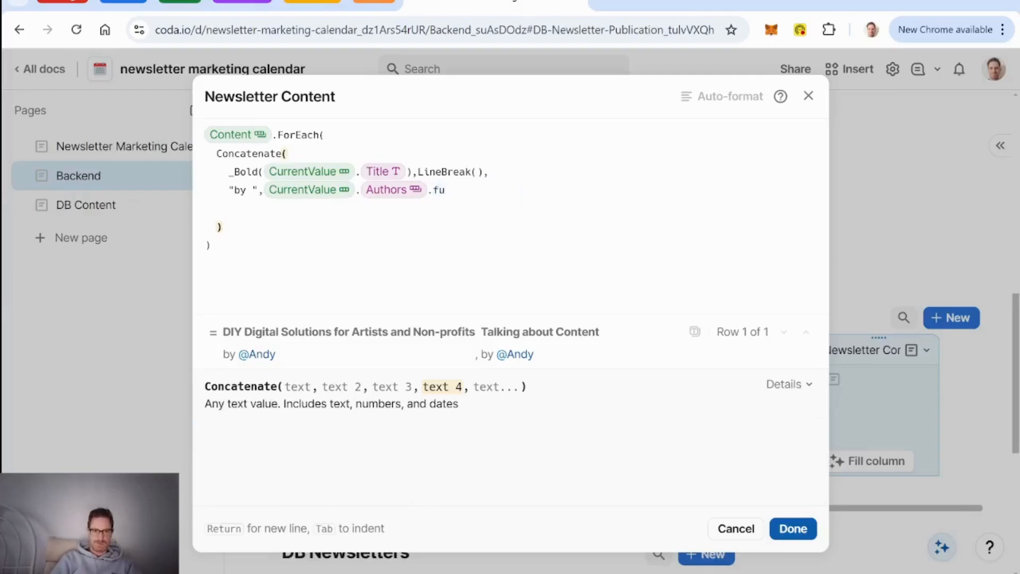
pyautogui.press('BackSpace')
pyautogui.press('BackSpace')
pyautogui.write('name')
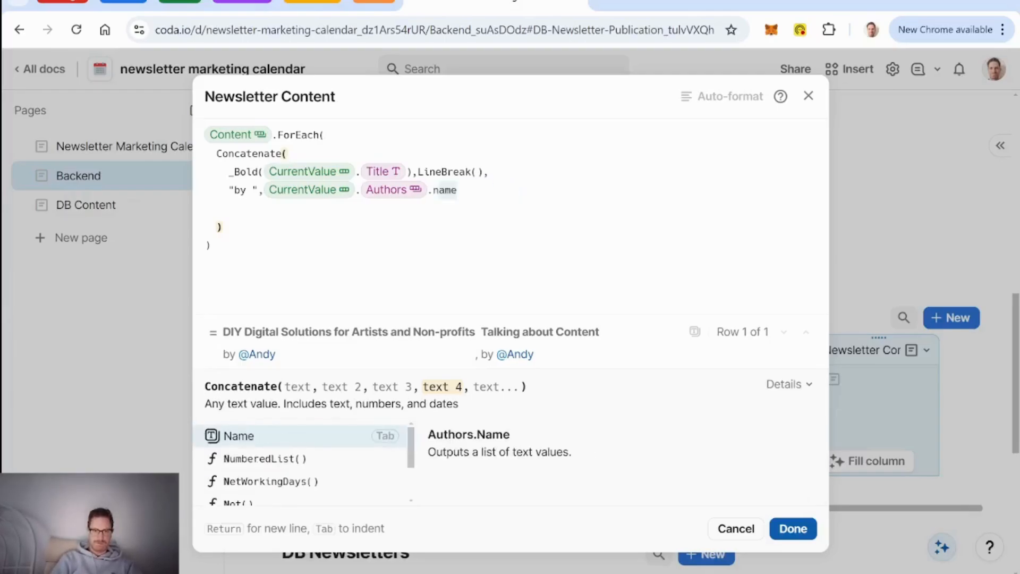
pyautogui.press('BackSpace')
pyautogui.press('BackSpace')
pyautogui.press('BackSpace')
pyautogui.press('Tab')
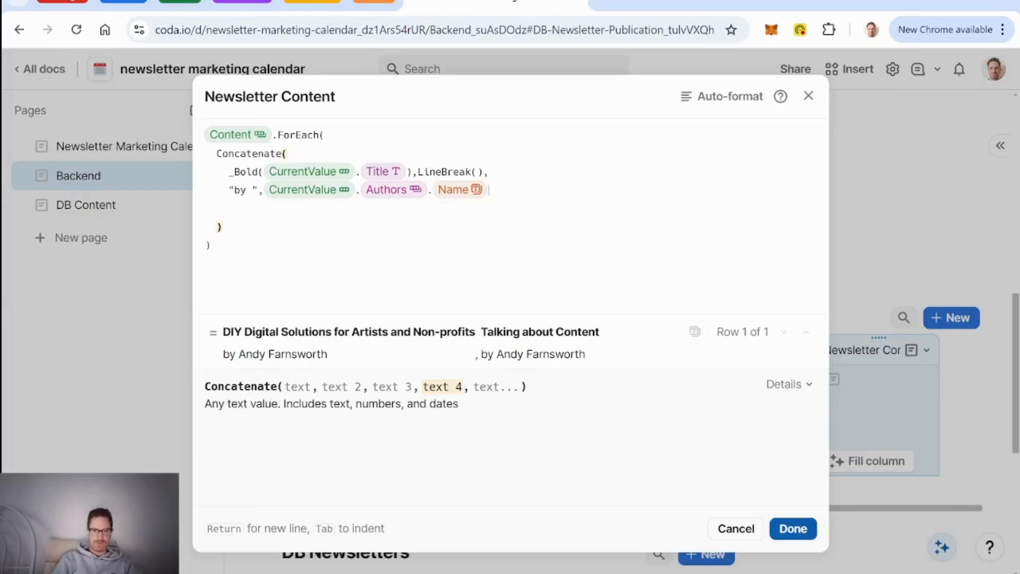
# Step: Follow the byline with two LineBreak() calls on separate lines
pyautogui.write(',LineBreak(')
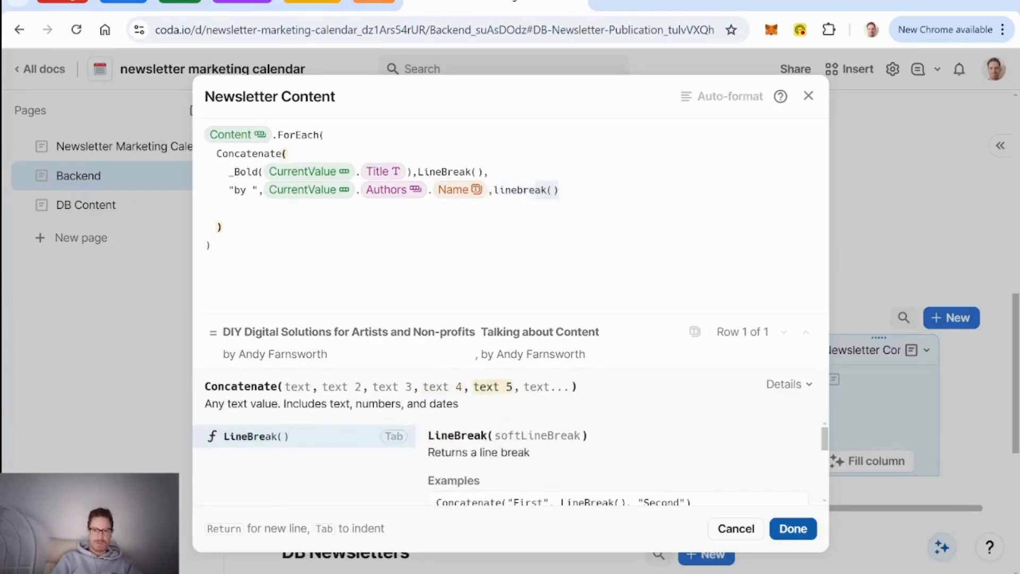
pyautogui.press('Tab')
pyautogui.write(',')
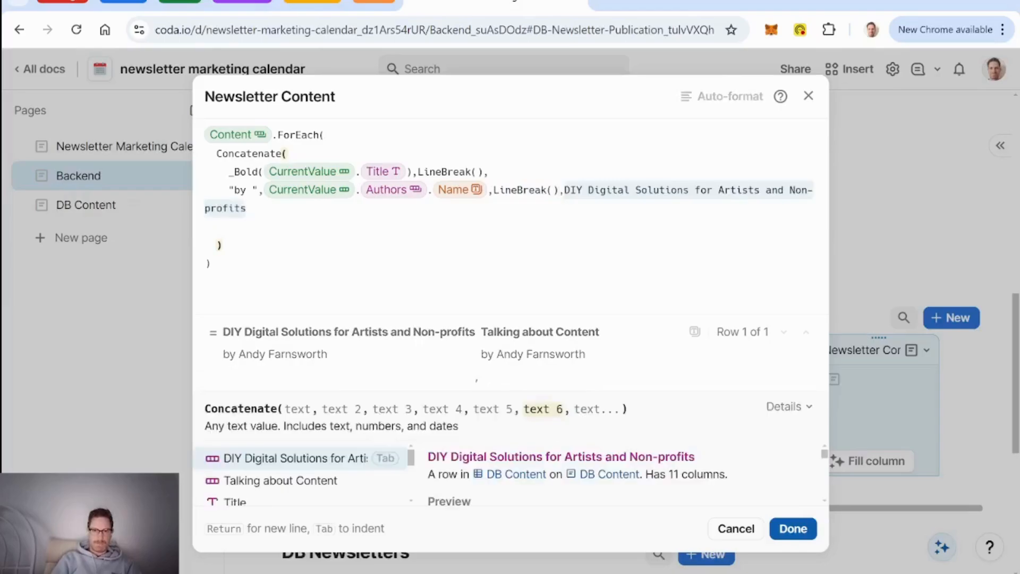
pyautogui.press('Return')
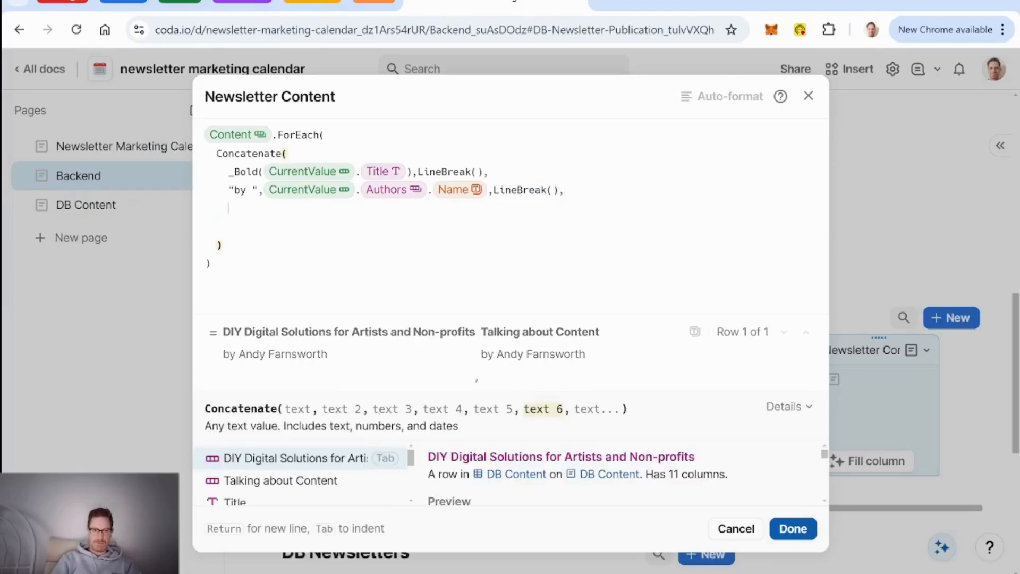
pyautogui.write('linebreak(')
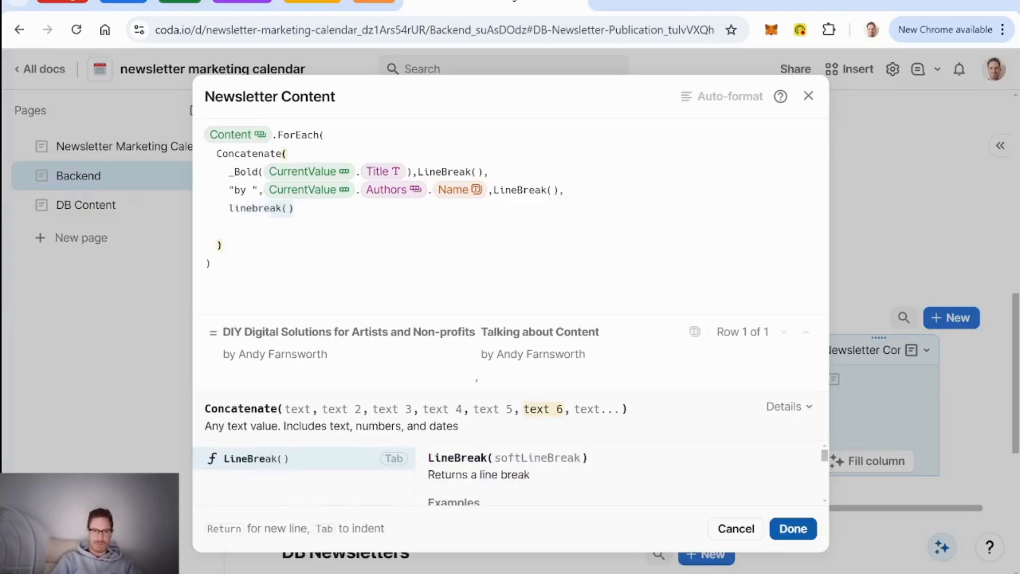
pyautogui.press('Tab')
pyautogui.write(',')
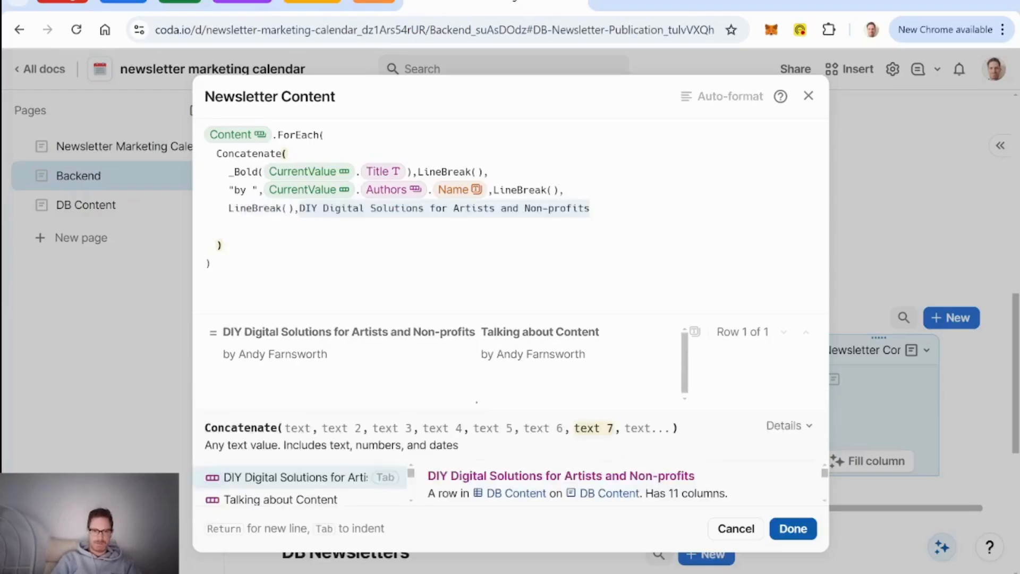
pyautogui.press('Escape')
pyautogui.press('Return')
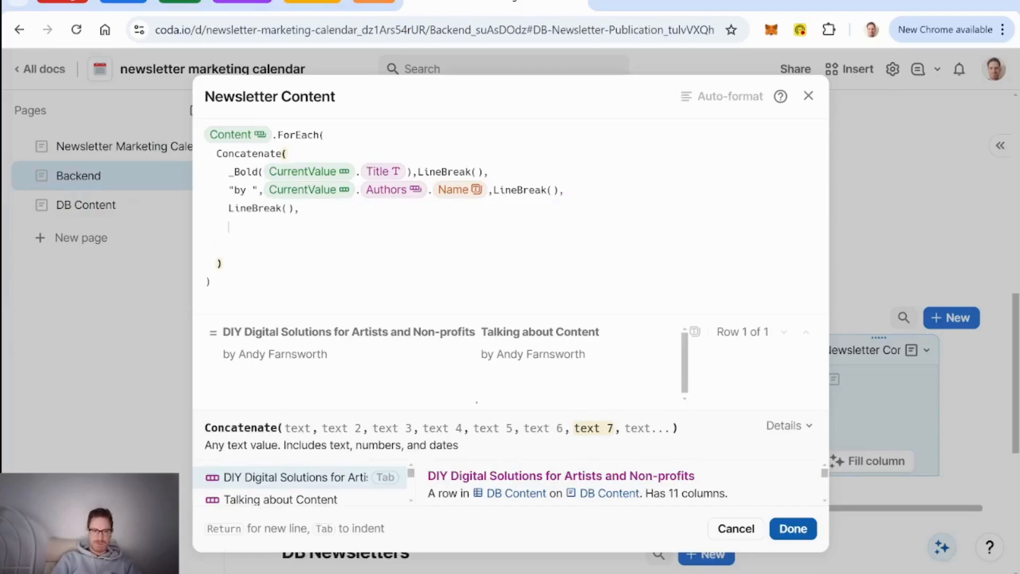
# Step: Add CurrentValue.Content Approved and a LineBreak(), then begin a Rectangle(2000,2, divider
pyautogui.write('@')
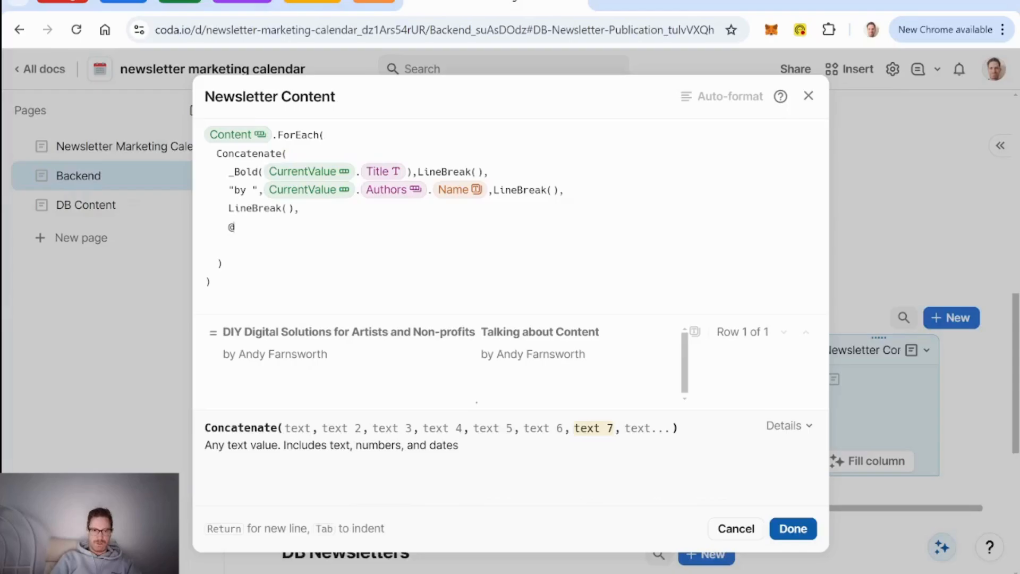
pyautogui.press('BackSpace')
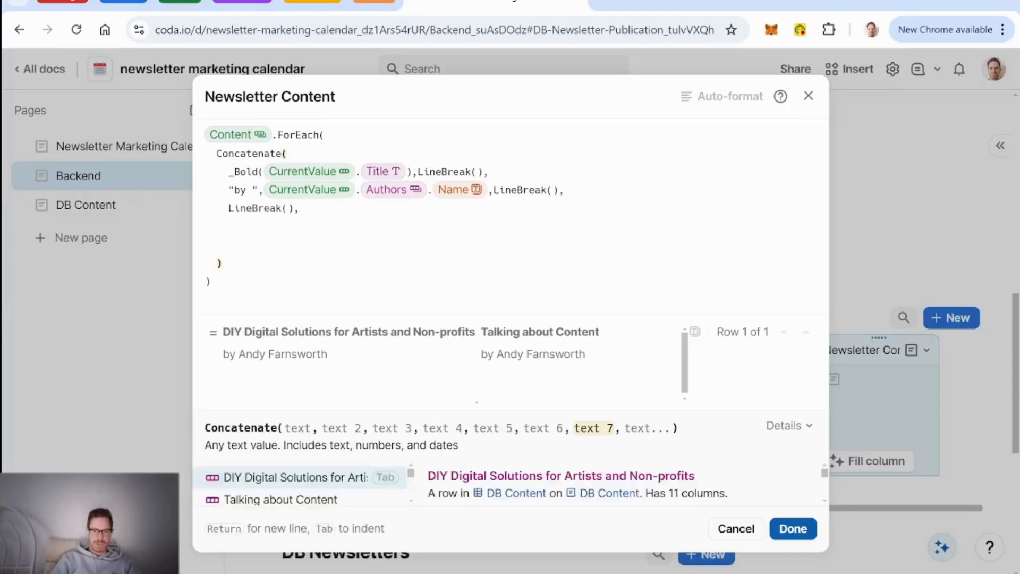
pyautogui.write('currentValue')
pyautogui.press('Tab')
pyautogui.write('.')
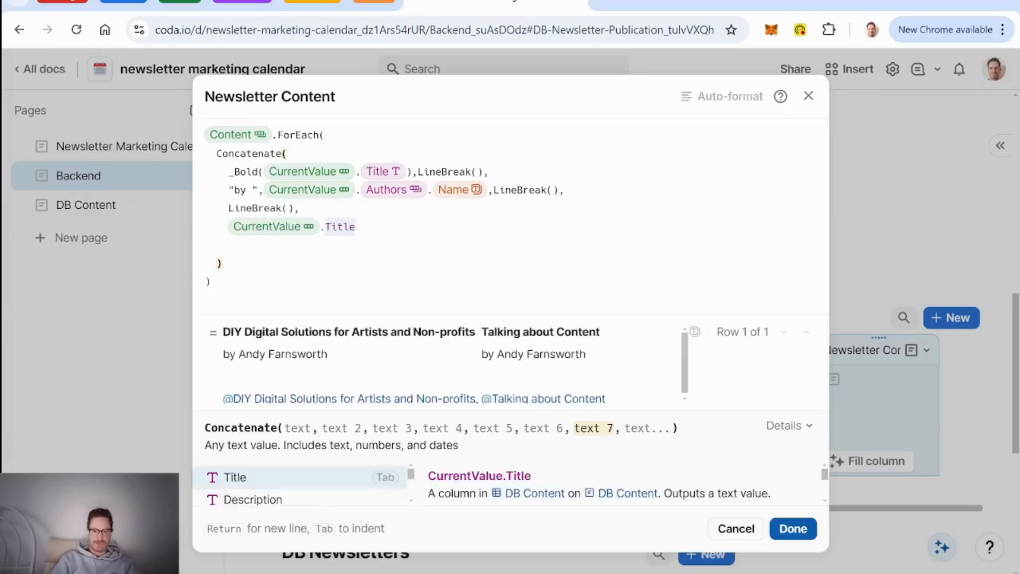
pyautogui.write('content')
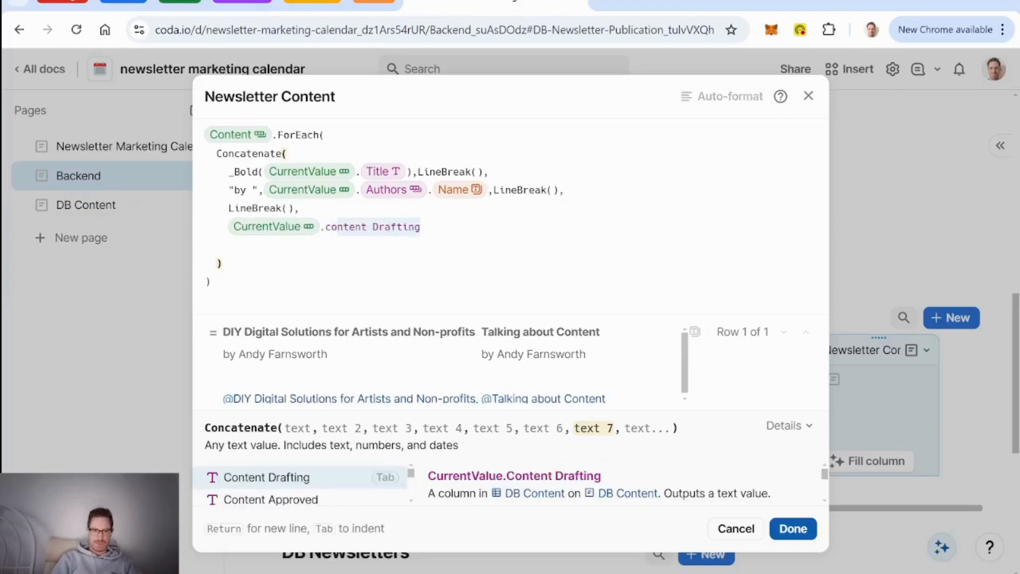
pyautogui.press('Down')
pyautogui.press('Tab')
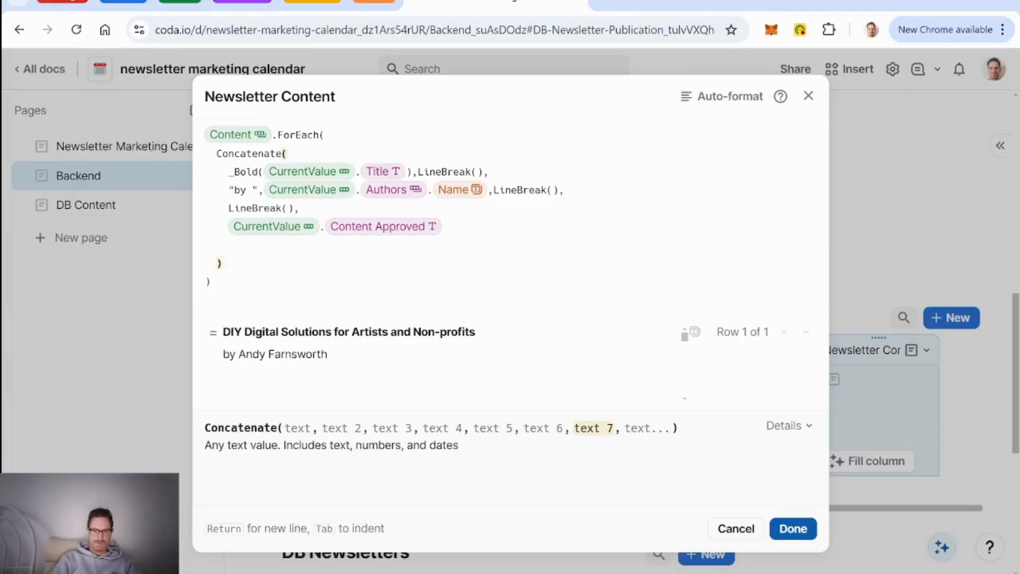
pyautogui.write(',lineBreak(')
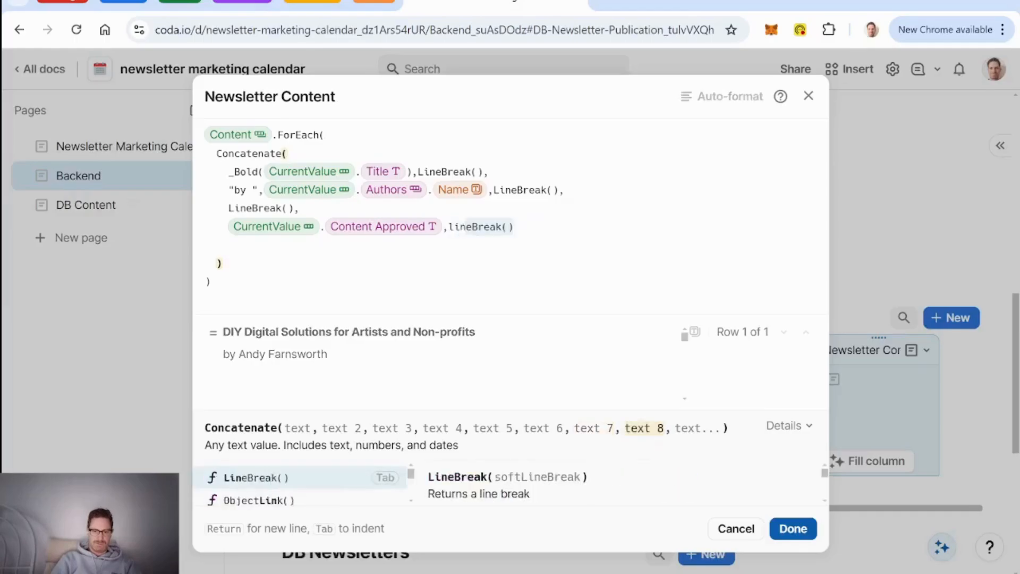
pyautogui.write('i')
pyautogui.press('Tab')
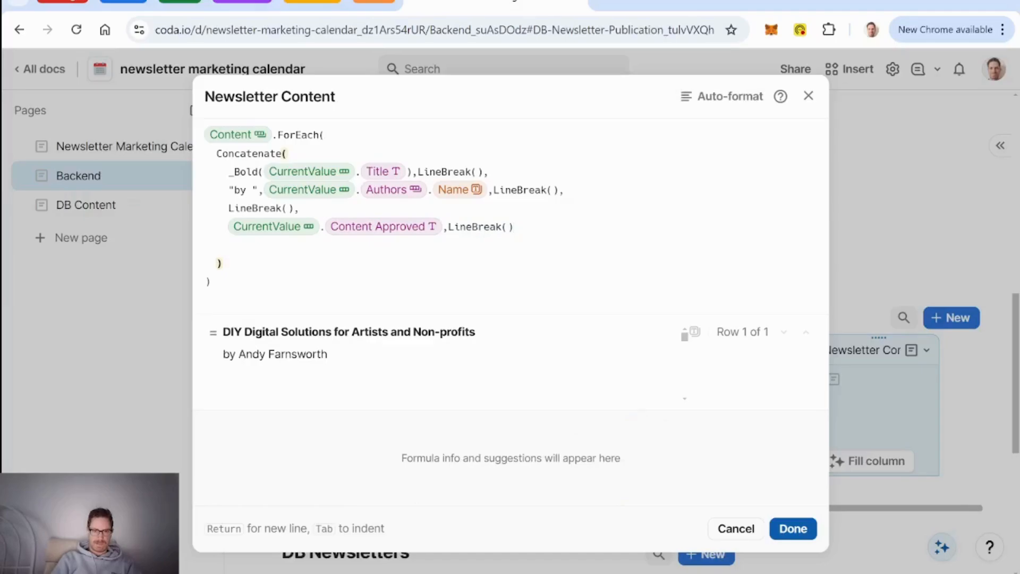
pyautogui.write(',')
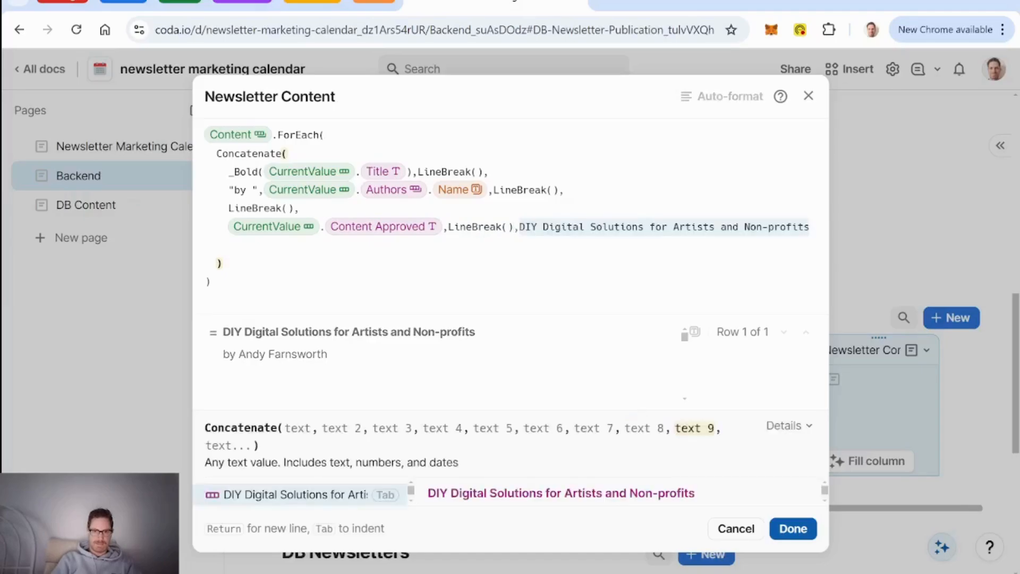
pyautogui.press('Return')
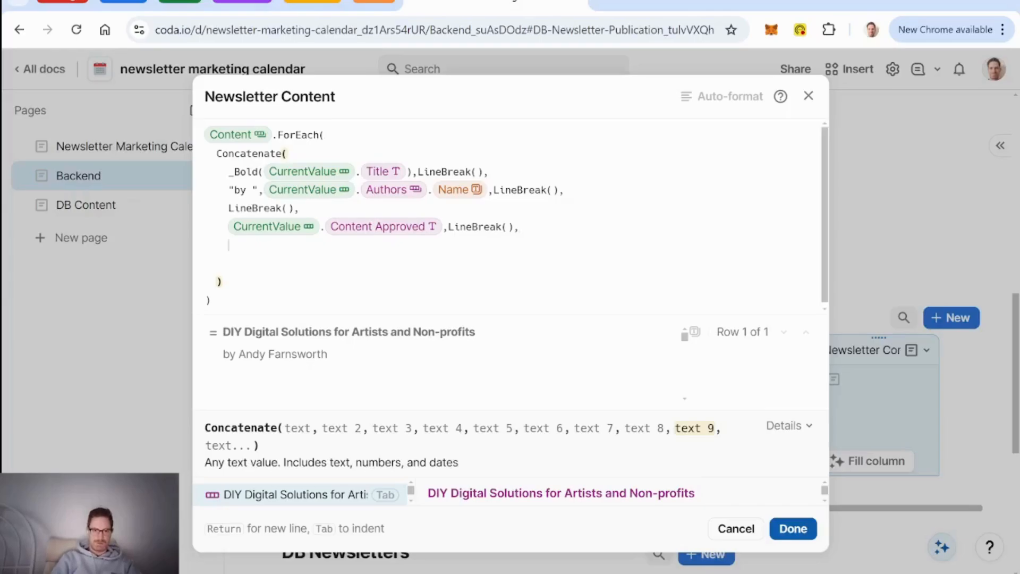
pyautogui.write('Rectangle(')
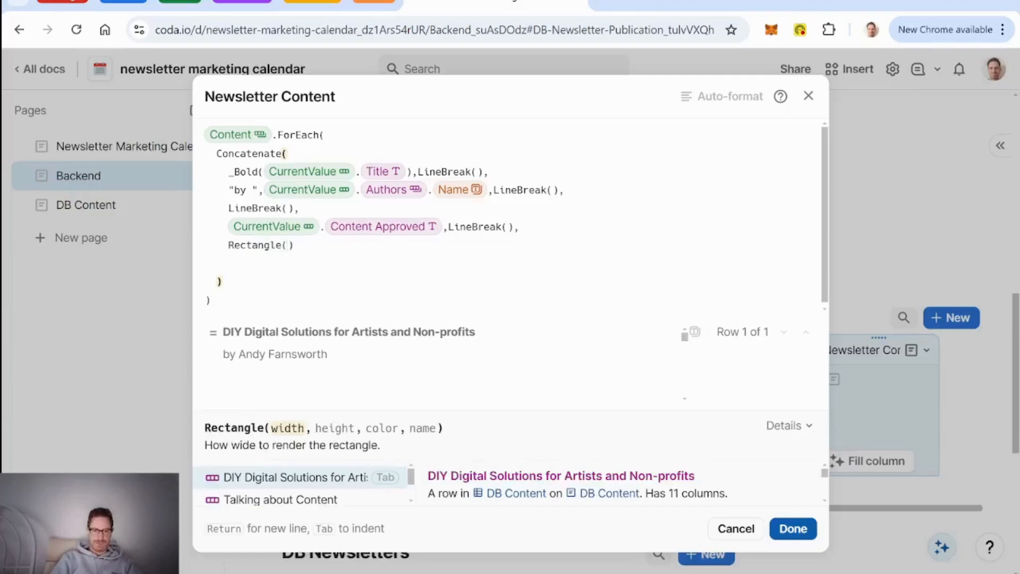
pyautogui.write('2000,')
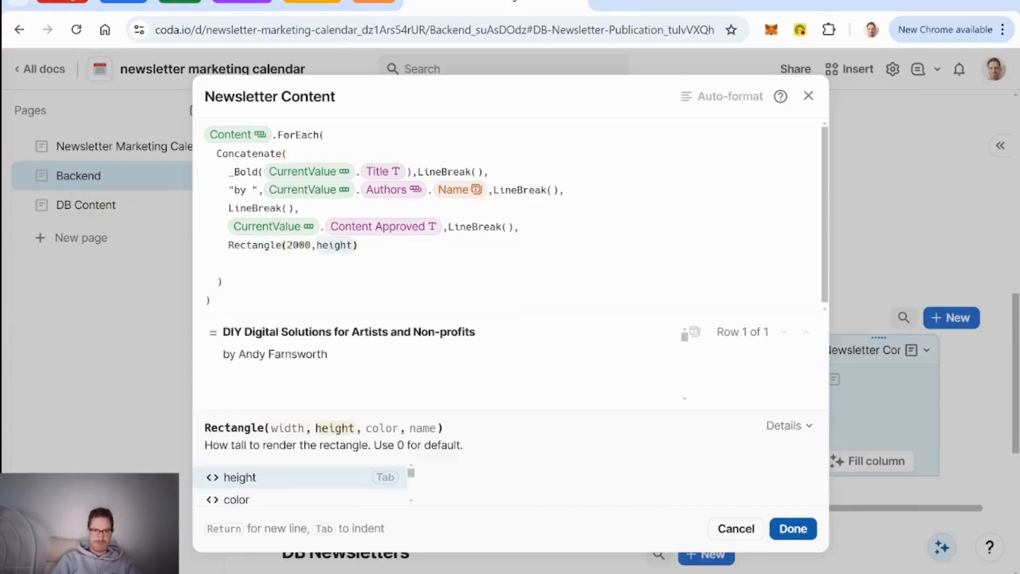
pyautogui.write('2,')
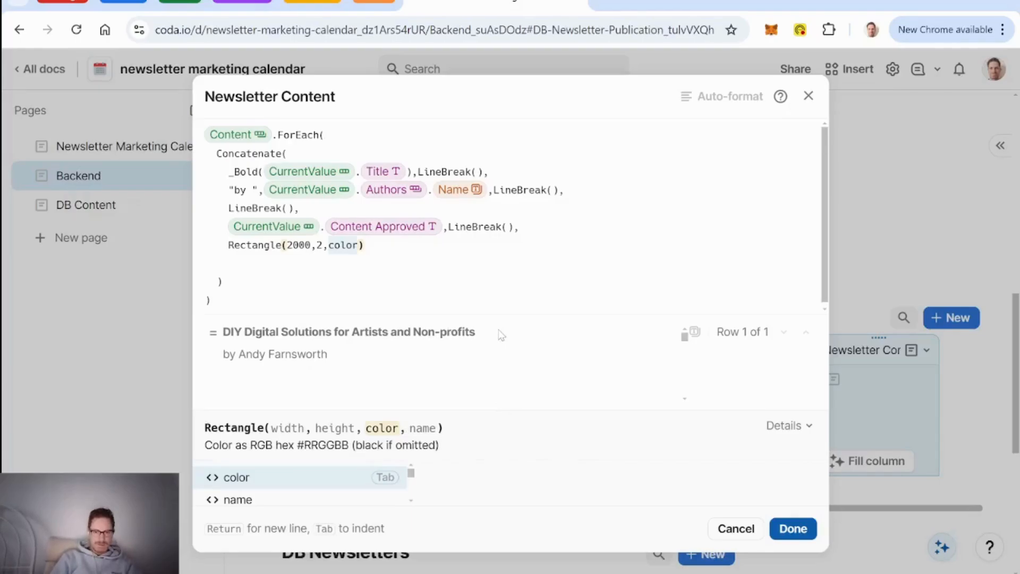
# Step: End each Newsletter Content item with a Rectangle(2000,2) divider, remove the blank line, and save the formula
pyautogui.press('Tab')
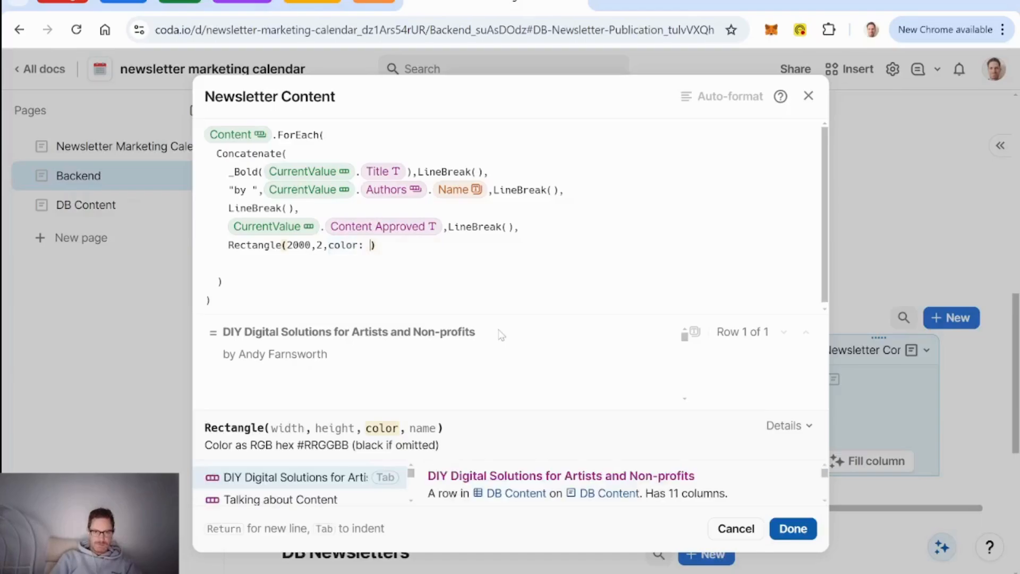
pyautogui.press('BackSpace')
pyautogui.press('BackSpace')
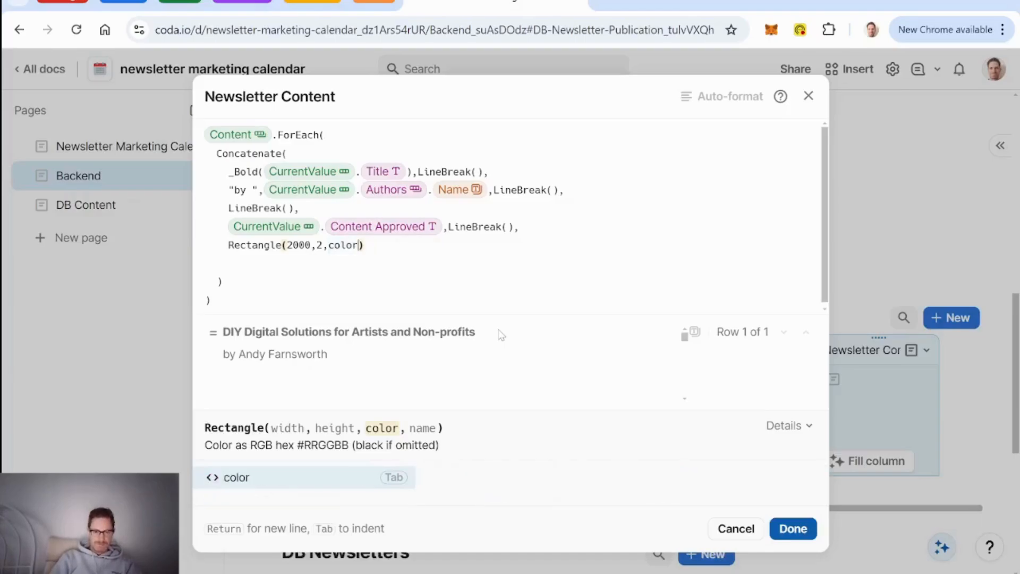
pyautogui.write(',')
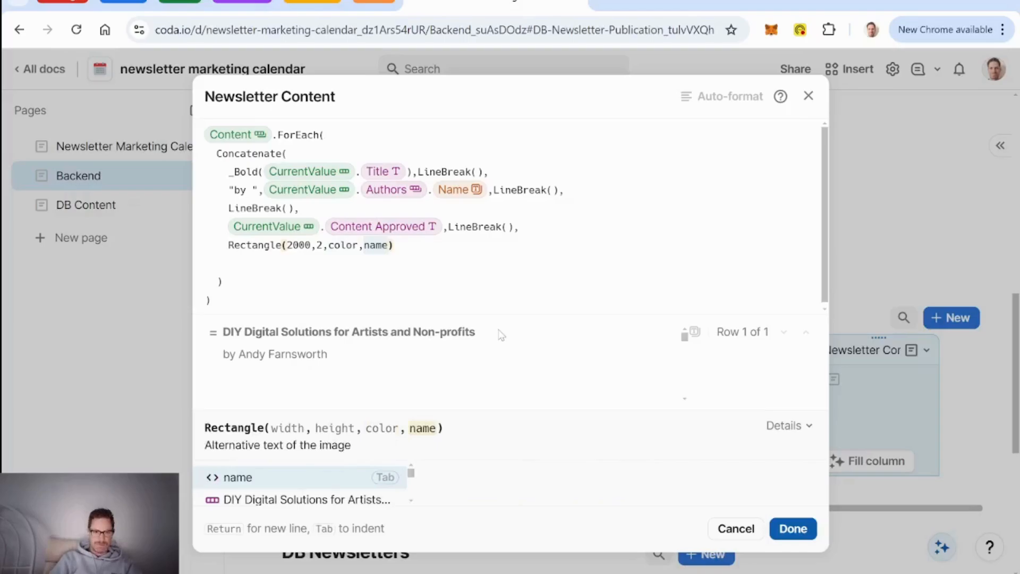
pyautogui.press('BackSpace')
pyautogui.press('BackSpace')
pyautogui.press('BackSpace')
pyautogui.press('BackSpace')
pyautogui.press('BackSpace')
pyautogui.press('BackSpace')
pyautogui.press('BackSpace')
pyautogui.press('BackSpace')
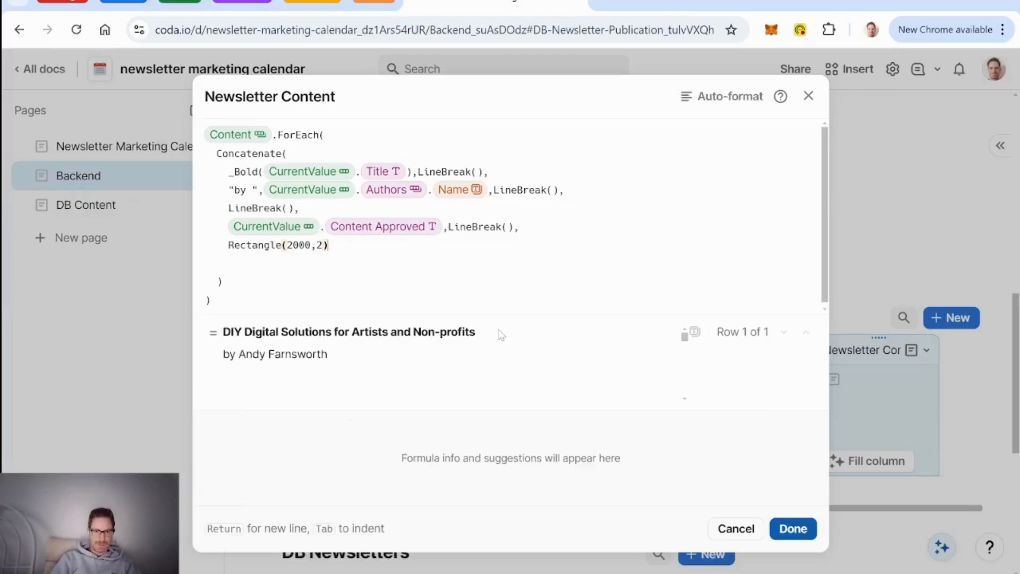
pyautogui.press('Down')
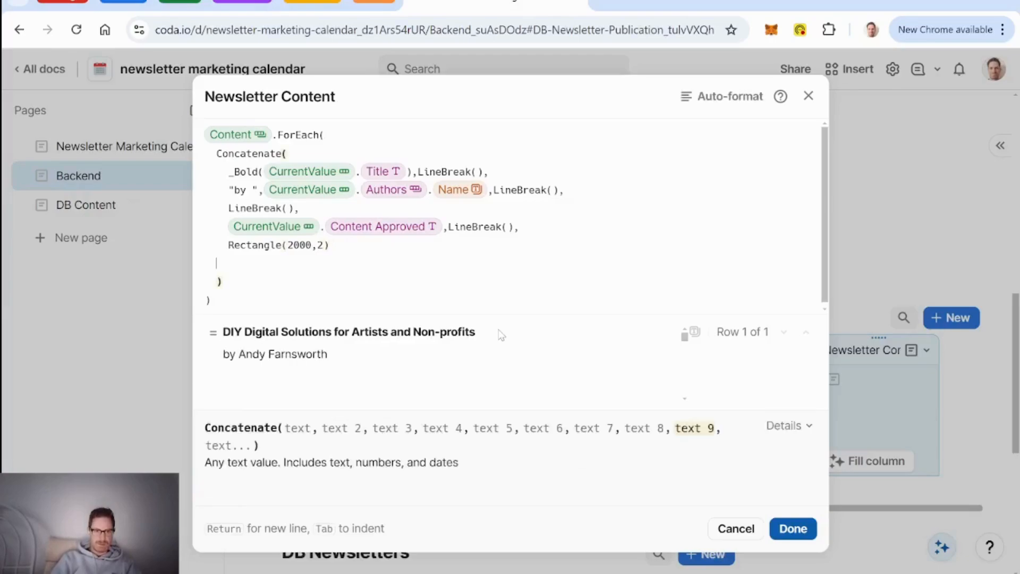
pyautogui.press('BackSpace')
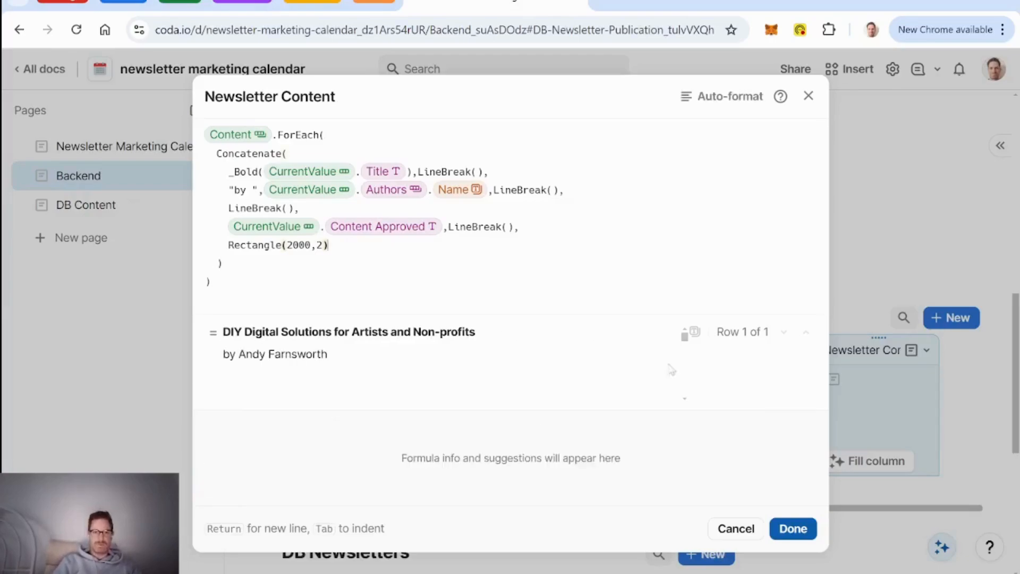
pyautogui.click(807, 526)
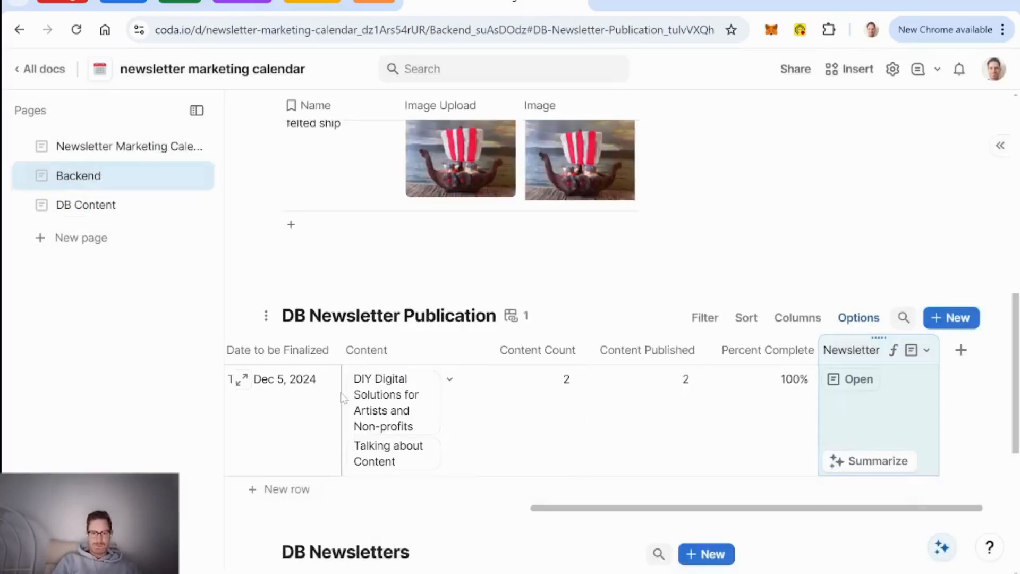
# Step: Expand the Weekly Member Newsletter row to review Content Count 2, Content Published 2 and 100% complete
pyautogui.click(251, 380)
pyautogui.scroll(-10, 587, 335)
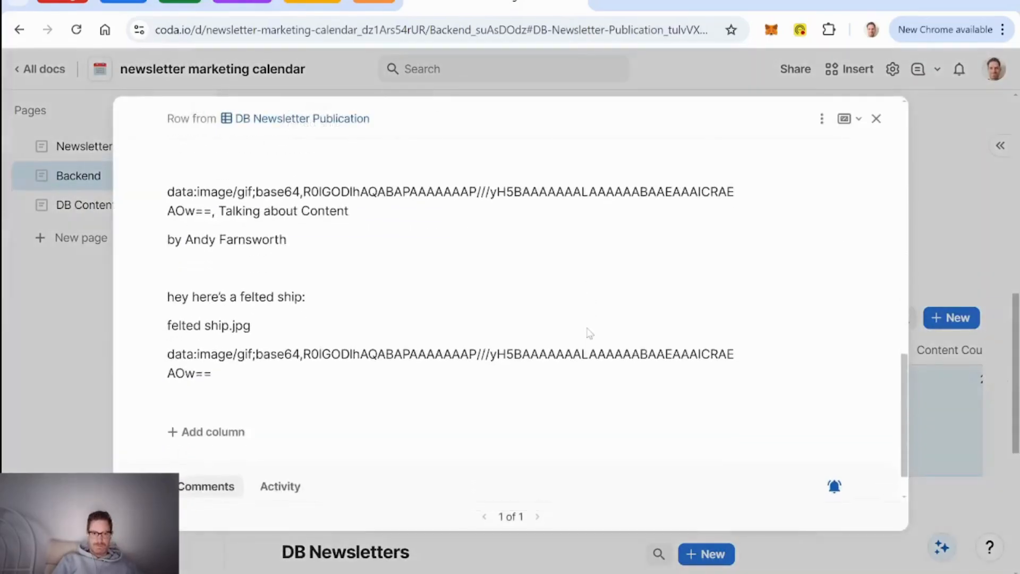
pyautogui.scroll(2, 587, 335)
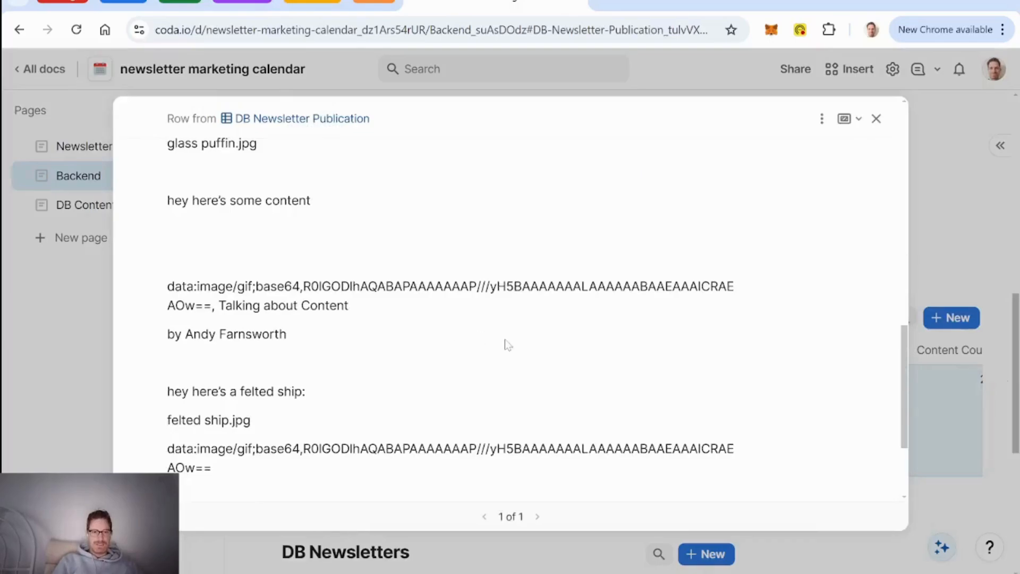
pyautogui.scroll(3, 505, 339)
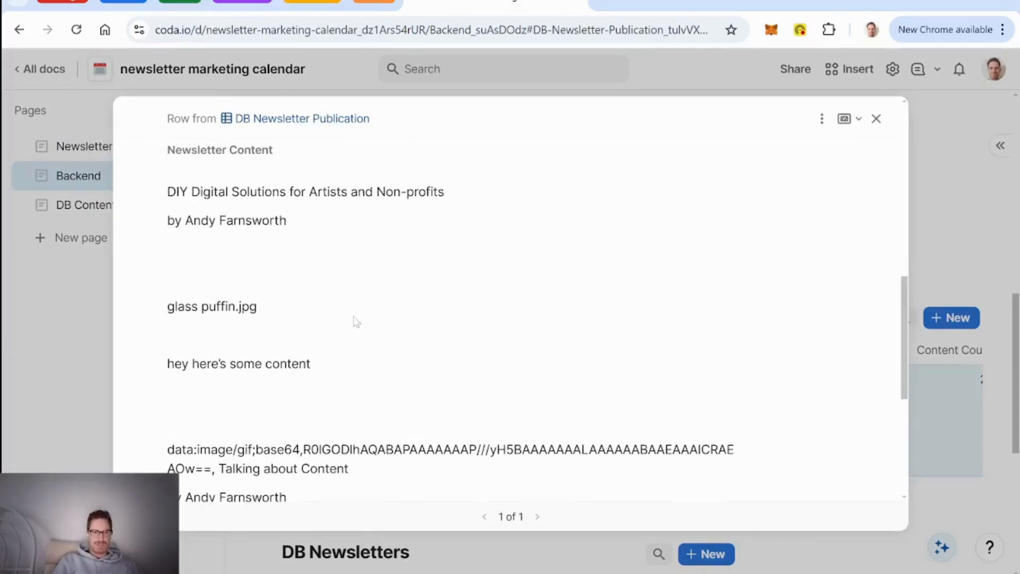
pyautogui.scroll(-5, 353, 321)
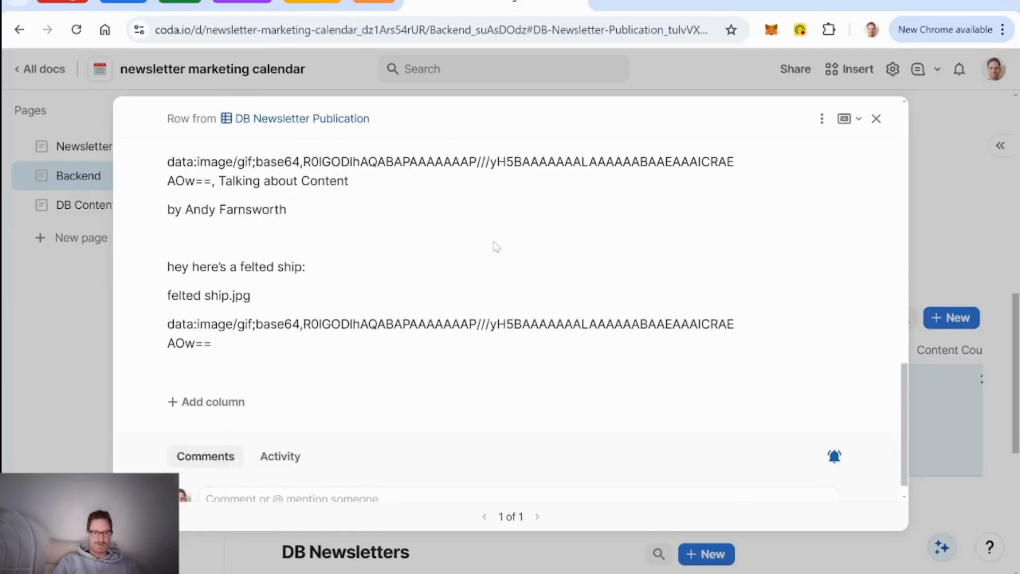
pyautogui.scroll(8, 494, 246)
pyautogui.scroll(-4, 494, 246)
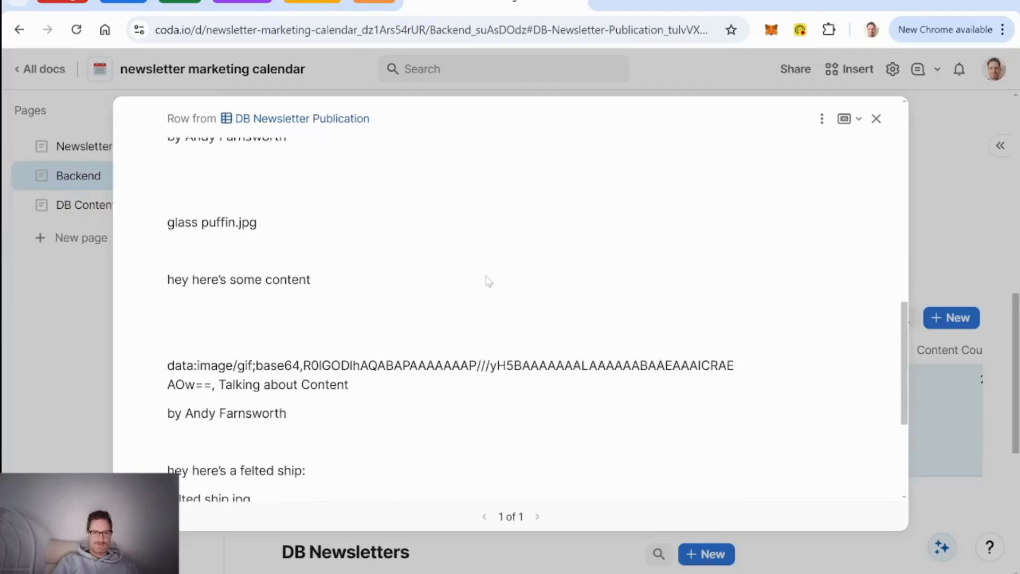
pyautogui.scroll(-4, 486, 281)
pyautogui.scroll(12, 415, 282)
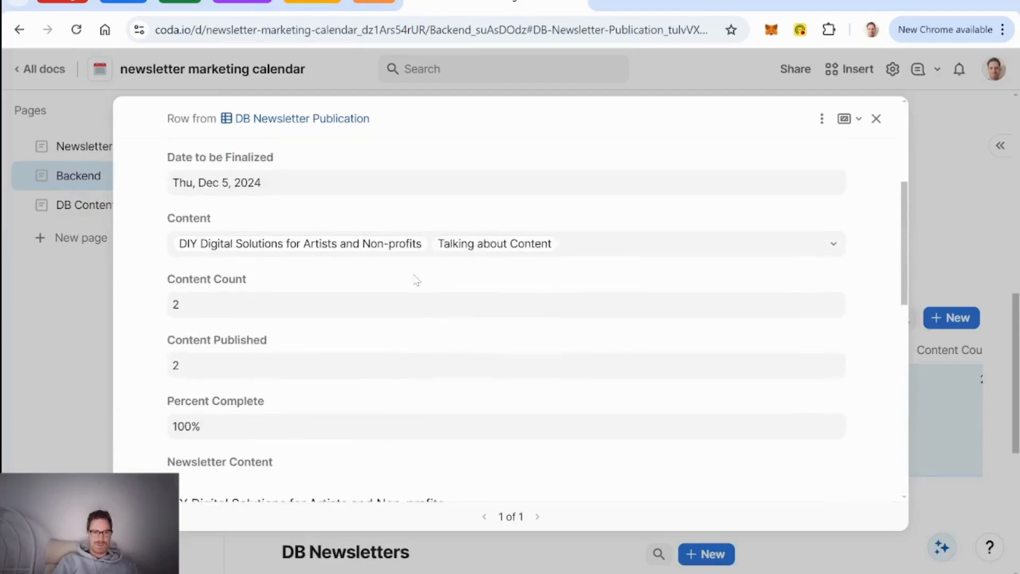
# Step: Delete the Newsletter Content column from the DB Newsletter Publication table
pyautogui.click(877, 119)
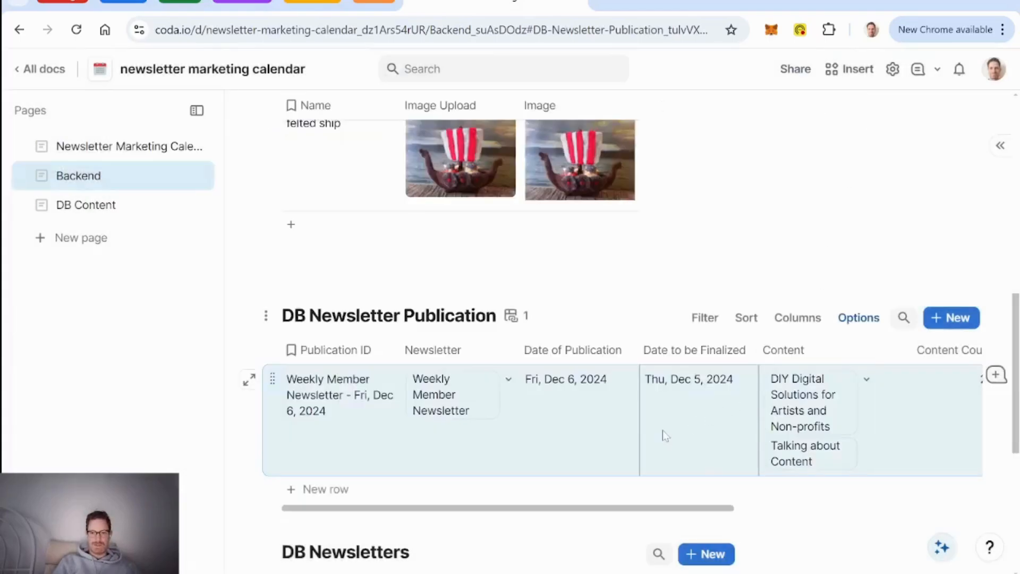
pyautogui.hscroll(10, 663, 430)
pyautogui.hscroll(1, 884, 433)
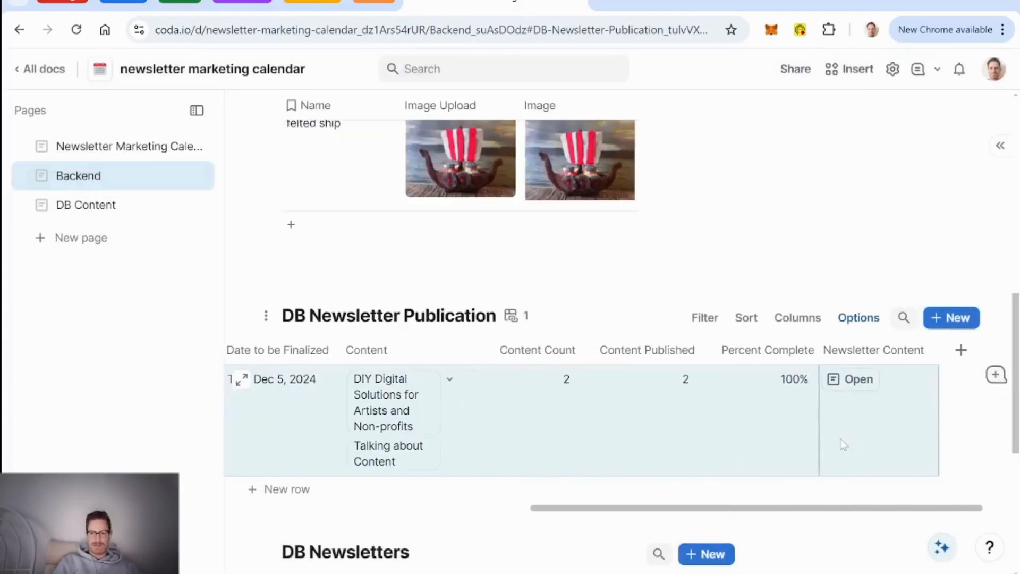
pyautogui.click(869, 353)
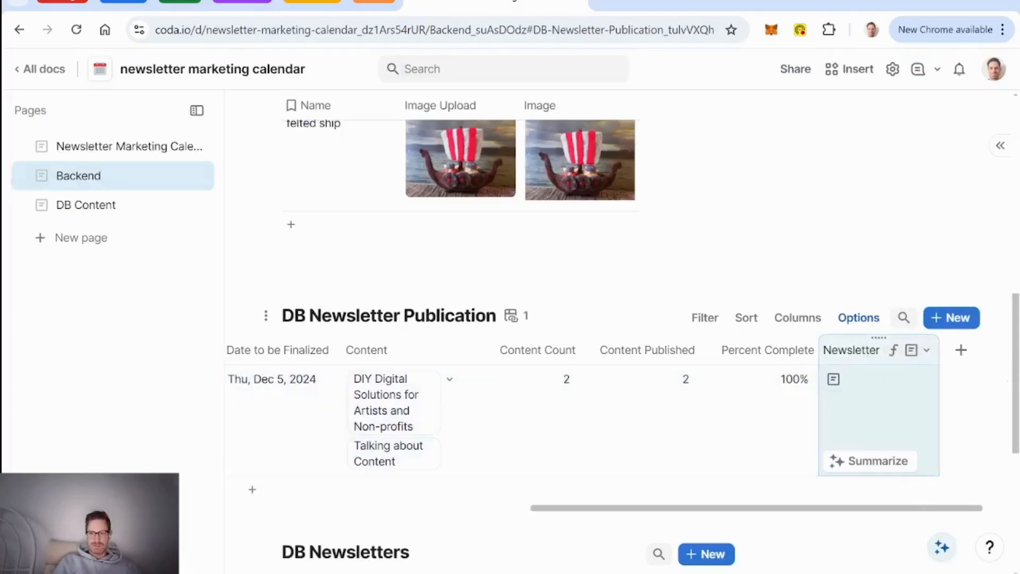
pyautogui.press('Delete')
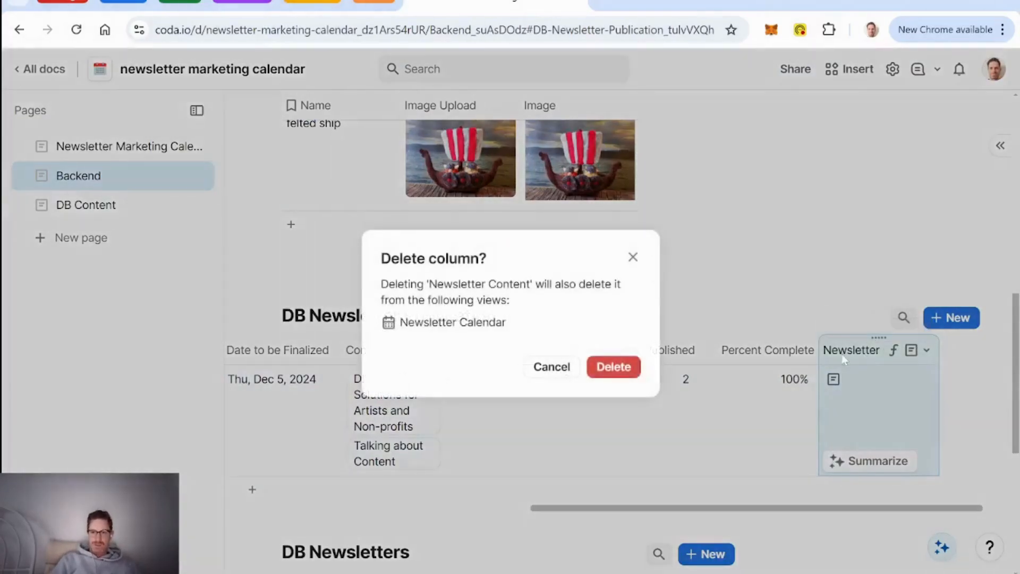
pyautogui.click(614, 368)
# Step: Recheck the publication row's details, then go to the Newsletter Marketing Calendar page
pyautogui.hscroll(-8, 654, 410)
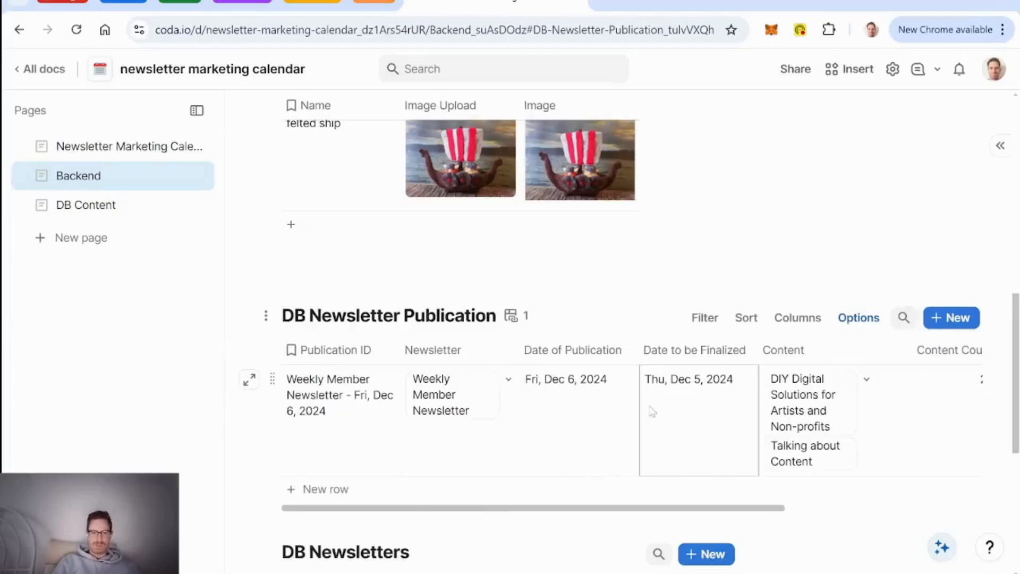
pyautogui.click(250, 381)
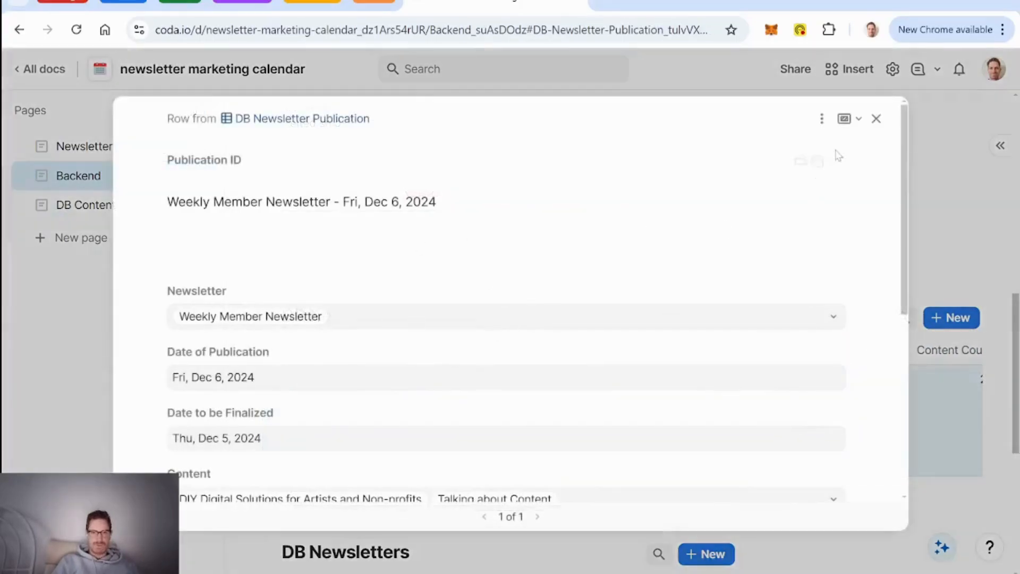
pyautogui.click(876, 120)
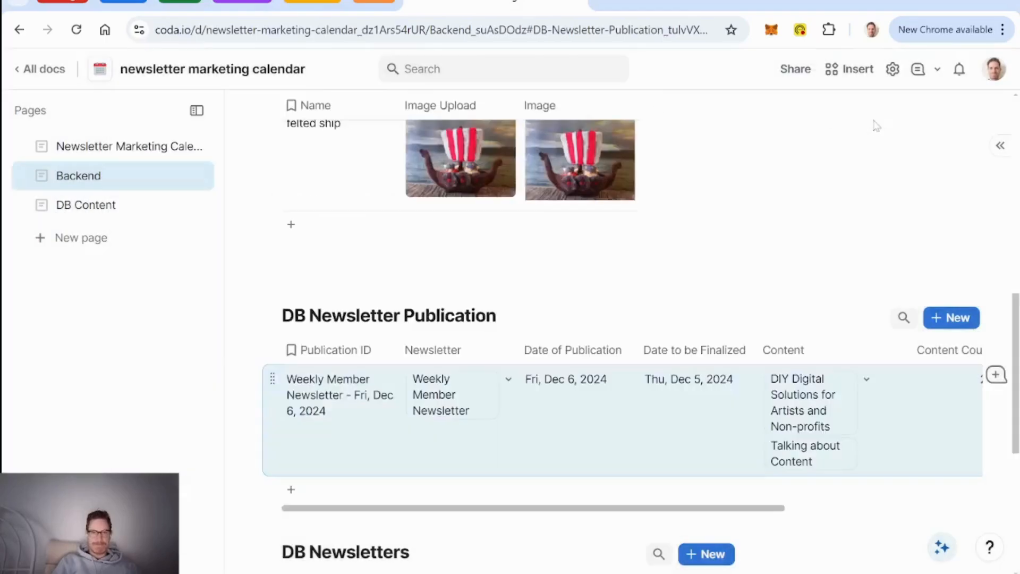
pyautogui.click(127, 151)
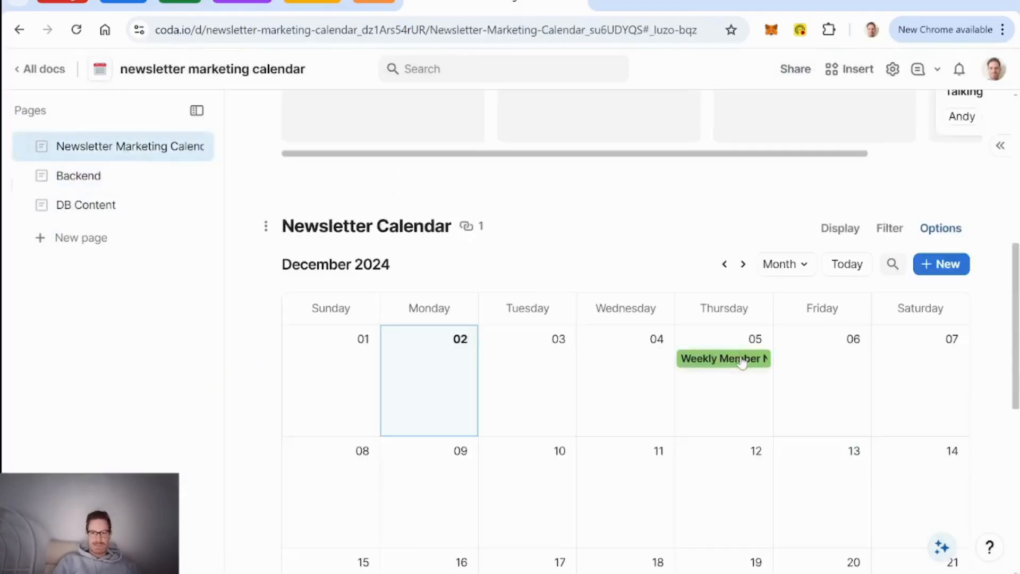
# Step: In the Dec 5 calendar entry, narrow the Content table's See Details column
pyautogui.click(743, 362)
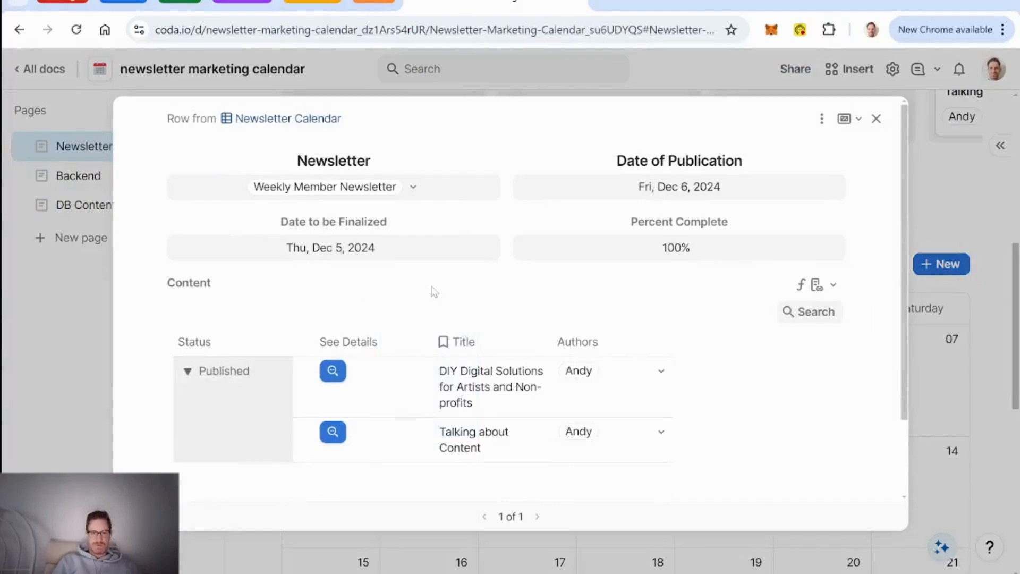
pyautogui.scroll(-1, 435, 292)
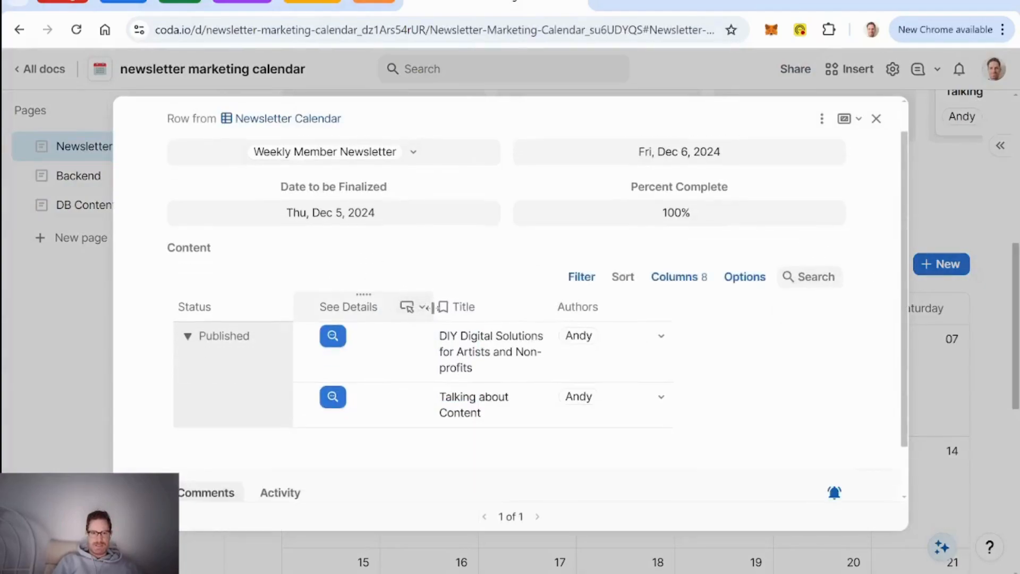
pyautogui.moveTo(433, 307); pyautogui.dragTo(377, 307)
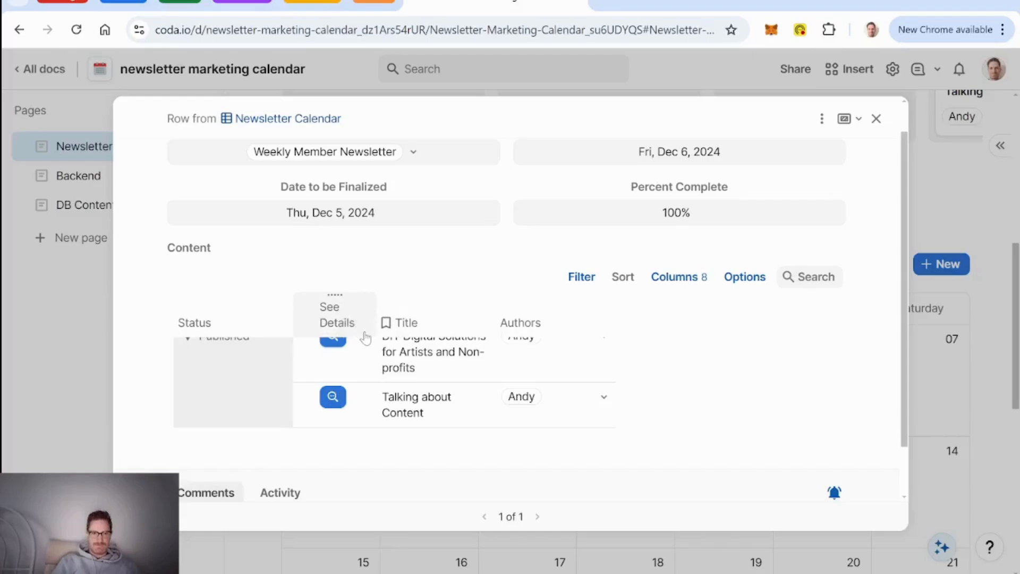
pyautogui.click(366, 334)
pyautogui.moveTo(377, 306); pyautogui.dragTo(366, 307)
pyautogui.moveTo(366, 306); pyautogui.dragTo(372, 307)
# Step: Widen the Title column so titles fit one line, narrow Authors, and close the entry
pyautogui.moveTo(488, 307); pyautogui.dragTo(546, 308)
pyautogui.moveTo(663, 312); pyautogui.dragTo(639, 314)
pyautogui.click(462, 360)
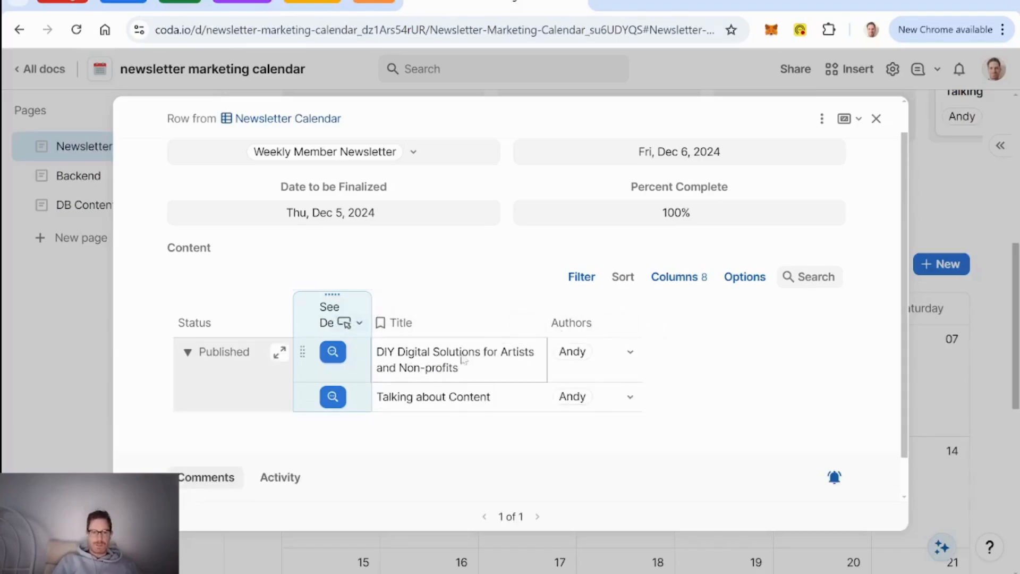
pyautogui.scroll(1, 533, 348)
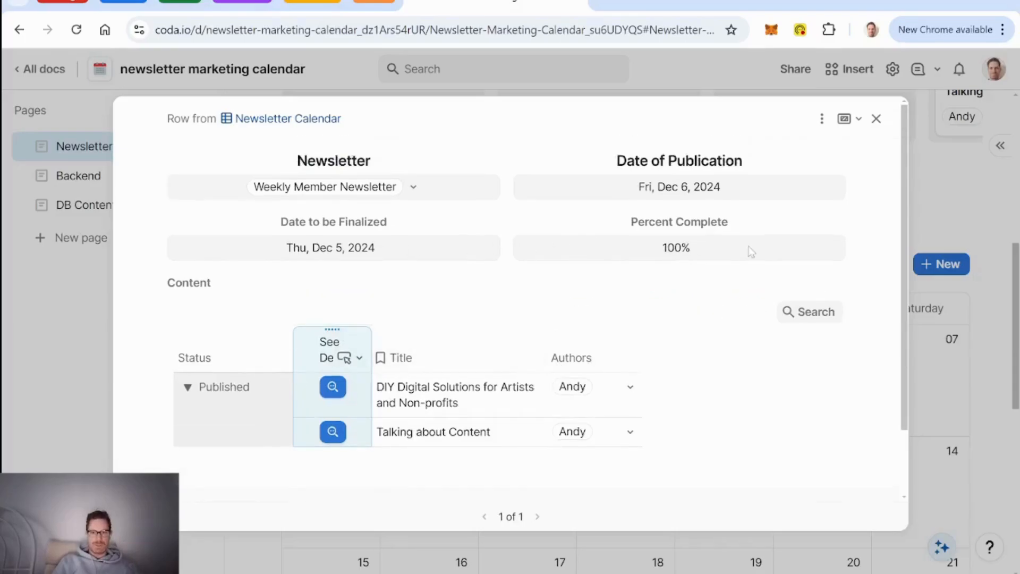
pyautogui.scroll(-2, 490, 262)
pyautogui.scroll(2, 457, 351)
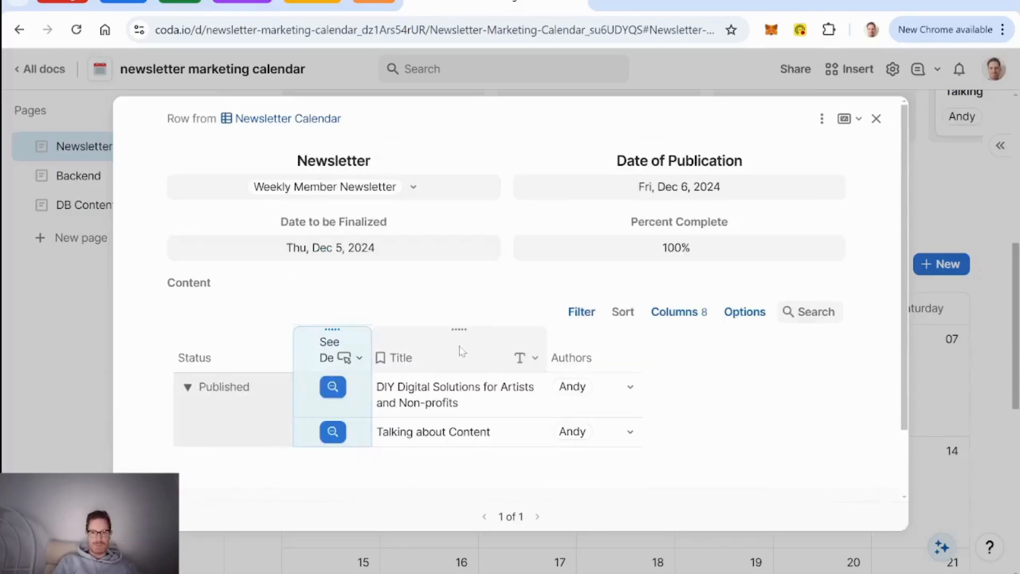
pyautogui.click(877, 119)
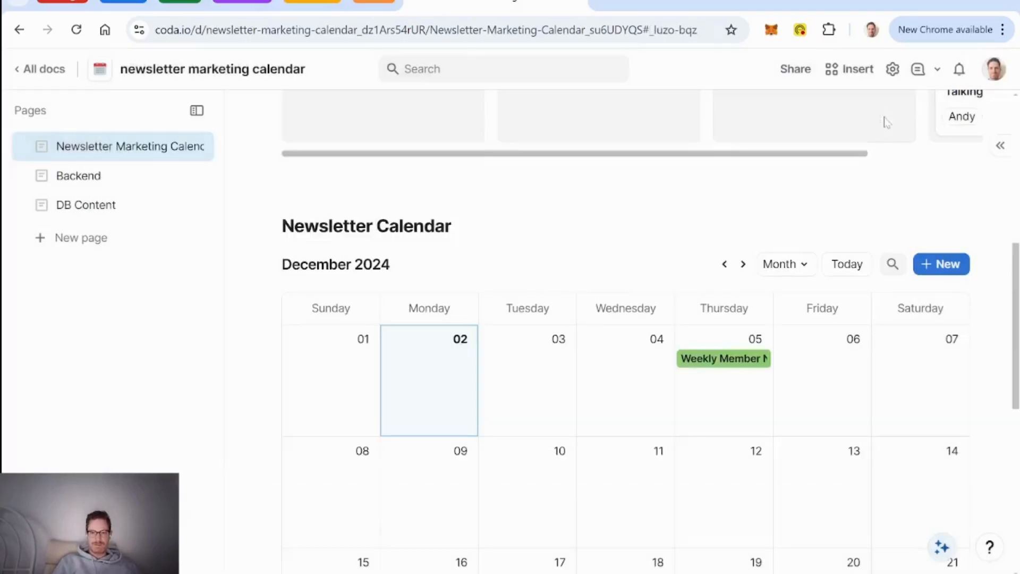
# Step: Delete the four bullet lines under the Newsletter Marketing Calendar title
pyautogui.scroll(8, 429, 370)
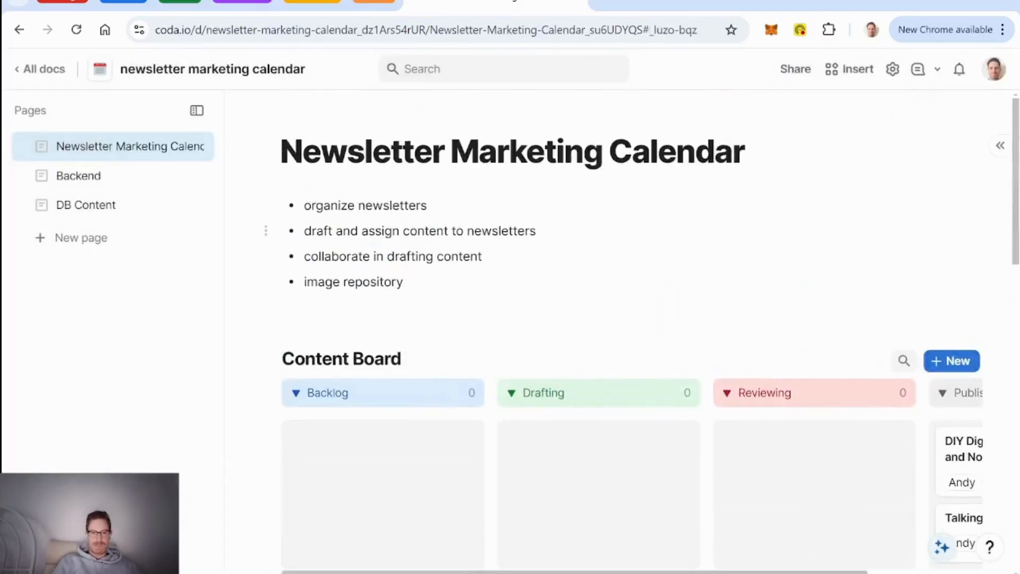
pyautogui.moveTo(404, 281); pyautogui.dragTo(304, 205)
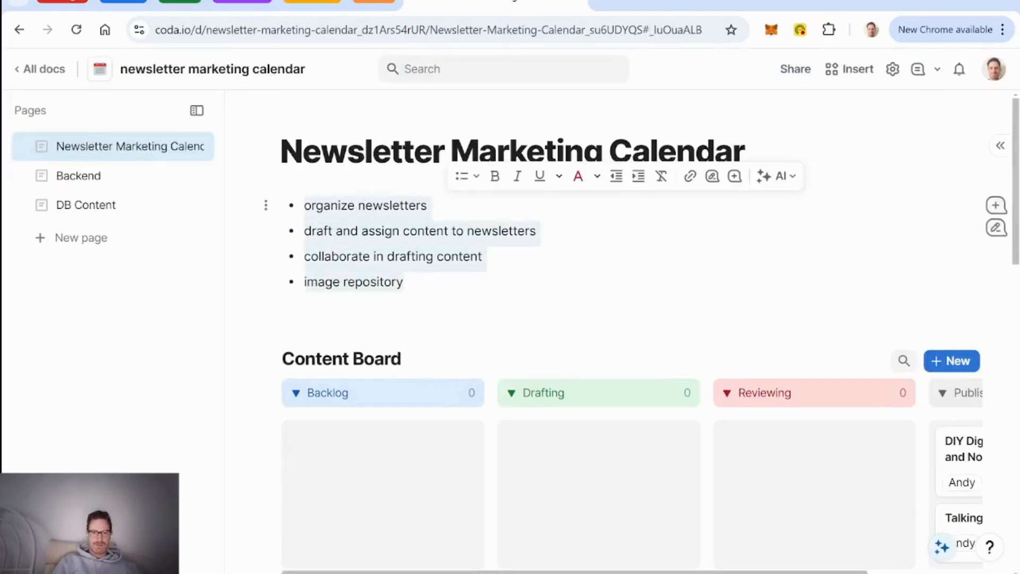
pyautogui.press('BackSpace')
pyautogui.press('BackSpace')
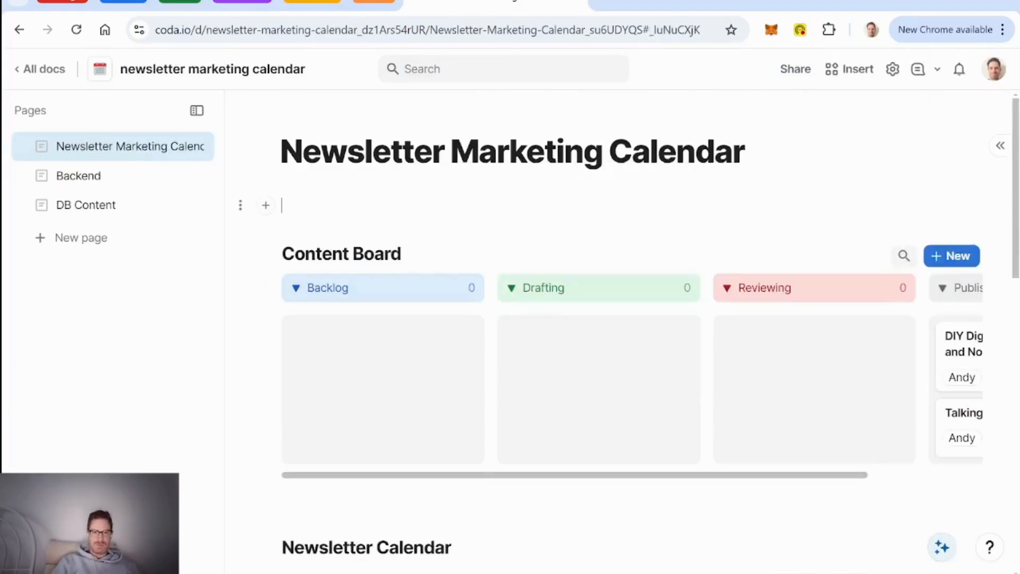
pyautogui.scroll(-4, 481, 228)
pyautogui.scroll(3, 481, 227)
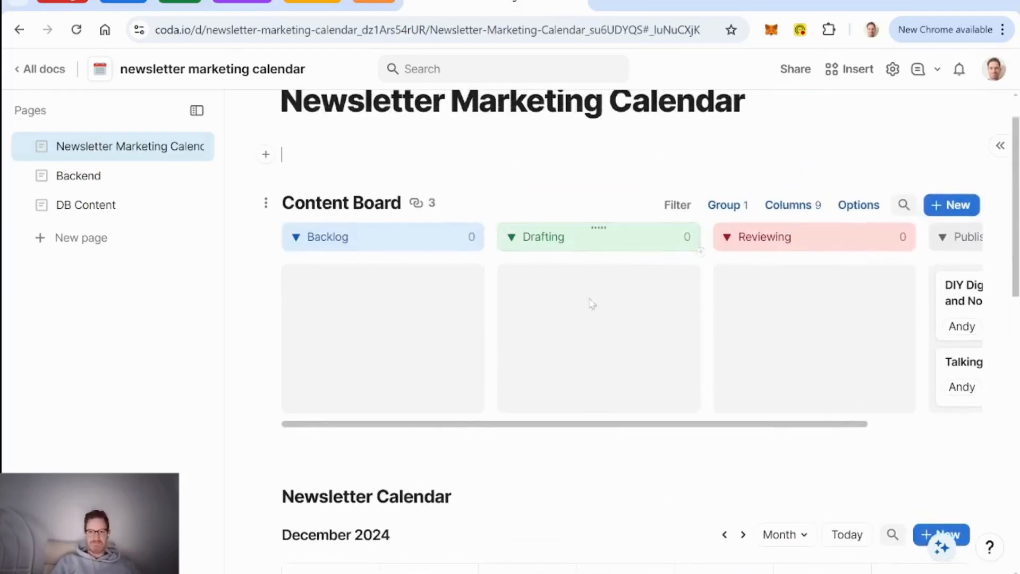
# Step: Inspect the DIY Digital Solutions card's published layout, whose content text is formula-calculated
pyautogui.hscroll(3, 592, 304)
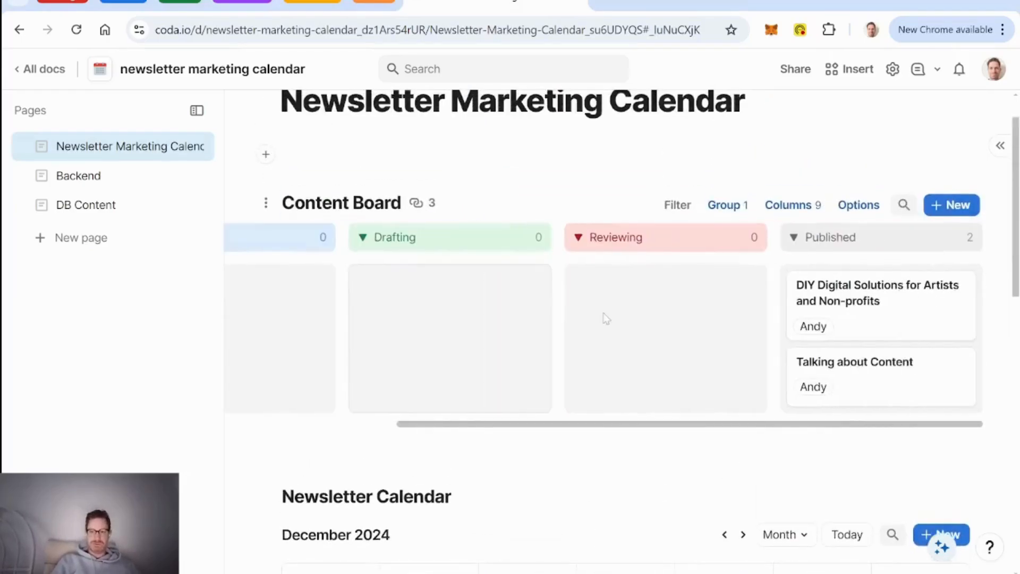
pyautogui.click(912, 322)
pyautogui.scroll(-3, 521, 352)
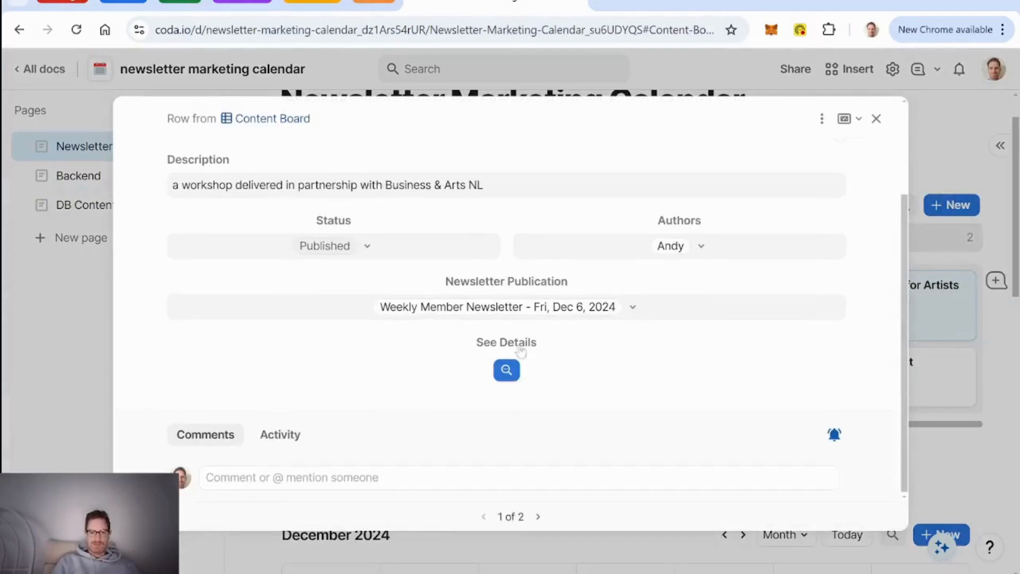
pyautogui.click(507, 370)
pyautogui.scroll(-5, 606, 332)
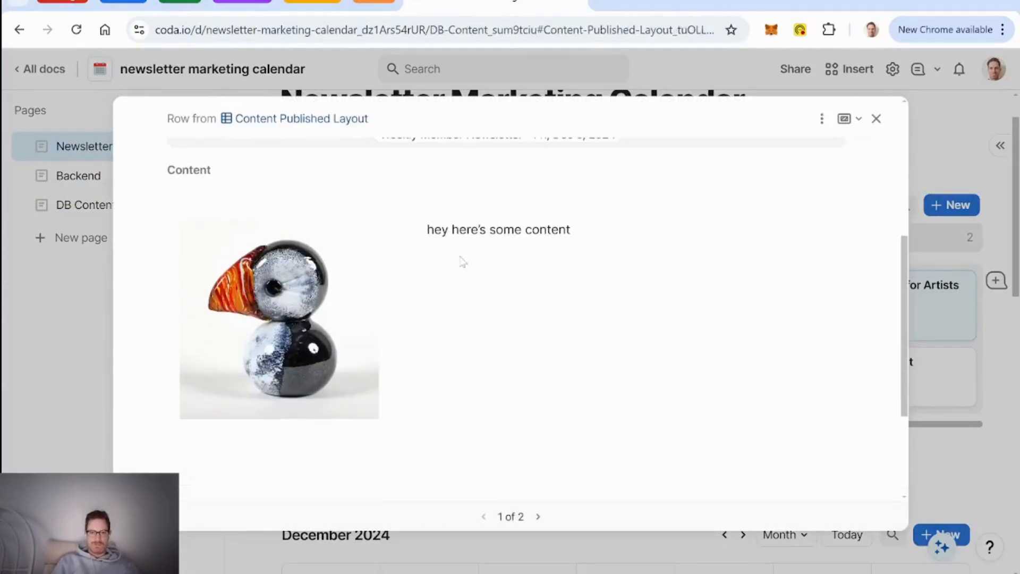
pyautogui.doubleClick(583, 237)
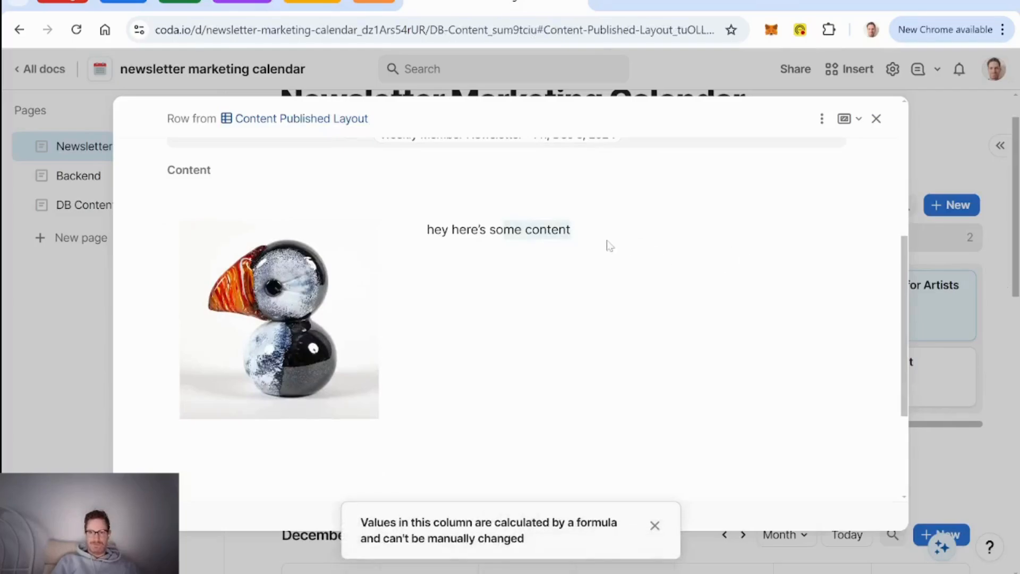
pyautogui.click(655, 526)
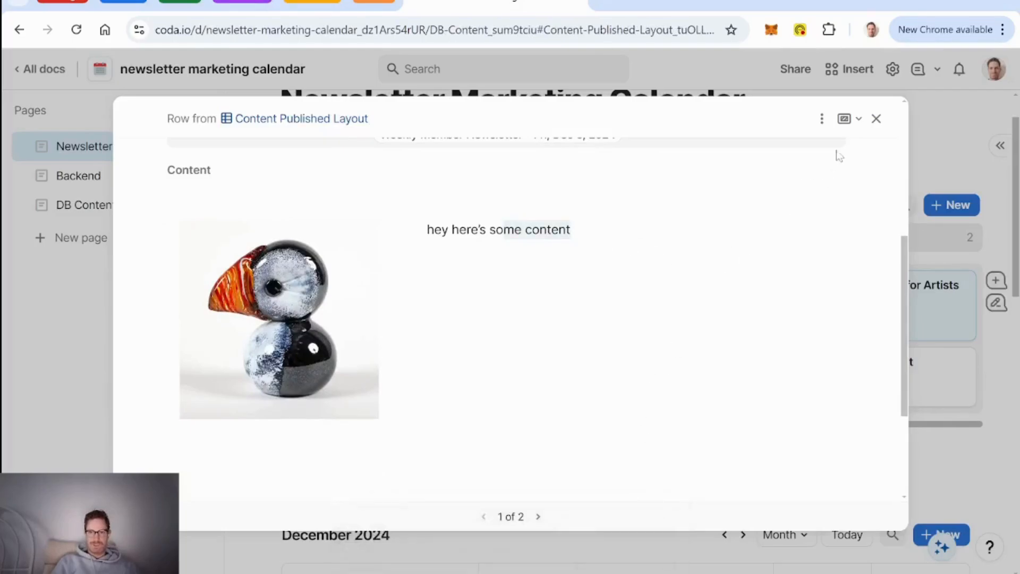
pyautogui.click(877, 118)
# Step: Add a new Content Board card titled 'test' and open its full record
pyautogui.click(957, 205)
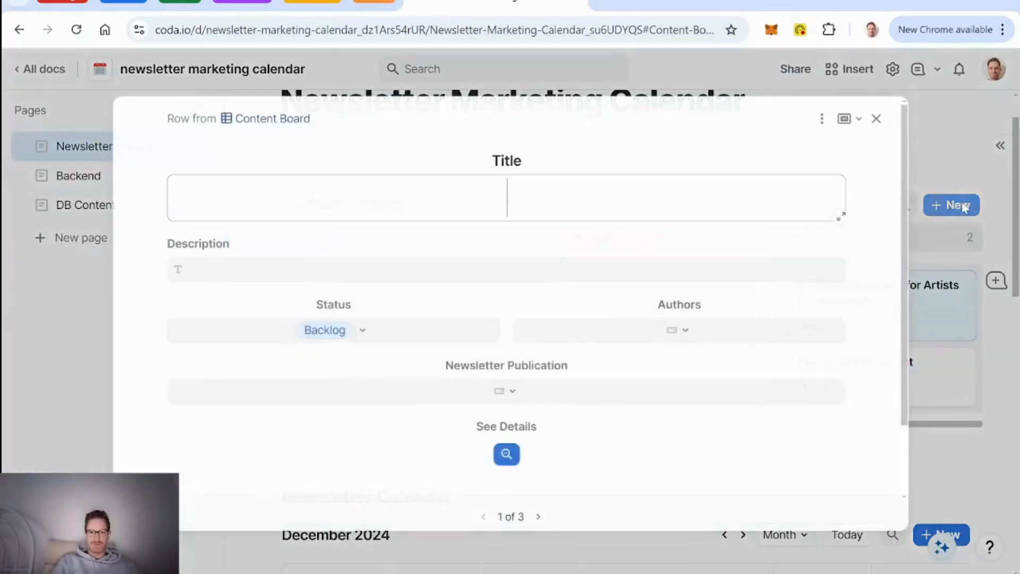
pyautogui.write('test')
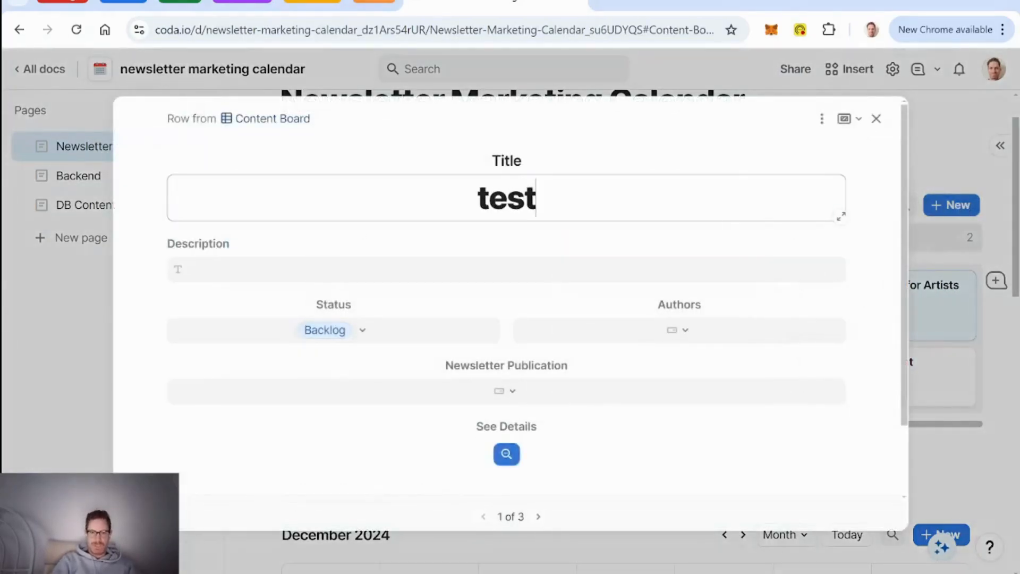
pyautogui.click(507, 454)
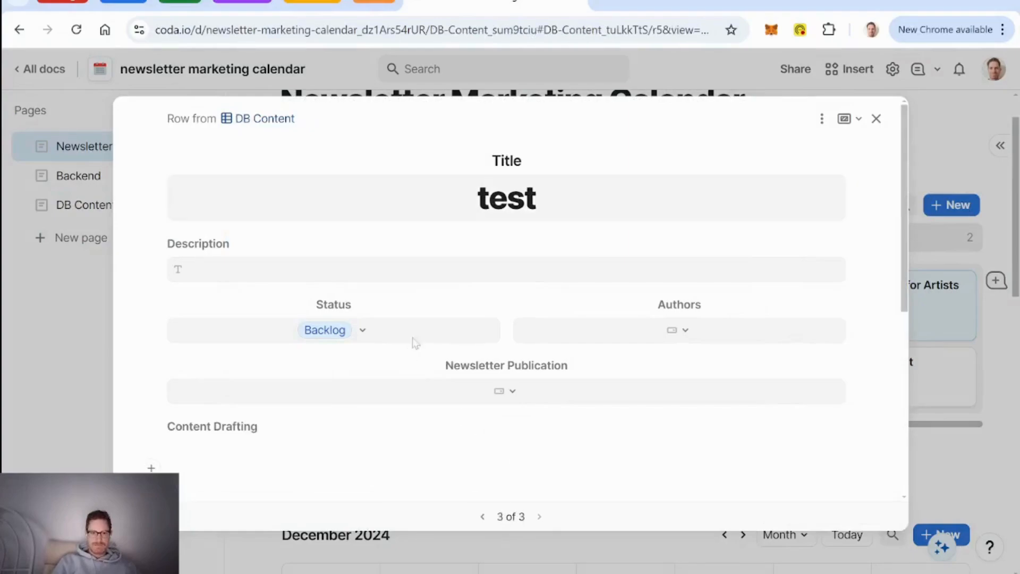
# Step: Comment 'reviewing?' on the drafting text, then return to the Content Board
pyautogui.scroll(-5, 414, 342)
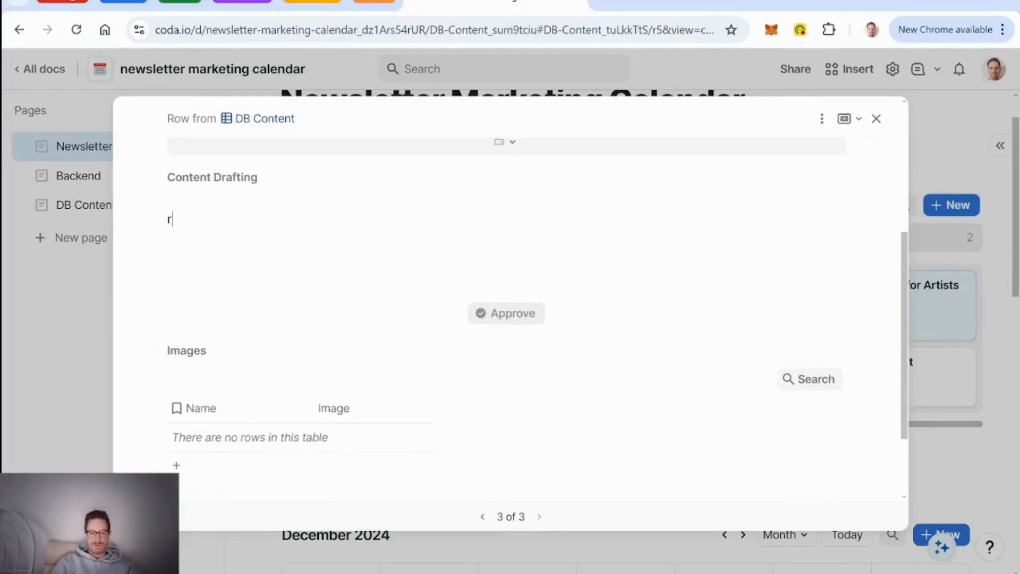
pyautogui.moveTo(223, 219); pyautogui.dragTo(197, 220)
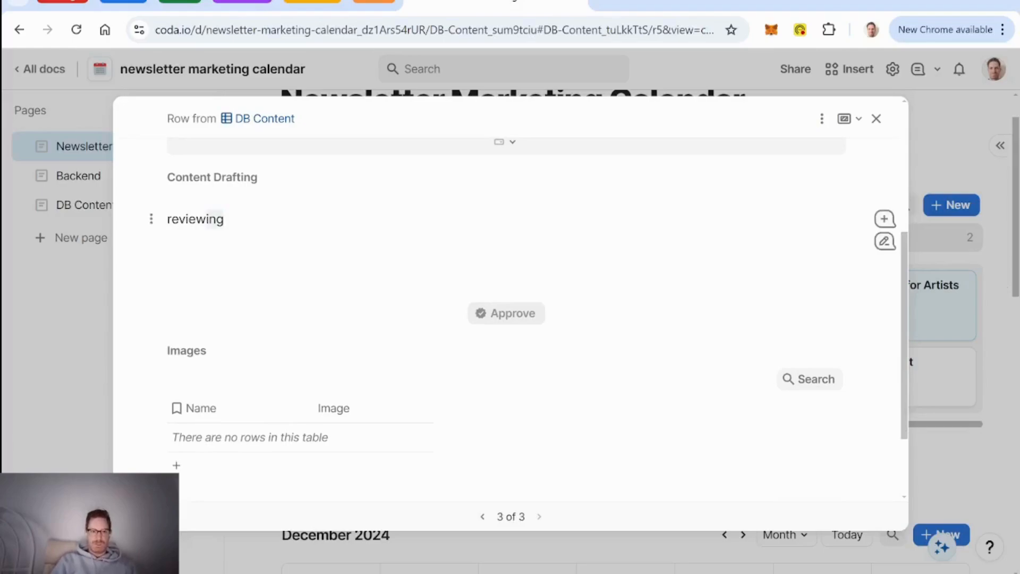
pyautogui.click(884, 220)
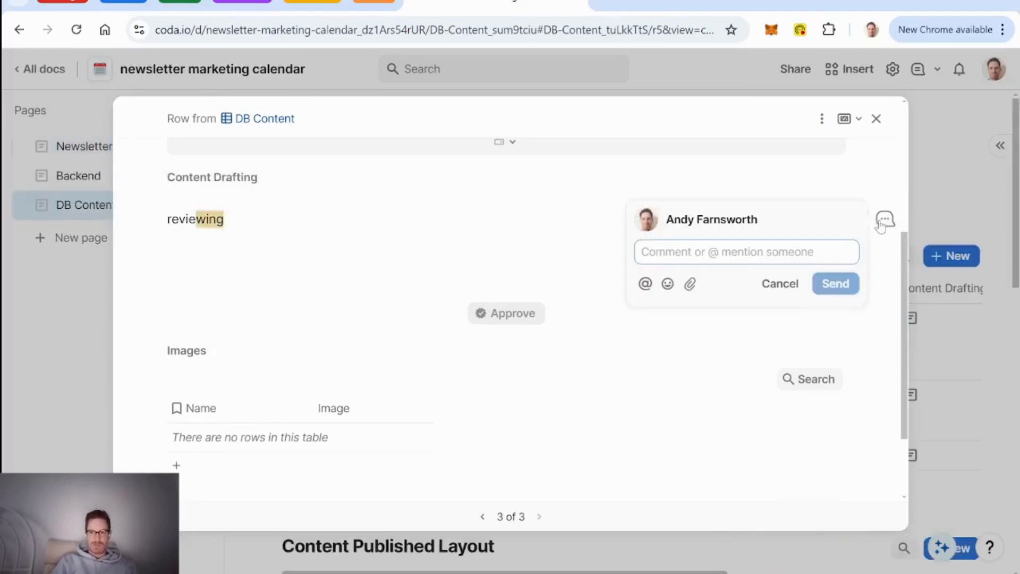
pyautogui.write('reviewing?')
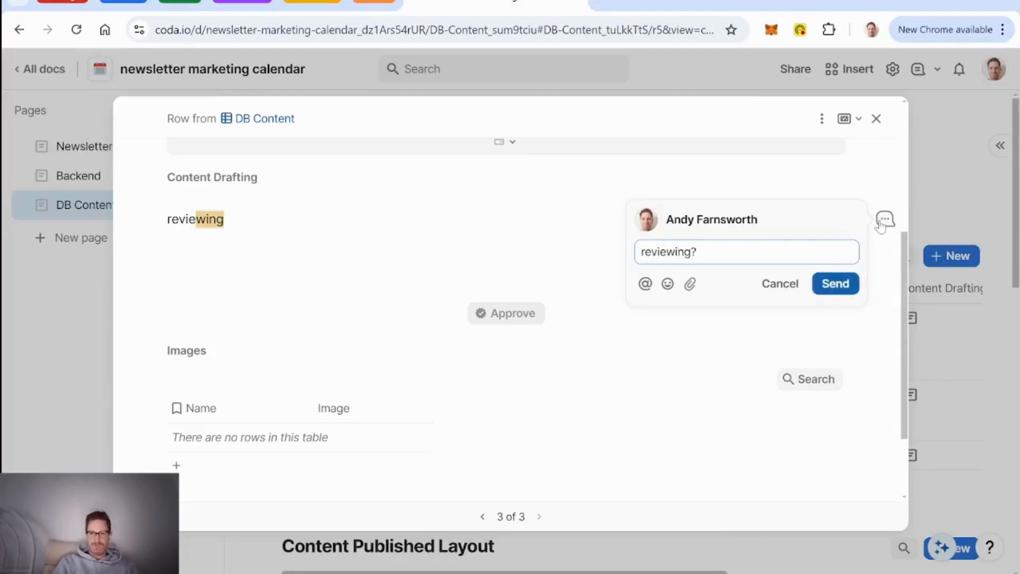
pyautogui.press('Return')
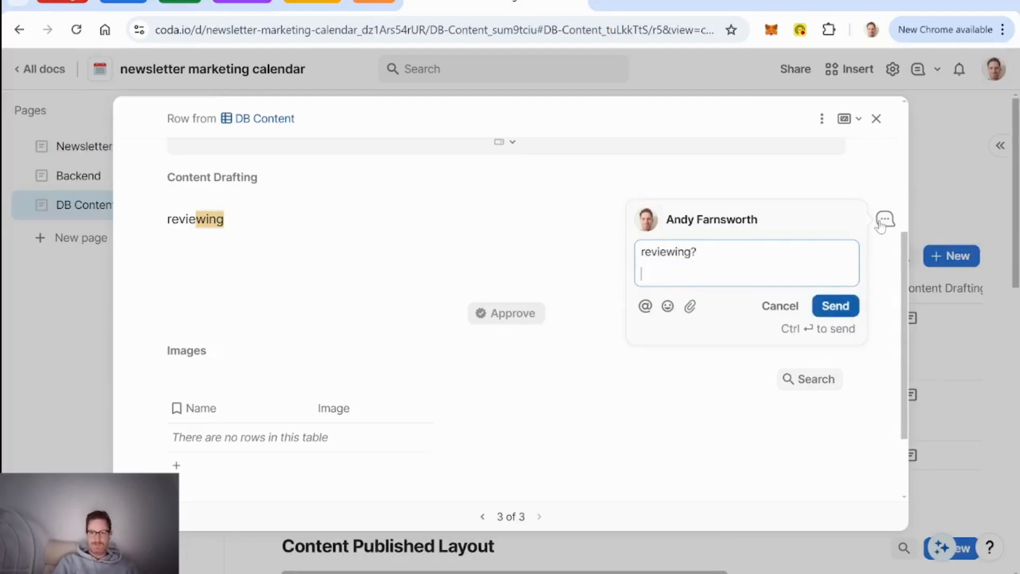
pyautogui.press('BackSpace')
pyautogui.click(836, 283)
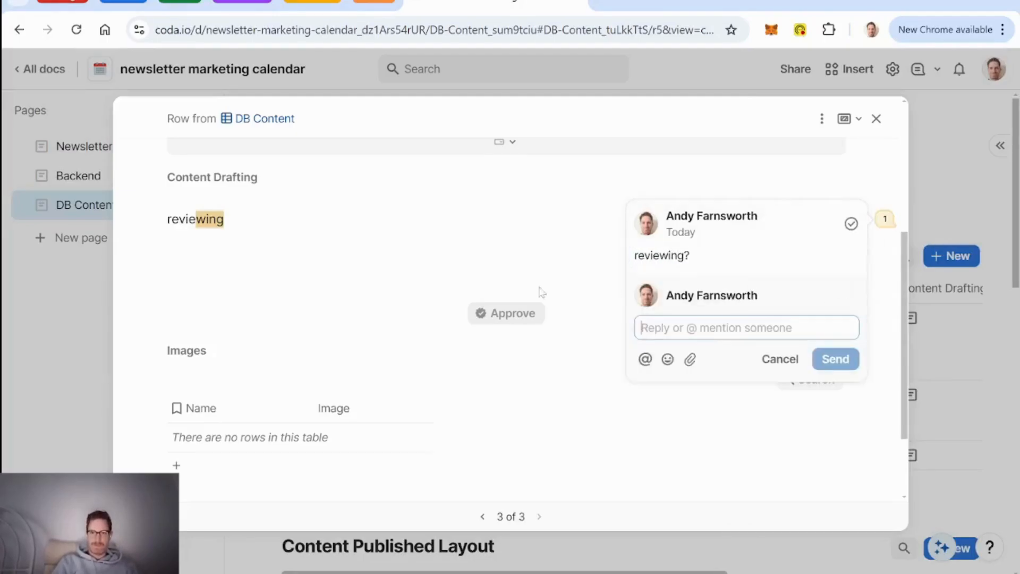
pyautogui.click(876, 119)
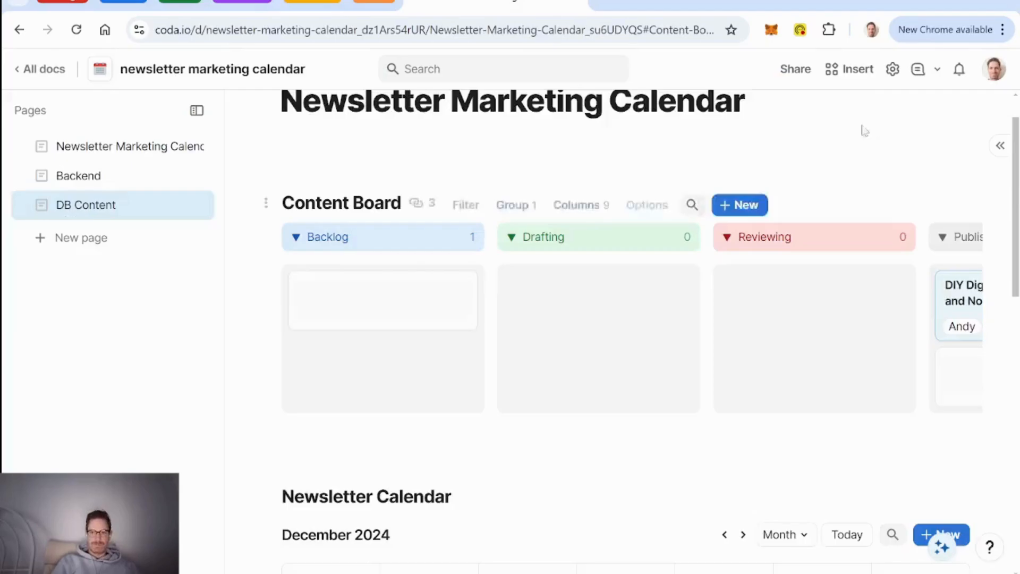
pyautogui.click(381, 325)
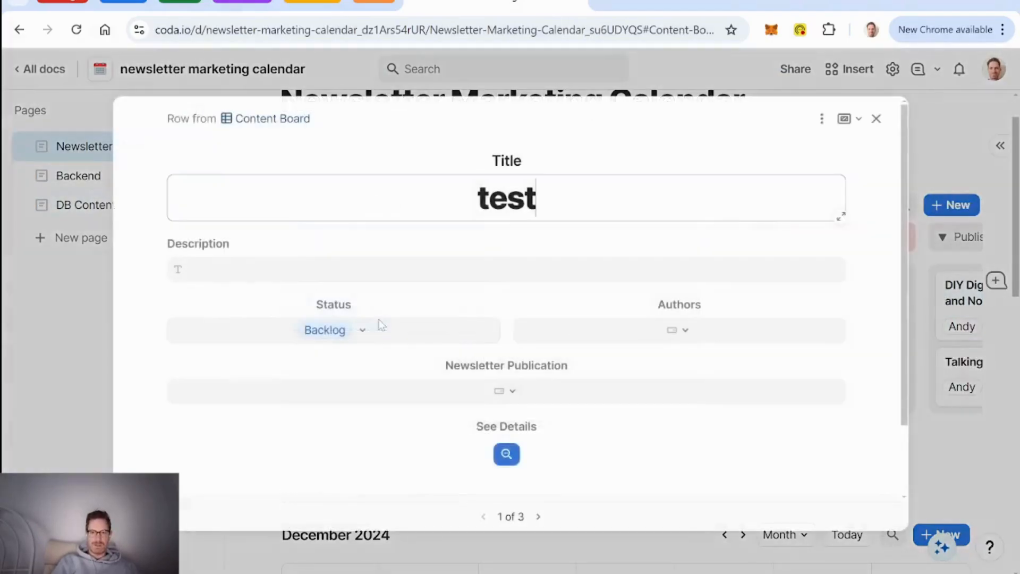
pyautogui.scroll(-2, 615, 307)
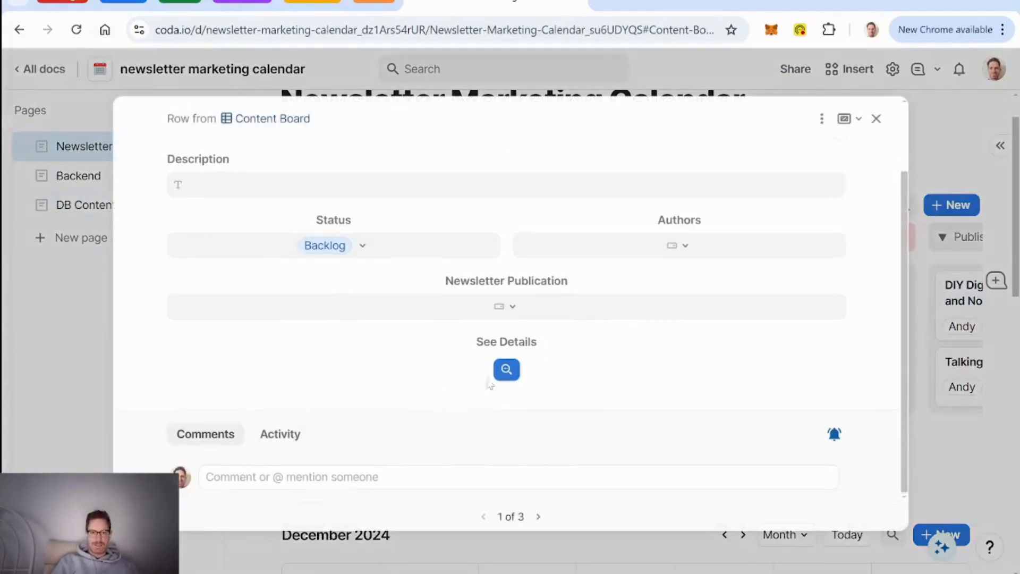
pyautogui.click(509, 372)
pyautogui.scroll(-5, 629, 303)
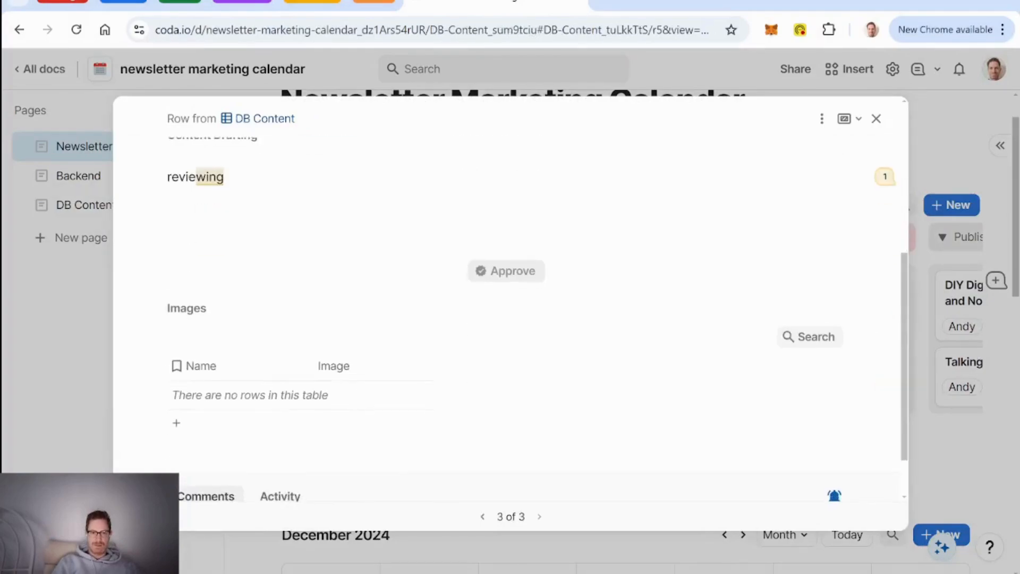
pyautogui.scroll(-1, 452, 235)
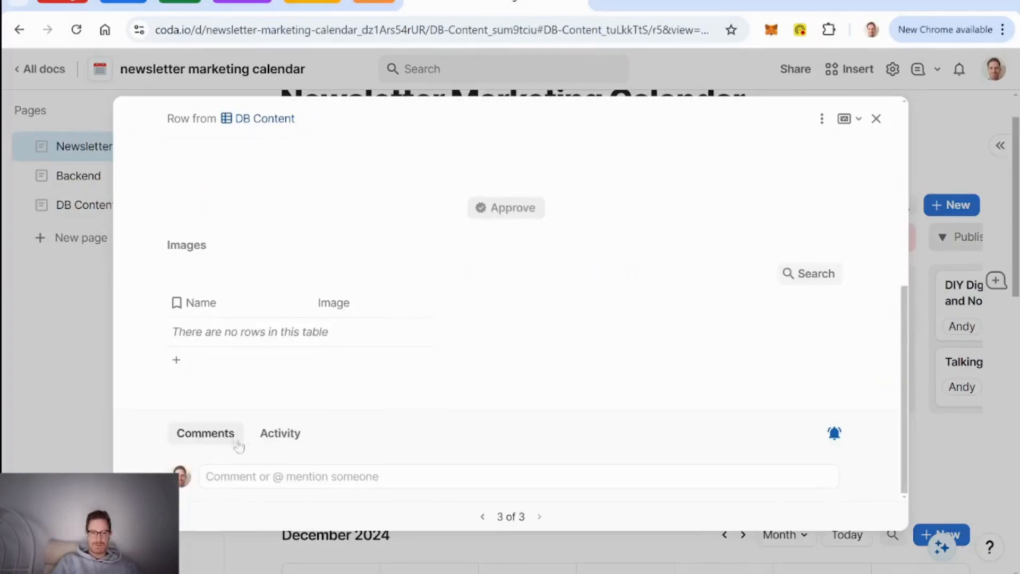
pyautogui.click(294, 439)
pyautogui.click(209, 434)
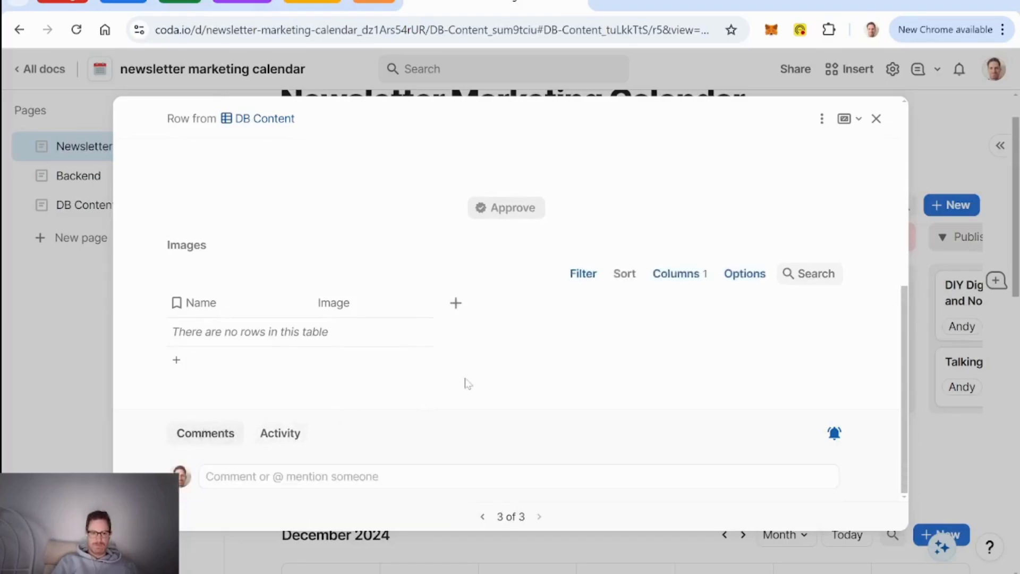
pyautogui.scroll(6, 416, 423)
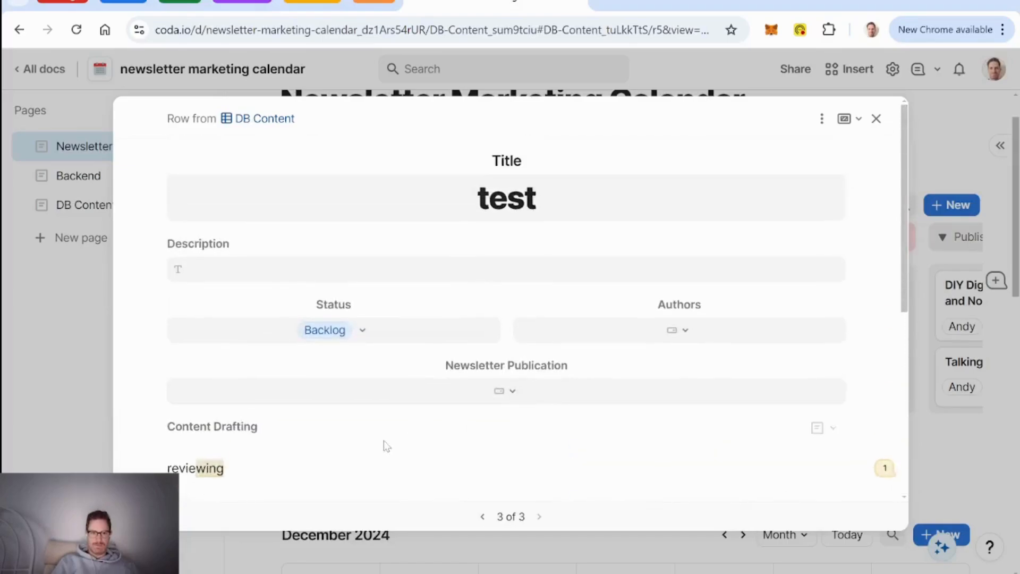
pyautogui.scroll(-5, 437, 360)
pyautogui.scroll(-2, 481, 275)
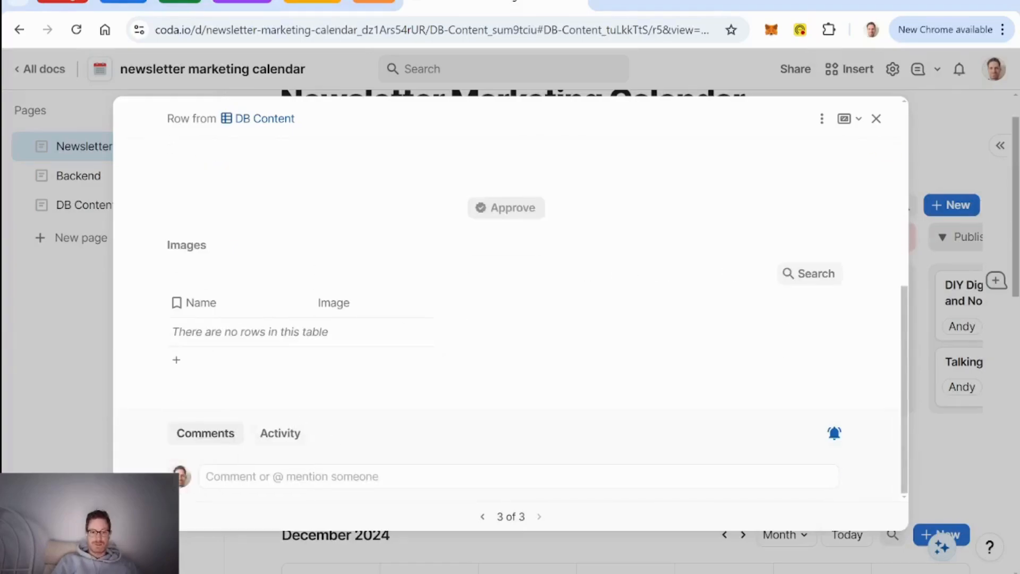
pyautogui.scroll(10, 408, 330)
pyautogui.scroll(-3, 358, 419)
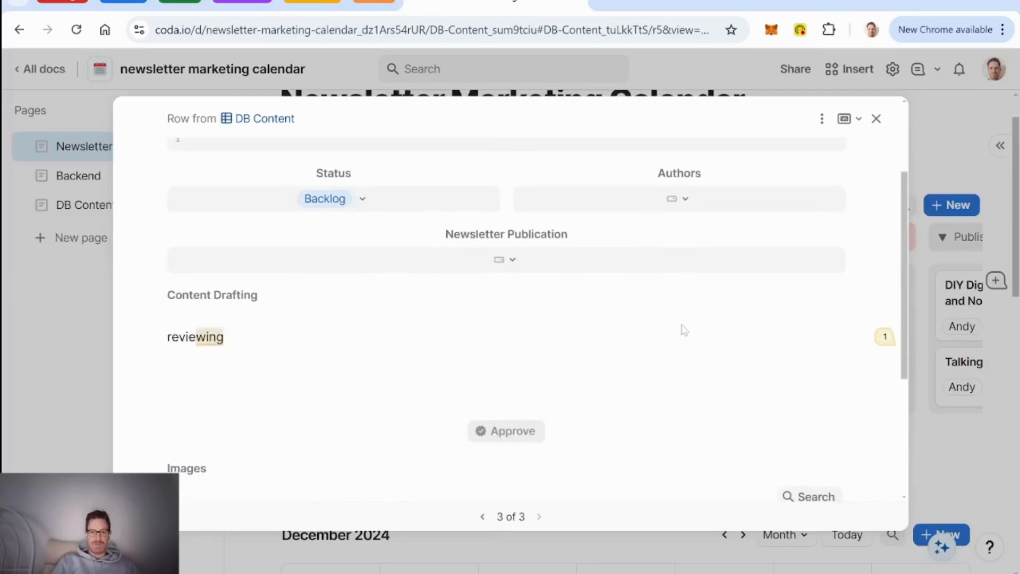
pyautogui.click(873, 123)
pyautogui.scroll(1, 467, 312)
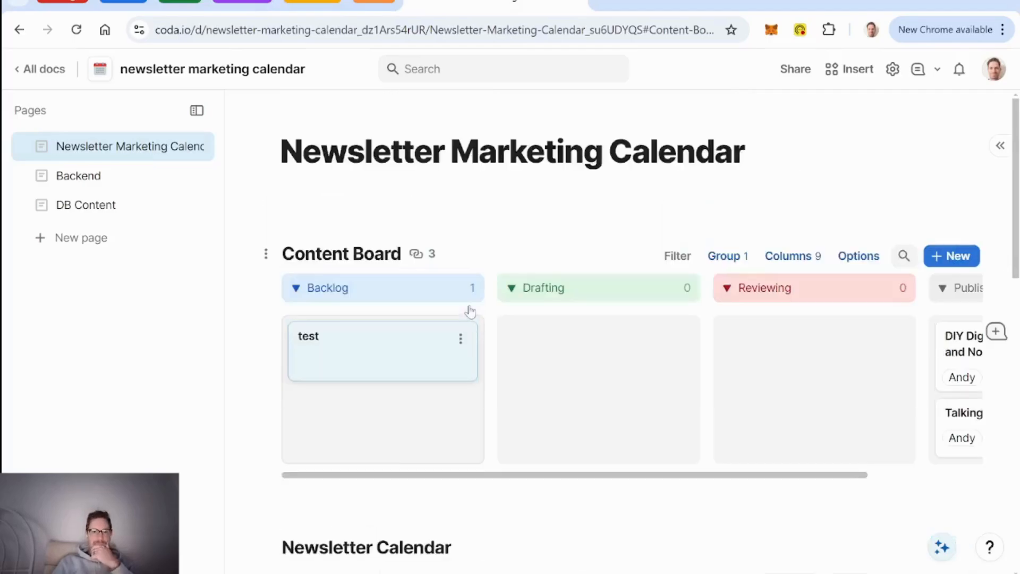
pyautogui.scroll(-7, 489, 221)
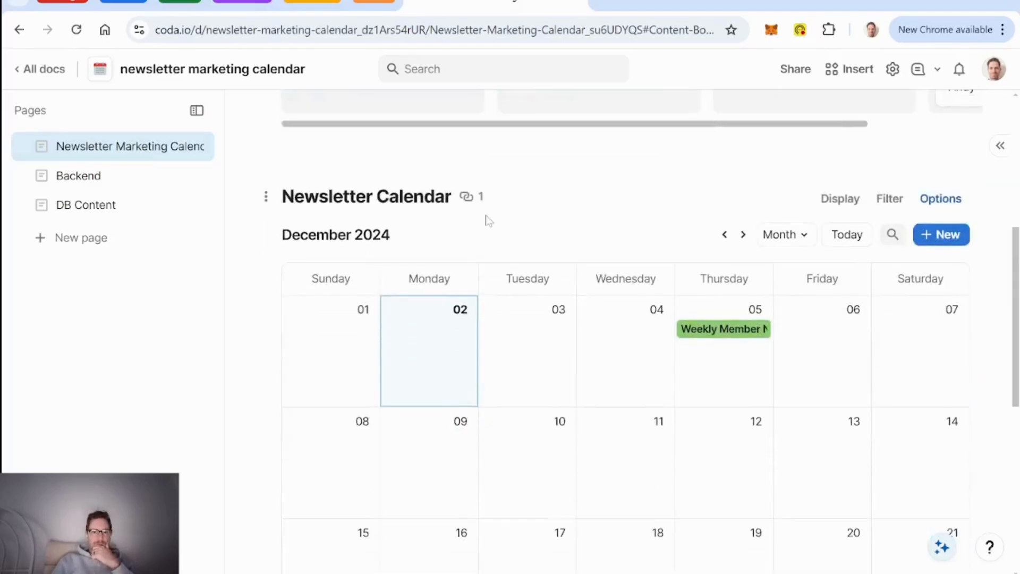
pyautogui.scroll(8, 489, 221)
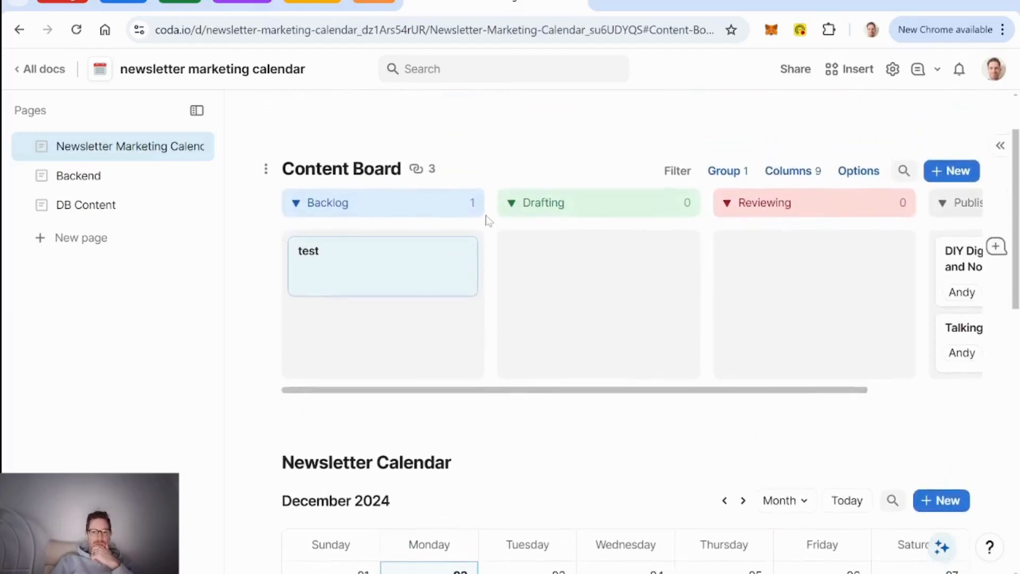
# Step: Enable the Content Board's filter bar with Title removed, leaving only Authors
pyautogui.click(859, 256)
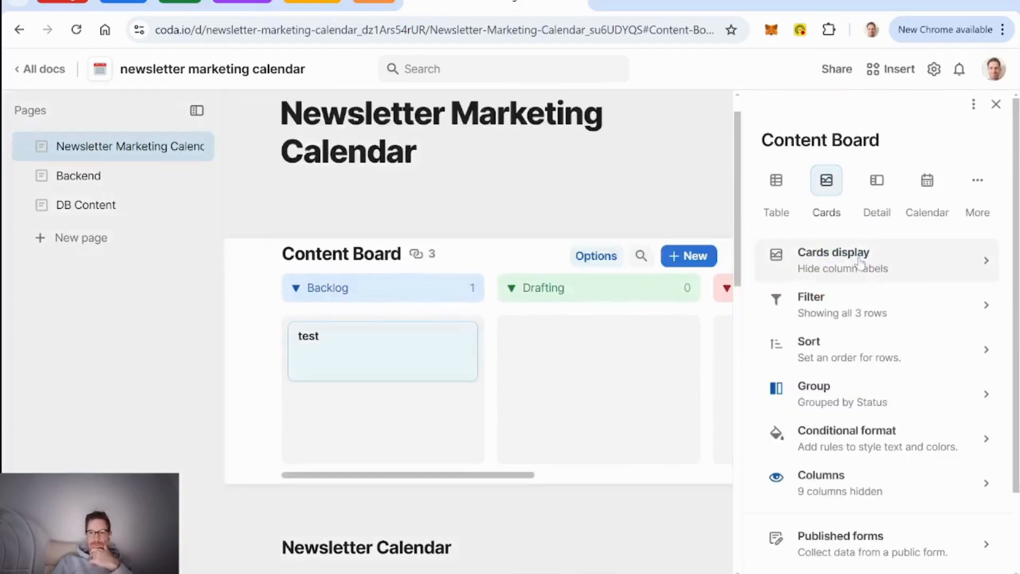
pyautogui.click(878, 318)
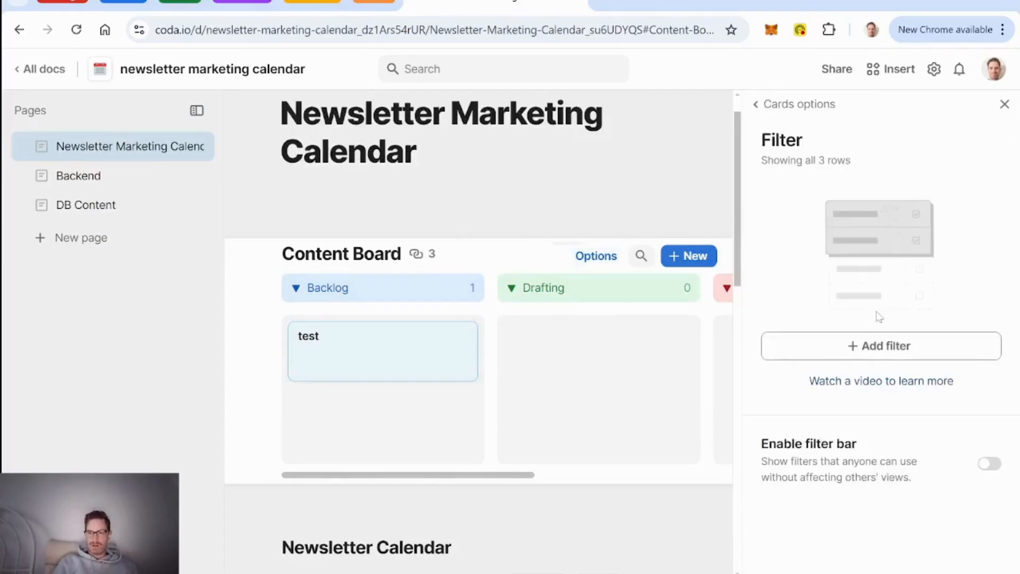
pyautogui.click(988, 464)
pyautogui.scroll(-4, 894, 454)
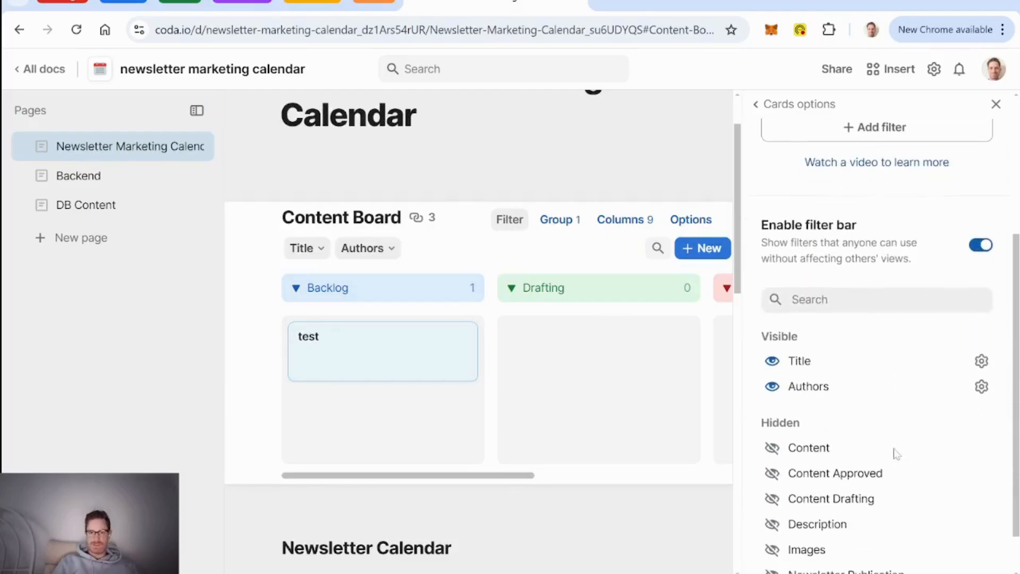
pyautogui.click(773, 363)
pyautogui.scroll(-1, 922, 449)
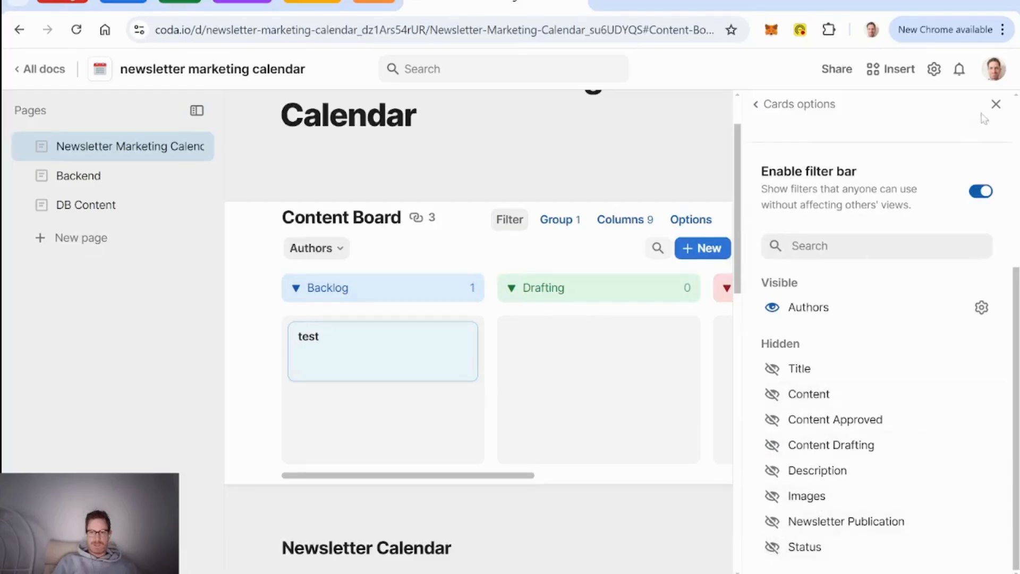
pyautogui.click(996, 104)
# Step: Try filtering the board by one author, then clear the Authors filter
pyautogui.click(344, 249)
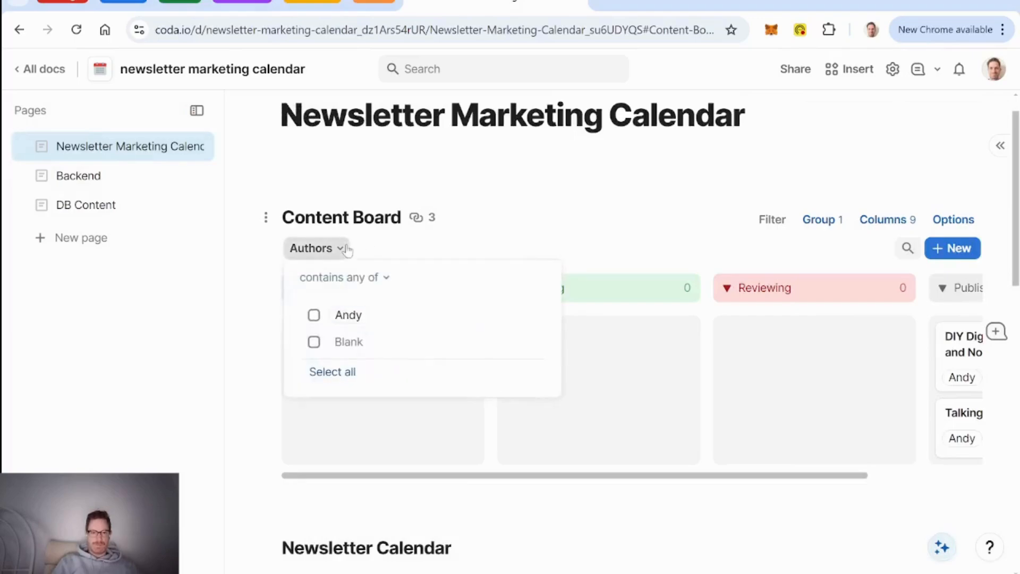
pyautogui.click(314, 316)
pyautogui.click(500, 234)
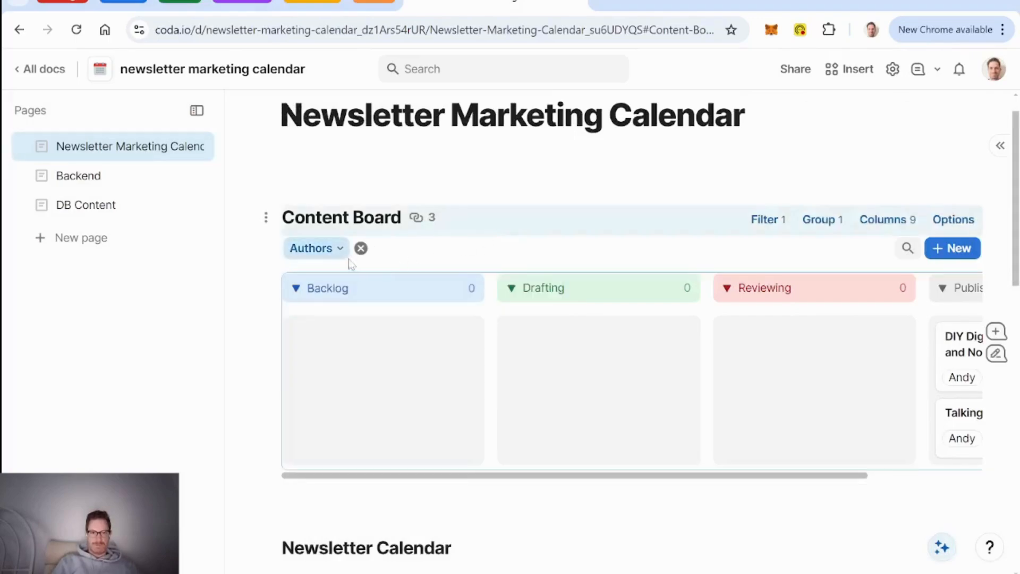
pyautogui.click(361, 248)
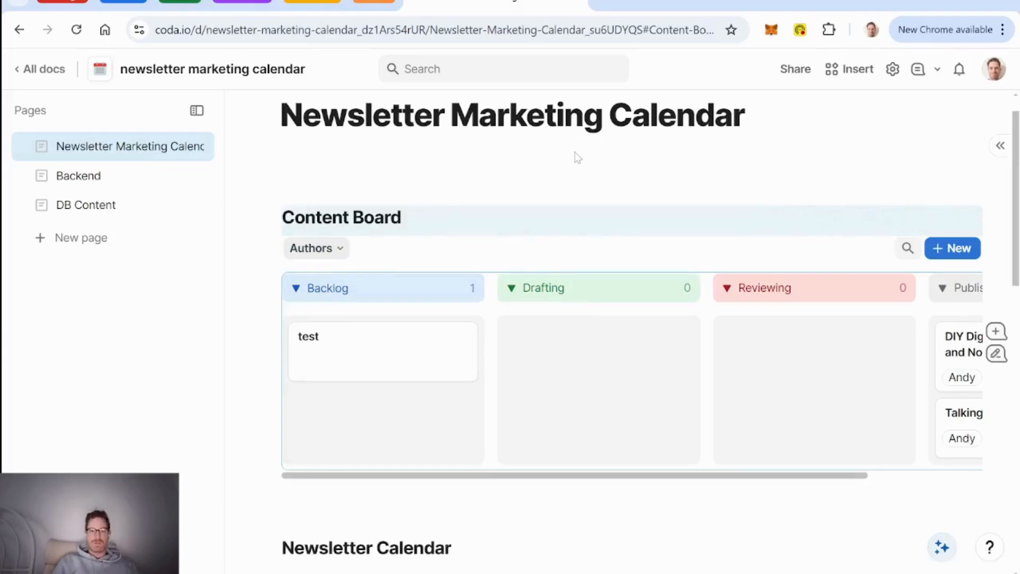
pyautogui.scroll(-5, 394, 161)
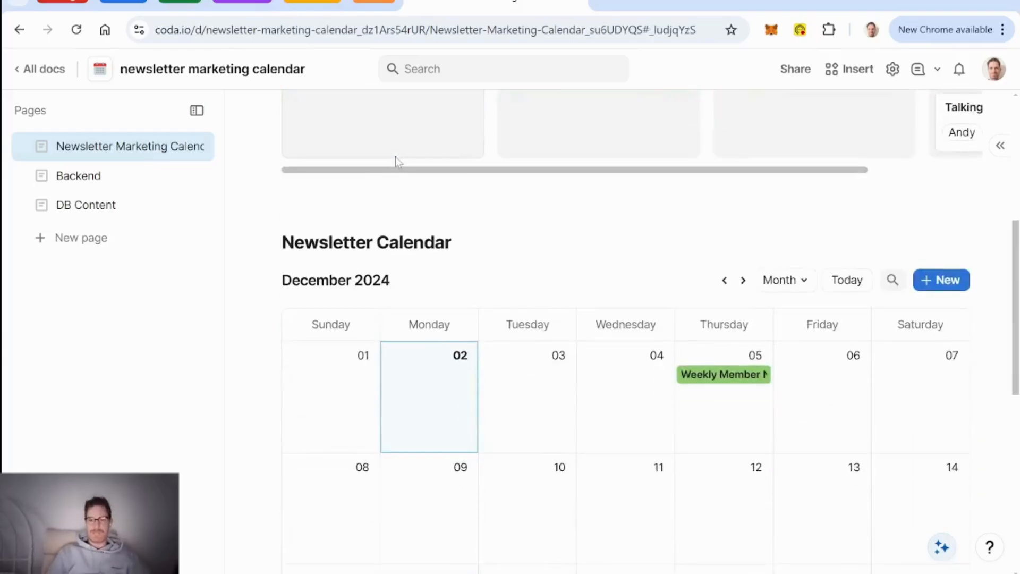
pyautogui.scroll(-5, 397, 159)
pyautogui.scroll(10, 478, 327)
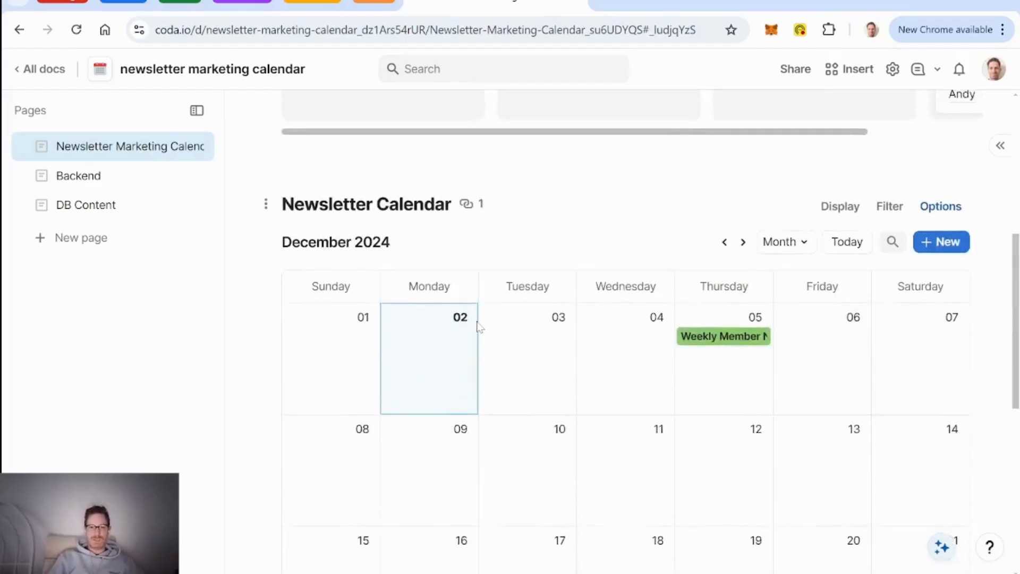